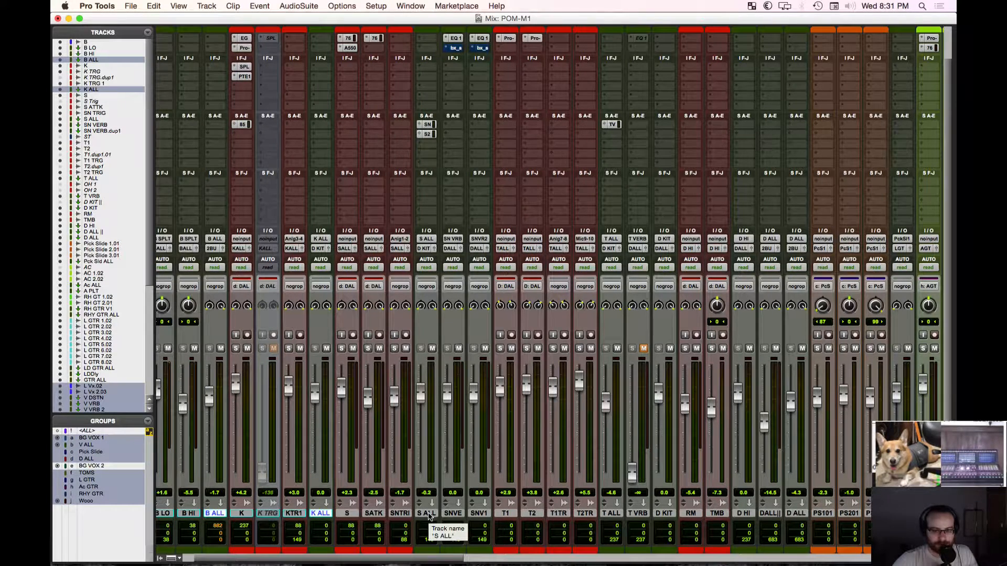
Step: Add the D ALL and Ac ALL tracks to the current track selection in the mixer
{"action": "scroll", "coordinate": [428, 516], "scroll_direction": "left", "scroll_amount": 3}
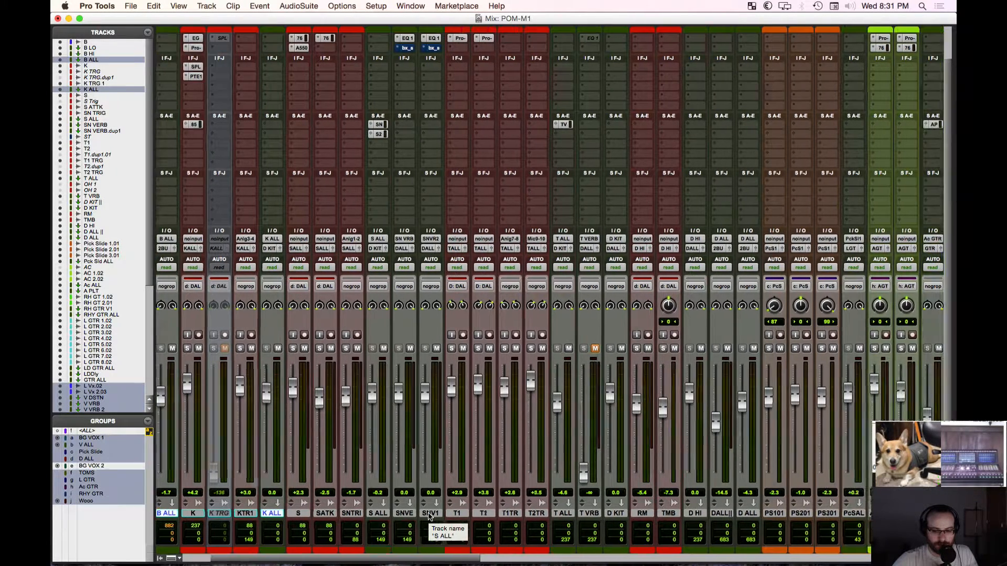
{"action": "scroll", "coordinate": [428, 517], "scroll_direction": "right", "scroll_amount": 8}
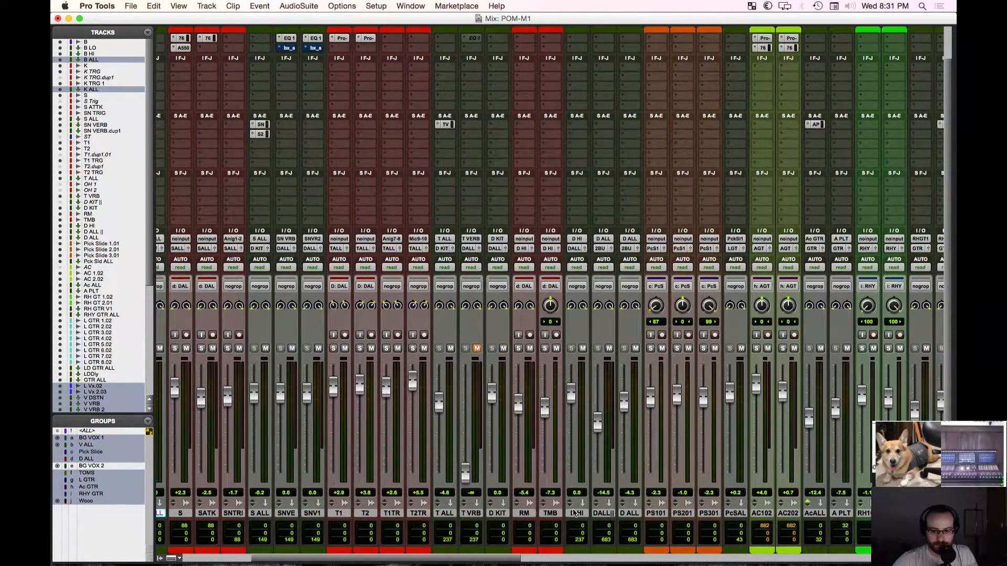
{"action": "left_click", "coordinate": [629, 513]}
{"action": "scroll", "coordinate": [593, 522], "scroll_direction": "right", "scroll_amount": 4}
{"action": "scroll", "coordinate": [593, 522], "scroll_direction": "right", "scroll_amount": 6}
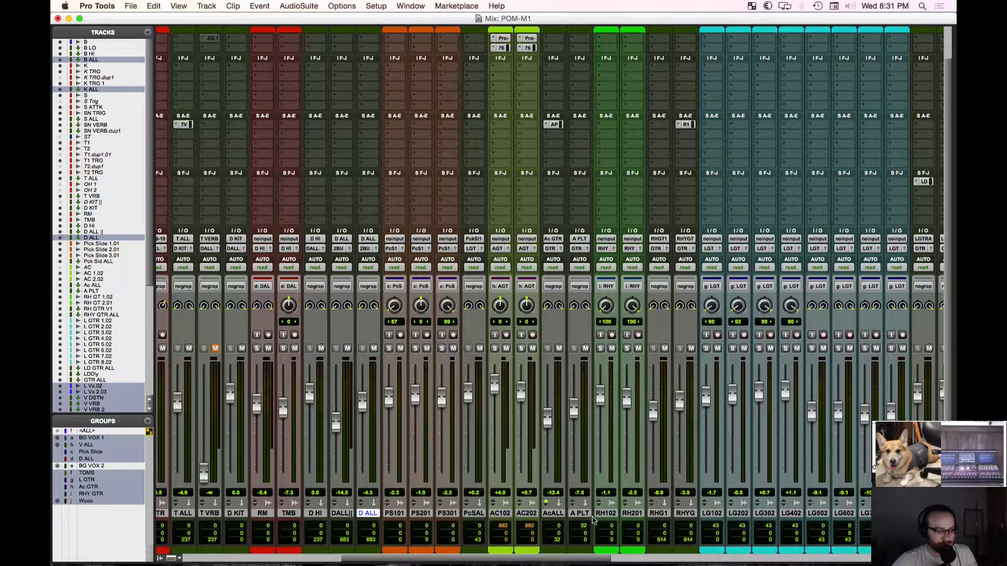
{"action": "scroll", "coordinate": [597, 524], "scroll_direction": "right", "scroll_amount": 2}
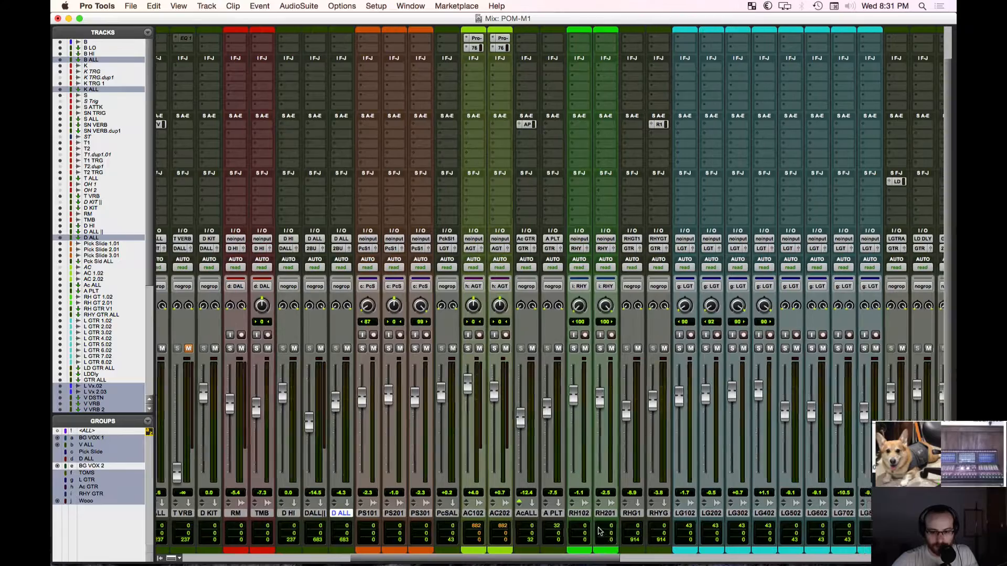
{"action": "scroll", "coordinate": [598, 528], "scroll_direction": "right", "scroll_amount": 3}
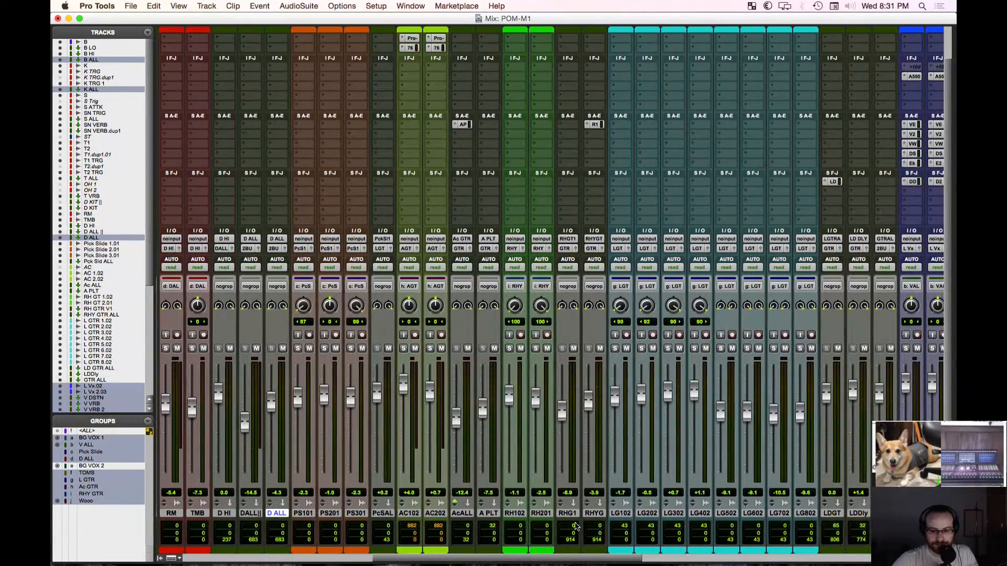
{"action": "left_click", "coordinate": [457, 514], "text": "super"}
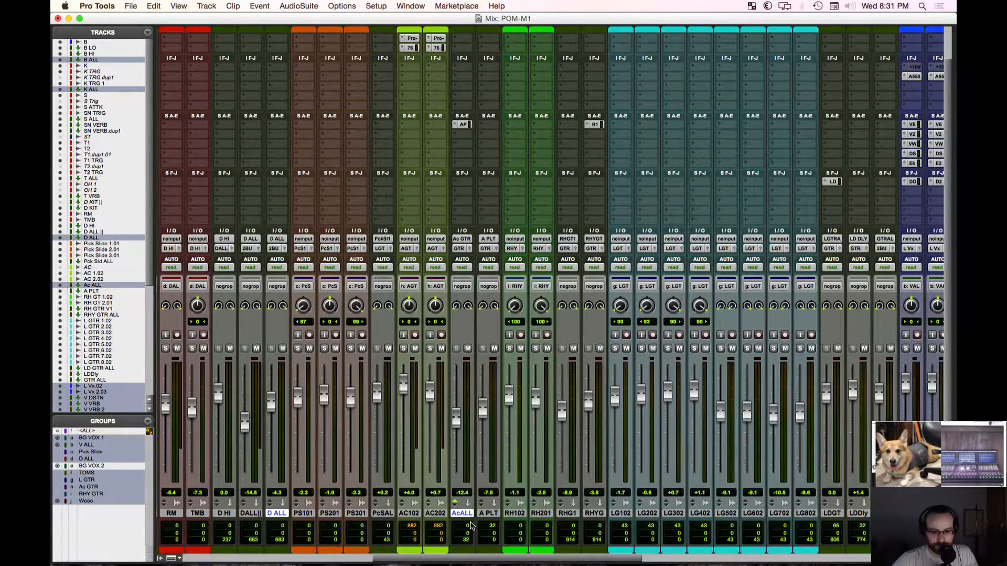
Step: Add the GTR ALL track to the track selection
{"action": "scroll", "coordinate": [471, 527], "scroll_direction": "left", "scroll_amount": 10}
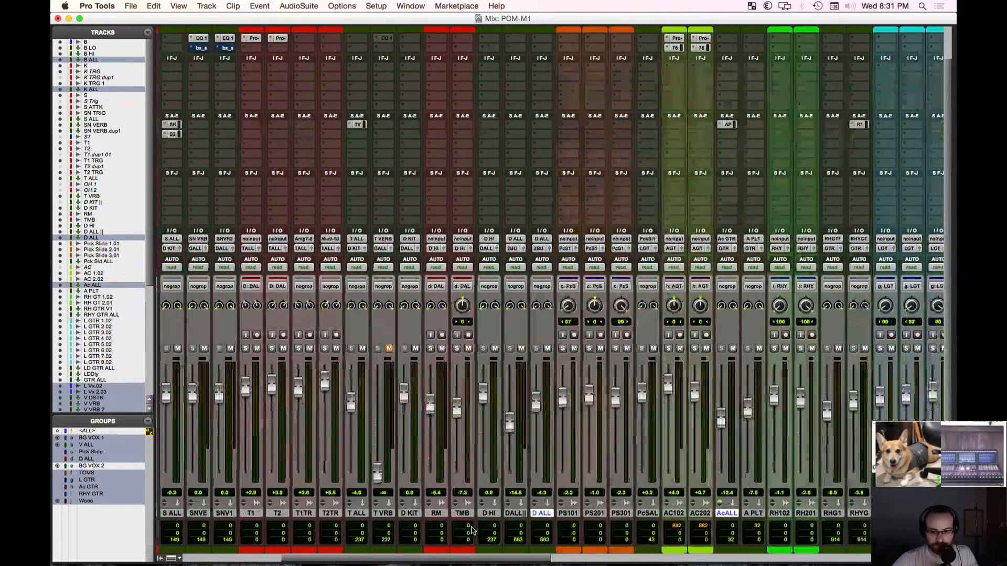
{"action": "scroll", "coordinate": [471, 529], "scroll_direction": "right", "scroll_amount": 9}
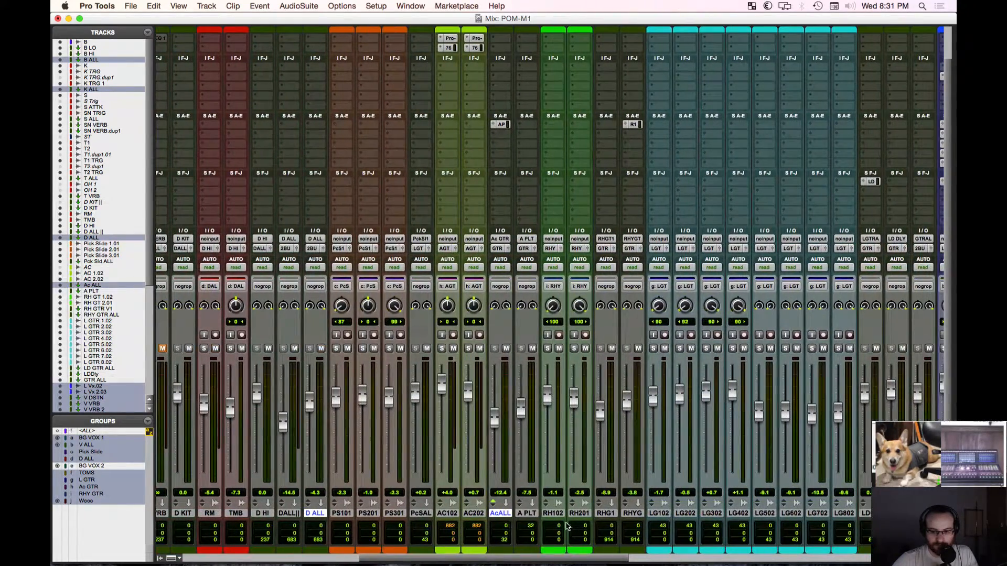
{"action": "scroll", "coordinate": [562, 527], "scroll_direction": "right", "scroll_amount": 3}
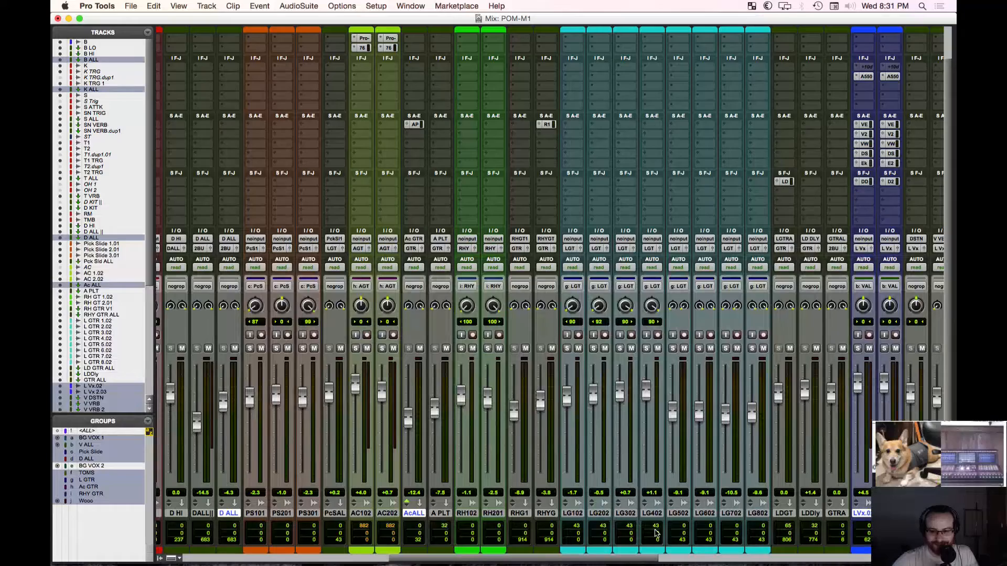
{"action": "scroll", "coordinate": [656, 531], "scroll_direction": "right", "scroll_amount": 4}
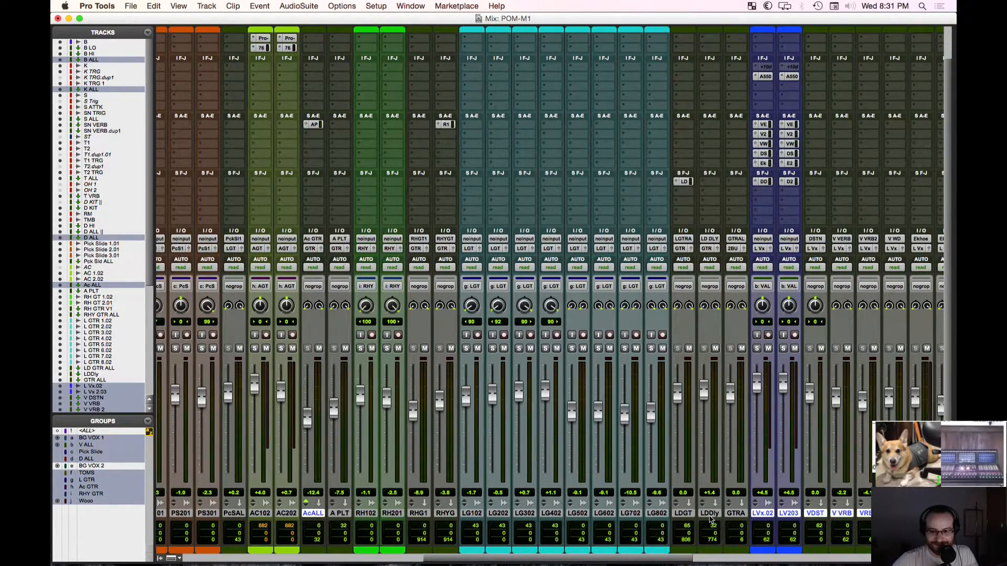
{"action": "left_click", "coordinate": [742, 517], "text": "super"}
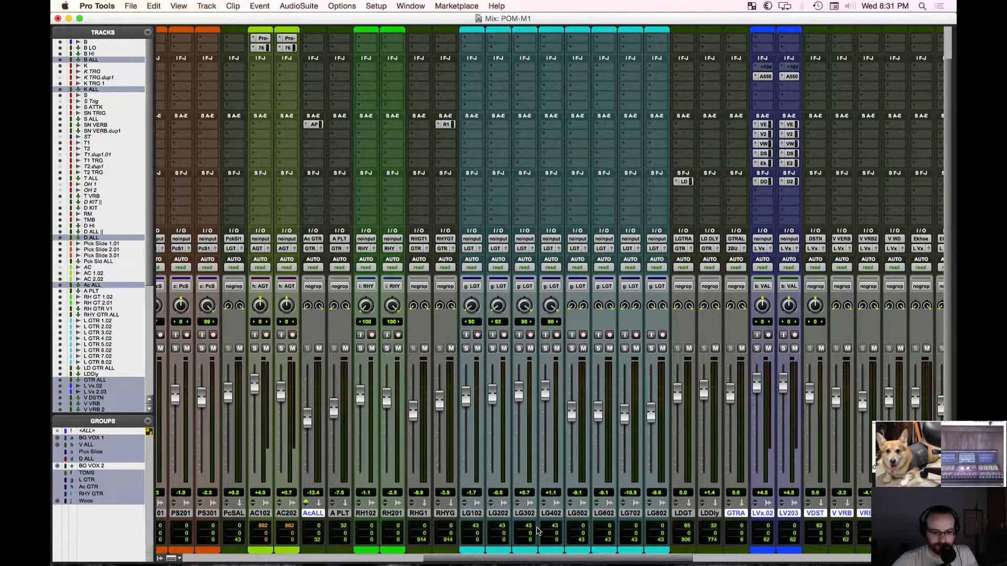
Step: Add both 2BUS tracks, MSTR, Mastr1 and the two blue tracks at the mixer's end to the track selection
{"action": "scroll", "coordinate": [536, 531], "scroll_direction": "right", "scroll_amount": 10}
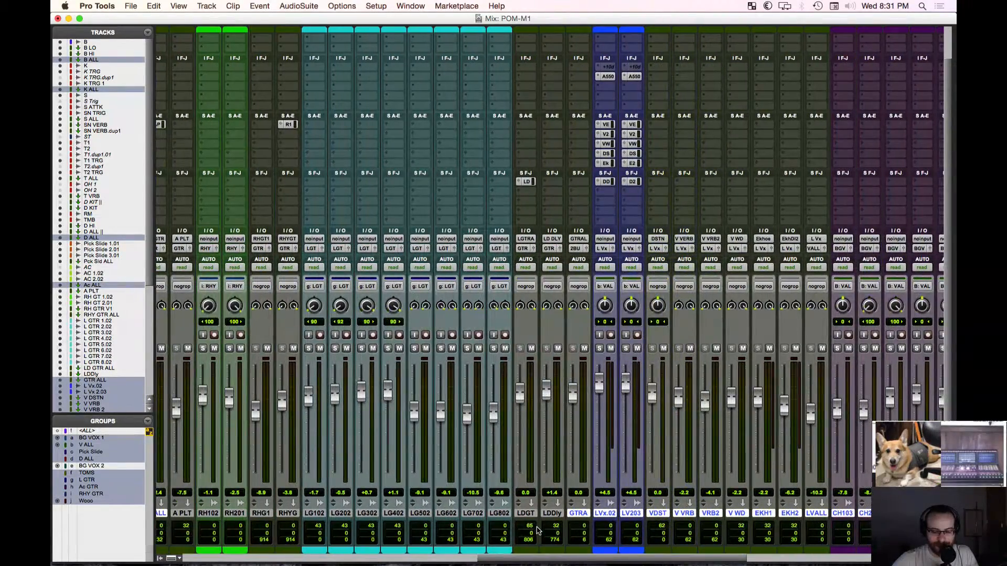
{"action": "scroll", "coordinate": [536, 530], "scroll_direction": "right", "scroll_amount": 12}
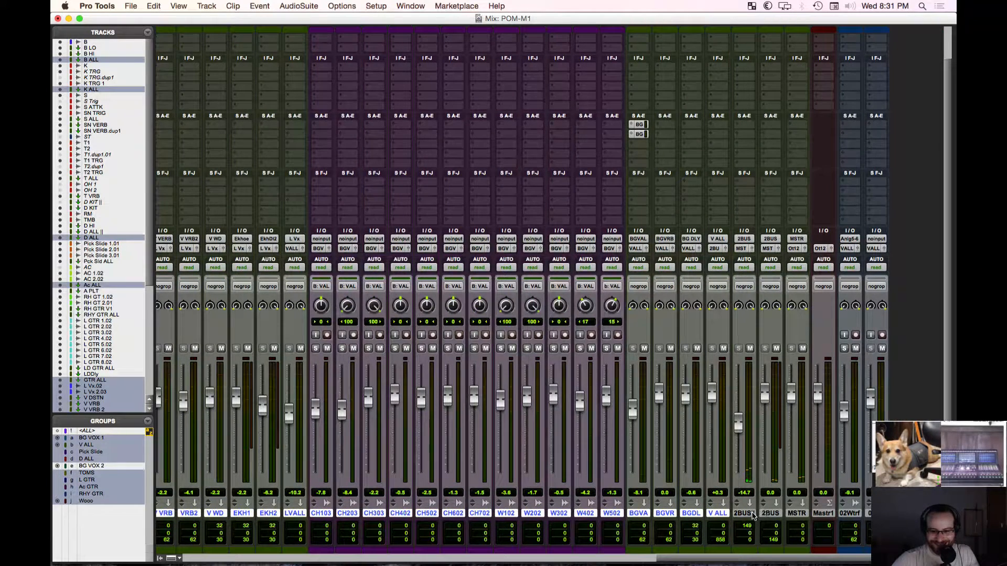
{"action": "left_click_drag", "start_coordinate": [747, 515], "coordinate": [833, 514]}
{"action": "left_click", "coordinate": [824, 514], "text": "super"}
{"action": "left_click", "coordinate": [849, 514], "text": "super"}
{"action": "left_click", "coordinate": [867, 513], "text": "super"}
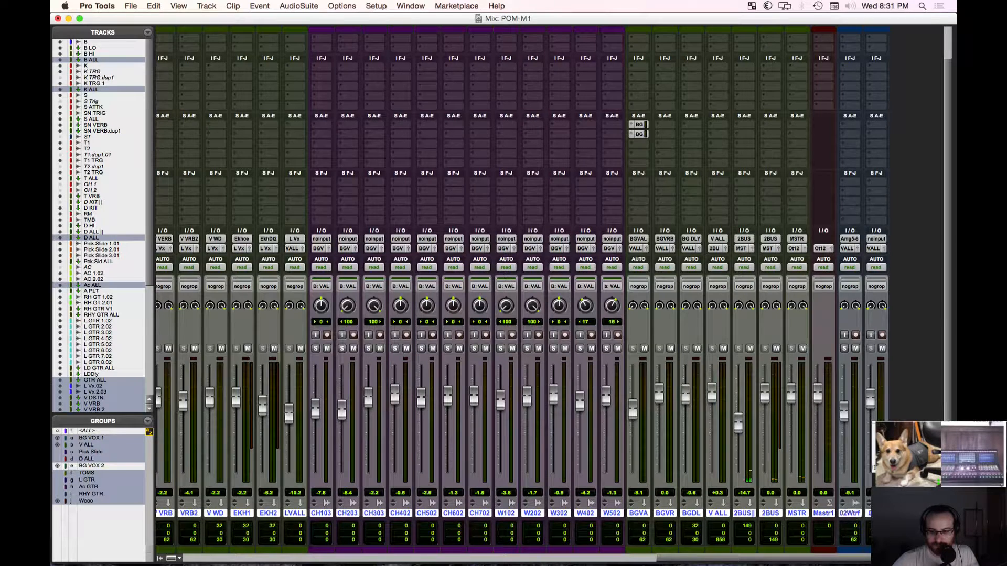
Step: Create a Mix/Edit group named MW Trak from the selected tracks
{"action": "key", "text": "super+g"}
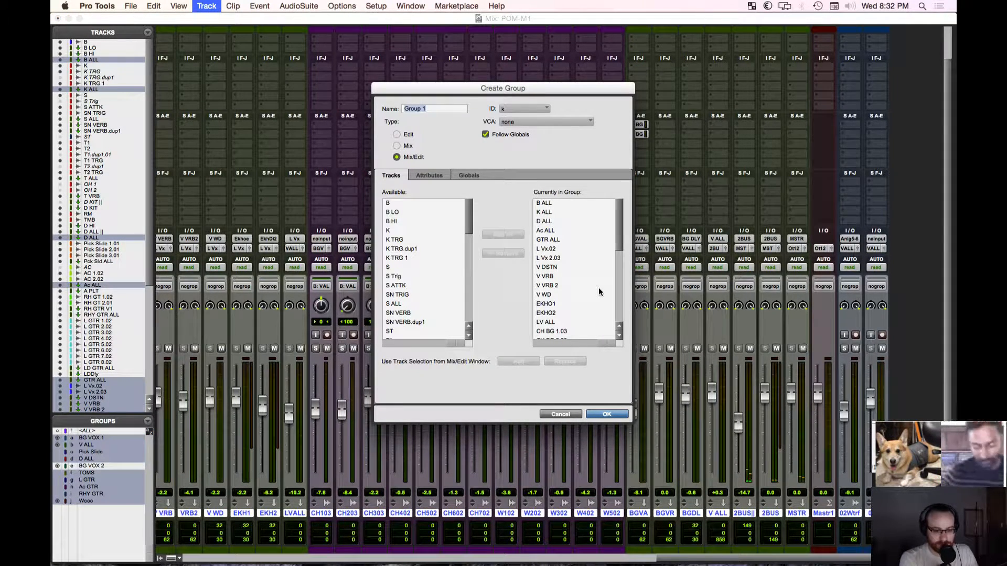
{"action": "type", "text": "V"}
{"action": "type", "text": "W Trak"}
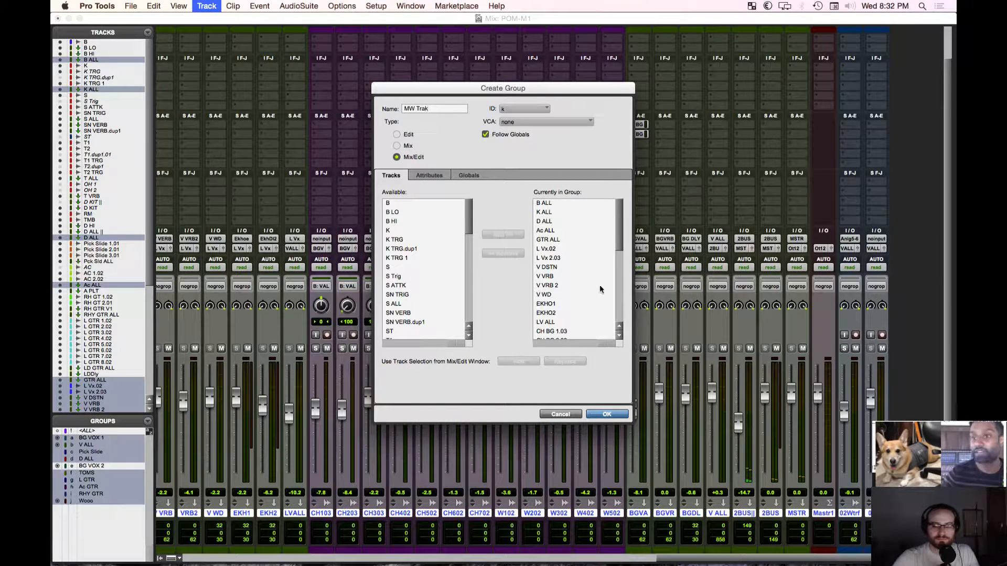
{"action": "left_click", "coordinate": [607, 414]}
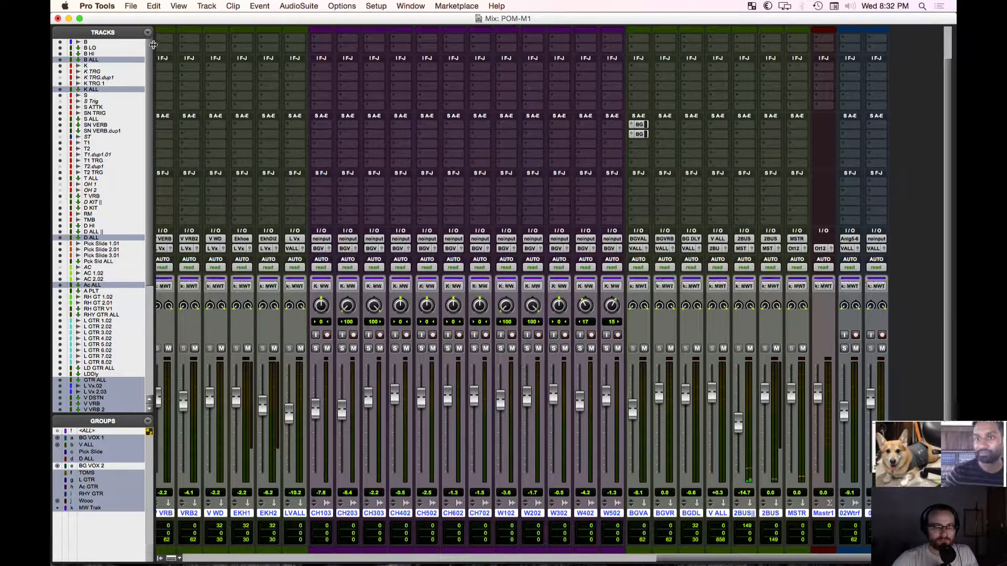
Step: Save the session under the new name POM-M1-MW75
{"action": "left_click", "coordinate": [132, 6]}
{"action": "left_click", "coordinate": [135, 65]}
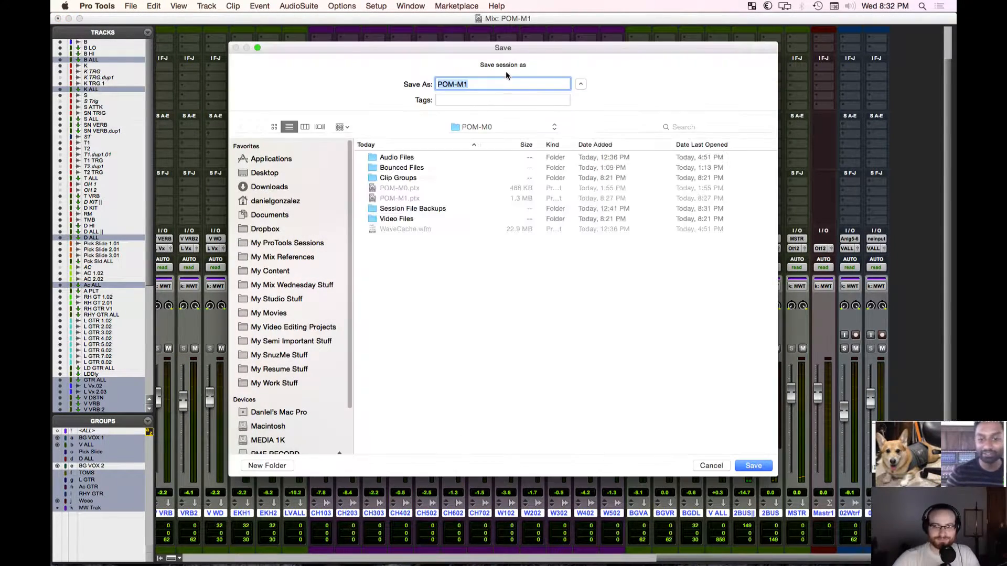
{"action": "left_click", "coordinate": [500, 84]}
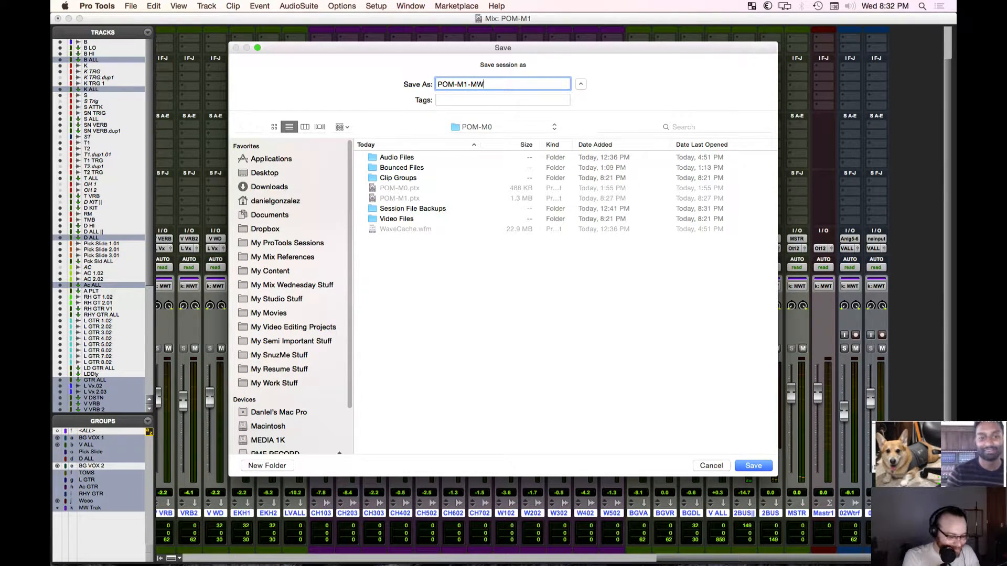
{"action": "left_click", "coordinate": [754, 465]}
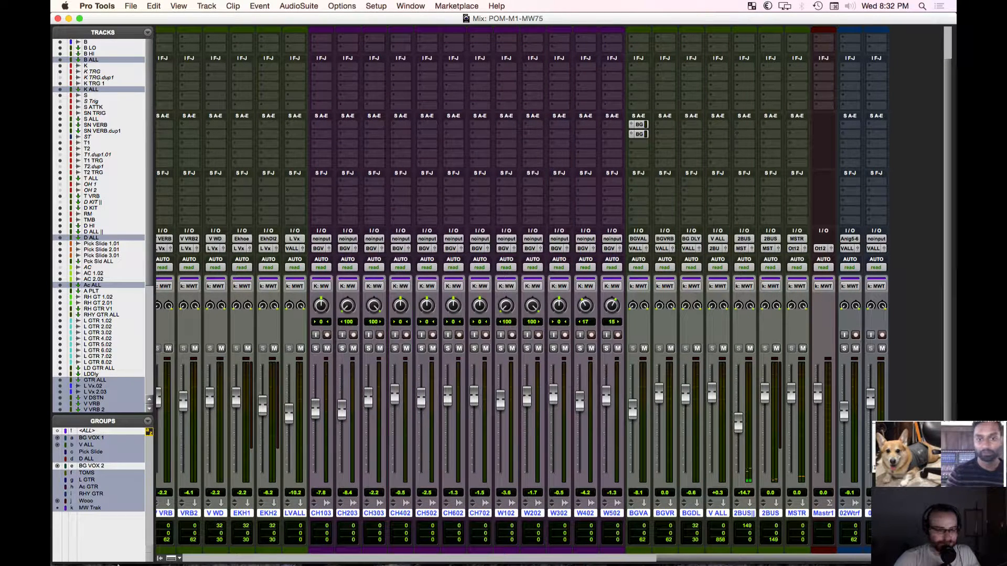
{"action": "left_click", "coordinate": [99, 502]}
{"action": "left_click", "coordinate": [102, 506]}
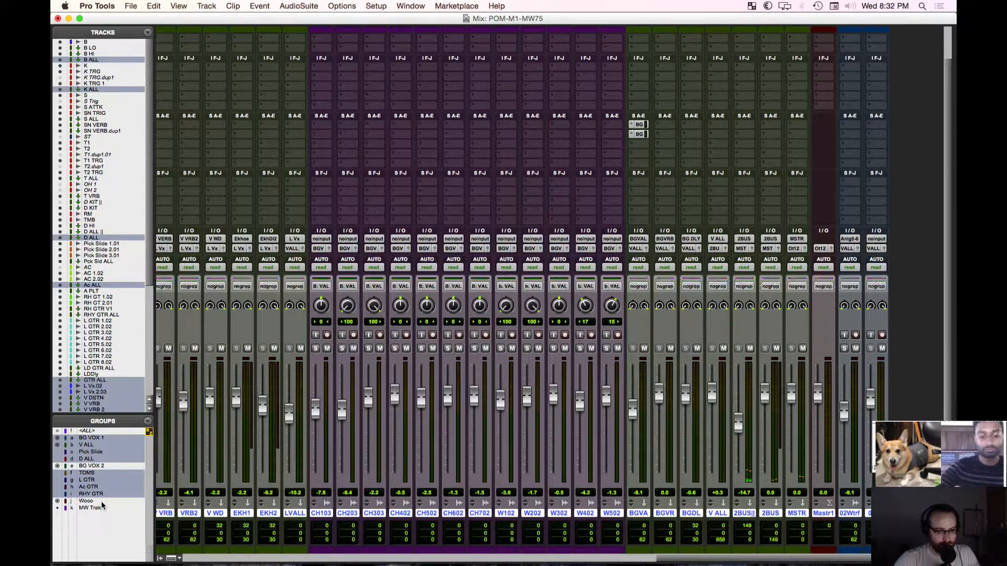
{"action": "left_click", "coordinate": [102, 506]}
{"action": "right_click", "coordinate": [102, 506]}
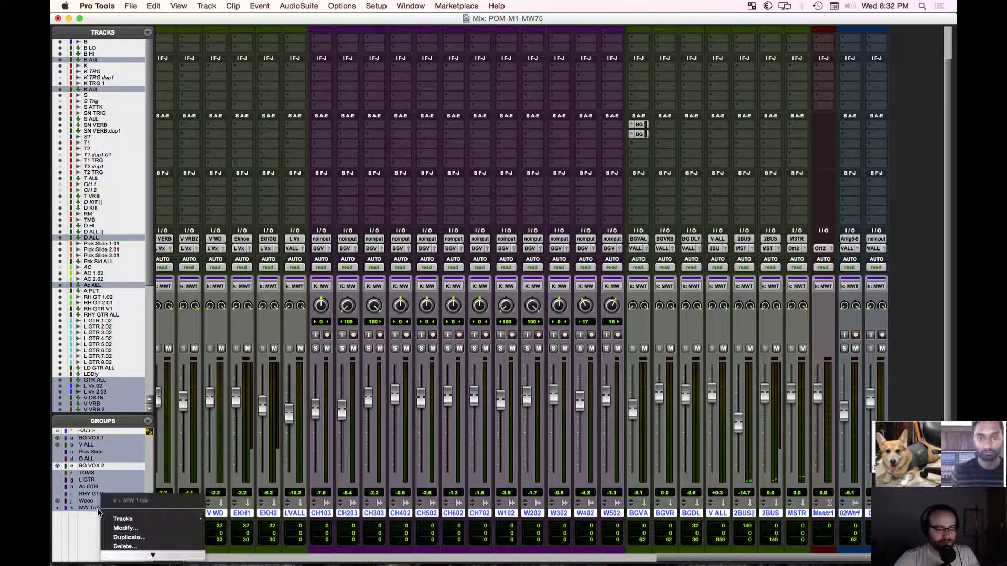
{"action": "left_click", "coordinate": [175, 530]}
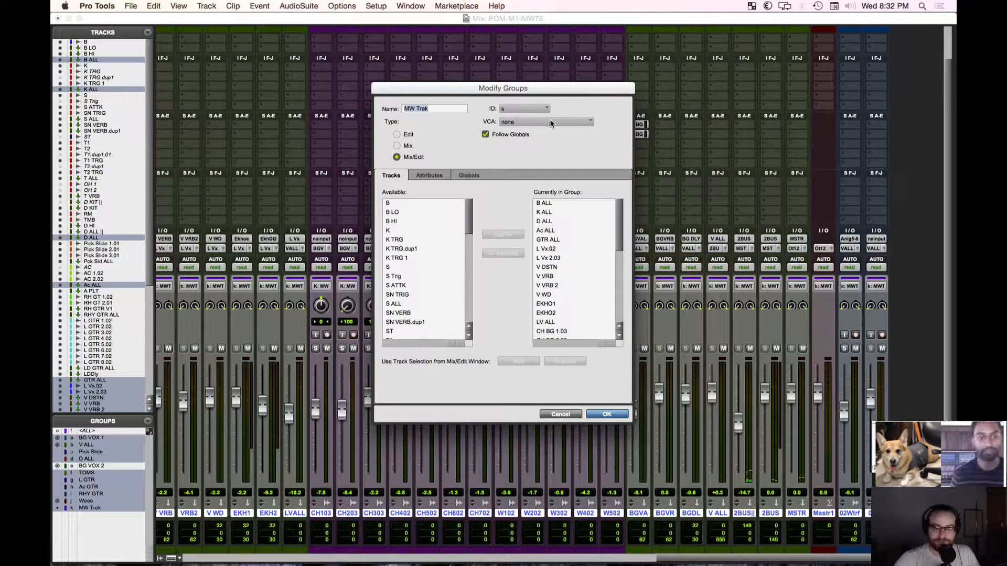
{"action": "left_click", "coordinate": [559, 414]}
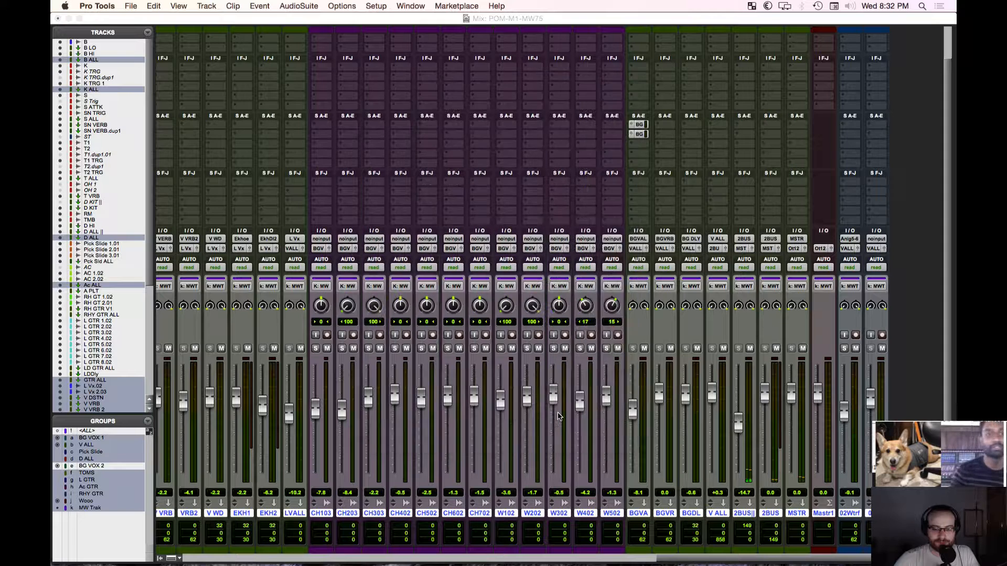
Step: Show only the tracks of the MW Trak group in the mixer
{"action": "right_click", "coordinate": [109, 511]}
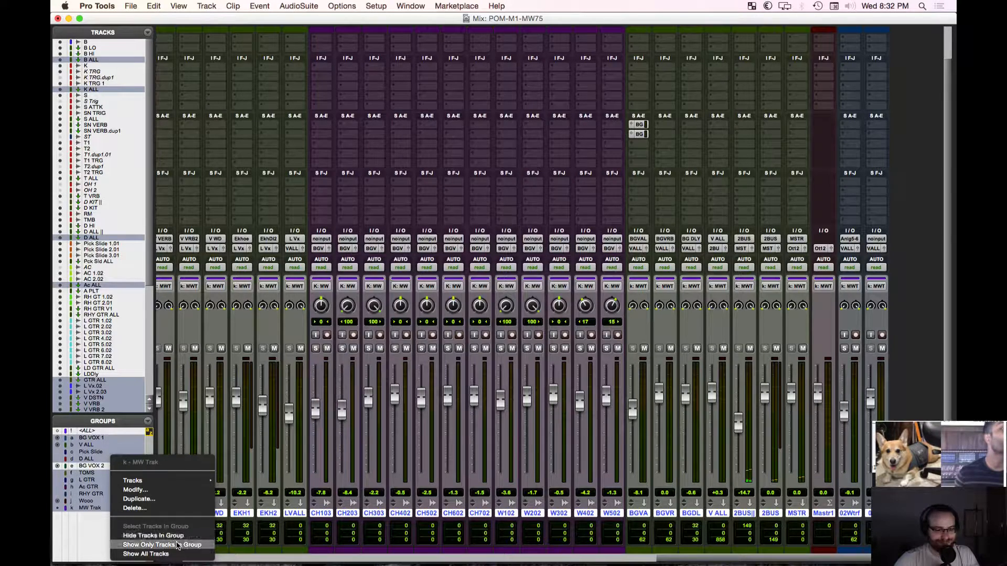
{"action": "left_click", "coordinate": [179, 548]}
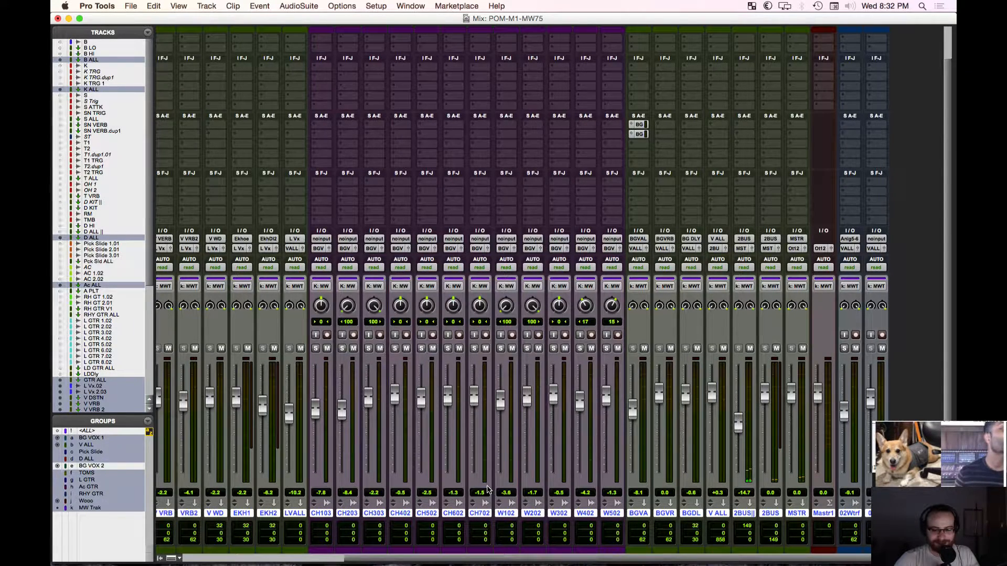
{"action": "left_click_drag", "start_coordinate": [536, 560], "coordinate": [292, 551]}
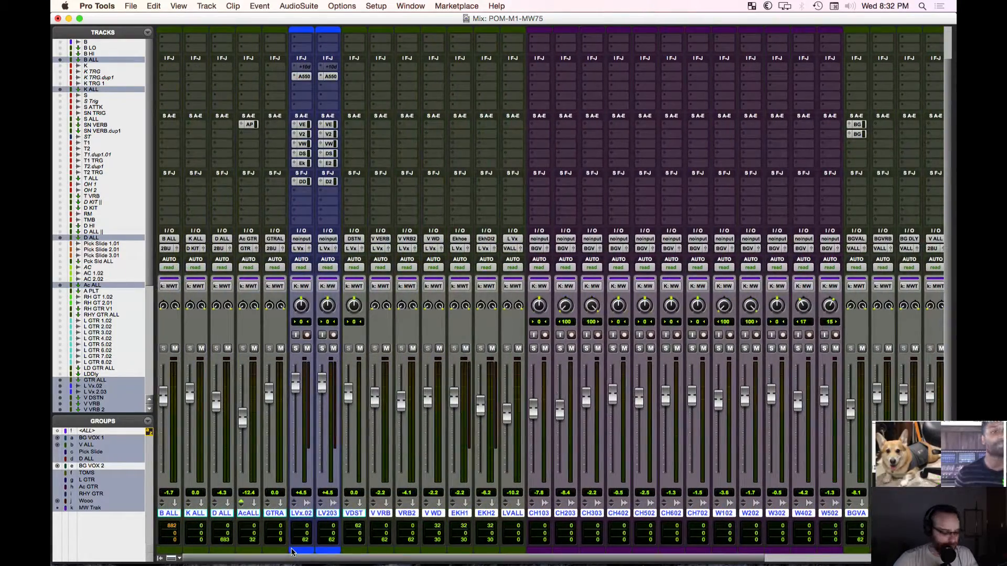
{"action": "key", "text": "alt+super+m"}
{"action": "left_click_drag", "start_coordinate": [412, 559], "coordinate": [531, 554]}
{"action": "key", "text": "alt+super+m"}
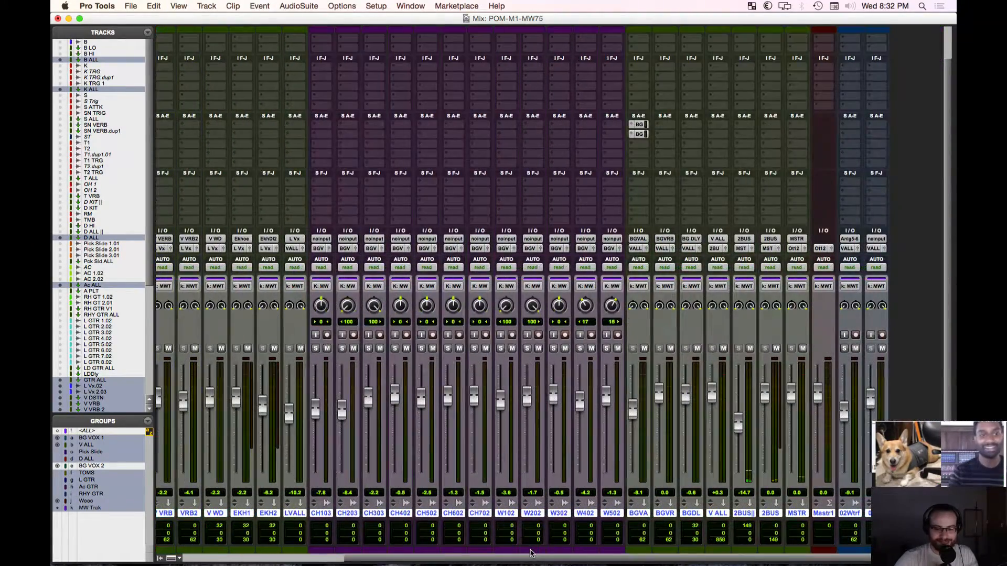
{"action": "key", "text": "super+equal"}
{"action": "key", "text": "super+equal"}
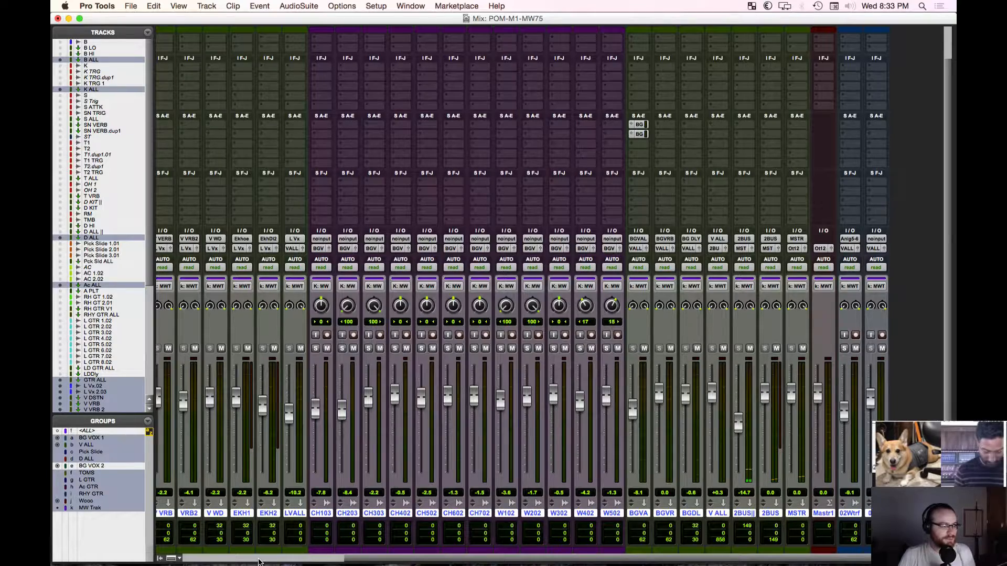
Step: Create memory location 88 with Selection as its time property
{"action": "left_click_drag", "start_coordinate": [427, 559], "coordinate": [231, 560]}
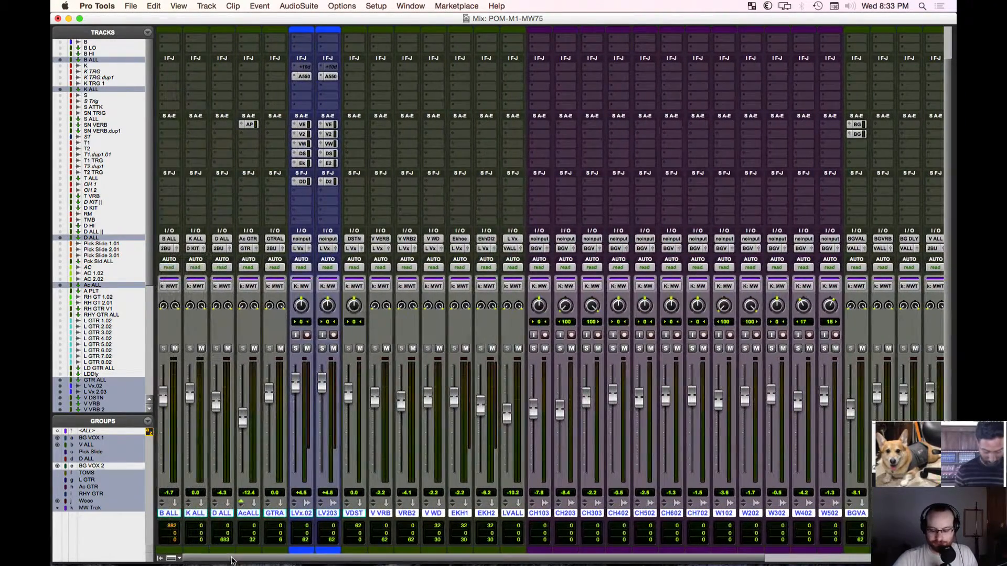
{"action": "key", "text": "KP_Enter"}
{"action": "left_click", "coordinate": [435, 172]}
{"action": "left_click", "coordinate": [446, 127]}
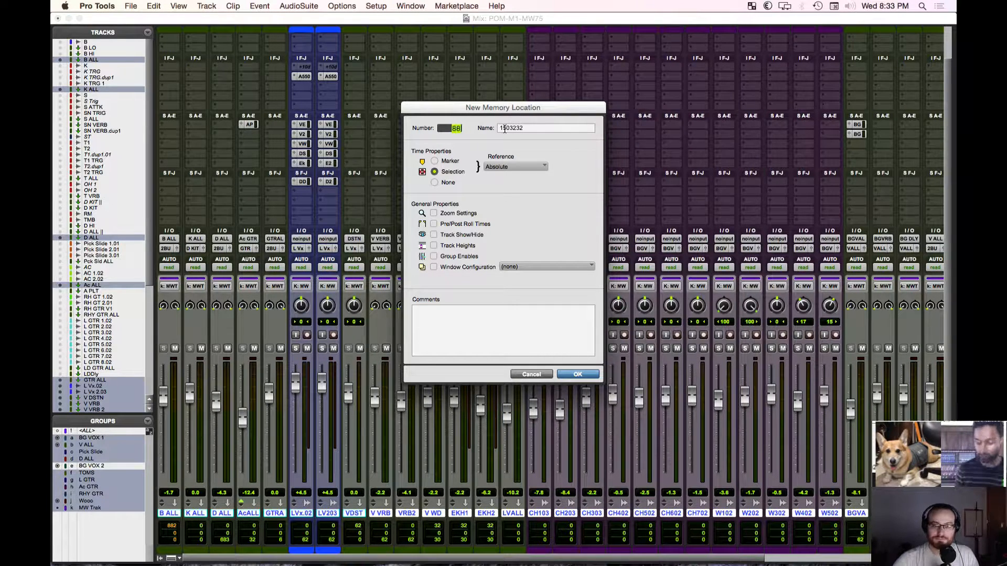
{"action": "left_click", "coordinate": [577, 374]}
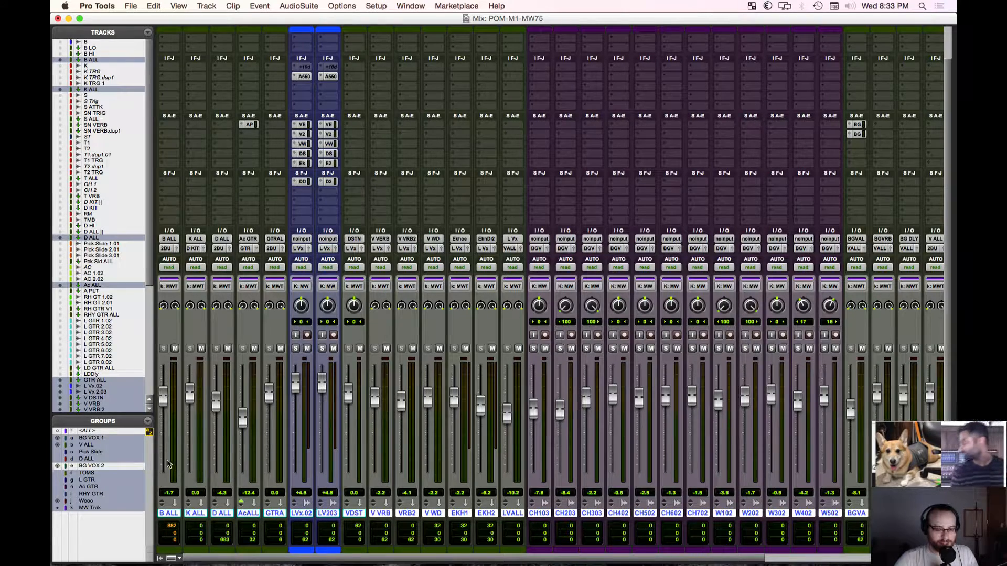
Step: Enable the <ALL> group and show all of the session's tracks in the mixer
{"action": "scroll", "coordinate": [317, 496], "scroll_direction": "right", "scroll_amount": 8}
{"action": "scroll", "coordinate": [316, 496], "scroll_direction": "left", "scroll_amount": 8}
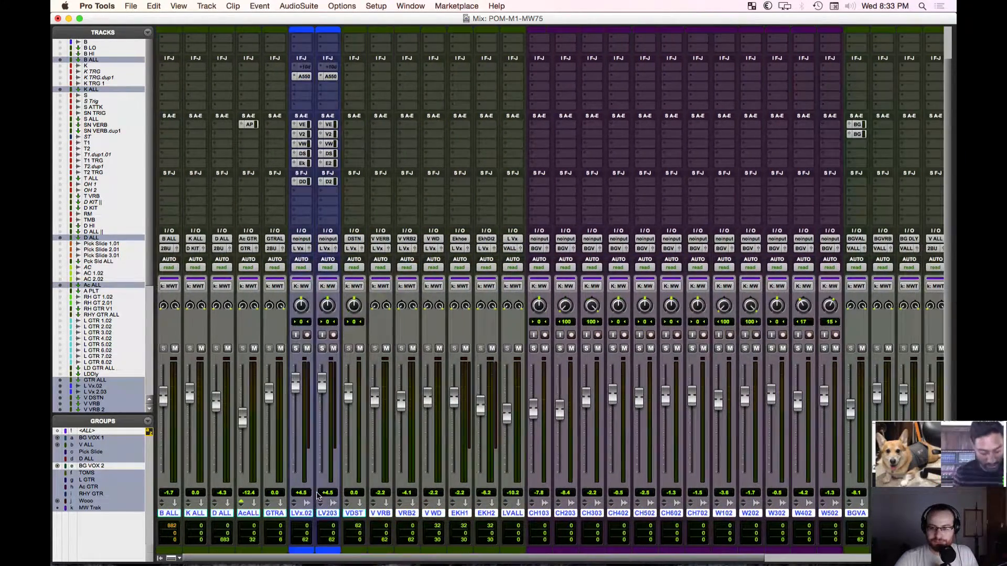
{"action": "left_click", "coordinate": [109, 431]}
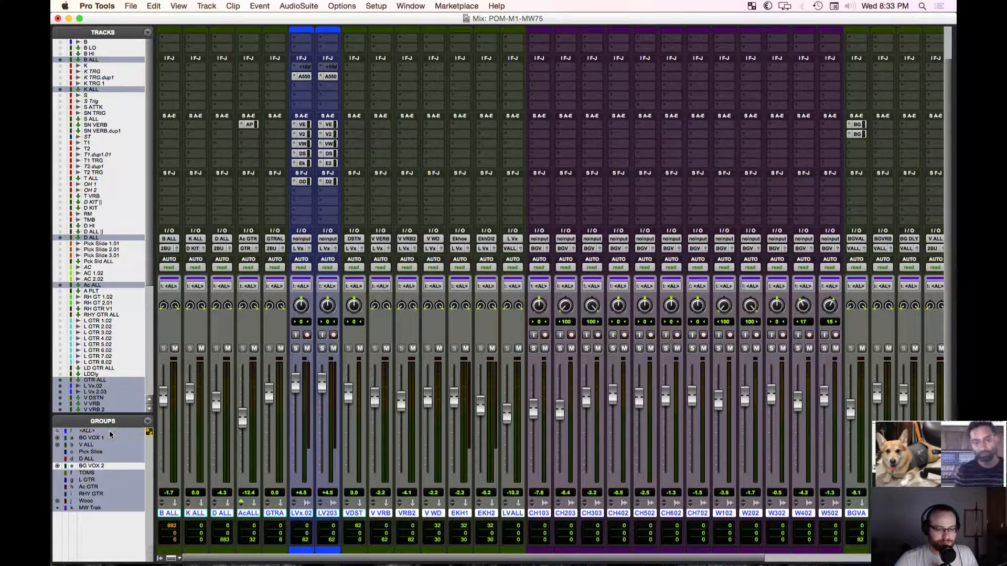
{"action": "right_click", "coordinate": [109, 430]}
{"action": "left_click", "coordinate": [181, 471]}
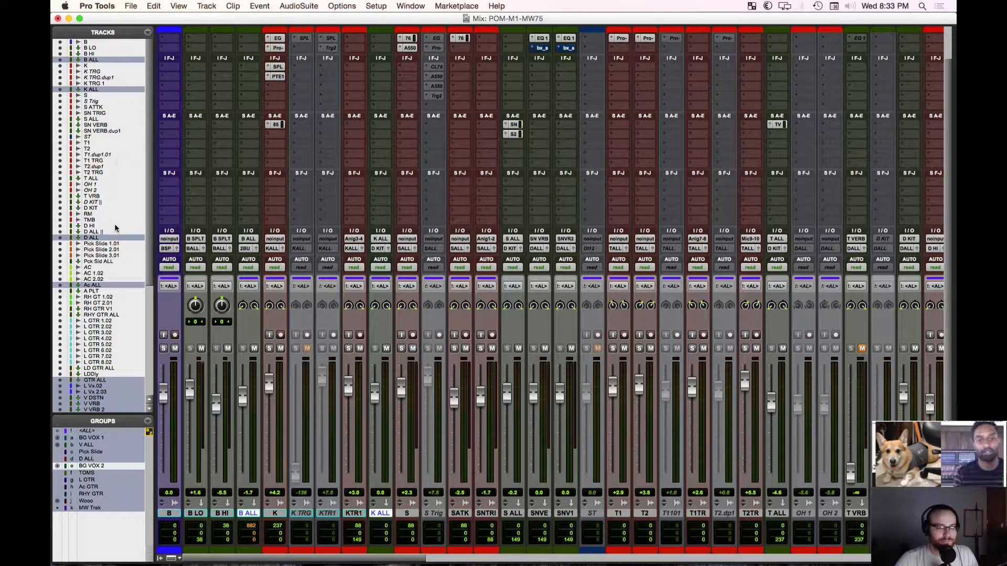
Step: Hide the inactive K TRG, K TRG.dup1, S Trig and ST tracks in the mixer
{"action": "left_click", "coordinate": [302, 513]}
{"action": "right_click", "coordinate": [329, 515]}
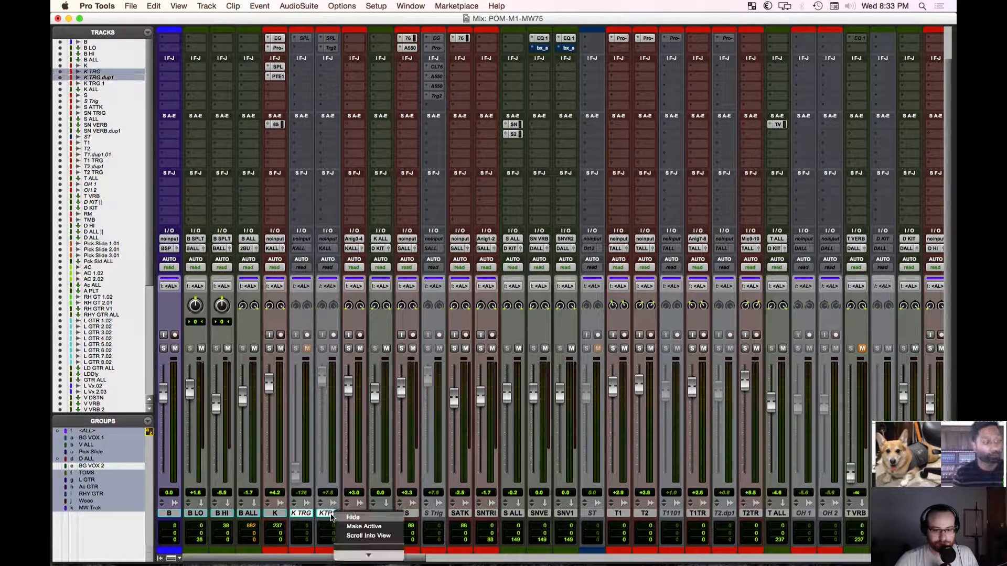
{"action": "left_click", "coordinate": [352, 518]}
{"action": "right_click", "coordinate": [389, 516]}
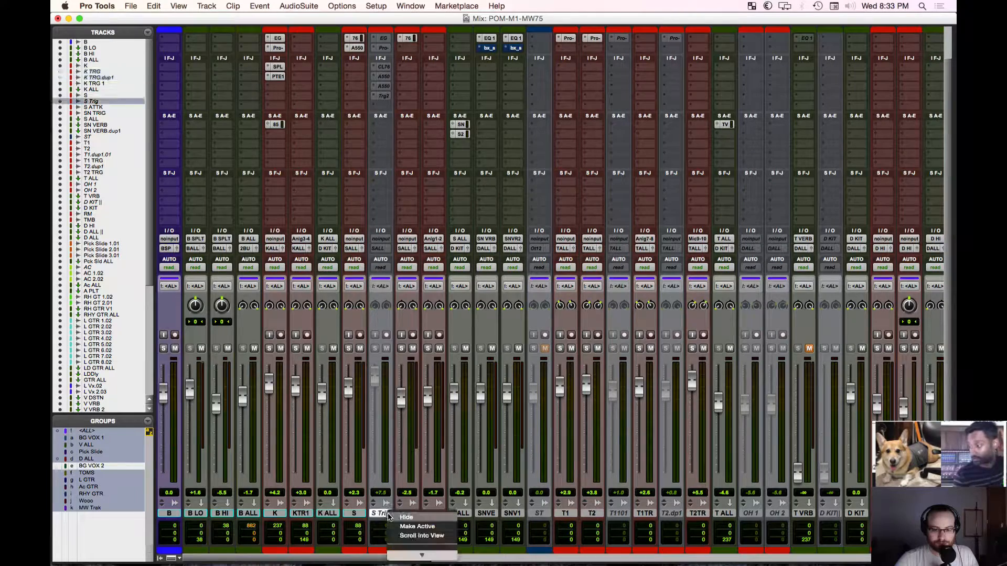
{"action": "left_click", "coordinate": [406, 518]}
{"action": "right_click", "coordinate": [519, 514]}
{"action": "left_click", "coordinate": [535, 518]}
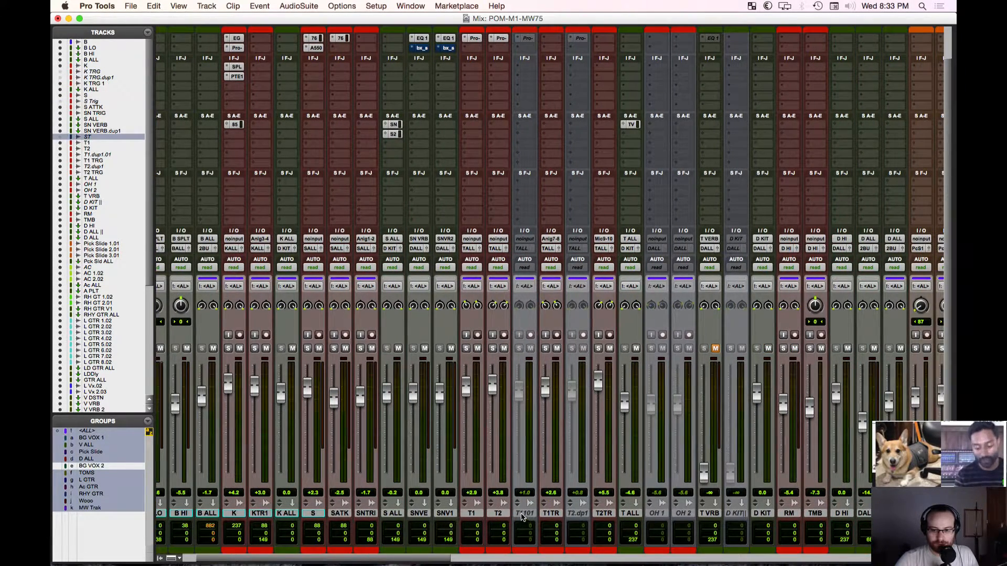
Step: Hide the inactive tom tracks T1.dup1.01 and T2.dup1
{"action": "right_click", "coordinate": [524, 515]}
{"action": "left_click", "coordinate": [555, 516]}
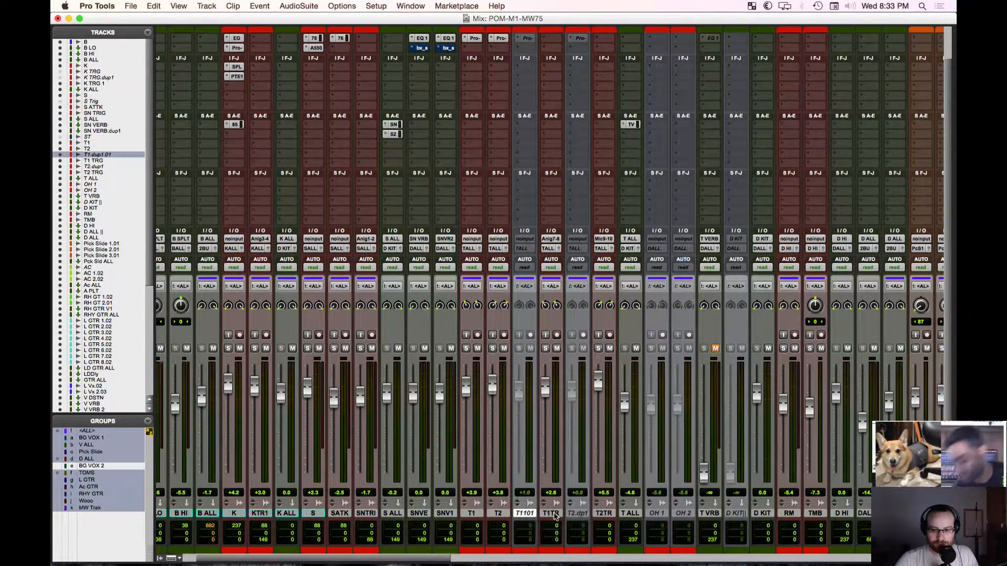
{"action": "right_click", "coordinate": [553, 516]}
{"action": "left_click", "coordinate": [557, 518]}
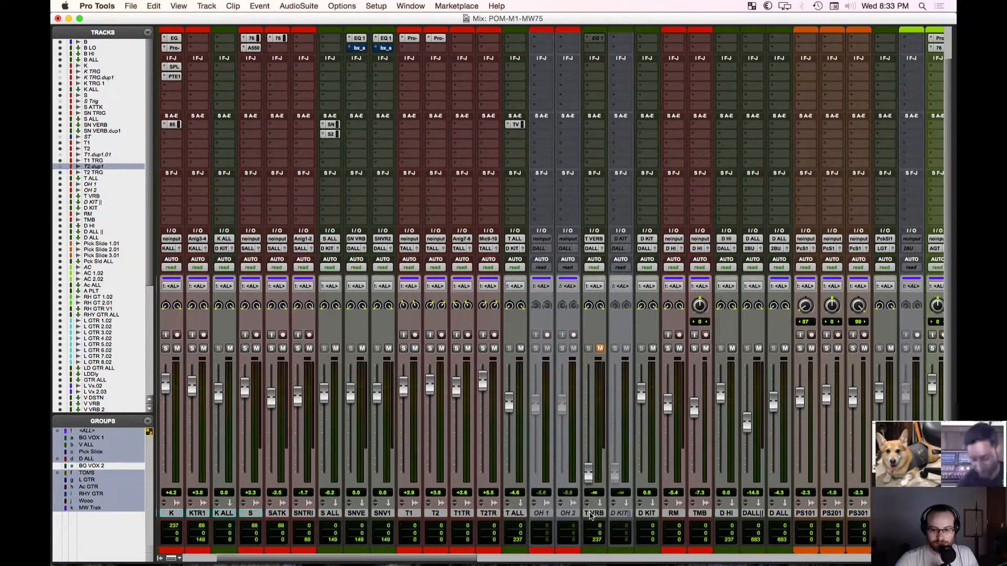
Step: Hide the inactive overhead tracks OH 1 and OH 2 and the inactive D KIT || track
{"action": "right_click", "coordinate": [544, 514]}
{"action": "left_click", "coordinate": [555, 518]}
{"action": "right_click", "coordinate": [551, 515]}
{"action": "left_click", "coordinate": [557, 518]}
{"action": "right_click", "coordinate": [577, 519]}
{"action": "left_click", "coordinate": [579, 518]}
Step: Hide the inactive AC track and check the remaining tracks for other inactive ones
{"action": "scroll", "coordinate": [566, 519], "scroll_direction": "right", "scroll_amount": 10}
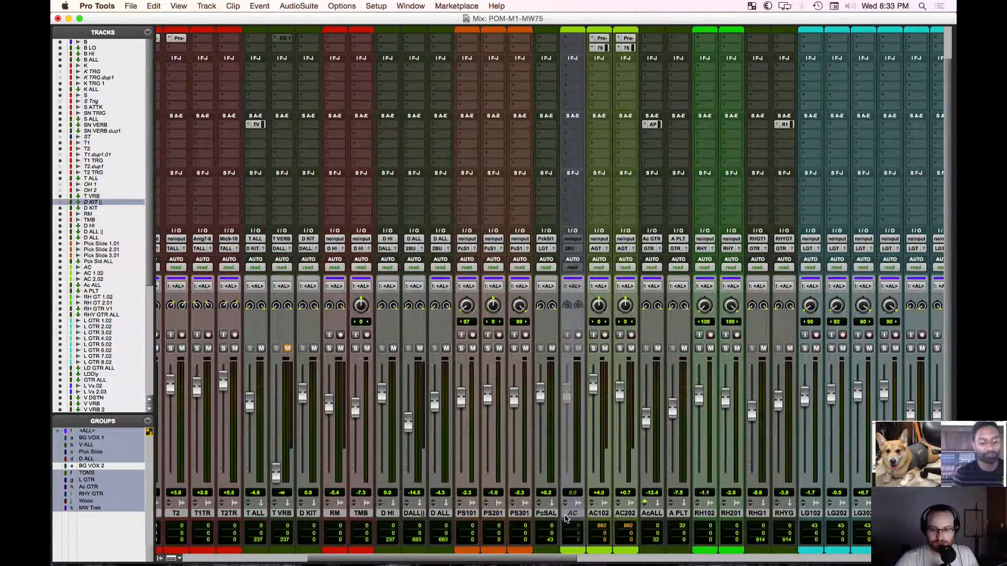
{"action": "right_click", "coordinate": [572, 514]}
{"action": "left_click", "coordinate": [593, 518]}
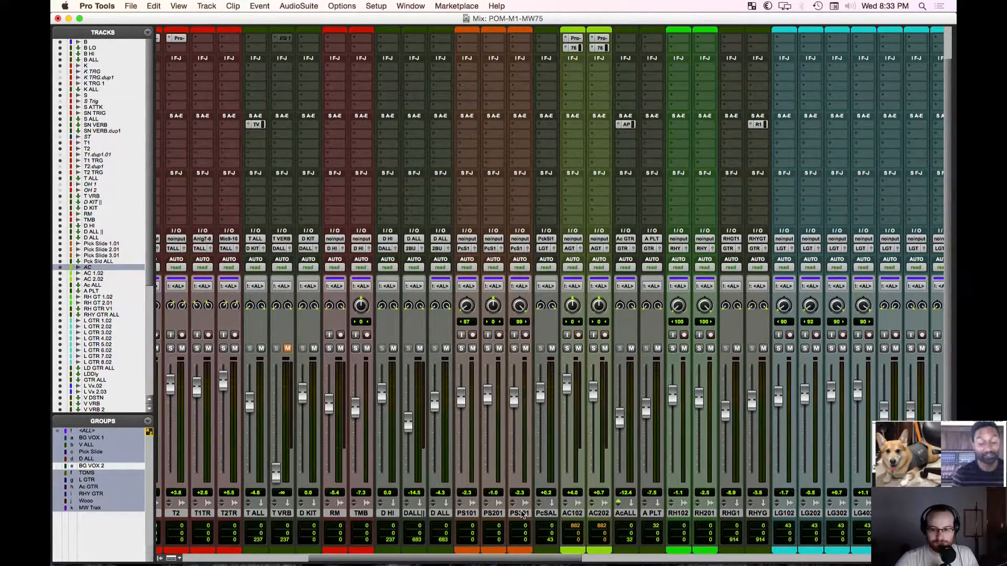
{"action": "scroll", "coordinate": [525, 517], "scroll_direction": "right", "scroll_amount": 8}
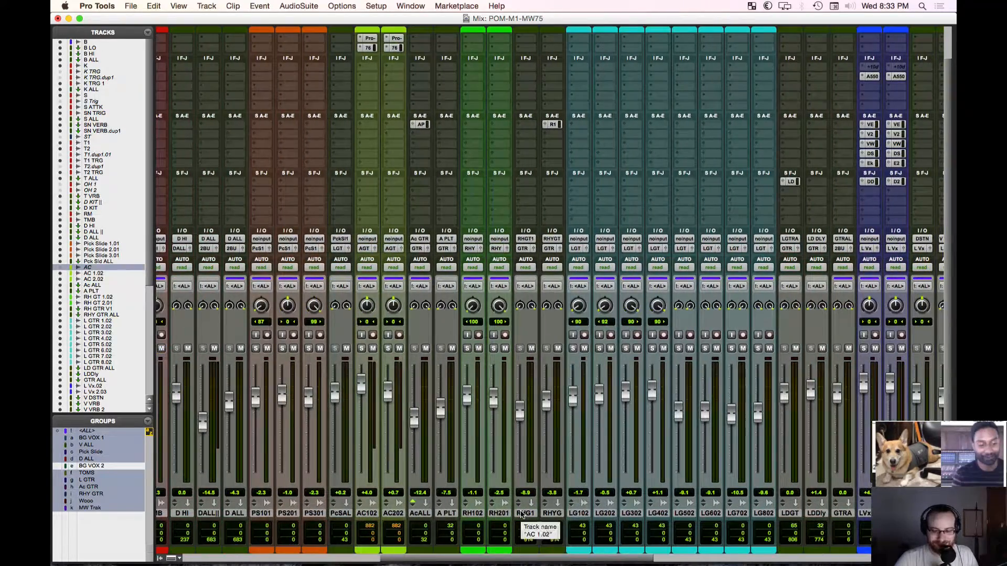
{"action": "scroll", "coordinate": [522, 514], "scroll_direction": "right", "scroll_amount": 8}
{"action": "scroll", "coordinate": [523, 511], "scroll_direction": "right", "scroll_amount": 20}
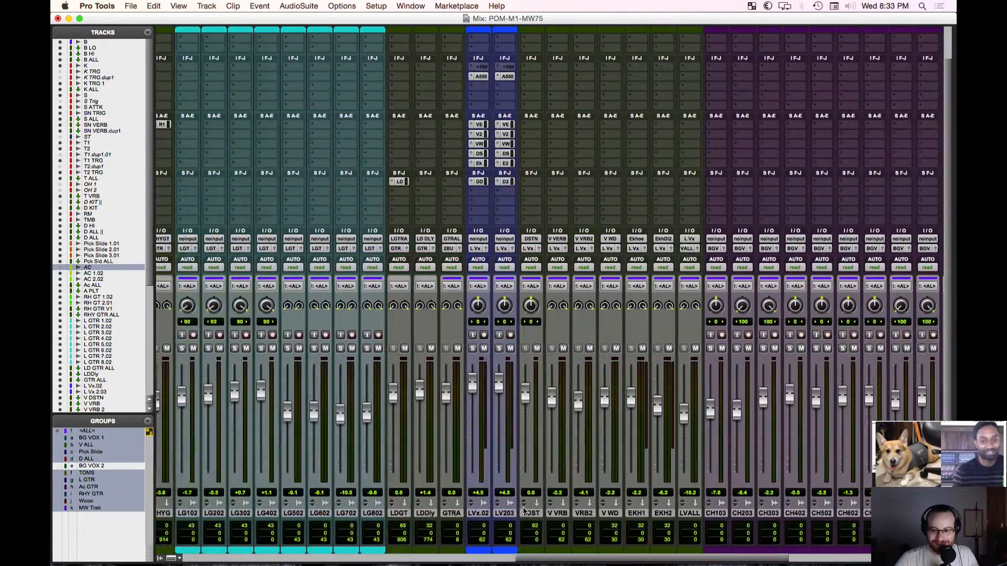
{"action": "scroll", "coordinate": [524, 510], "scroll_direction": "left", "scroll_amount": 20}
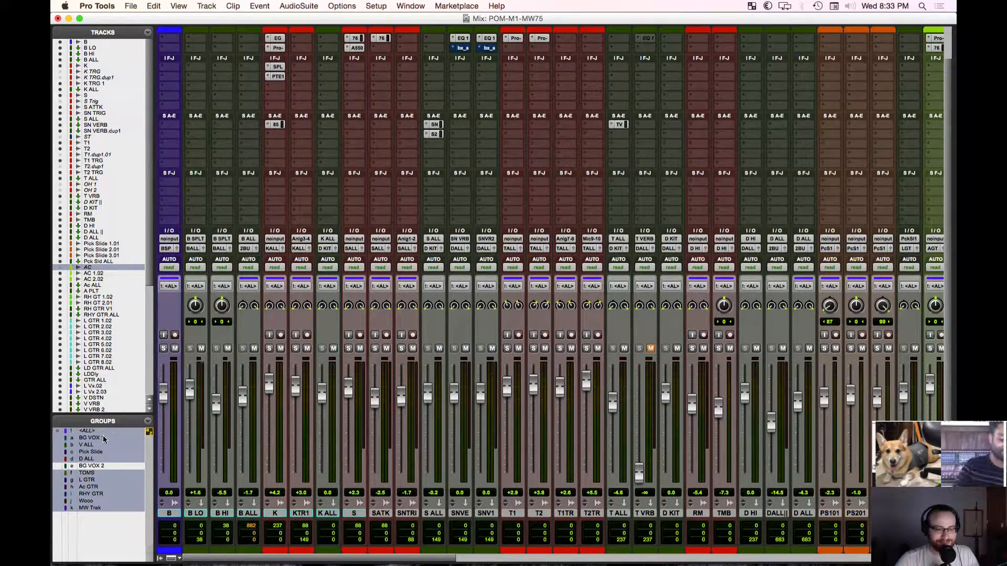
Step: Create a Mix/Edit group named ALL TRAKS from all shown tracks
{"action": "right_click", "coordinate": [194, 516]}
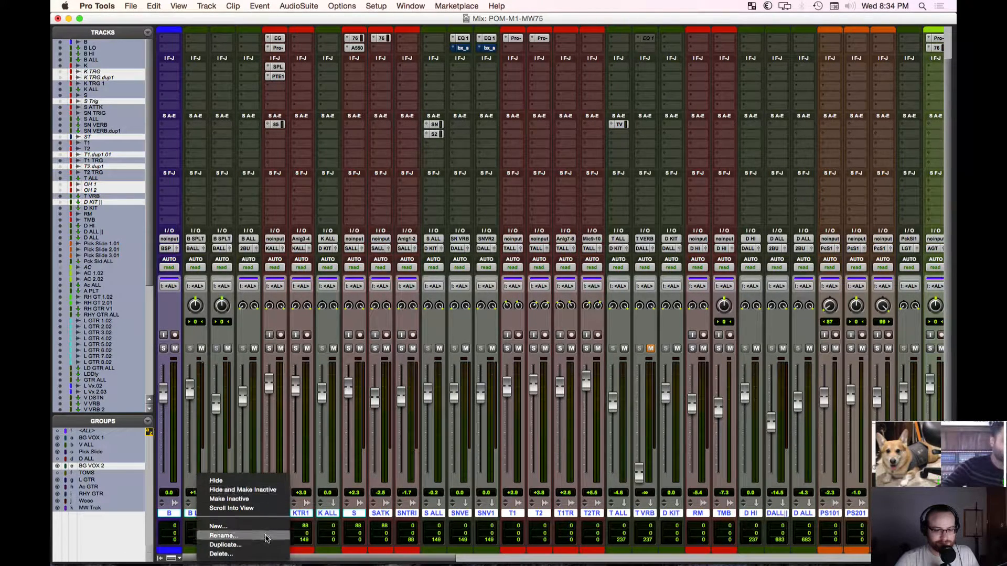
{"action": "left_click", "coordinate": [382, 516]}
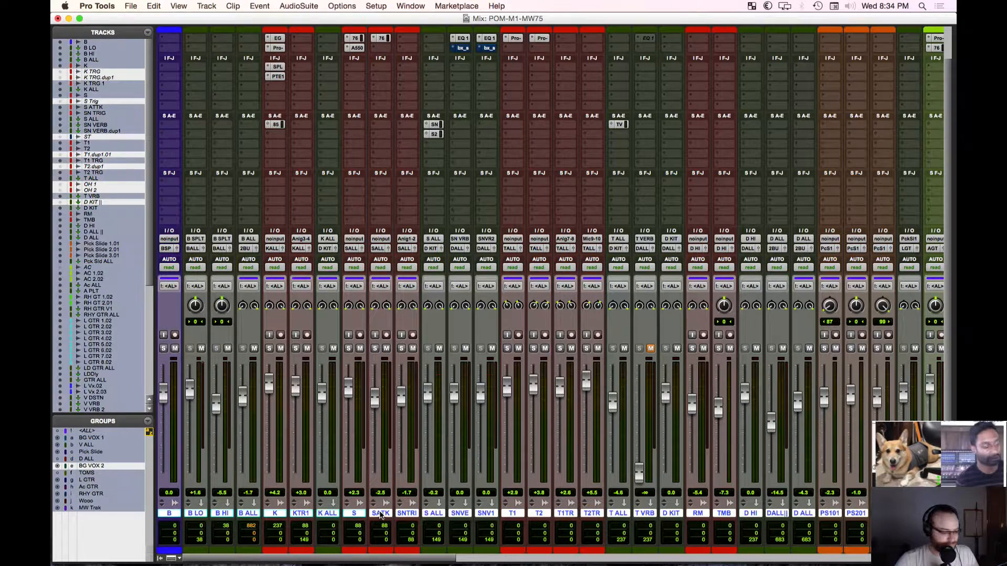
{"action": "key", "text": "super+g"}
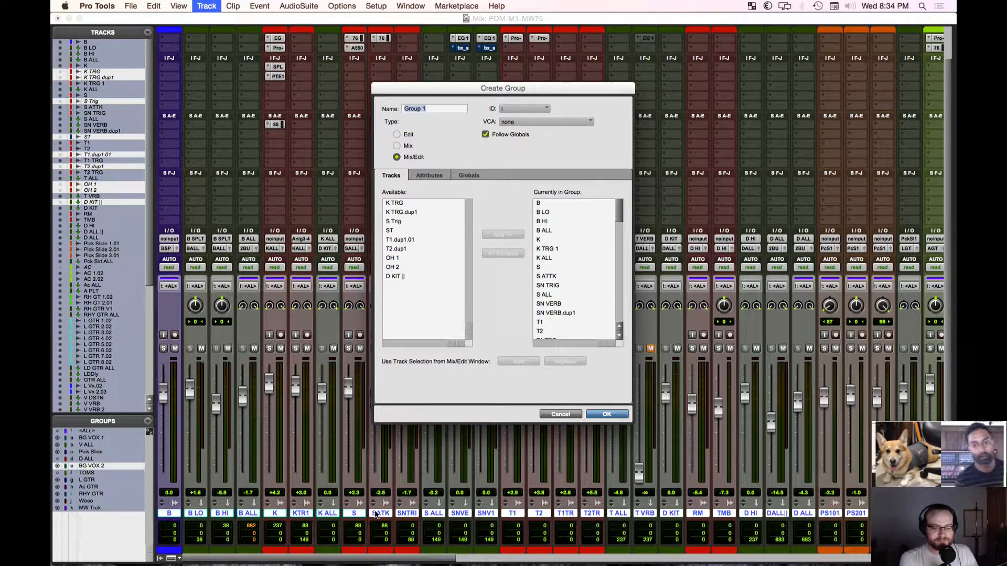
{"action": "type", "text": "ALL TRAKS"}
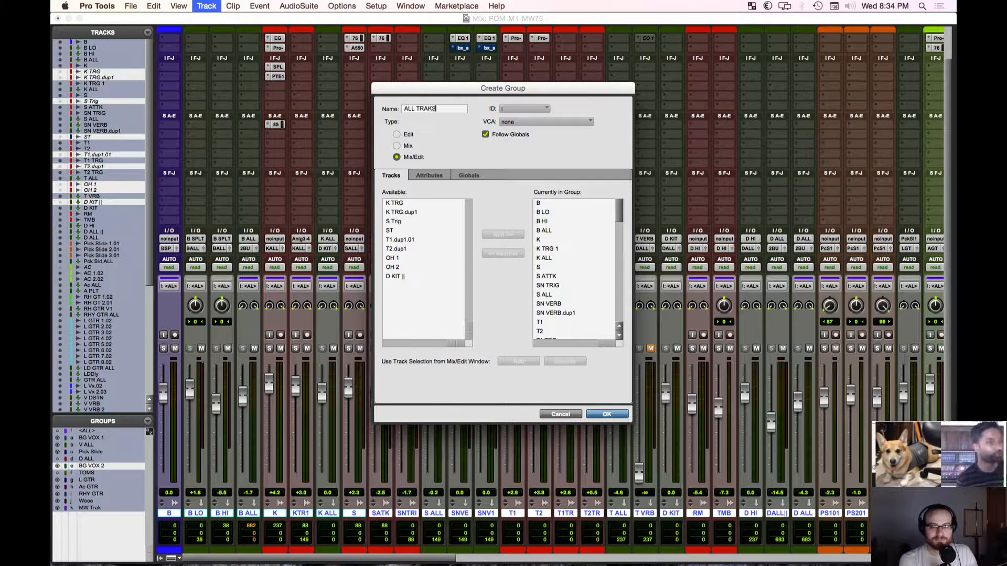
{"action": "key", "text": "Return"}
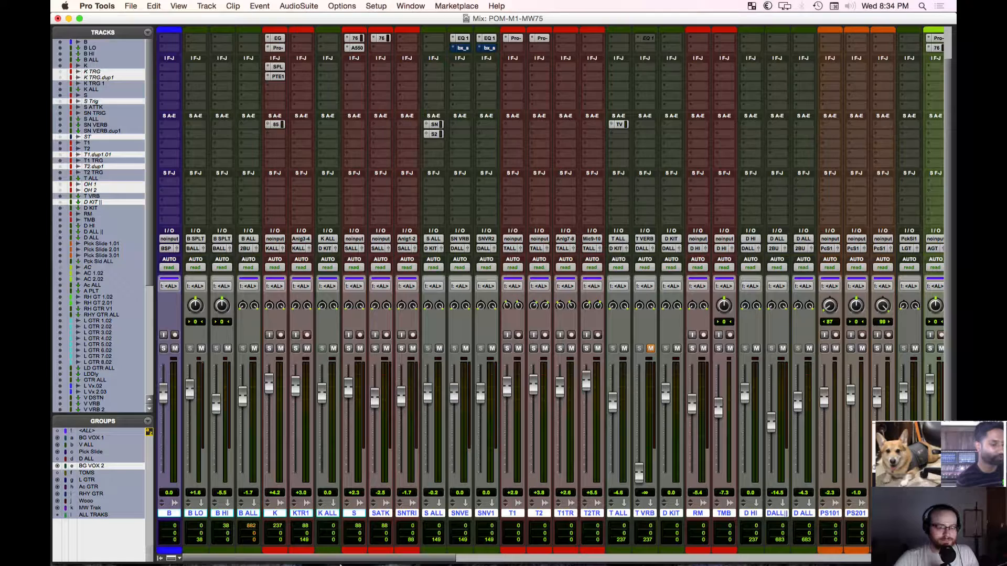
Step: Delete the ALL TRAKS group
{"action": "right_click", "coordinate": [108, 515]}
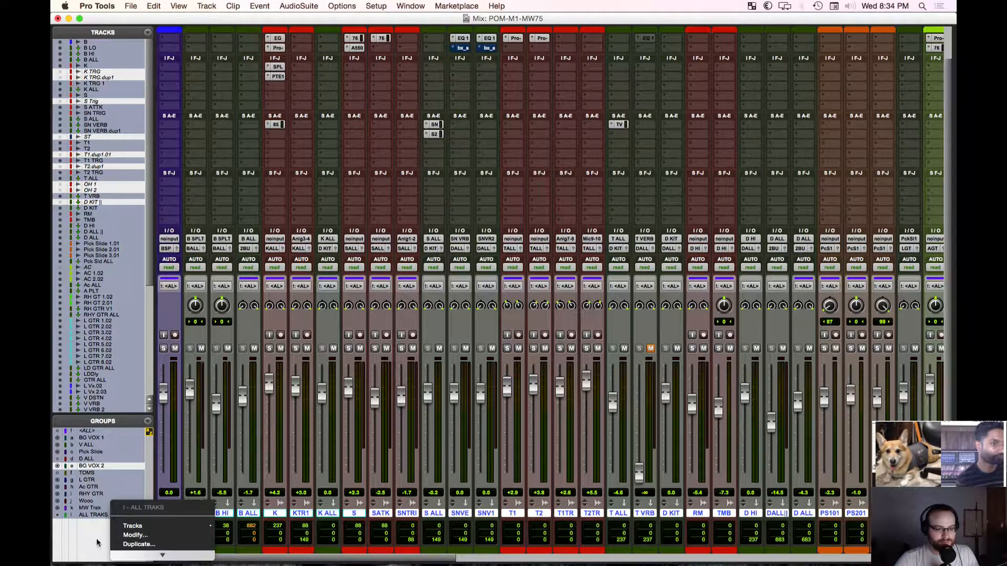
{"action": "left_click", "coordinate": [97, 542]}
{"action": "left_click", "coordinate": [92, 516], "text": "alt"}
{"action": "right_click", "coordinate": [96, 519]}
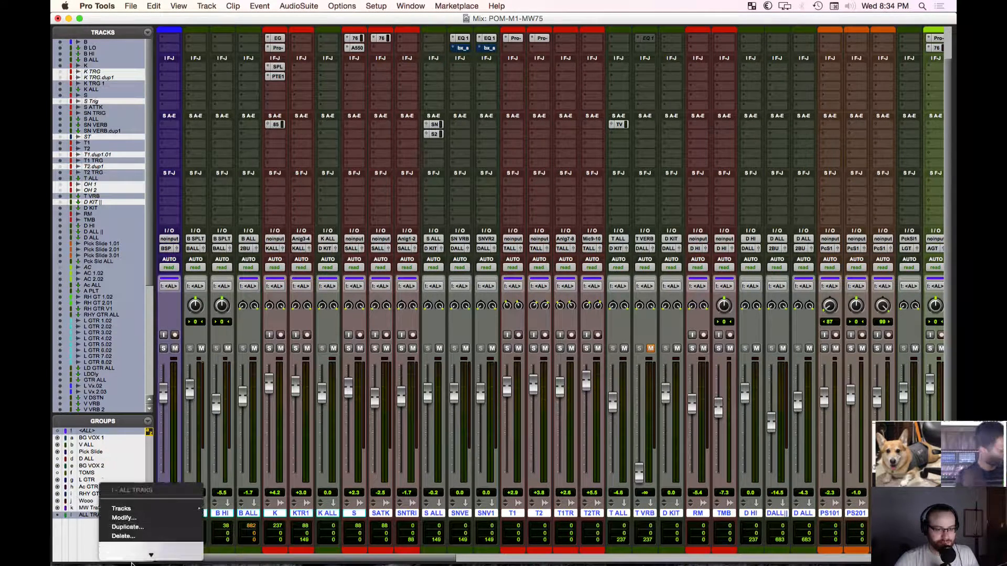
{"action": "left_click", "coordinate": [142, 512]}
{"action": "key", "text": "Return"}
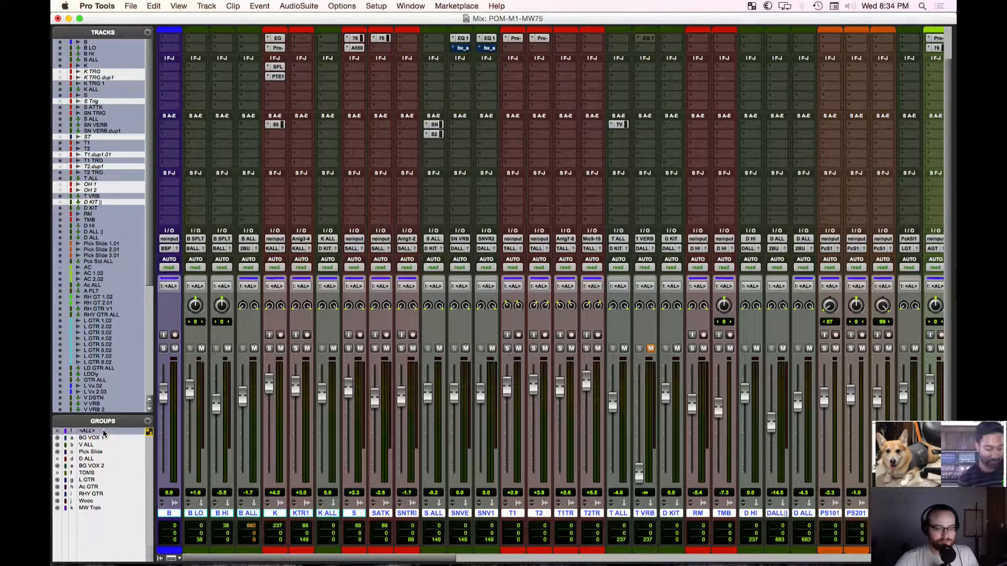
Step: Create memory location 77 named ALL with time property None that stores Track Show/Hide
{"action": "key", "text": "KP_Enter"}
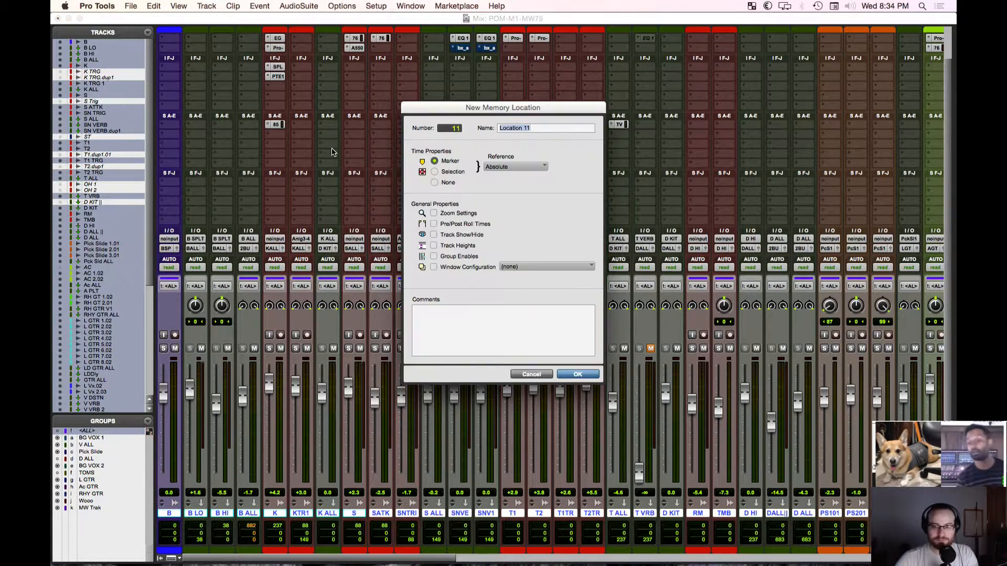
{"action": "left_click", "coordinate": [441, 128]}
{"action": "type", "text": "77"}
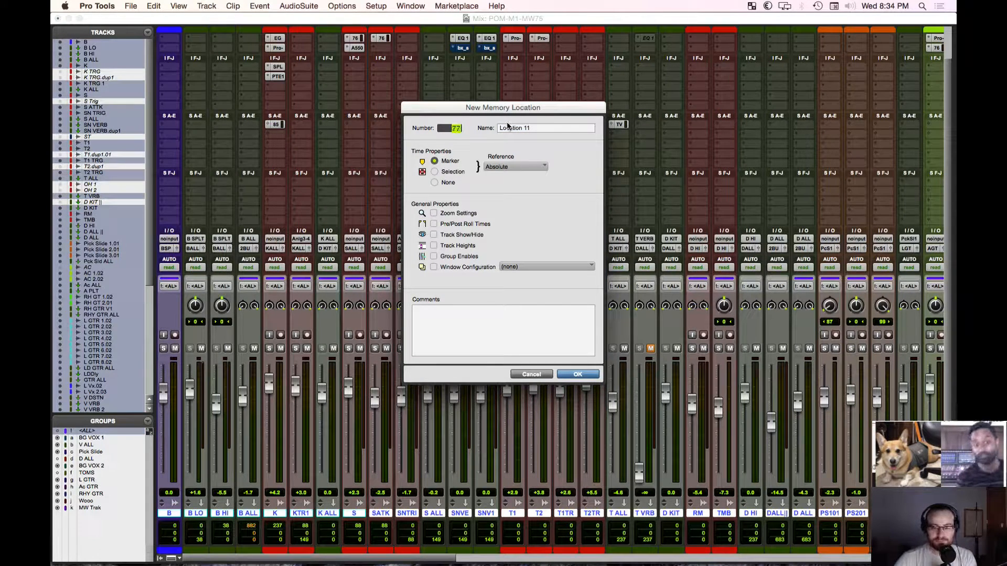
{"action": "left_click", "coordinate": [543, 131]}
{"action": "left_click", "coordinate": [434, 172]}
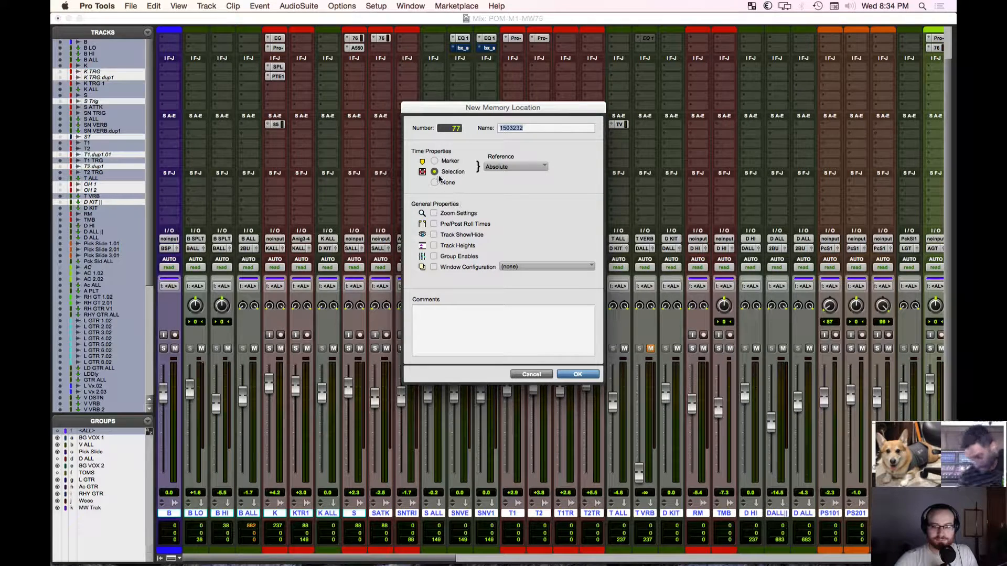
{"action": "left_click", "coordinate": [434, 235]}
{"action": "left_click", "coordinate": [434, 182]}
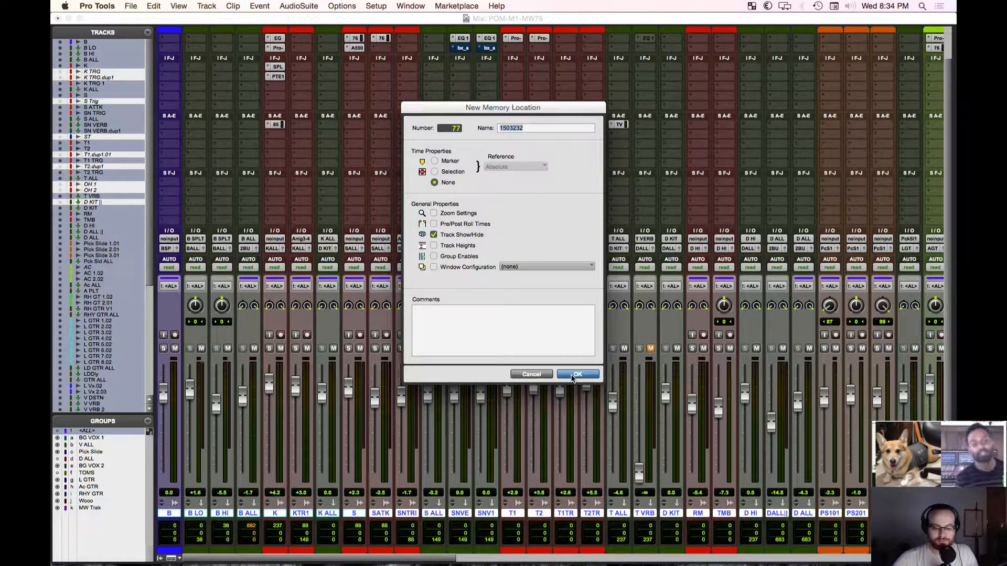
{"action": "type", "text": "ALL"}
{"action": "key", "text": "Return"}
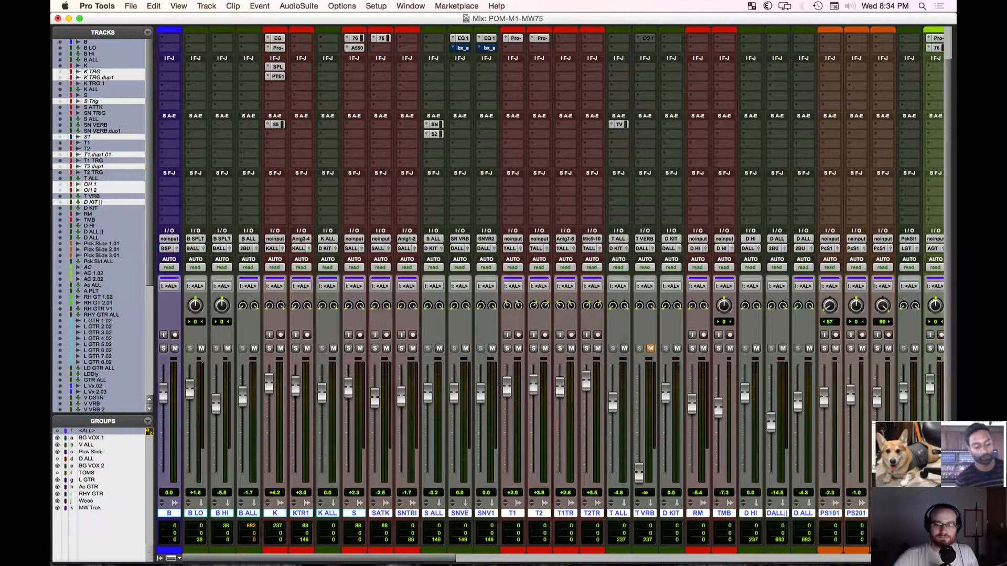
Step: Delete the MW Trak group
{"action": "right_click", "coordinate": [93, 509]}
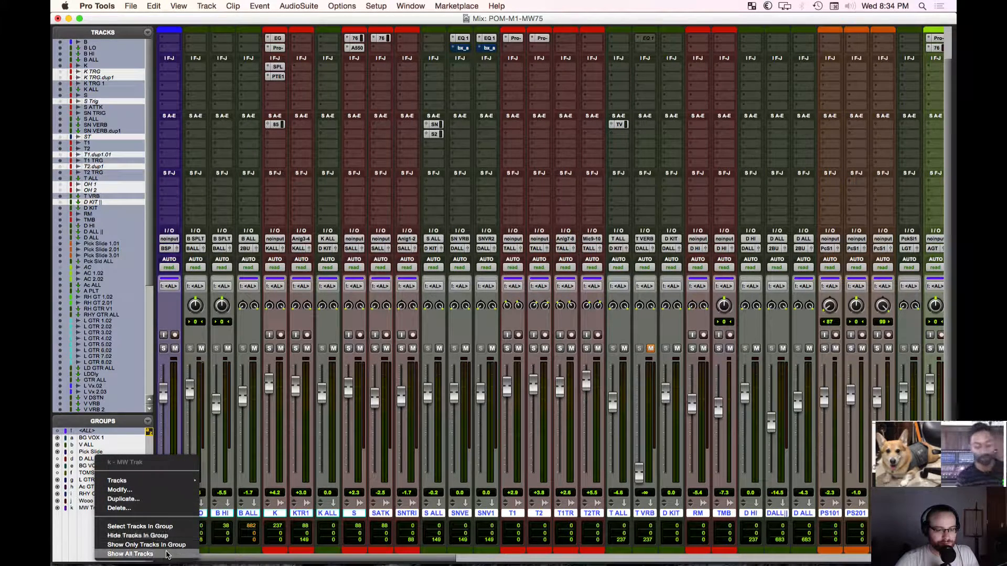
{"action": "left_click", "coordinate": [82, 520]}
{"action": "right_click", "coordinate": [90, 509]}
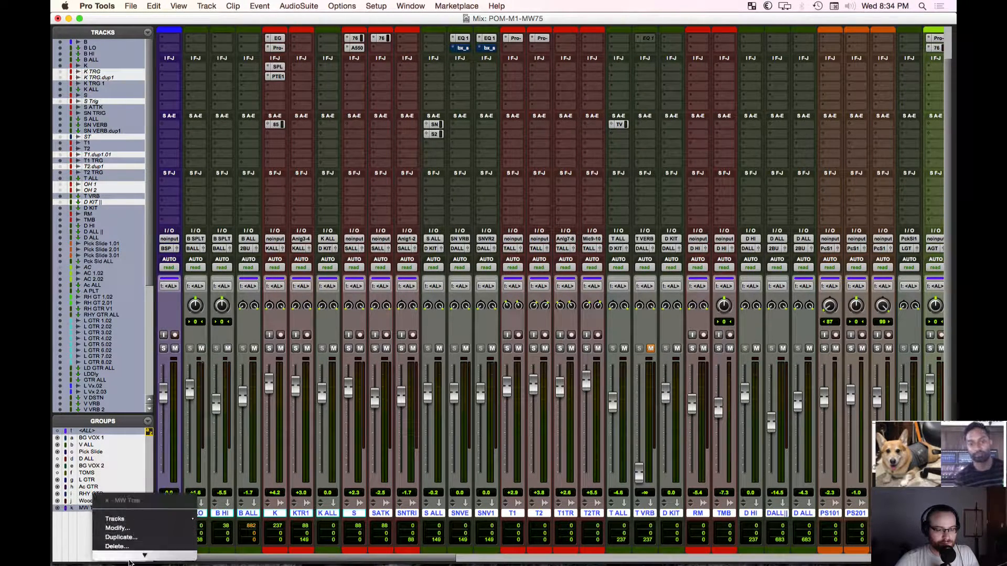
{"action": "left_click", "coordinate": [78, 537]}
{"action": "right_click", "coordinate": [95, 508]}
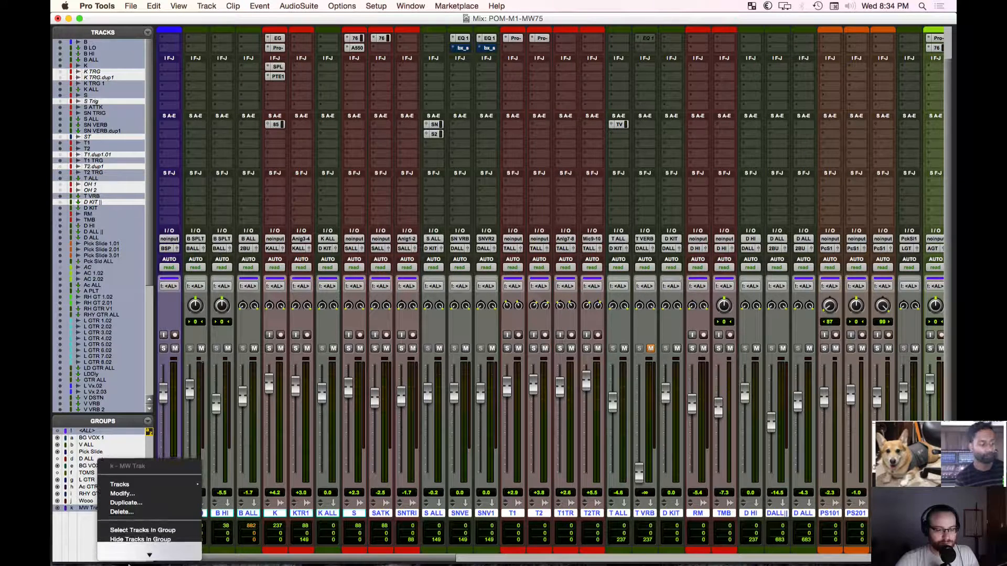
{"action": "left_click", "coordinate": [122, 508]}
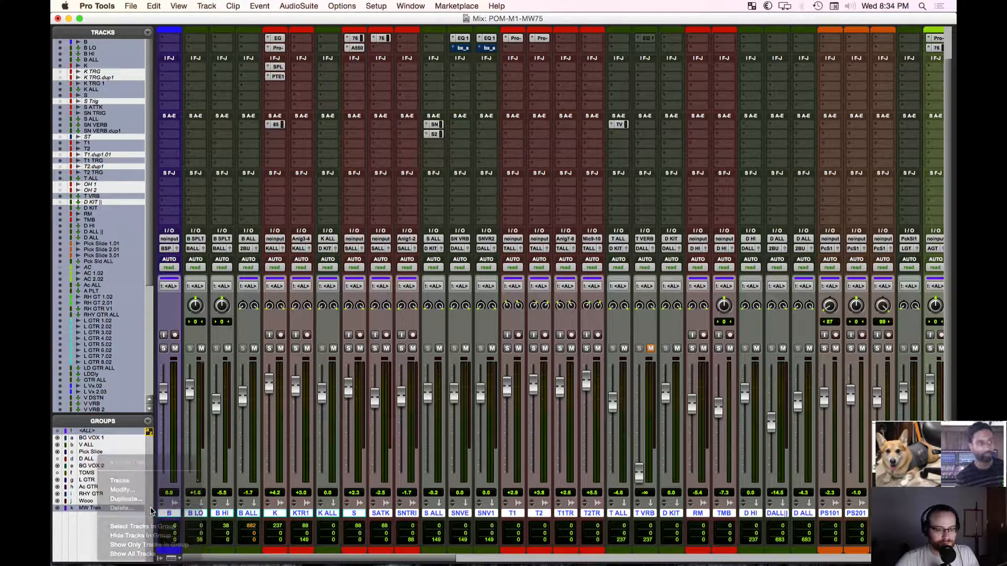
{"action": "left_click", "coordinate": [588, 244]}
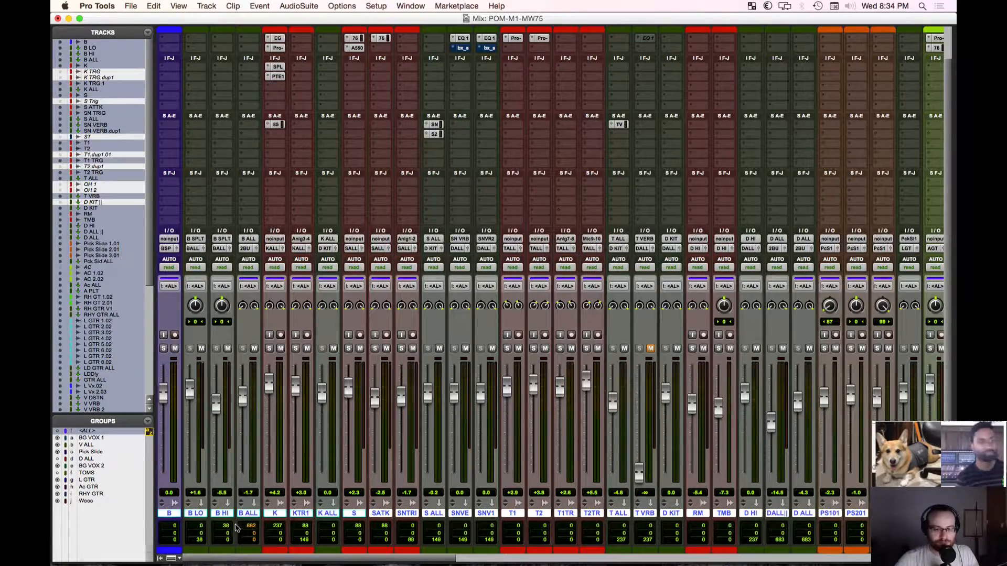
Step: Select the B ALL, D ALL and GTR ALL tracks together in the mixer
{"action": "left_click", "coordinate": [249, 514]}
{"action": "scroll", "coordinate": [404, 504], "scroll_direction": "right", "scroll_amount": 2}
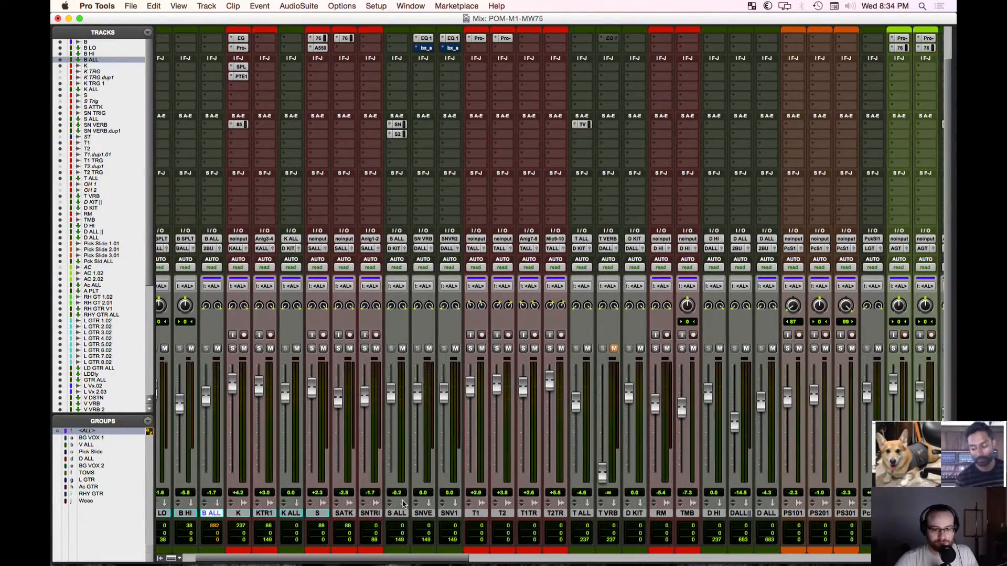
{"action": "scroll", "coordinate": [404, 503], "scroll_direction": "right", "scroll_amount": 10}
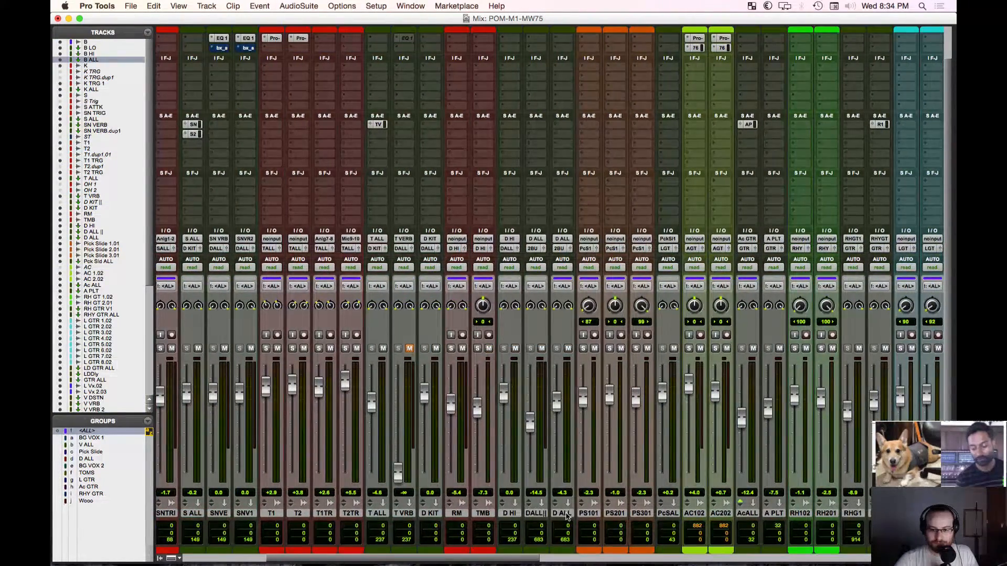
{"action": "left_click", "coordinate": [567, 516], "text": "super"}
{"action": "scroll", "coordinate": [577, 511], "scroll_direction": "right", "scroll_amount": 10}
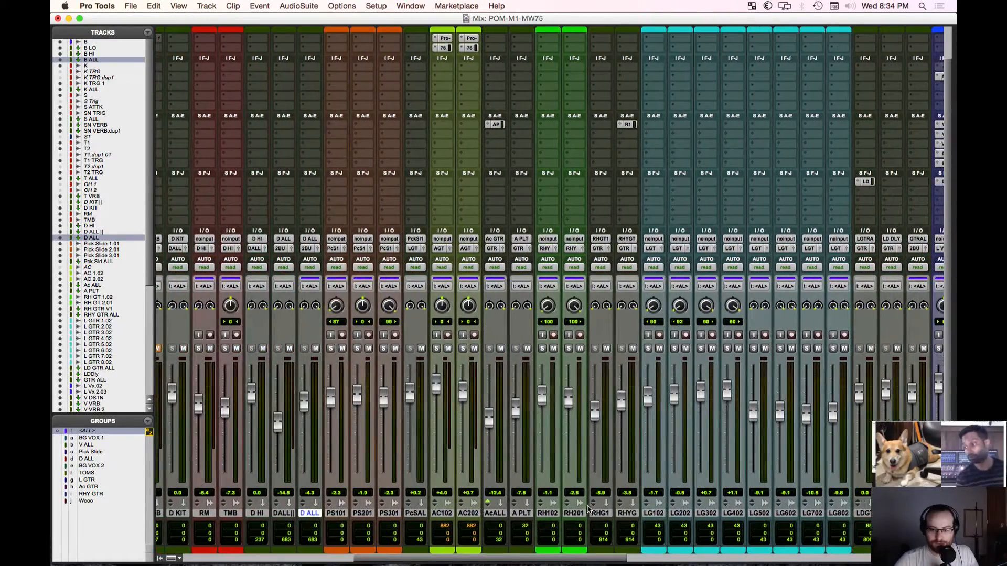
{"action": "scroll", "coordinate": [577, 531], "scroll_direction": "right", "scroll_amount": 8}
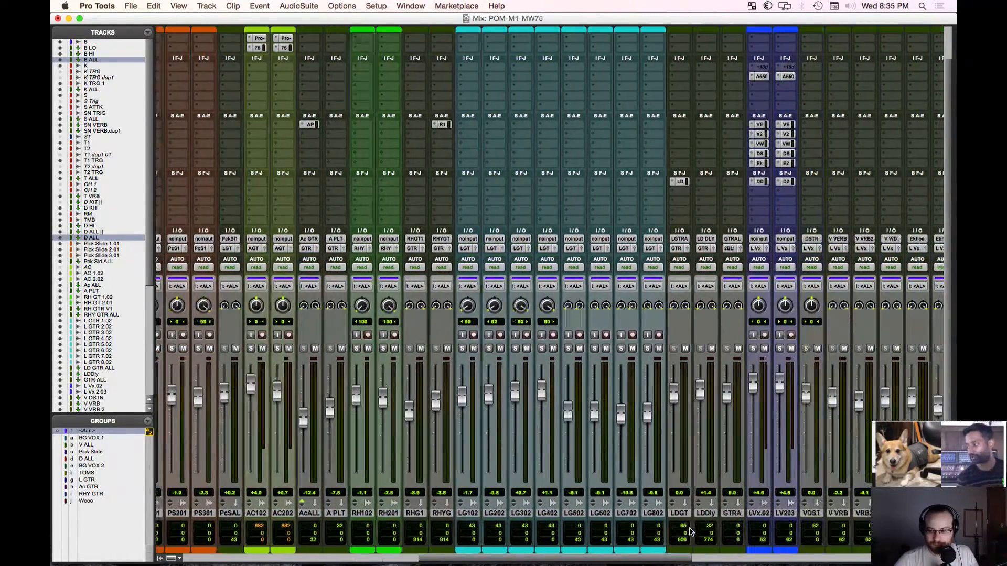
{"action": "left_click", "coordinate": [736, 518], "text": "super"}
Step: Add every track from L Vx.02 through Master 1 to the current mixer track selection
{"action": "scroll", "coordinate": [700, 526], "scroll_direction": "right", "scroll_amount": 10}
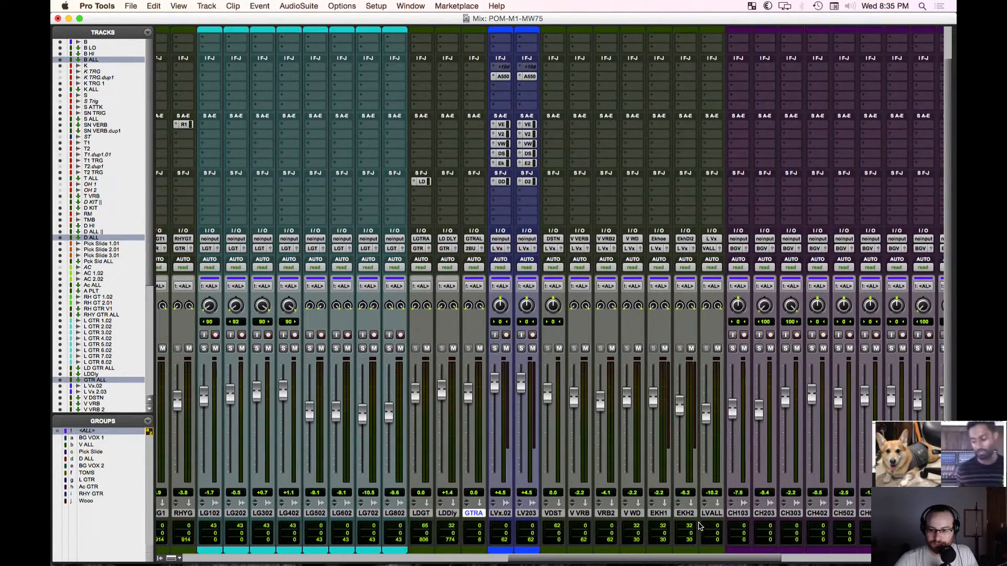
{"action": "scroll", "coordinate": [707, 519], "scroll_direction": "right", "scroll_amount": 5}
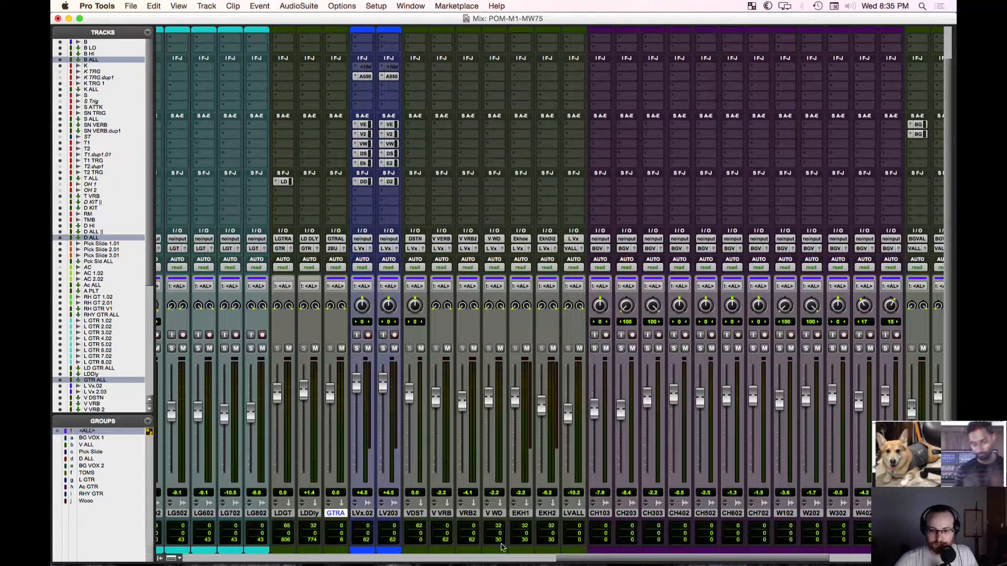
{"action": "left_click_drag", "start_coordinate": [362, 513], "coordinate": [868, 515]}
{"action": "scroll", "coordinate": [886, 514], "scroll_direction": "right", "scroll_amount": 8}
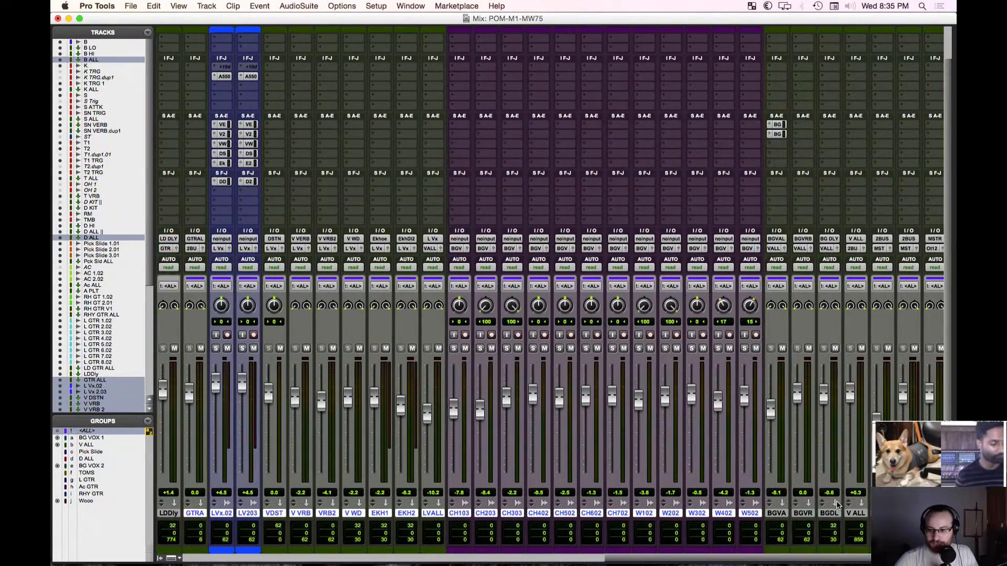
{"action": "left_click_drag", "start_coordinate": [686, 518], "coordinate": [845, 517]}
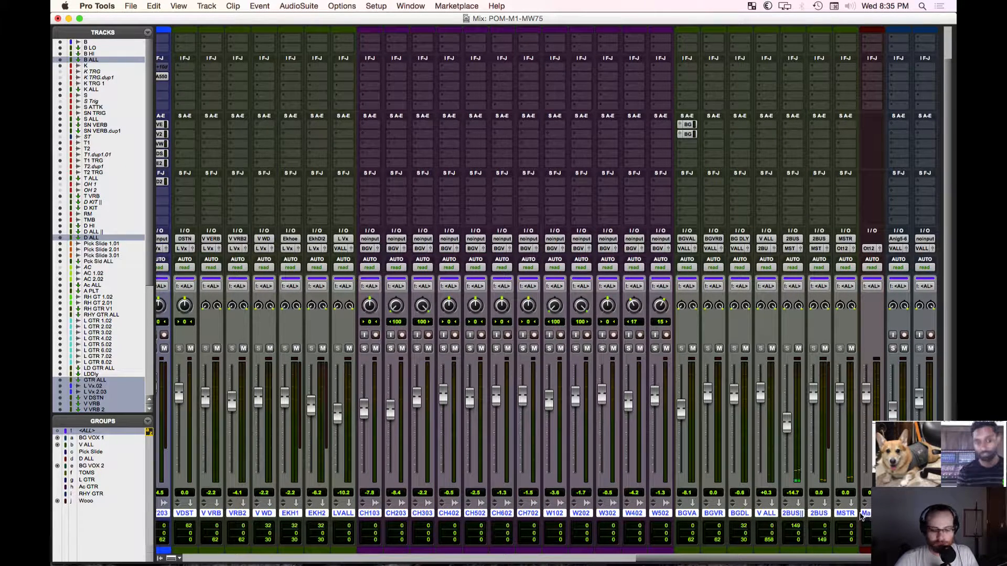
Step: Create a Mix/Edit group named MW74 from the selected tracks and show only the tracks in that group
{"action": "key", "text": "super+g"}
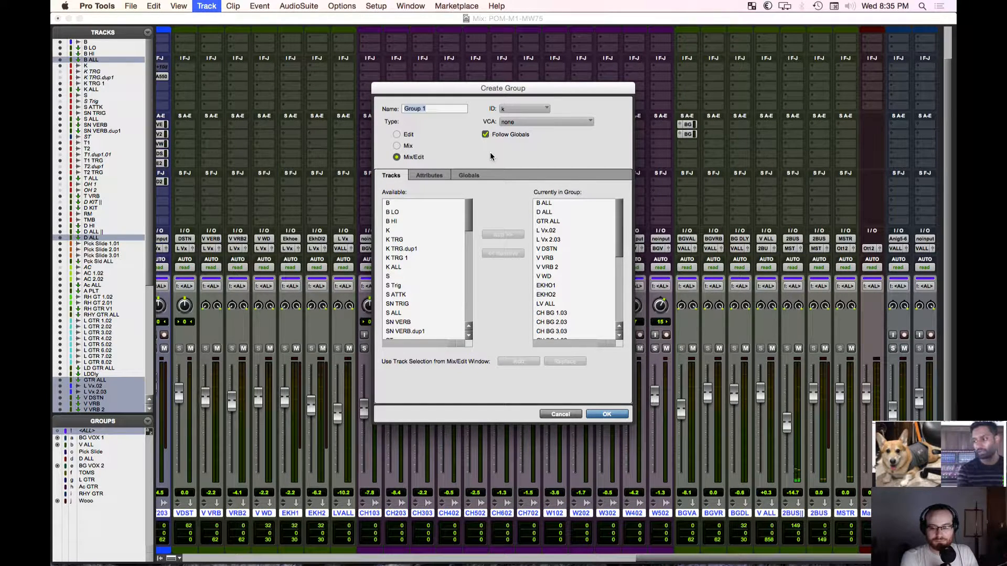
{"action": "type", "text": "V"}
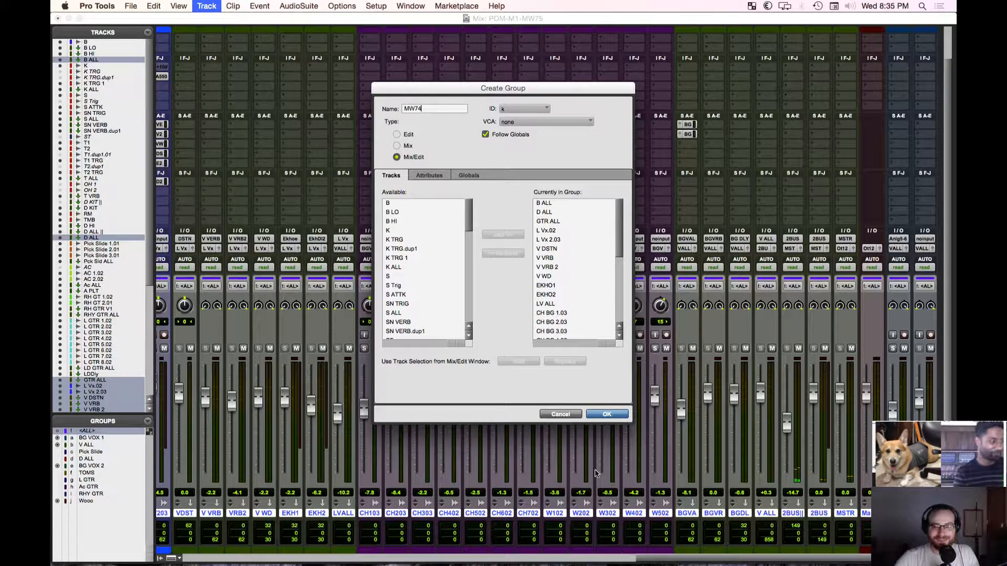
{"action": "left_click", "coordinate": [607, 415]}
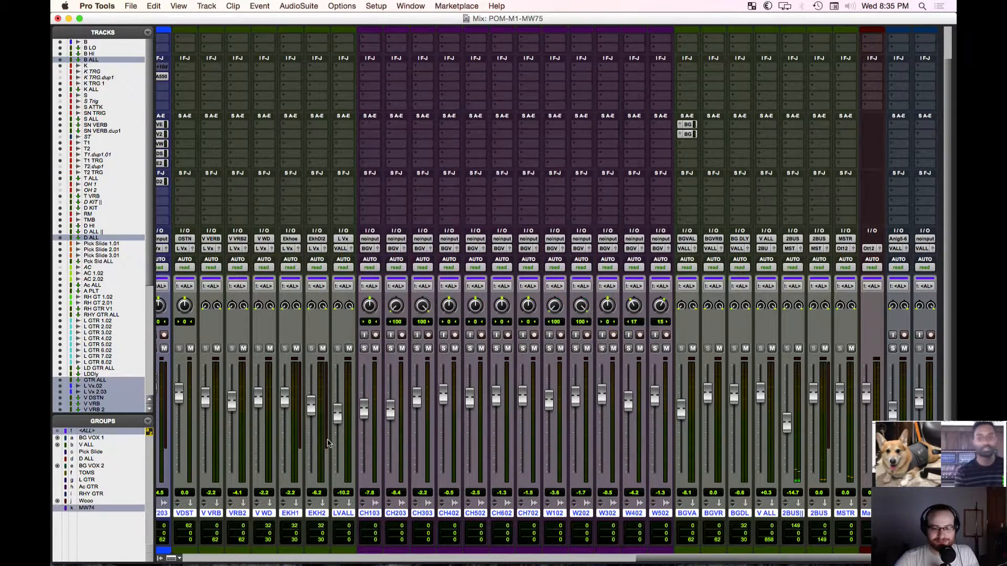
{"action": "right_click", "coordinate": [90, 507]}
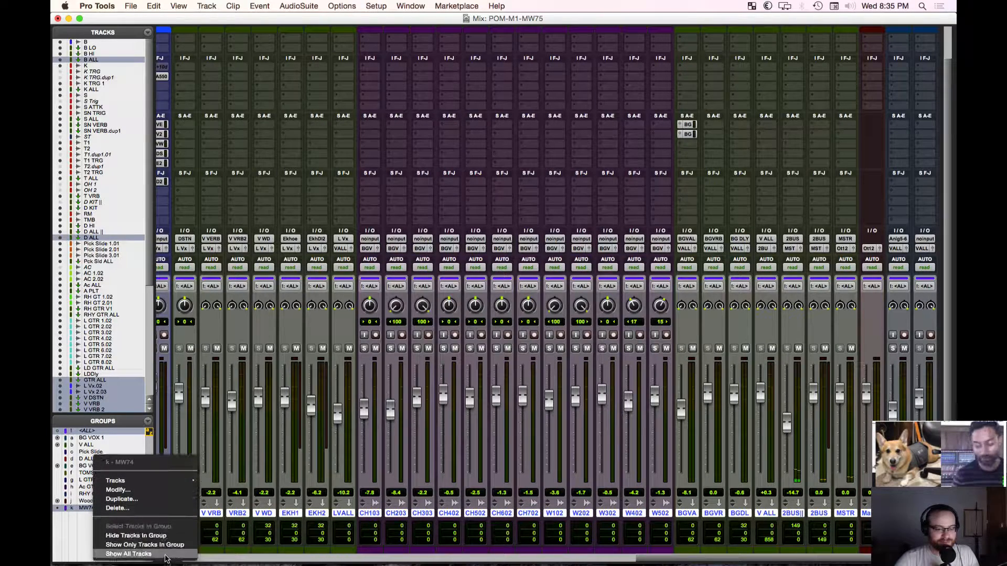
{"action": "left_click", "coordinate": [168, 546]}
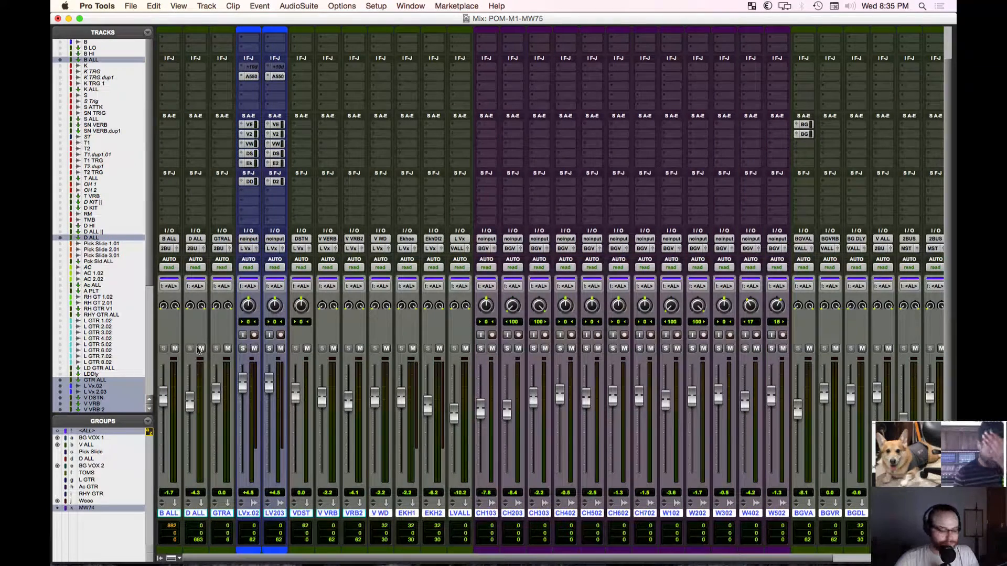
Step: Create a memory location named MW74 with time property None that stores Track Show/Hide
{"action": "key", "text": "KP_Enter"}
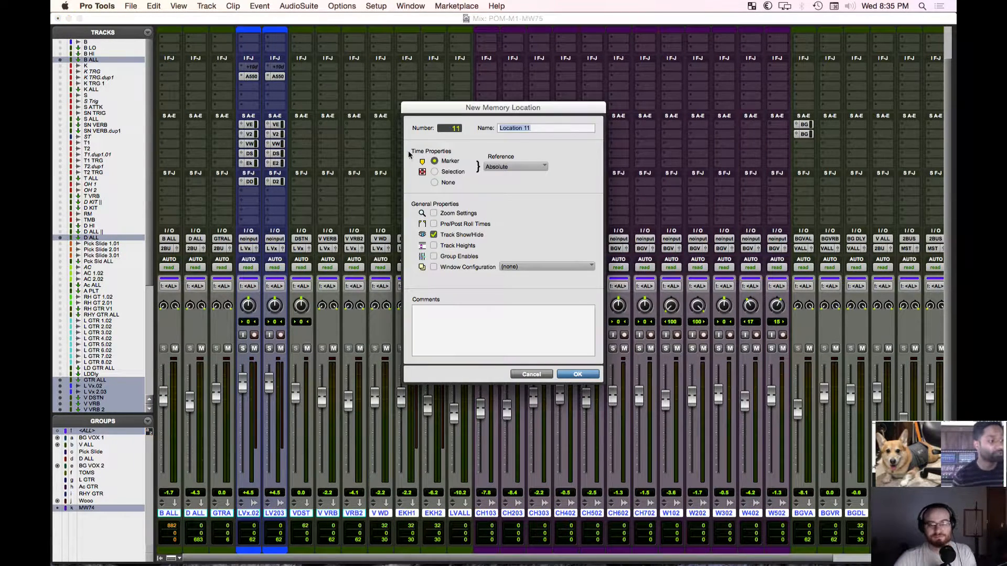
{"action": "left_click", "coordinate": [434, 183]}
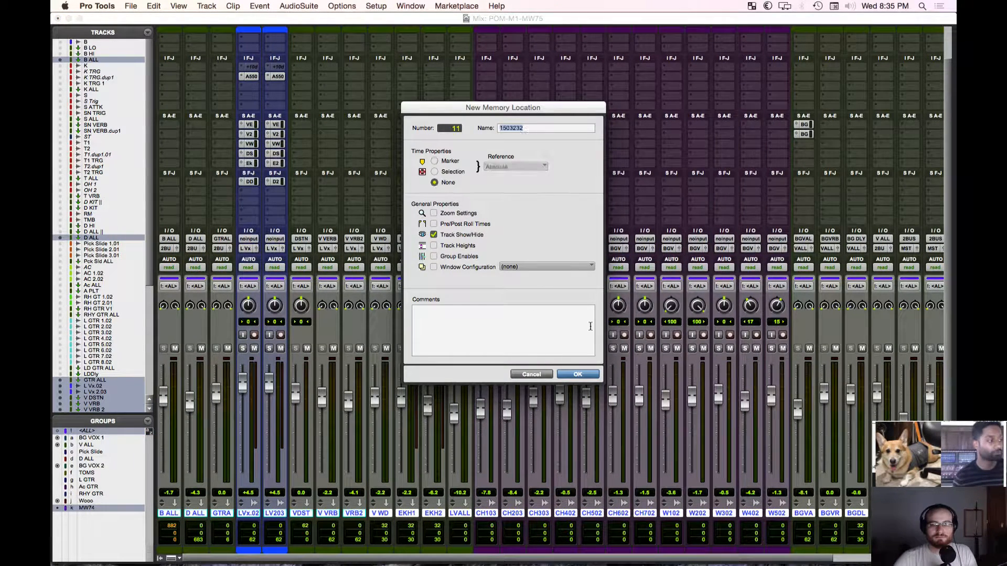
{"action": "type", "text": "M"}
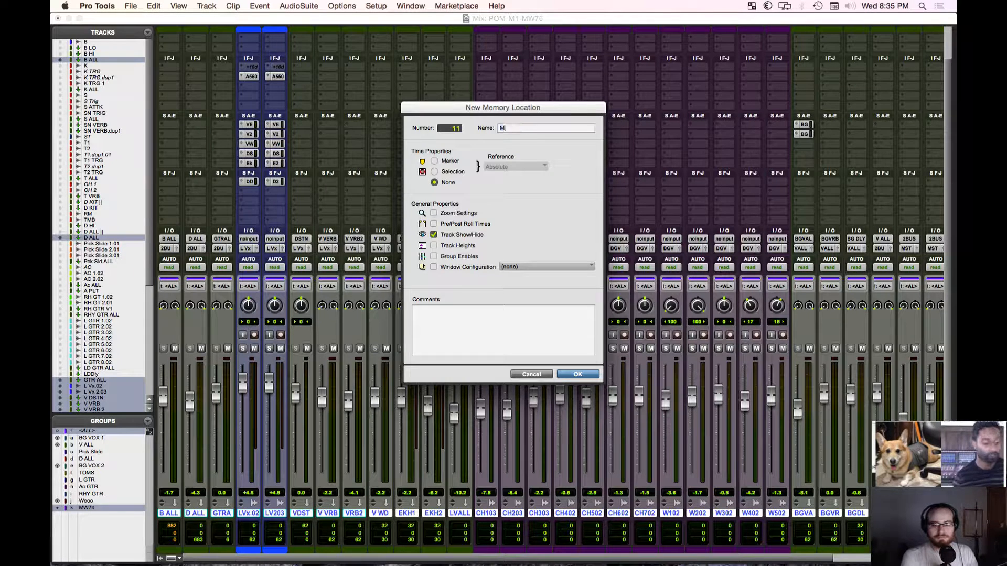
{"action": "key", "text": "Return"}
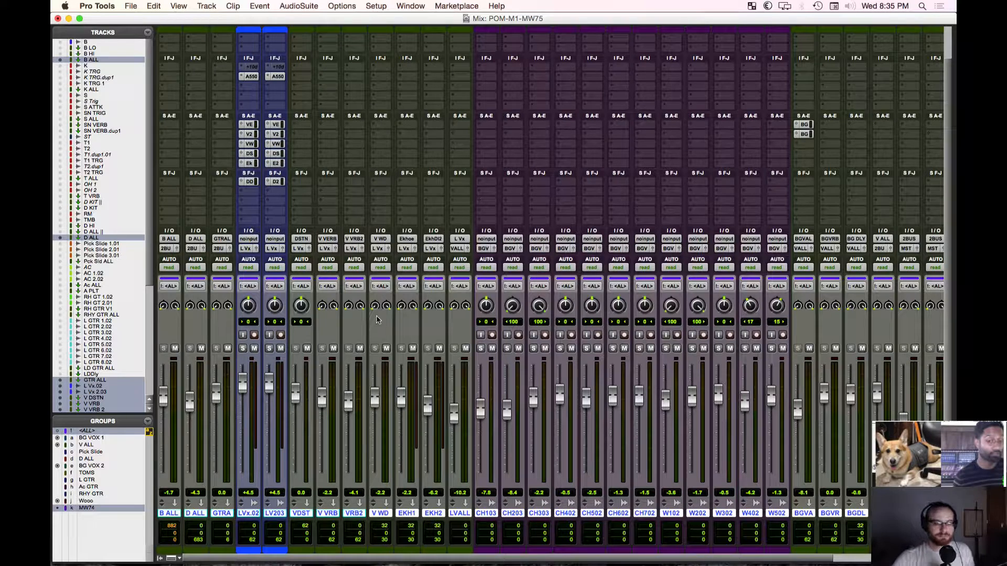
Step: Turn off the ALL and MW74 groups
{"action": "left_click", "coordinate": [118, 432]}
{"action": "left_click", "coordinate": [111, 507]}
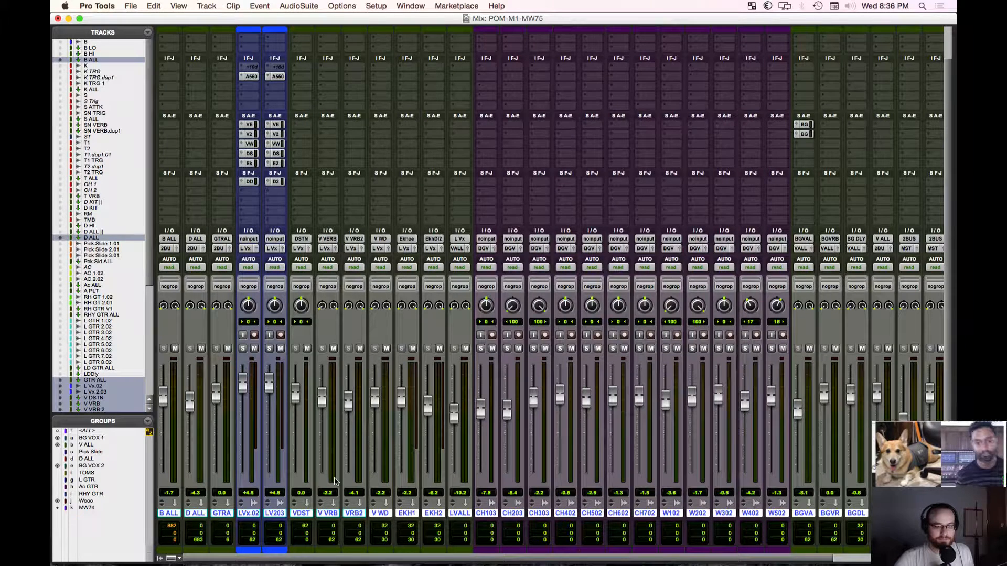
{"action": "key", "text": "KP_Enter"}
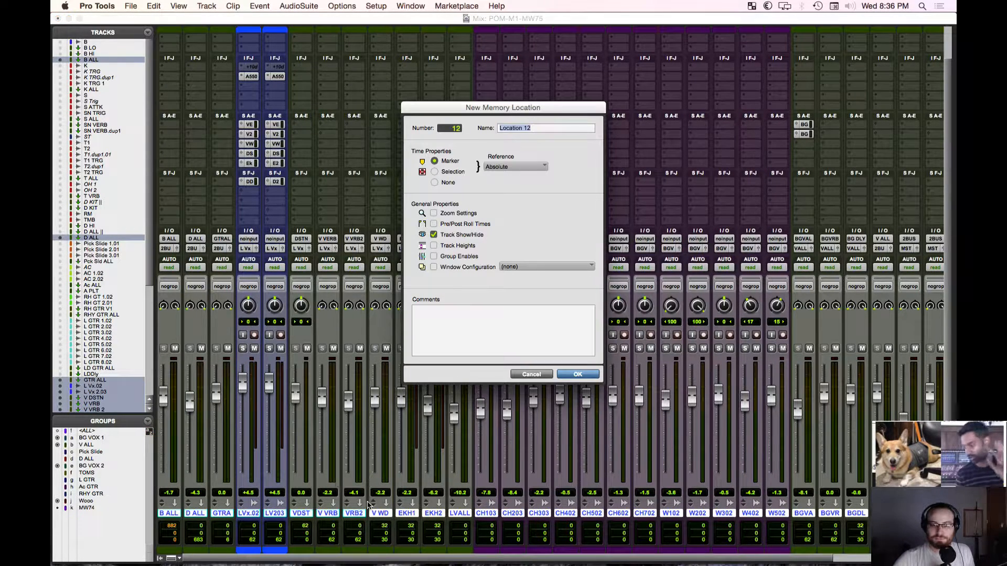
{"action": "left_click", "coordinate": [531, 376]}
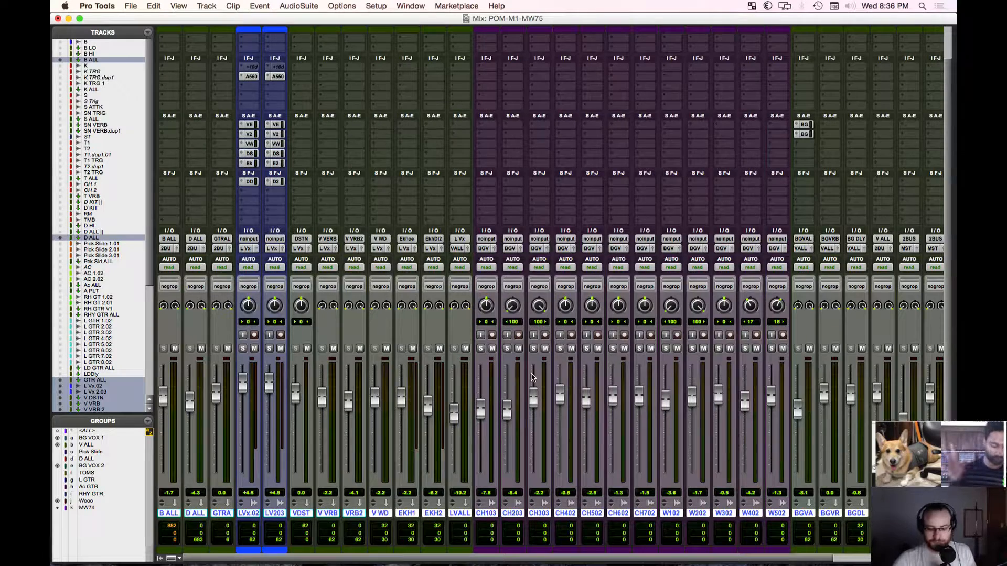
Step: Renumber the MW74 memory location to 88, replacing the configuration in that slot
{"action": "key", "text": "super+5"}
{"action": "left_click_drag", "start_coordinate": [866, 202], "coordinate": [712, 141]}
{"action": "double_click", "coordinate": [666, 212]}
{"action": "double_click", "coordinate": [456, 128]}
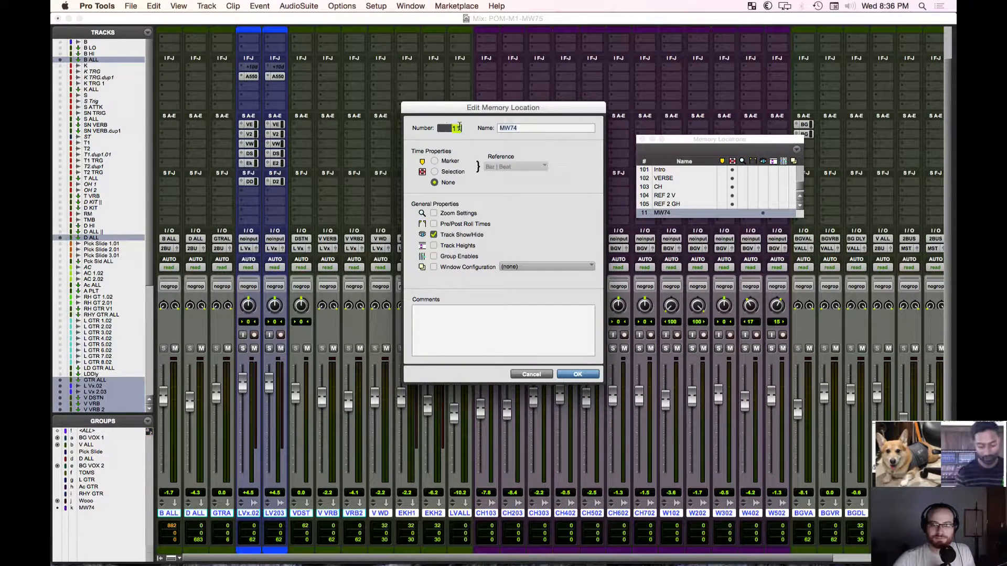
{"action": "type", "text": "88"}
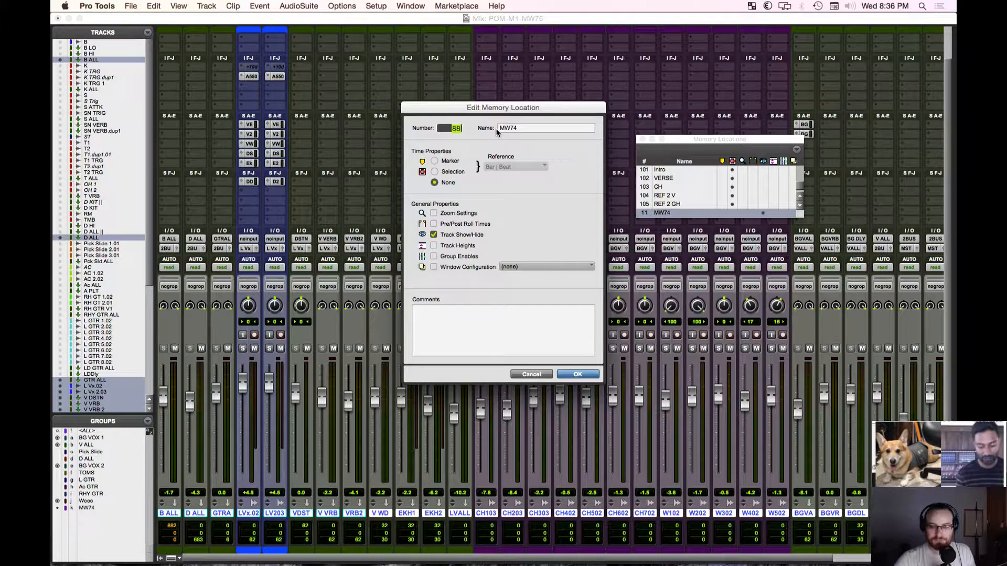
{"action": "left_click", "coordinate": [574, 374]}
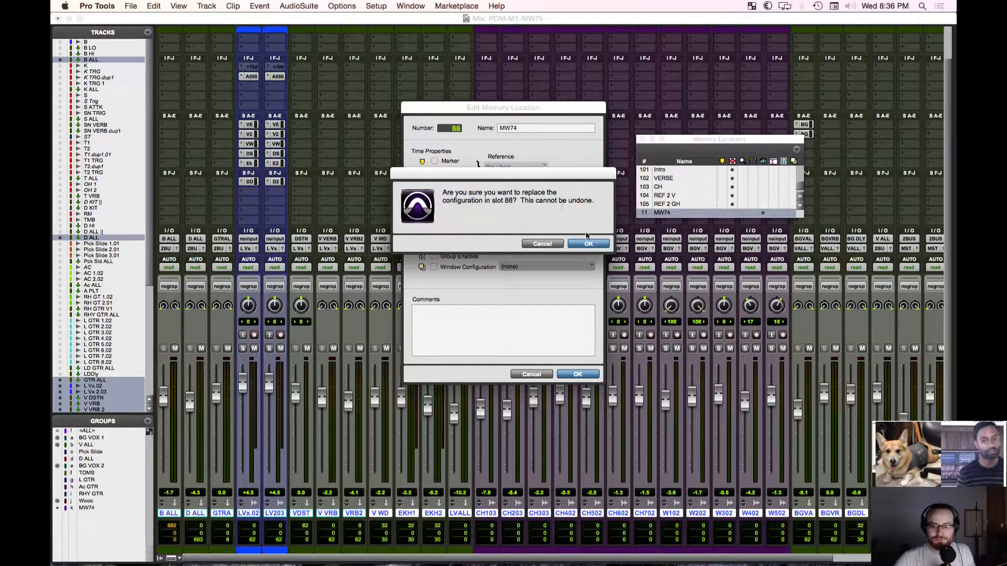
{"action": "left_click", "coordinate": [593, 244]}
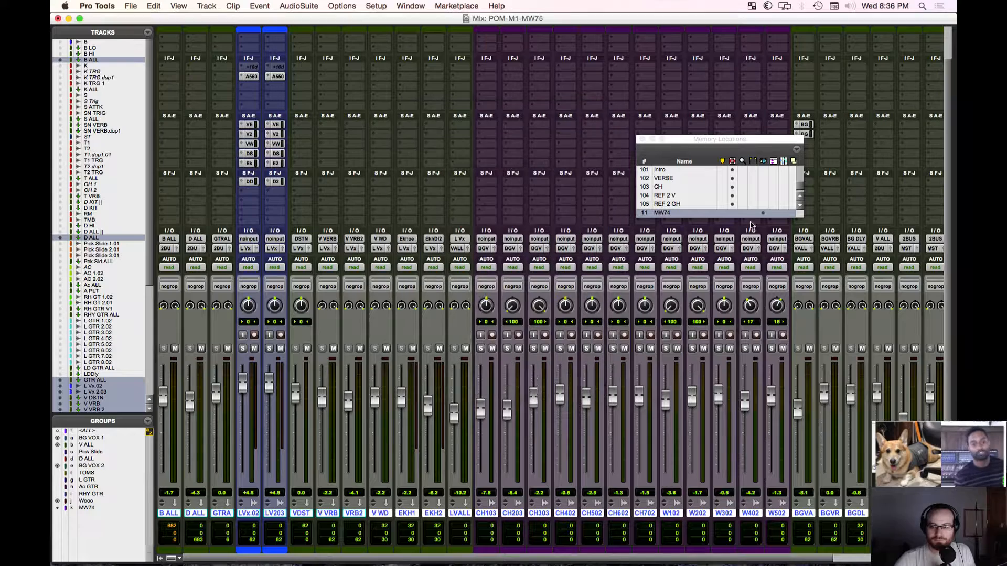
Step: Enlarge the Memory Locations list and recall ALL followed by MW74 to check both stored track views
{"action": "left_click_drag", "start_coordinate": [753, 217], "coordinate": [751, 315]}
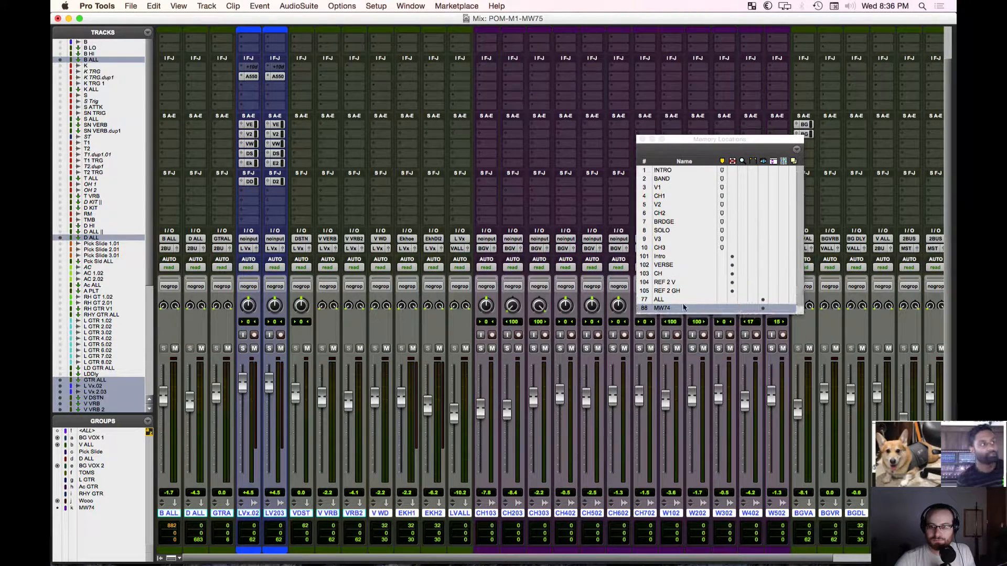
{"action": "left_click", "coordinate": [648, 301]}
{"action": "left_click", "coordinate": [656, 308]}
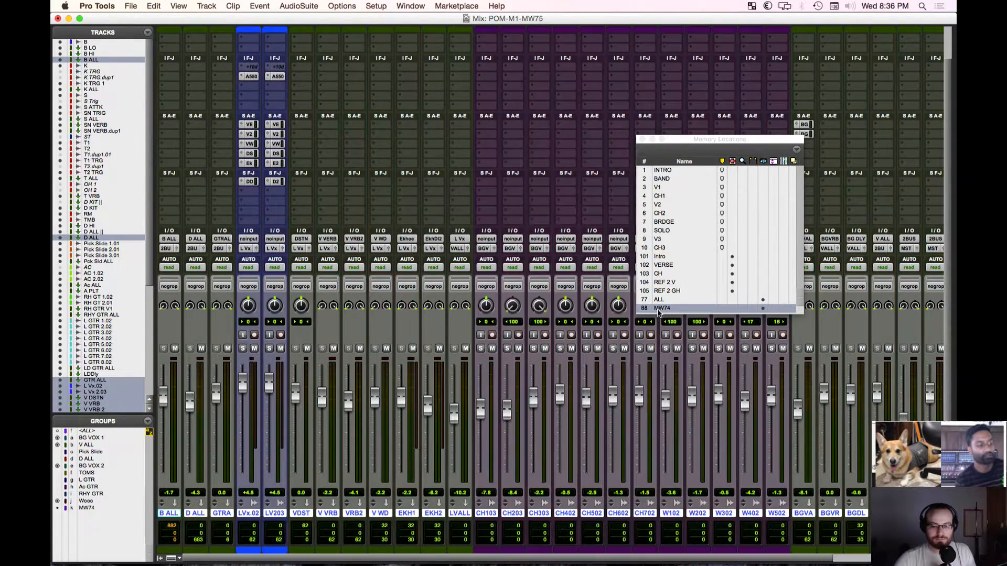
{"action": "left_click", "coordinate": [641, 139]}
Step: Fit all track heights to the Edit window and save the session
{"action": "key", "text": "super+equal"}
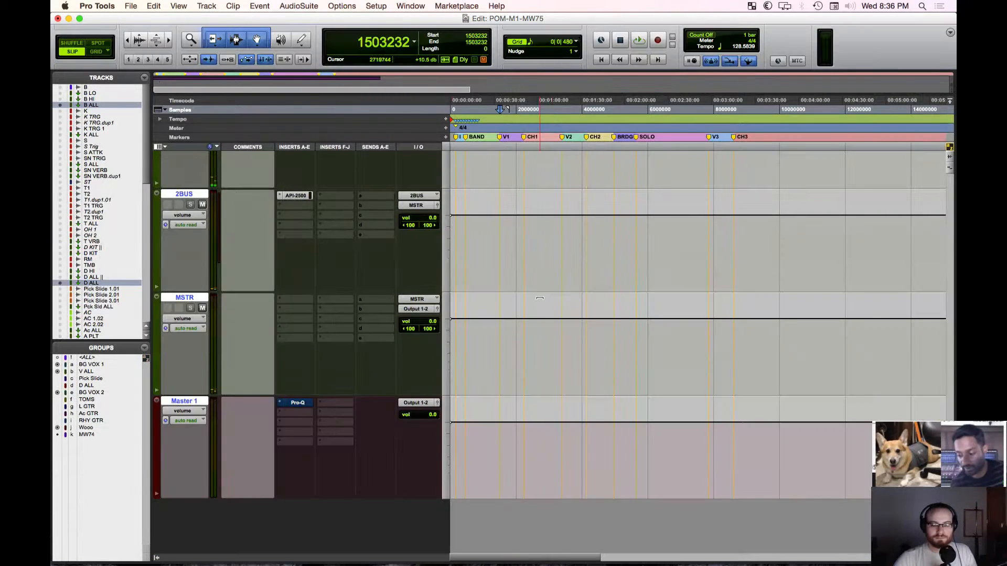
{"action": "left_click", "coordinate": [447, 326]}
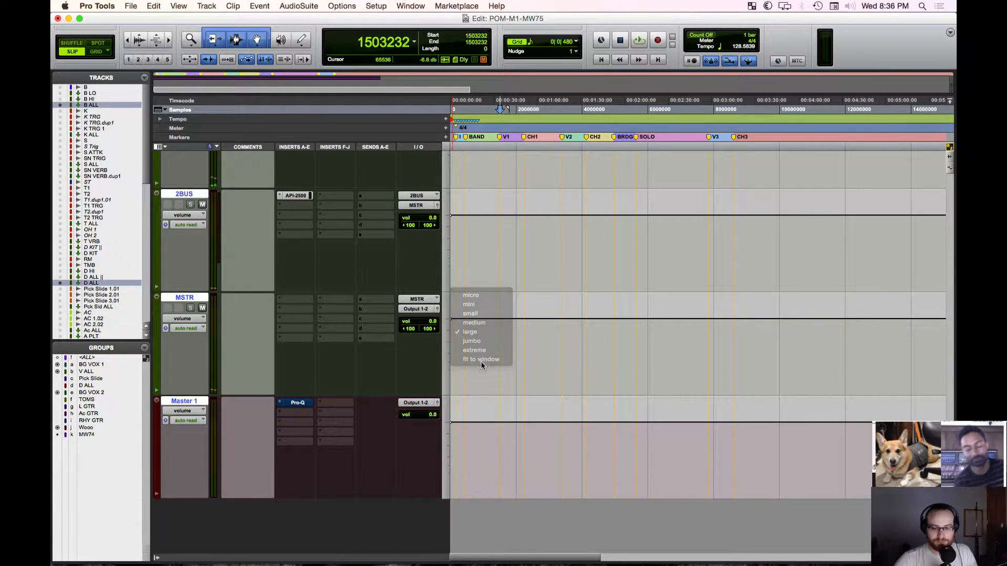
{"action": "left_click", "coordinate": [482, 360]}
{"action": "scroll", "coordinate": [404, 362], "scroll_direction": "up", "scroll_amount": 3}
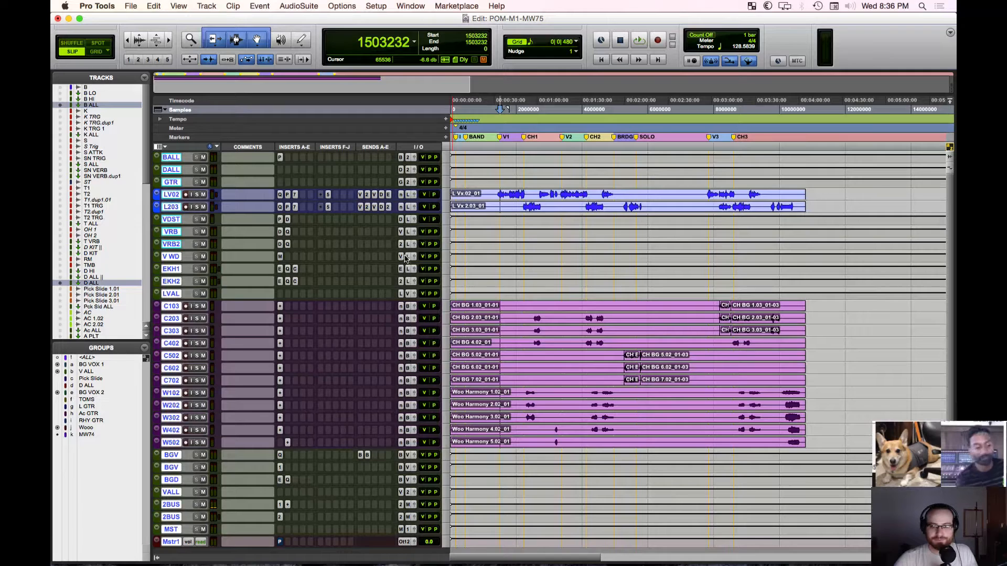
{"action": "left_click", "coordinate": [447, 247]}
{"action": "left_click", "coordinate": [468, 304]}
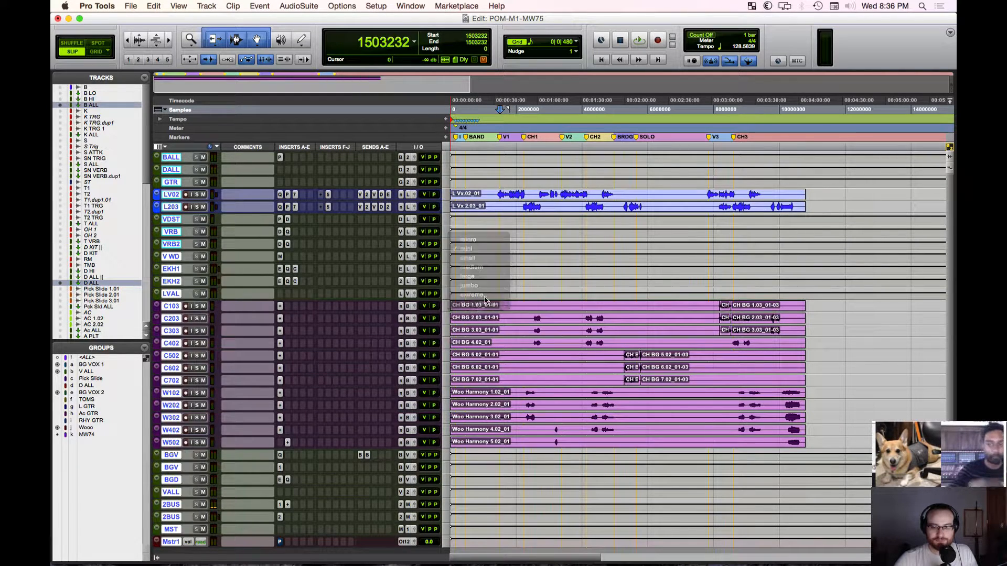
{"action": "key", "text": "super+s"}
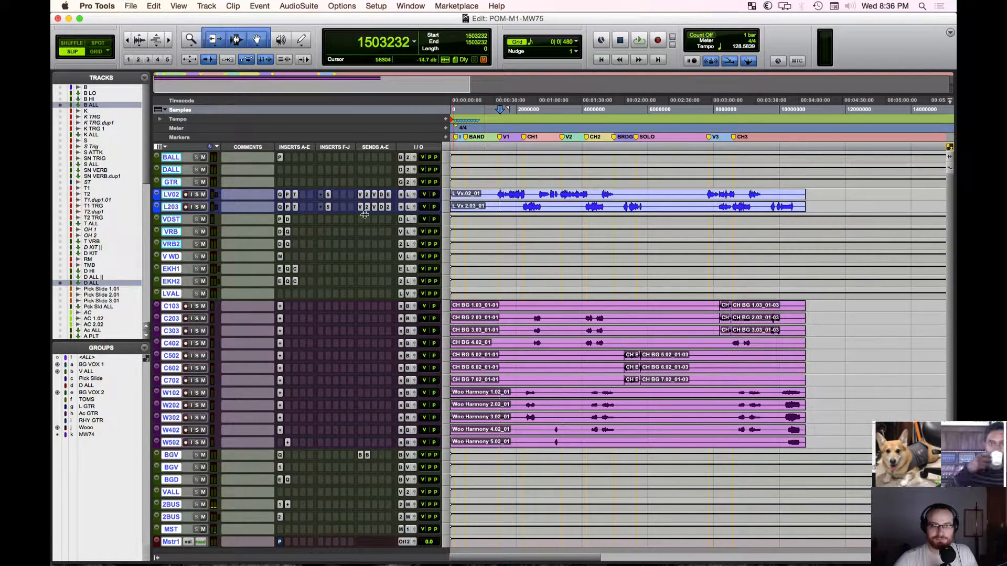
Step: Enlarge the L Vx.02 and L Vx 2.03 lead vocal tracks in the Edit window
{"action": "left_click", "coordinate": [171, 196]}
{"action": "left_click_drag", "start_coordinate": [173, 201], "coordinate": [182, 311]}
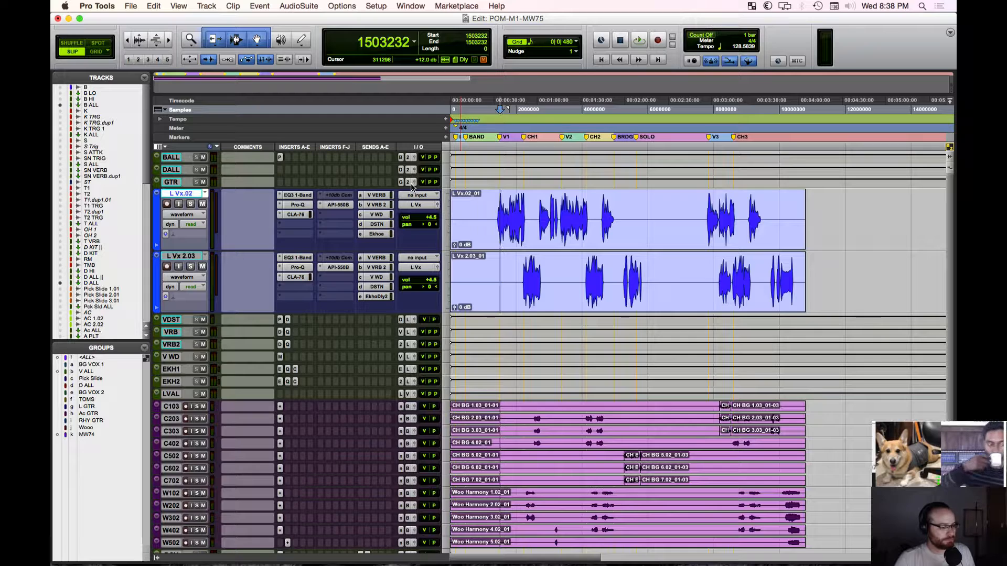
Step: Return to the Mix window with the Inserts A-E section in view
{"action": "key", "text": "super+equal"}
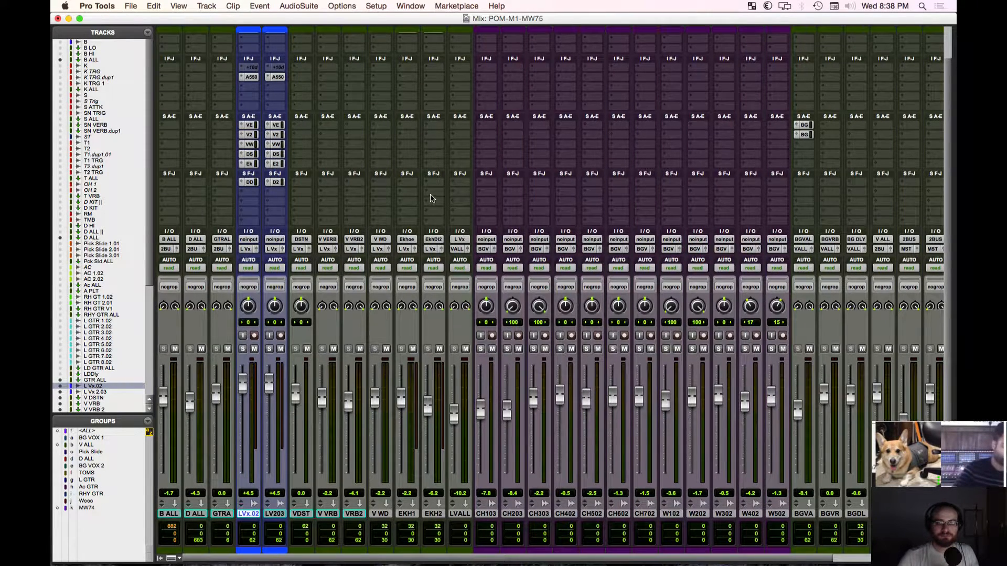
{"action": "scroll", "coordinate": [431, 198], "scroll_direction": "up", "scroll_amount": 2}
Step: Hide Sends A-E in the Mix window
{"action": "left_click", "coordinate": [185, 7]}
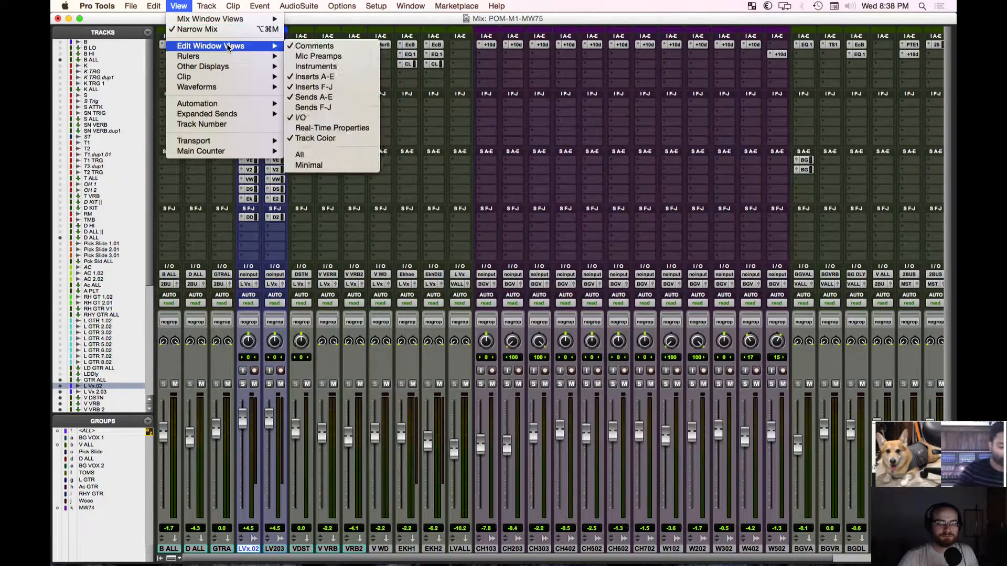
{"action": "mouse_move", "coordinate": [272, 55]}
{"action": "mouse_move", "coordinate": [262, 19]}
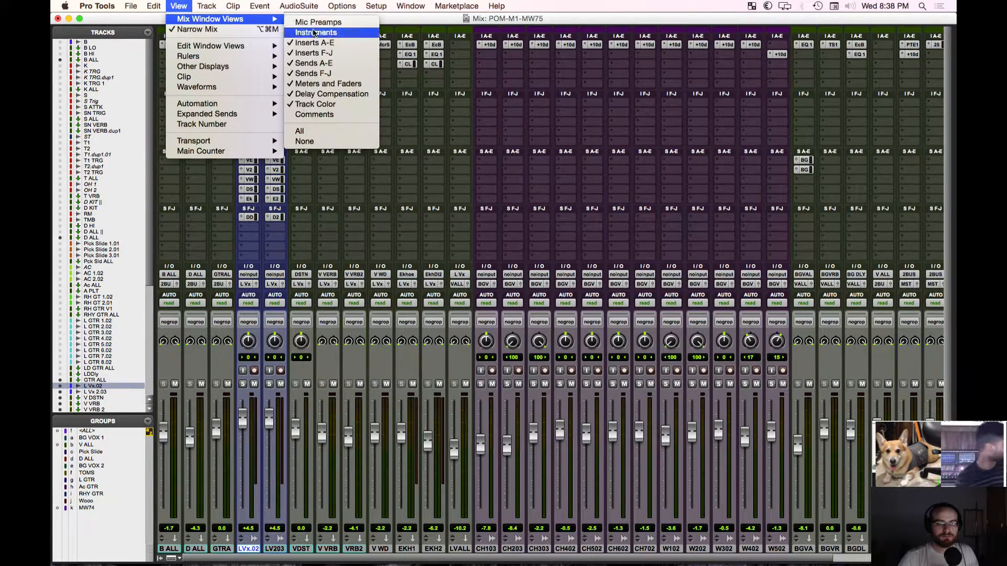
{"action": "left_click", "coordinate": [324, 64]}
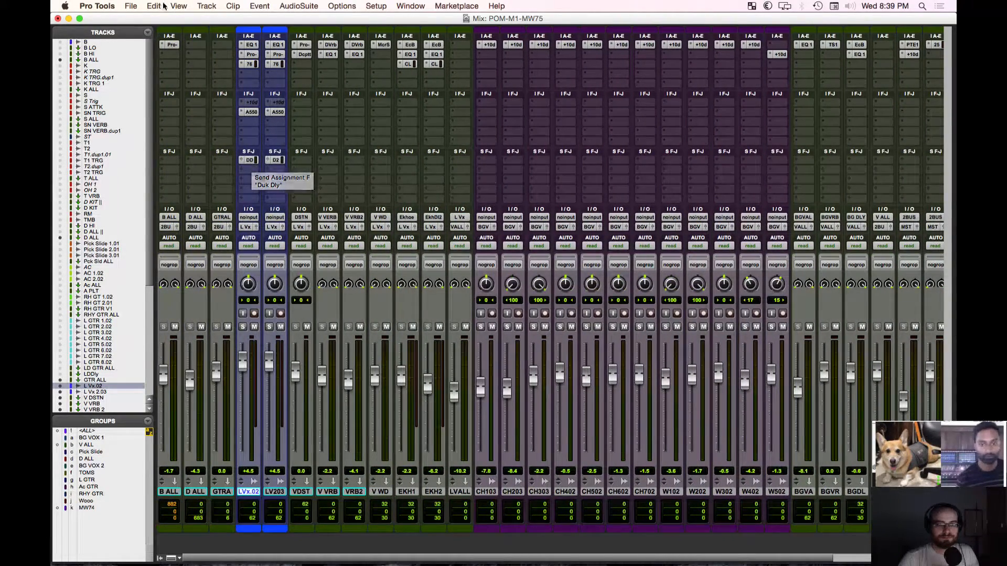
Step: Show Sends A-E in the Mix window again
{"action": "left_click", "coordinate": [177, 6]}
{"action": "mouse_move", "coordinate": [206, 59]}
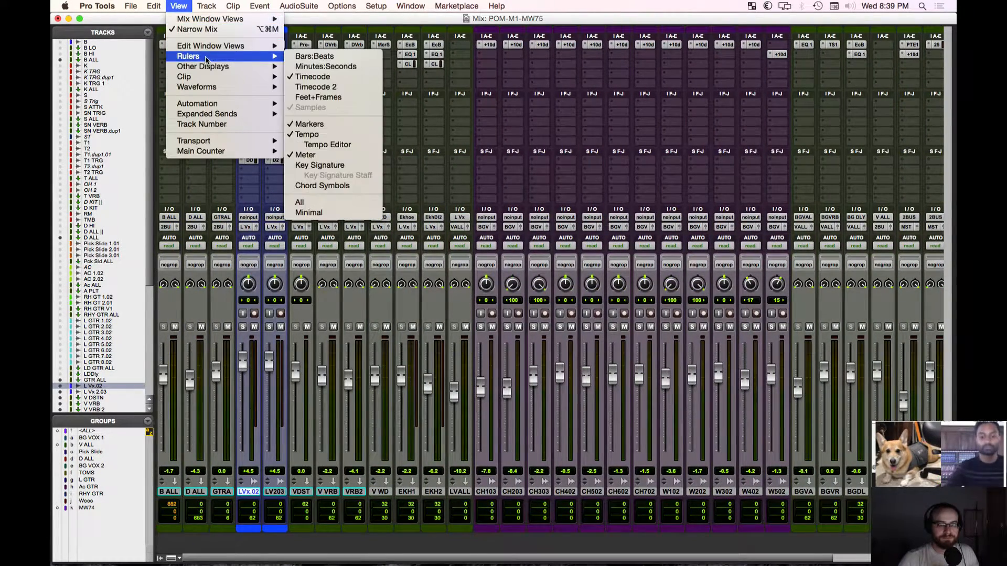
{"action": "left_click", "coordinate": [394, 22]}
{"action": "left_click", "coordinate": [187, 6]}
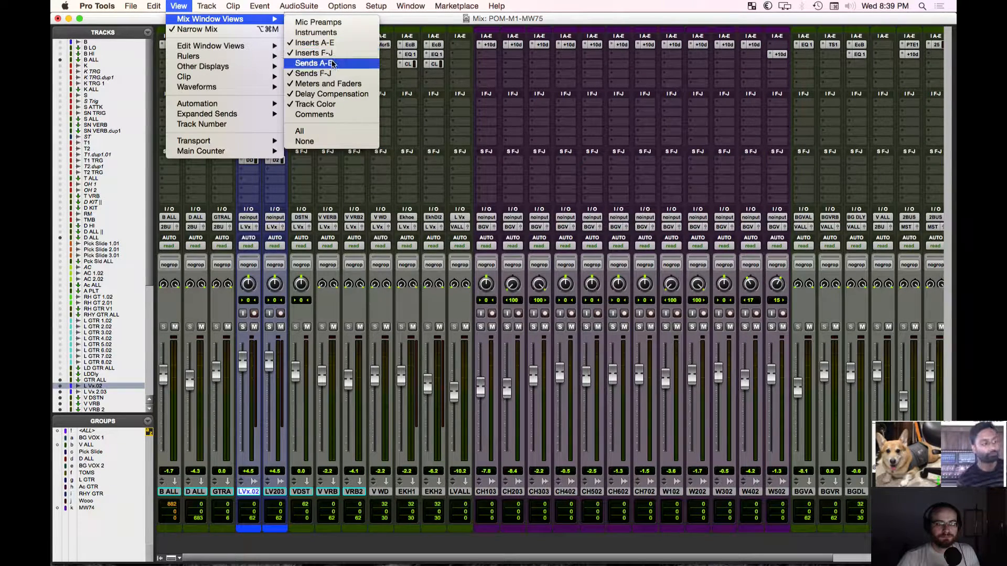
{"action": "left_click", "coordinate": [256, 31]}
Step: Hide Sends F-J in the Mix window
{"action": "left_click", "coordinate": [178, 6]}
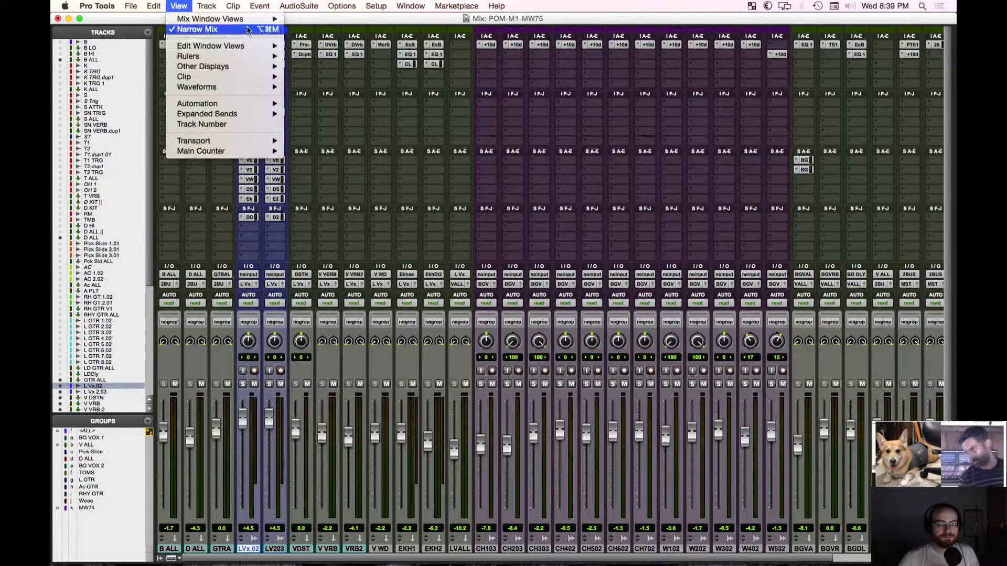
{"action": "mouse_move", "coordinate": [258, 21]}
{"action": "left_click", "coordinate": [313, 72]}
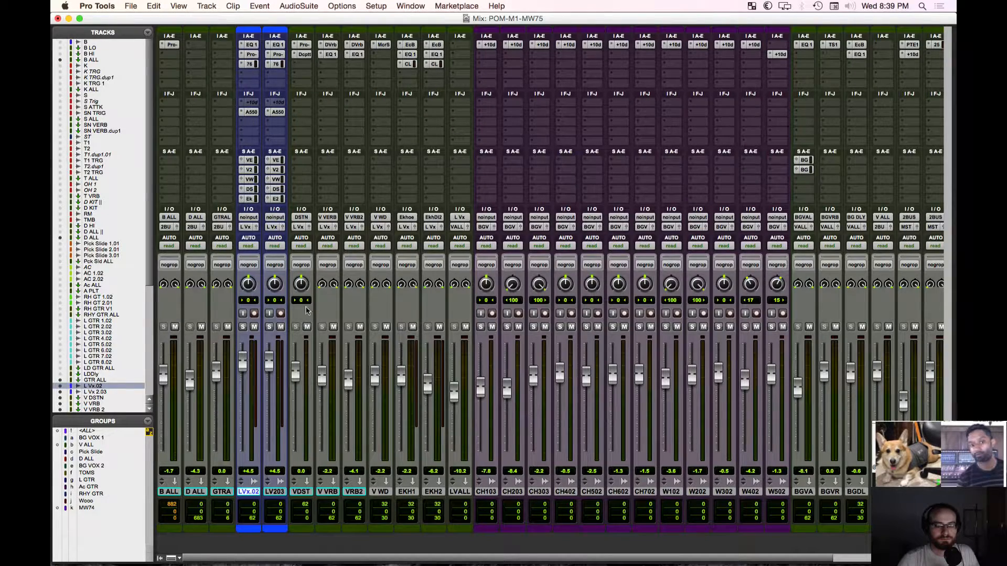
Step: Look over the channels of the Mix window and inspect the FabFilter Pro-MB plug-in on the B ALL track
{"action": "scroll", "coordinate": [353, 348], "scroll_direction": "right", "scroll_amount": 5}
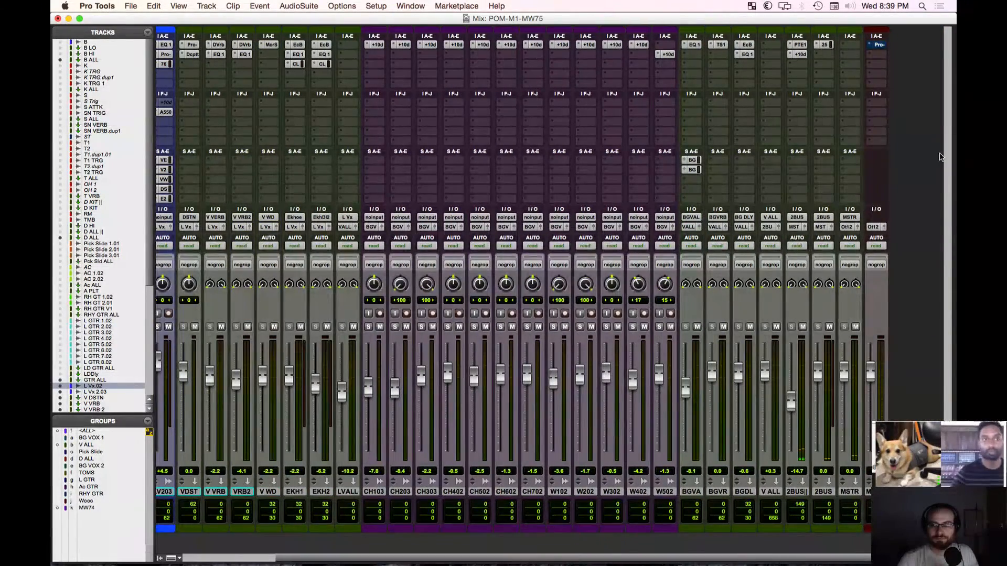
{"action": "scroll", "coordinate": [906, 95], "scroll_direction": "left", "scroll_amount": 4}
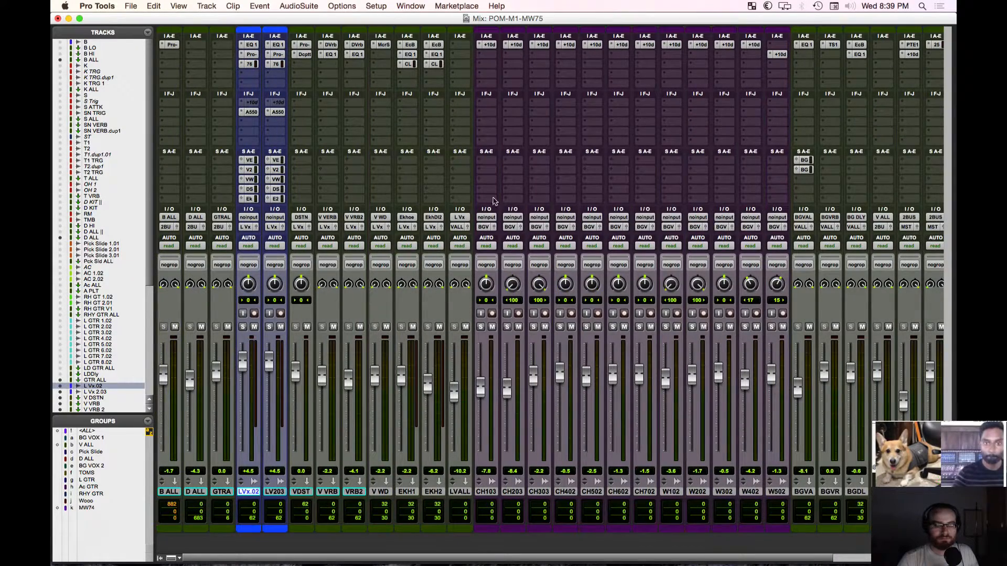
{"action": "left_click", "coordinate": [171, 45]}
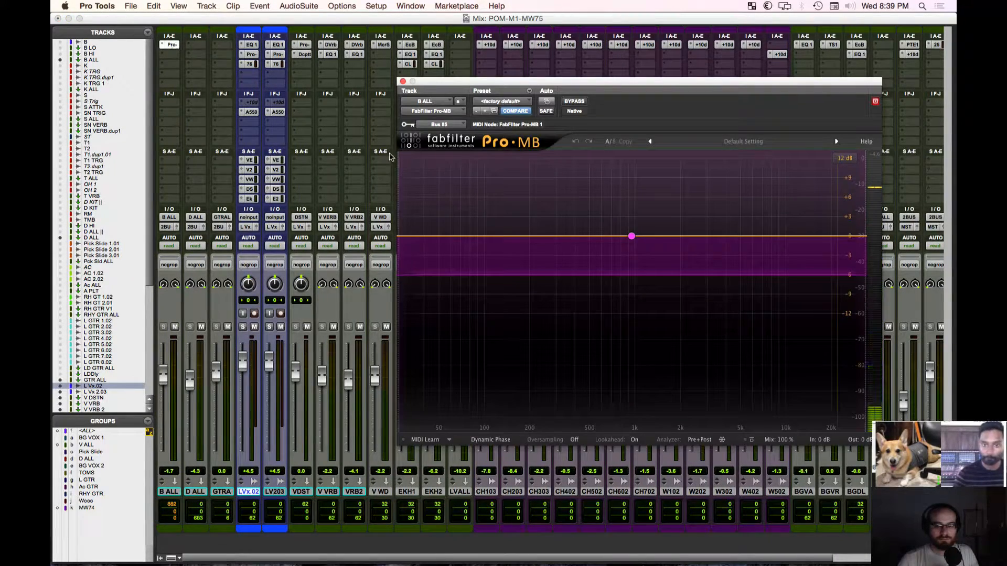
{"action": "left_click", "coordinate": [403, 82]}
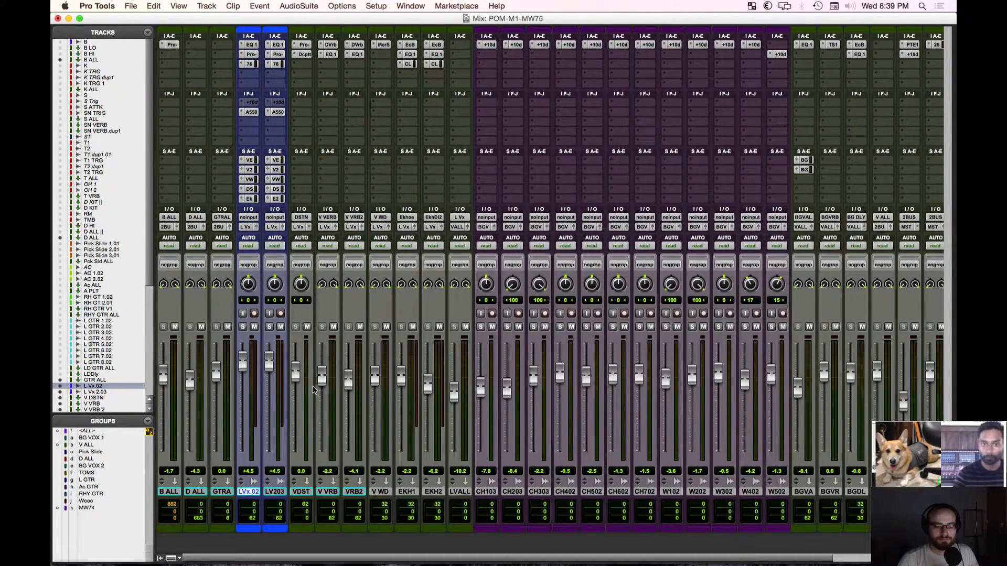
Step: In the Edit window, give all tracks one uniform height, one size above the smallest, including both lead vocal tracks
{"action": "key", "text": "super+equal"}
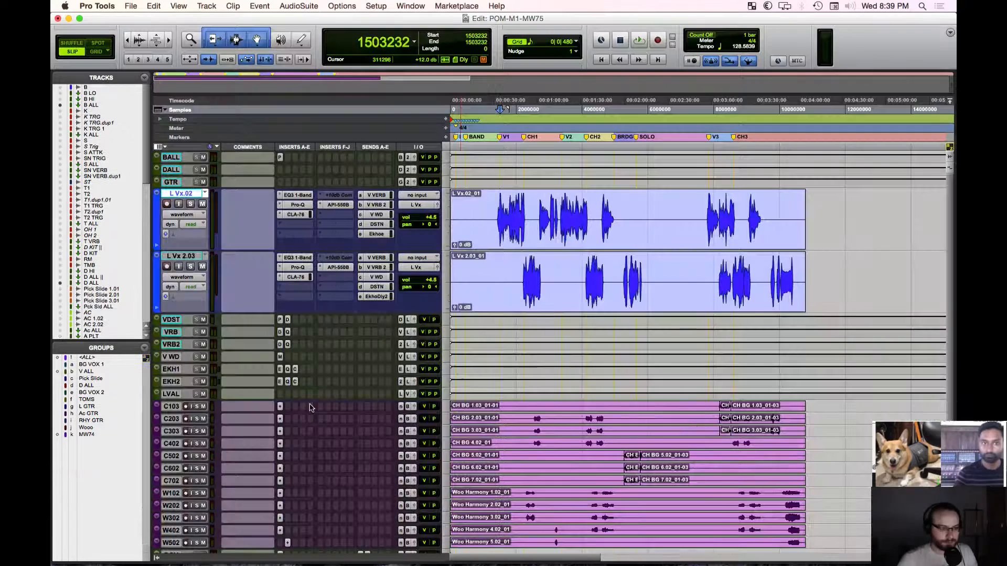
{"action": "left_click", "coordinate": [451, 267]}
{"action": "left_click", "coordinate": [475, 308]}
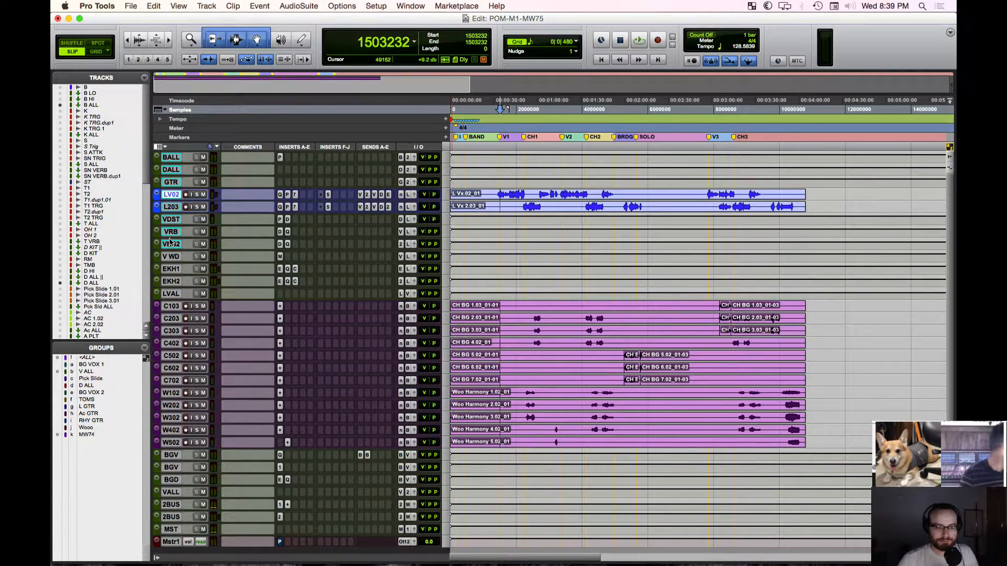
{"action": "key", "text": "ctrl+Up"}
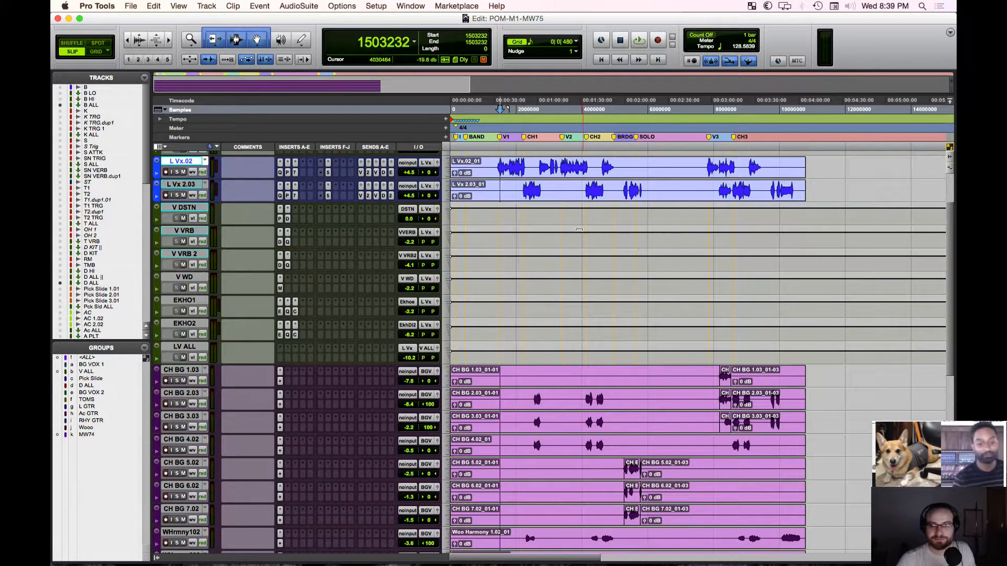
Step: Move the edit cursor to the V2 marker
{"action": "left_click", "coordinate": [563, 137]}
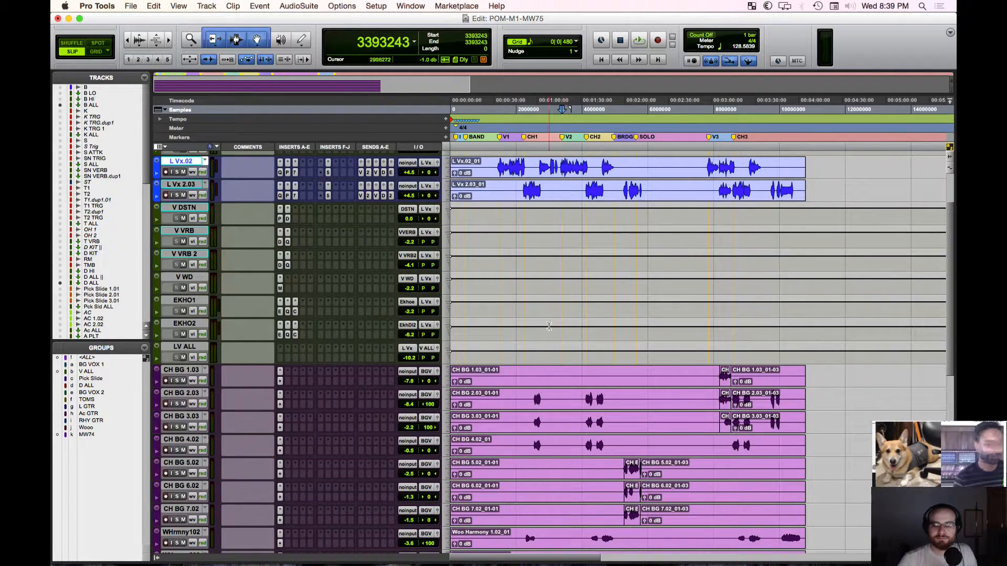
{"action": "key", "text": "t"}
{"action": "key", "text": "t"}
{"action": "scroll", "coordinate": [549, 326], "scroll_direction": "up", "scroll_amount": 3}
{"action": "scroll", "coordinate": [549, 326], "scroll_direction": "down", "scroll_amount": 1}
Step: Activate the BG VOX 1 and V ALL groups and solo the grouped vocal tracks through L Vx.02
{"action": "left_click", "coordinate": [178, 213]}
{"action": "left_click", "coordinate": [178, 214]}
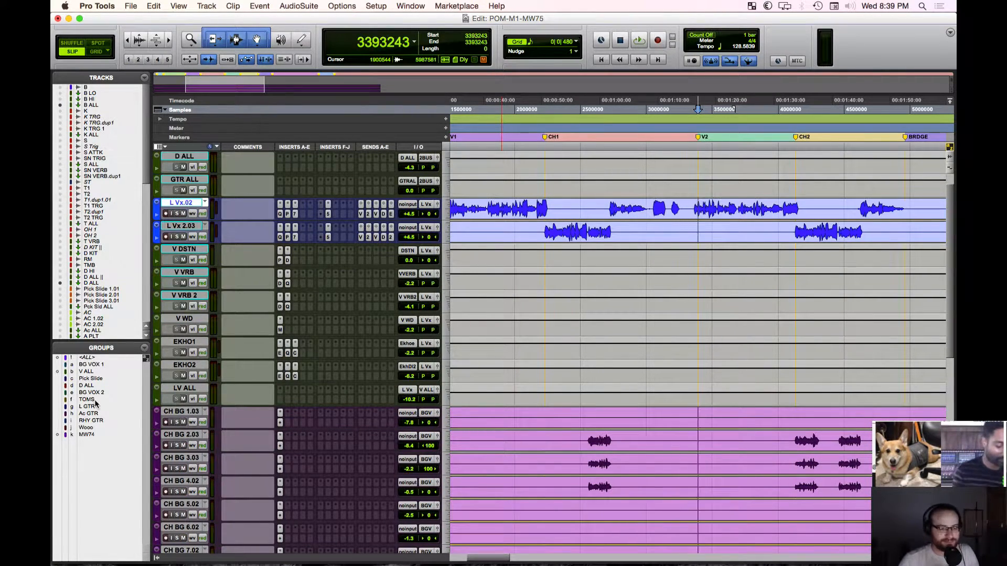
{"action": "left_click", "coordinate": [102, 371]}
{"action": "left_click", "coordinate": [102, 364], "text": "shift"}
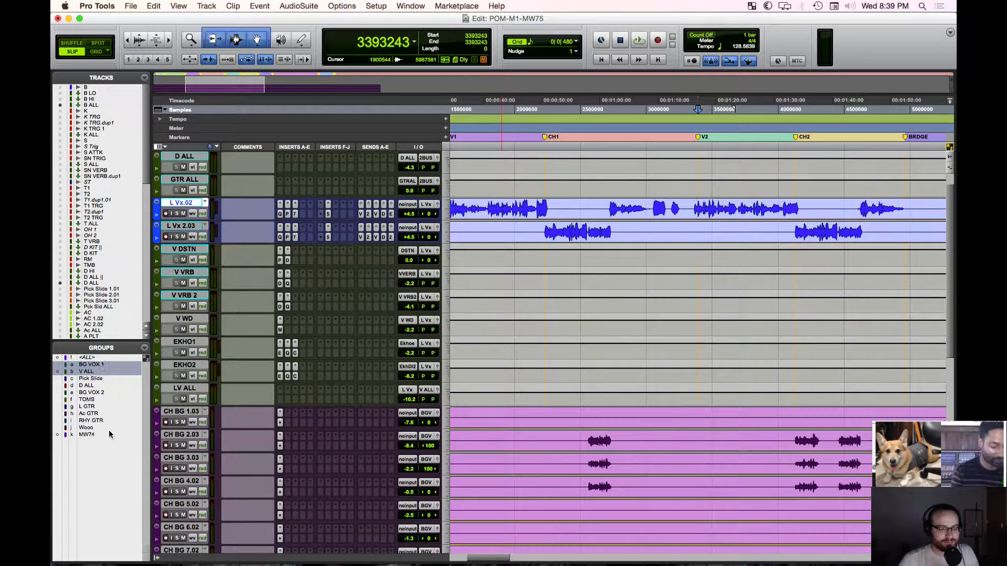
{"action": "left_click", "coordinate": [179, 214]}
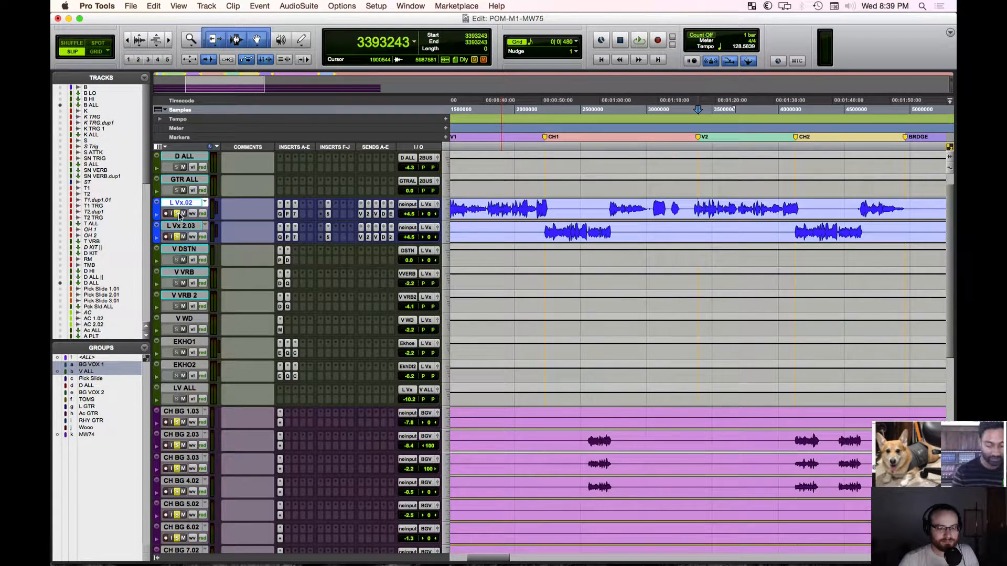
{"action": "scroll", "coordinate": [231, 380], "scroll_direction": "down", "scroll_amount": 5}
{"action": "scroll", "coordinate": [231, 380], "scroll_direction": "down", "scroll_amount": 3}
{"action": "scroll", "coordinate": [226, 380], "scroll_direction": "up", "scroll_amount": 10}
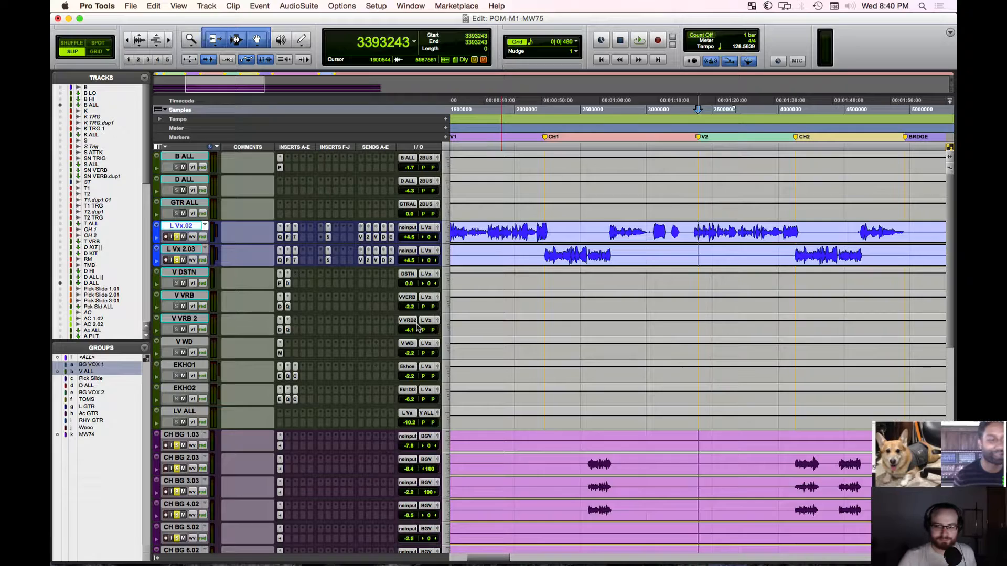
Step: In RME TotalMix FX, select the PH 11/12 submix and adjust the ProTools playback level, and return to the Pro Tools Mix window
{"action": "key", "text": "super+equal"}
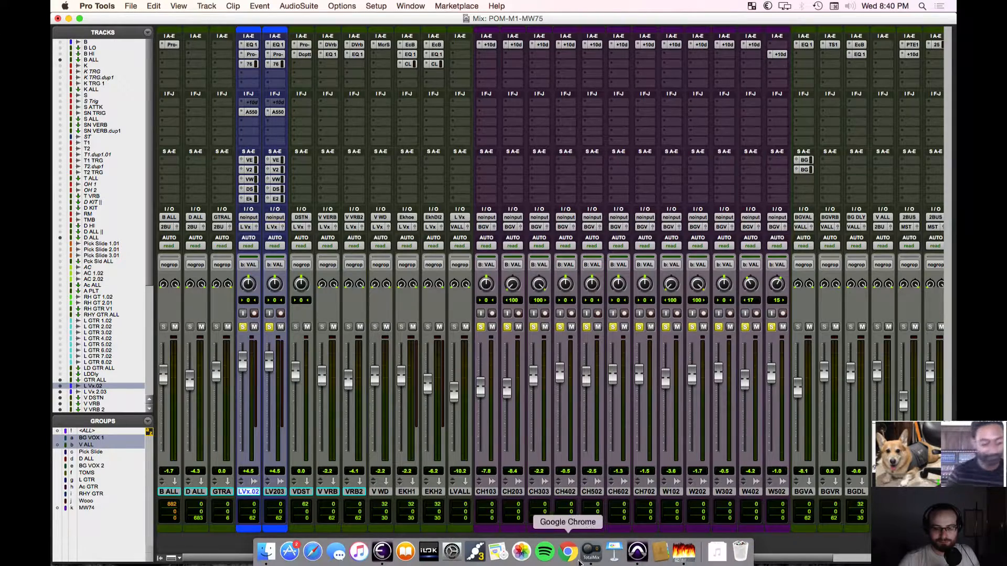
{"action": "left_click", "coordinate": [589, 554]}
{"action": "left_click", "coordinate": [68, 309]}
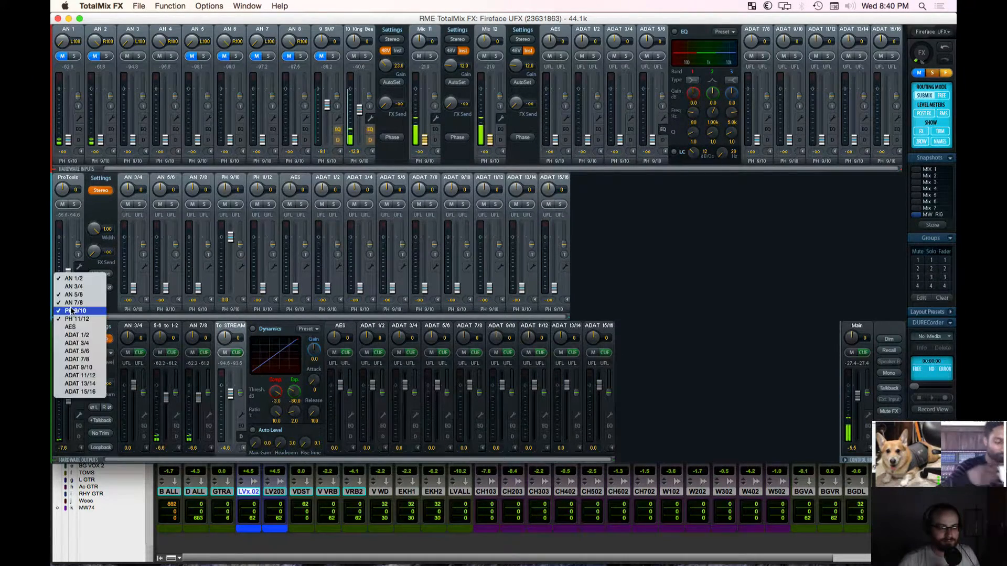
{"action": "left_click", "coordinate": [81, 318]}
{"action": "left_click_drag", "start_coordinate": [68, 263], "coordinate": [68, 268]}
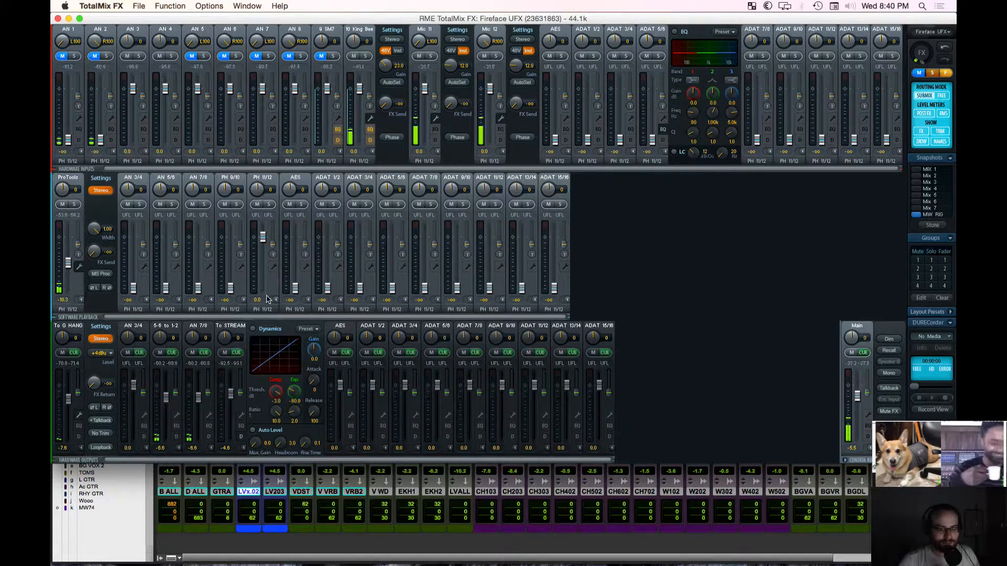
{"action": "left_click", "coordinate": [633, 536]}
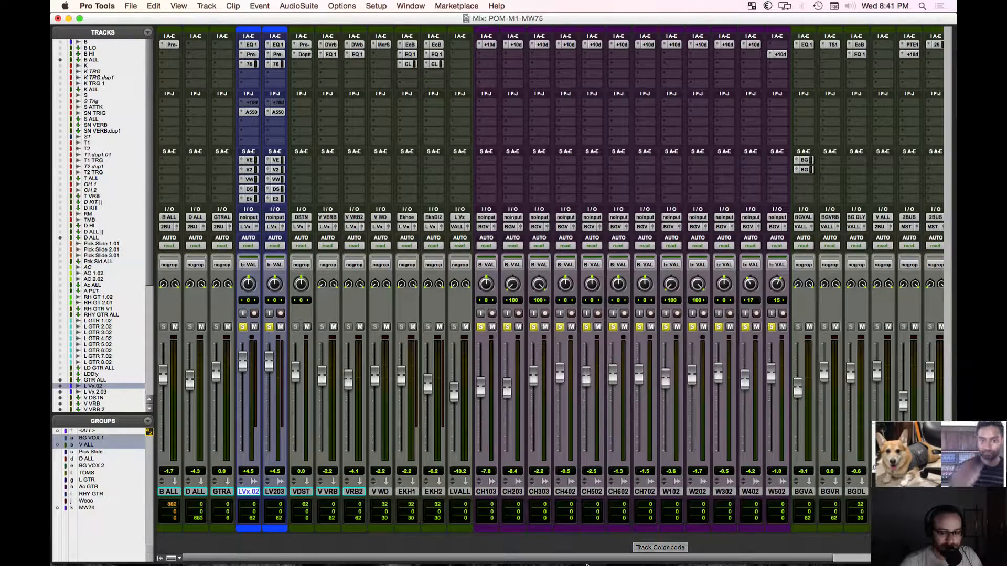
Step: Select LV ALL and the first few CH BG tracks in turn in the Mix window, ending on CH BG 1.03
{"action": "left_click_drag", "start_coordinate": [600, 559], "coordinate": [451, 560]}
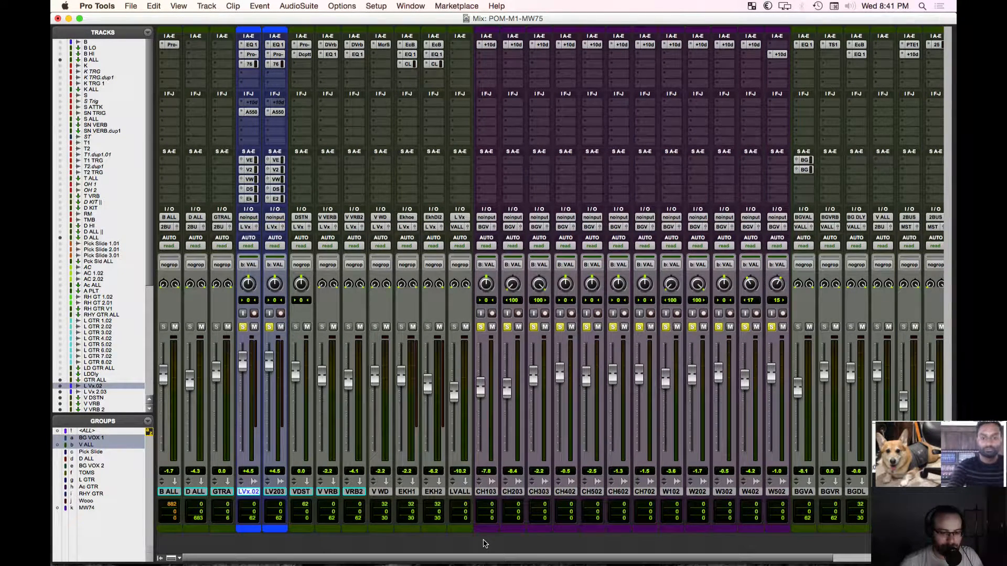
{"action": "left_click", "coordinate": [485, 491]}
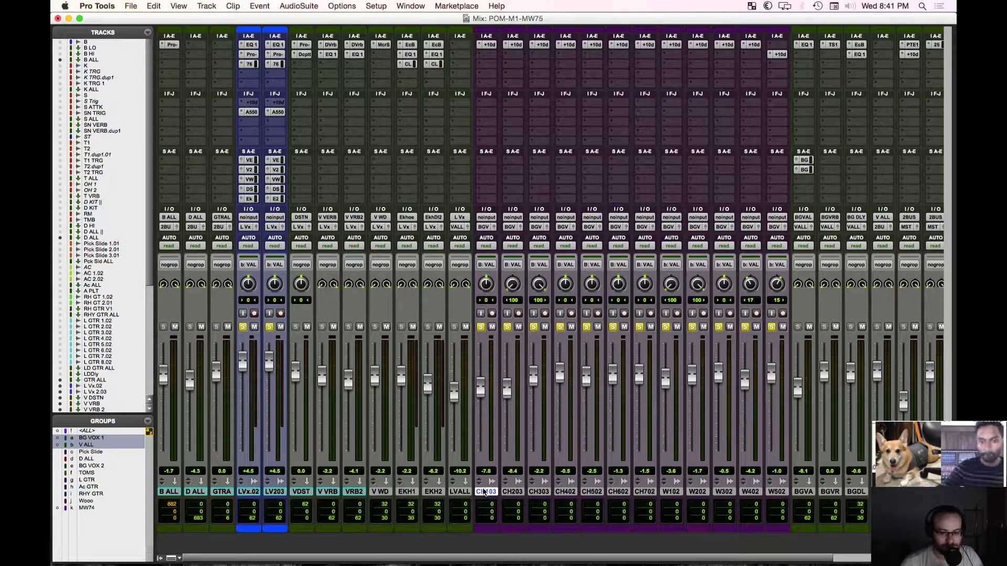
{"action": "left_click", "coordinate": [459, 491]}
{"action": "left_click", "coordinate": [512, 492]}
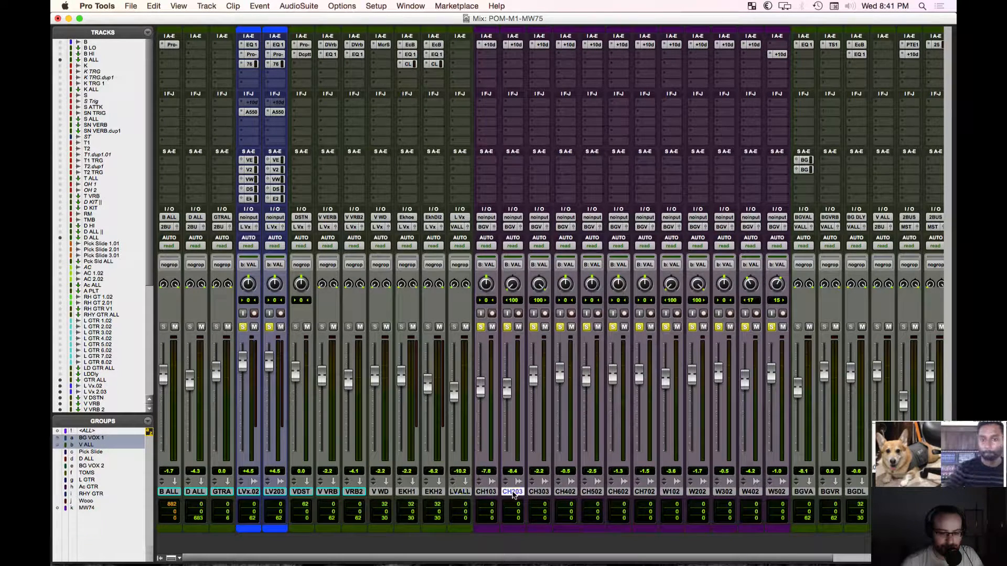
{"action": "left_click", "coordinate": [538, 491]}
{"action": "left_click", "coordinate": [513, 493]}
{"action": "left_click", "coordinate": [492, 492]}
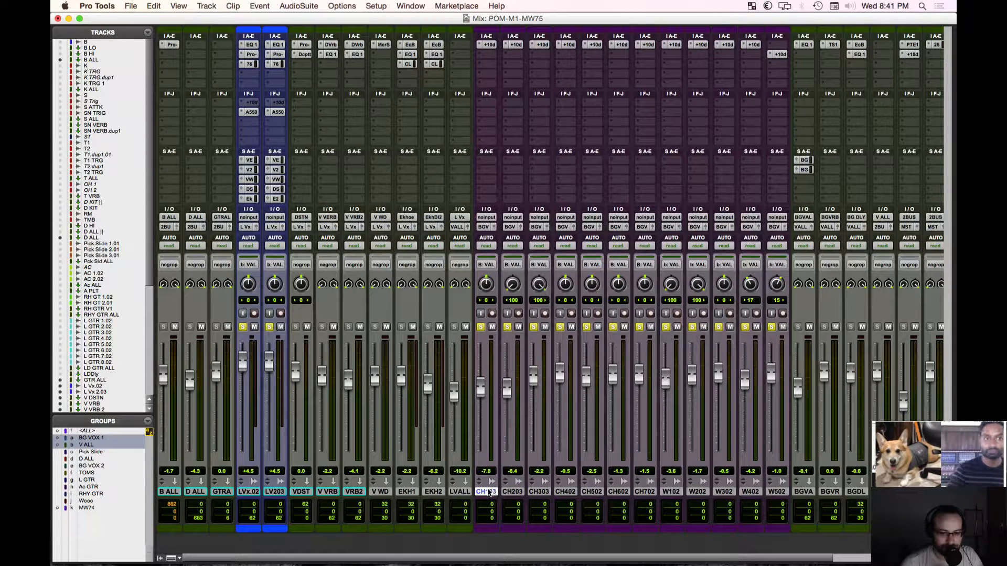
{"action": "left_click", "coordinate": [513, 491]}
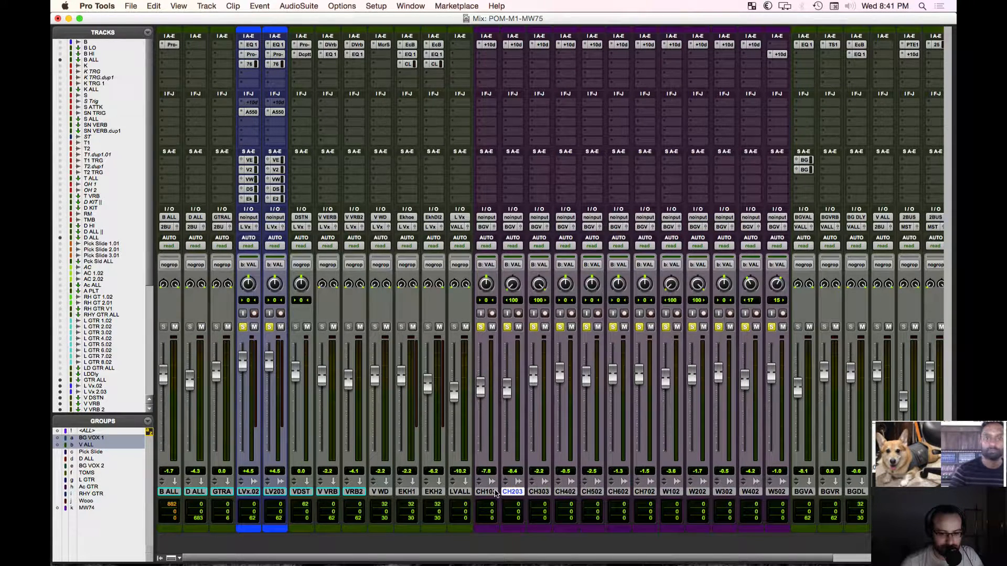
{"action": "left_click", "coordinate": [495, 492]}
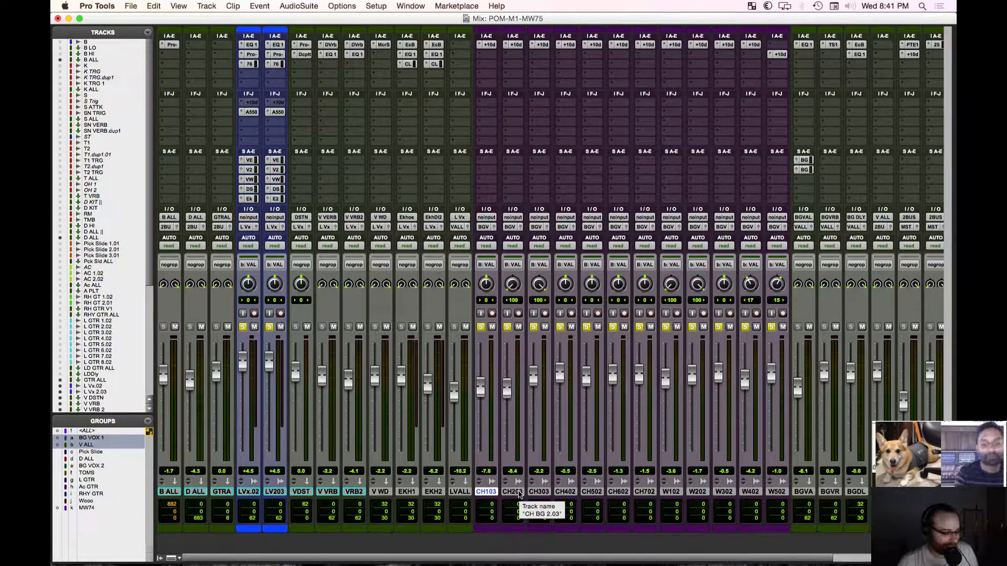
Step: Turn off the solo on the grouped vocal tracks in the Edit window and save the session
{"action": "key", "text": "super+equal"}
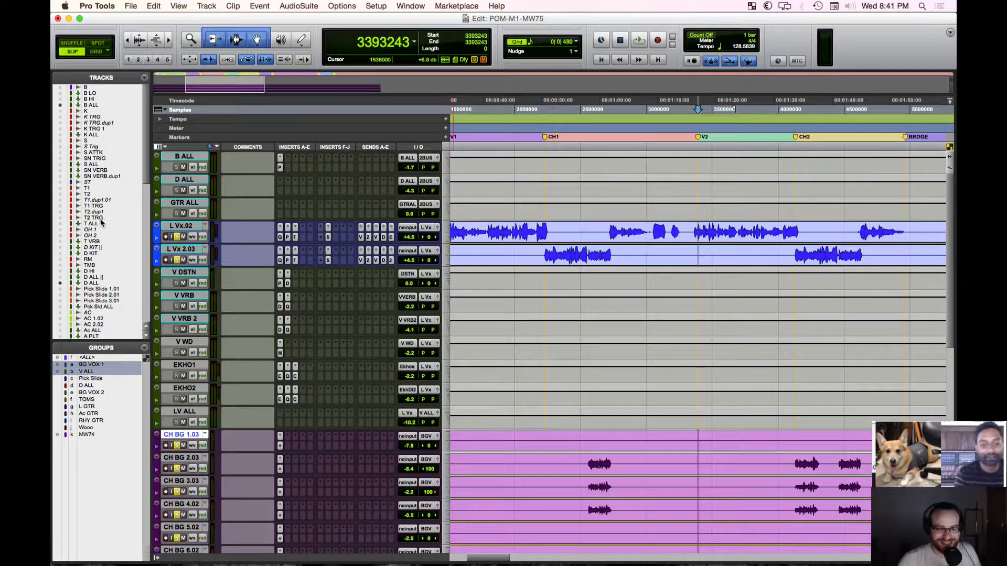
{"action": "left_click", "coordinate": [177, 237]}
{"action": "key", "text": "super+s"}
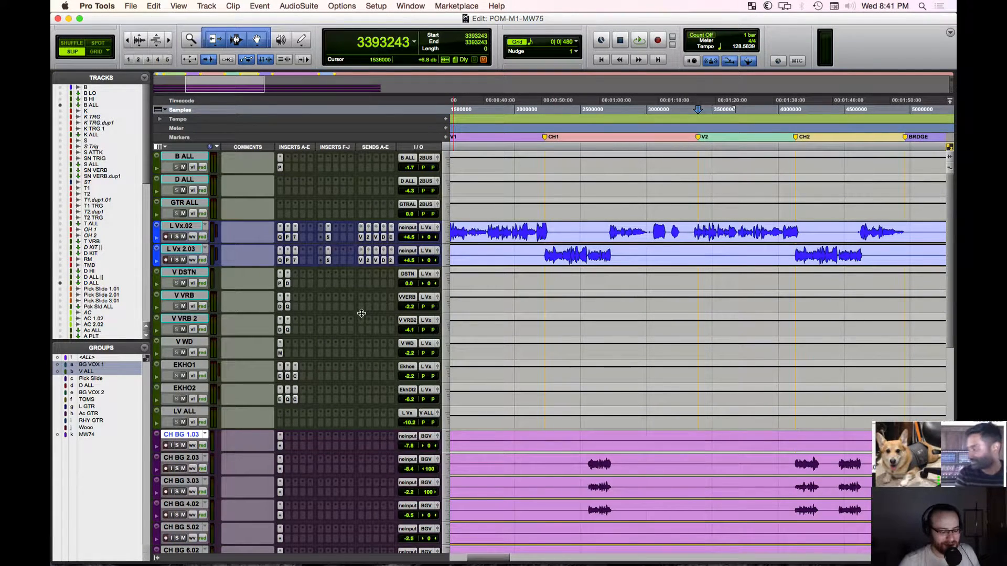
{"action": "key", "text": "r"}
{"action": "key", "text": "r"}
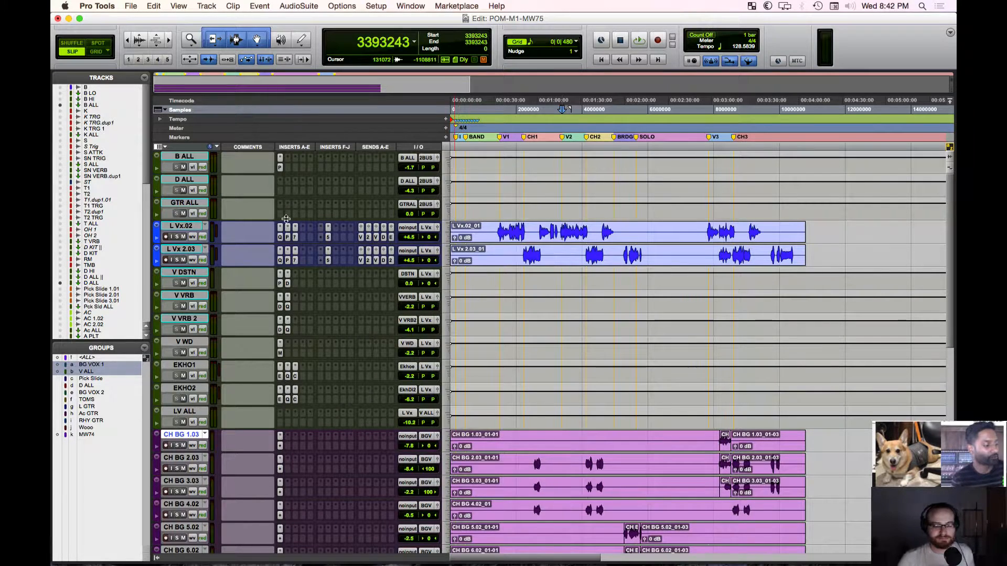
Step: Inspect the Pro-Q plug-in on L Vx 2.03 and the EQ3 1-Band and CLA-76 plug-ins on L Vx.02 in the Mix window
{"action": "key", "text": "super+equal"}
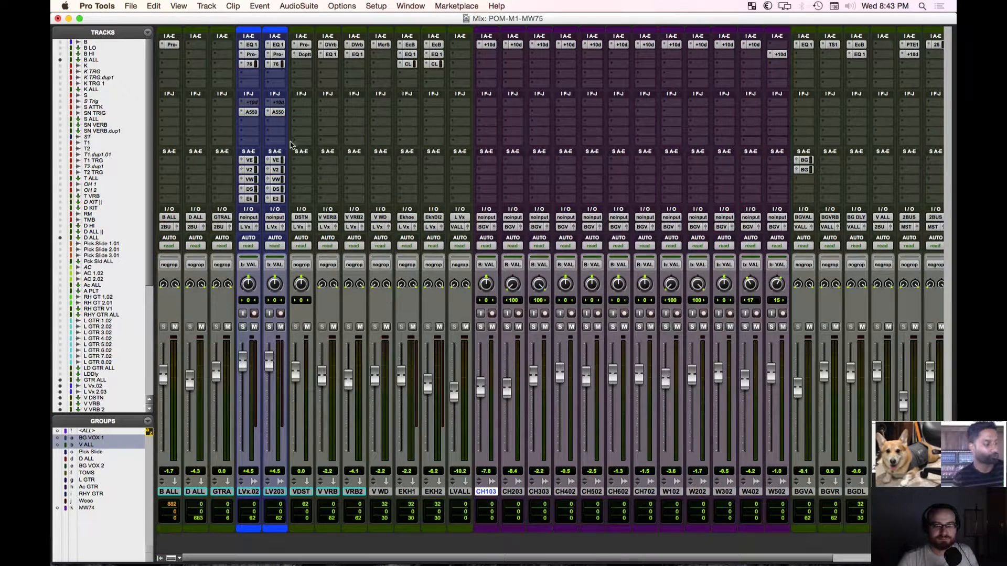
{"action": "left_click", "coordinate": [278, 55]}
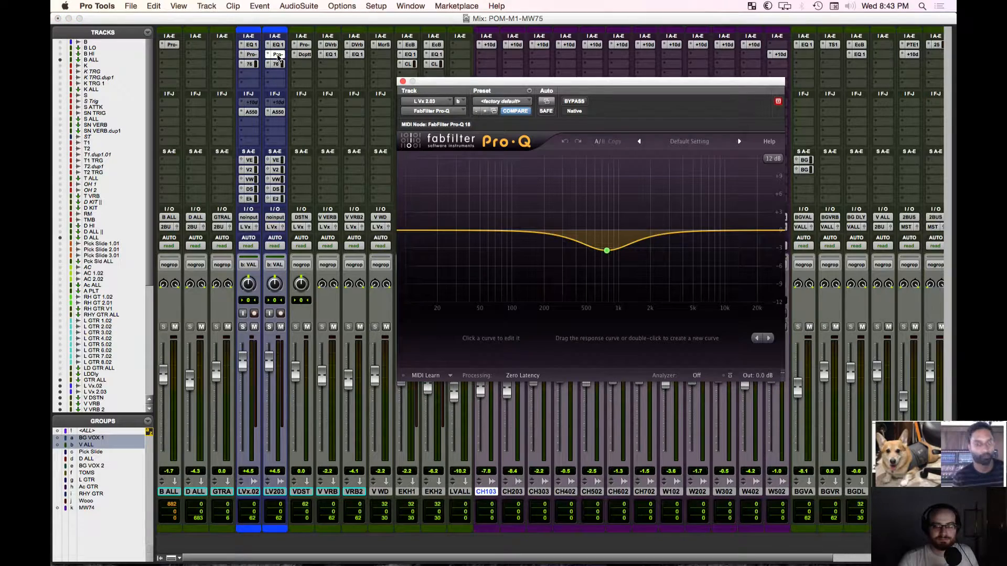
{"action": "left_click", "coordinate": [402, 81]}
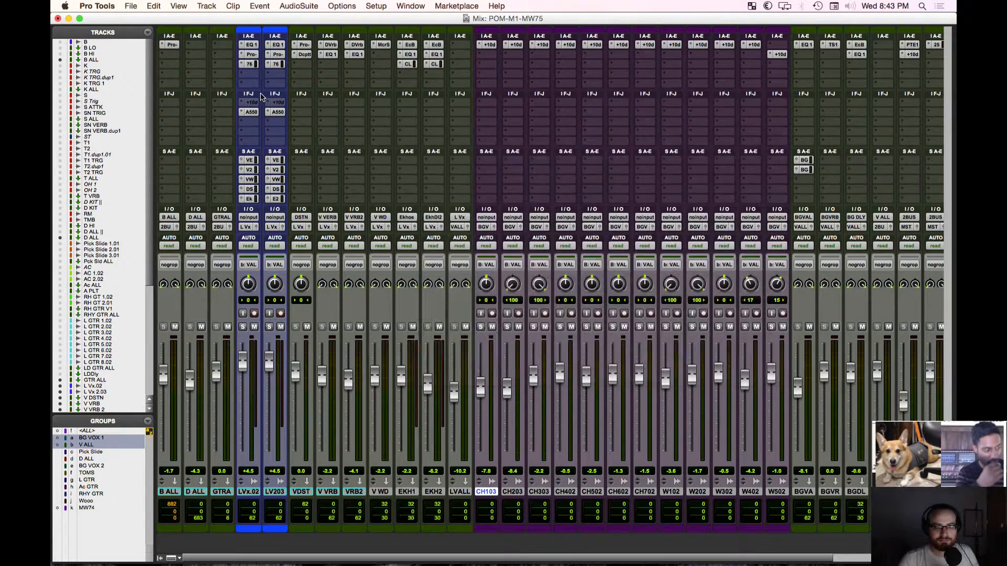
{"action": "left_click", "coordinate": [253, 55]}
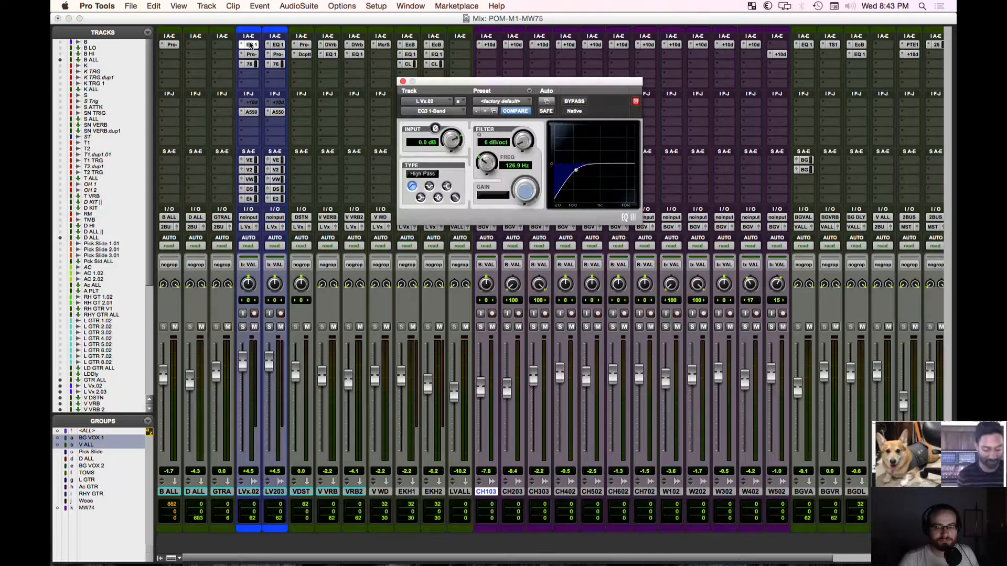
{"action": "left_click", "coordinate": [255, 65]}
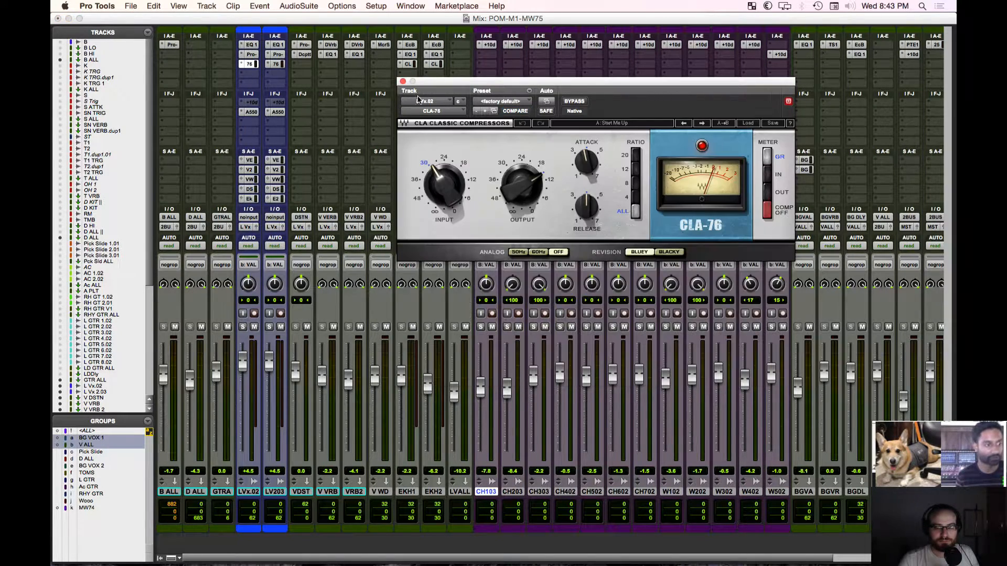
{"action": "left_click", "coordinate": [402, 81]}
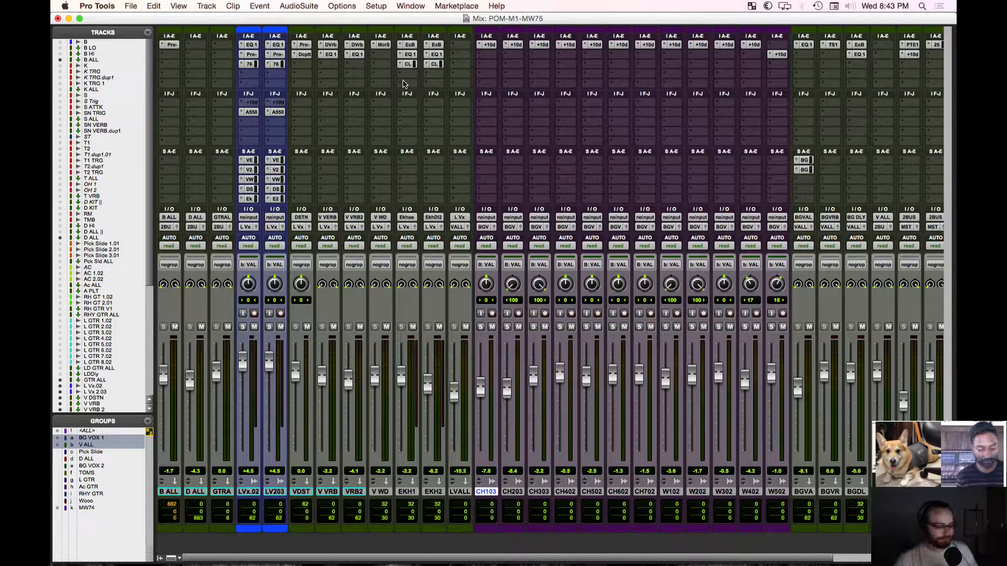
Step: Return to the Edit window and select the L Vx.02 track
{"action": "key", "text": "super+equal"}
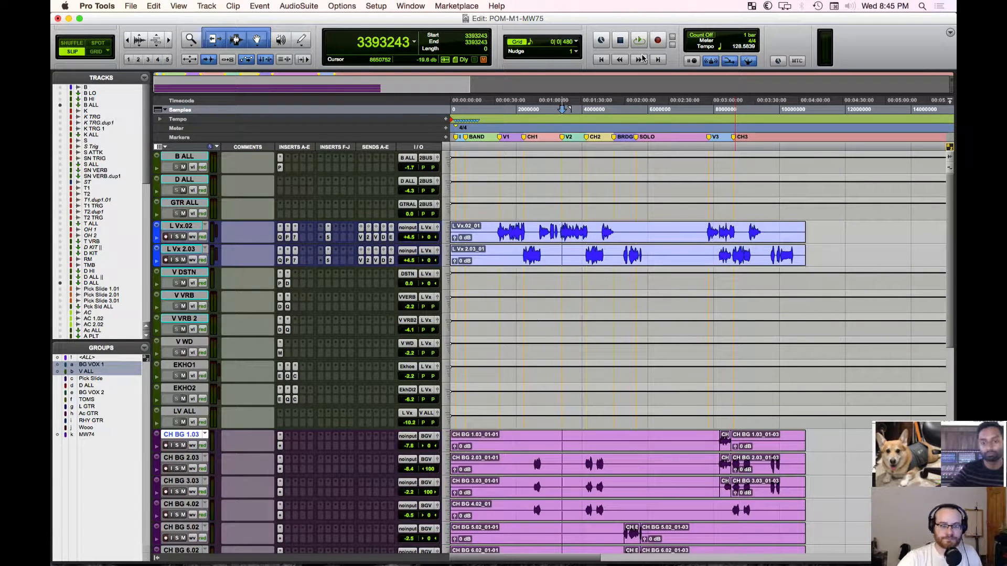
{"action": "left_click", "coordinate": [190, 227]}
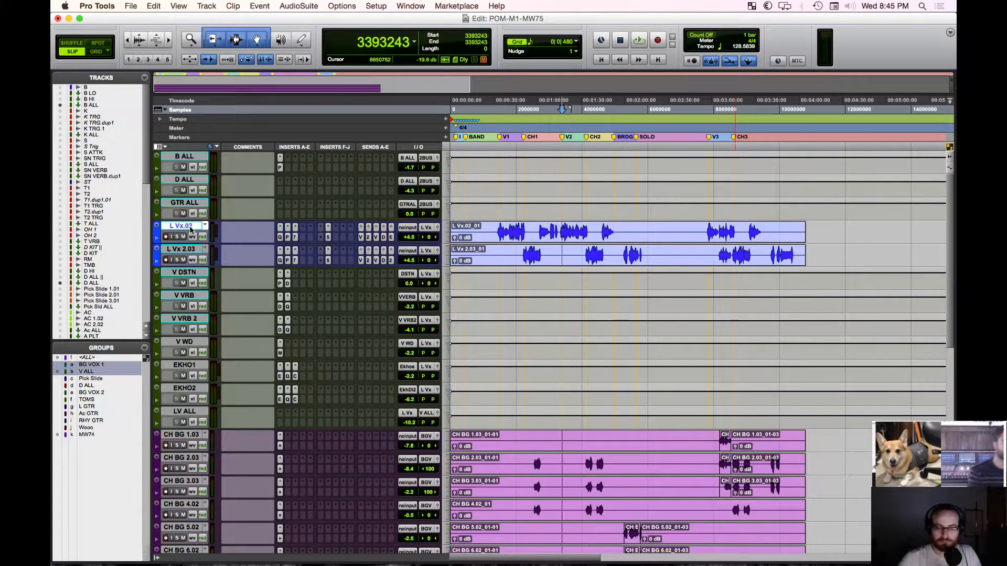
Step: Enlarge the track height of the grouped vocal tracks, including L Vx.02 and L Vx 2.03, in the Edit window
{"action": "left_click_drag", "start_coordinate": [193, 243], "coordinate": [204, 283]}
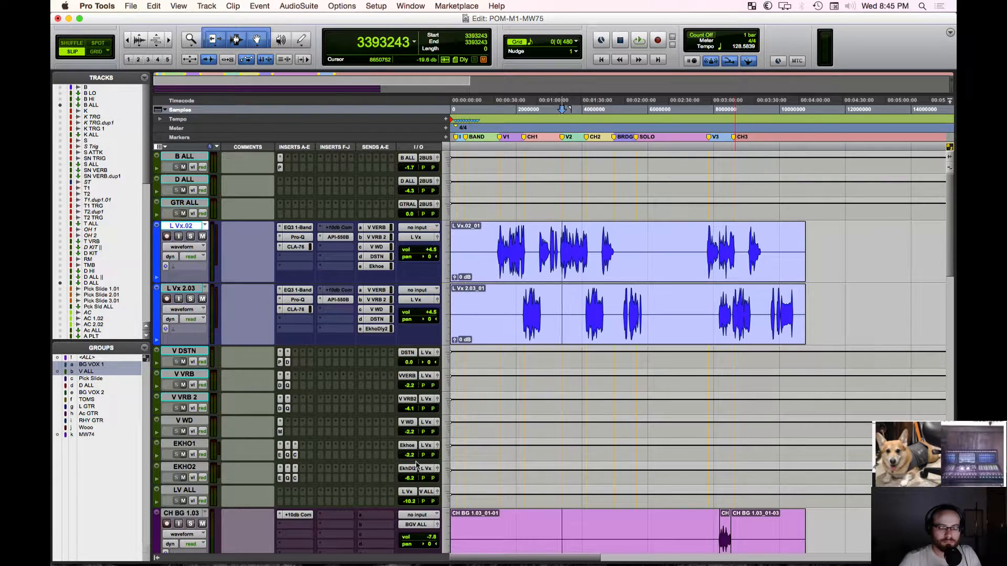
Step: Switch to Chrome and search Google for cakewalk software
{"action": "mouse_move", "coordinate": [683, 560]}
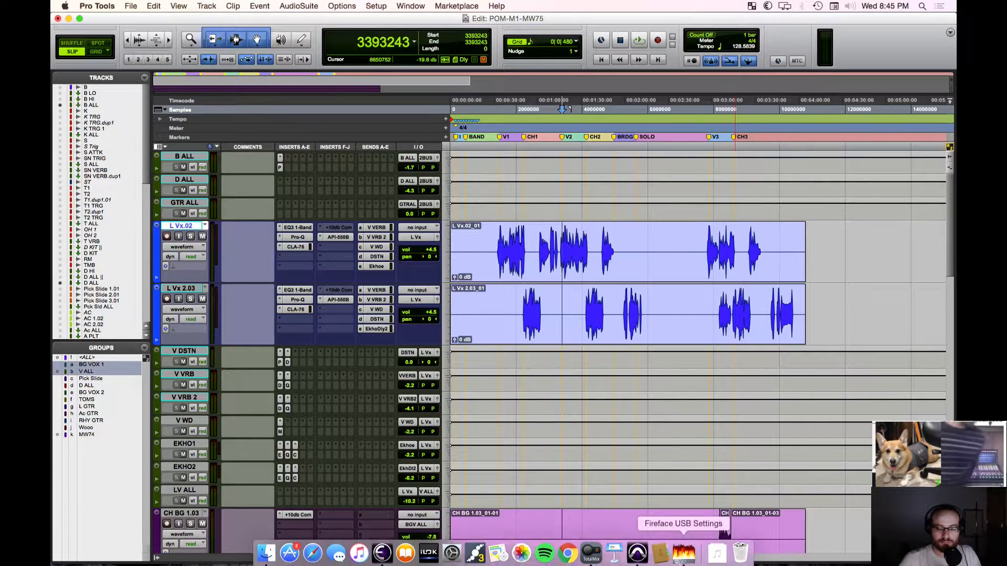
{"action": "left_click", "coordinate": [569, 557]}
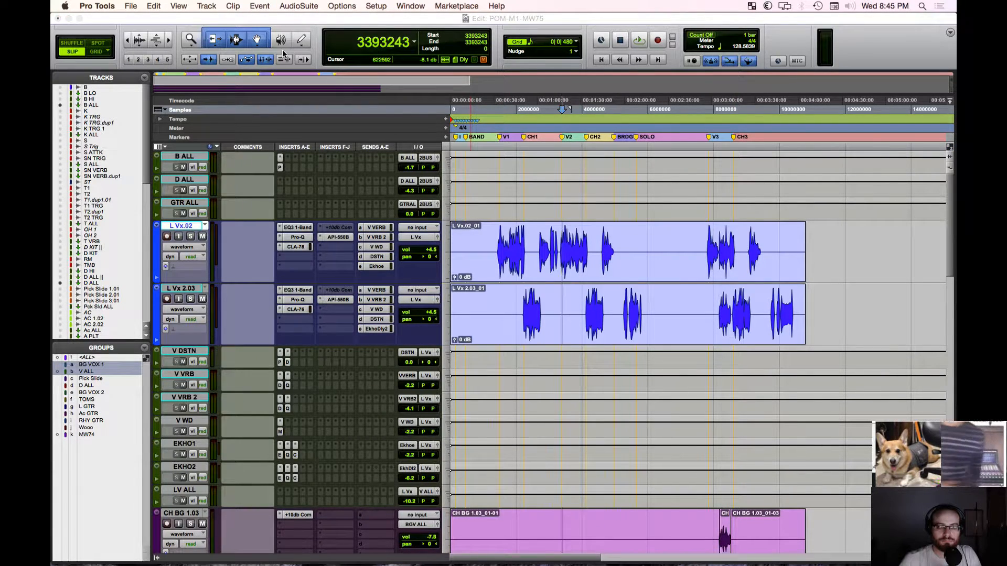
{"action": "left_click", "coordinate": [525, 21]}
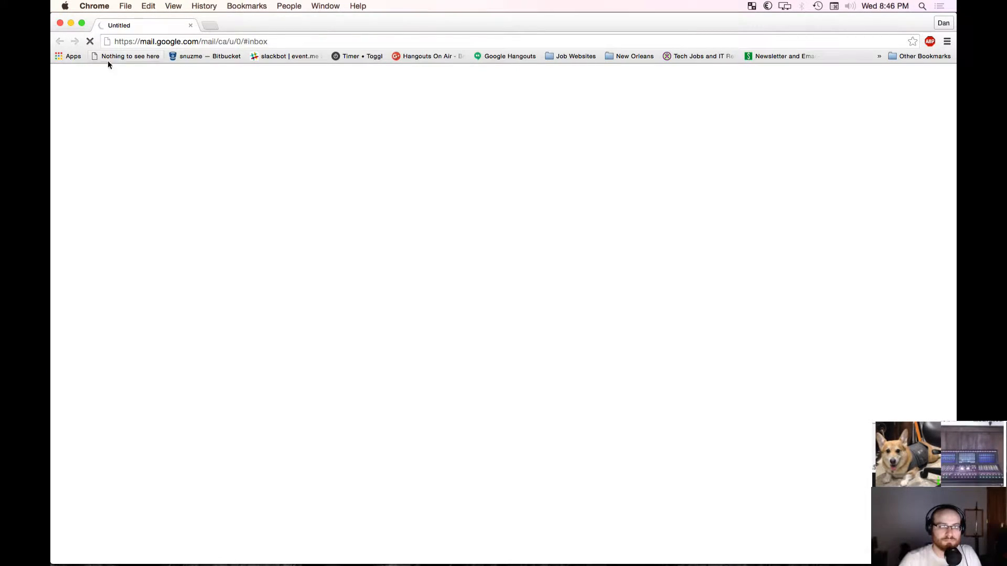
{"action": "left_click", "coordinate": [71, 56]}
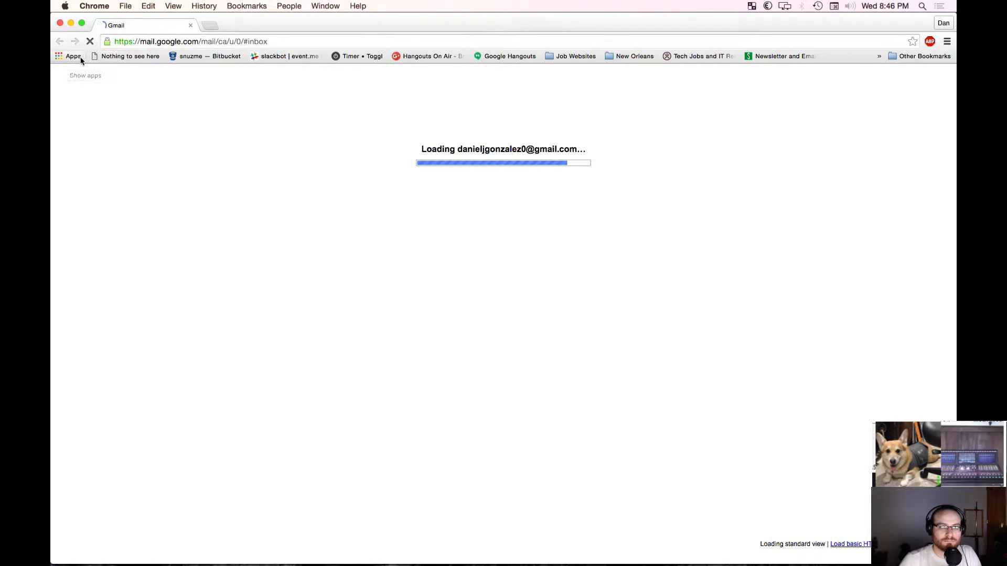
{"action": "left_click", "coordinate": [257, 36]}
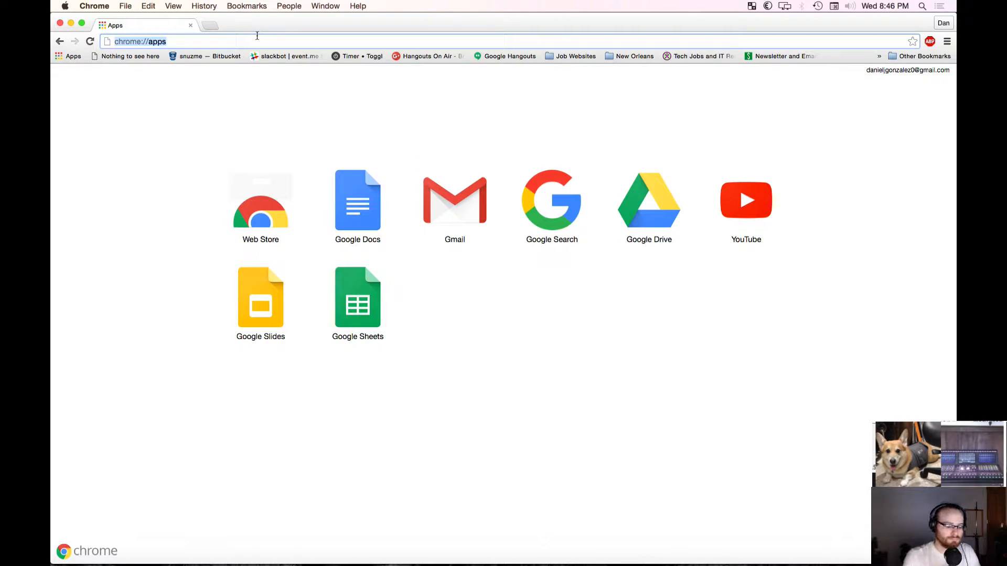
{"action": "type", "text": "akewalk software"}
{"action": "key", "text": "Return"}
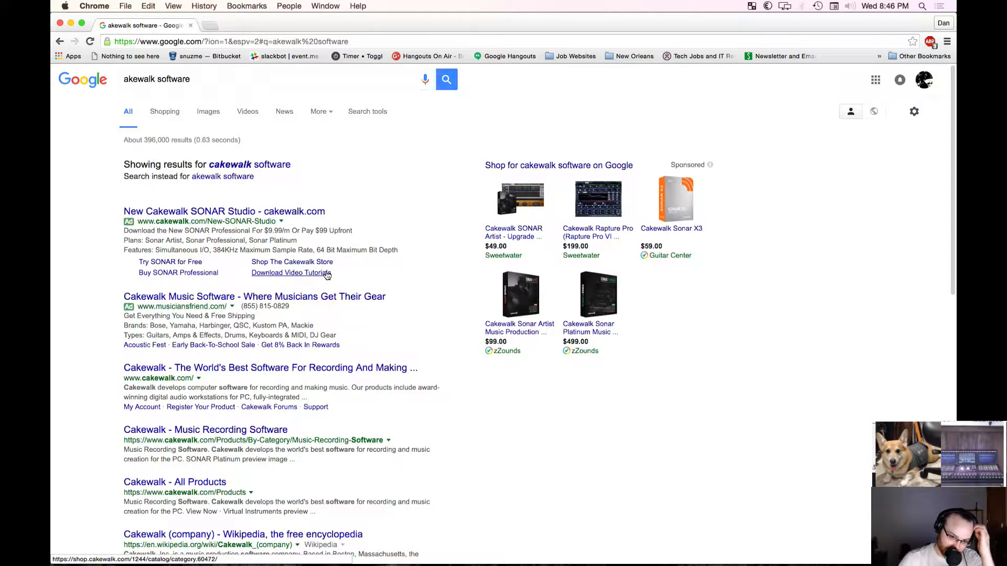
{"action": "left_click", "coordinate": [288, 169]}
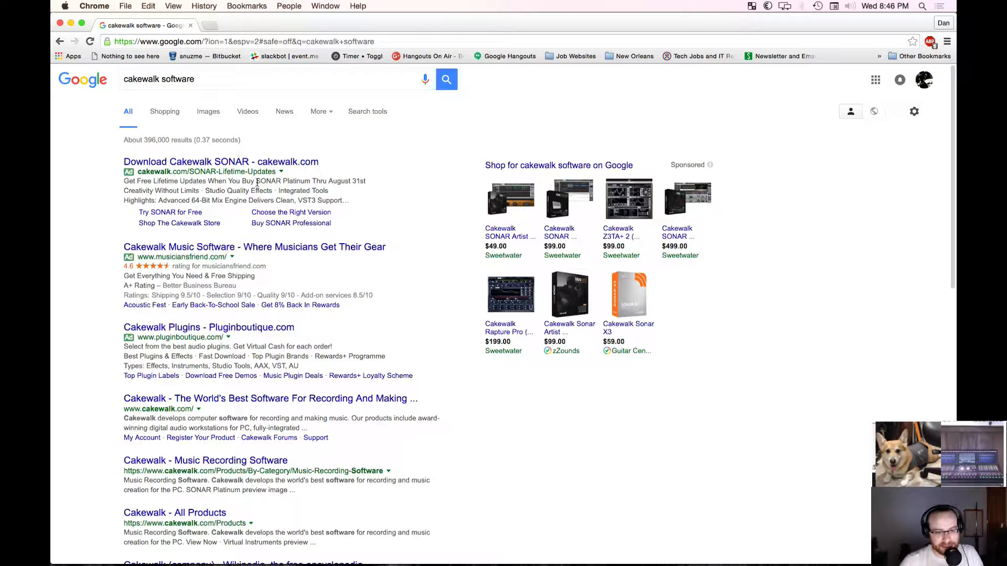
Step: Open the CakewalkSoftware YouTube channel from the video results, pause its overview video and show the channel's uploaded videos
{"action": "left_click", "coordinate": [245, 111]}
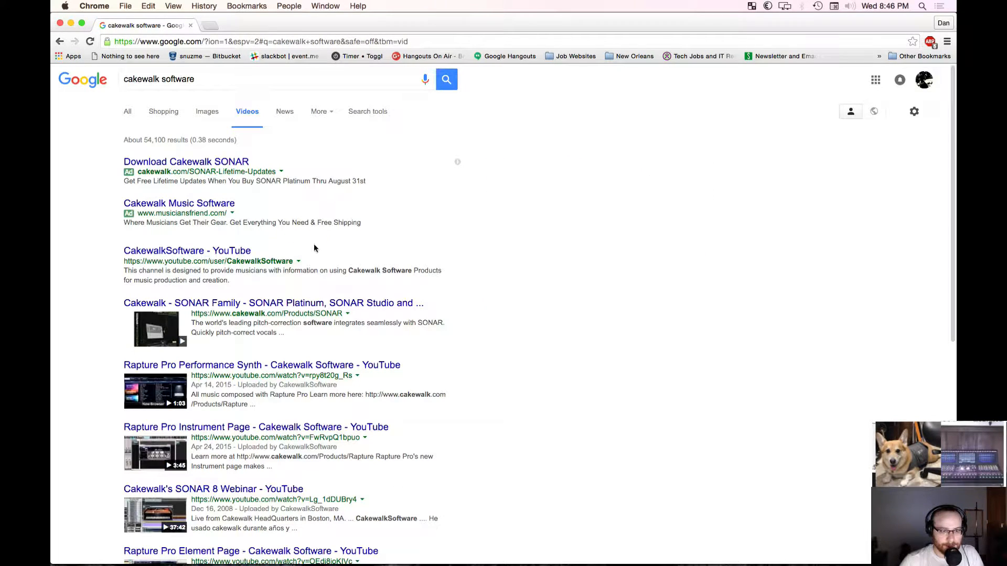
{"action": "left_click", "coordinate": [243, 252]}
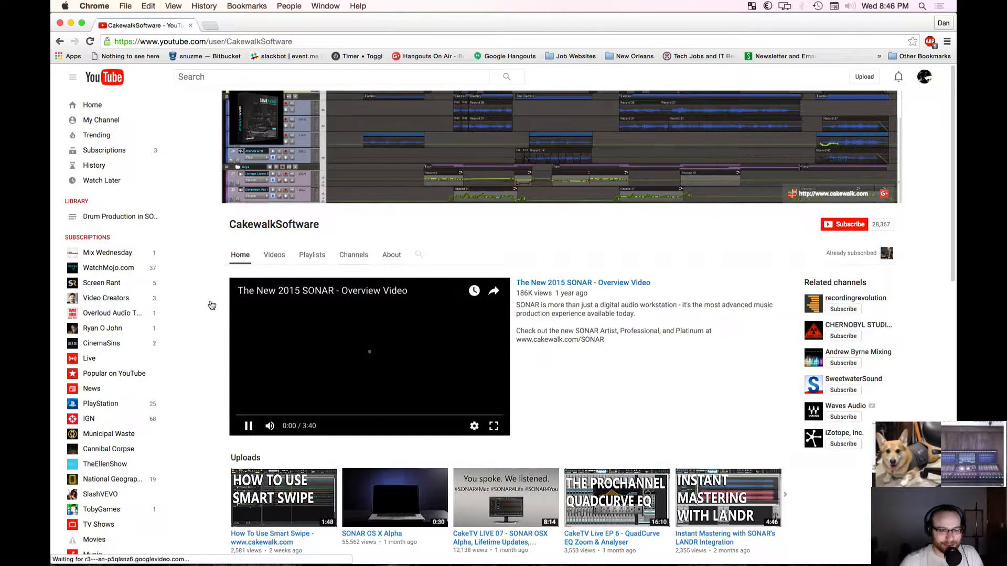
{"action": "left_click", "coordinate": [248, 426]}
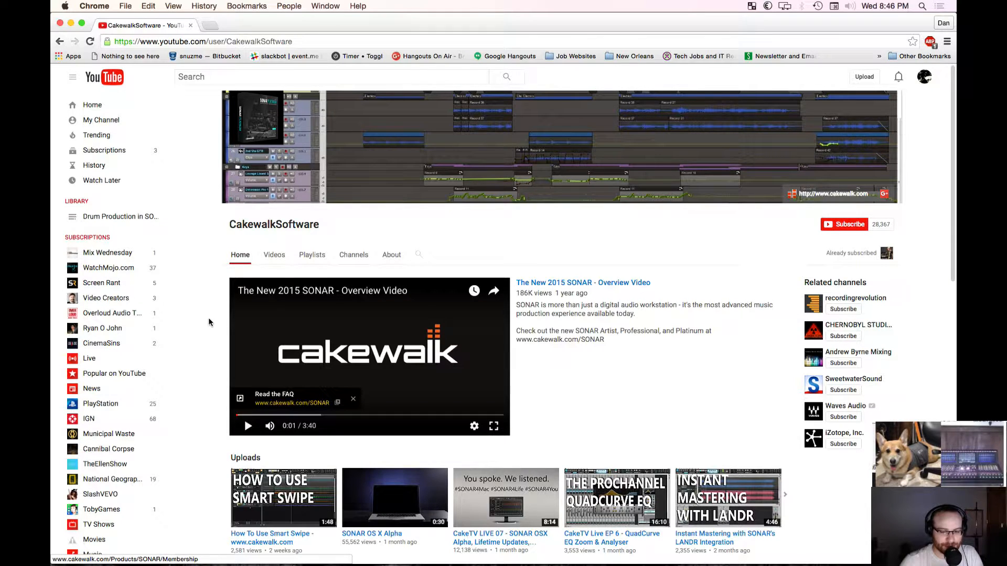
{"action": "left_click", "coordinate": [274, 255]}
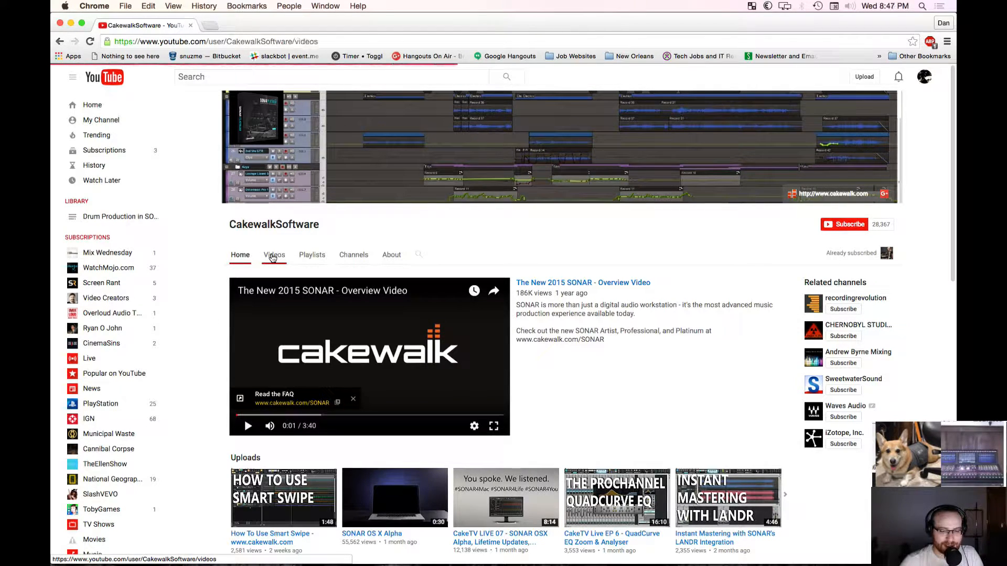
Step: Browse the channel's older uploads and open Vocal Microphone Shootout: MD421, MA200, ATM450, PR22 UT, & SM7B
{"action": "scroll", "coordinate": [548, 297], "scroll_direction": "down", "scroll_amount": 8}
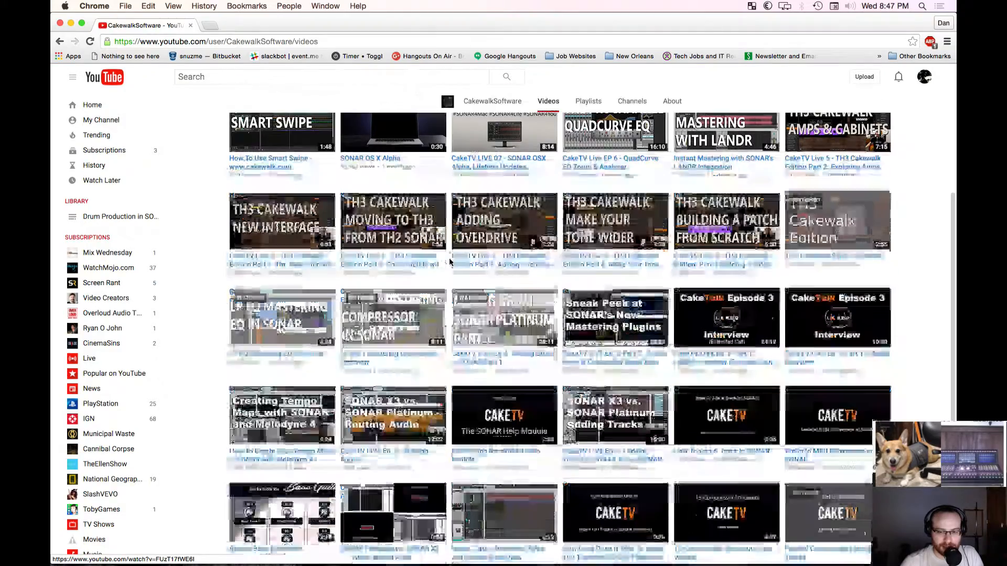
{"action": "left_click", "coordinate": [558, 442]}
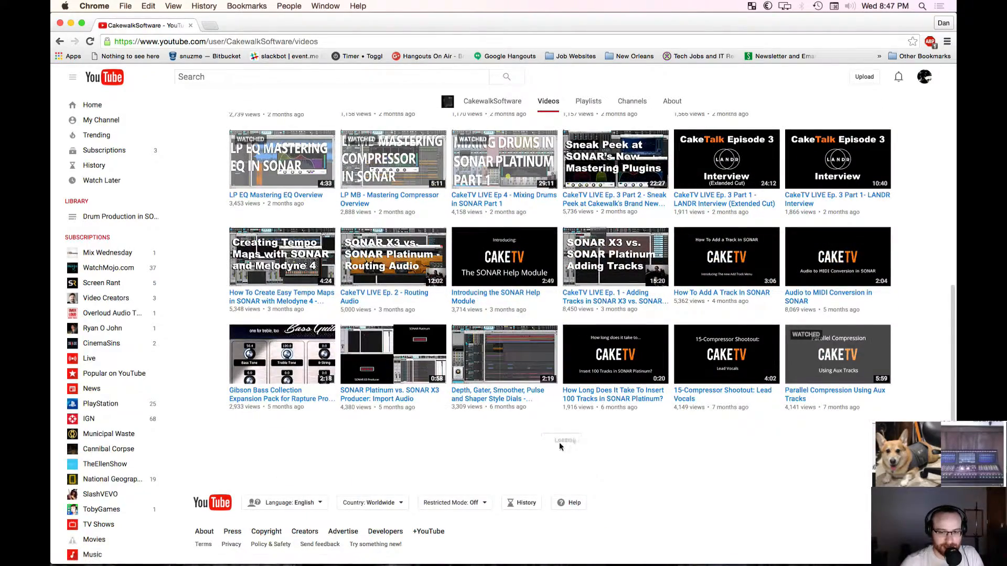
{"action": "scroll", "coordinate": [475, 443], "scroll_direction": "down", "scroll_amount": 5}
{"action": "scroll", "coordinate": [475, 443], "scroll_direction": "down", "scroll_amount": 8}
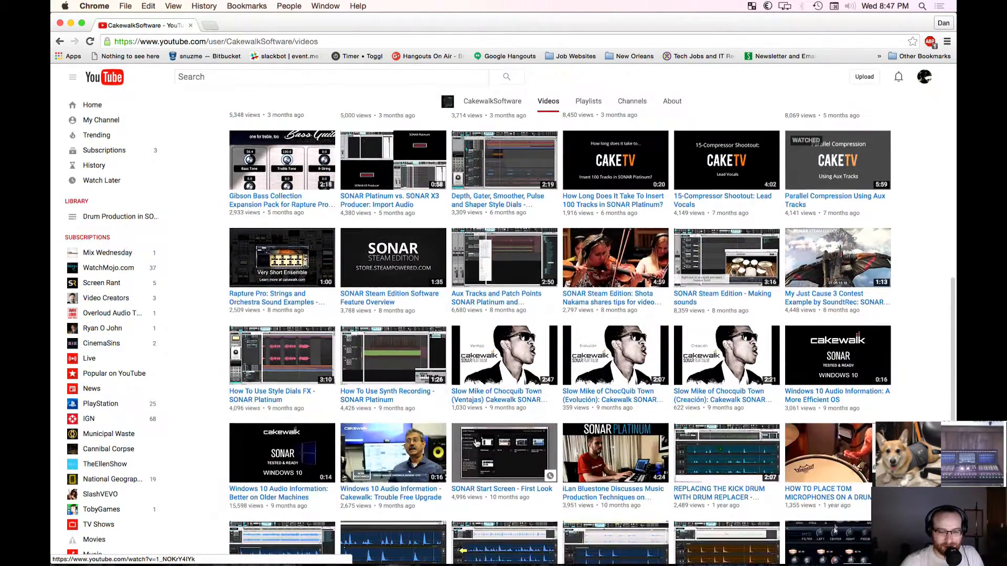
{"action": "left_click", "coordinate": [556, 453]}
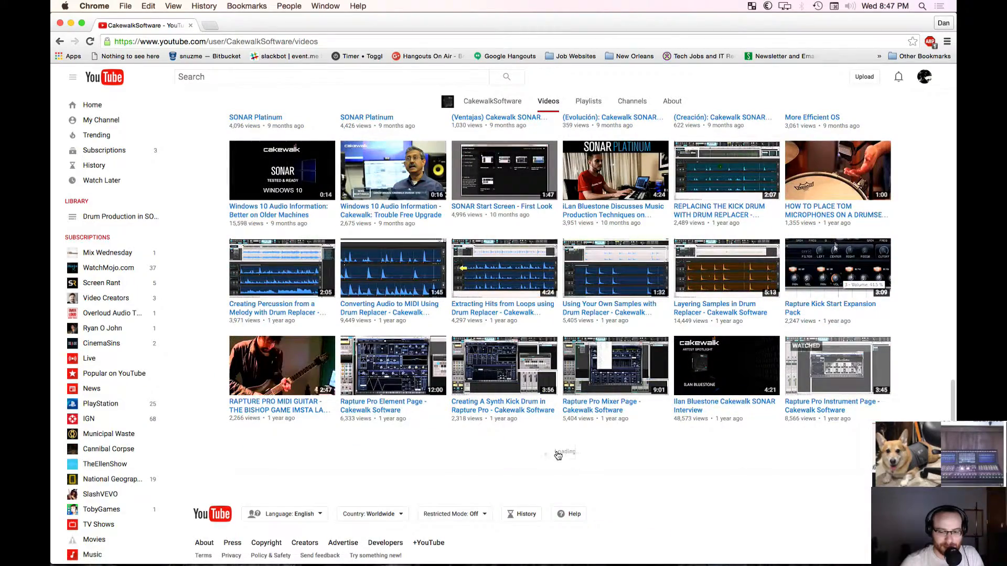
{"action": "scroll", "coordinate": [555, 454], "scroll_direction": "down", "scroll_amount": 10}
{"action": "scroll", "coordinate": [554, 453], "scroll_direction": "down", "scroll_amount": 3}
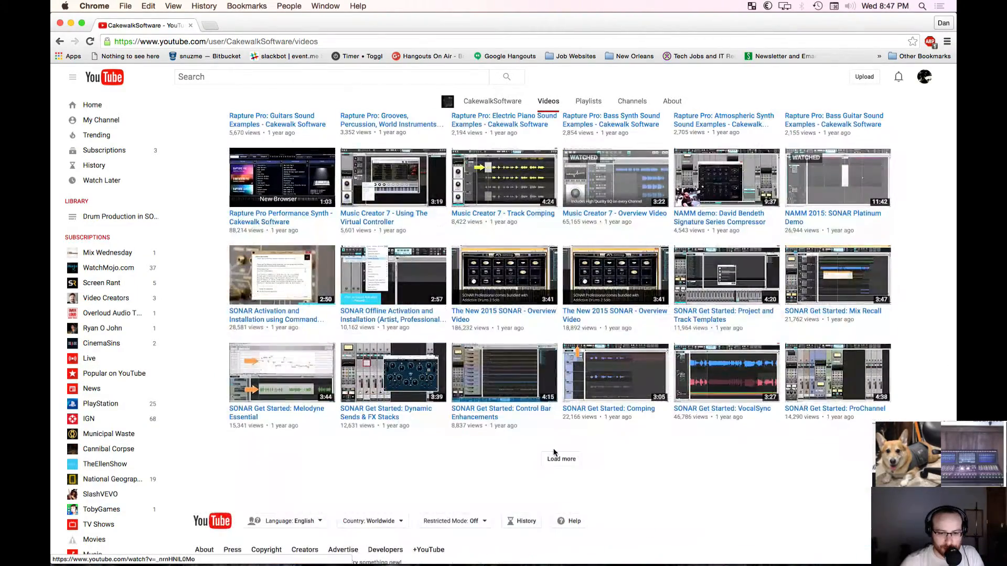
{"action": "scroll", "coordinate": [558, 461], "scroll_direction": "down", "scroll_amount": 10}
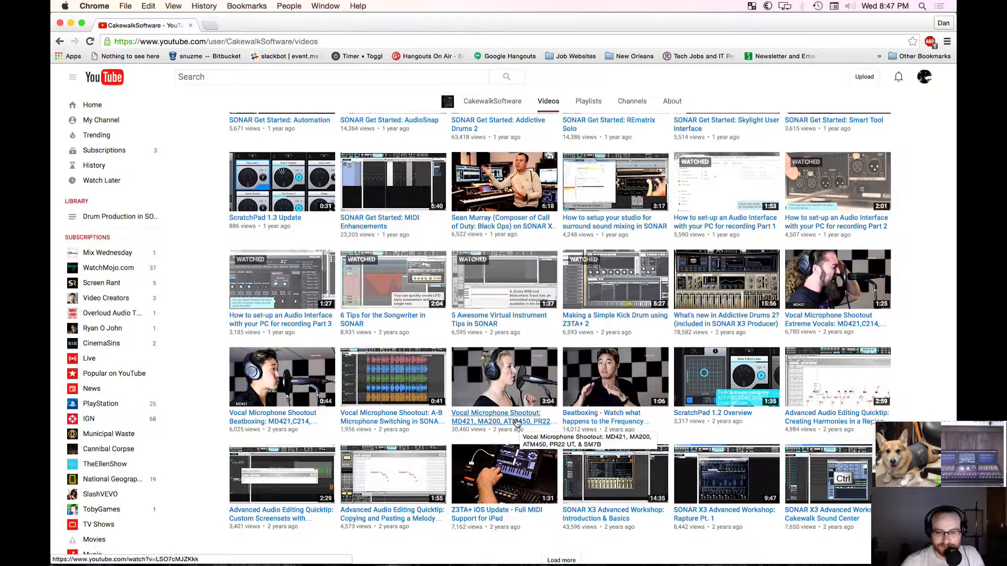
{"action": "left_click", "coordinate": [516, 422]}
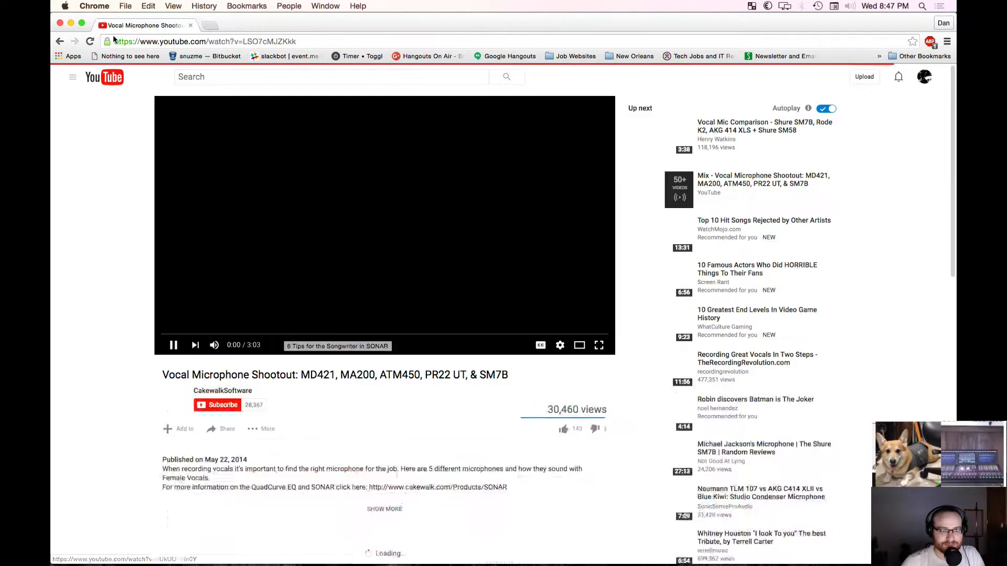
Step: Mute the video's tab, enlarge the player to theater view and leave the microphone shootout paused at 0:40
{"action": "right_click", "coordinate": [138, 25]}
{"action": "left_click", "coordinate": [173, 76]}
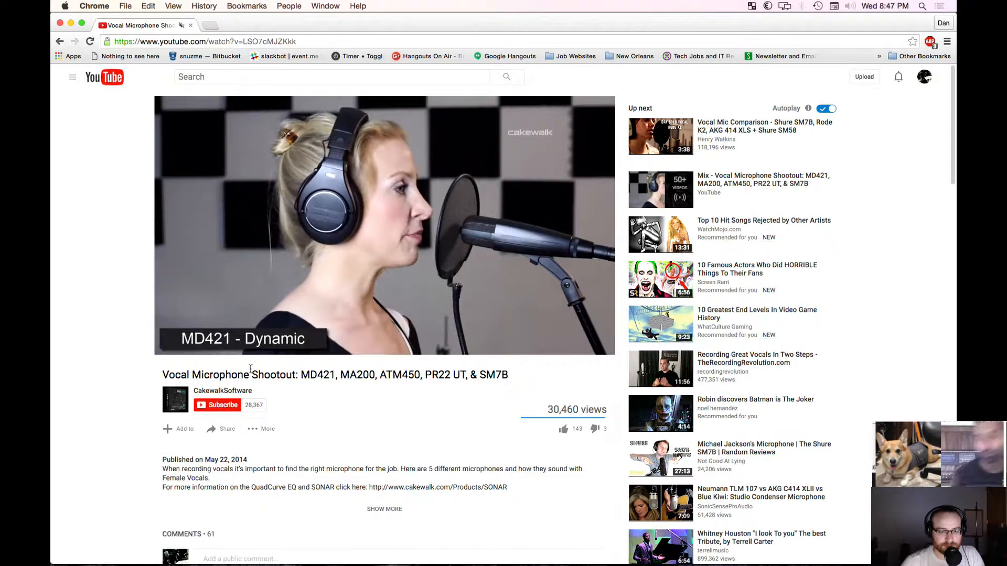
{"action": "left_click", "coordinate": [172, 346]}
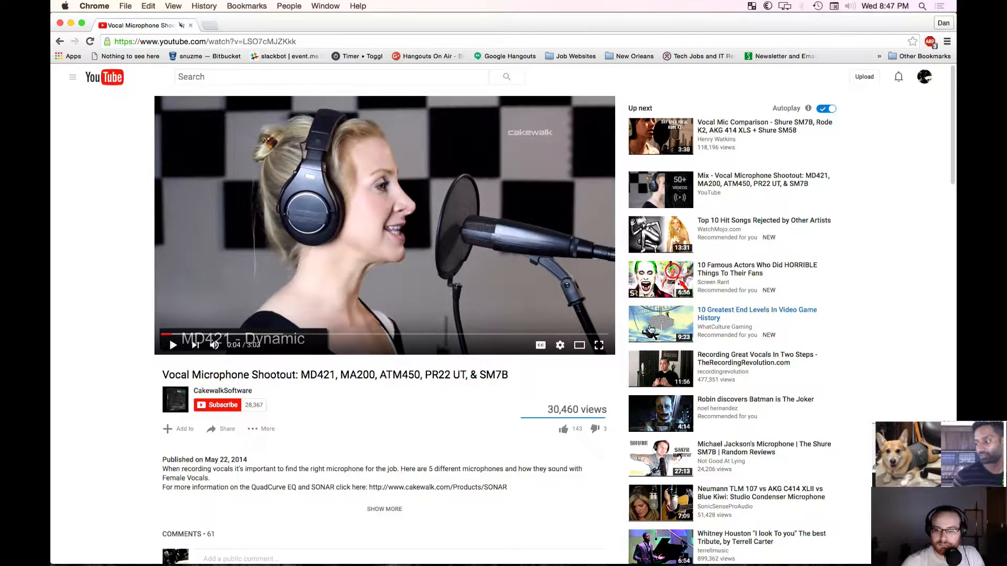
{"action": "left_click", "coordinate": [579, 345]}
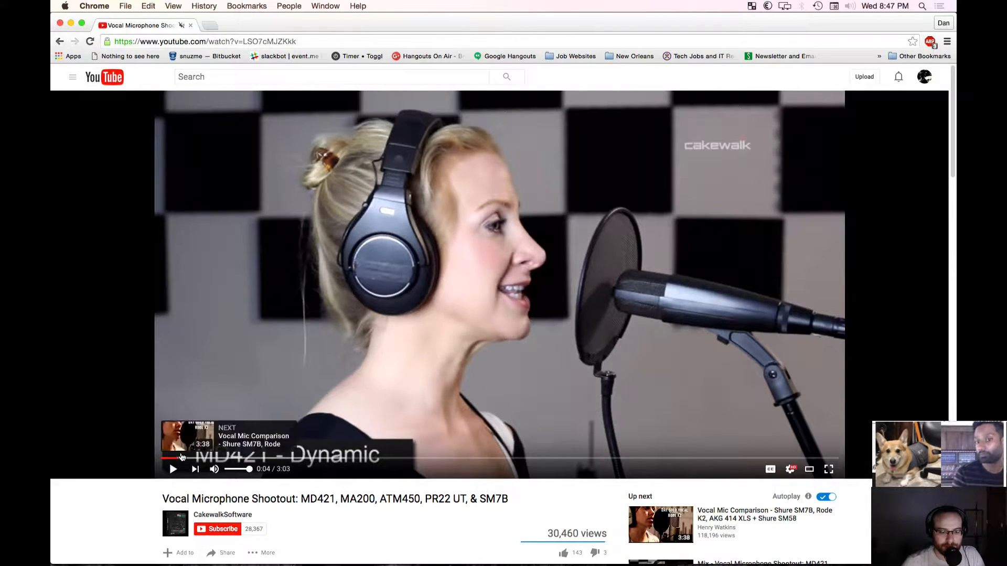
{"action": "left_click", "coordinate": [216, 459]}
{"action": "left_click_drag", "start_coordinate": [216, 459], "coordinate": [328, 460]}
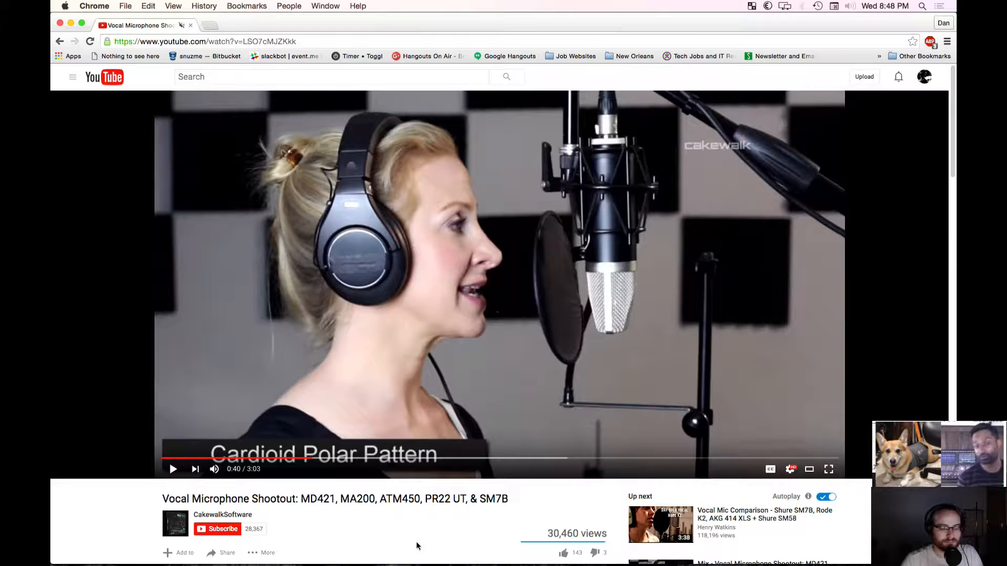
Step: Check the Mac's sound output and input devices, leaving them as set, and mute the YouTube player
{"action": "left_click", "coordinate": [850, 6], "text": "alt"}
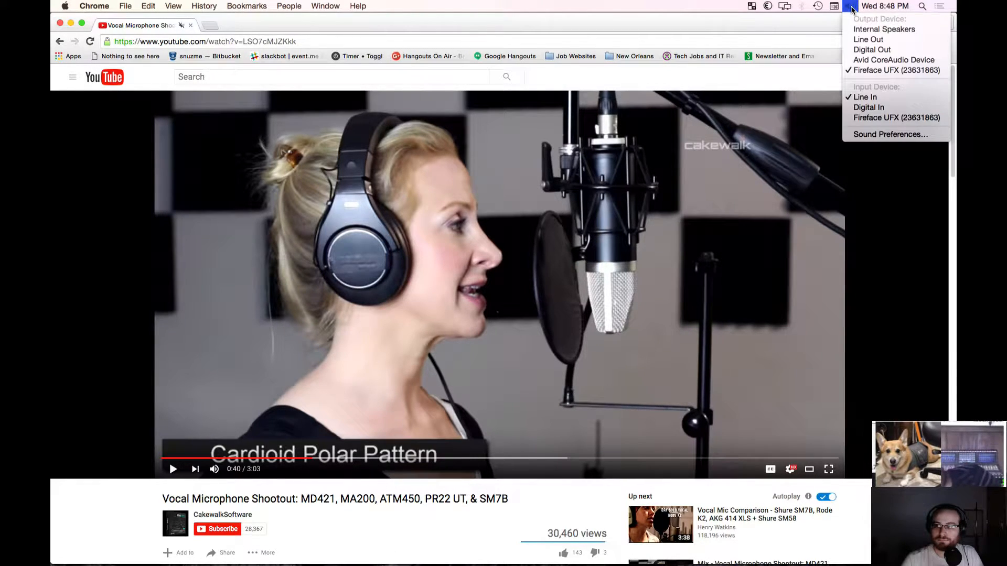
{"action": "left_click", "coordinate": [786, 21]}
{"action": "mouse_move", "coordinate": [613, 558]}
{"action": "left_click", "coordinate": [214, 470]}
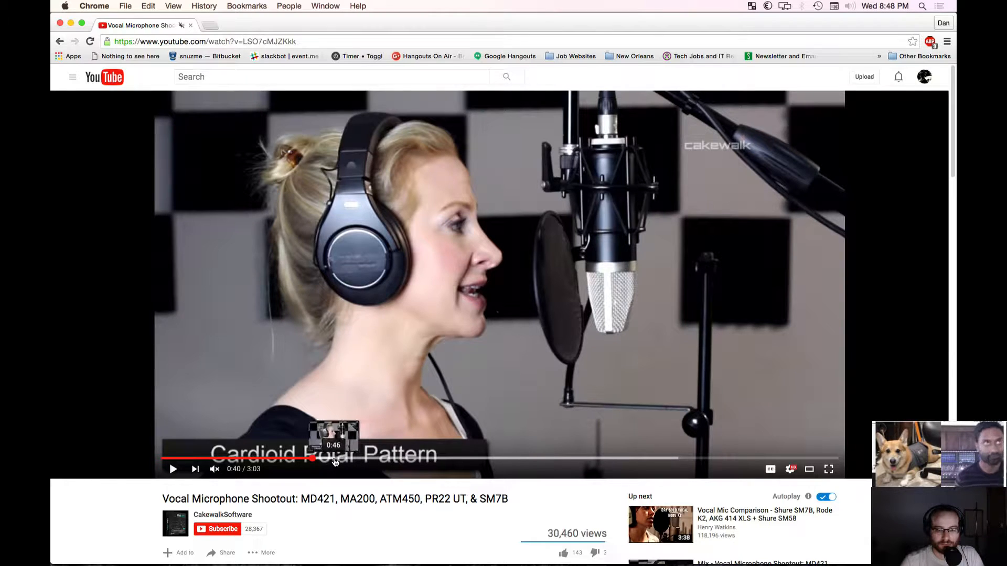
Step: Skip through the paused video at 1:00, 1:15 and 1:33 to compare the microphones, returning to 0:41
{"action": "left_click", "coordinate": [385, 459]}
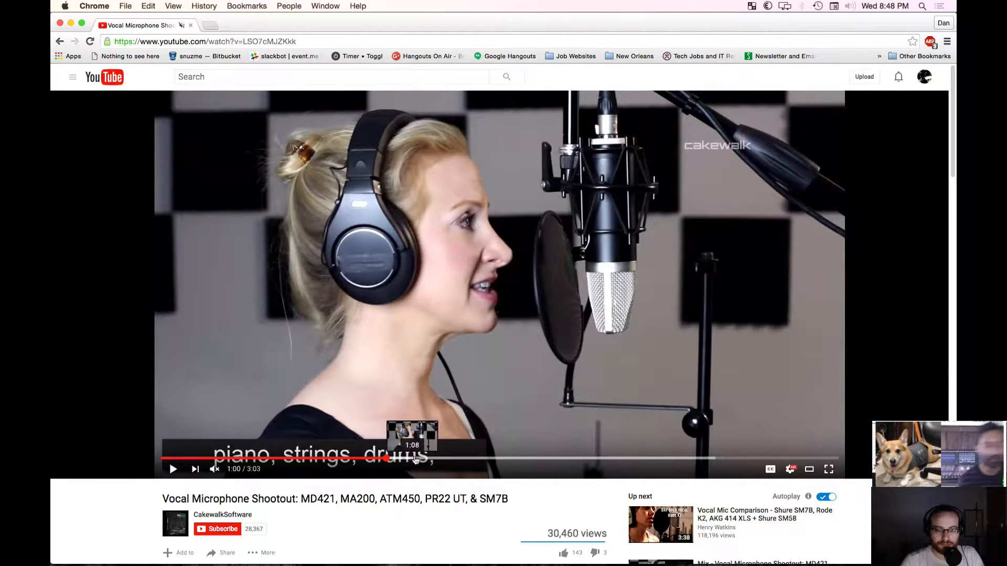
{"action": "left_click", "coordinate": [439, 459]}
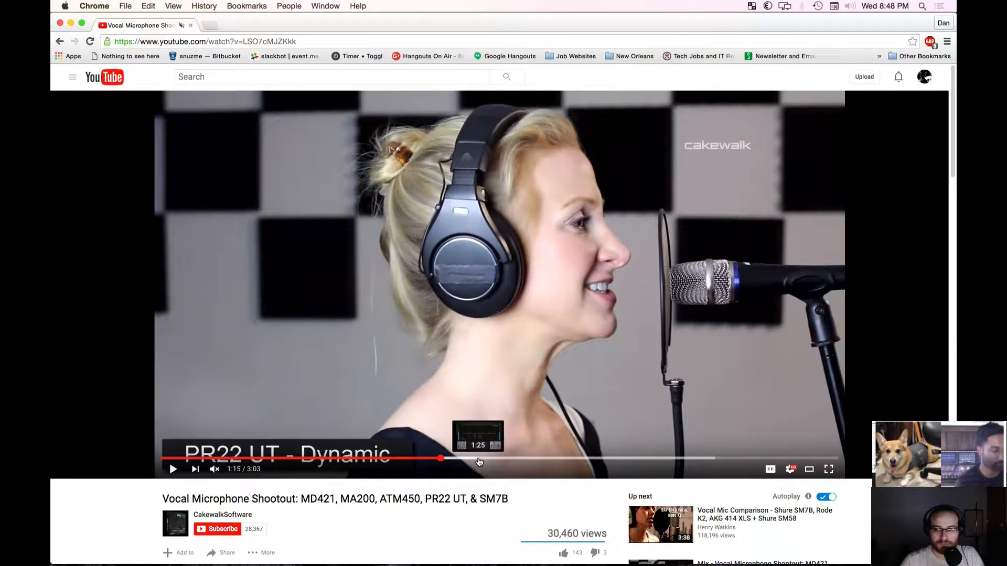
{"action": "left_click", "coordinate": [505, 458]}
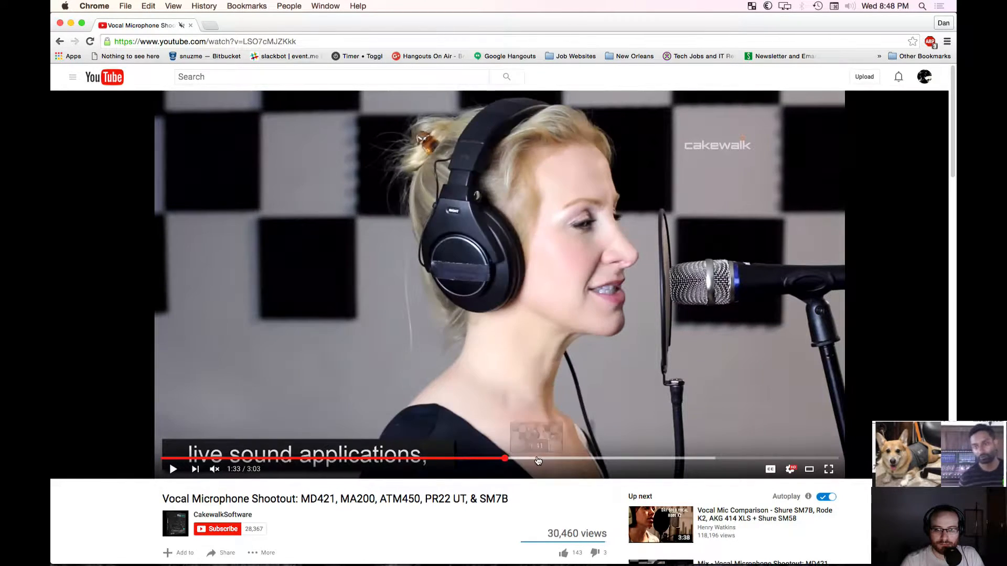
{"action": "left_click", "coordinate": [337, 459]}
{"action": "left_click", "coordinate": [313, 458]}
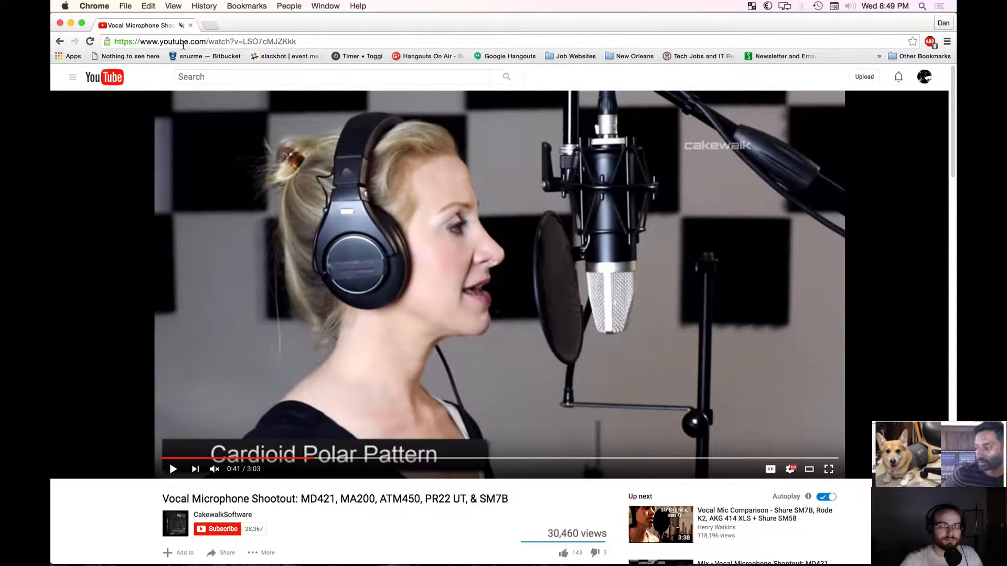
Step: Find Sweetwater's page for the sE Electronics Reflexion Filter X Portable Vocal Booth in a new browser tab
{"action": "left_click", "coordinate": [209, 26]}
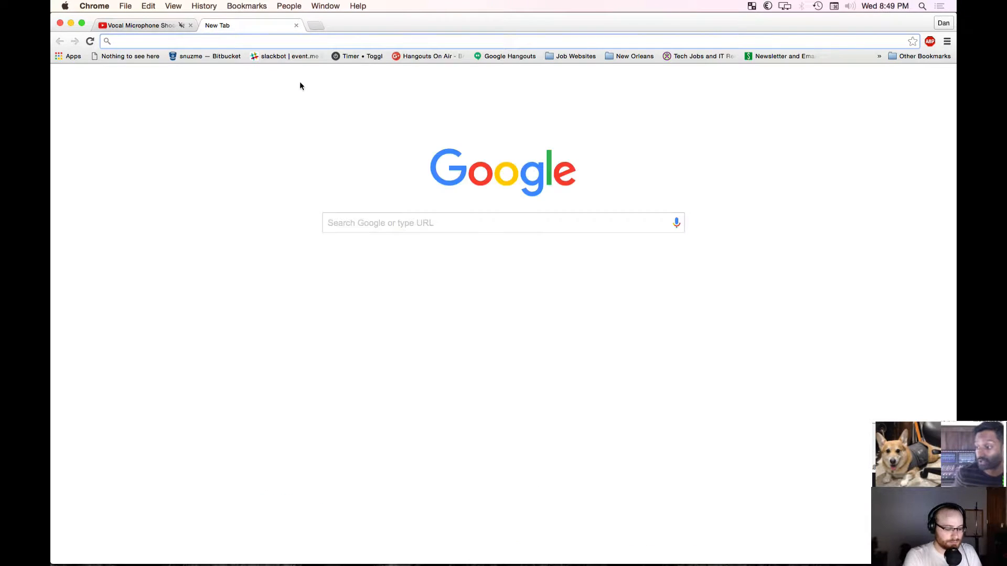
{"action": "type", "text": "voal shootout"}
{"action": "key", "text": "Return"}
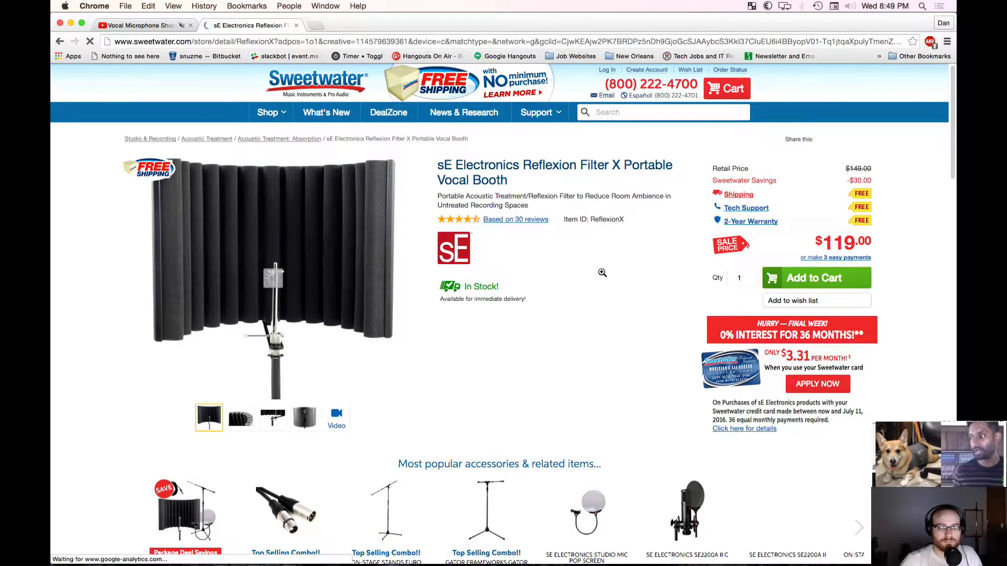
Step: View the enlarged product photos of the Reflexion Filter X, including its mounting bracket and foam, ending on the front view
{"action": "left_click", "coordinate": [272, 278]}
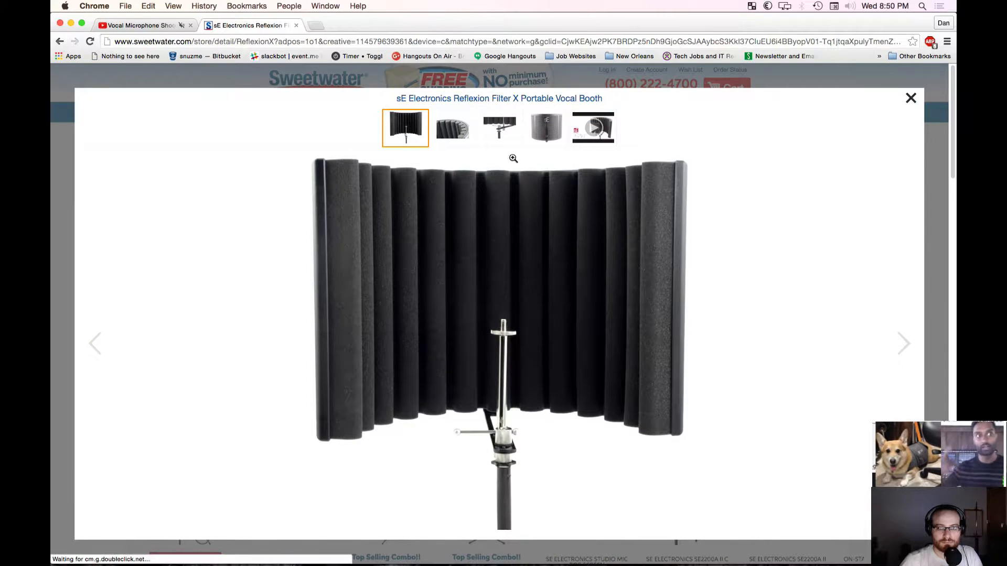
{"action": "left_click", "coordinate": [478, 132]}
{"action": "left_click", "coordinate": [483, 135]}
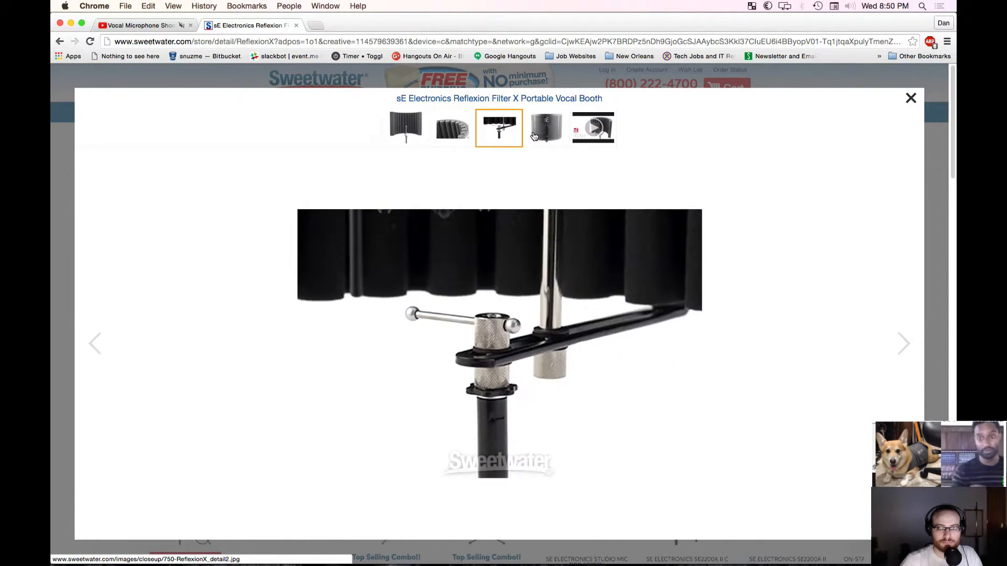
{"action": "left_click", "coordinate": [535, 135]}
{"action": "left_click", "coordinate": [450, 131]}
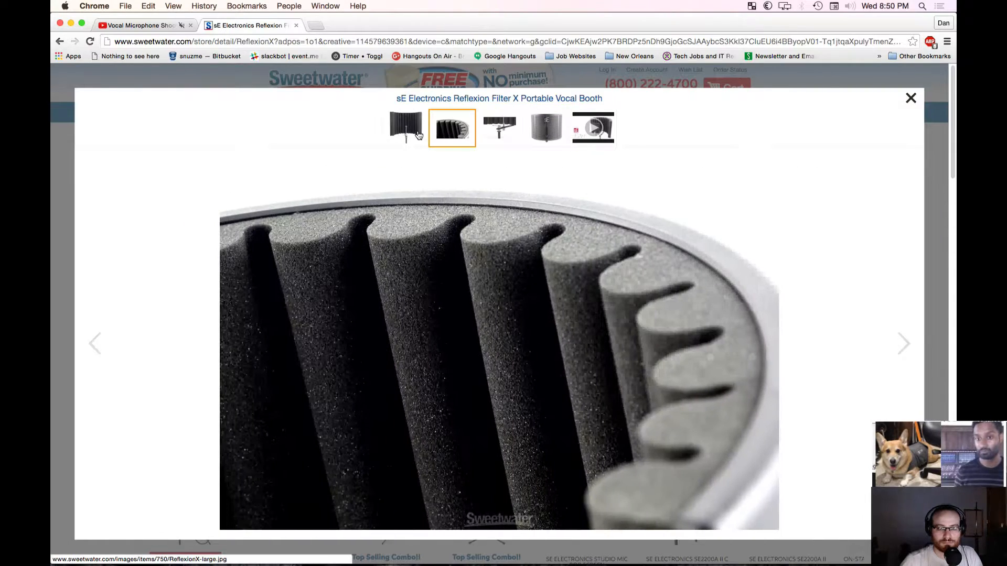
{"action": "left_click", "coordinate": [406, 130]}
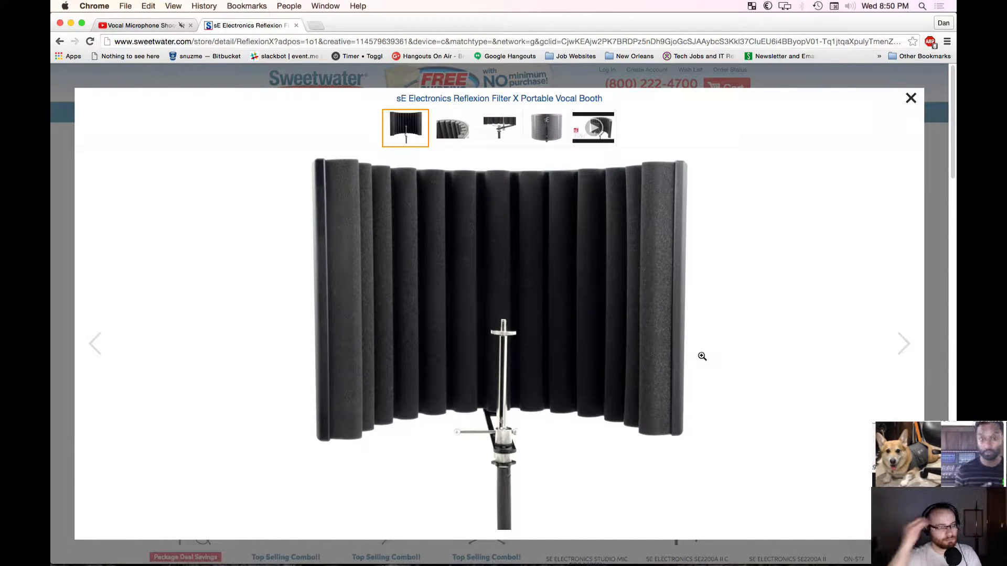
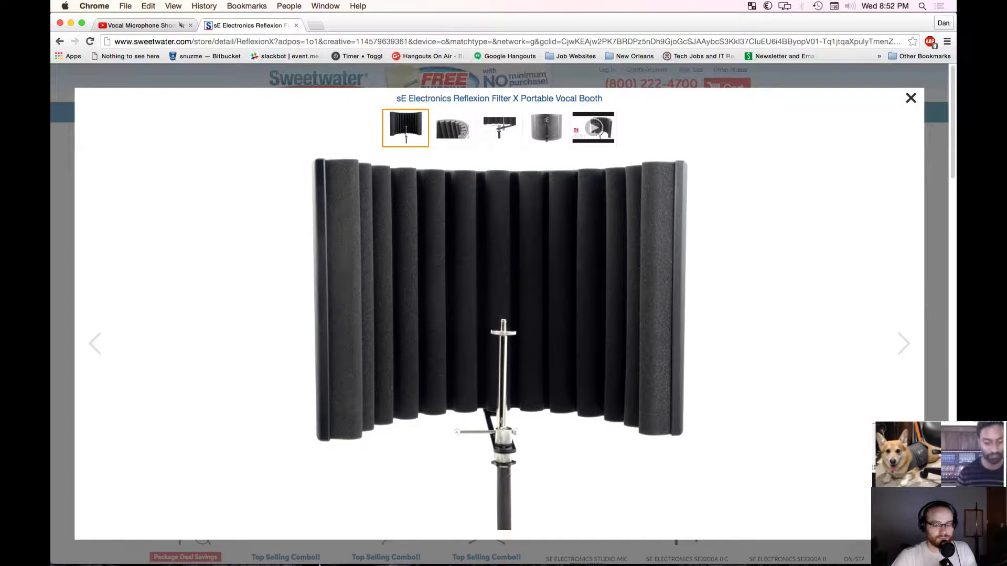
Step: Switch from Chrome to Pro Tools and bring up the session's Edit window in place of the Mix window
{"action": "mouse_move", "coordinate": [583, 564]}
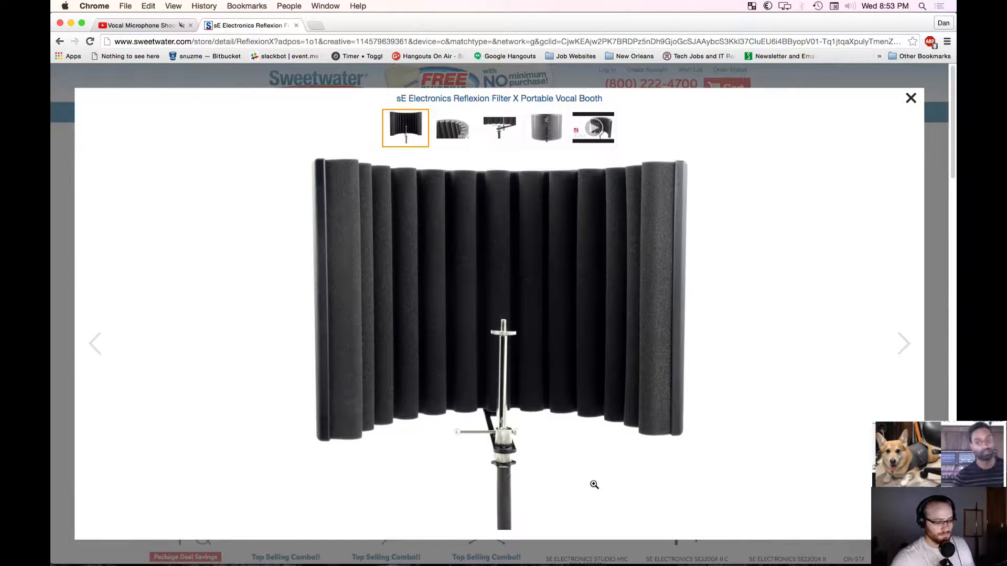
{"action": "key", "text": "super+Tab"}
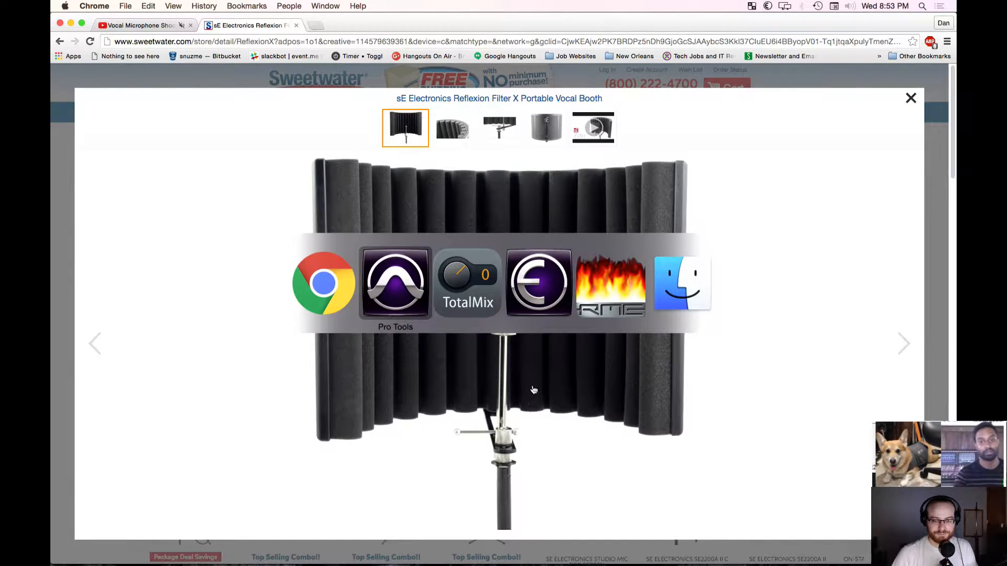
{"action": "left_click", "coordinate": [422, 302]}
{"action": "key", "text": "super+equal"}
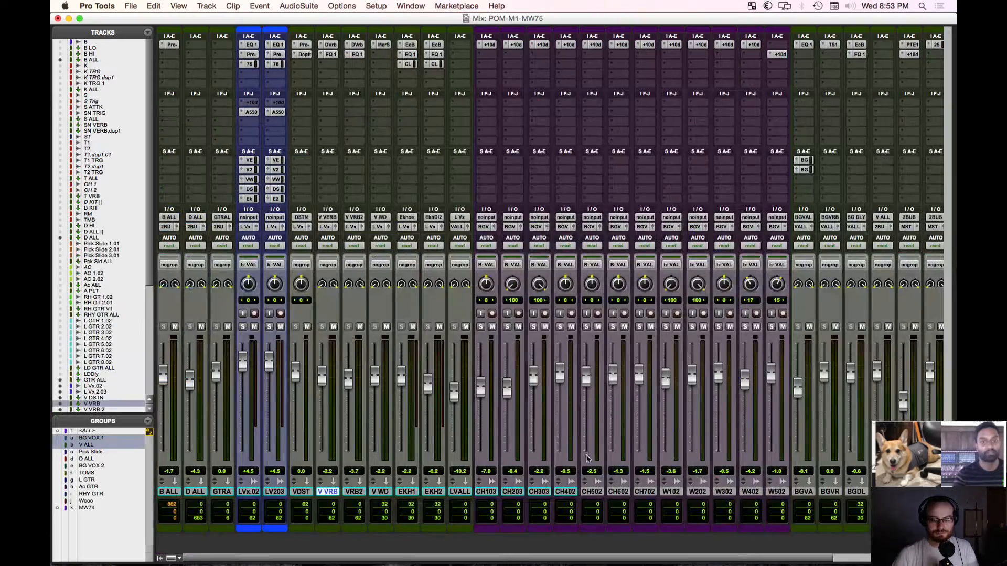
{"action": "key", "text": "super+Tab"}
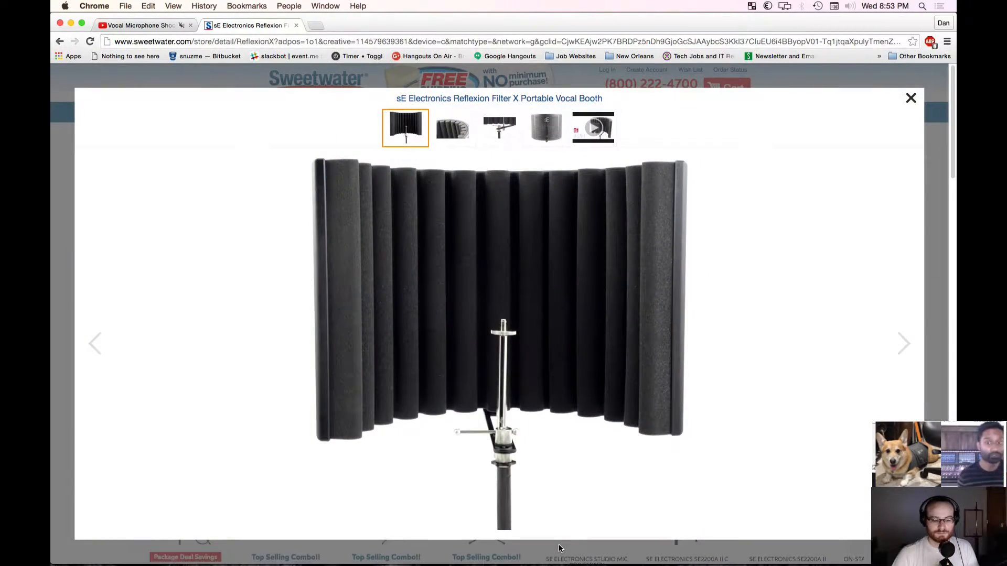
{"action": "key", "text": "super+Tab"}
{"action": "key", "text": "super+equal"}
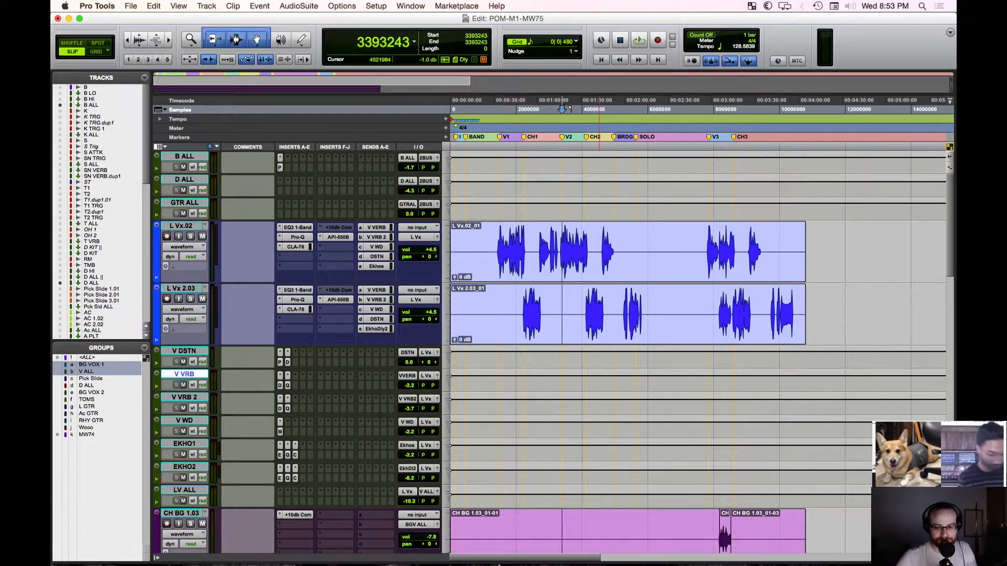
Step: Return to the paused YouTube microphone shootout in Chrome to view the singer's microphone setup, briefly unmuting the player and muting it again
{"action": "left_click", "coordinate": [568, 552]}
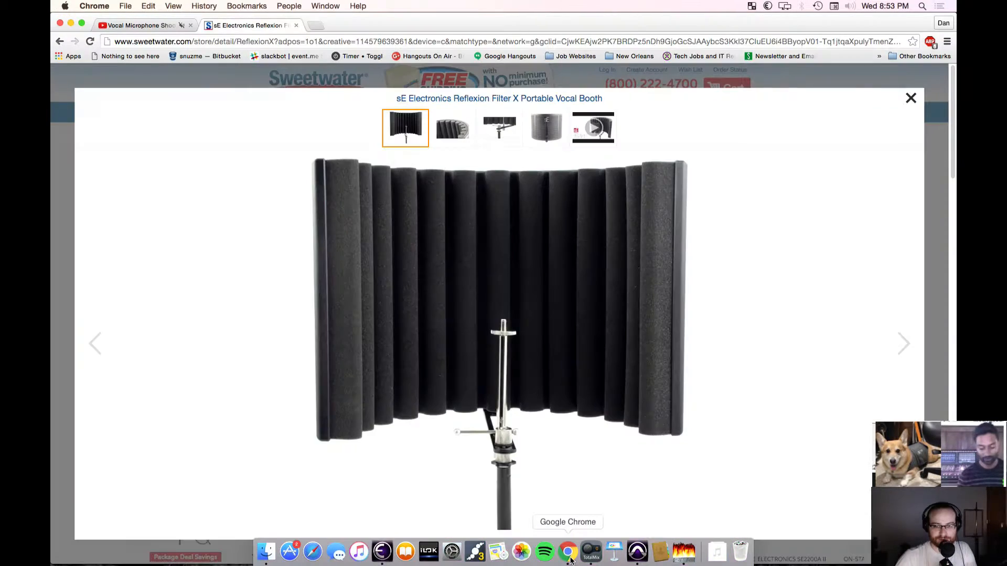
{"action": "left_click", "coordinate": [131, 25]}
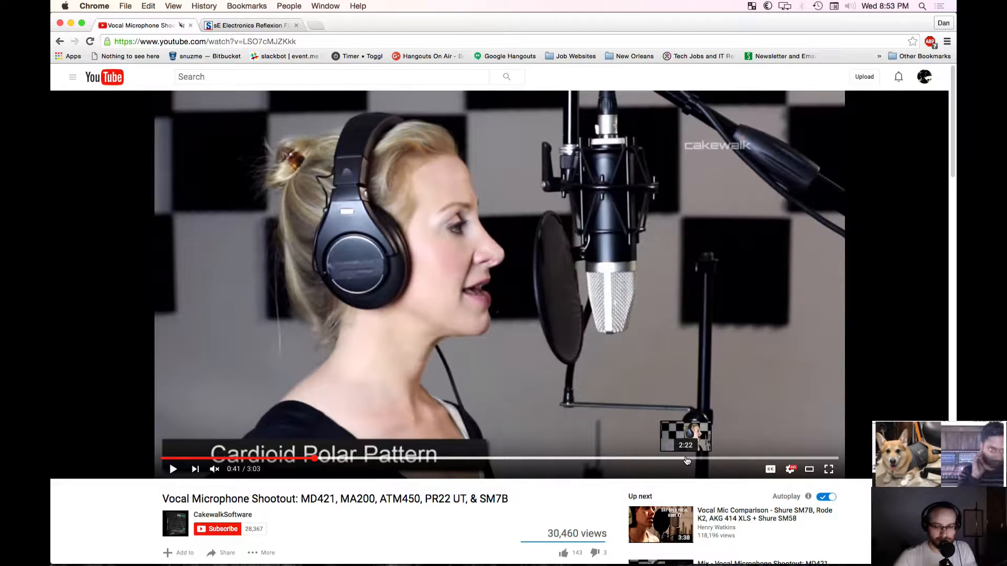
{"action": "scroll", "coordinate": [687, 460], "scroll_direction": "down", "scroll_amount": 1}
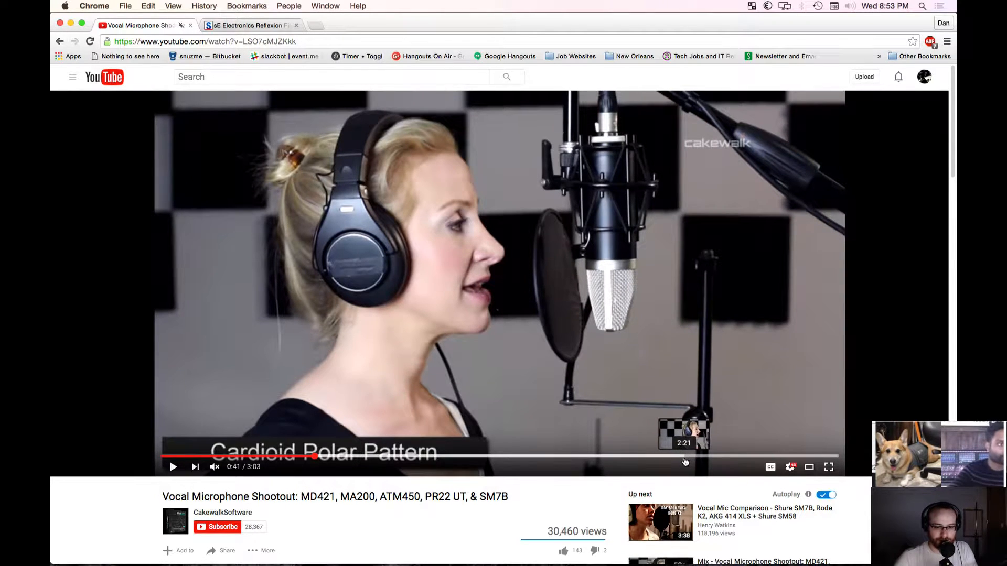
{"action": "scroll", "coordinate": [676, 465], "scroll_direction": "down", "scroll_amount": 1}
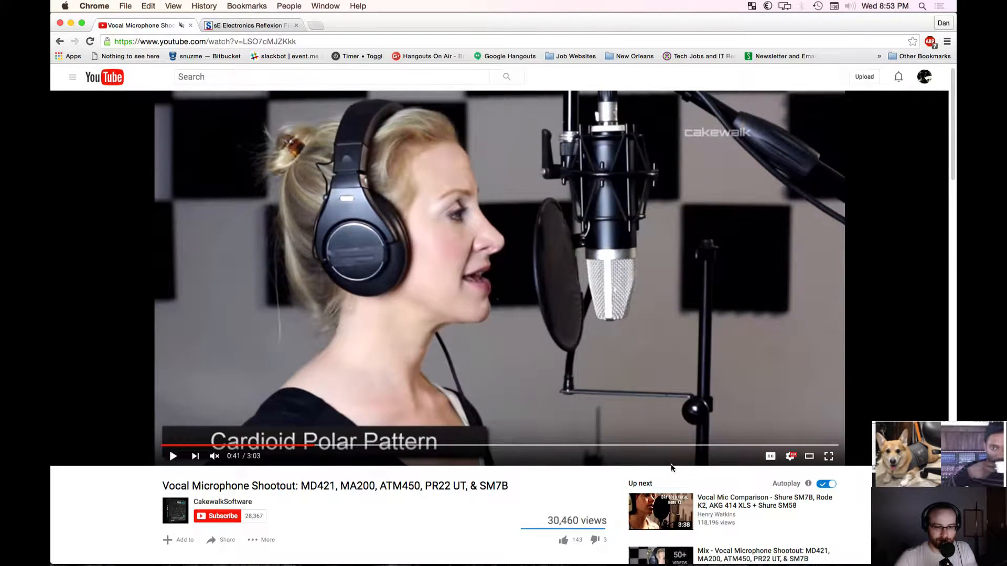
{"action": "scroll", "coordinate": [500, 451], "scroll_direction": "up", "scroll_amount": 1}
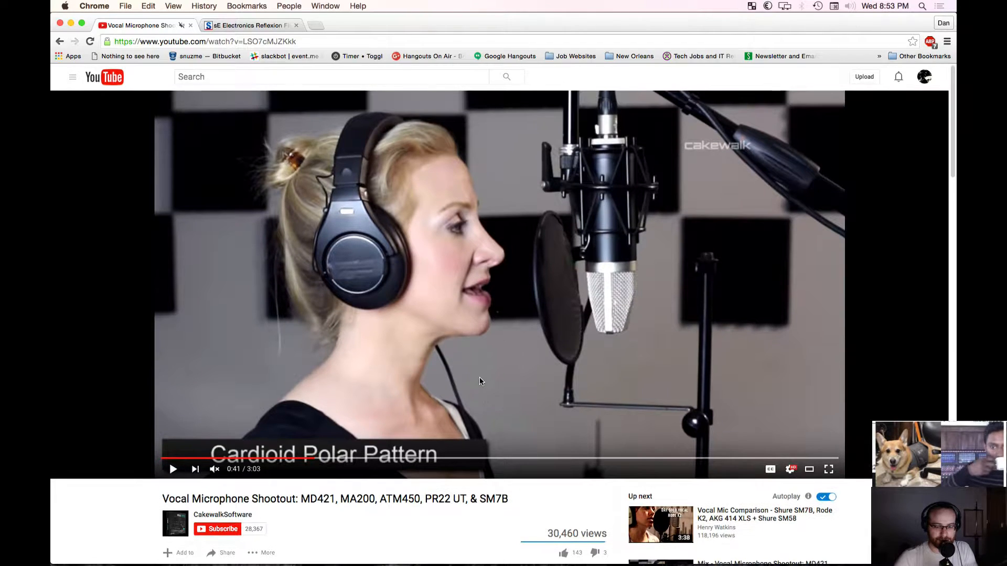
{"action": "left_click", "coordinate": [214, 470]}
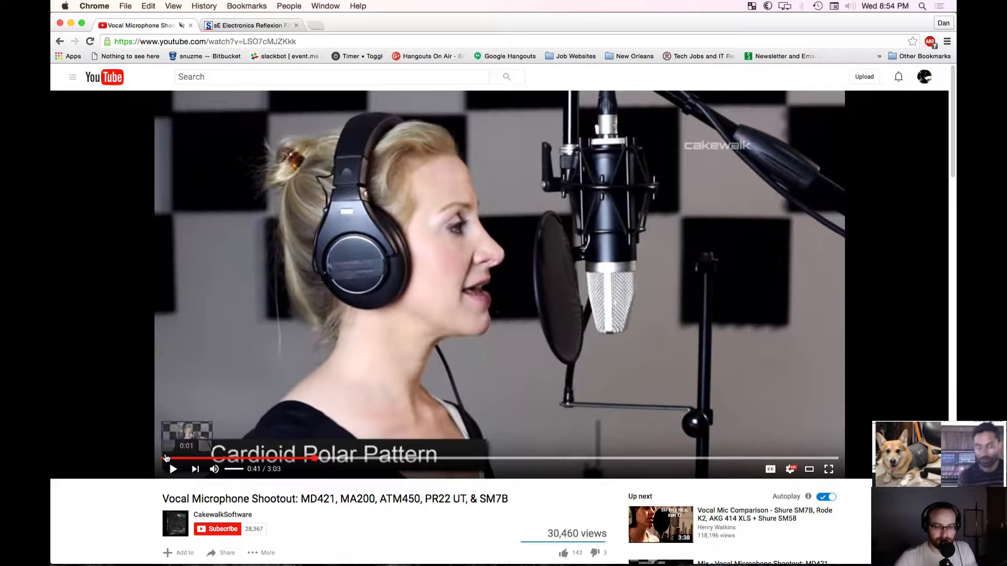
{"action": "left_click", "coordinate": [215, 469]}
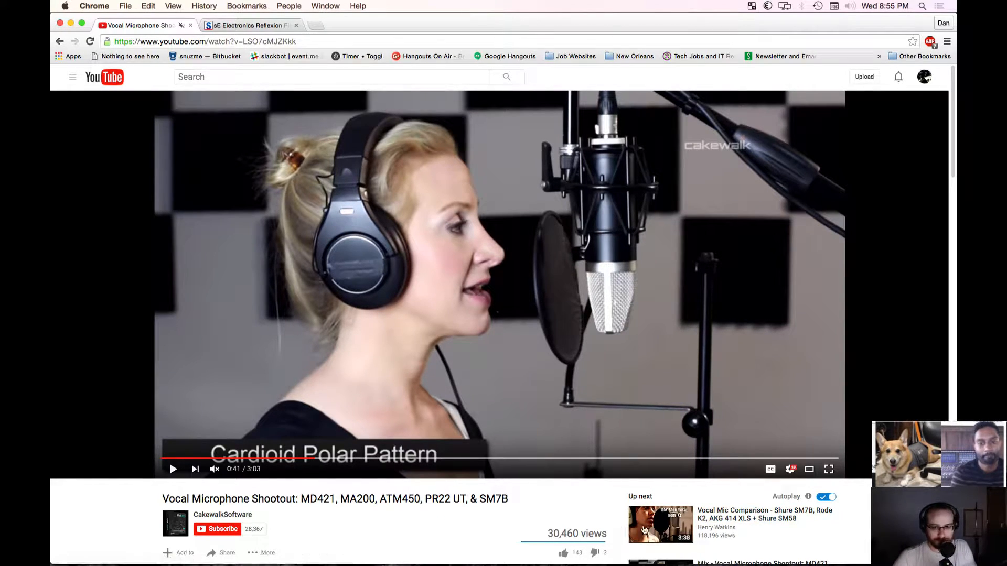
Step: Switch to Pro Tools, then bypass the EQ3 1-Band, Pro-Q and CLA-76 inserts and mute all sends on L Vx.02 and L Vx 2.03
{"action": "key", "text": "super+Tab"}
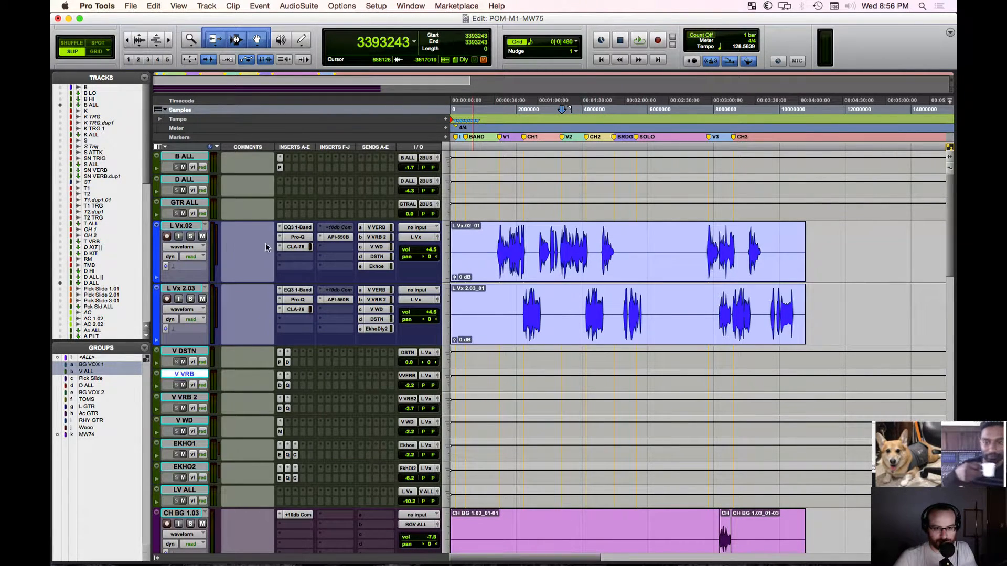
{"action": "left_click", "coordinate": [302, 227], "text": "shift+super"}
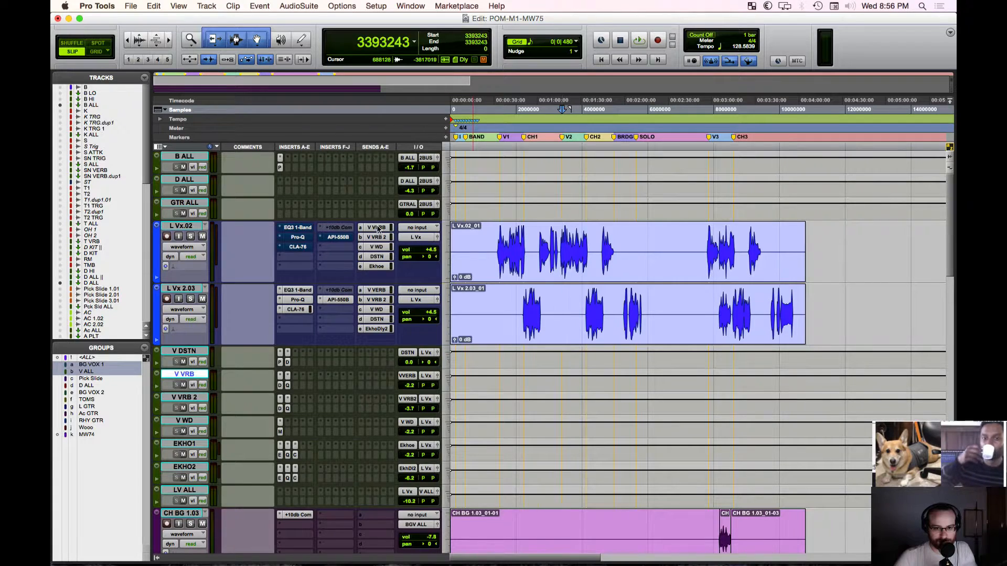
{"action": "left_click", "coordinate": [378, 227], "text": "shift+super"}
{"action": "left_click", "coordinate": [380, 293], "text": "shift+super"}
{"action": "left_click", "coordinate": [301, 294], "text": "shift+super"}
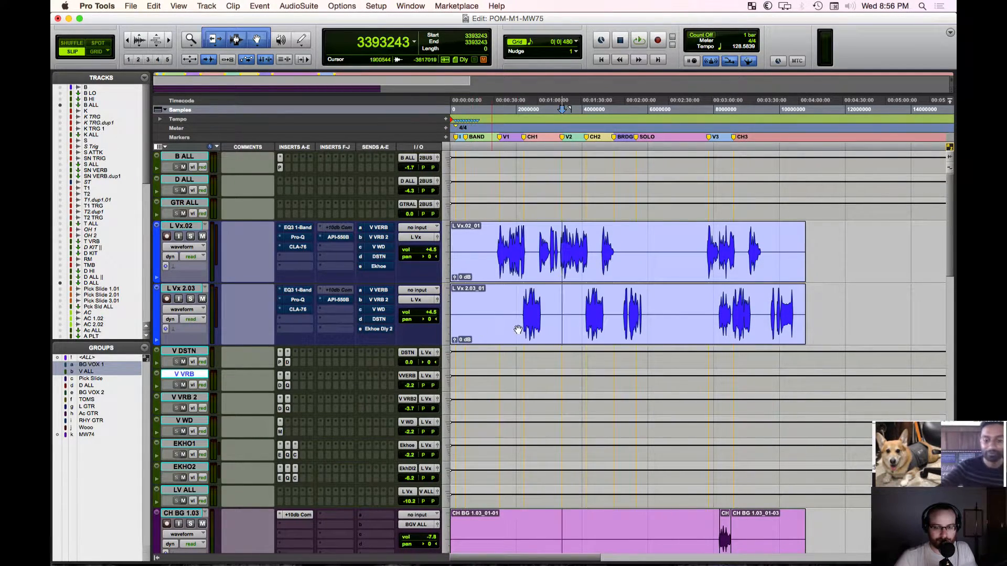
Step: Examine the L Vx.02 waveform closely from the start of verse 1 towards chorus 1
{"action": "left_click", "coordinate": [503, 244]}
{"action": "key", "text": "t"}
{"action": "key", "text": "t"}
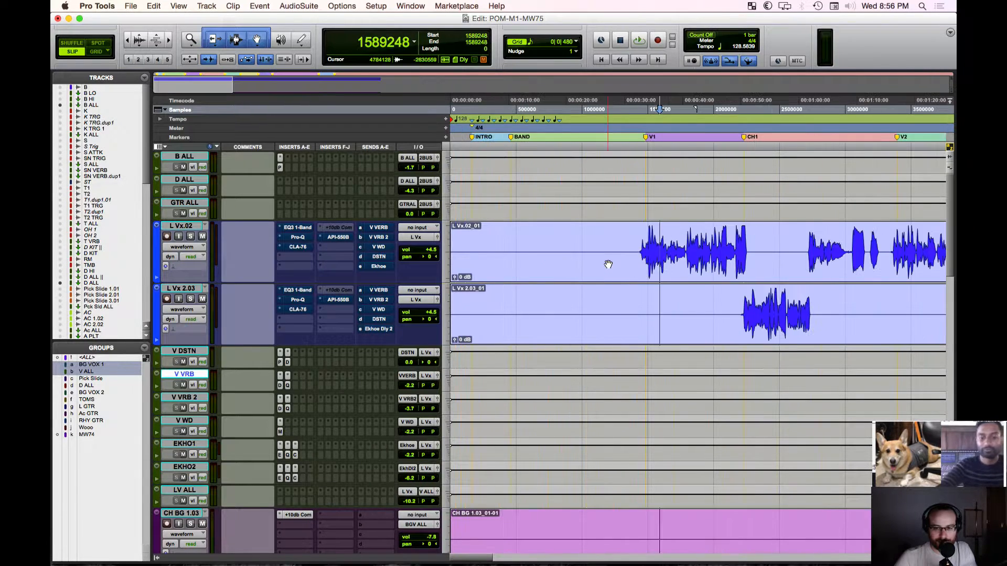
{"action": "scroll", "coordinate": [547, 297], "scroll_direction": "right", "scroll_amount": 10}
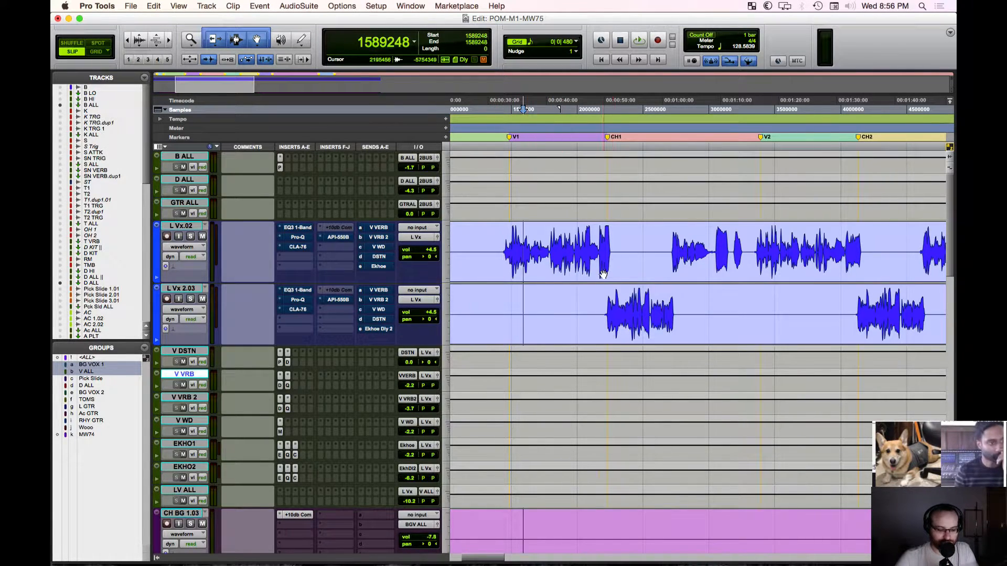
{"action": "key", "text": "super+bracketright"}
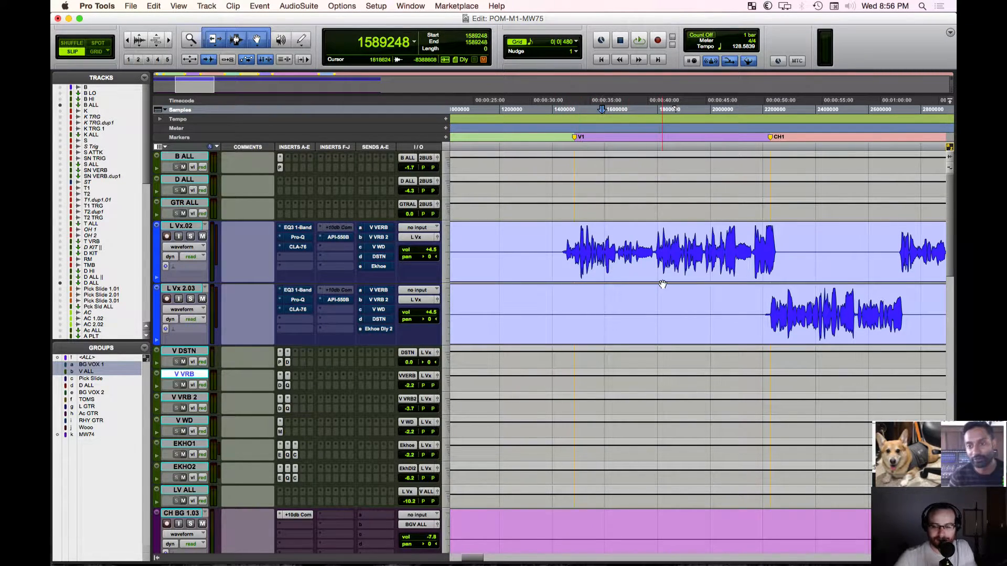
{"action": "key", "text": "super+bracketright"}
{"action": "key", "text": "super+bracketright"}
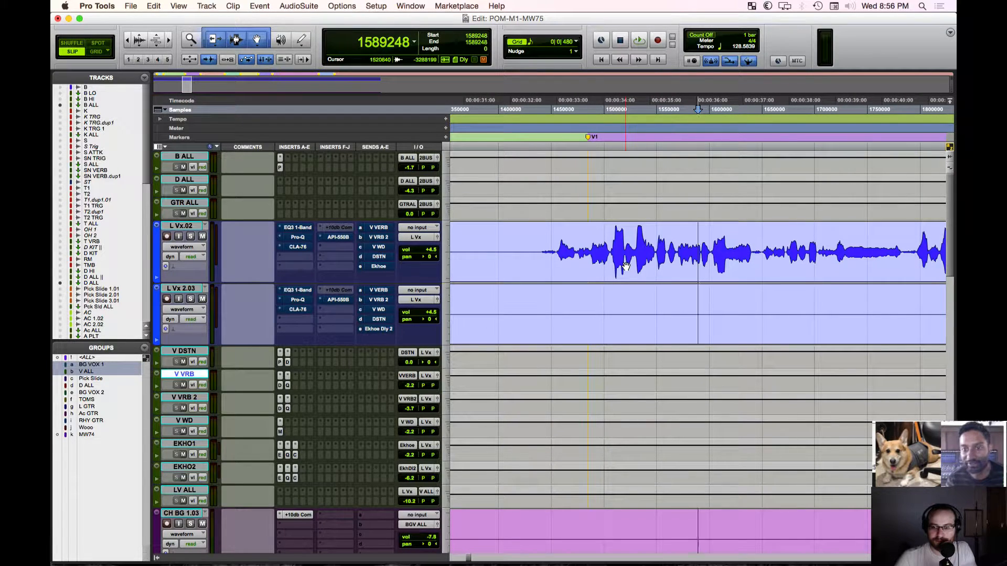
{"action": "key", "text": "r"}
{"action": "scroll", "coordinate": [626, 266], "scroll_direction": "right", "scroll_amount": 2}
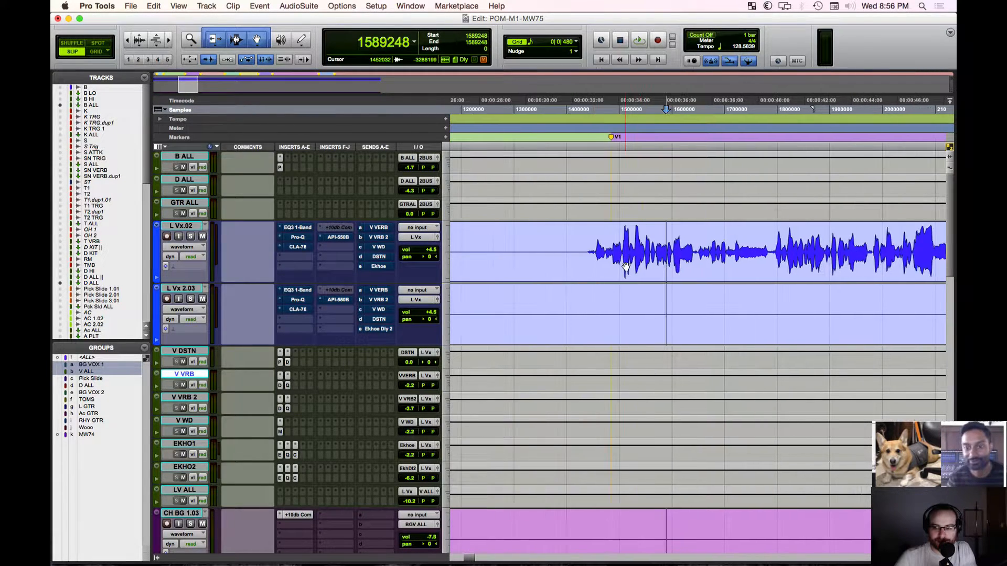
{"action": "scroll", "coordinate": [625, 267], "scroll_direction": "right", "scroll_amount": 3}
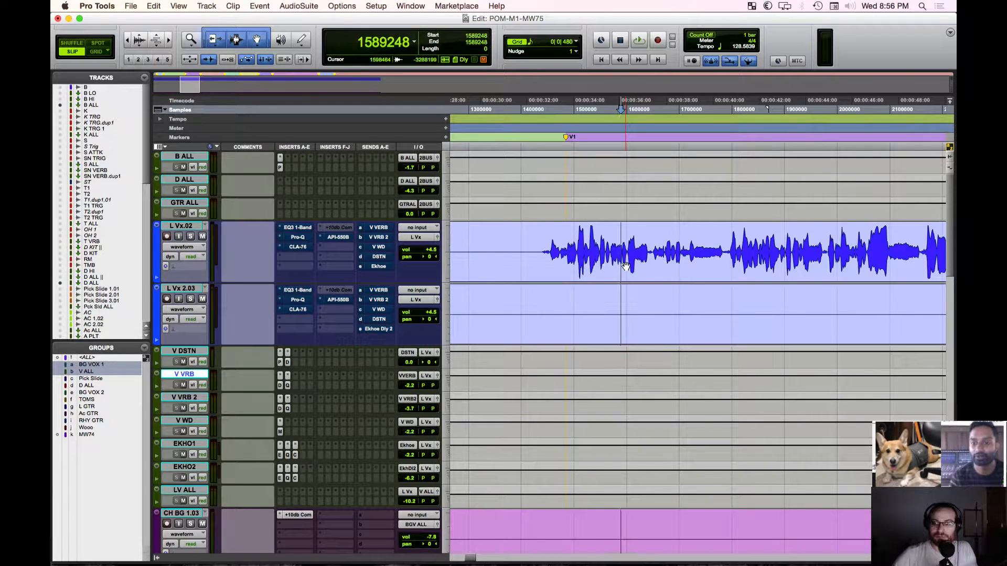
{"action": "key", "text": "r"}
{"action": "scroll", "coordinate": [547, 281], "scroll_direction": "right", "scroll_amount": 5}
Step: Place the edit cursor near the start of chorus 1 and enlarge both lead vocal tracks to jumbo height for a close view
{"action": "left_click", "coordinate": [632, 137]}
{"action": "key", "text": "t"}
{"action": "key", "text": "t"}
{"action": "key", "text": "t"}
{"action": "key", "text": "t"}
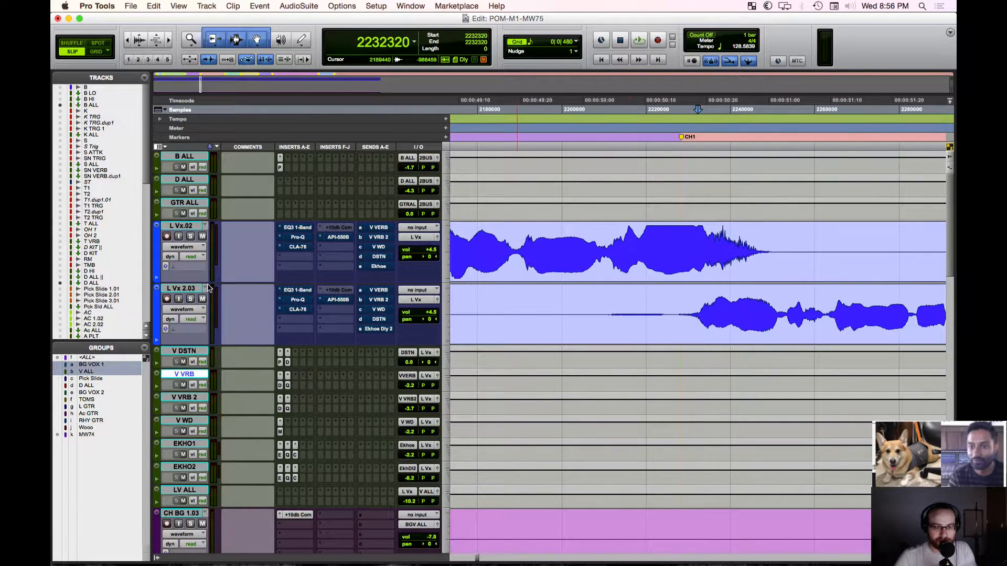
{"action": "left_click_drag", "start_coordinate": [206, 284], "coordinate": [209, 392]}
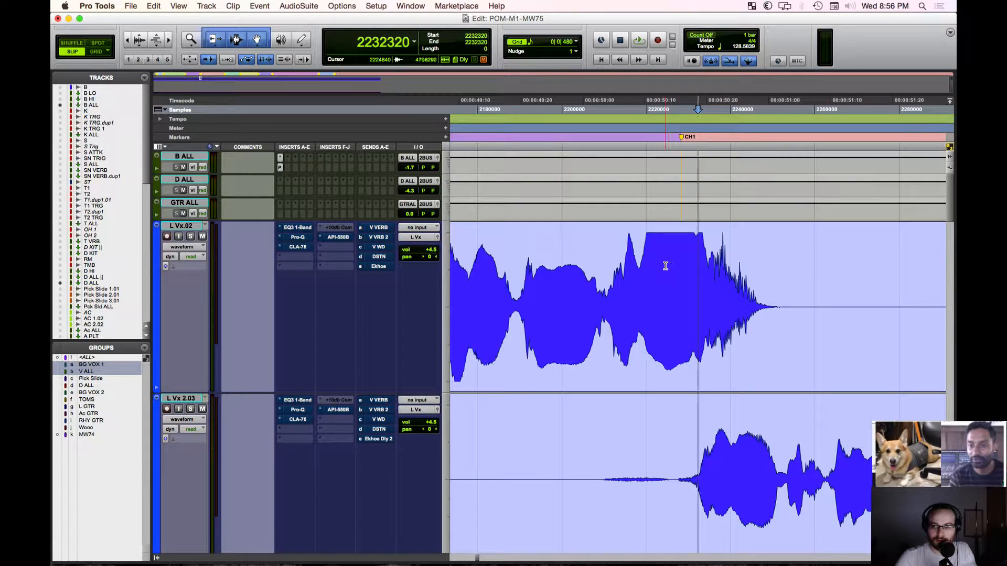
Step: Inspect the peaks of the L Vx.02 waveform just before chorus 1, down to a single wave cycle
{"action": "key", "text": "t"}
{"action": "key", "text": "t"}
{"action": "key", "text": "t"}
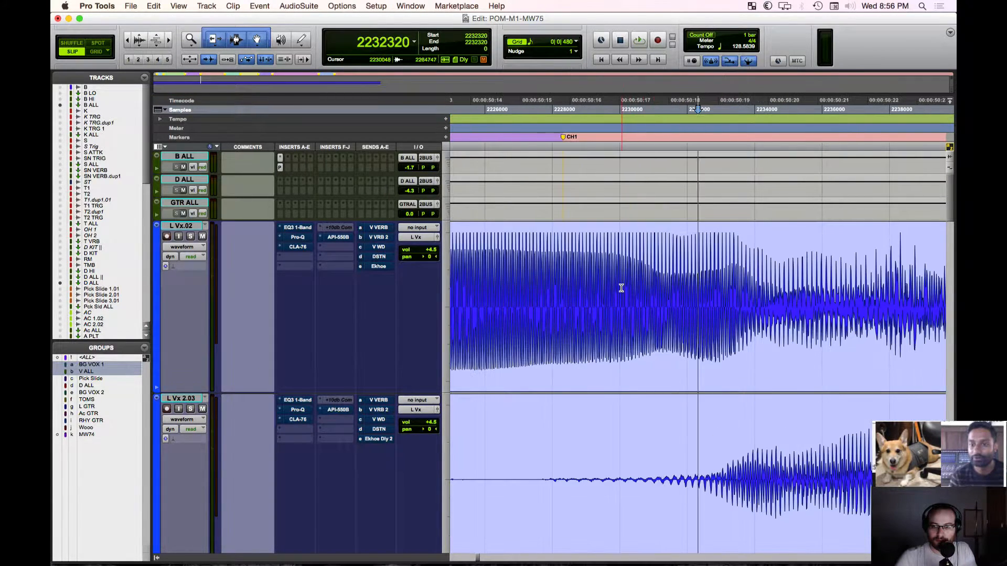
{"action": "scroll", "coordinate": [621, 288], "scroll_direction": "left", "scroll_amount": 5}
{"action": "key", "text": "t"}
{"action": "key", "text": "t"}
{"action": "key", "text": "t"}
{"action": "key", "text": "t"}
{"action": "key", "text": "t"}
{"action": "key", "text": "t"}
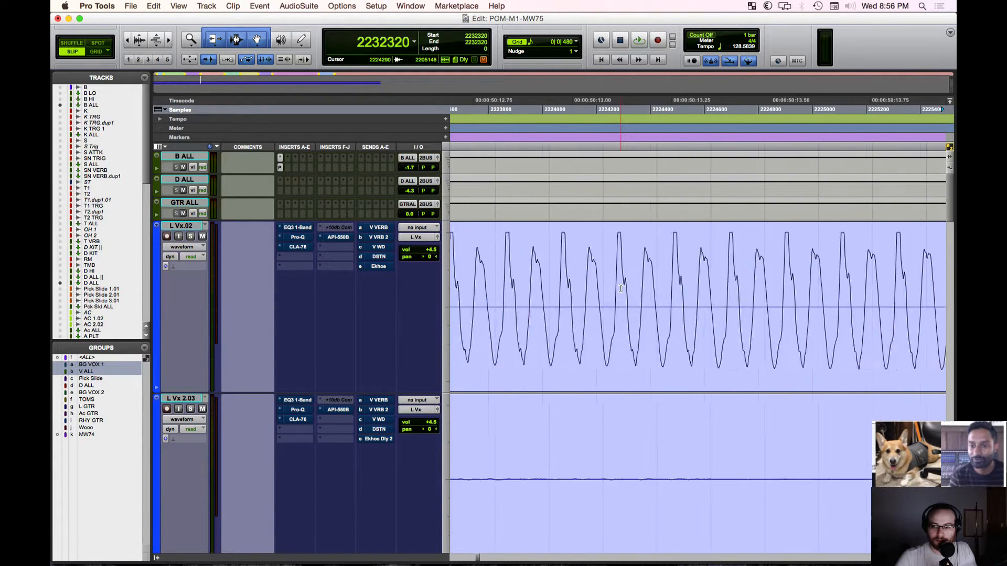
{"action": "key", "text": "t"}
{"action": "key", "text": "t"}
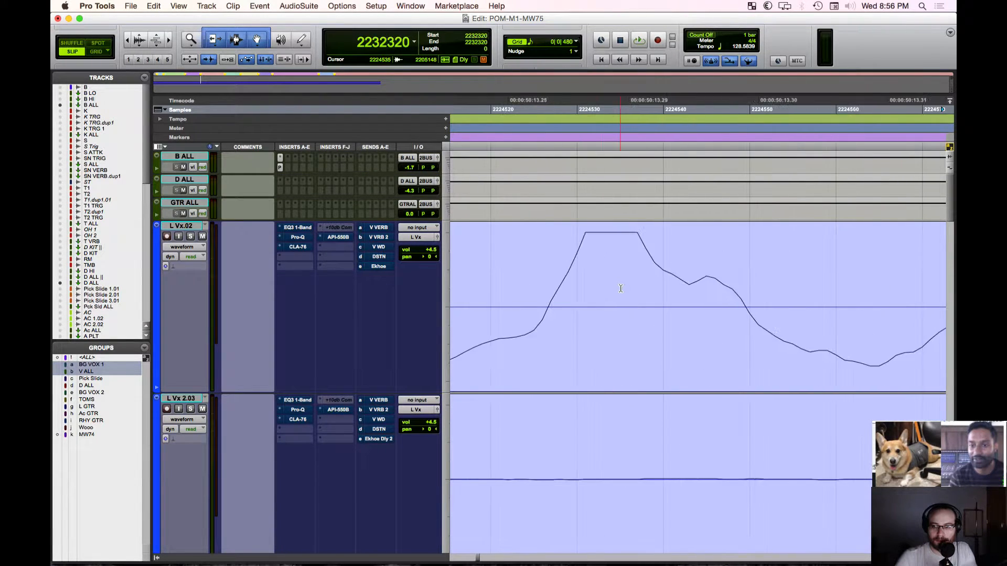
Step: Restore the view of the whole vocal arrangement and set the two lead vocal tracks to medium height
{"action": "key", "text": "r"}
{"action": "key", "text": "r"}
{"action": "key", "text": "r"}
{"action": "key", "text": "r"}
{"action": "key", "text": "r"}
{"action": "key", "text": "r"}
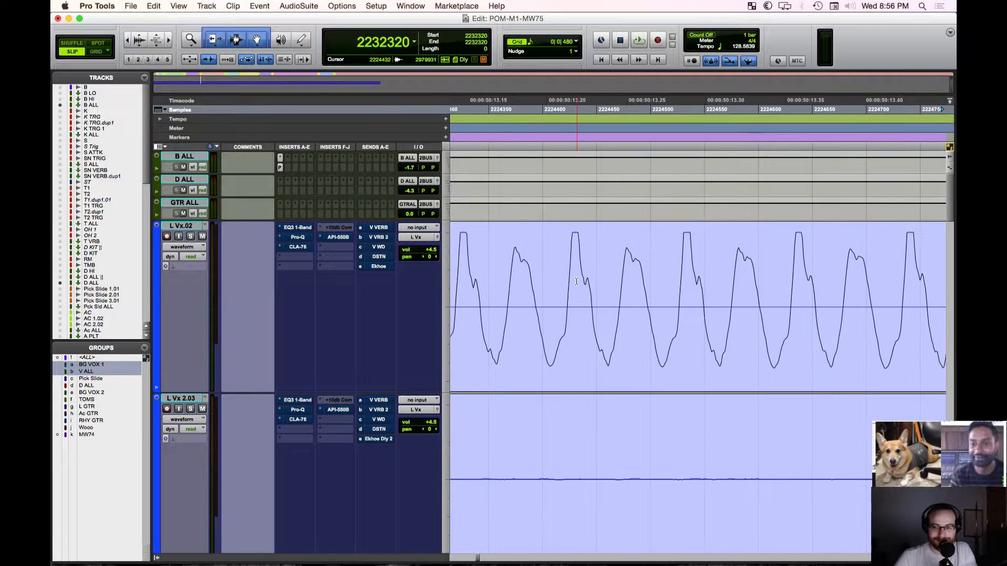
{"action": "key", "text": "r"}
{"action": "key", "text": "r"}
{"action": "key", "text": "r"}
{"action": "key", "text": "r"}
{"action": "key", "text": "r"}
{"action": "key", "text": "r"}
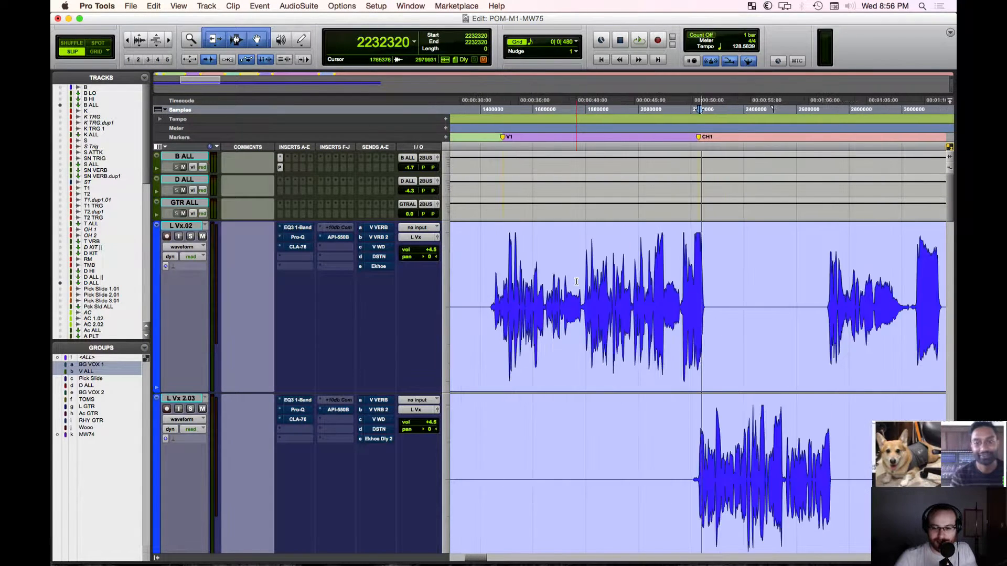
{"action": "left_click", "coordinate": [446, 263]}
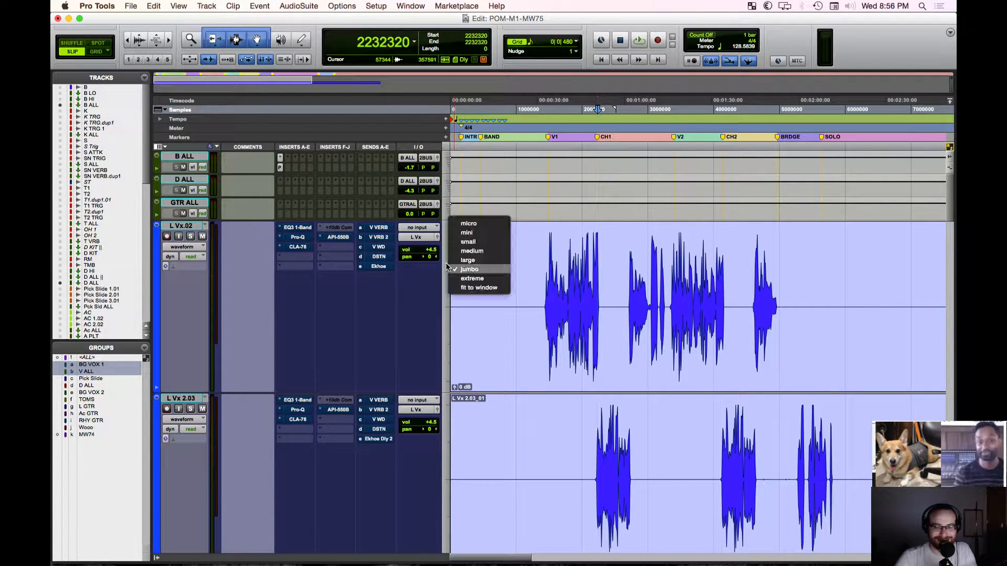
{"action": "left_click", "coordinate": [480, 252]}
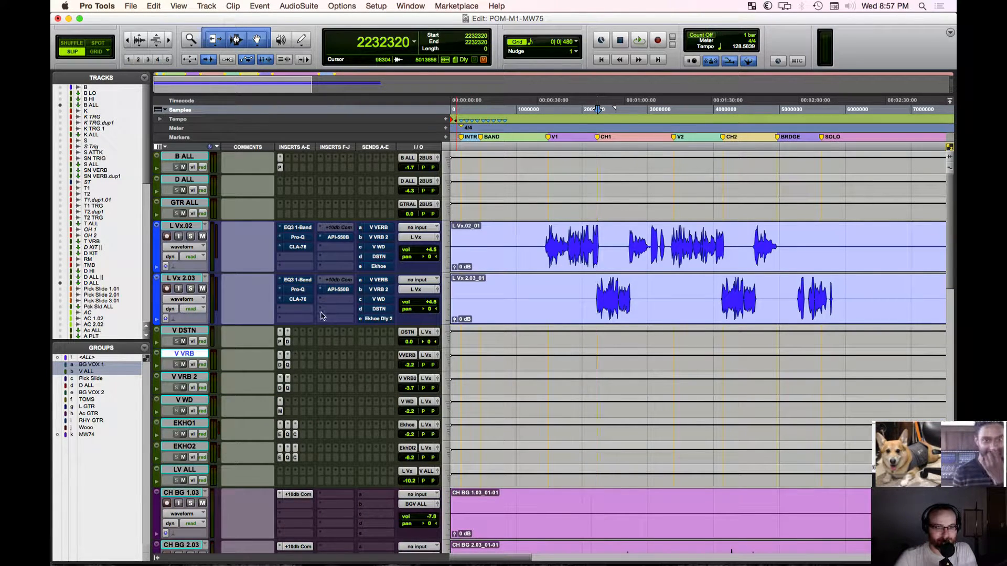
Step: Place the edit cursor just before the first verse 1 phrase on L Vx.02 and examine the lead vocals up to chorus 1
{"action": "left_click", "coordinate": [544, 239]}
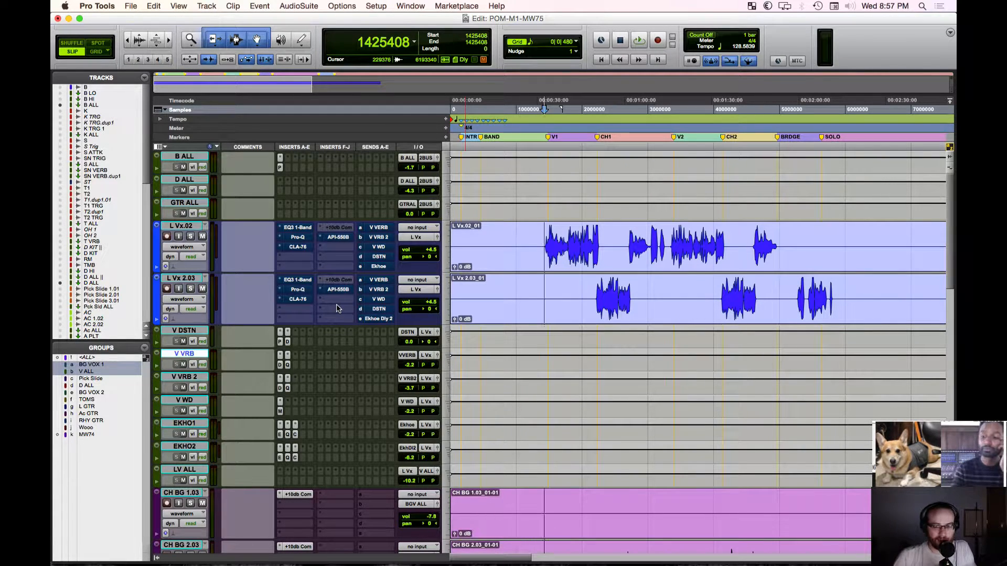
{"action": "key", "text": "t"}
{"action": "key", "text": "t"}
{"action": "key", "text": "t"}
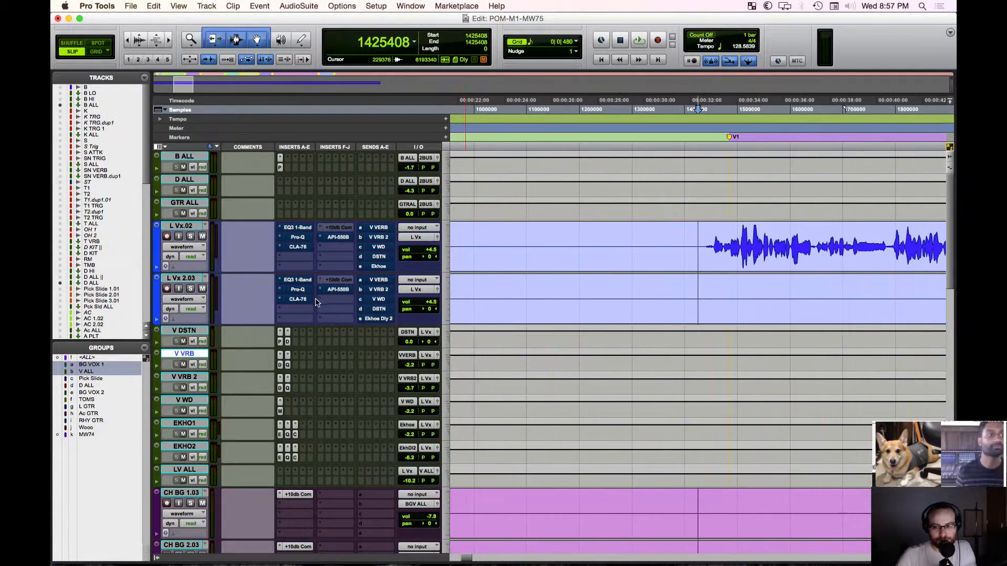
{"action": "scroll", "coordinate": [445, 279], "scroll_direction": "right", "scroll_amount": 6}
{"action": "scroll", "coordinate": [448, 281], "scroll_direction": "left", "scroll_amount": 2}
{"action": "scroll", "coordinate": [446, 280], "scroll_direction": "down", "scroll_amount": 1}
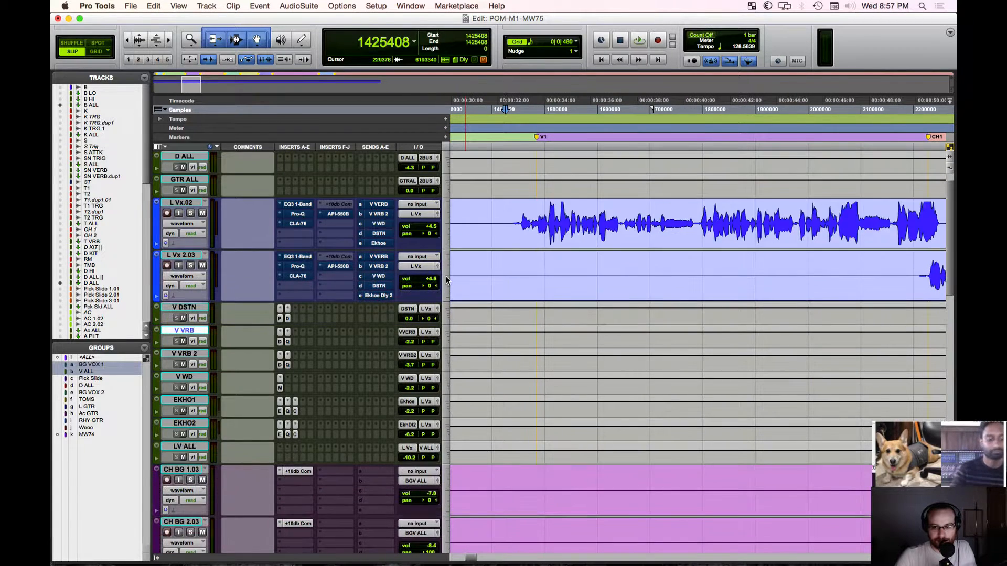
{"action": "scroll", "coordinate": [447, 280], "scroll_direction": "left", "scroll_amount": 2}
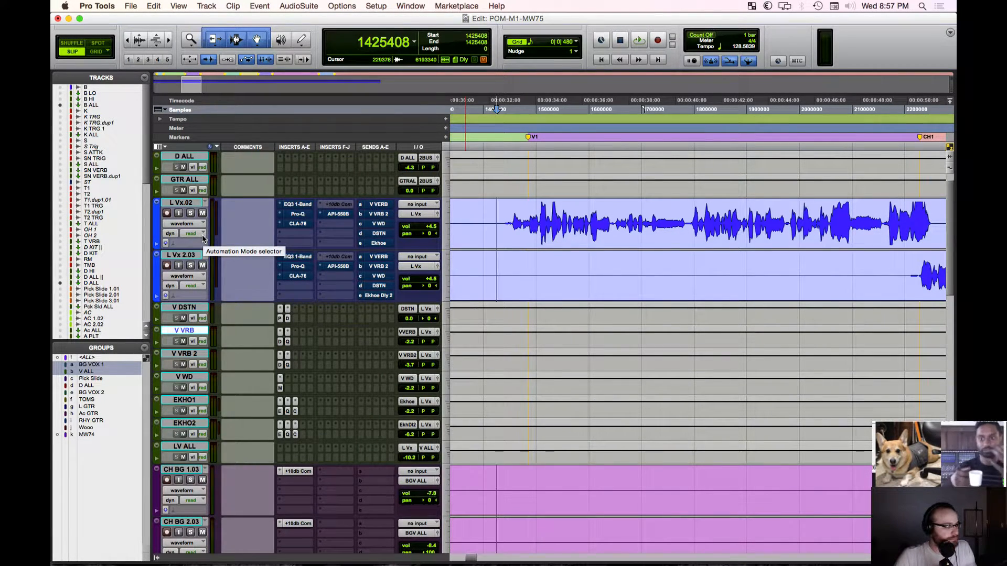
Step: Highlight the vocal passage at the verse 1 to chorus 1 transition, then place the edit cursor at verse 1's first loud peak
{"action": "scroll", "coordinate": [202, 239], "scroll_direction": "right", "scroll_amount": 1}
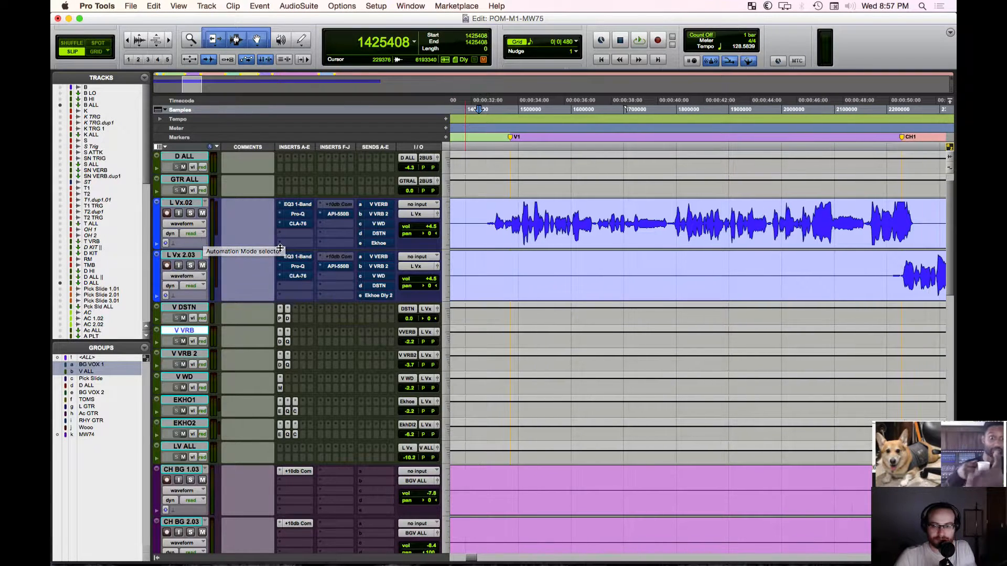
{"action": "scroll", "coordinate": [464, 251], "scroll_direction": "right", "scroll_amount": 1}
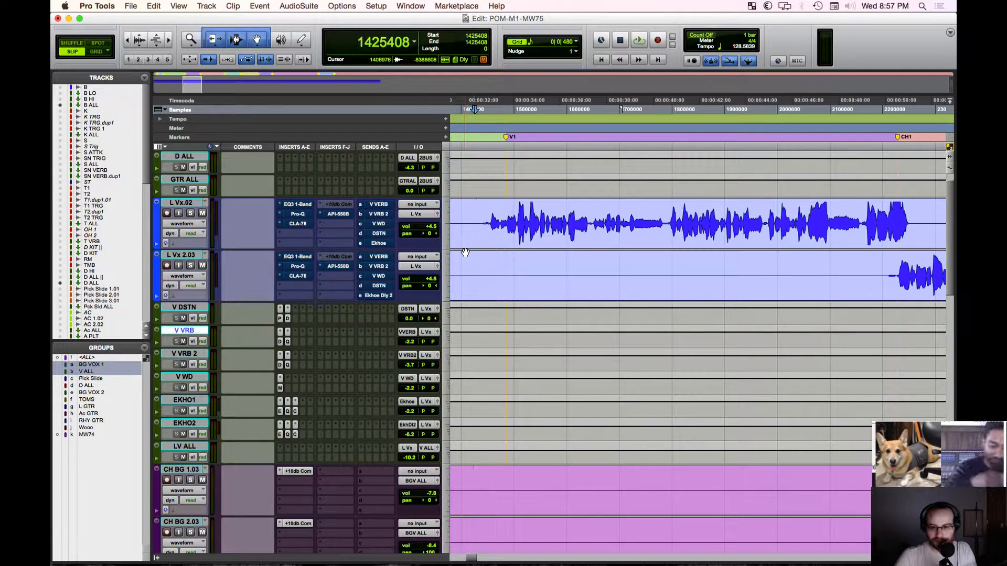
{"action": "left_click", "coordinate": [490, 219]}
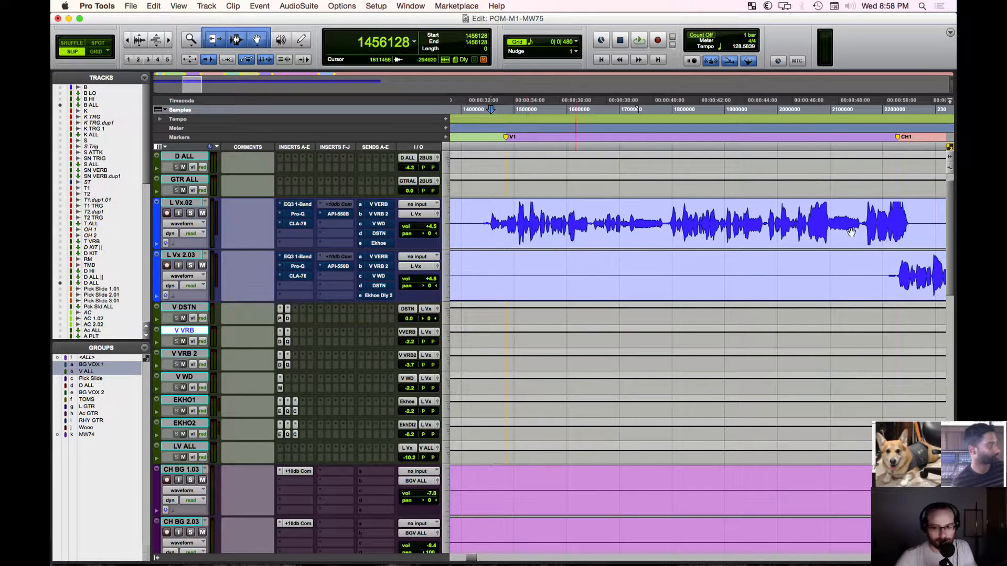
{"action": "left_click_drag", "start_coordinate": [913, 218], "coordinate": [891, 221]}
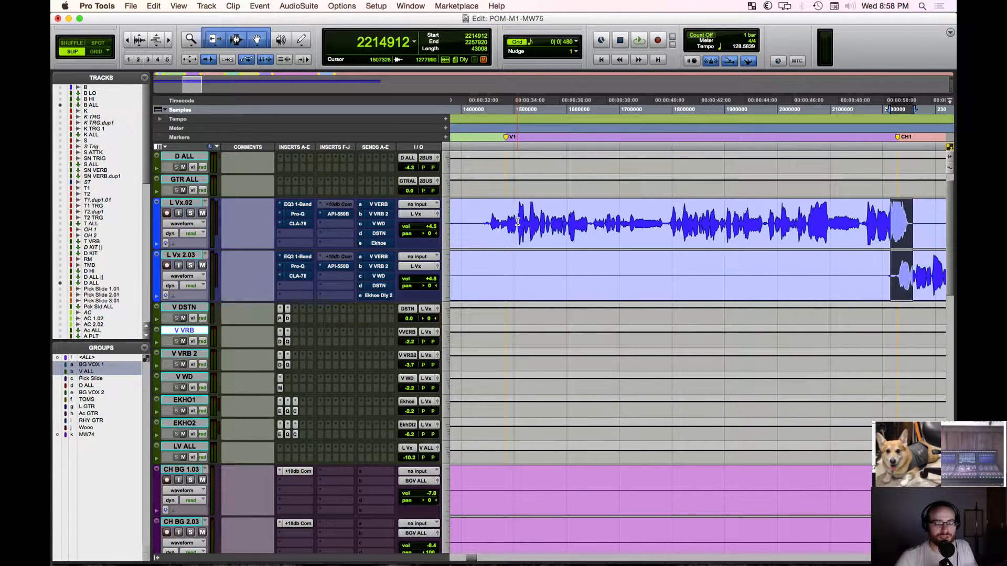
{"action": "left_click", "coordinate": [518, 221]}
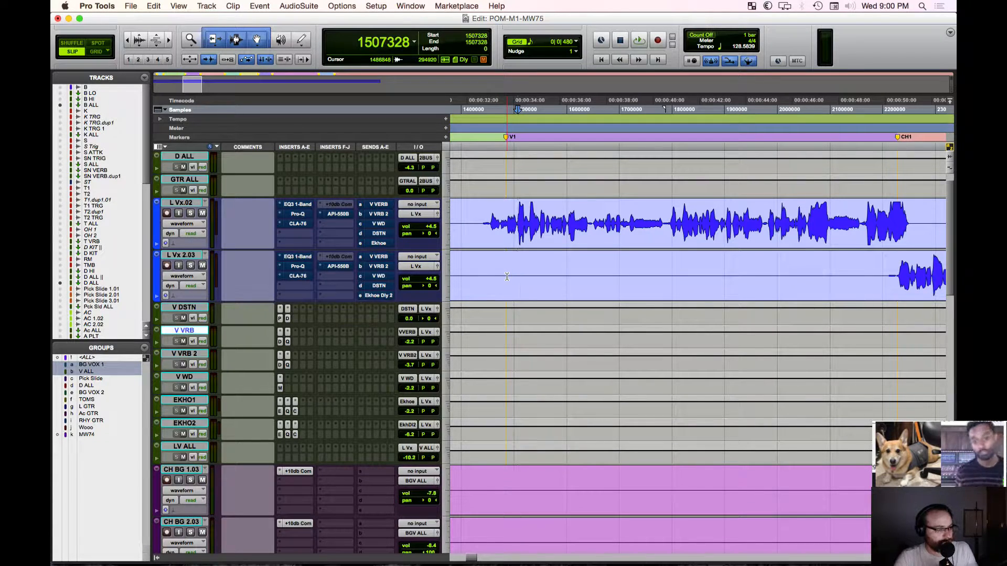
Step: Examine the lead vocal, background vocal and master channel strips in the Mix window, and return to the Edit window
{"action": "key", "text": "super+equal"}
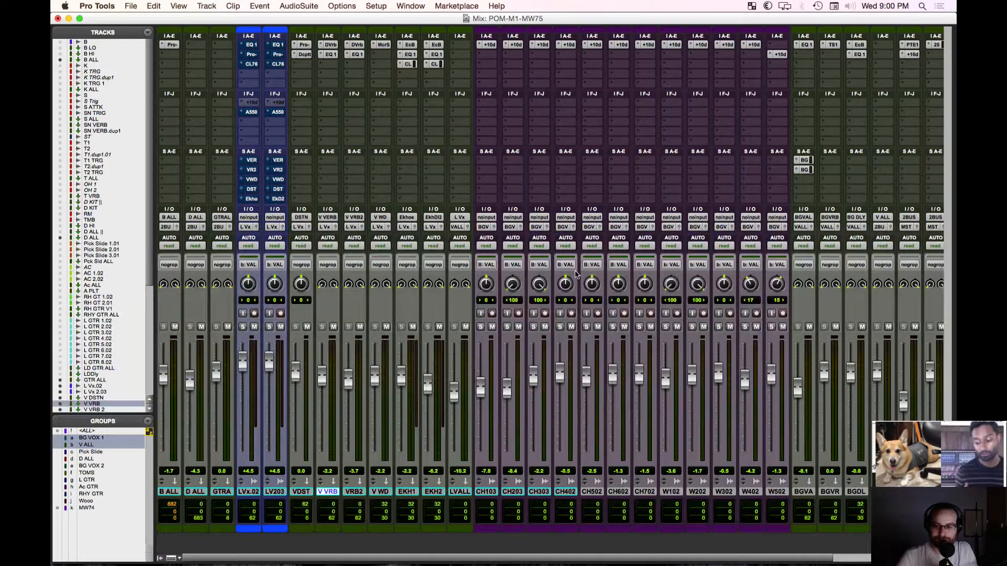
{"action": "scroll", "coordinate": [744, 253], "scroll_direction": "right", "scroll_amount": 5}
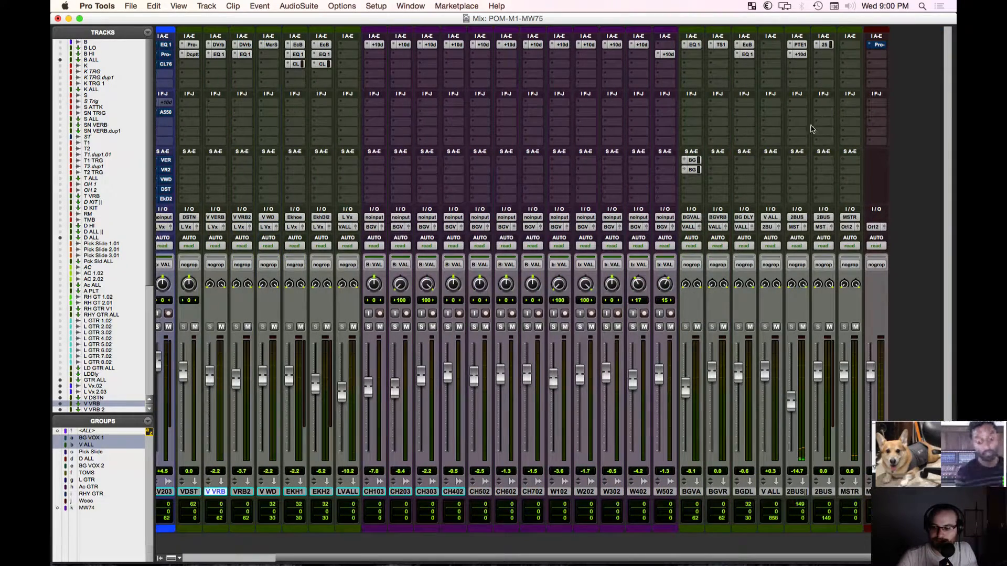
{"action": "scroll", "coordinate": [791, 160], "scroll_direction": "left", "scroll_amount": 2}
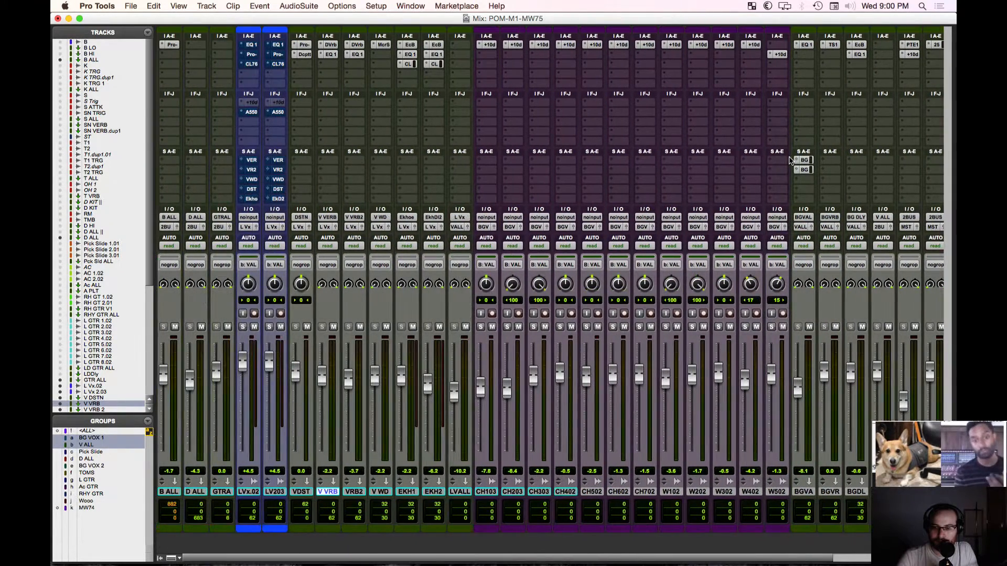
{"action": "key", "text": "super+equal"}
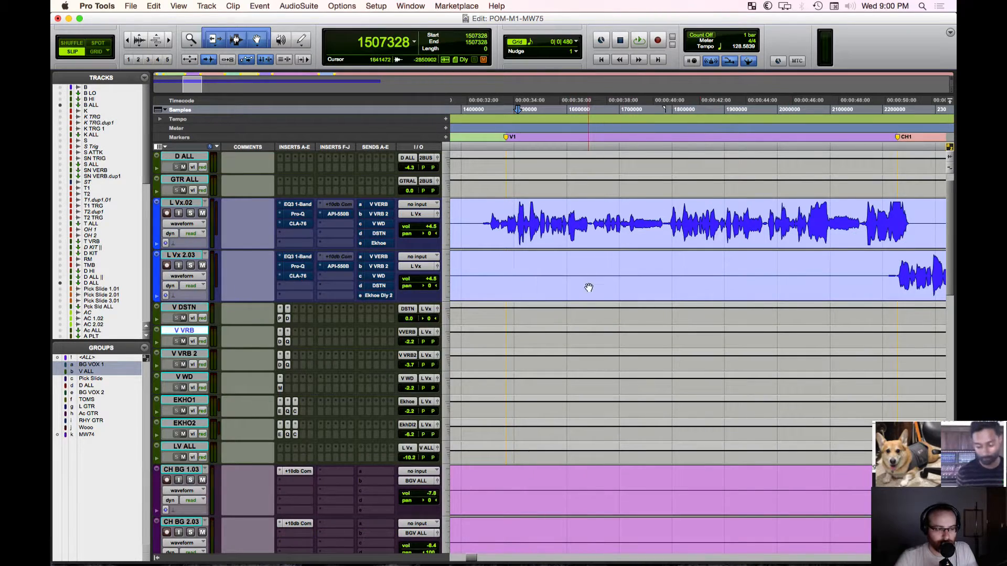
{"action": "key", "text": "super+equal"}
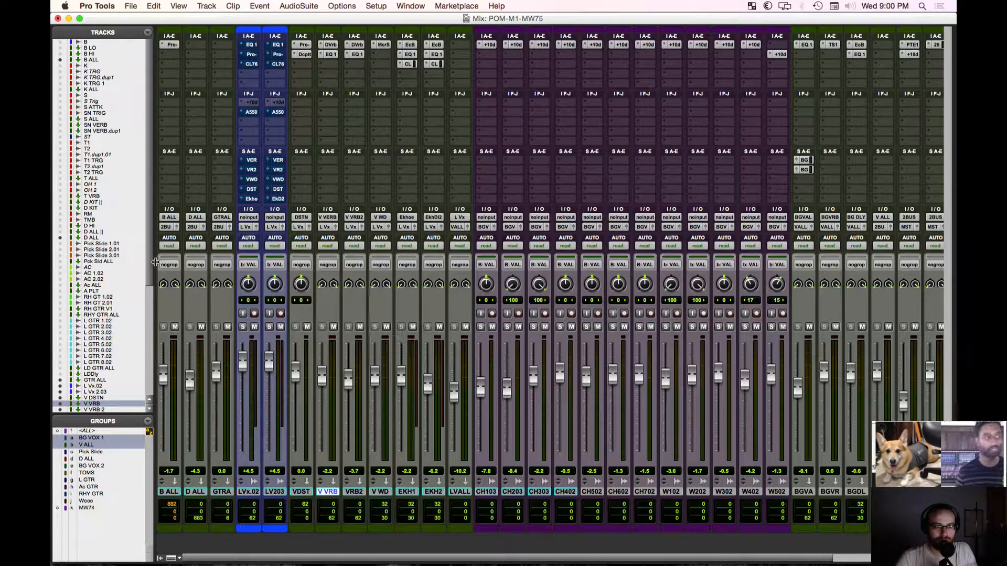
{"action": "key", "text": "super+equal"}
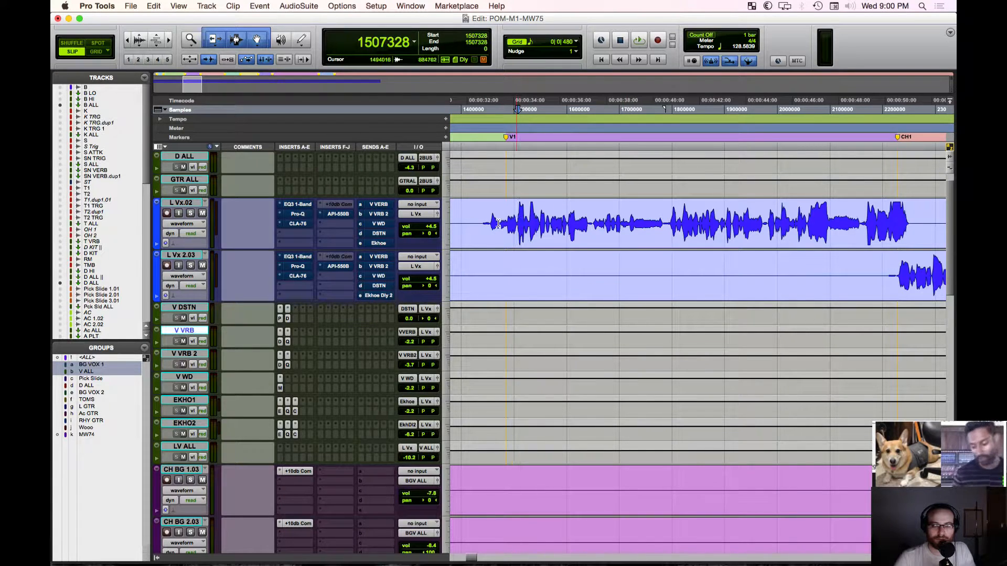
Step: Suspend all track groups and solo only the two lead vocal tracks, L Vx.02 and L Vx 2.03
{"action": "left_click", "coordinate": [191, 214]}
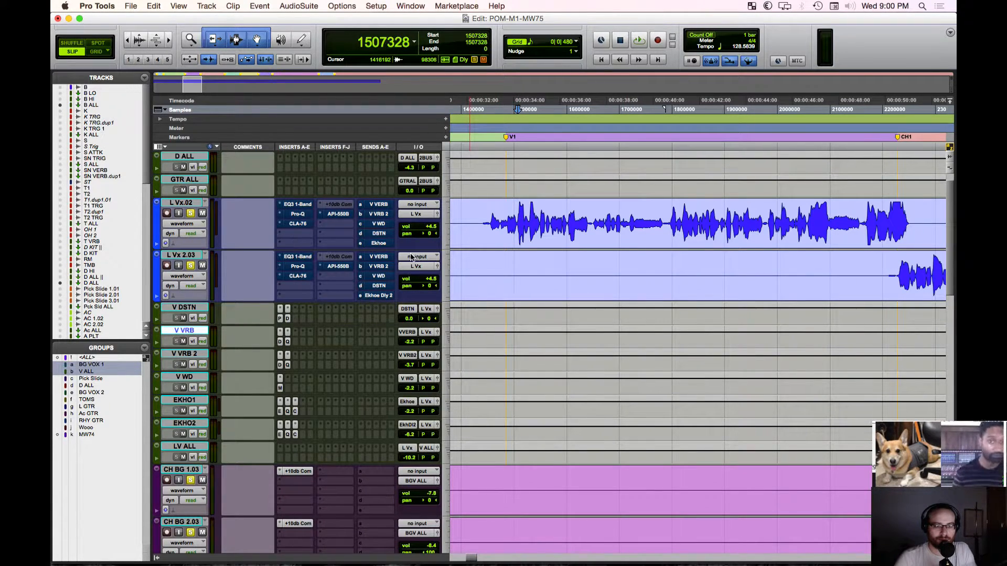
{"action": "left_click", "coordinate": [191, 266]}
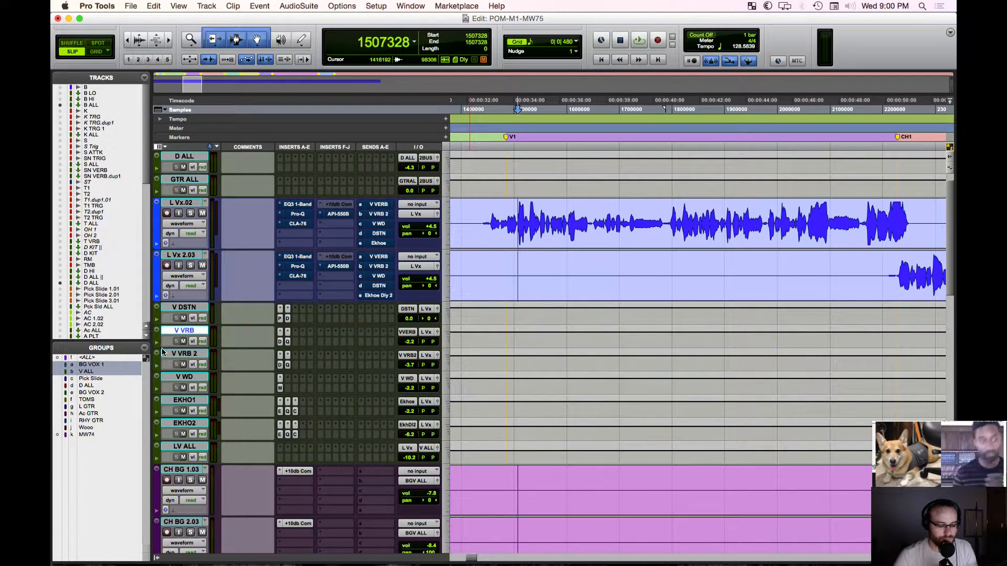
{"action": "key", "text": "super+shift+g"}
{"action": "left_click", "coordinate": [191, 213]}
{"action": "left_click", "coordinate": [191, 266]}
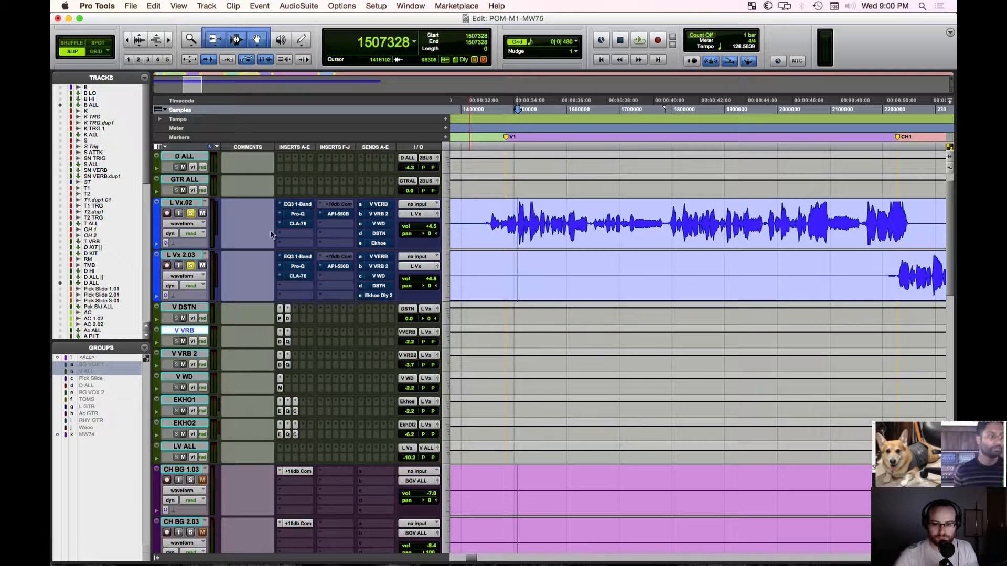
Step: Switch to Chrome to show the paused Vocal Microphone Shootout video, and return to Pro Tools
{"action": "mouse_move", "coordinate": [584, 564]}
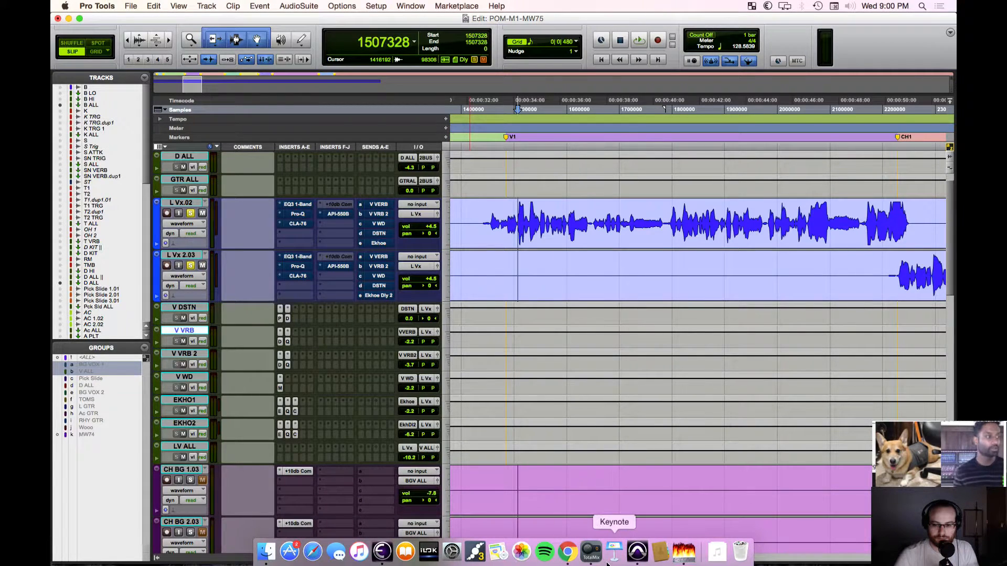
{"action": "left_click", "coordinate": [567, 560]}
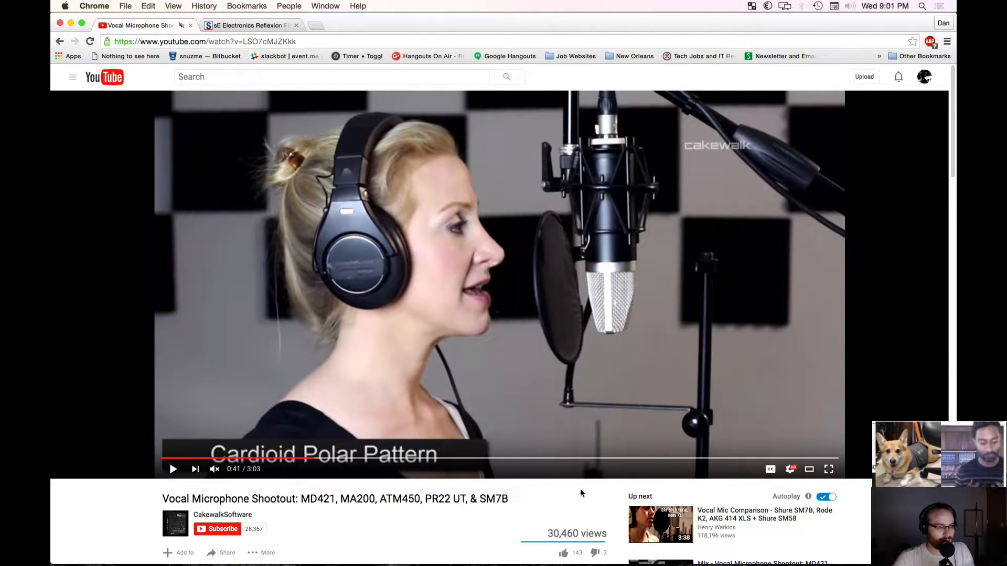
{"action": "key", "text": "super+Tab"}
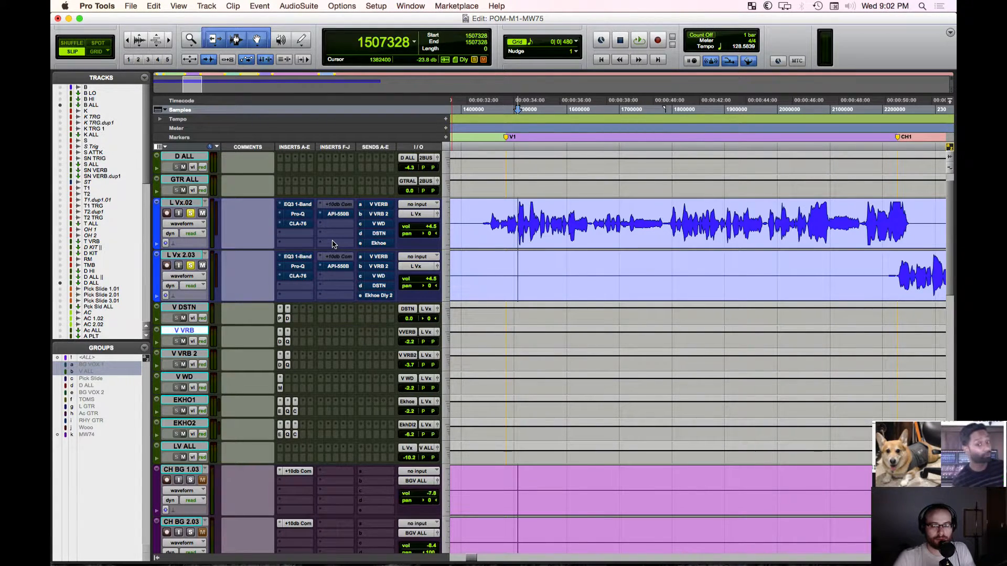
Step: View the lead vocals from verse 1 to chorus 2, and briefly show the microphone video in Chrome again
{"action": "key", "text": "r"}
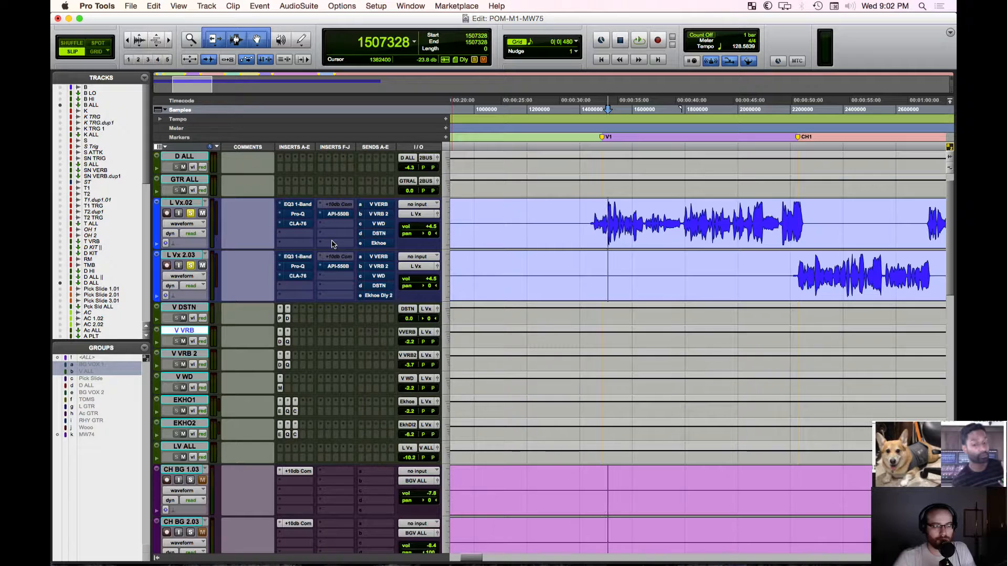
{"action": "key", "text": "r"}
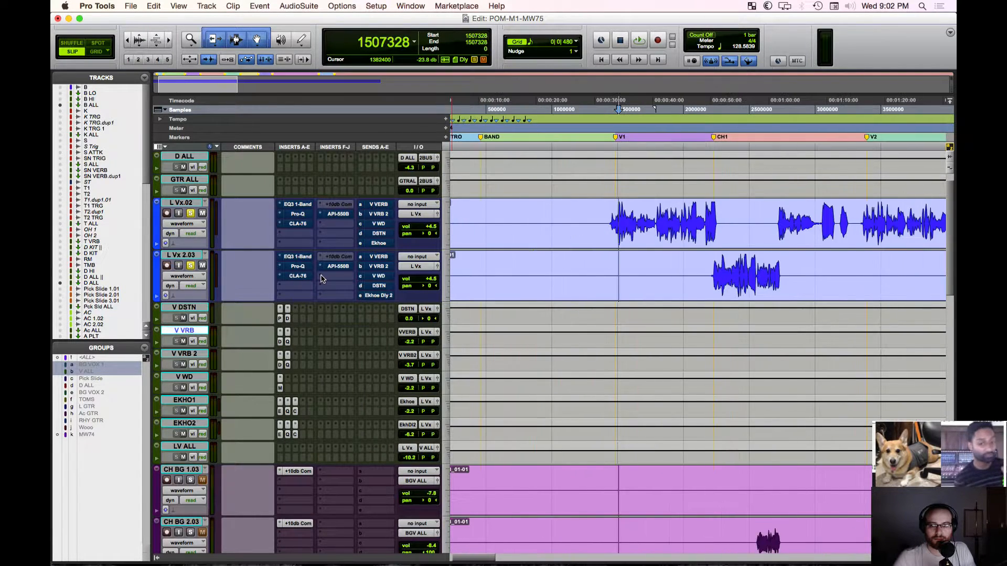
{"action": "scroll", "coordinate": [321, 278], "scroll_direction": "right", "scroll_amount": 2}
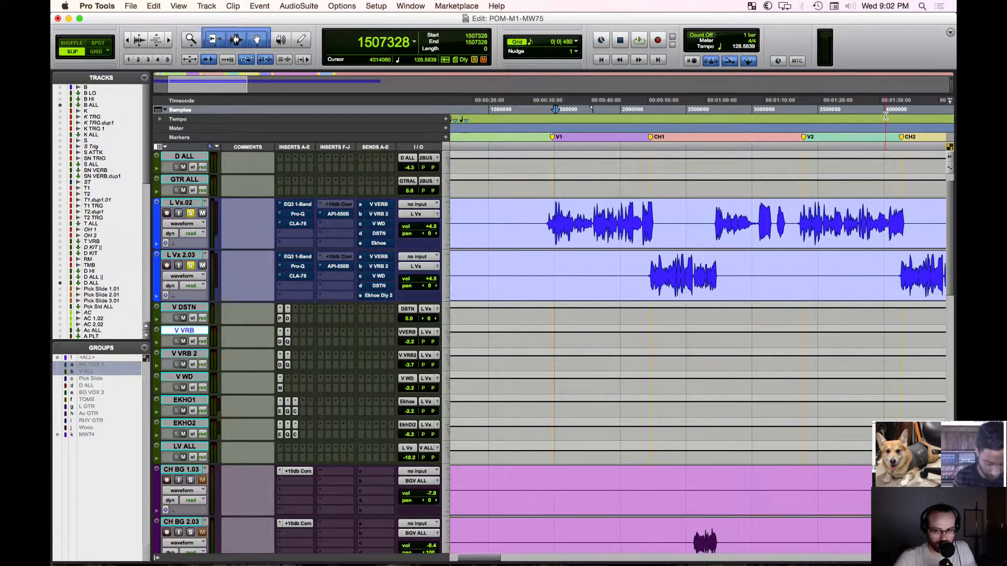
{"action": "key", "text": "super+Tab"}
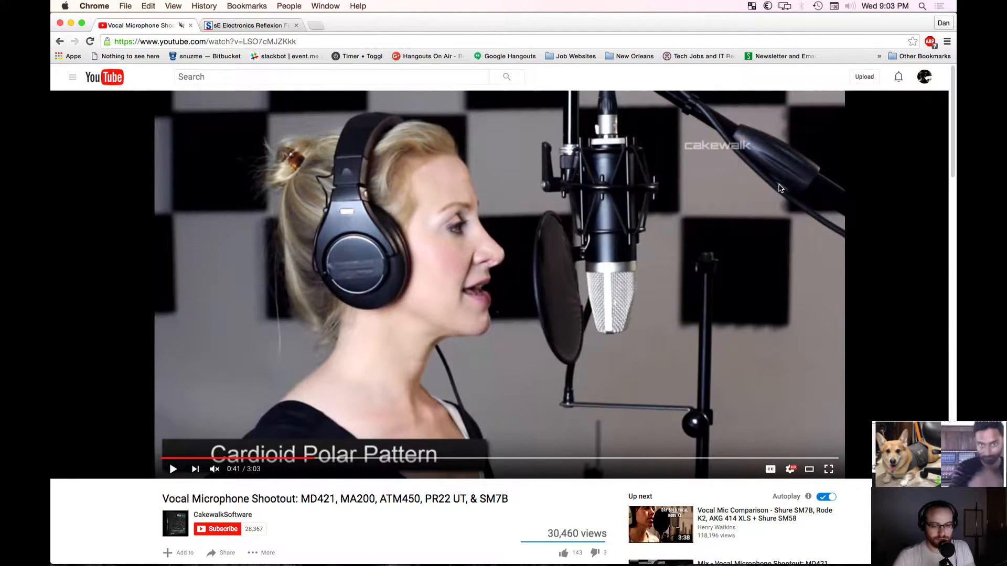
{"action": "key", "text": "super+Tab"}
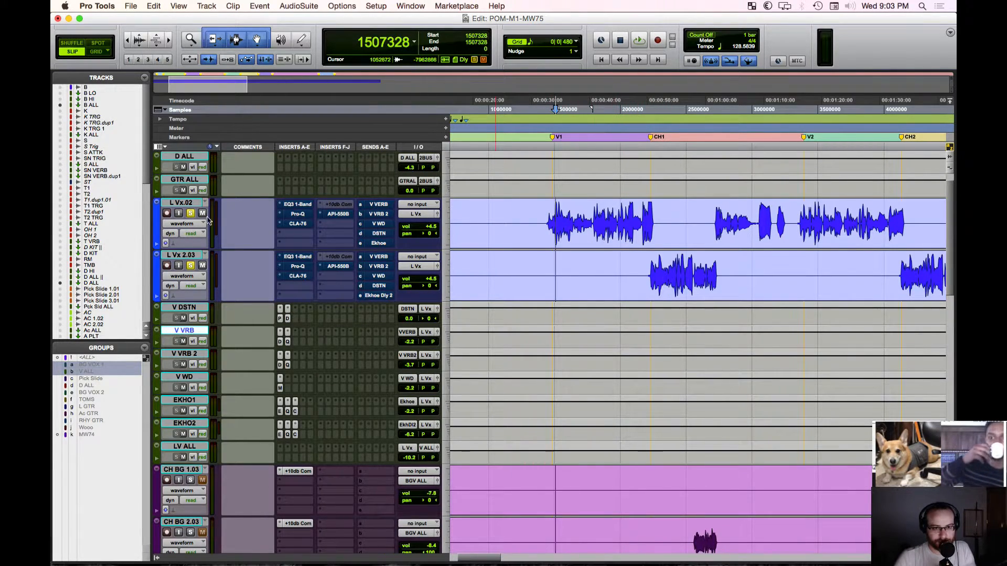
Step: Select both lead vocal tracks, increase their height by one size, and look over their waveforms from verse 1 to the bridge
{"action": "left_click", "coordinate": [183, 203]}
{"action": "left_click", "coordinate": [191, 255], "text": "shift"}
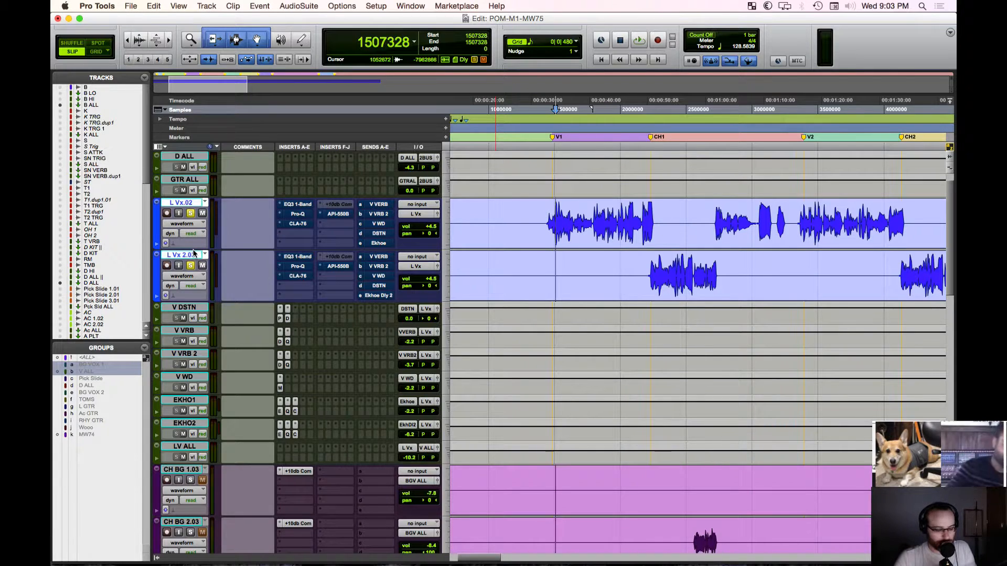
{"action": "key", "text": "ctrl+Up"}
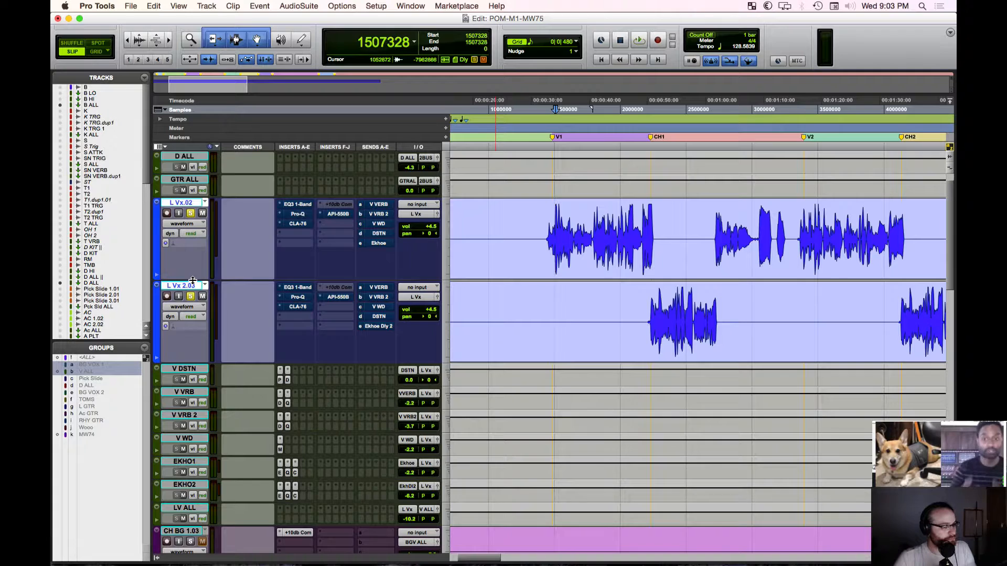
{"action": "scroll", "coordinate": [415, 270], "scroll_direction": "right", "scroll_amount": 3}
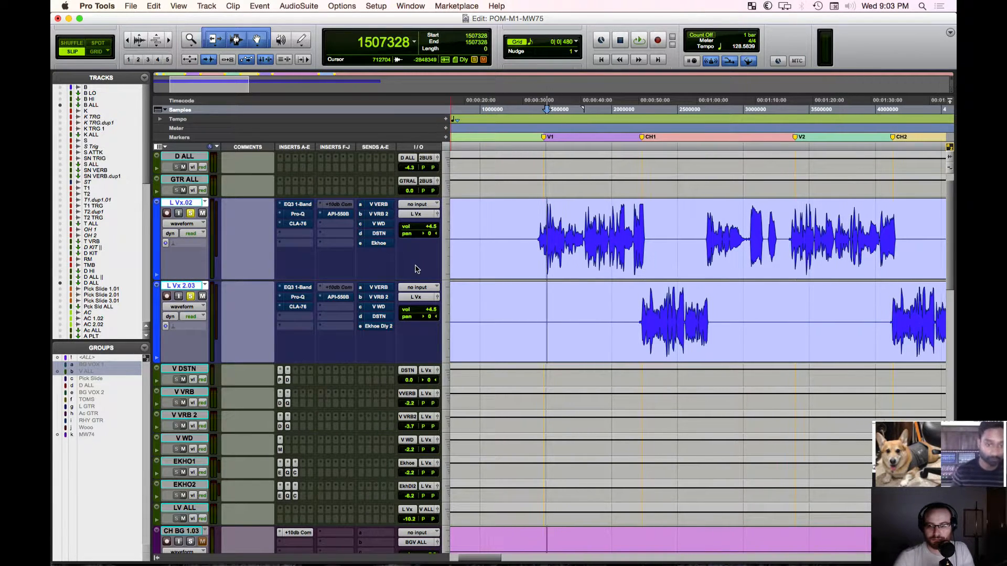
{"action": "scroll", "coordinate": [416, 269], "scroll_direction": "right", "scroll_amount": 5}
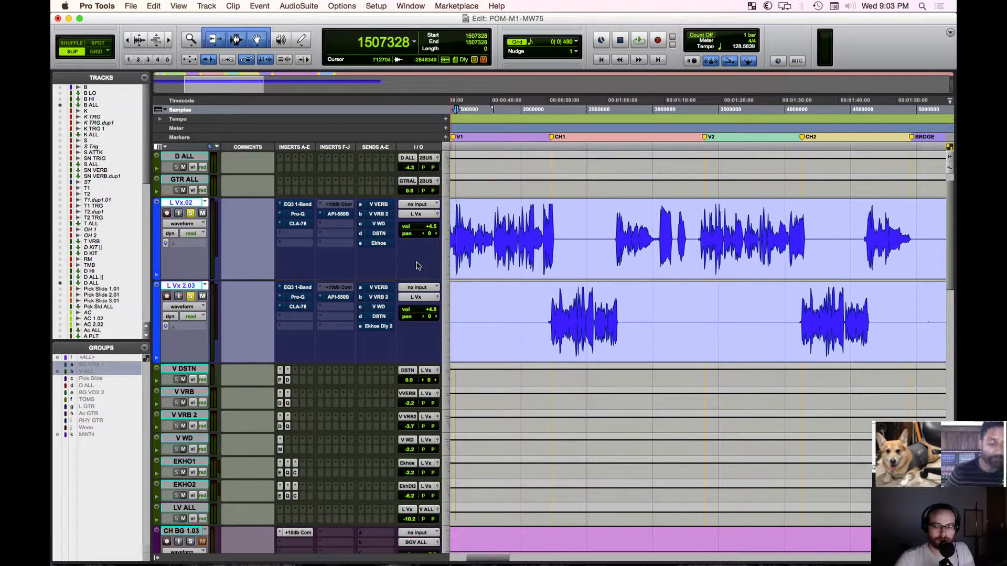
{"action": "scroll", "coordinate": [418, 266], "scroll_direction": "left", "scroll_amount": 2}
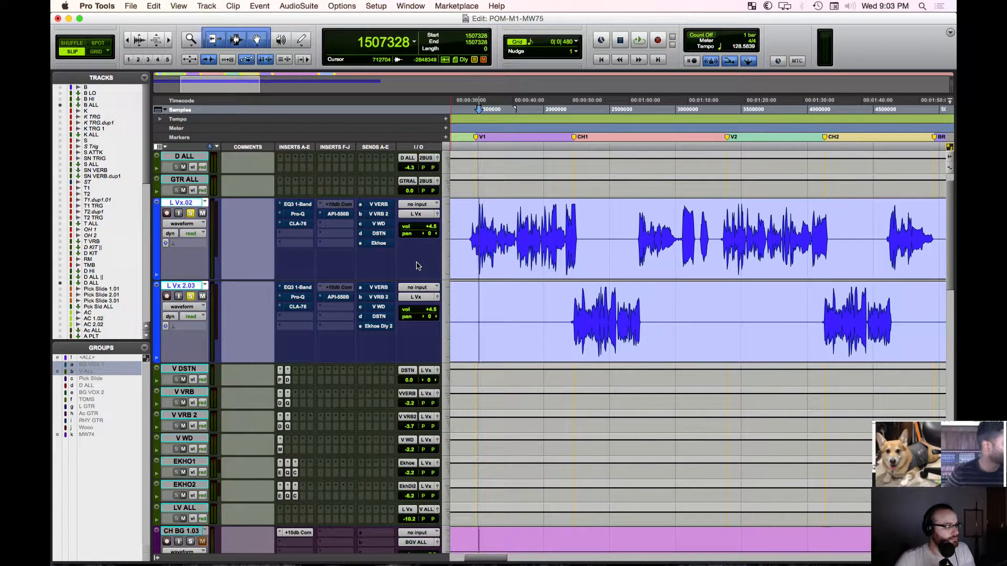
{"action": "key", "text": "super+equal"}
{"action": "key", "text": "super+equal"}
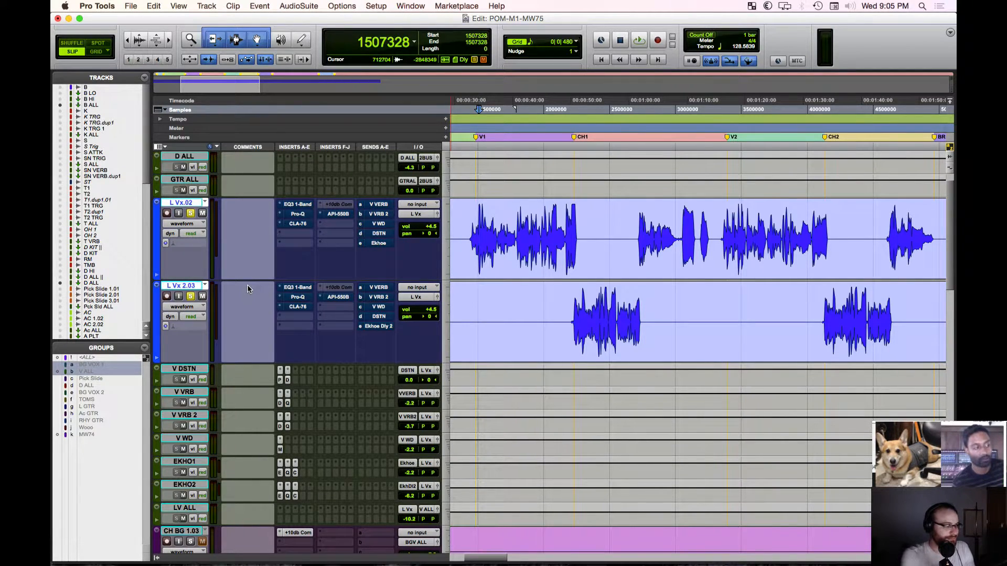
{"action": "key", "text": "a"}
{"action": "key", "text": "super+z"}
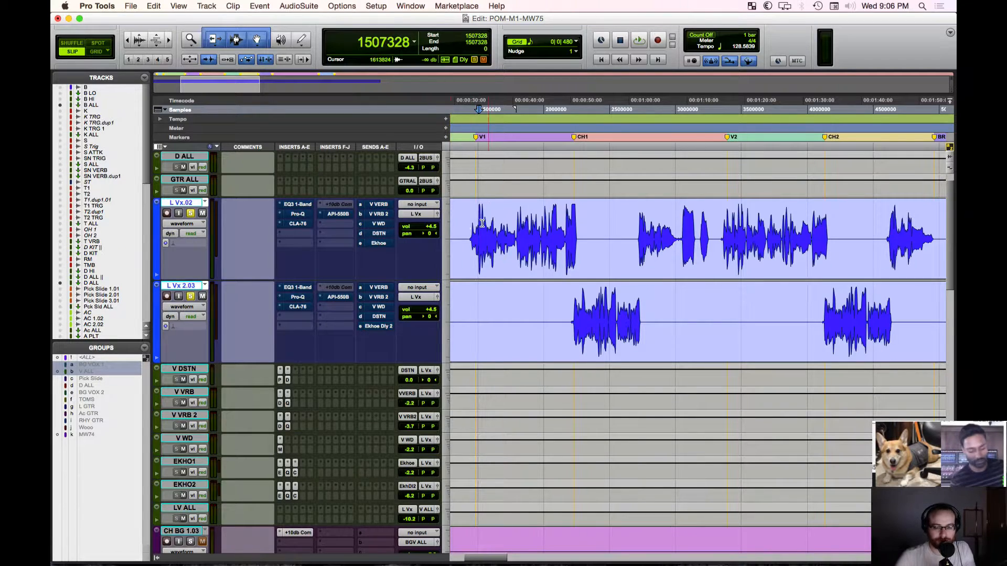
Step: Inspect the EQ3 1-Band high-pass filter on L Vx.02, toggle its bypass, and leave it active with its window open
{"action": "left_click", "coordinate": [298, 205]}
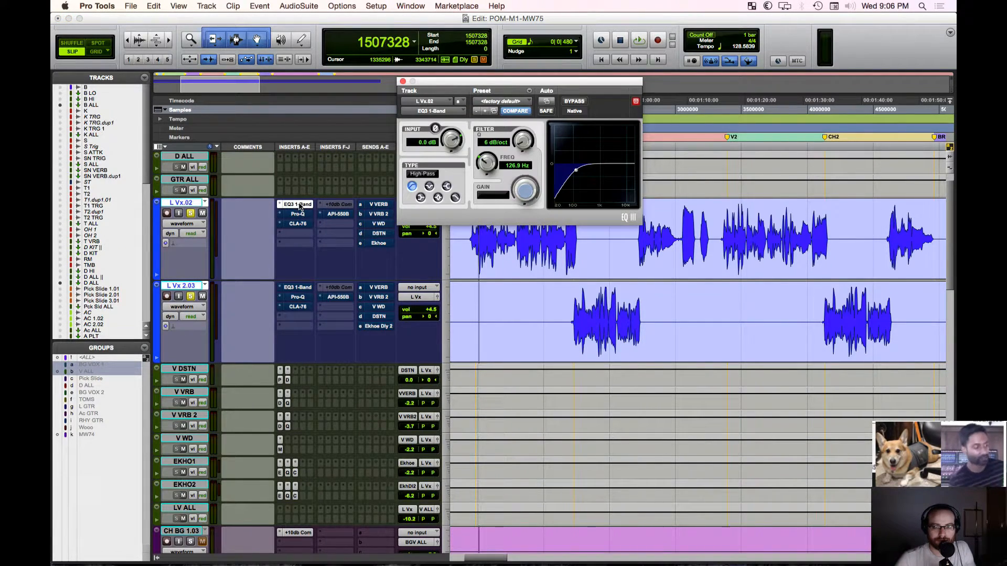
{"action": "left_click", "coordinate": [299, 206], "text": "super"}
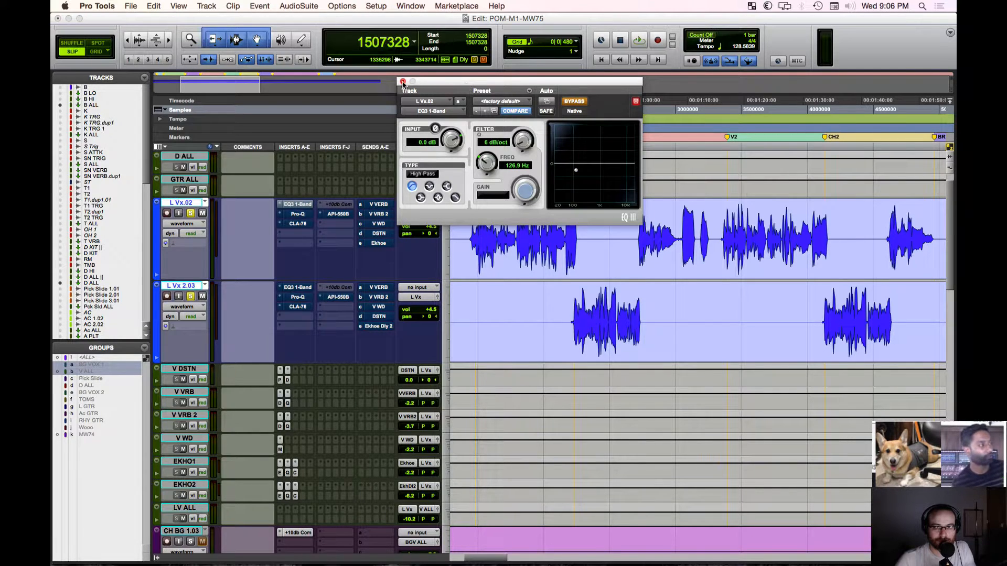
{"action": "left_click", "coordinate": [402, 82]}
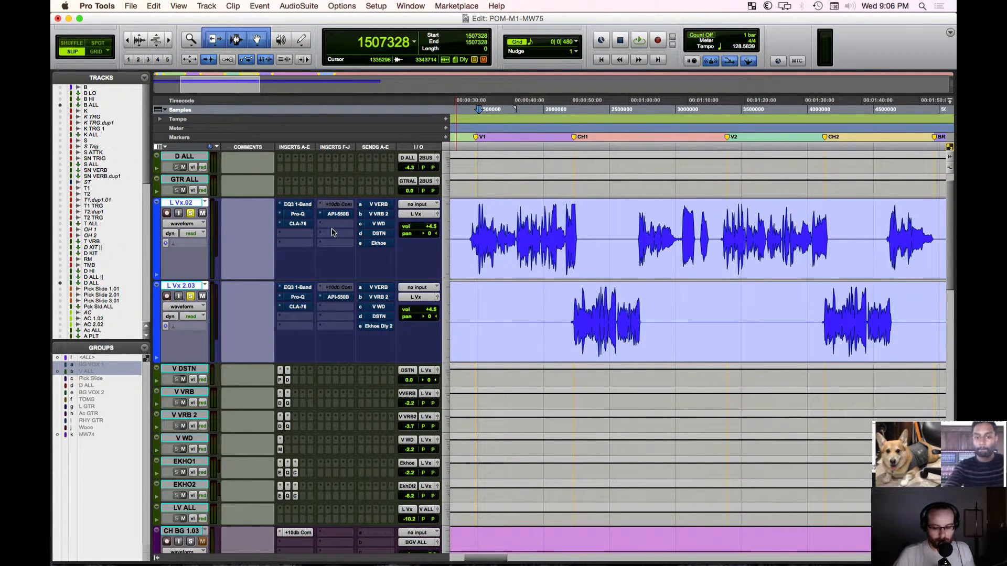
{"action": "left_click", "coordinate": [297, 205]}
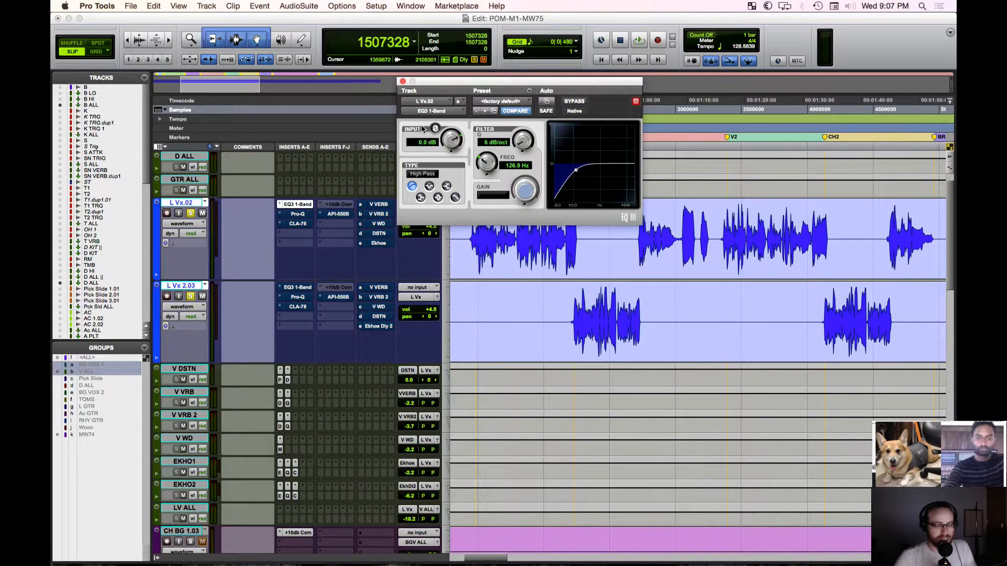
{"action": "left_click", "coordinate": [403, 81]}
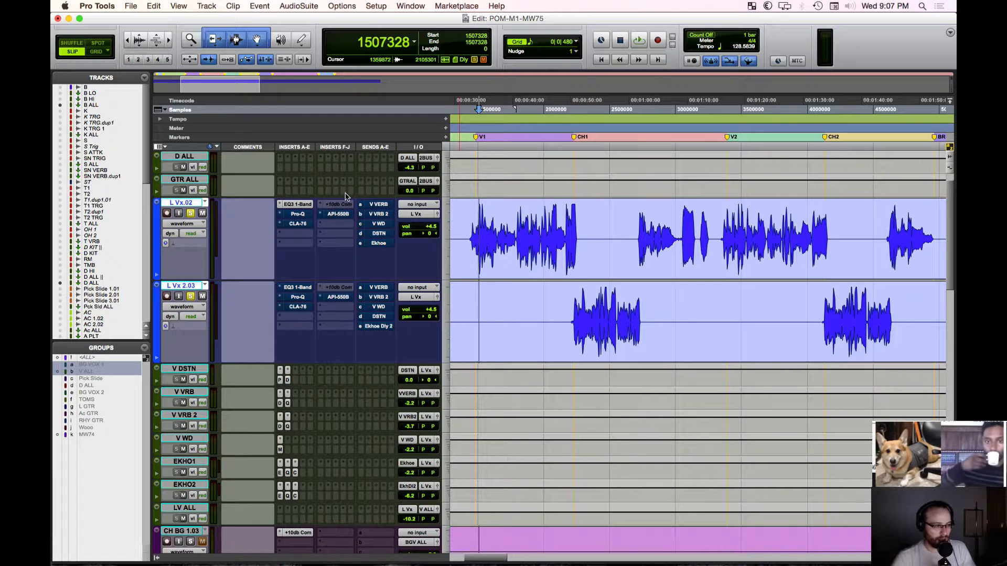
{"action": "left_click", "coordinate": [297, 204]}
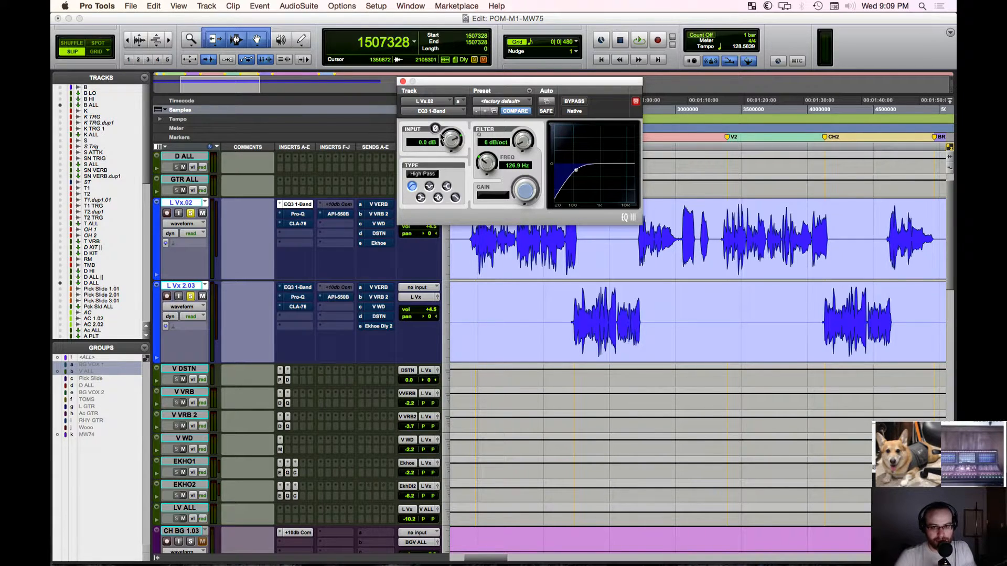
Step: Close the EQ3 1-Band window and save the session
{"action": "left_click", "coordinate": [402, 81]}
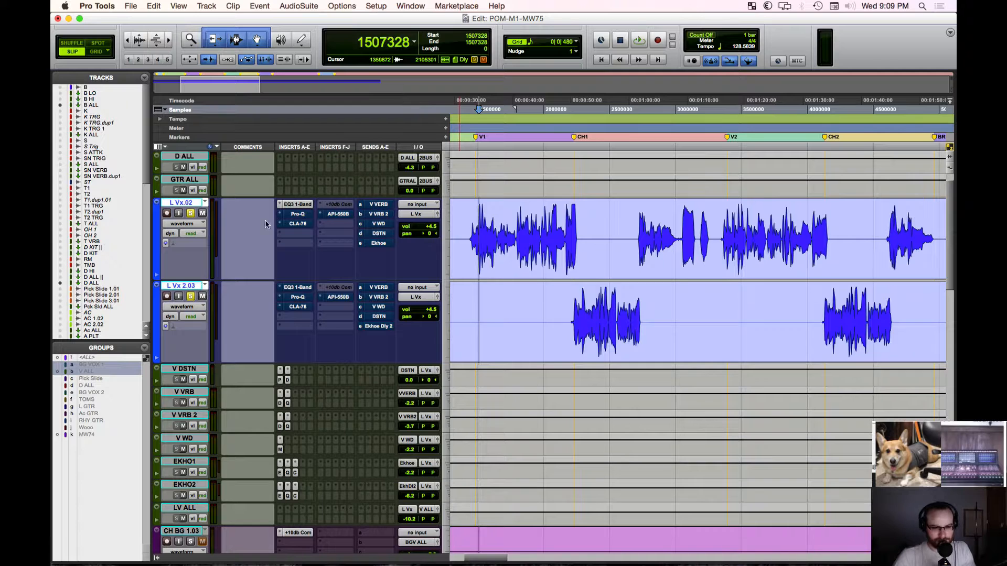
{"action": "key", "text": "super+s"}
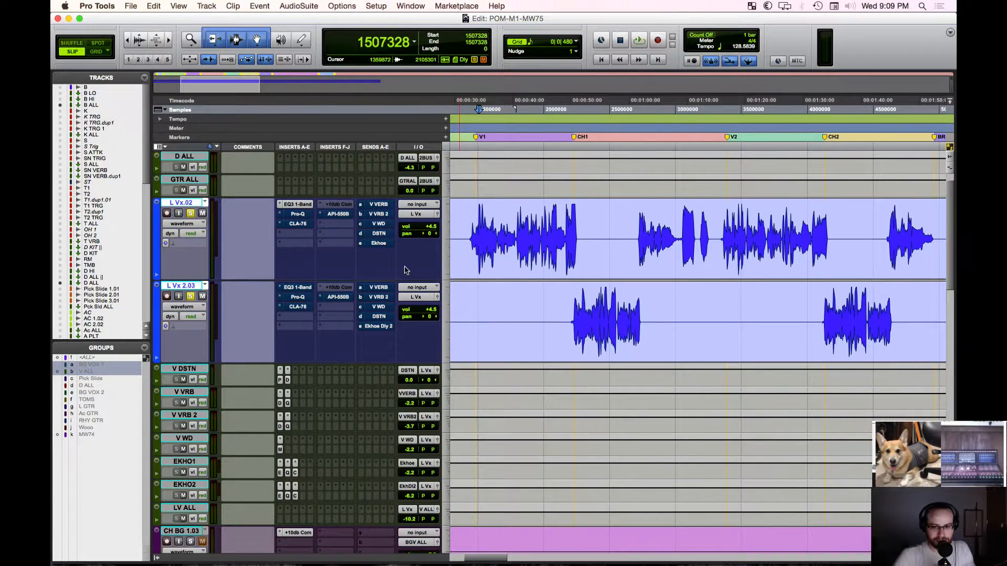
Step: Play the soloed lead vocals from just before verse 1 past chorus 1, and return the playback position to just before verse 1
{"action": "key", "text": "r"}
{"action": "left_click", "coordinate": [546, 227]}
{"action": "left_click", "coordinate": [544, 227]}
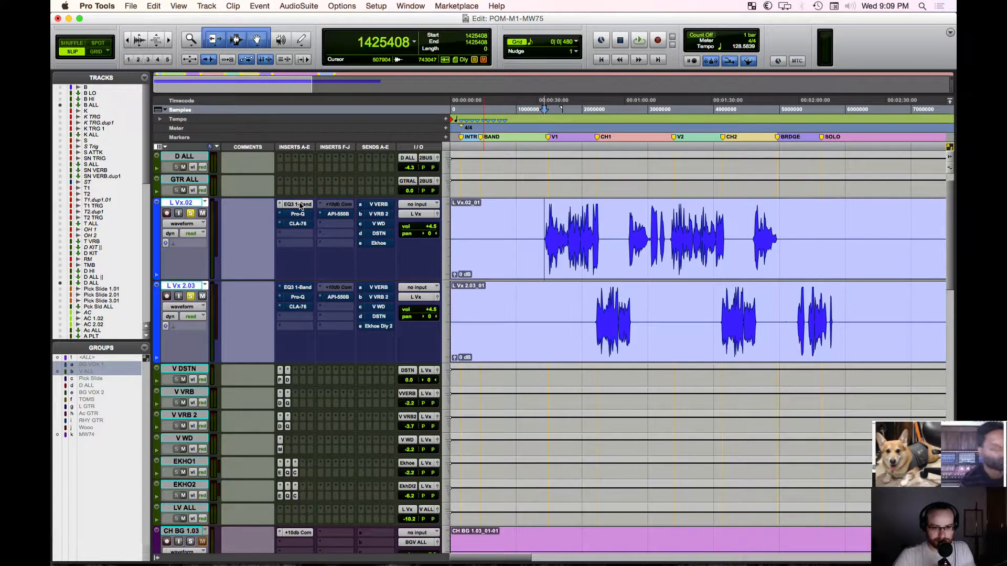
{"action": "key", "text": "space"}
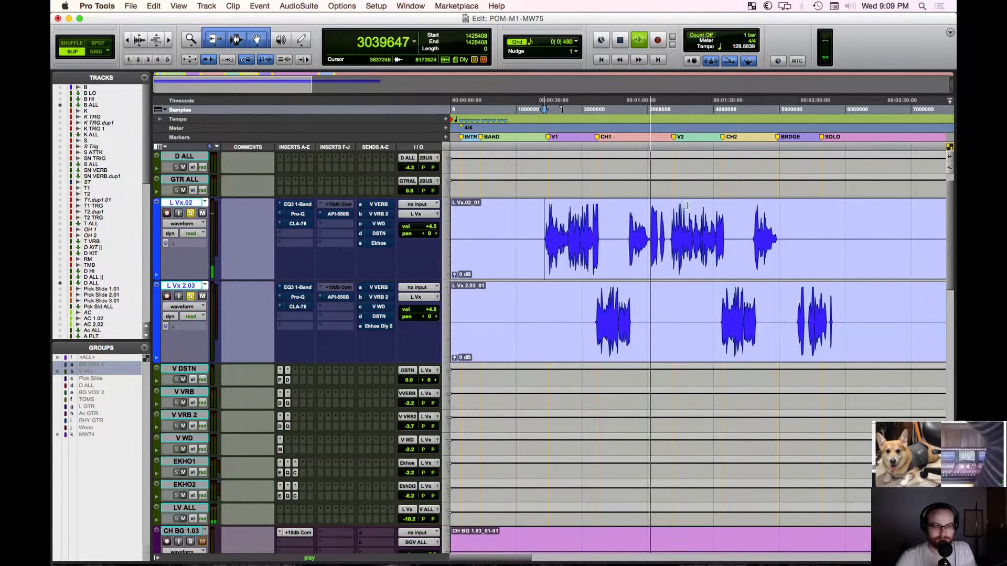
{"action": "key", "text": "space"}
{"action": "left_click", "coordinate": [651, 217]}
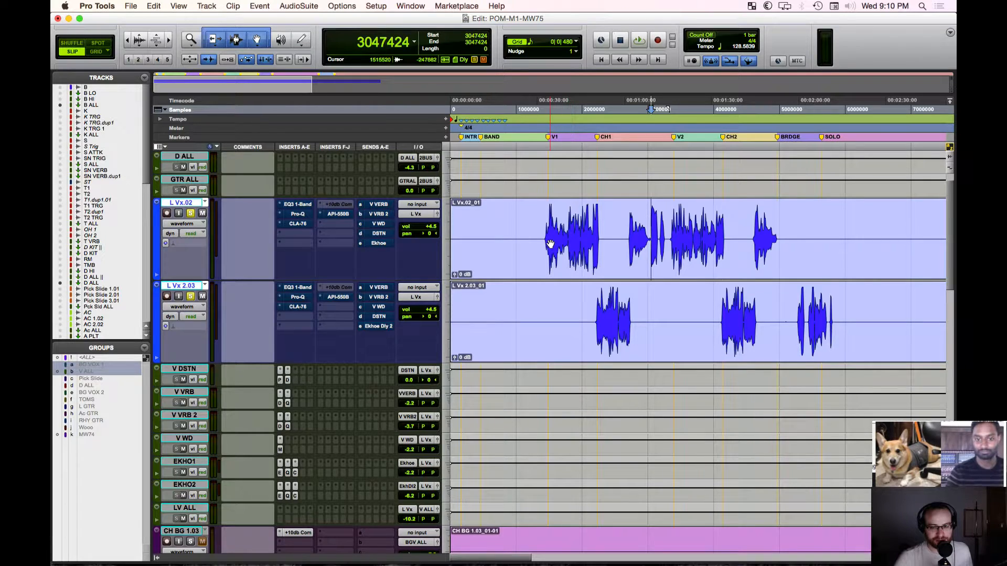
{"action": "left_click", "coordinate": [543, 226]}
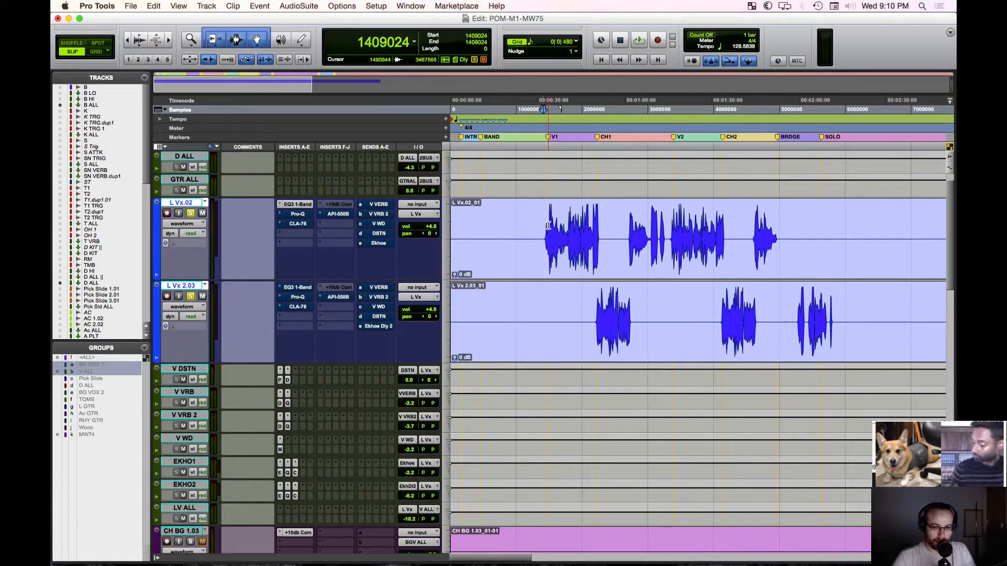
Step: Open the FabFilter Pro-Q on L Vx.02, take it out of bypass, and look at its analyzer options, leaving the analyzer off
{"action": "left_click", "coordinate": [297, 214]}
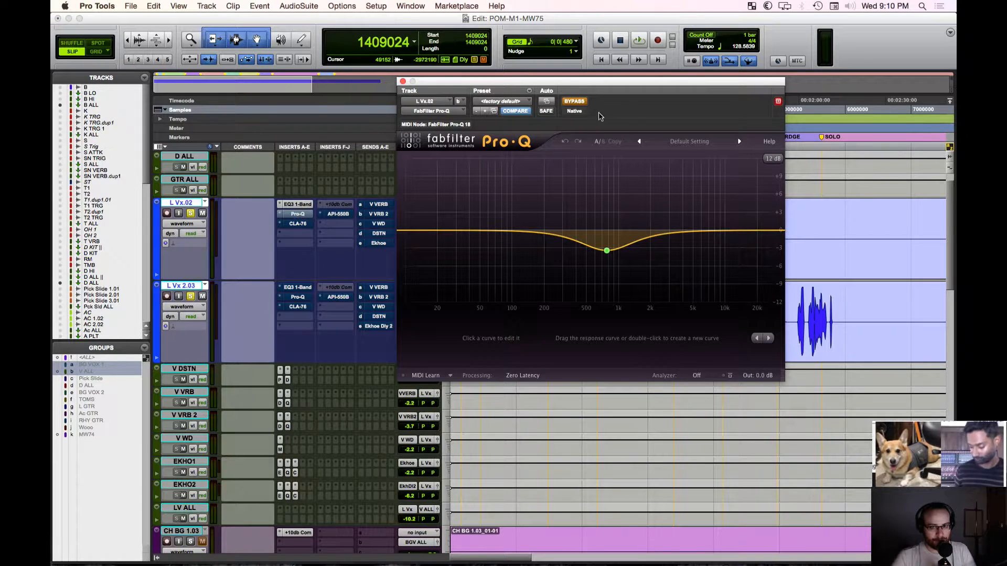
{"action": "left_click", "coordinate": [575, 102]}
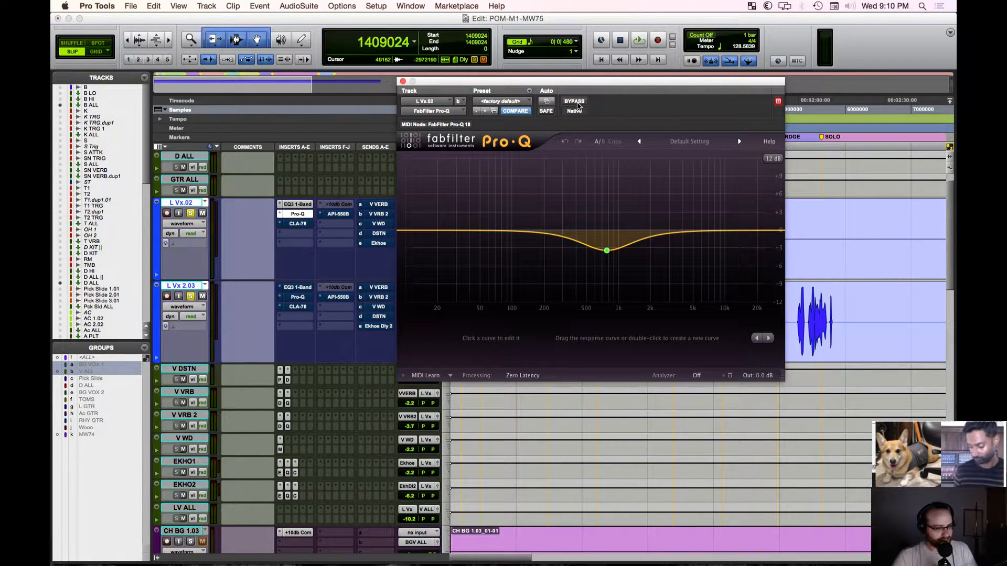
{"action": "left_click", "coordinate": [705, 376]}
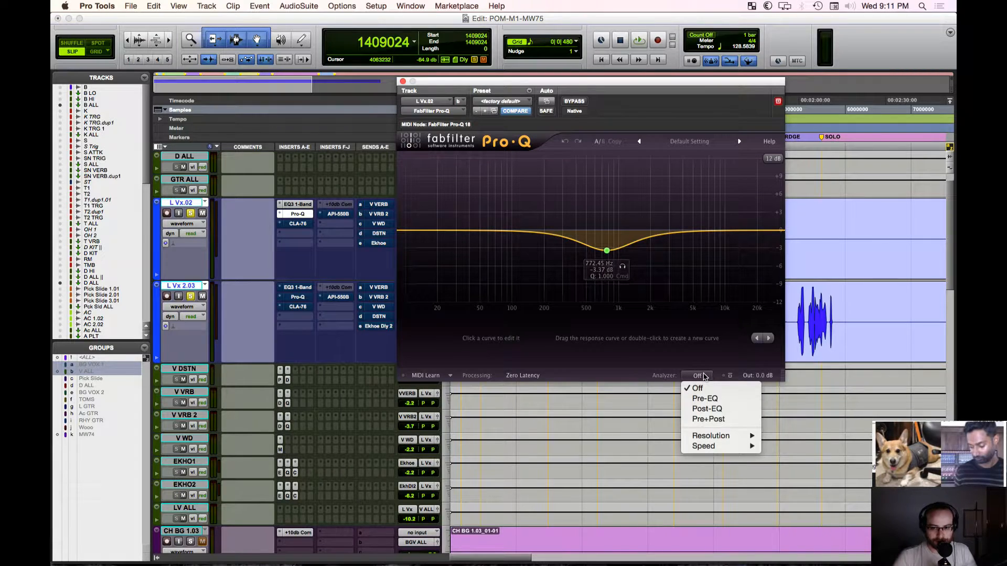
{"action": "left_click", "coordinate": [640, 355]}
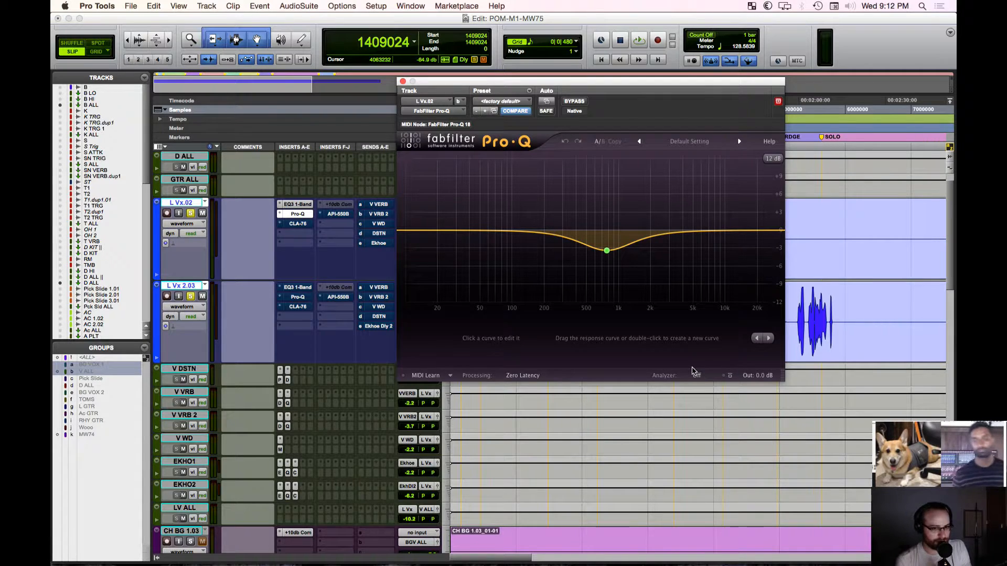
Step: Show the EQ3 1-Band filter on L Vx.02 and play the lead vocals from just before verse 1
{"action": "left_click", "coordinate": [308, 206]}
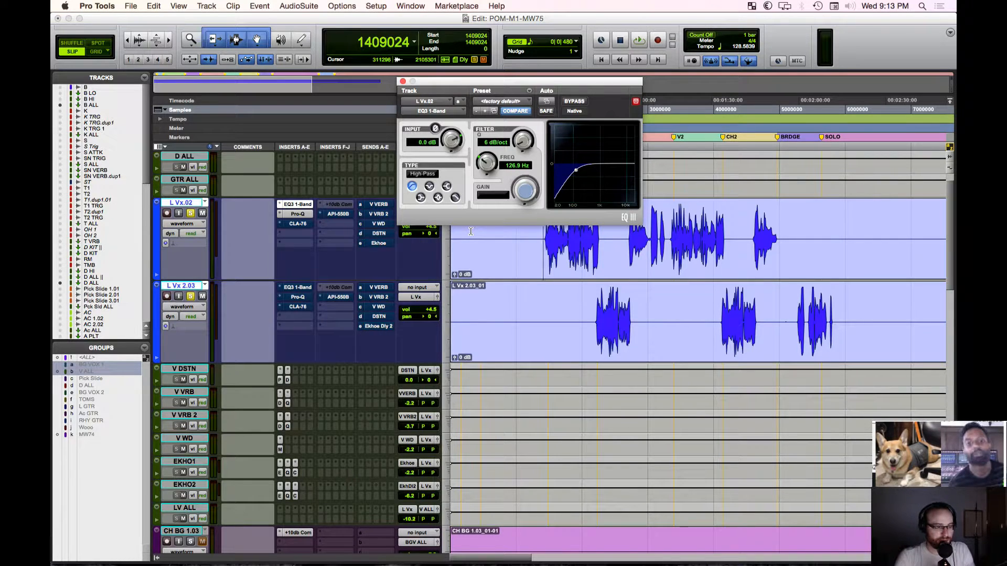
{"action": "left_click", "coordinate": [543, 239]}
{"action": "key", "text": "space"}
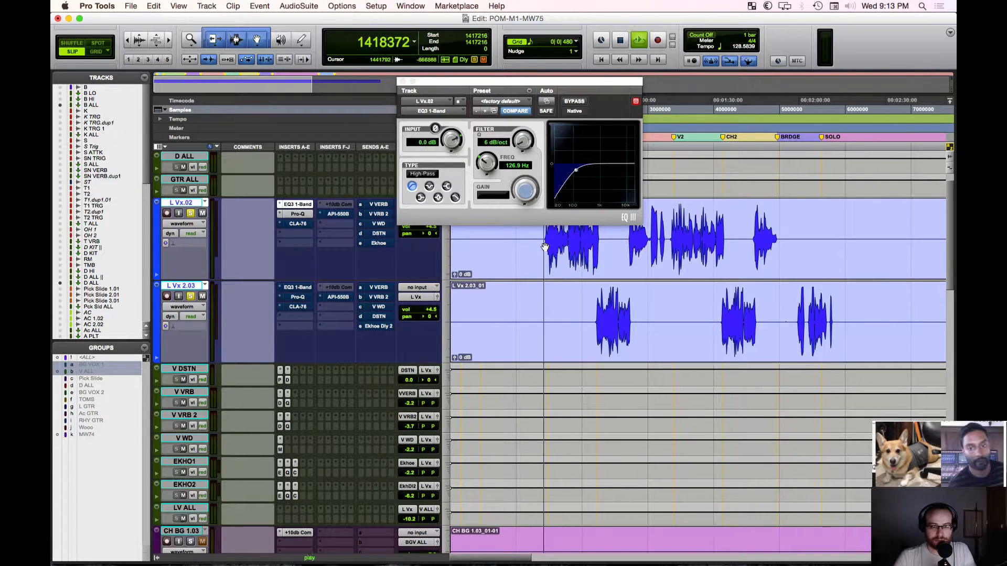
Step: Show the Mix window, view the meter type options keeping Digital VU, and switch L Vx.02's volume readout to peak level
{"action": "key", "text": "super+equal"}
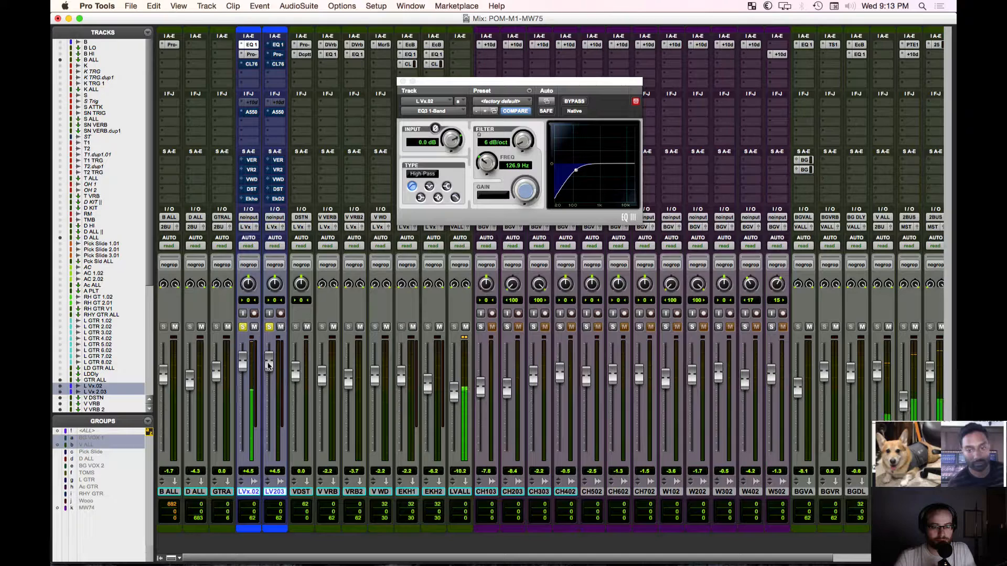
{"action": "right_click", "coordinate": [256, 399]}
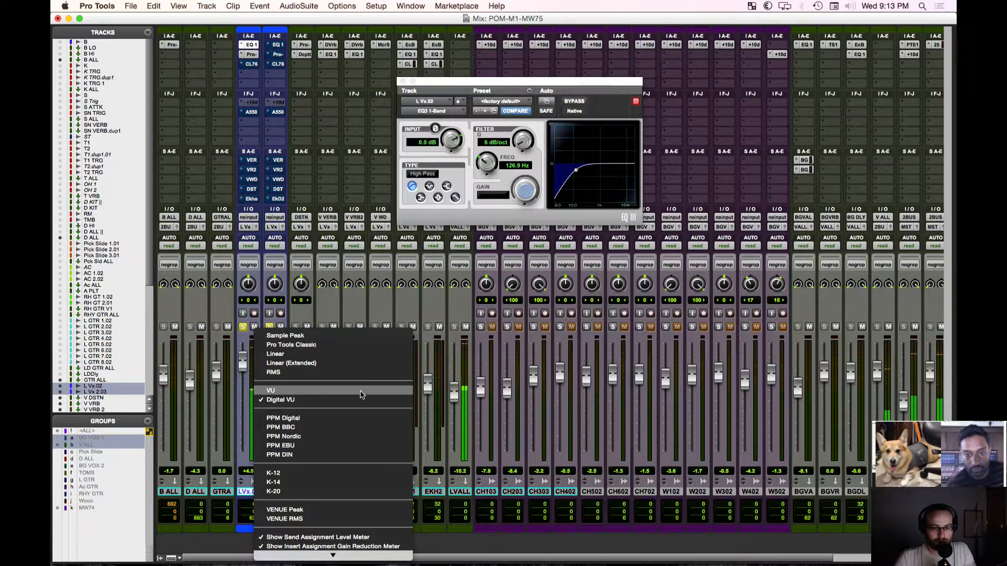
{"action": "left_click", "coordinate": [419, 384]}
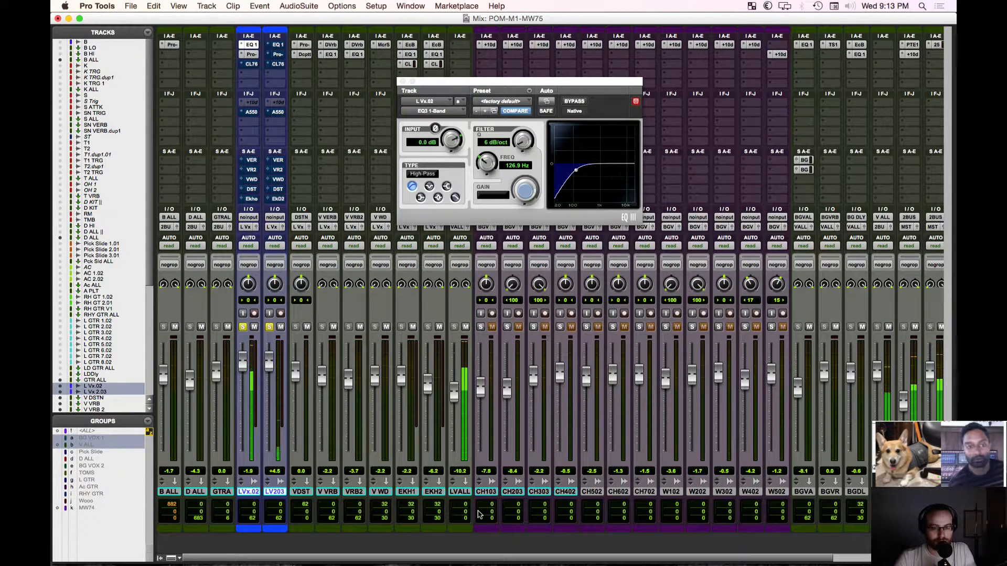
Step: Examine the mixer channels from the lead vocals to the master fader, and close the EQ3 1-Band window
{"action": "scroll", "coordinate": [478, 515], "scroll_direction": "right", "scroll_amount": 5}
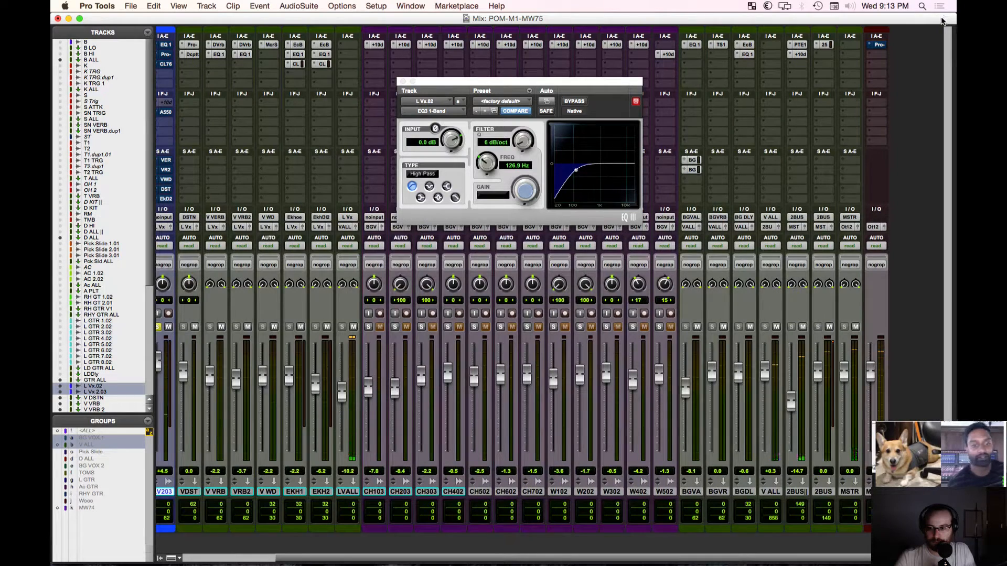
{"action": "scroll", "coordinate": [336, 388], "scroll_direction": "left", "scroll_amount": 5}
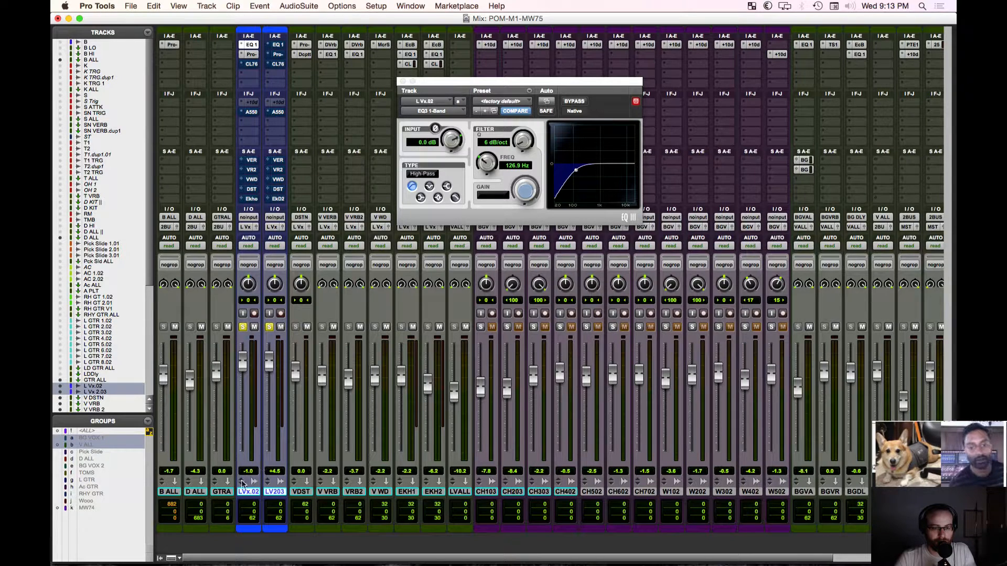
{"action": "scroll", "coordinate": [577, 262], "scroll_direction": "right", "scroll_amount": 5}
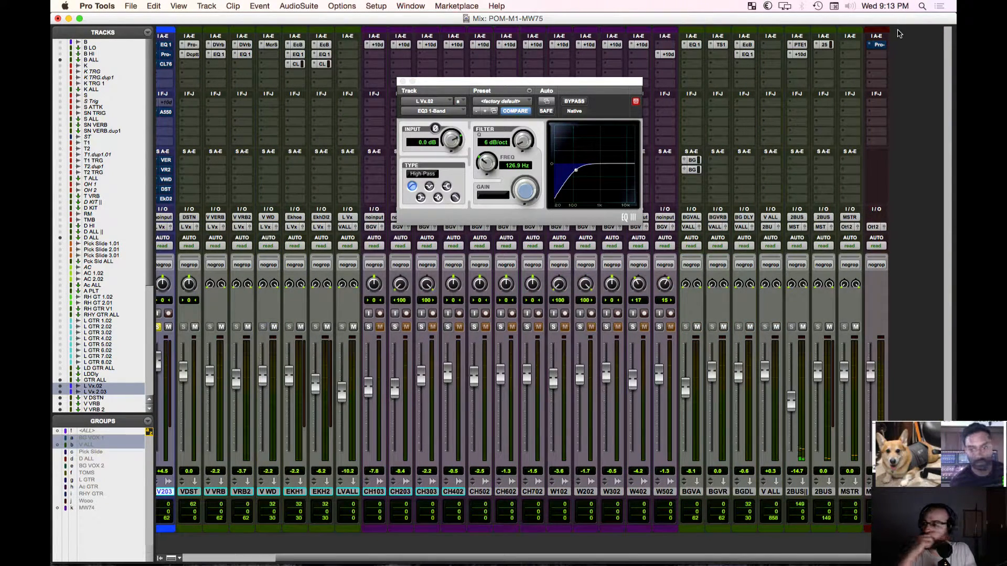
{"action": "scroll", "coordinate": [309, 396], "scroll_direction": "left", "scroll_amount": 5}
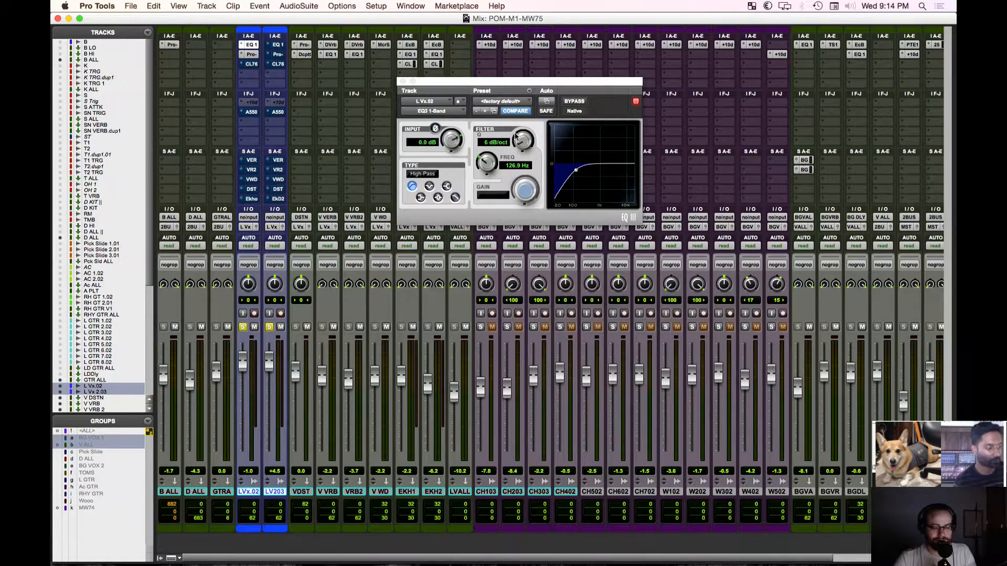
{"action": "scroll", "coordinate": [781, 202], "scroll_direction": "right", "scroll_amount": 5}
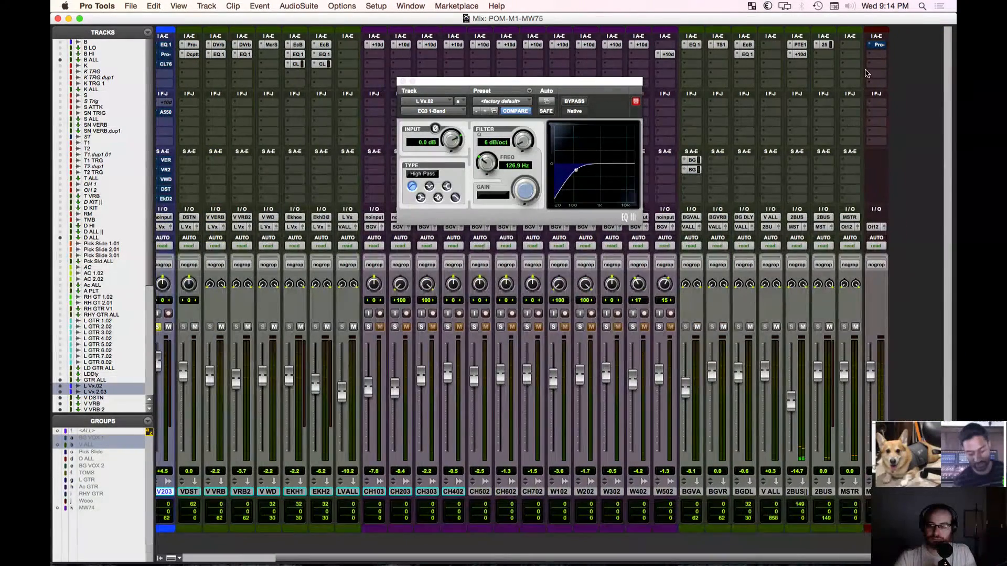
{"action": "left_click", "coordinate": [402, 82]}
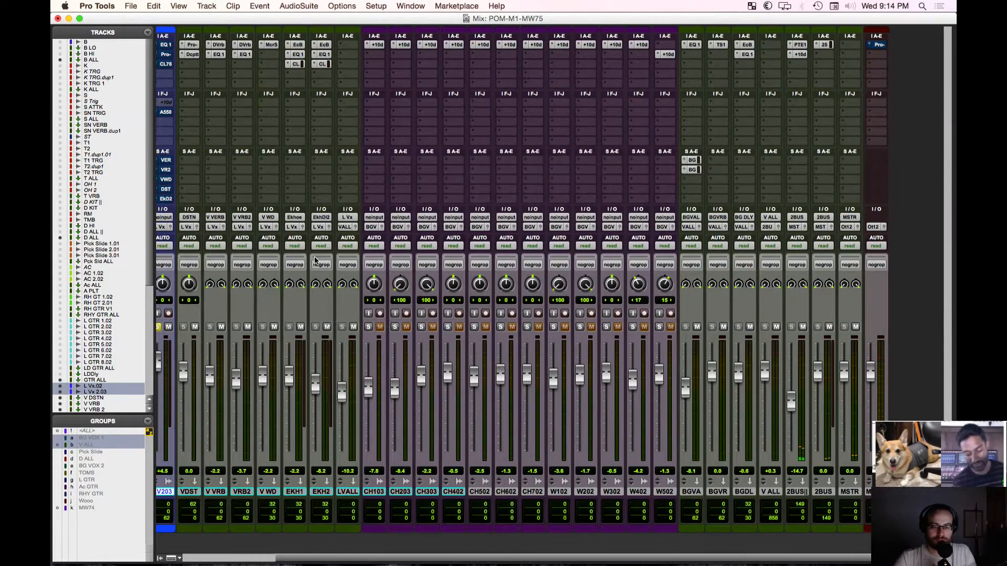
{"action": "scroll", "coordinate": [310, 260], "scroll_direction": "left", "scroll_amount": 4}
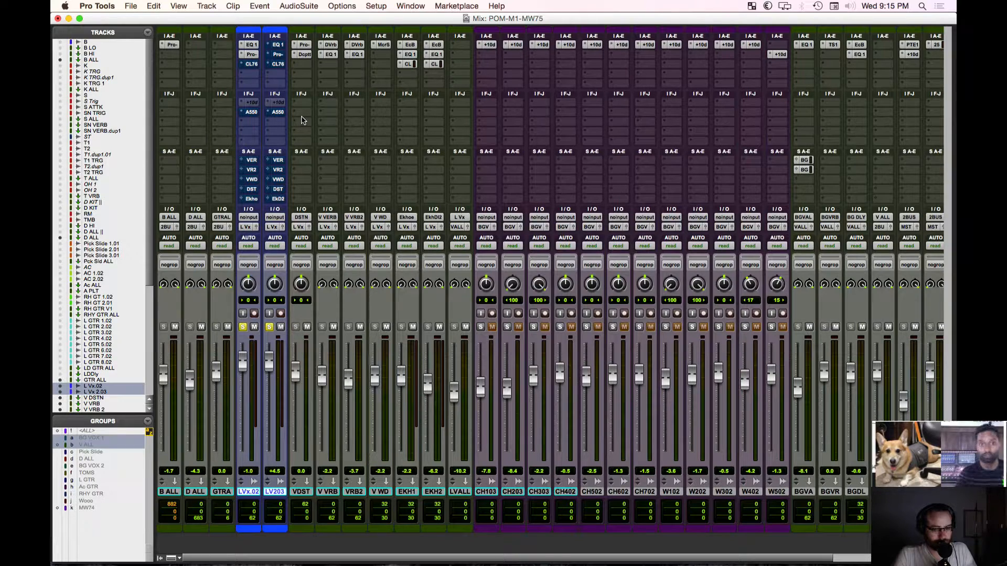
Step: Return to the Edit window and select the entire L Vx.02_01 clip, cancelling any naming dialogs
{"action": "key", "text": "super+equal"}
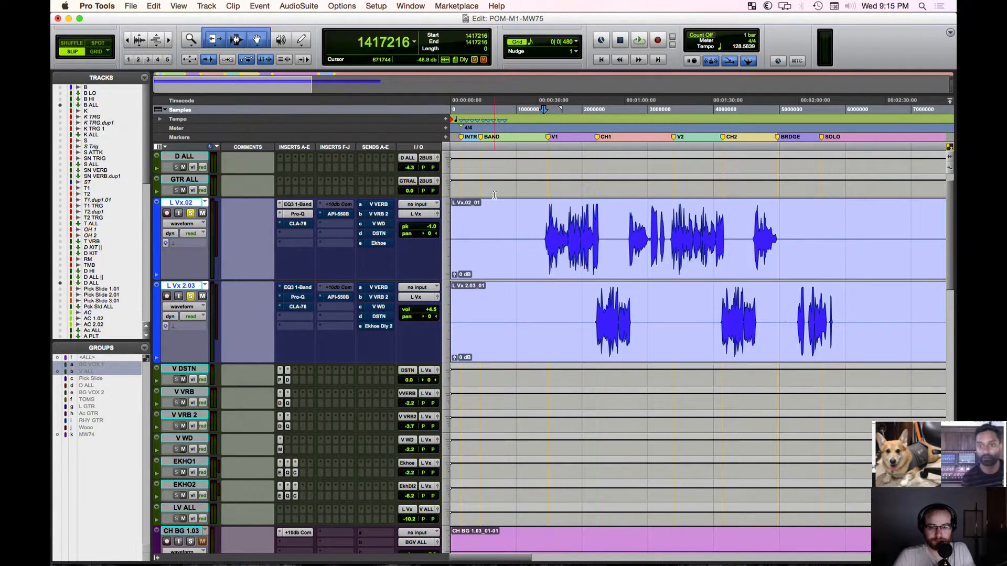
{"action": "key", "text": "super+bracketleft"}
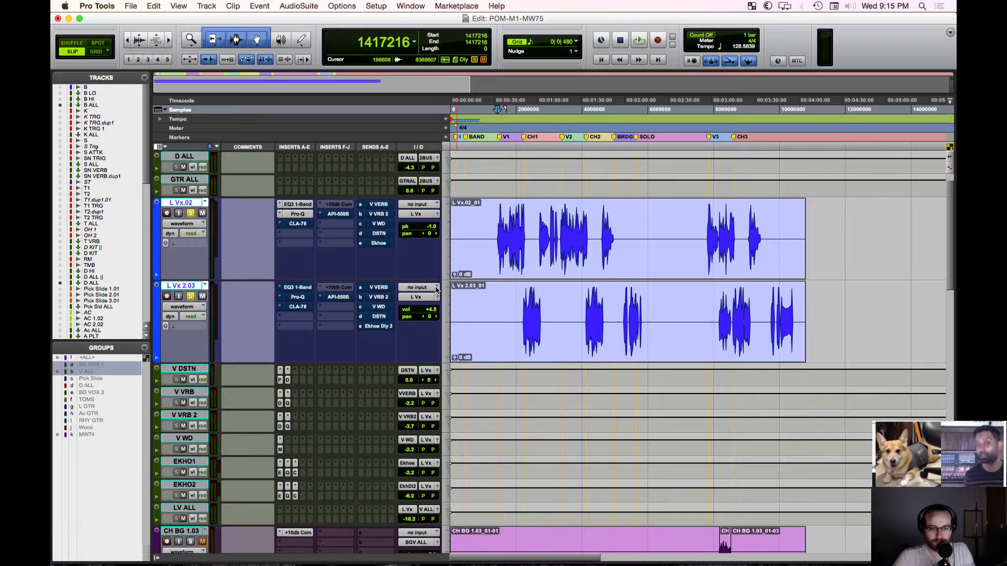
{"action": "scroll", "coordinate": [414, 296], "scroll_direction": "up", "scroll_amount": 1}
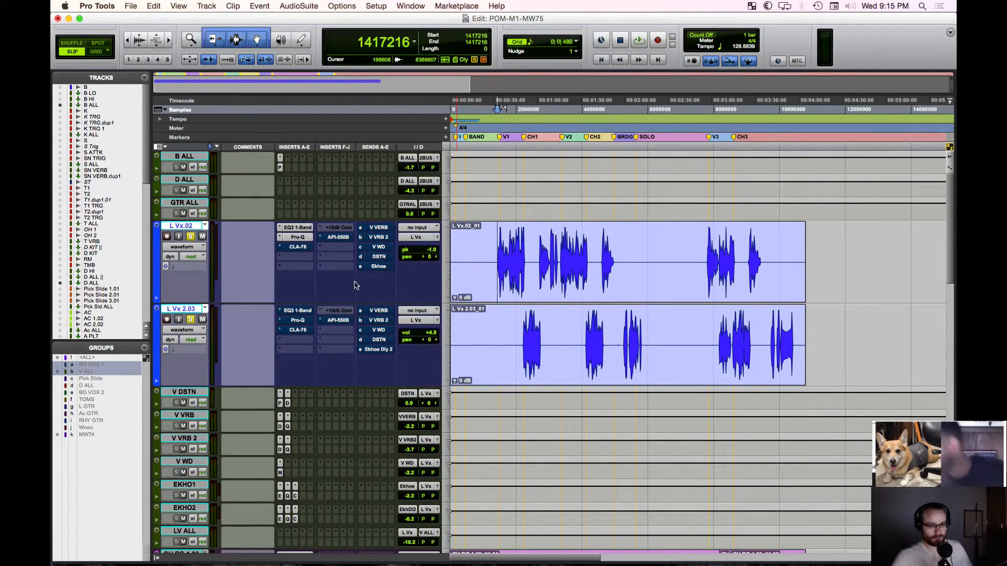
{"action": "double_click", "coordinate": [179, 227]}
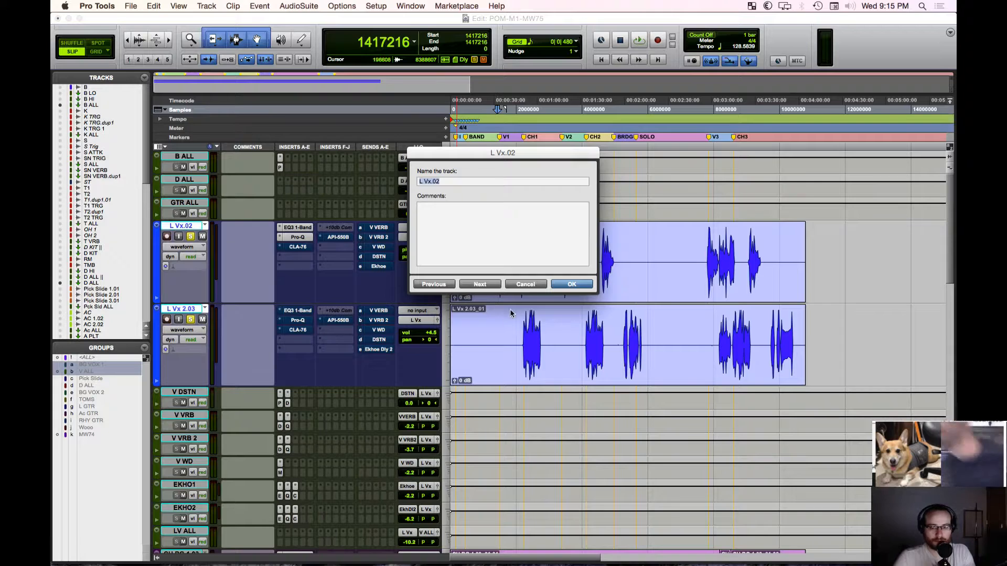
{"action": "key", "text": "Escape"}
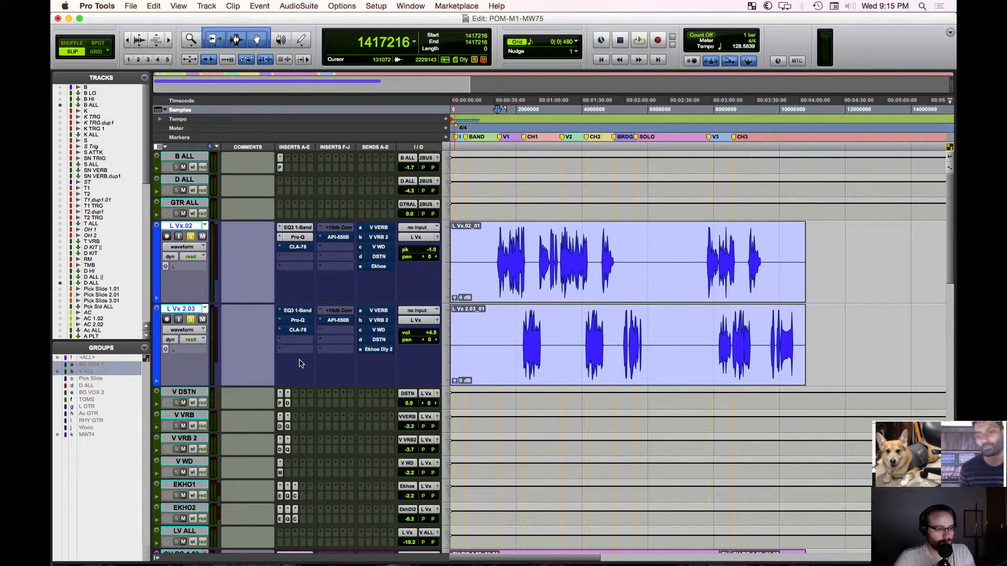
{"action": "left_click", "coordinate": [482, 278]}
{"action": "double_click", "coordinate": [483, 278]}
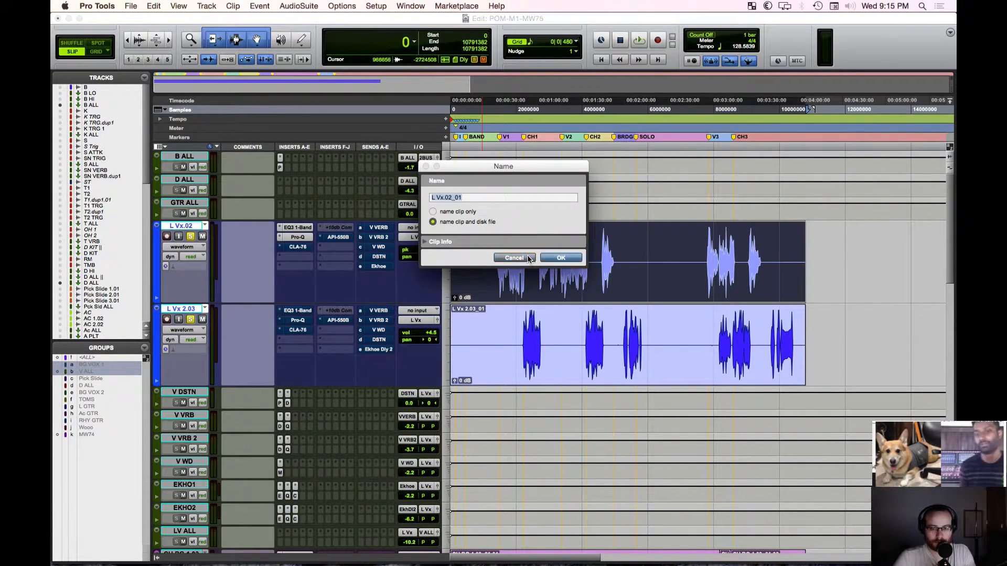
{"action": "key", "text": "Escape"}
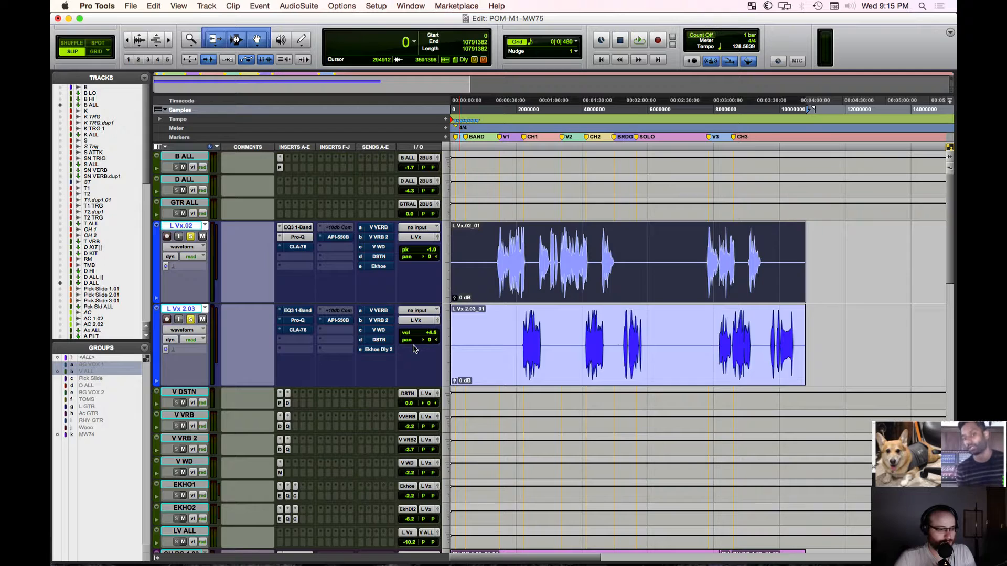
{"action": "left_click", "coordinate": [454, 297]}
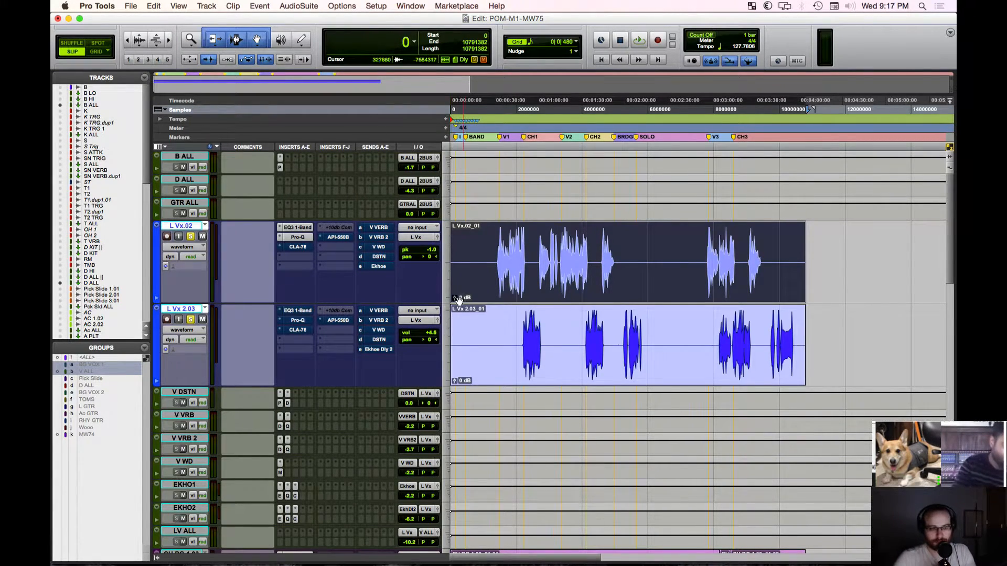
Step: Switch to Chrome to show the paused Vocal Microphone Shootout video, and return to Pro Tools
{"action": "key", "text": "super+equal"}
{"action": "key", "text": "super+equal"}
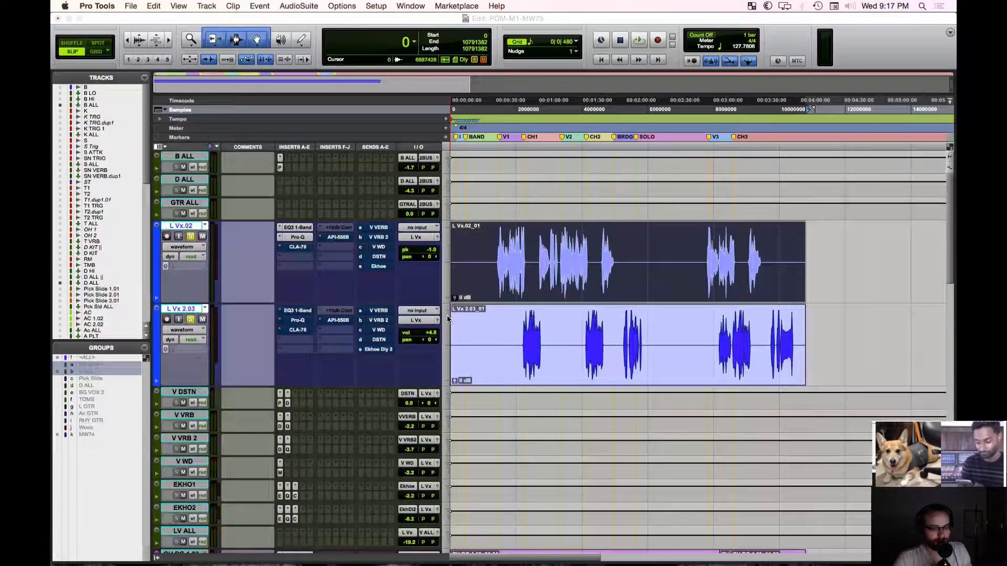
{"action": "key", "text": "super+Tab"}
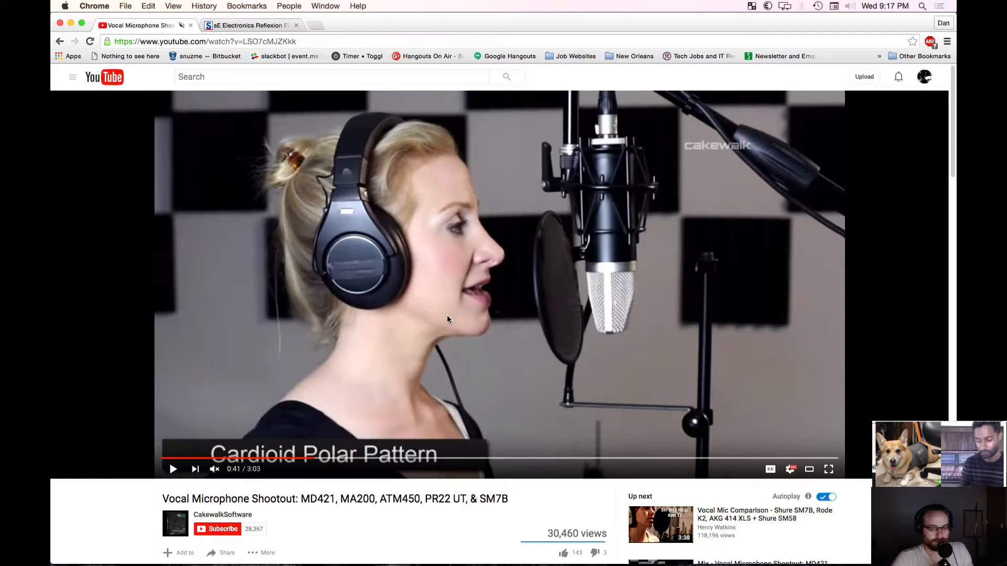
{"action": "key", "text": "super+Tab"}
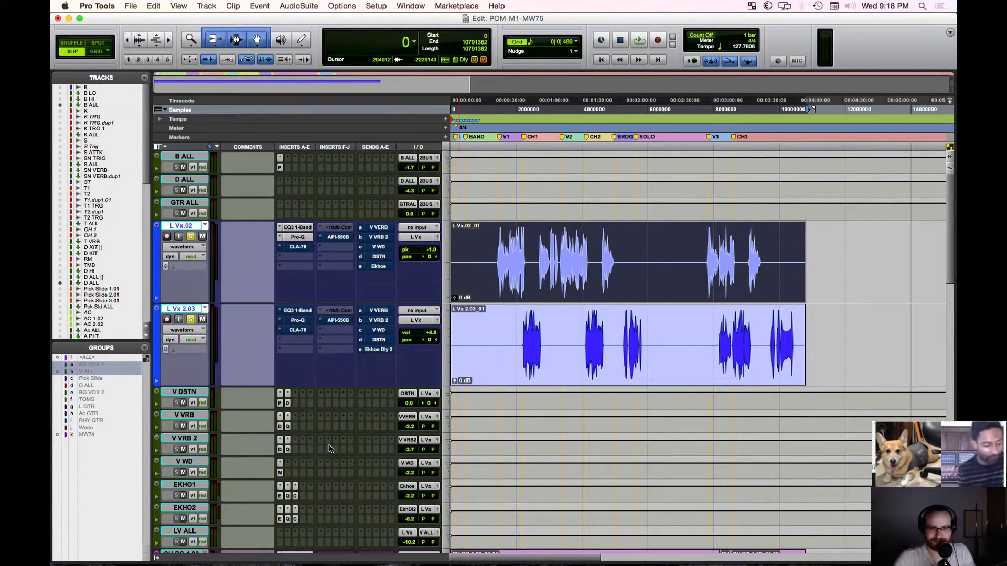
Step: Select all the lead vocal effect and bus tracks from V DSTN to LV ALL
{"action": "scroll", "coordinate": [330, 451], "scroll_direction": "down", "scroll_amount": 3}
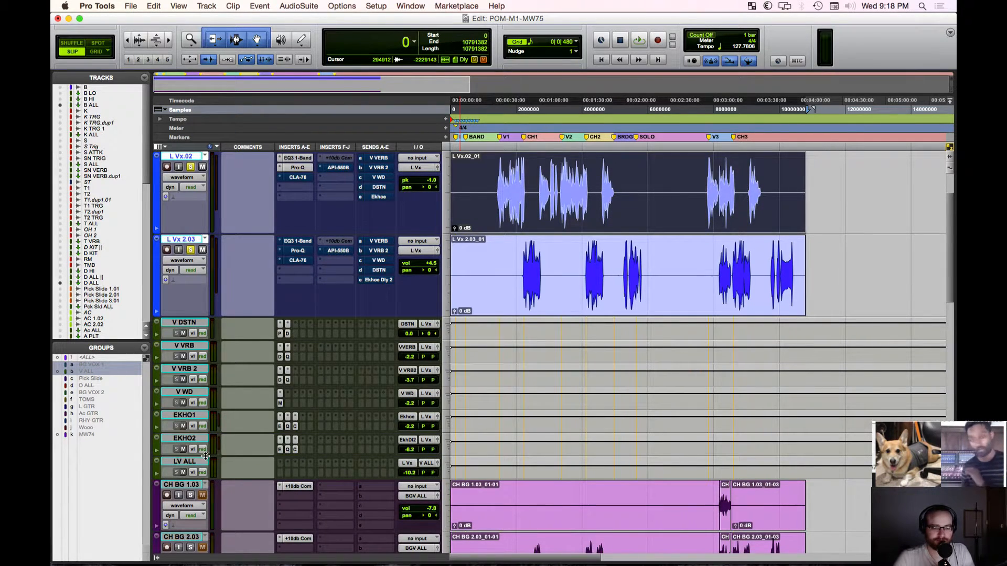
{"action": "left_click", "coordinate": [203, 459]}
{"action": "left_click", "coordinate": [194, 324], "text": "shift"}
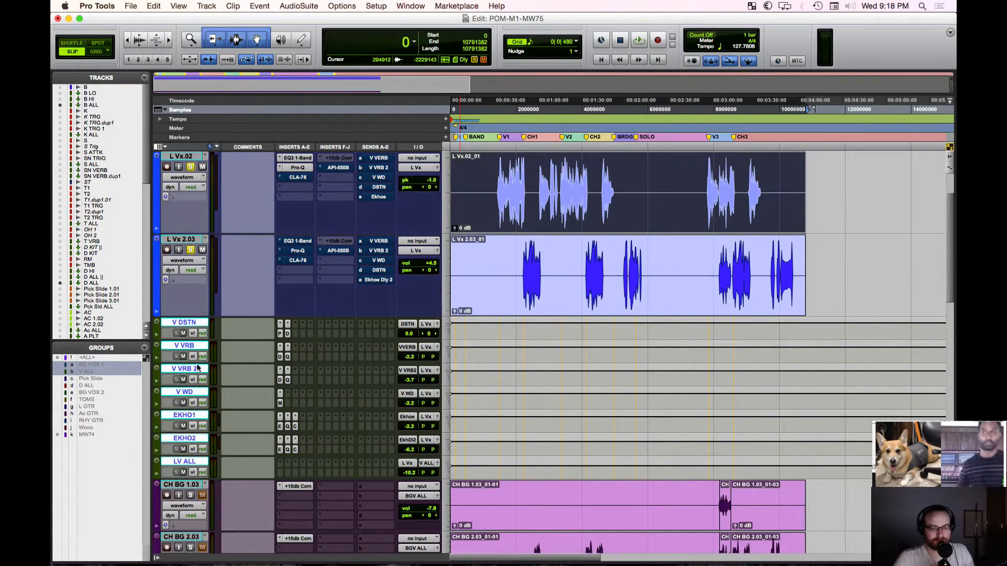
Step: Shrink the selected lead vocal effect and bus tracks, V DSTN to LV ALL, to a minimal height and check the surrounding tracks
{"action": "left_click_drag", "start_coordinate": [197, 363], "coordinate": [198, 332]}
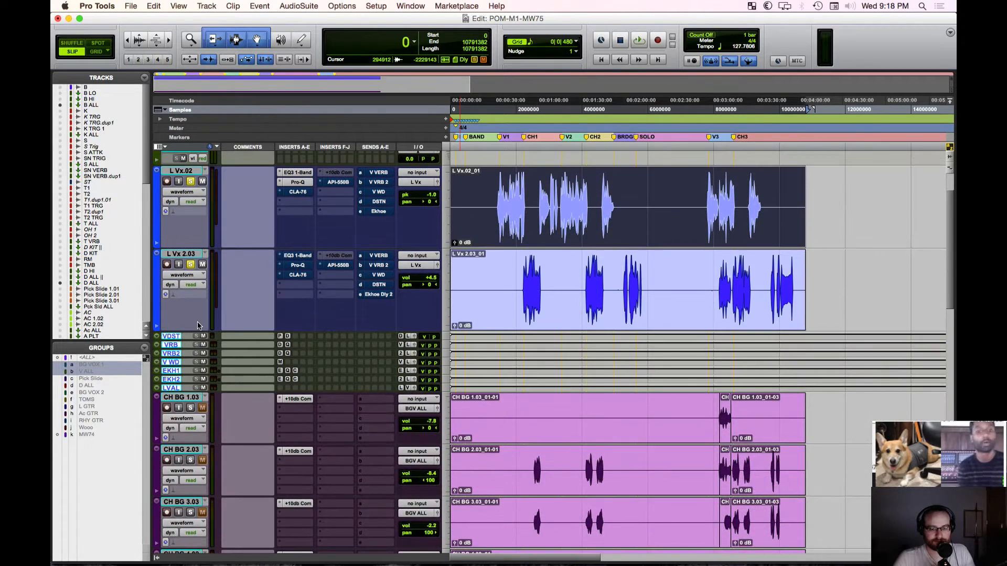
{"action": "scroll", "coordinate": [233, 472], "scroll_direction": "down", "scroll_amount": 8}
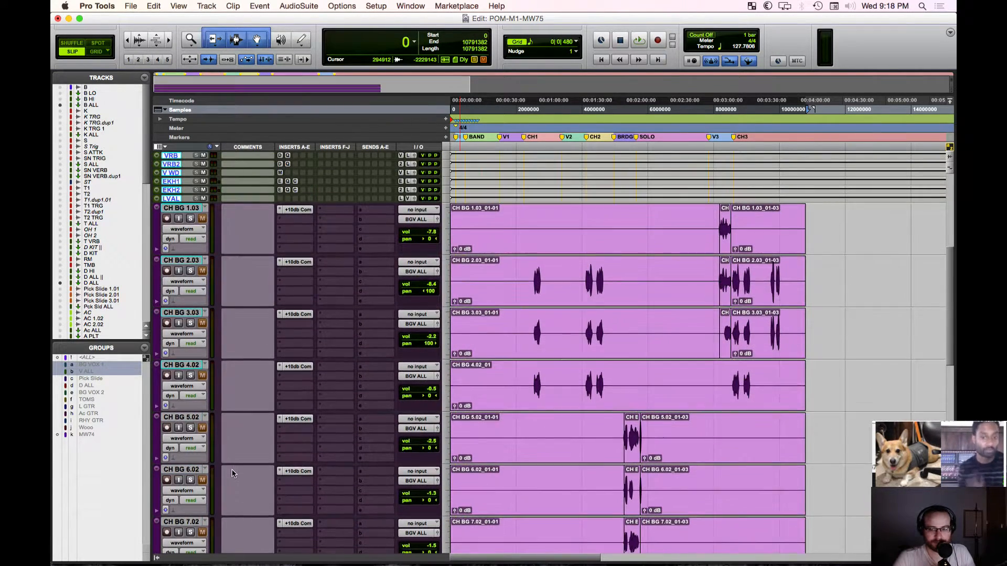
{"action": "scroll", "coordinate": [234, 473], "scroll_direction": "up", "scroll_amount": 8}
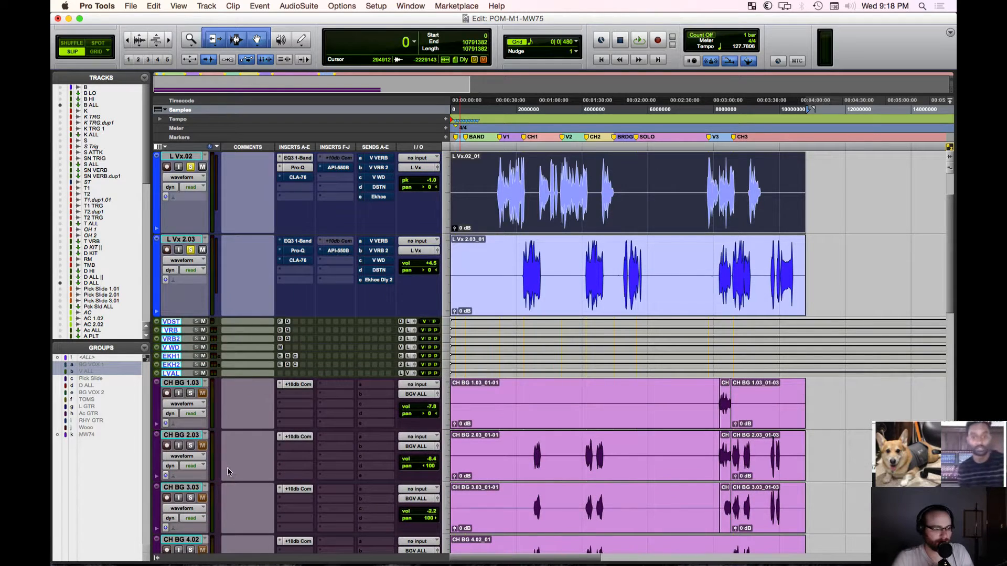
{"action": "scroll", "coordinate": [227, 468], "scroll_direction": "up", "scroll_amount": 2}
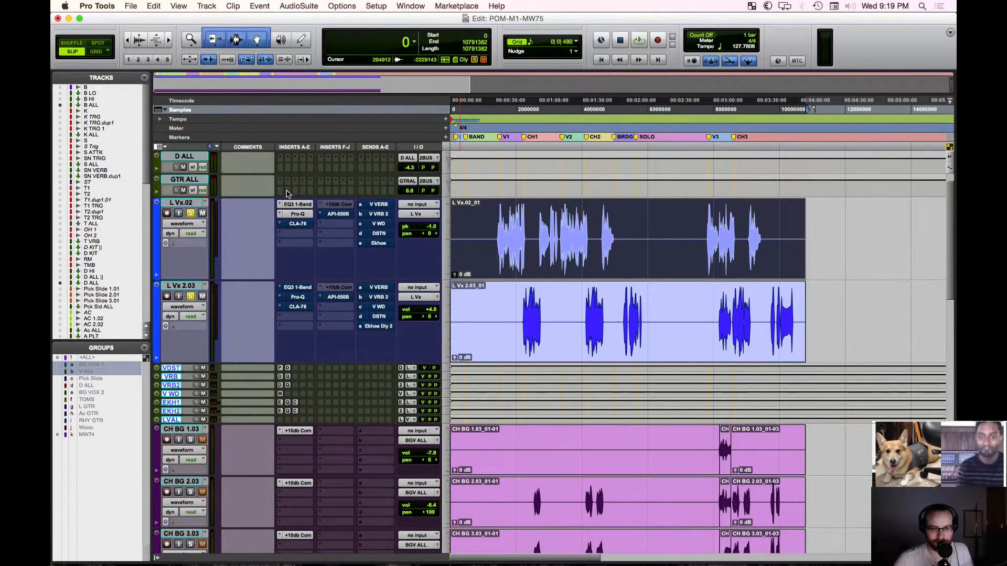
{"action": "scroll", "coordinate": [287, 194], "scroll_direction": "down", "scroll_amount": 3}
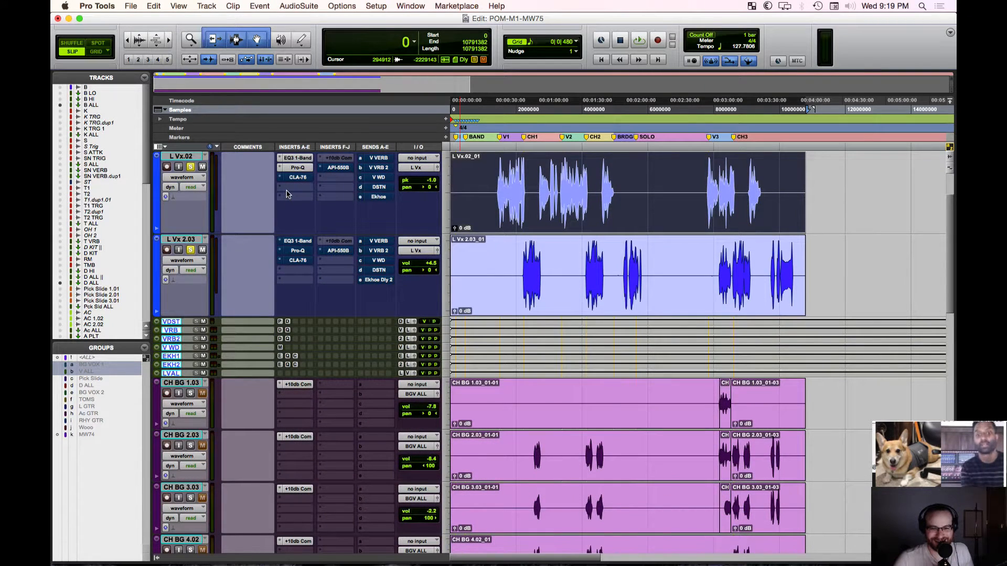
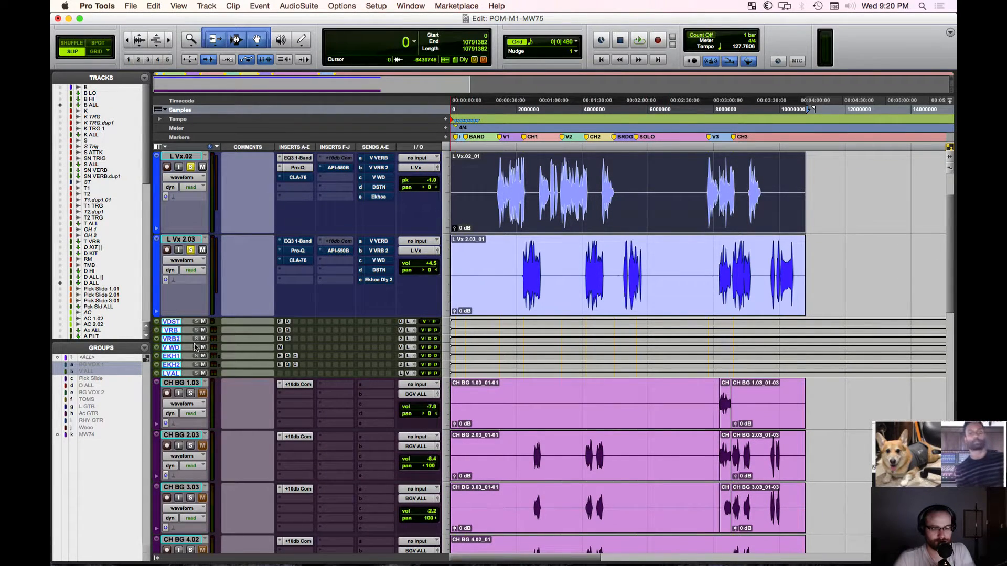
Step: Set all the visible tracks to the small track height so the insert names on the vocal effect tracks can be read
{"action": "left_click", "coordinate": [176, 349], "text": "alt"}
{"action": "key", "text": "ctrl+alt+super+Down"}
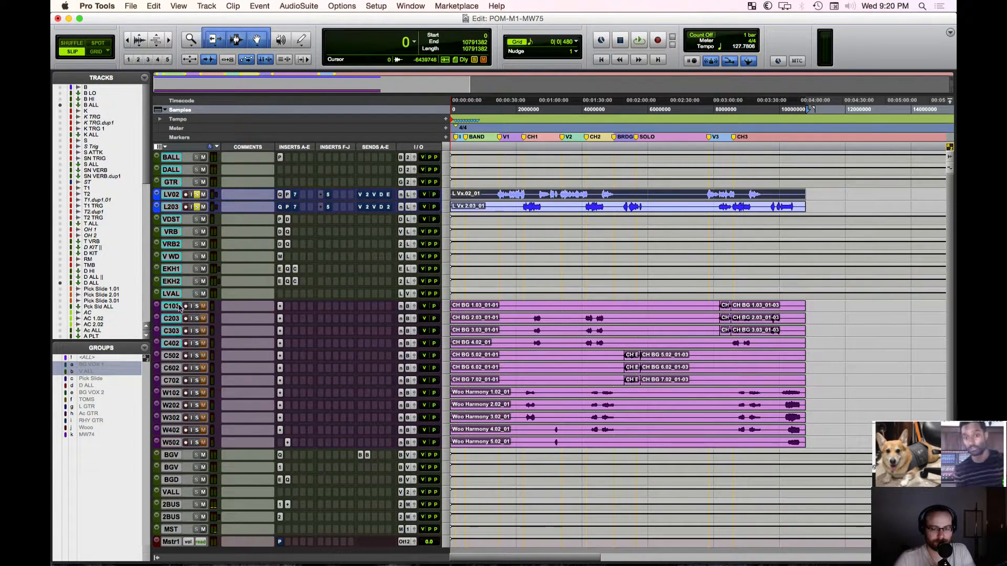
{"action": "key", "text": "ctrl+alt+Up"}
{"action": "key", "text": "ctrl+alt+Up"}
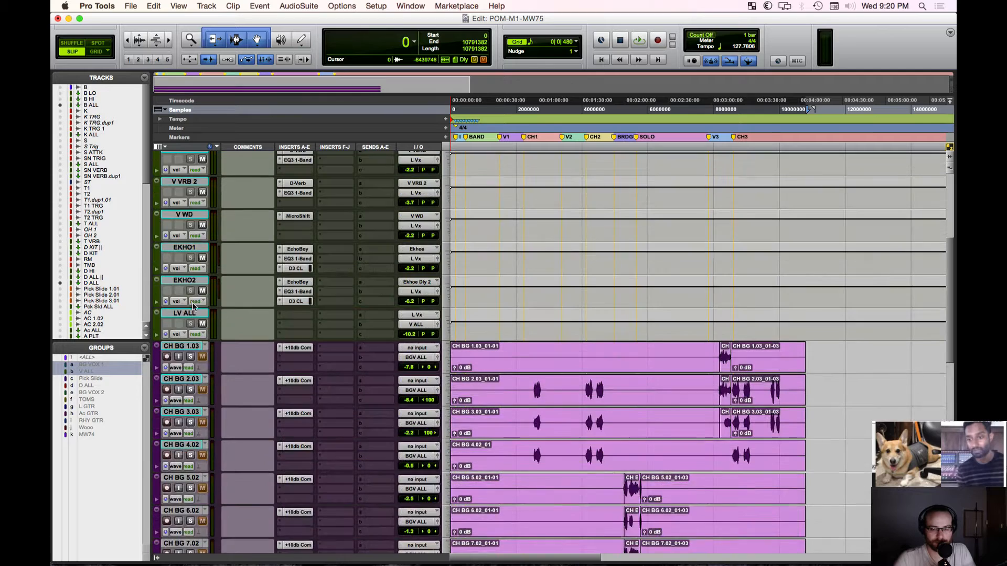
{"action": "scroll", "coordinate": [301, 370], "scroll_direction": "up", "scroll_amount": 3}
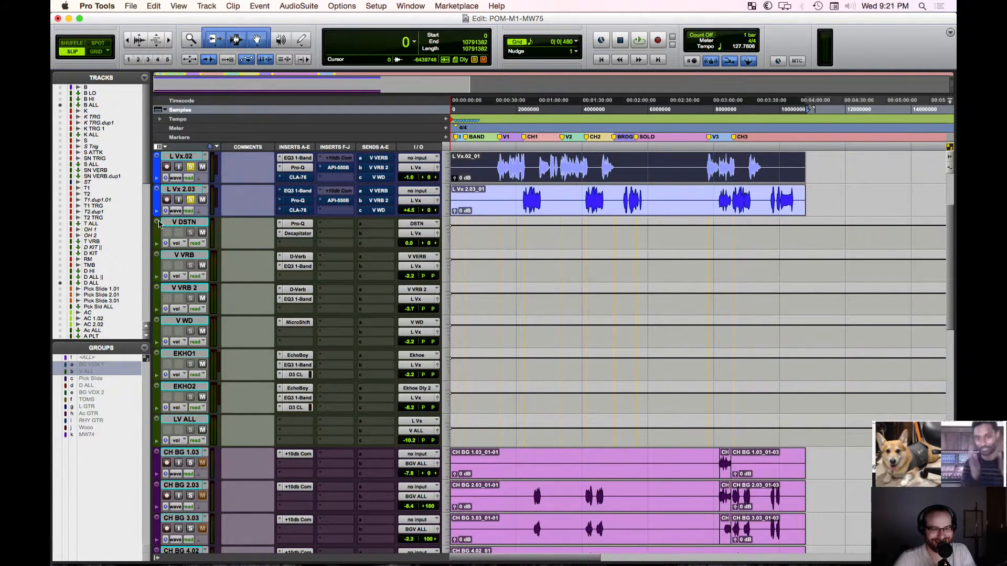
Step: Enlarge the L Vx.02 and L Vx 2.03 tracks to a matching medium height that shows all five sends
{"action": "left_click_drag", "start_coordinate": [197, 183], "coordinate": [205, 213]}
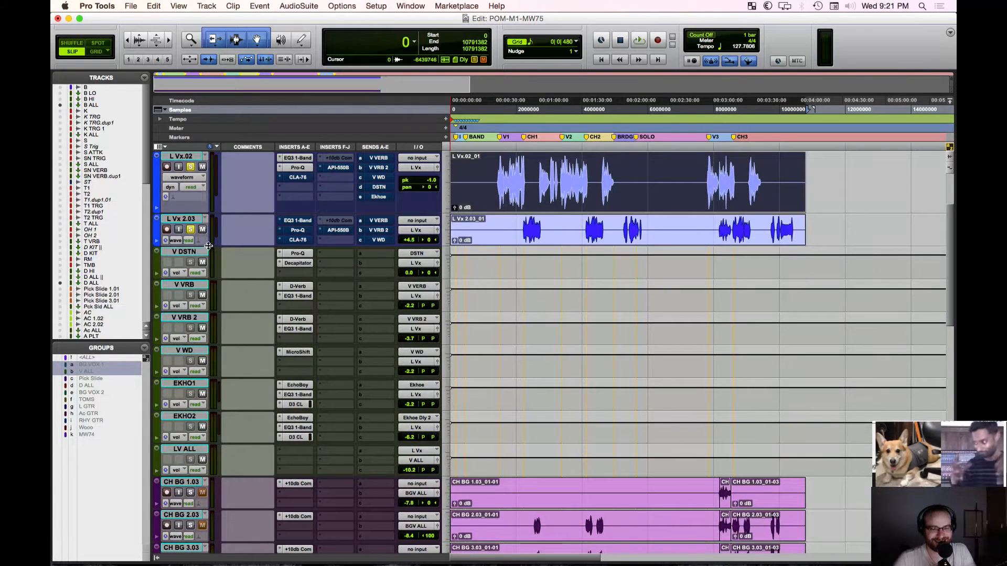
{"action": "left_click_drag", "start_coordinate": [204, 261], "coordinate": [204, 265]}
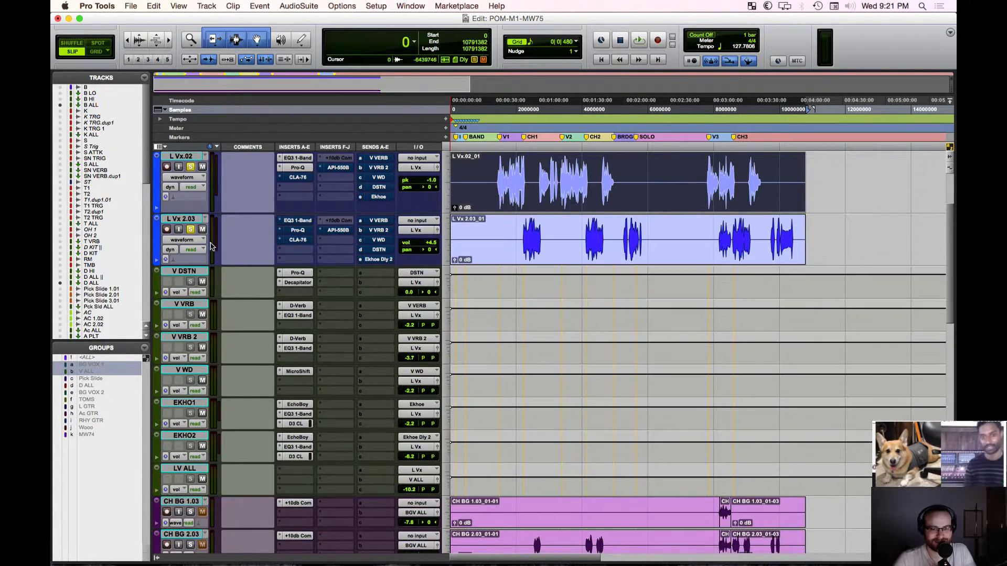
{"action": "left_click_drag", "start_coordinate": [205, 213], "coordinate": [204, 207]}
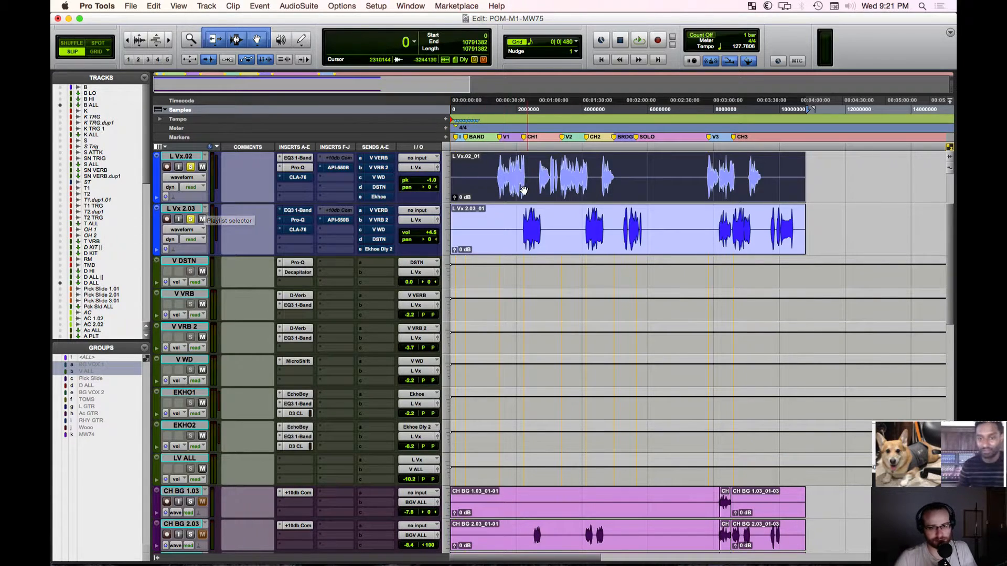
Step: Place the playback start at the first vocal transient of V1, and view and close the Pro-Q on L Vx.02
{"action": "left_click", "coordinate": [496, 178]}
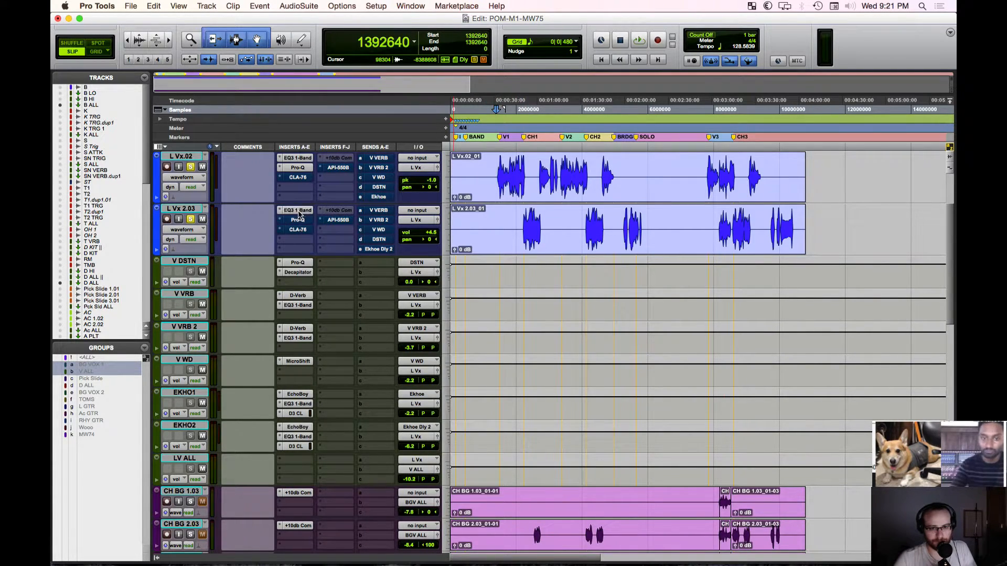
{"action": "left_click", "coordinate": [303, 159]}
{"action": "left_click", "coordinate": [305, 168]}
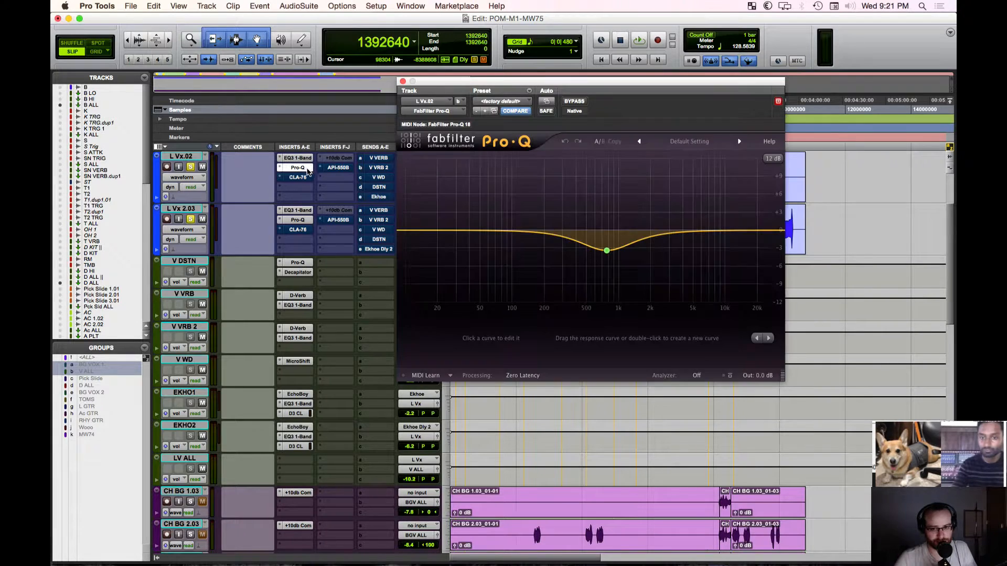
{"action": "left_click", "coordinate": [402, 82]}
{"action": "key", "text": "Tab"}
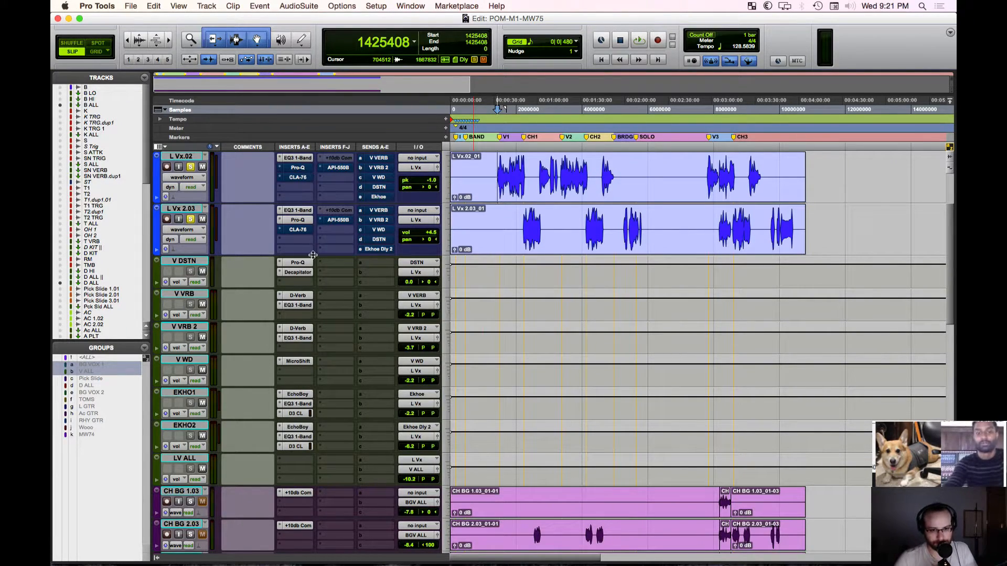
Step: Play the V1 lead vocal and compare the L Vx.02 Pro-Q bypassed and active, ending on bypass
{"action": "key", "text": "space"}
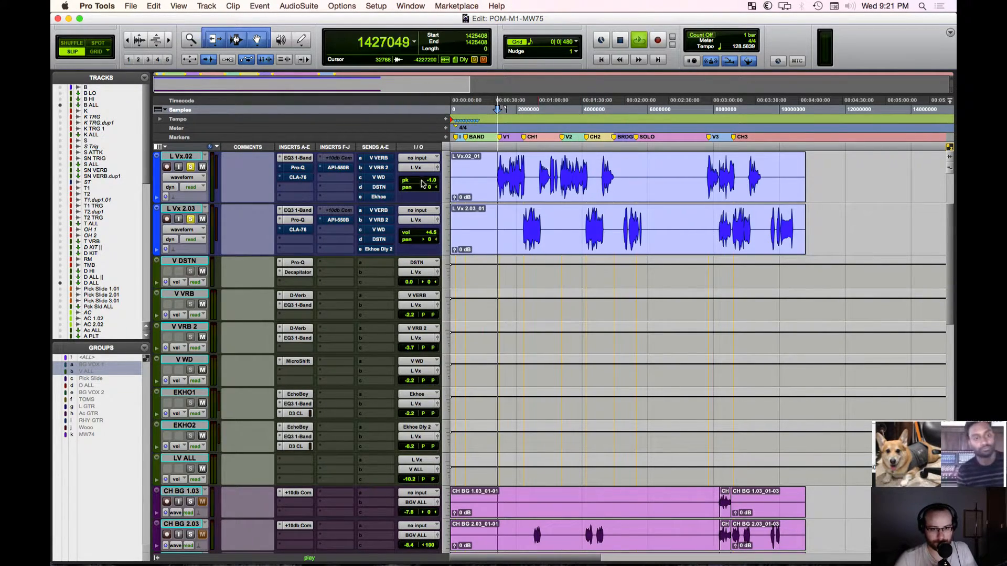
{"action": "left_click", "coordinate": [307, 171]}
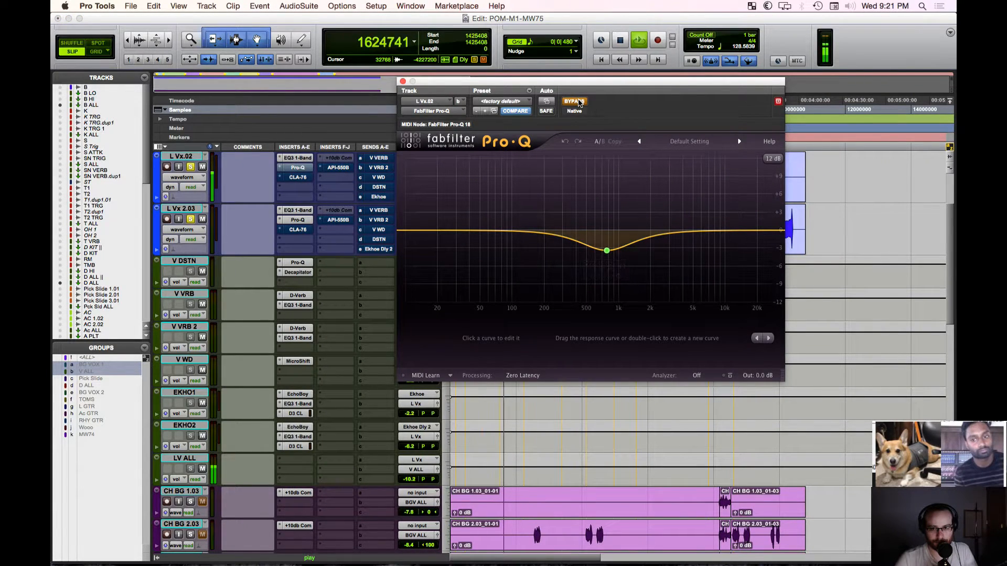
{"action": "key", "text": "ctrl+super+b"}
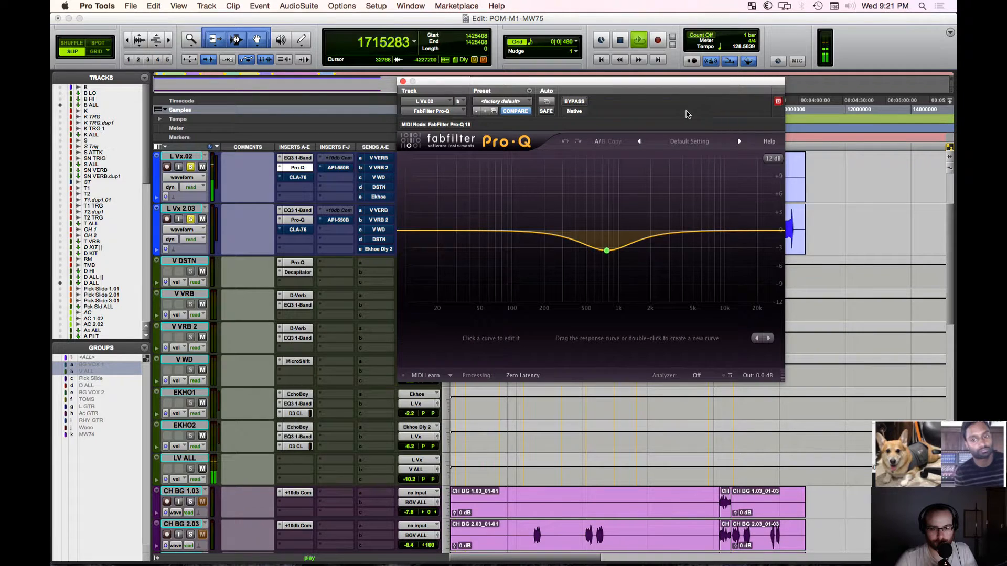
{"action": "left_click", "coordinate": [580, 103]}
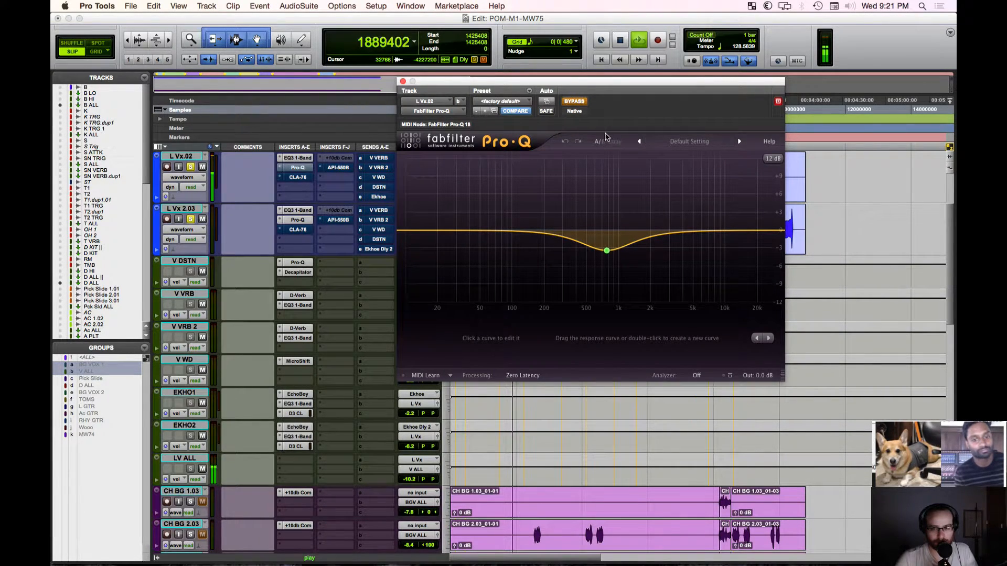
{"action": "left_click", "coordinate": [577, 102]}
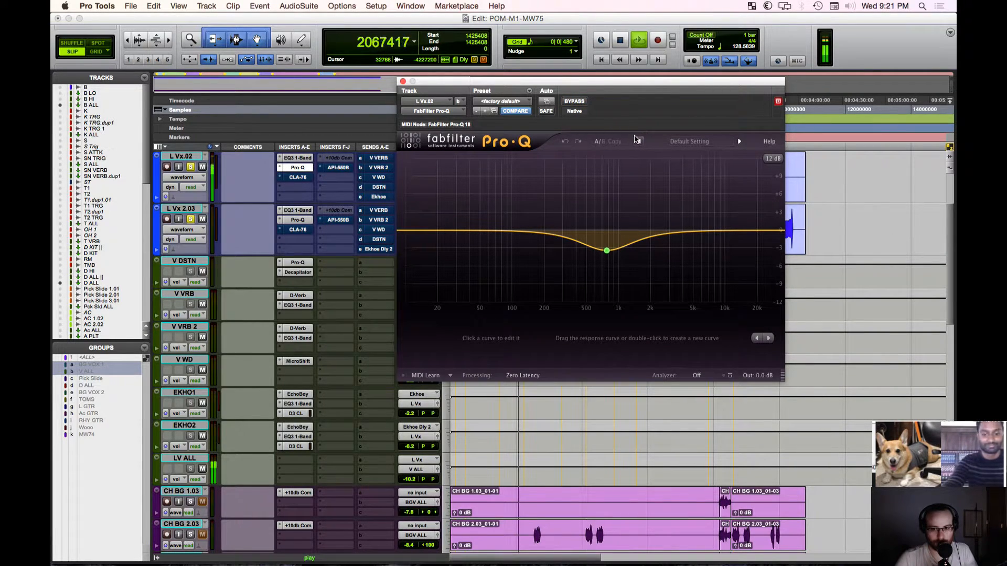
{"action": "left_click", "coordinate": [583, 102]}
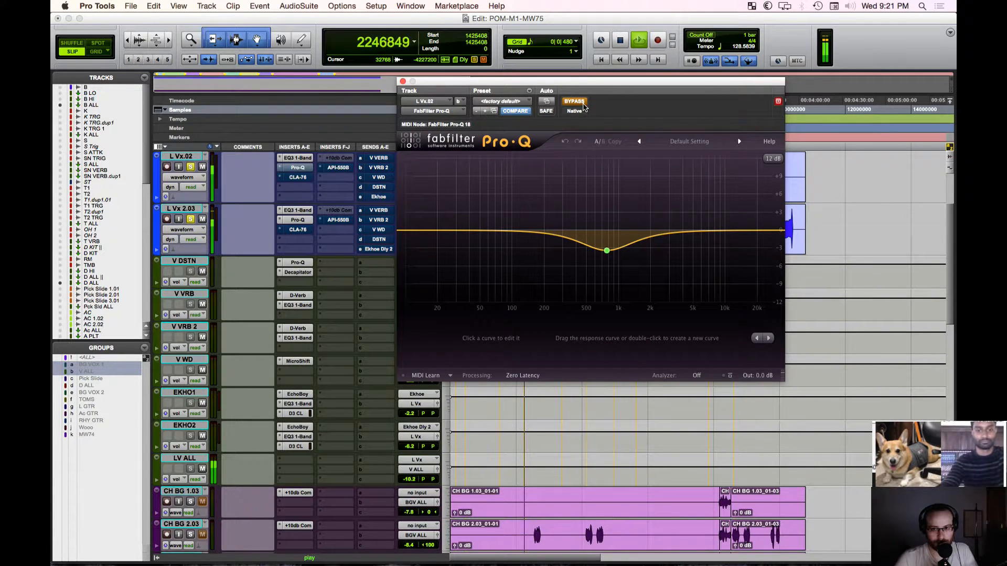
{"action": "key", "text": "space"}
Step: Set the L Vx.02 Pro-Q analyzer to Pre+Post and move the plug-in window clear of the track controls
{"action": "left_click", "coordinate": [697, 375]}
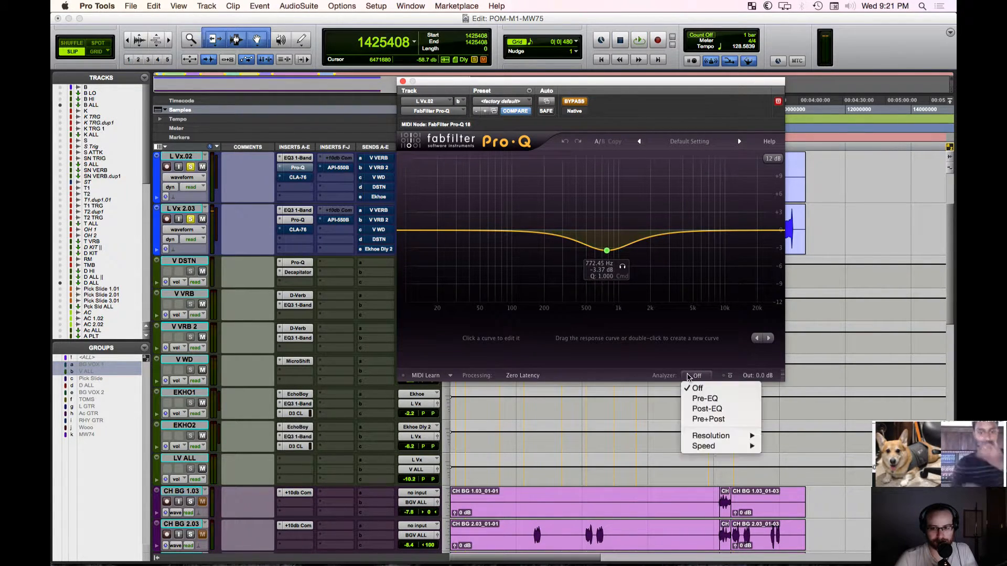
{"action": "left_click", "coordinate": [697, 413]}
{"action": "left_click_drag", "start_coordinate": [598, 86], "coordinate": [741, 94]}
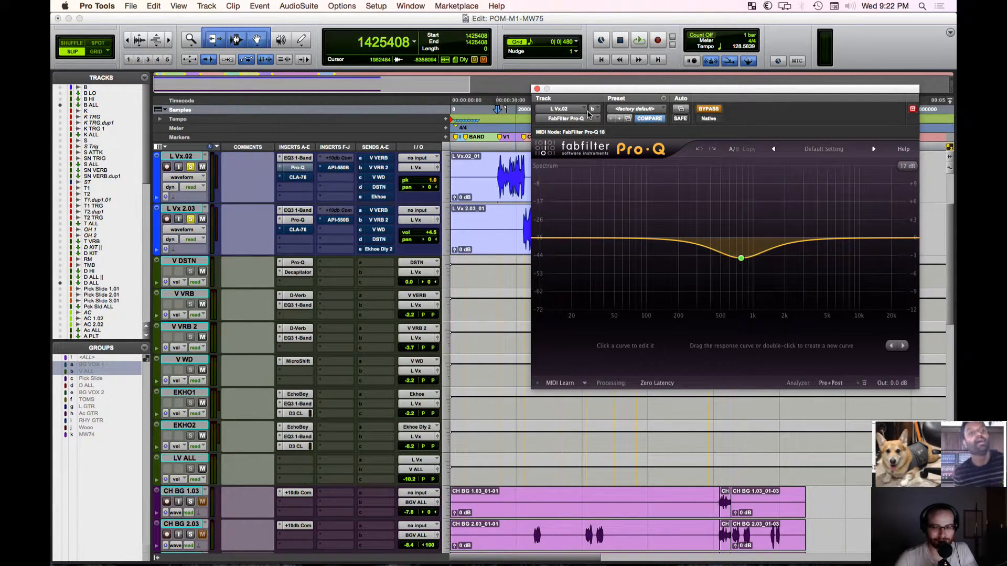
Step: Take the L Vx.02 Pro-Q out of bypass, adjust its window position and save the session
{"action": "left_click", "coordinate": [710, 108]}
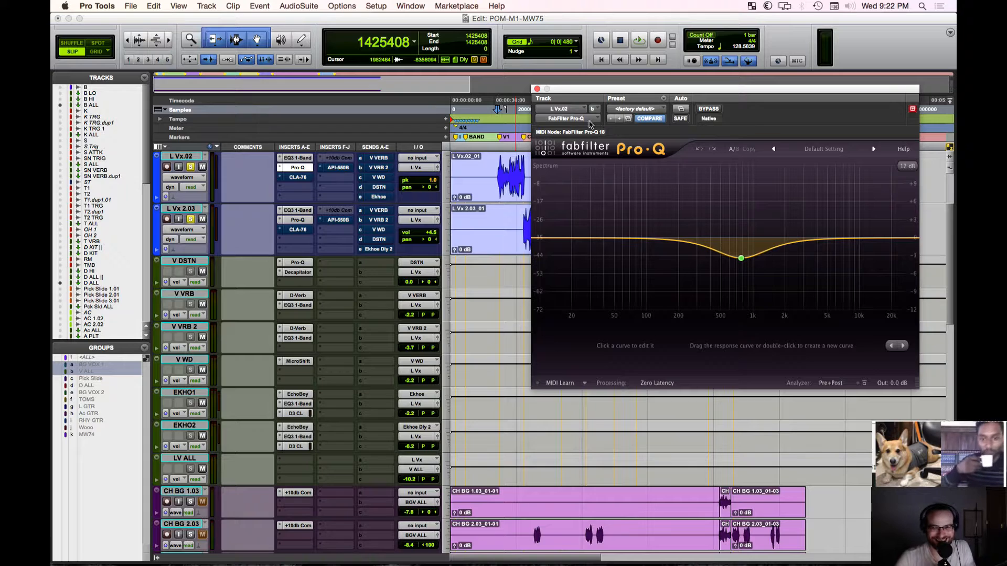
{"action": "left_click_drag", "start_coordinate": [839, 92], "coordinate": [789, 87]}
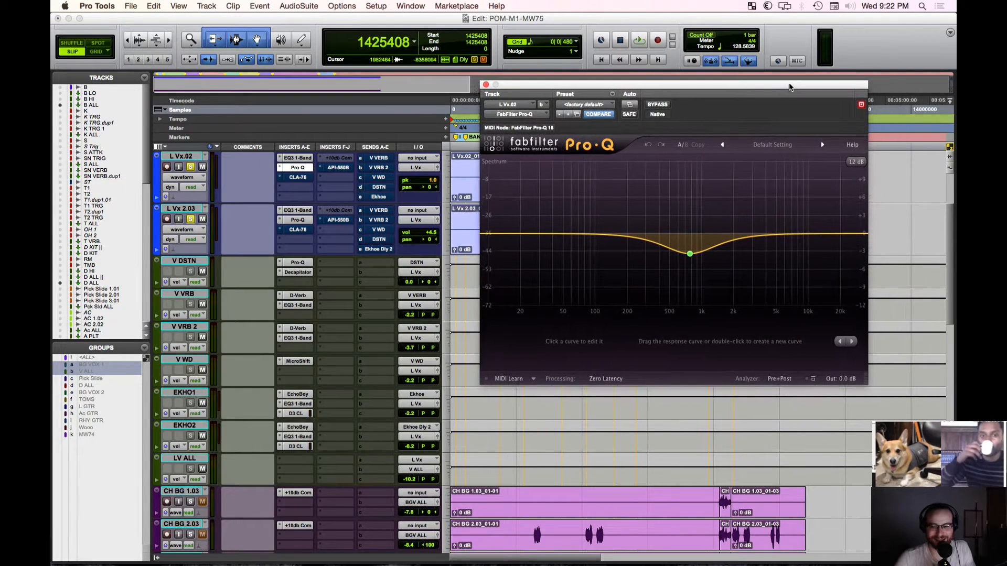
{"action": "key", "text": "super+s"}
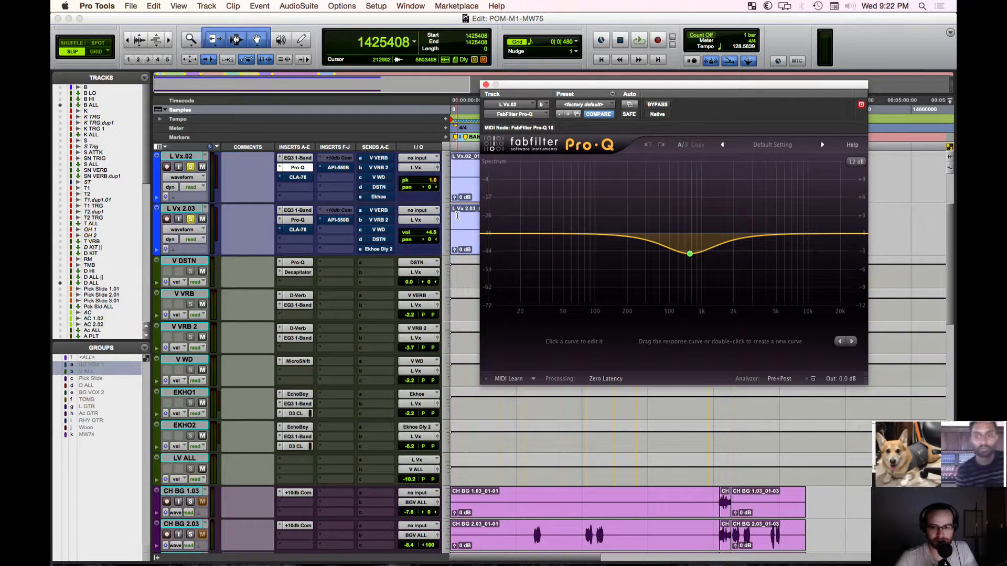
Step: Play the V1 vocal with the spectrum analyzer running, comparing the whole Pro-Q bypassed and active
{"action": "key", "text": "space"}
{"action": "left_click", "coordinate": [657, 104]}
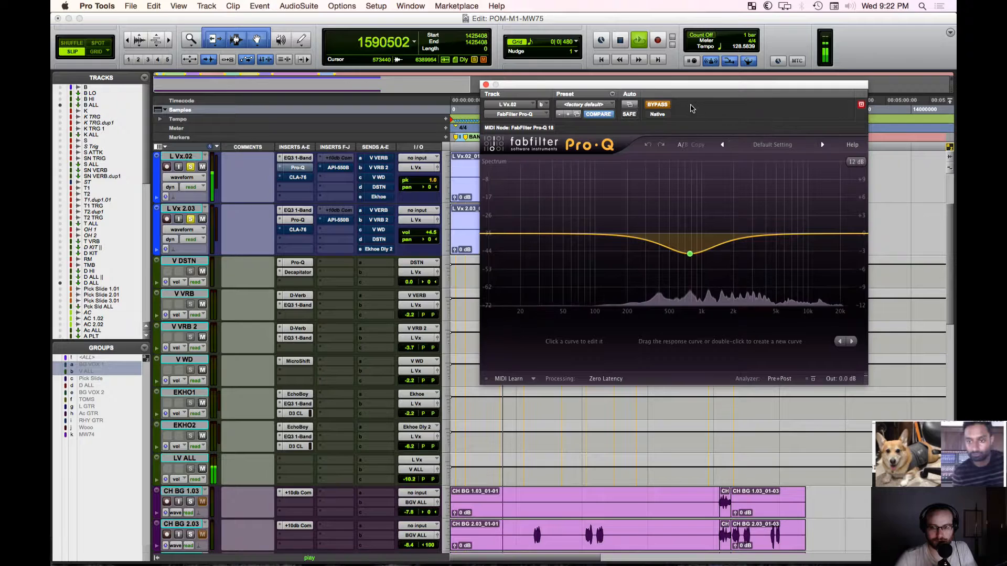
{"action": "left_click", "coordinate": [657, 104]}
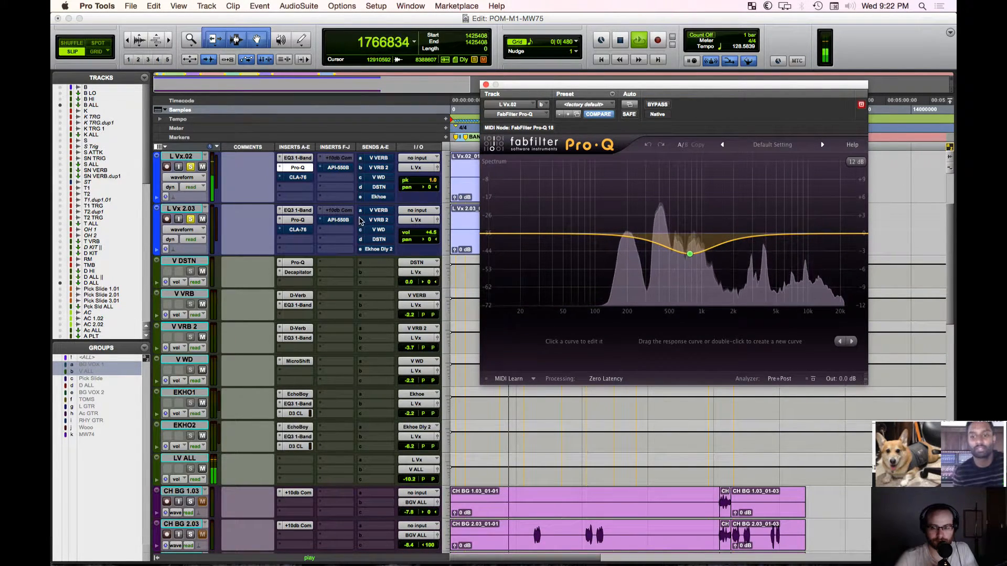
{"action": "key", "text": "space"}
Step: Select the Pro-Q's bell band and replay the vocal, switching only that band off and on to compare its effect
{"action": "left_click", "coordinate": [696, 255]}
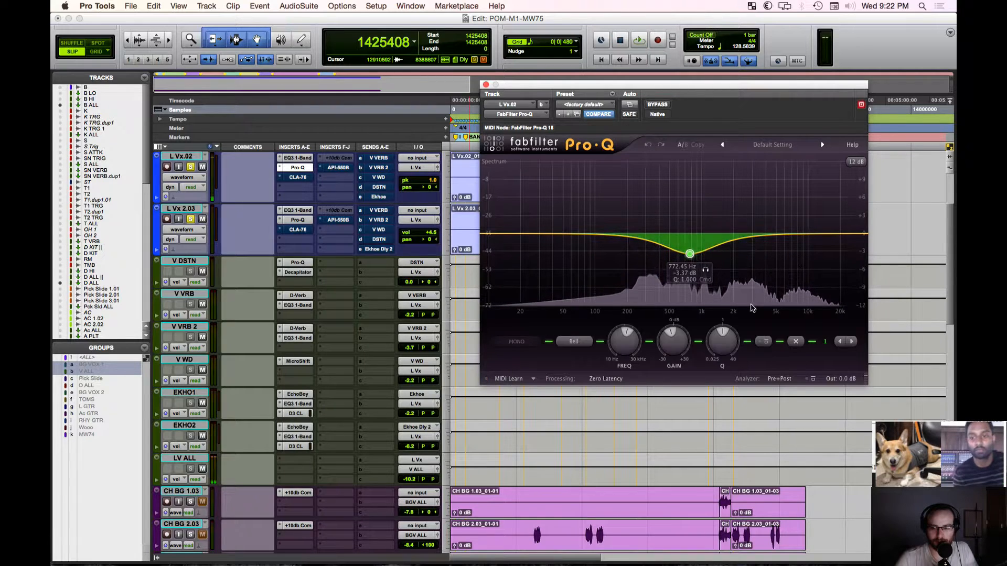
{"action": "key", "text": "space"}
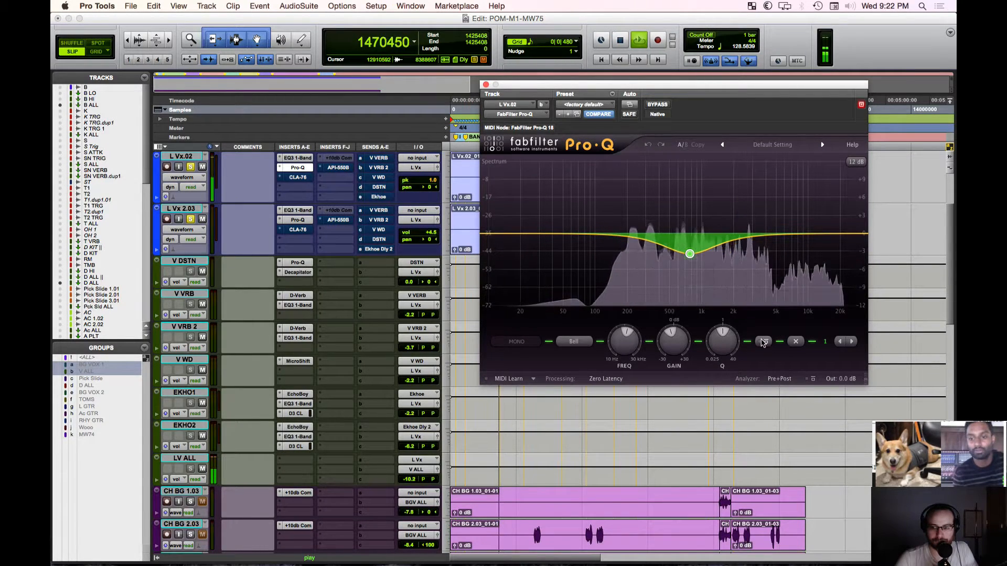
{"action": "key", "text": "space"}
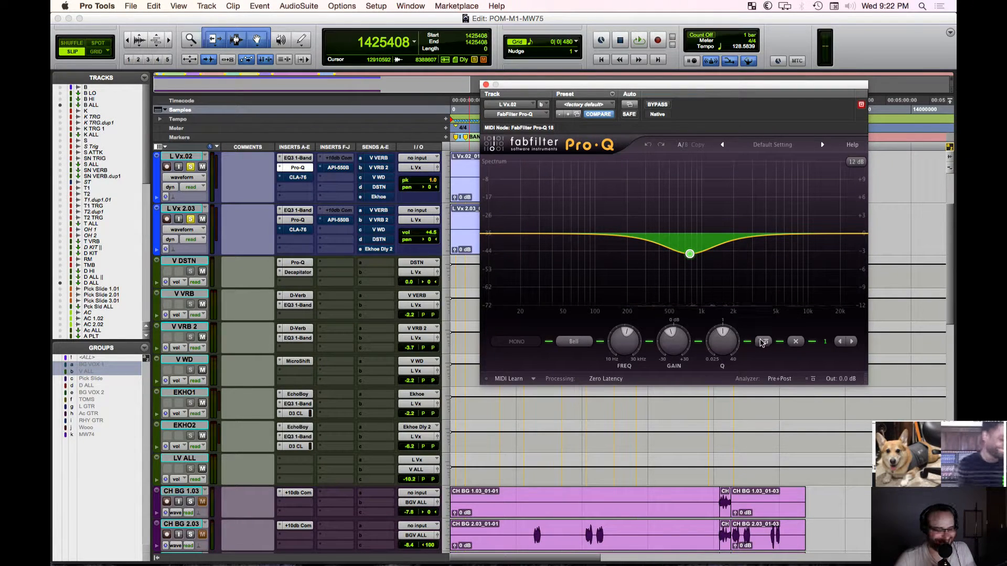
{"action": "key", "text": "space"}
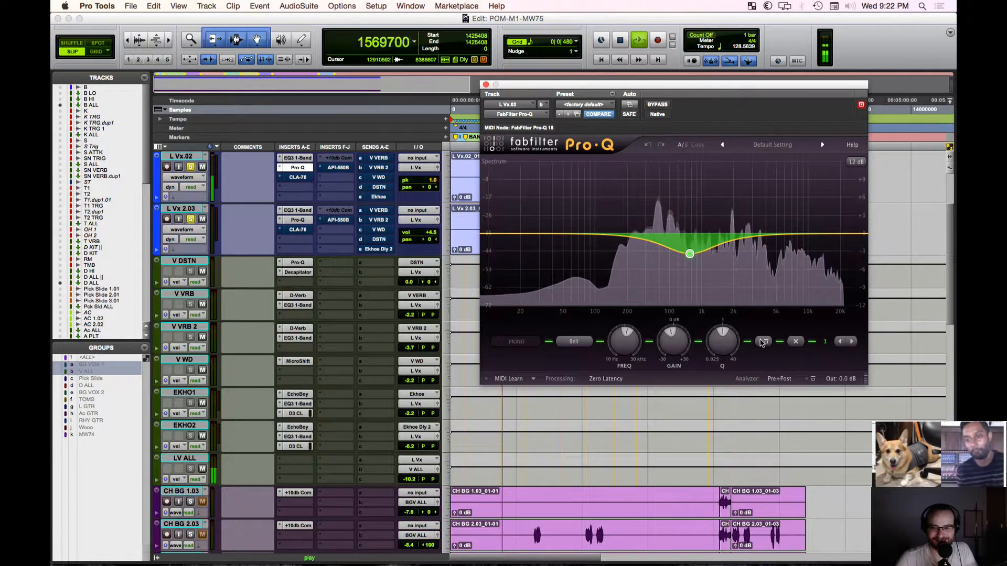
{"action": "left_click", "coordinate": [763, 341]}
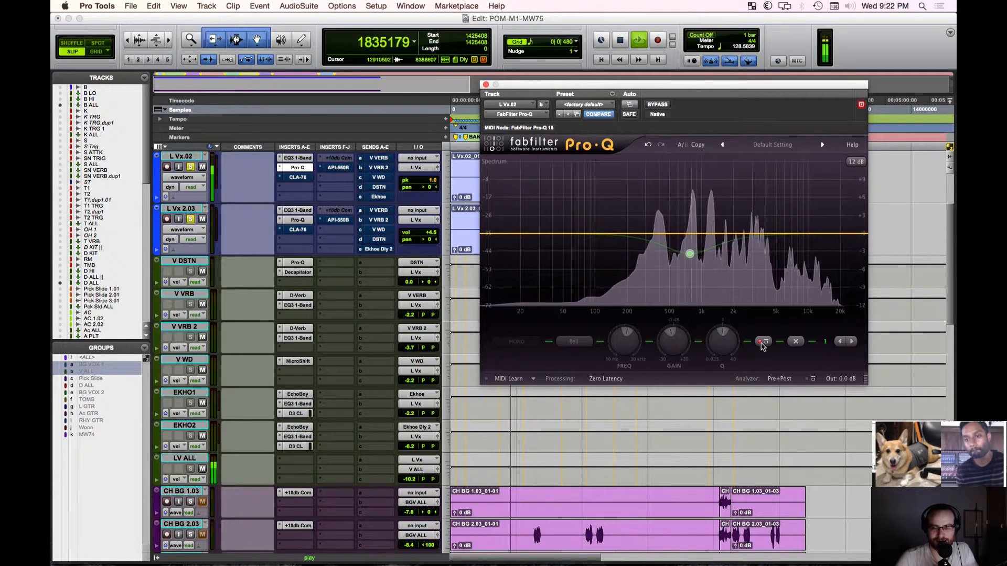
{"action": "left_click", "coordinate": [763, 342]}
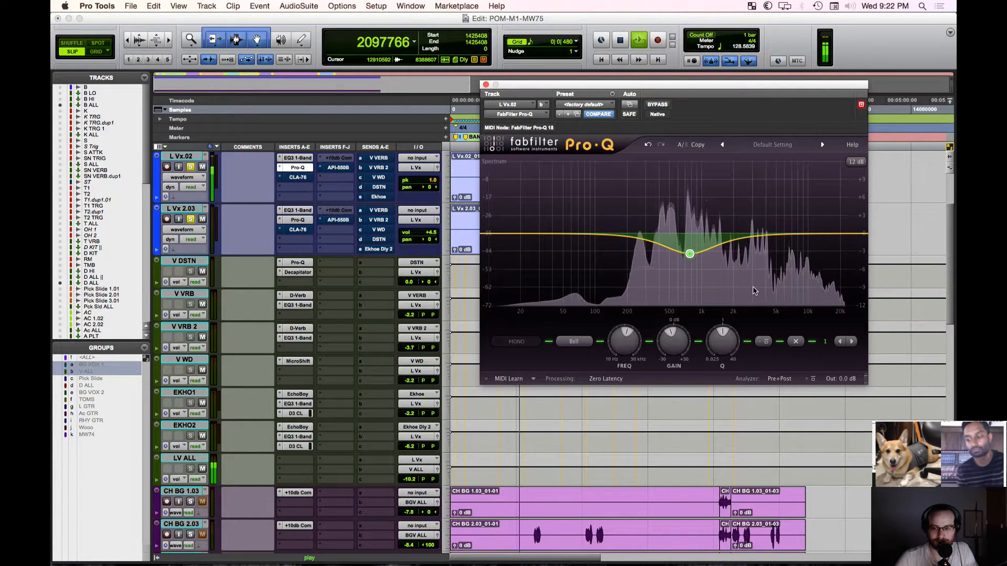
{"action": "key", "text": "space"}
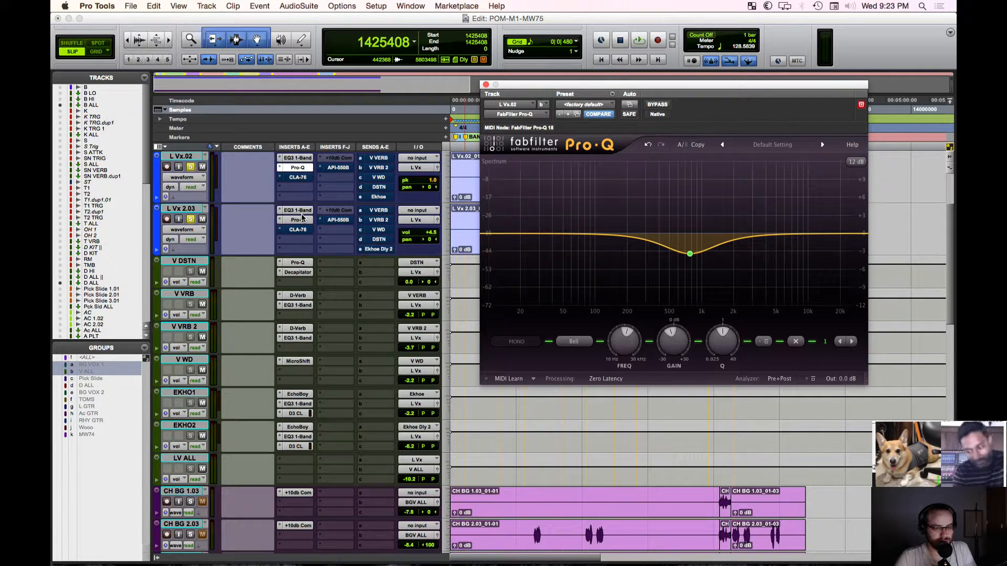
Step: Close the L Vx.02 Pro-Q window and select both lead vocal tracks, L Vx.02 and L Vx 2.03
{"action": "mouse_move", "coordinate": [692, 255]}
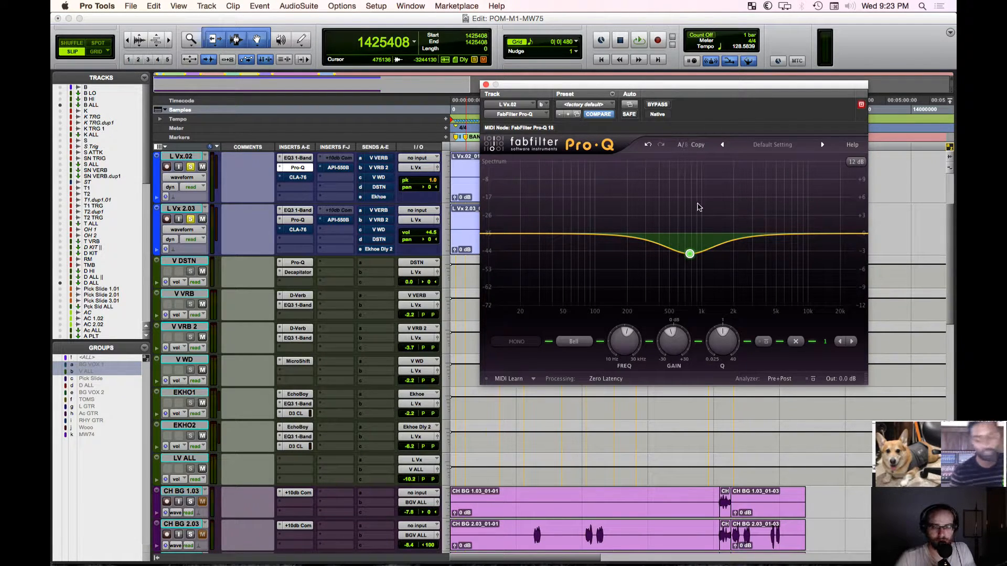
{"action": "left_click_drag", "start_coordinate": [560, 86], "coordinate": [530, 90]}
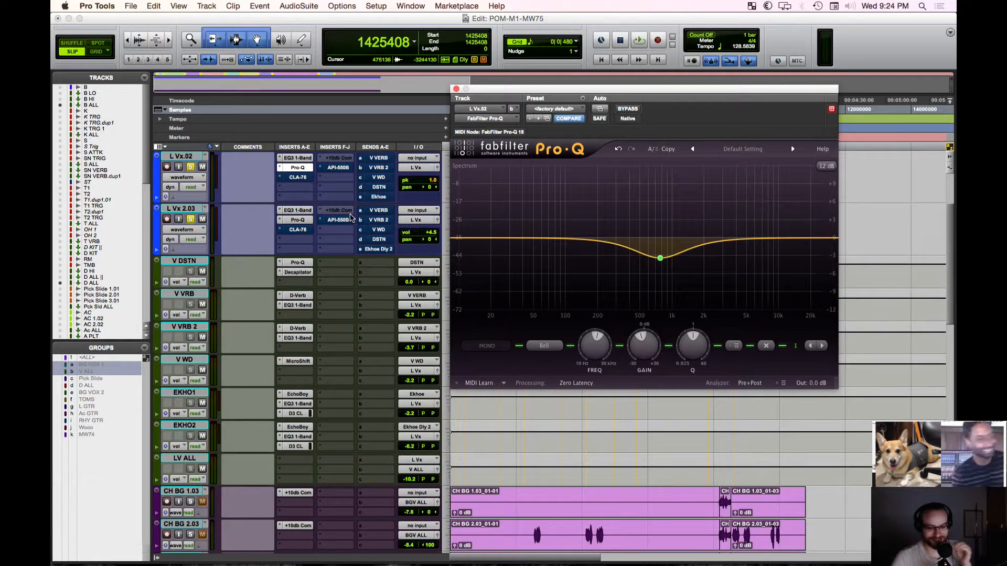
{"action": "left_click", "coordinate": [455, 89]}
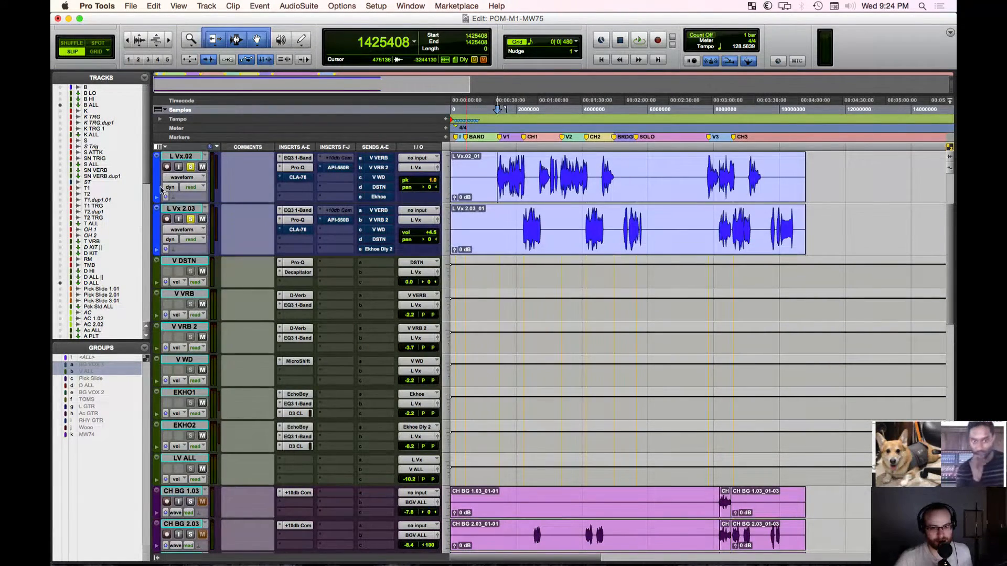
{"action": "left_click", "coordinate": [179, 156]}
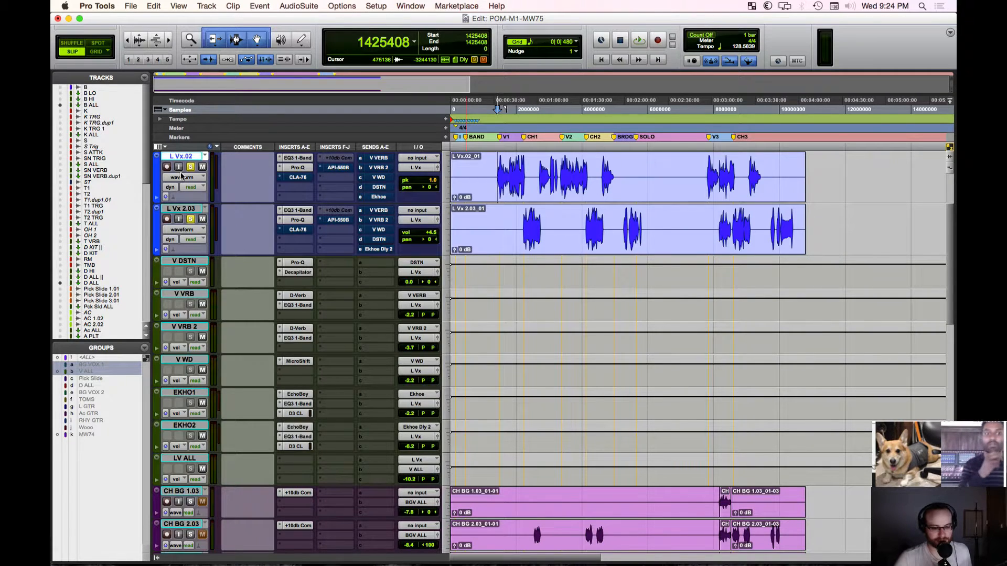
{"action": "left_click", "coordinate": [193, 210], "text": "shift"}
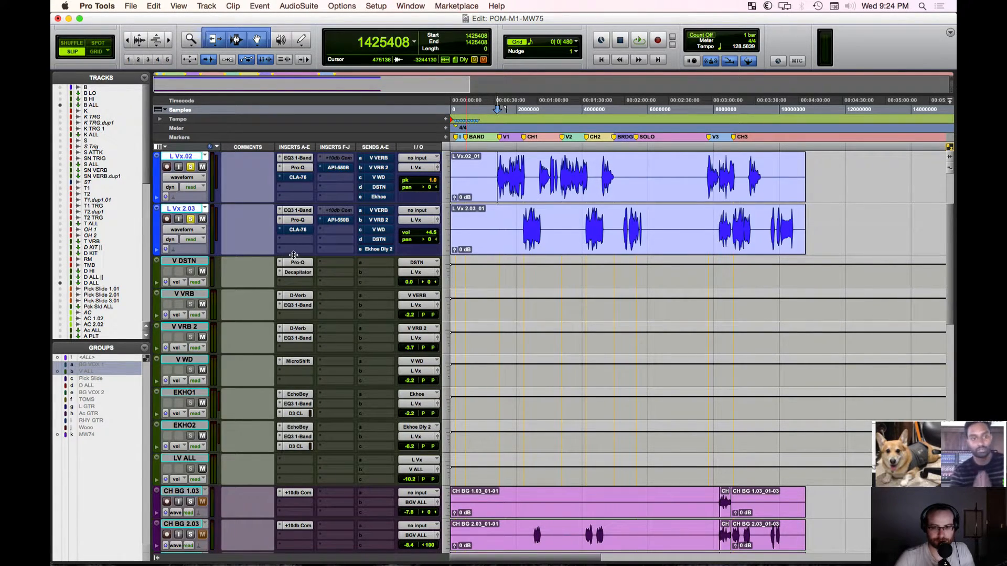
Step: Reopen the L Vx.02 Pro-Q and raise its bell band at 772.45 Hz to a boost of +3.42 dB
{"action": "left_click", "coordinate": [297, 168]}
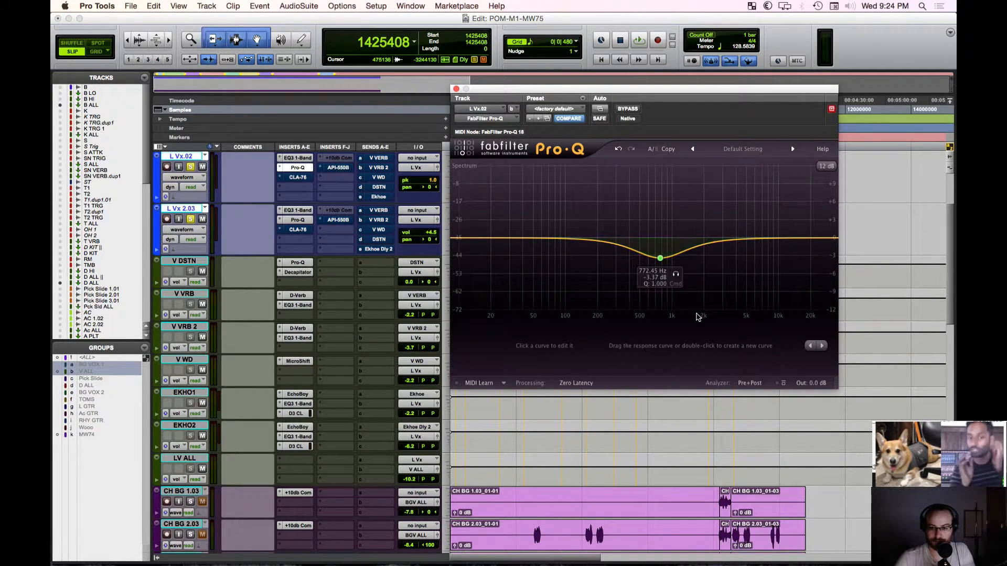
{"action": "left_click", "coordinate": [660, 259]}
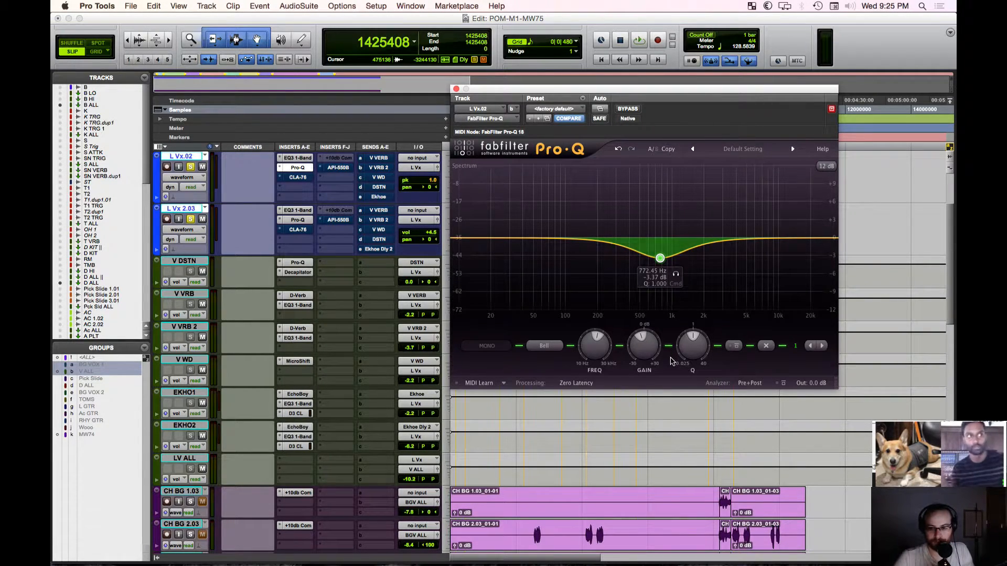
{"action": "left_click_drag", "start_coordinate": [644, 344], "coordinate": [641, 336]}
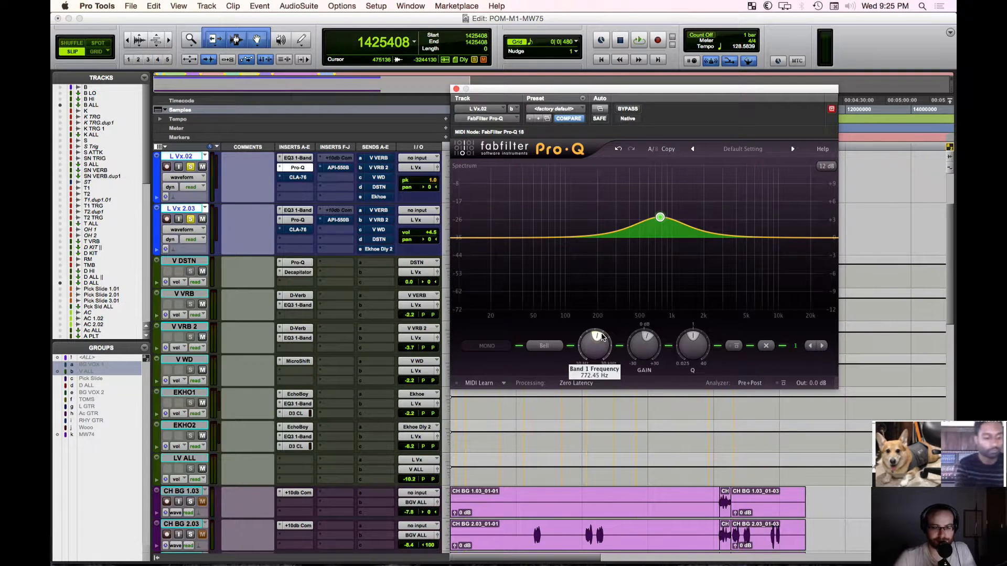
Step: Take both lead vocals out of solo and briefly run playback
{"action": "left_click", "coordinate": [190, 219]}
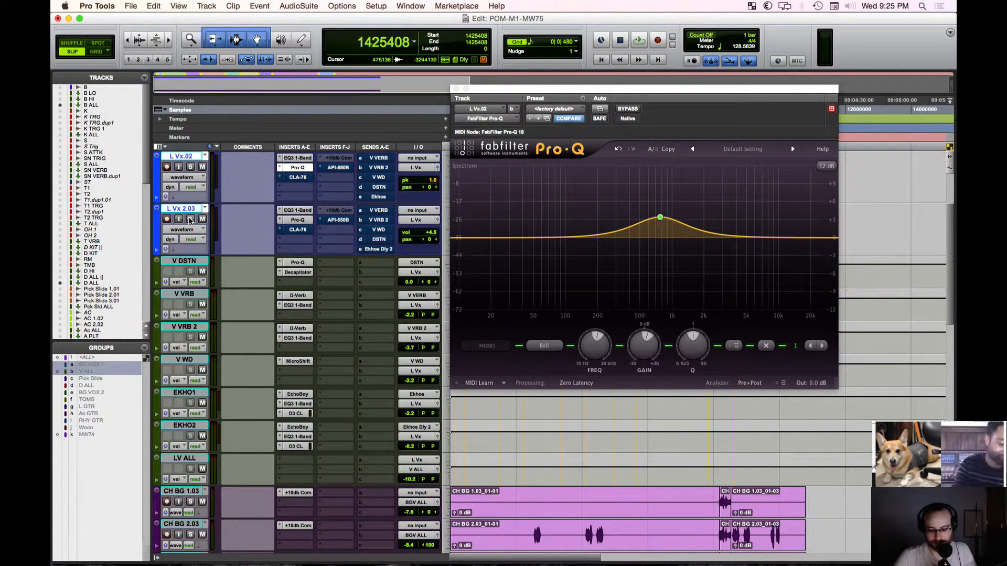
{"action": "key", "text": "space"}
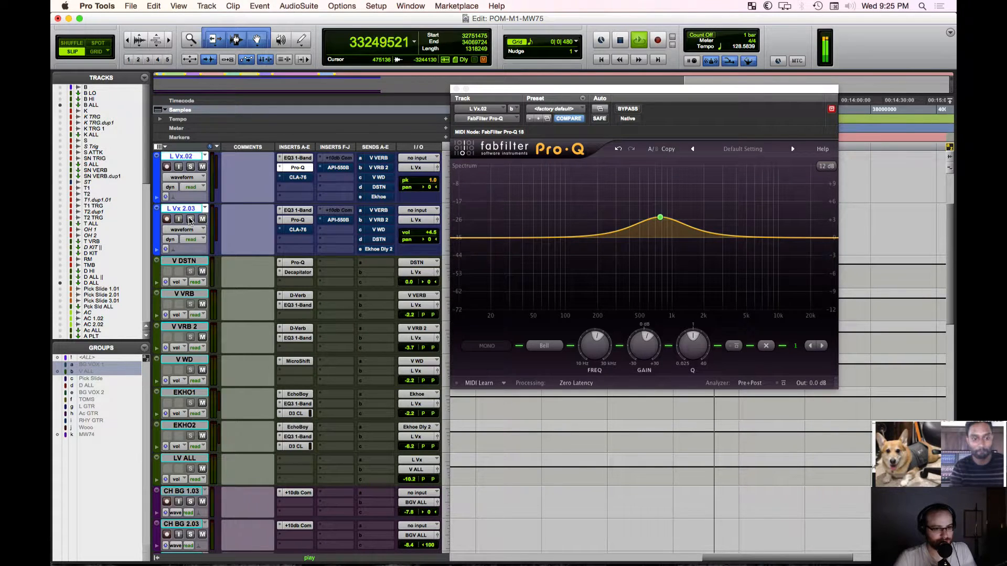
{"action": "key", "text": "space"}
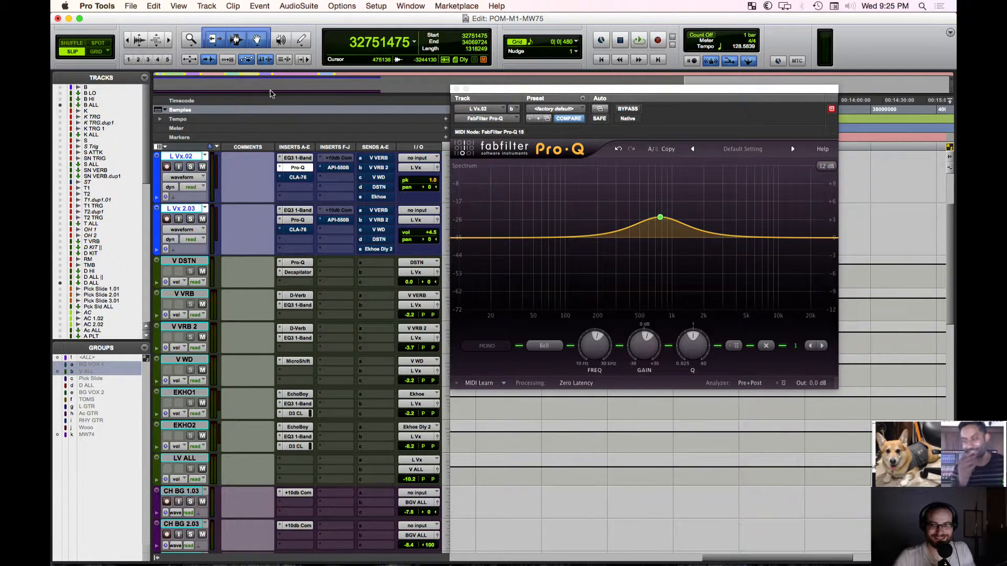
Step: Move the Pro-Q window below the L Vx.02 clip and return the playback position to the song just before CH1
{"action": "left_click_drag", "start_coordinate": [482, 94], "coordinate": [467, 233]}
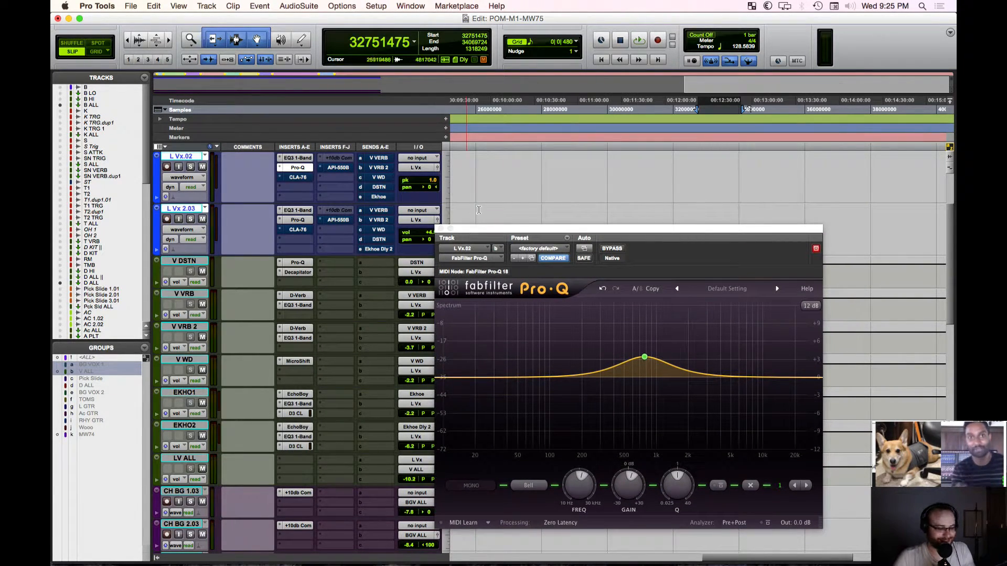
{"action": "key", "text": "r"}
{"action": "key", "text": "r"}
{"action": "key", "text": "r"}
{"action": "key", "text": "r"}
{"action": "key", "text": "t"}
{"action": "key", "text": "t"}
{"action": "key", "text": "t"}
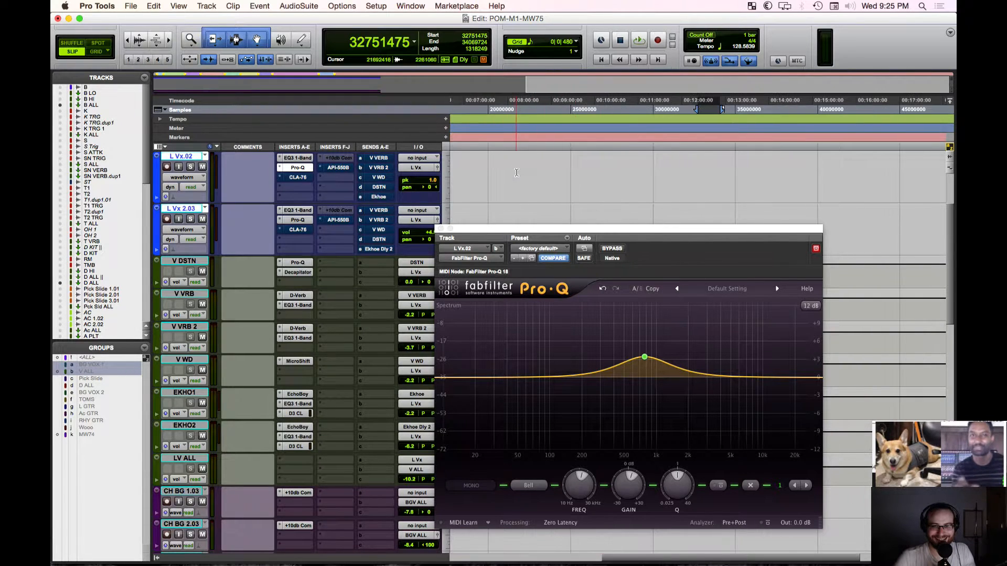
{"action": "left_click", "coordinate": [488, 138]}
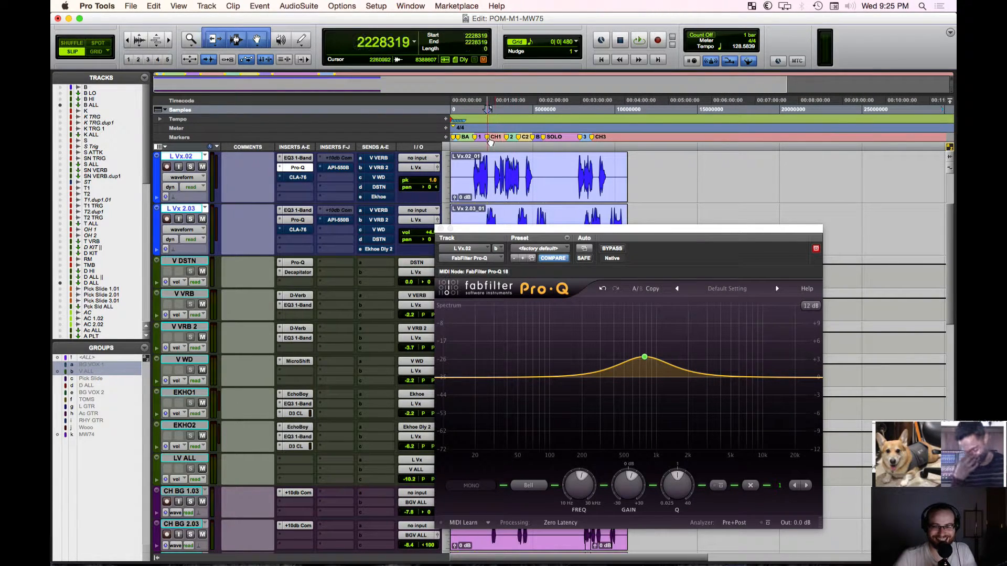
Step: Place the playback position at V2, raise the Pro-Q window slightly and play the mix briefly without solos
{"action": "key", "text": "t"}
{"action": "key", "text": "t"}
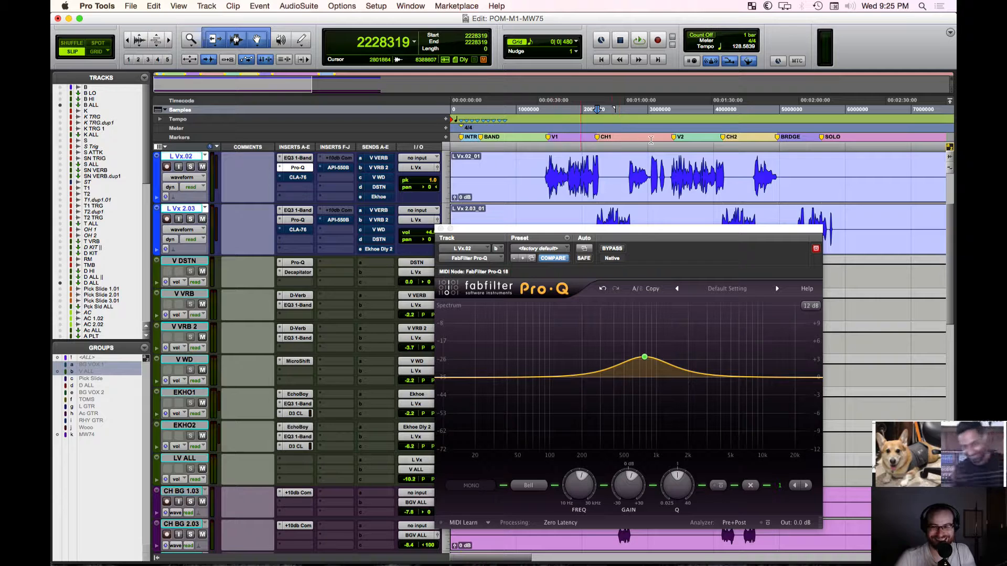
{"action": "left_click", "coordinate": [675, 180]}
{"action": "scroll", "coordinate": [674, 180], "scroll_direction": "right", "scroll_amount": 5}
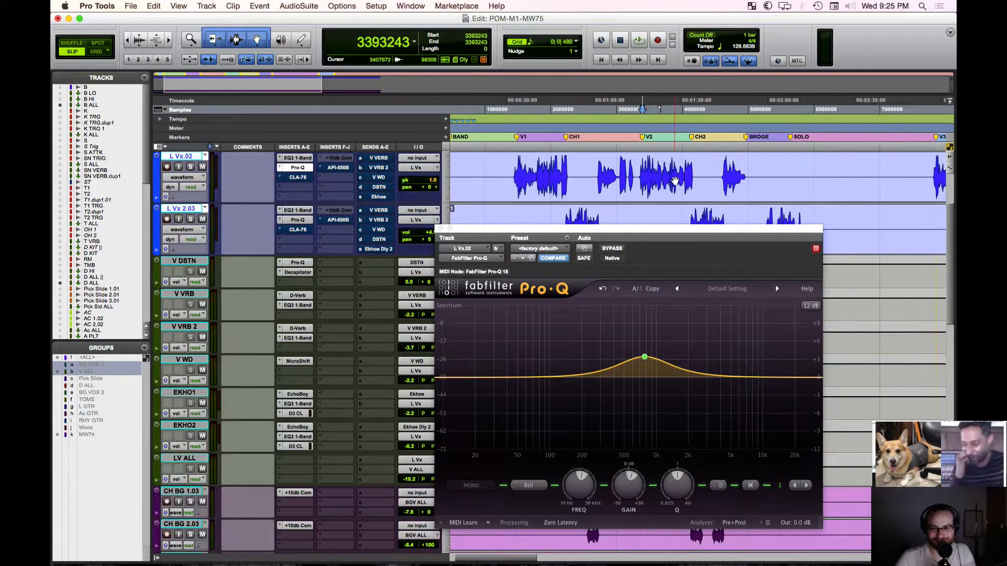
{"action": "mouse_move", "coordinate": [675, 231]}
{"action": "left_mouse_down"}
{"action": "mouse_move", "coordinate": [691, 210]}
{"action": "mouse_move", "coordinate": [663, 188]}
{"action": "left_mouse_up"}
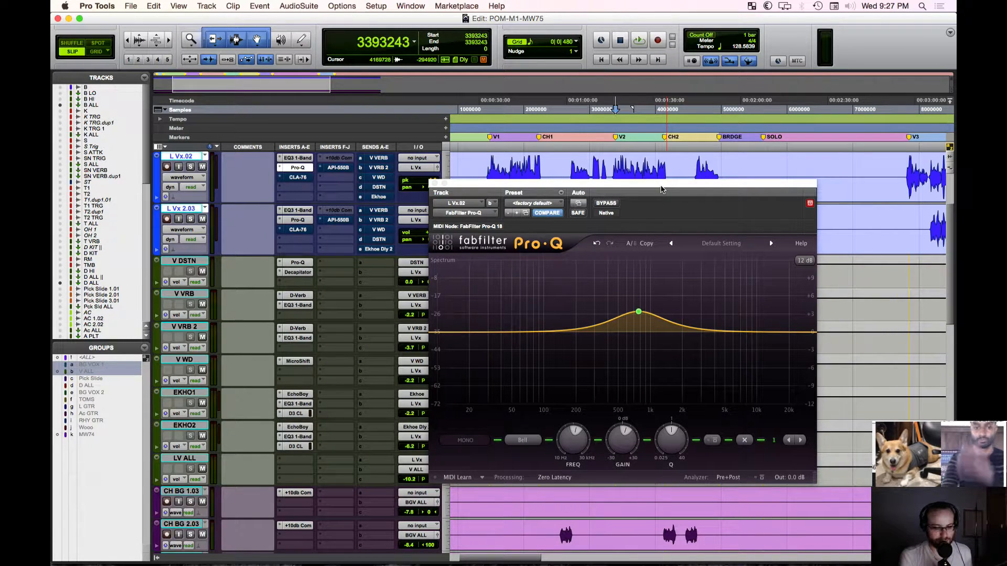
{"action": "key", "text": "space"}
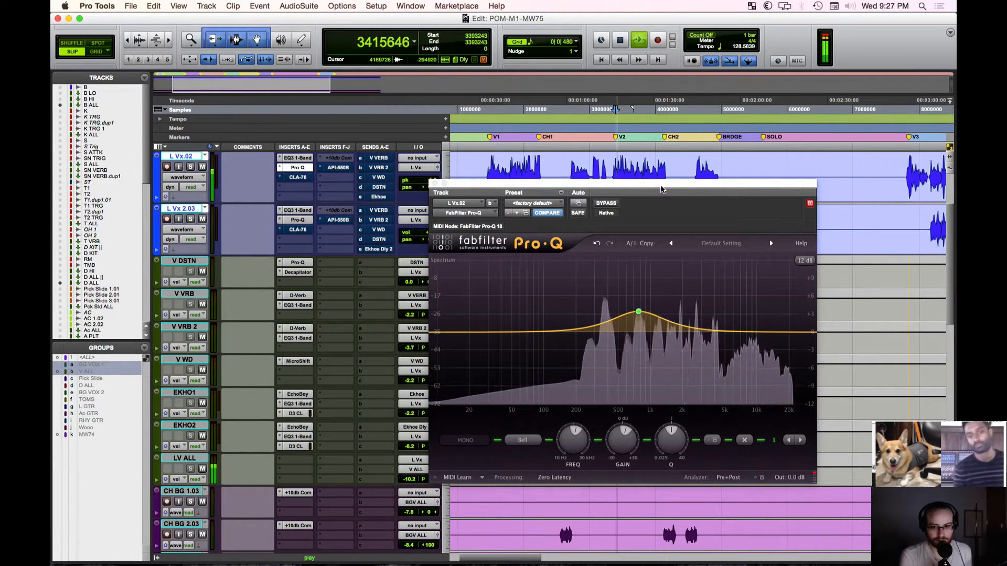
{"action": "key", "text": "space"}
Step: Solo both lead vocals again and start playback at V1, moving it on to the V2 marker
{"action": "key", "text": "shift+s"}
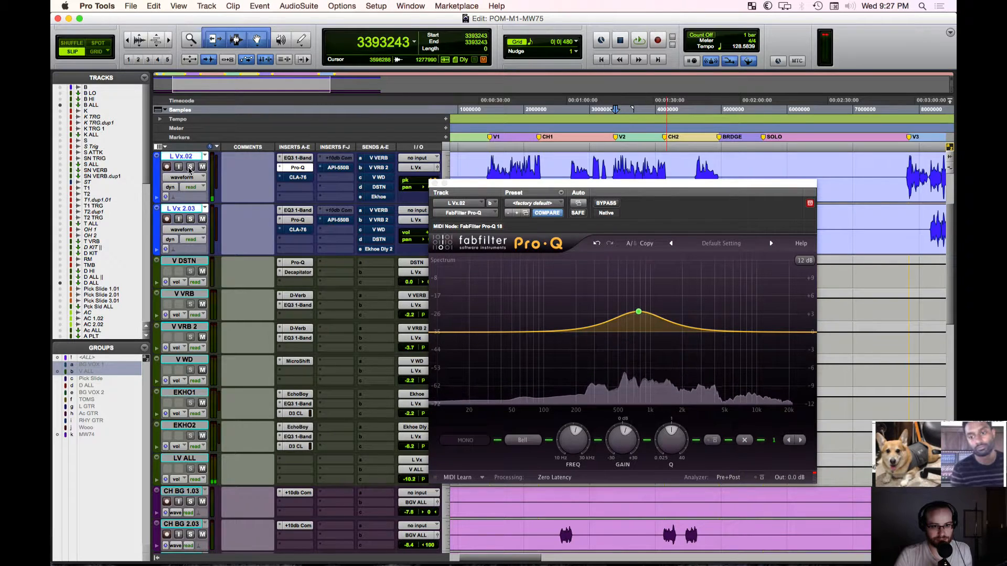
{"action": "left_click", "coordinate": [486, 161]}
{"action": "key", "text": "space"}
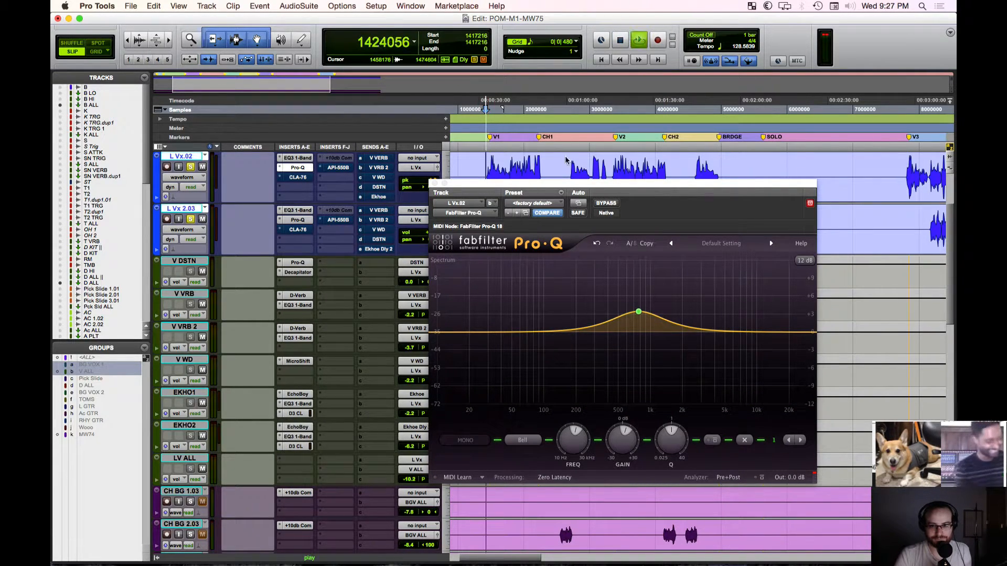
{"action": "left_click", "coordinate": [617, 137]}
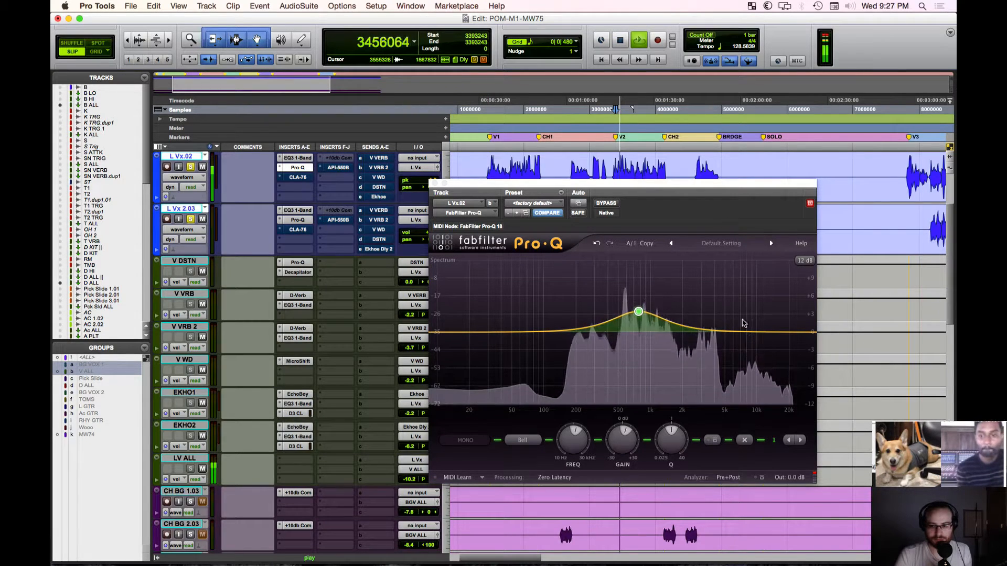
Step: Solo the boosted bell band inside the Pro-Q and sweep it while V2 plays, ending at 1120.4 Hz
{"action": "left_click", "coordinate": [653, 290]}
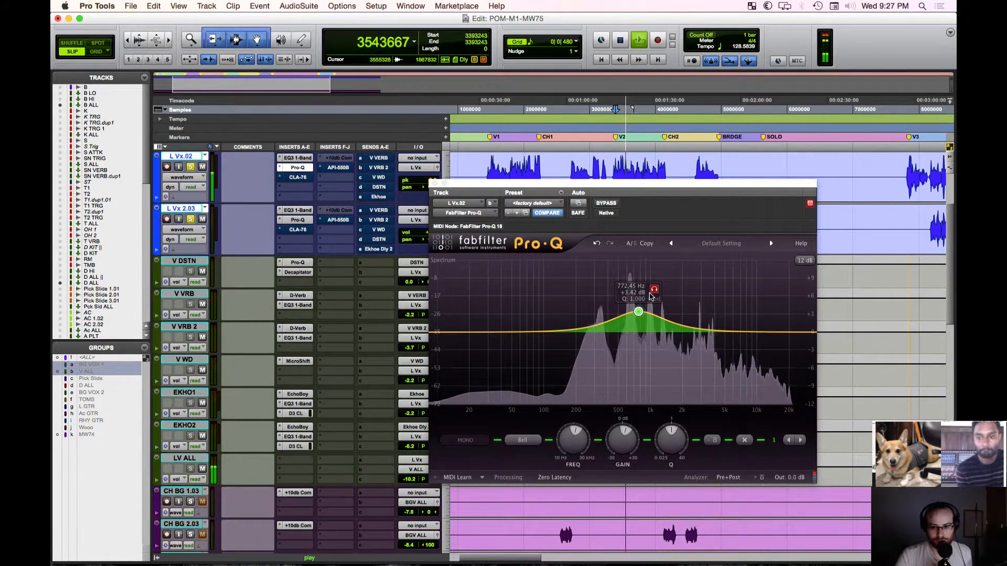
{"action": "key", "text": "space"}
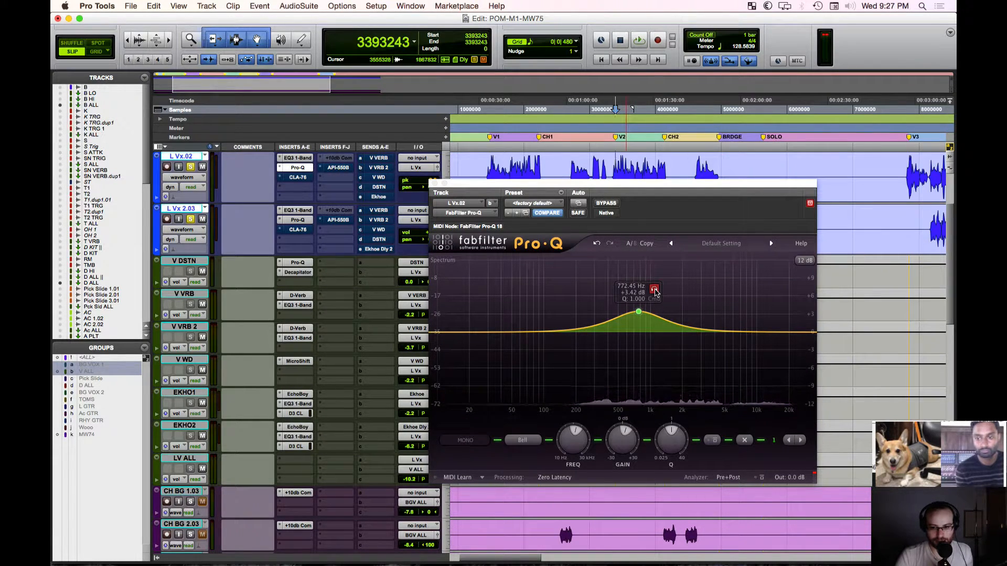
{"action": "key", "text": "space"}
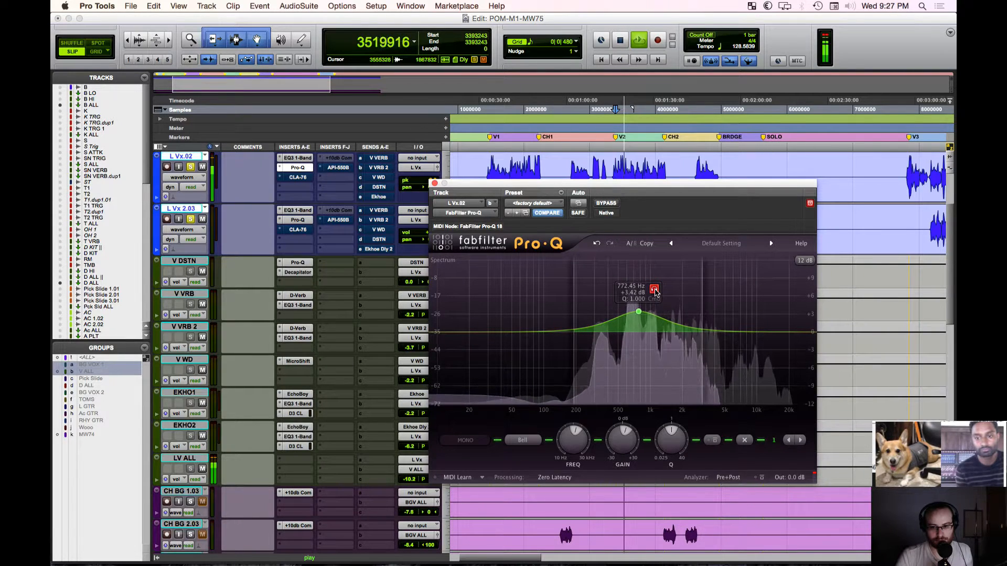
{"action": "mouse_move", "coordinate": [654, 291]}
{"action": "left_mouse_down"}
{"action": "mouse_move", "coordinate": [615, 291]}
{"action": "mouse_move", "coordinate": [639, 293]}
{"action": "left_mouse_up"}
{"action": "left_click_drag", "start_coordinate": [669, 292], "coordinate": [679, 291]}
{"action": "key", "text": "space"}
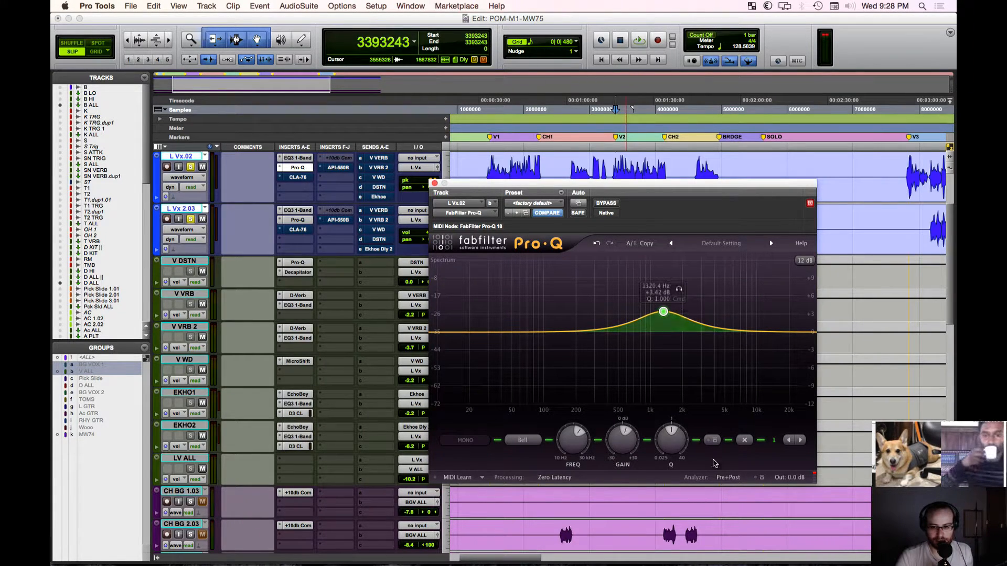
Step: Narrow the bell band to a Q of 5.957 and move it to 898.81 Hz with a +6.48 dB boost
{"action": "left_click_drag", "start_coordinate": [675, 435], "coordinate": [699, 450]}
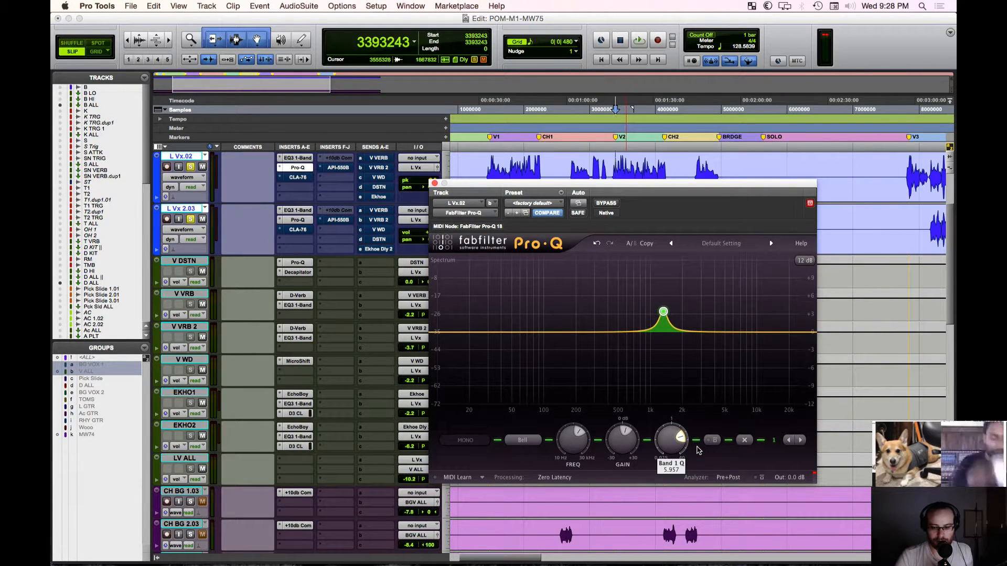
{"action": "mouse_move", "coordinate": [664, 313]}
{"action": "left_mouse_down"}
{"action": "mouse_move", "coordinate": [657, 282]}
{"action": "mouse_move", "coordinate": [647, 303]}
{"action": "left_mouse_up"}
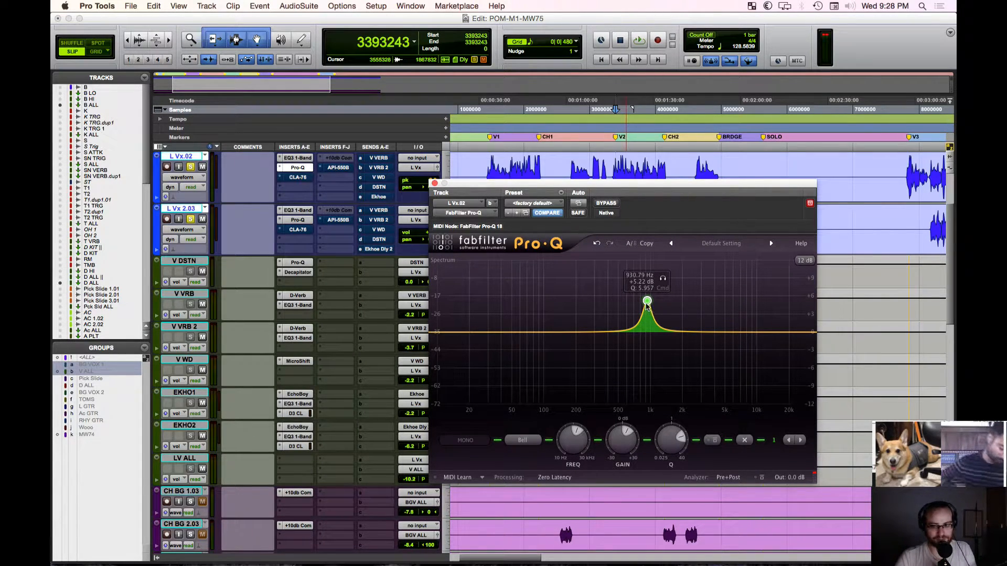
{"action": "mouse_move", "coordinate": [647, 302]}
{"action": "left_mouse_down"}
{"action": "mouse_move", "coordinate": [648, 367]}
{"action": "mouse_move", "coordinate": [607, 354]}
{"action": "mouse_move", "coordinate": [649, 359]}
{"action": "mouse_move", "coordinate": [652, 296]}
{"action": "mouse_move", "coordinate": [632, 294]}
{"action": "mouse_move", "coordinate": [646, 295]}
{"action": "left_mouse_up"}
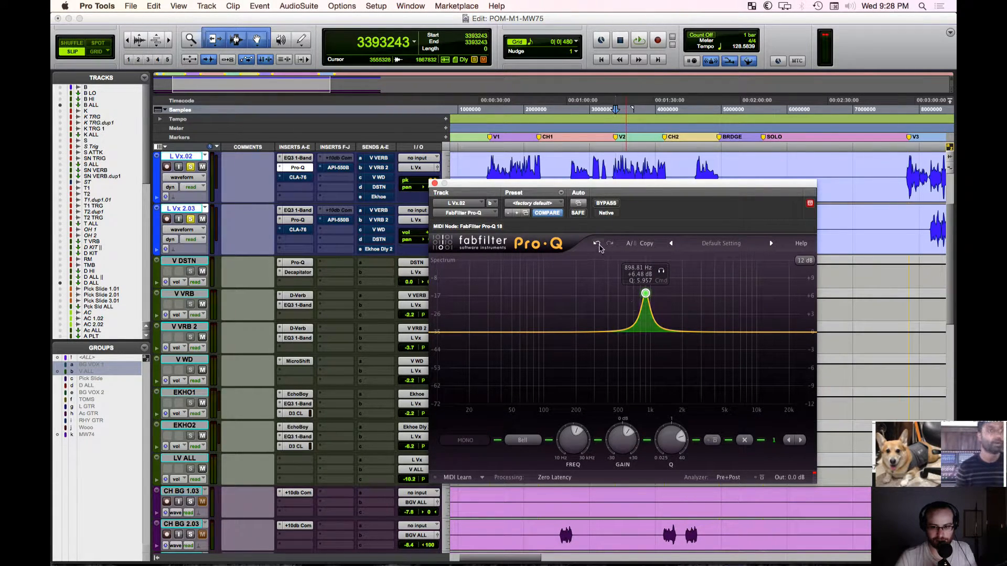
Step: Compare the Pro-Q curves on L Vx 2.03 and L Vx.02, and close the plug-in window
{"action": "left_click", "coordinate": [299, 220]}
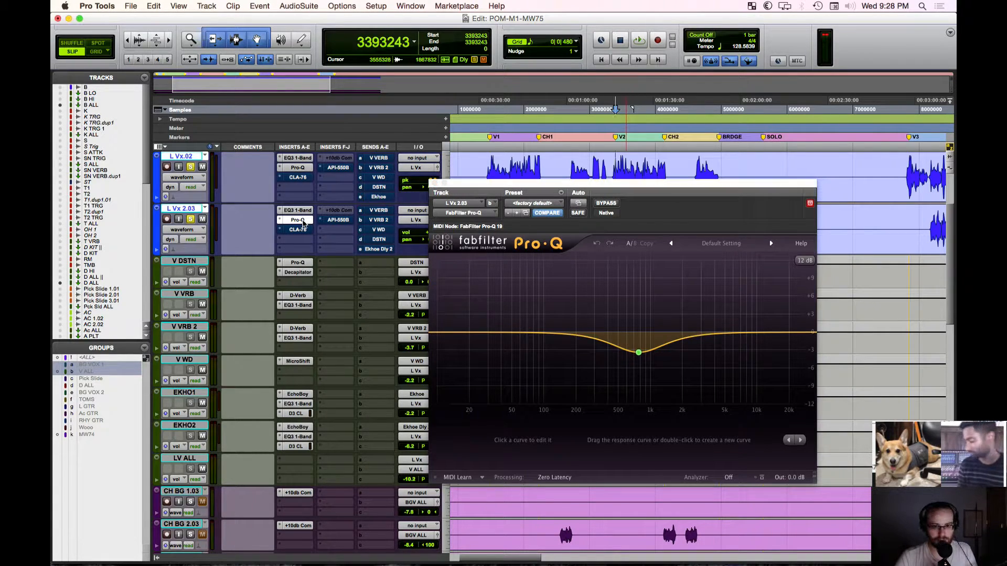
{"action": "left_click", "coordinate": [304, 169]}
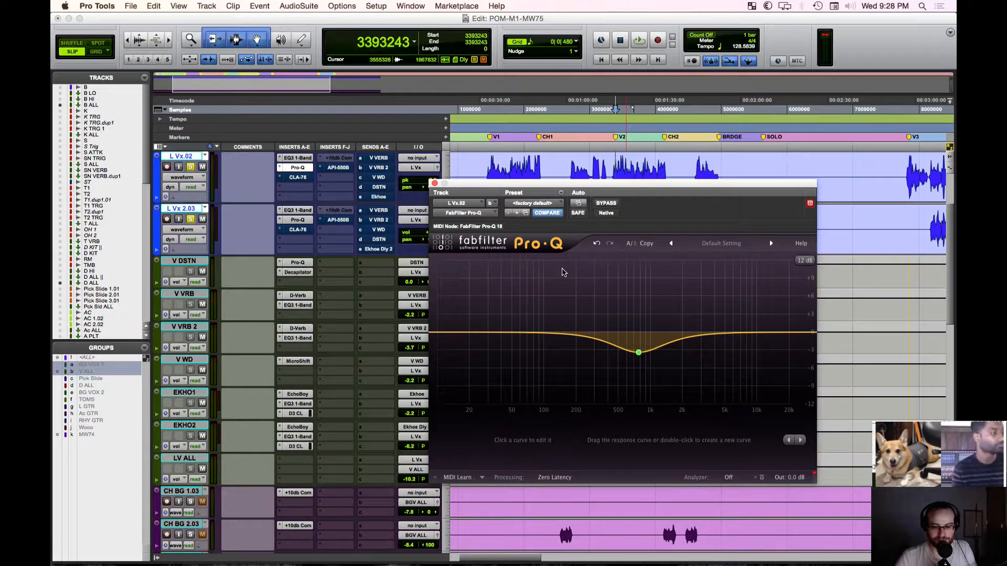
{"action": "left_click", "coordinate": [435, 183]}
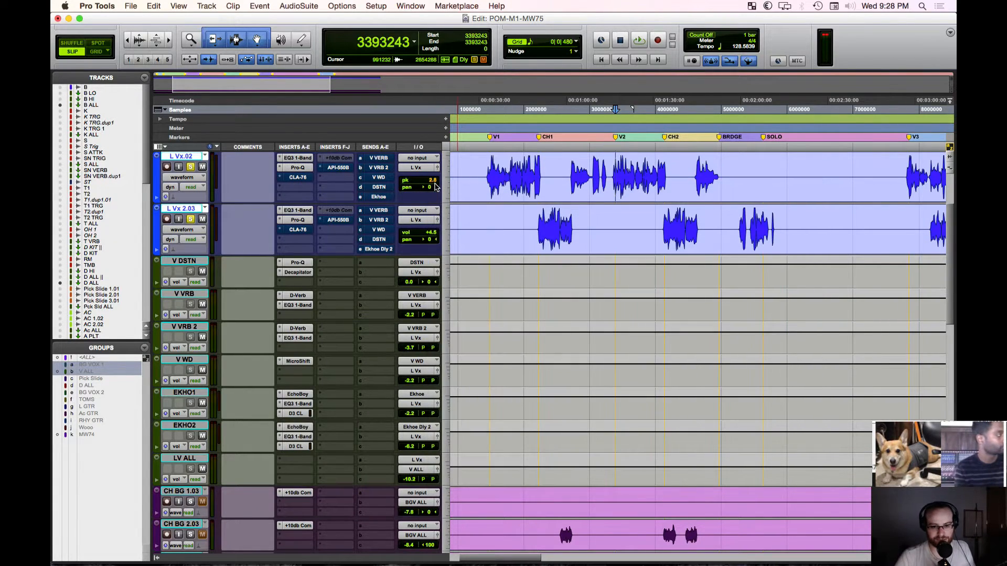
Step: Check the EQ3 1-Band on L Vx.02, reopen that track's Pro-Q, shift its window and return focus to the Edit window
{"action": "left_click", "coordinate": [301, 157]}
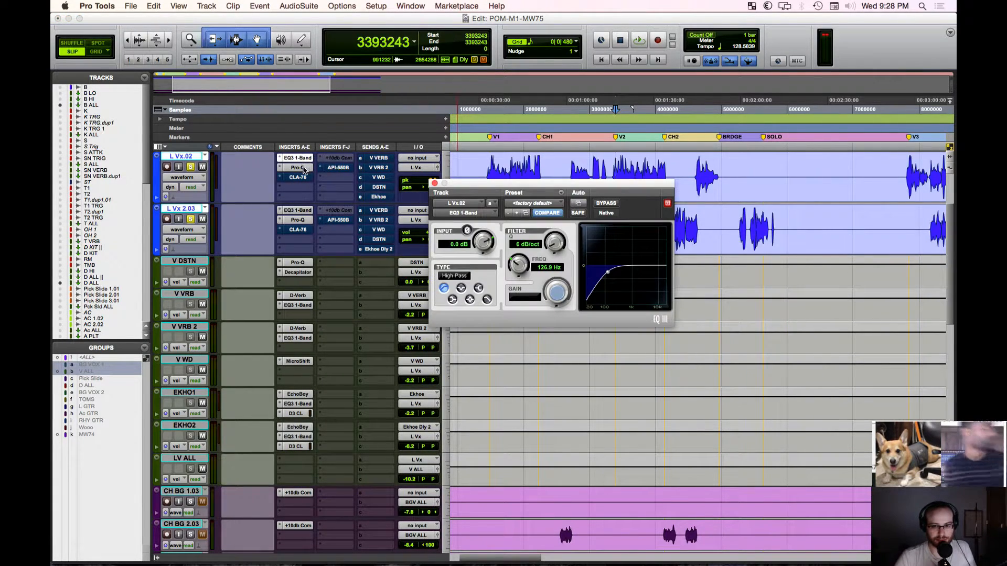
{"action": "left_click", "coordinate": [297, 167]}
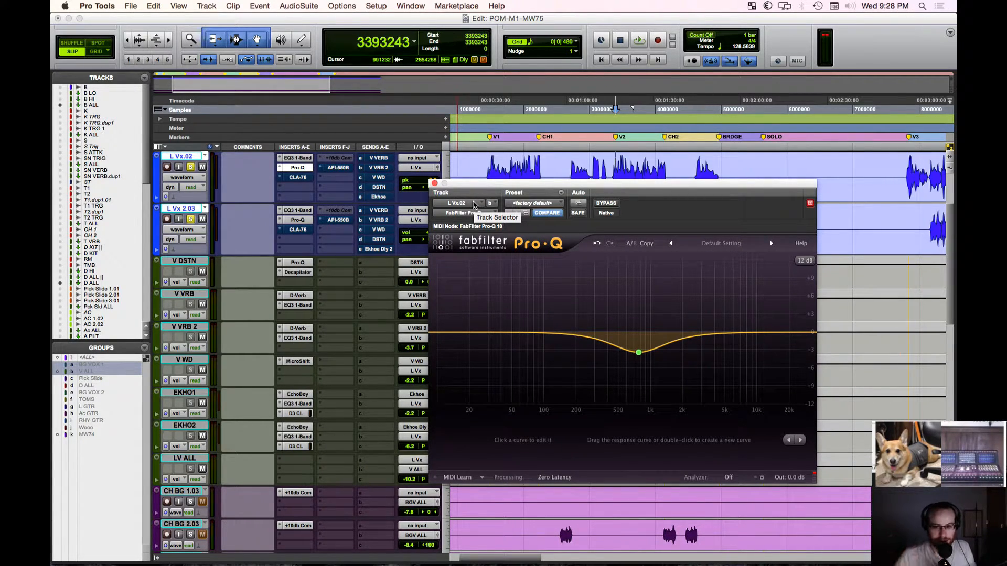
{"action": "left_click_drag", "start_coordinate": [522, 185], "coordinate": [450, 189]}
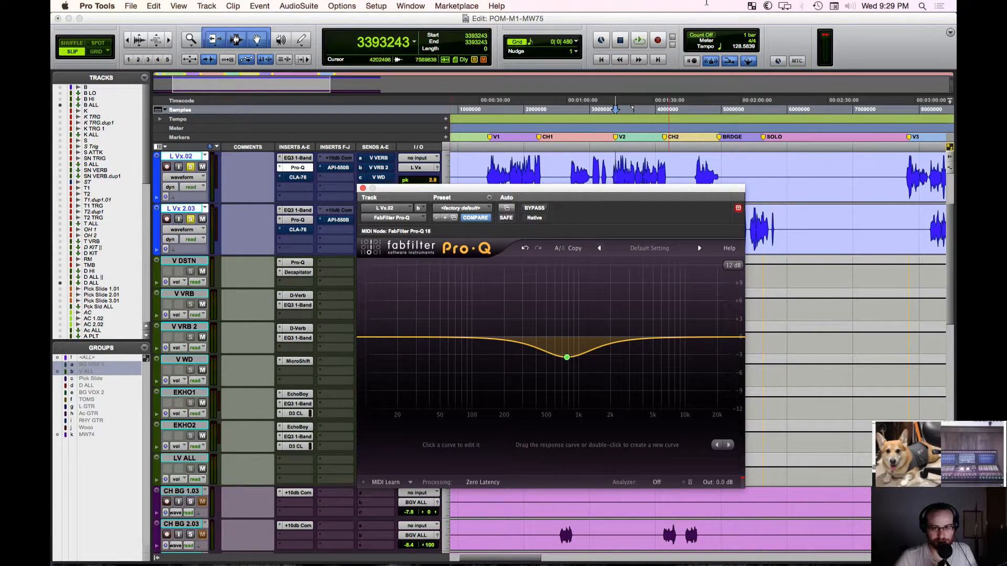
{"action": "left_click", "coordinate": [676, 19]}
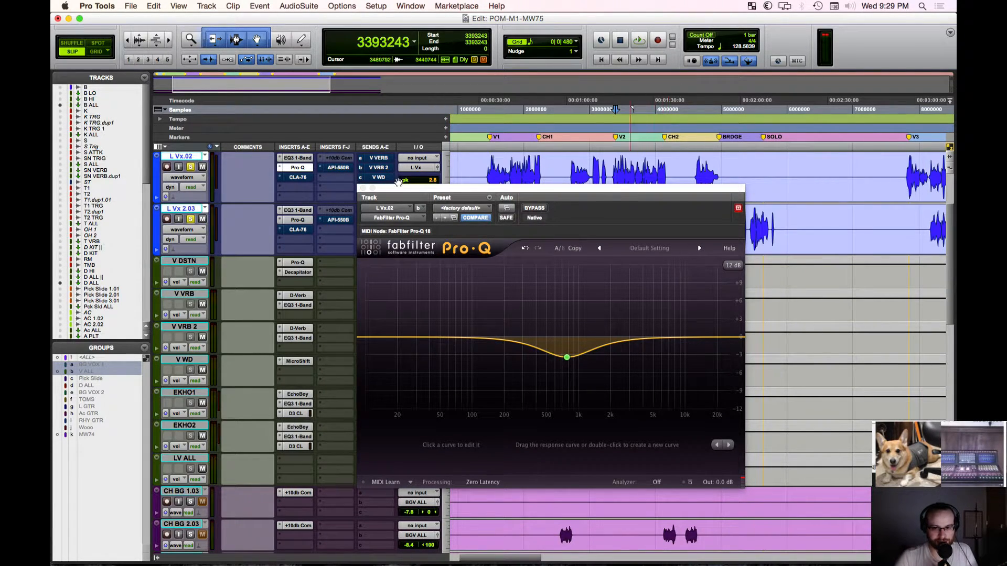
Step: Close the Pro-Q, examine the bypassed CLA-76 compressor on L Vx.02, and close its window
{"action": "left_click", "coordinate": [363, 188]}
{"action": "left_click", "coordinate": [307, 179]}
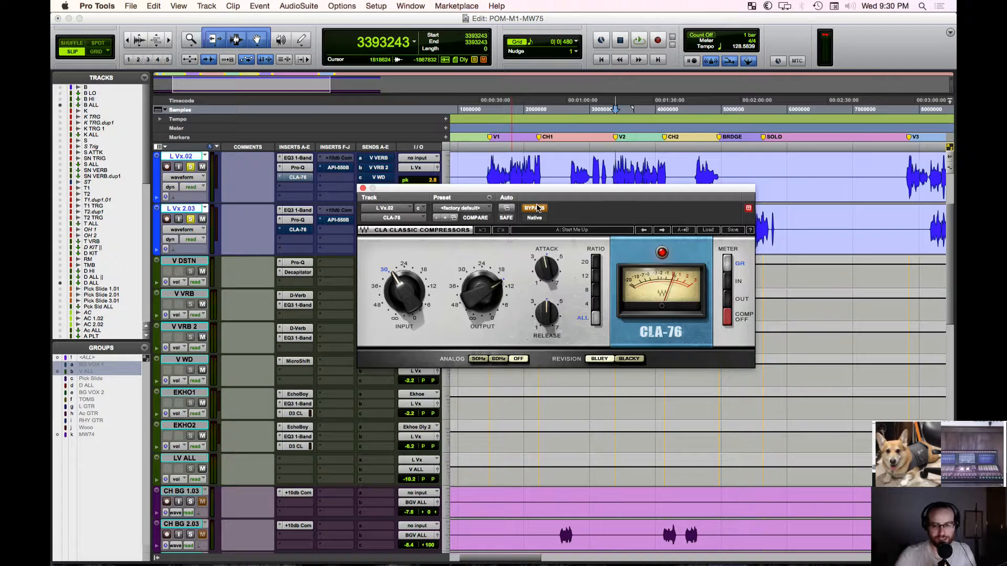
{"action": "left_click", "coordinate": [362, 188]}
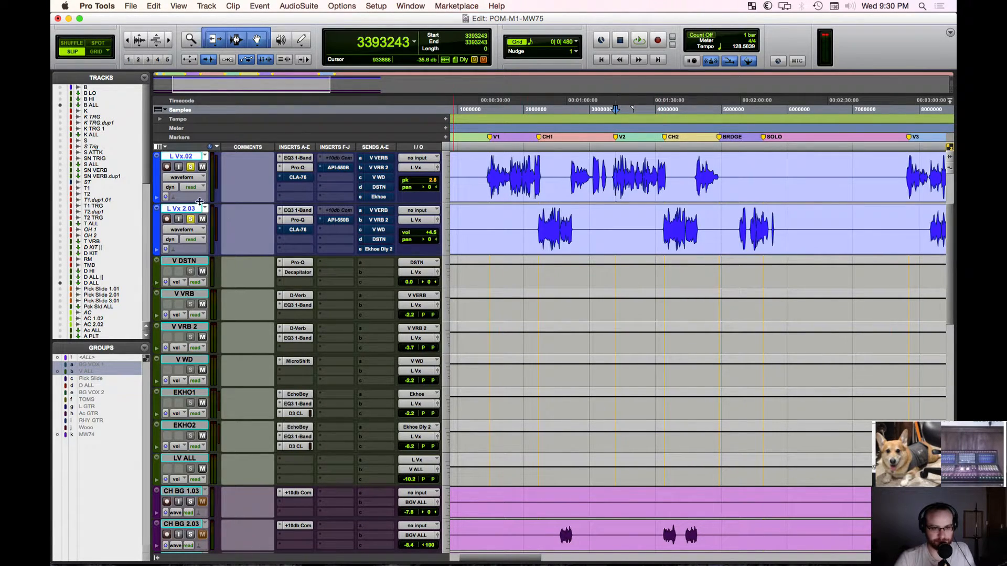
{"action": "left_click", "coordinate": [300, 178]}
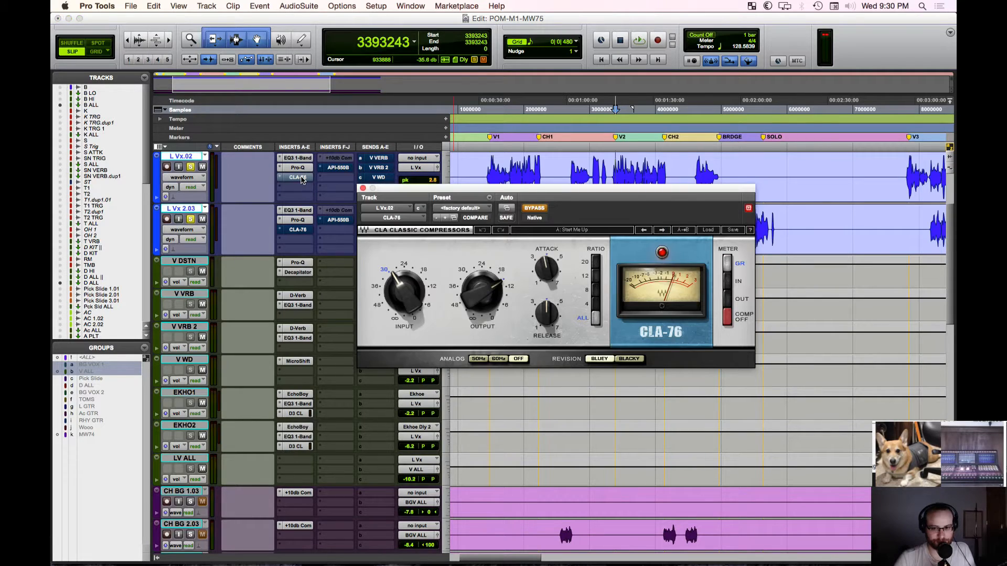
{"action": "left_click", "coordinate": [363, 188]}
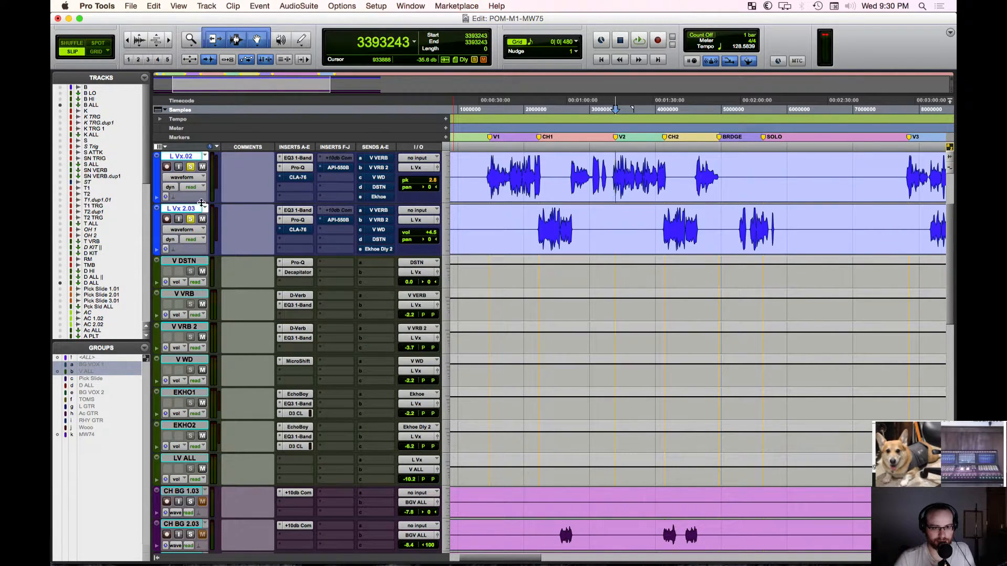
{"action": "left_click", "coordinate": [299, 177]}
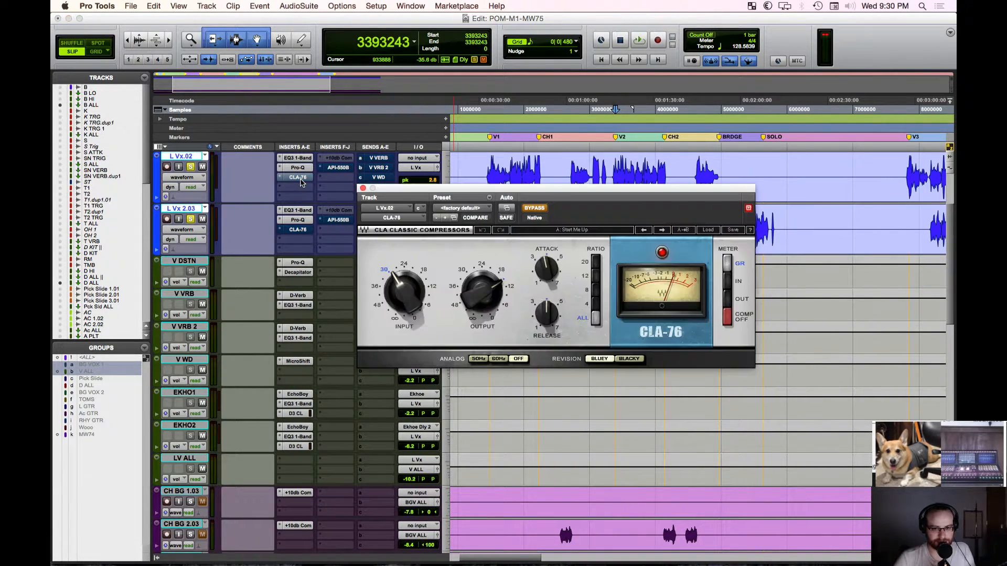
{"action": "left_click", "coordinate": [363, 188]}
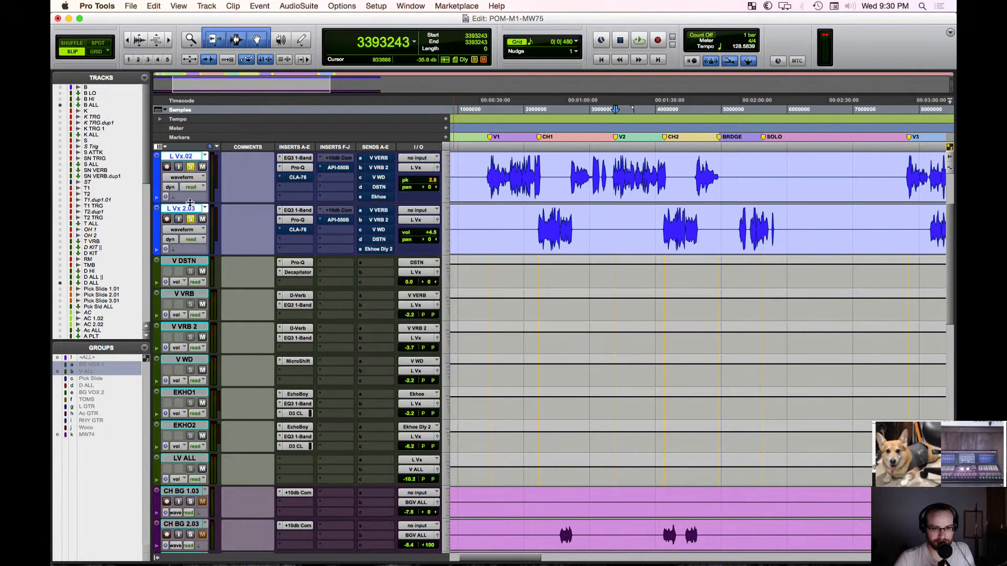
Step: Make the L Vx.02 track taller and switch its track view from waveform to volume
{"action": "left_click_drag", "start_coordinate": [189, 203], "coordinate": [190, 254]}
{"action": "left_click", "coordinate": [181, 178]}
{"action": "left_click", "coordinate": [237, 187]}
Step: Place the edit cursor at the start of the V1 vocal on L Vx.02 and hide the Tracks and Groups lists
{"action": "left_click", "coordinate": [489, 195]}
{"action": "key", "text": "t"}
{"action": "key", "text": "t"}
{"action": "key", "text": "t"}
{"action": "scroll", "coordinate": [691, 217], "scroll_direction": "right", "scroll_amount": 8}
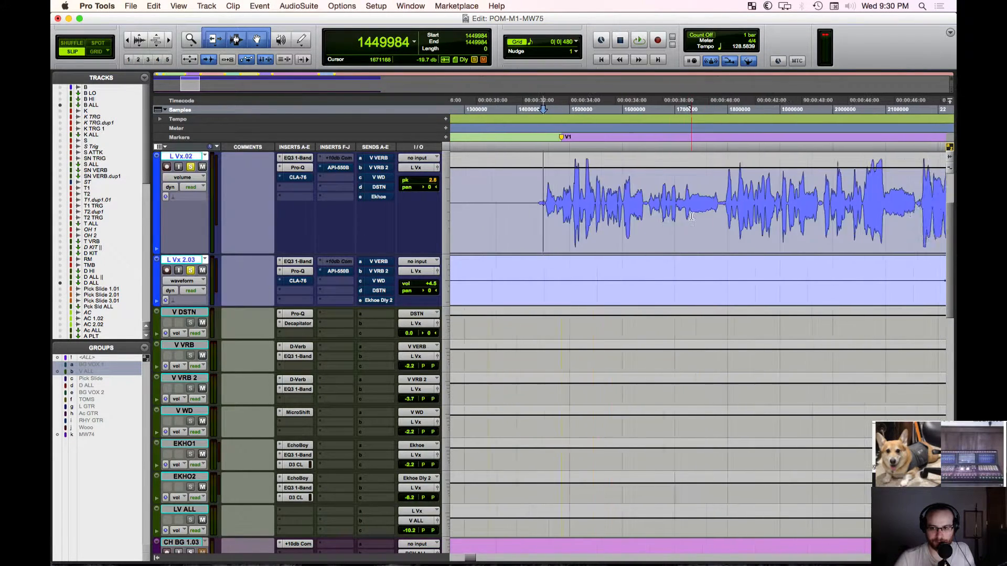
{"action": "scroll", "coordinate": [691, 217], "scroll_direction": "left", "scroll_amount": 3}
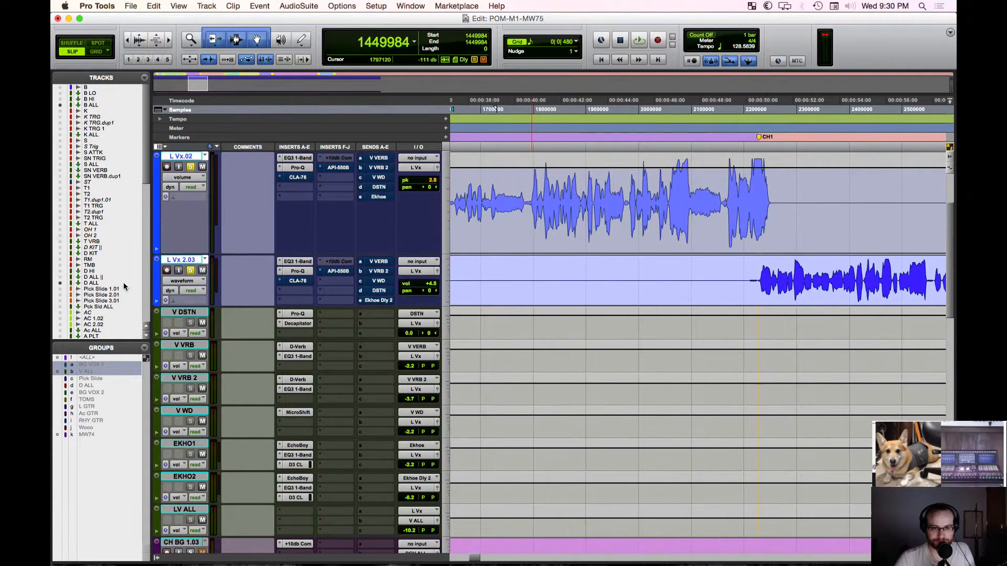
{"action": "double_click", "coordinate": [151, 265]}
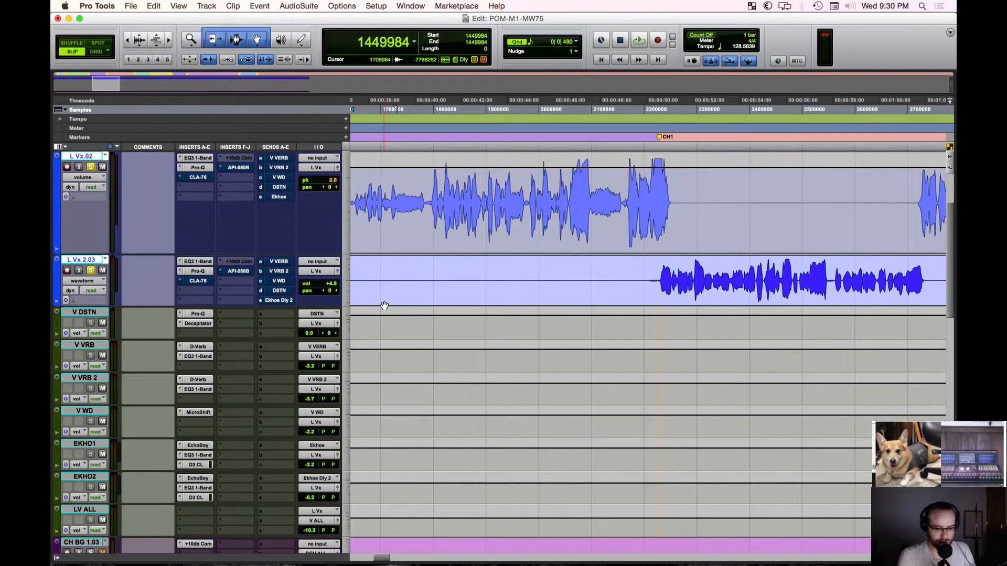
{"action": "scroll", "coordinate": [385, 305], "scroll_direction": "left", "scroll_amount": 5}
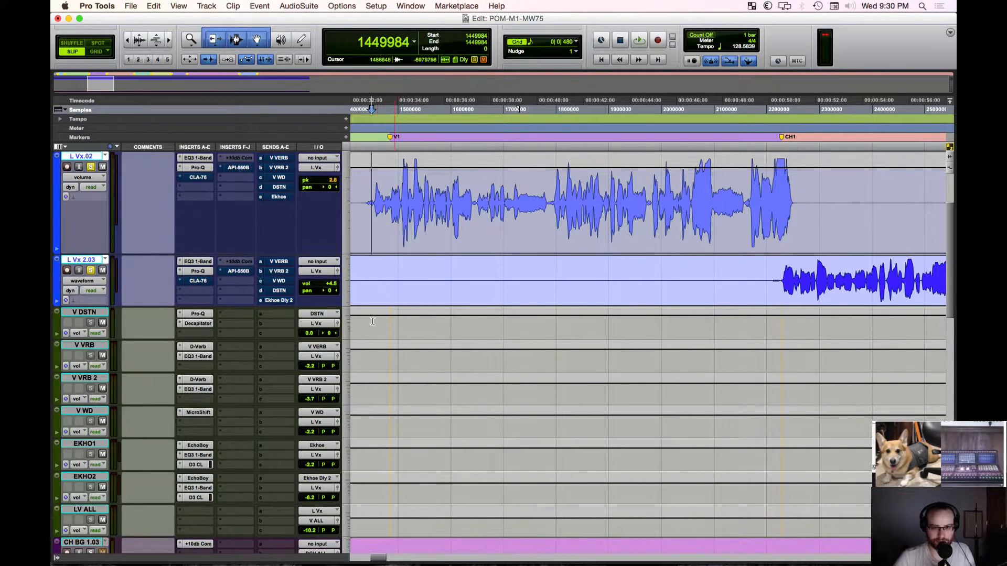
Step: Select the whole V1 vocal passage on L Vx.02 and lower its volume automation to about -13.3 dB
{"action": "left_click_drag", "start_coordinate": [371, 216], "coordinate": [798, 191]}
{"action": "left_click_drag", "start_coordinate": [553, 168], "coordinate": [557, 179]}
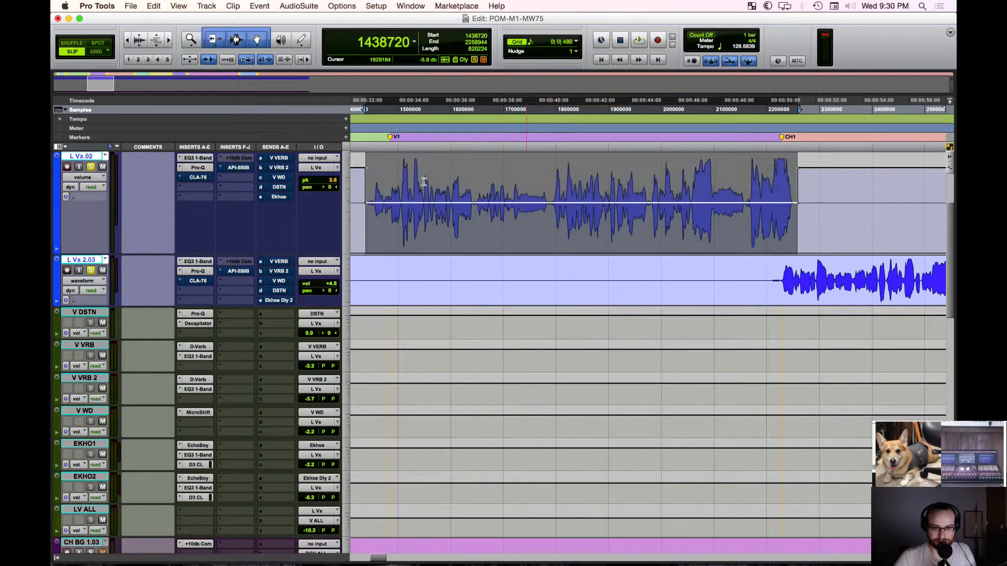
{"action": "left_click", "coordinate": [367, 205]}
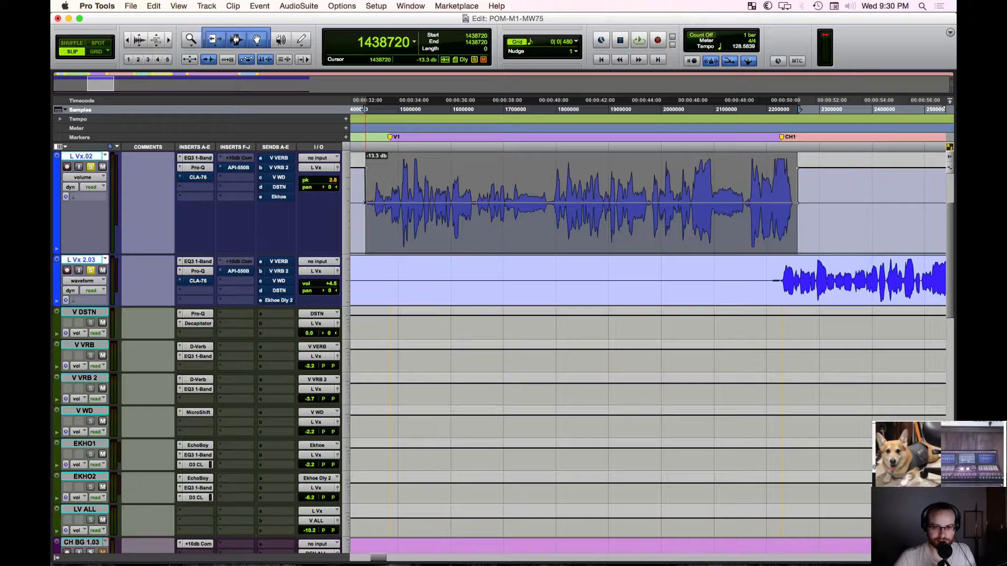
{"action": "key", "text": "shift+Tab"}
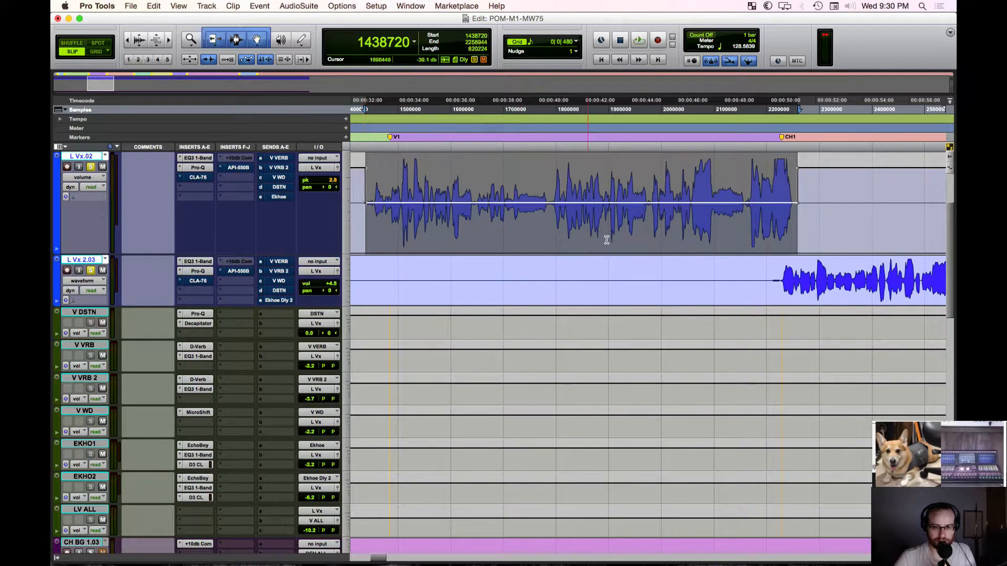
Step: Draw freehand volume automation with the Pencil tool on L Vx.02's first V1 phrase, dipping at each loud waveform peak
{"action": "left_click", "coordinate": [302, 40]}
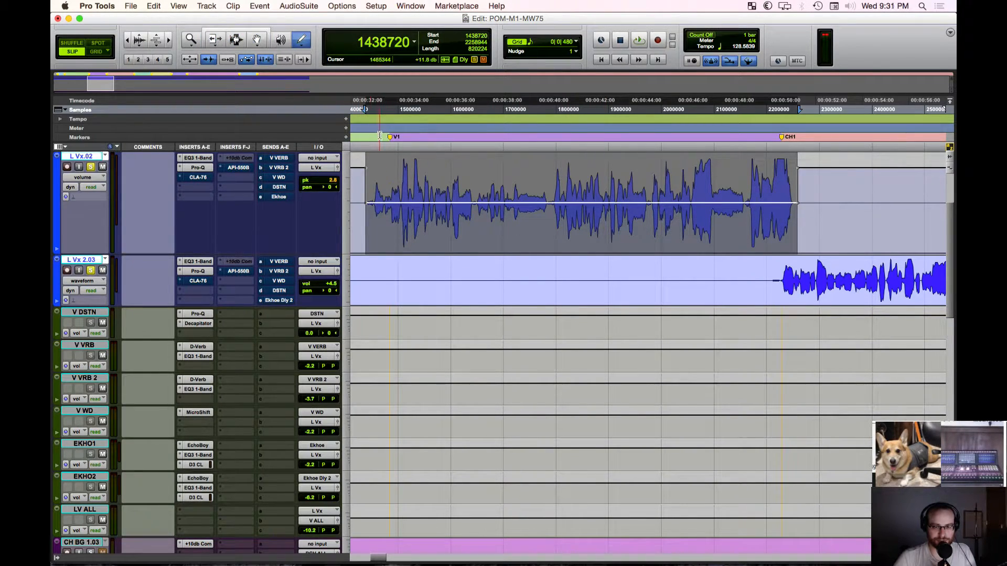
{"action": "left_click", "coordinate": [376, 169]}
{"action": "key", "text": "t"}
{"action": "key", "text": "t"}
{"action": "key", "text": "t"}
{"action": "scroll", "coordinate": [473, 171], "scroll_direction": "right", "scroll_amount": 10}
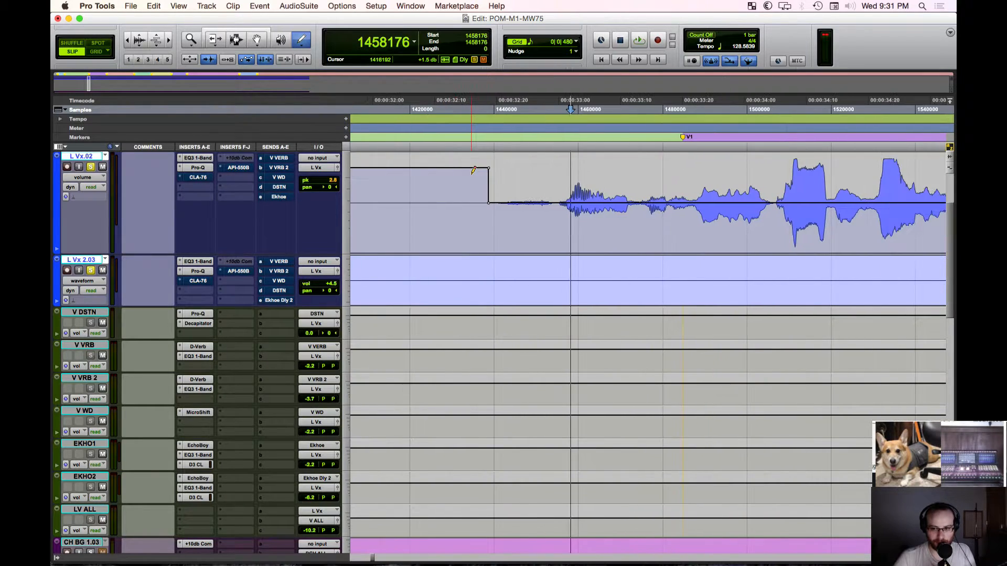
{"action": "scroll", "coordinate": [473, 171], "scroll_direction": "left", "scroll_amount": 5}
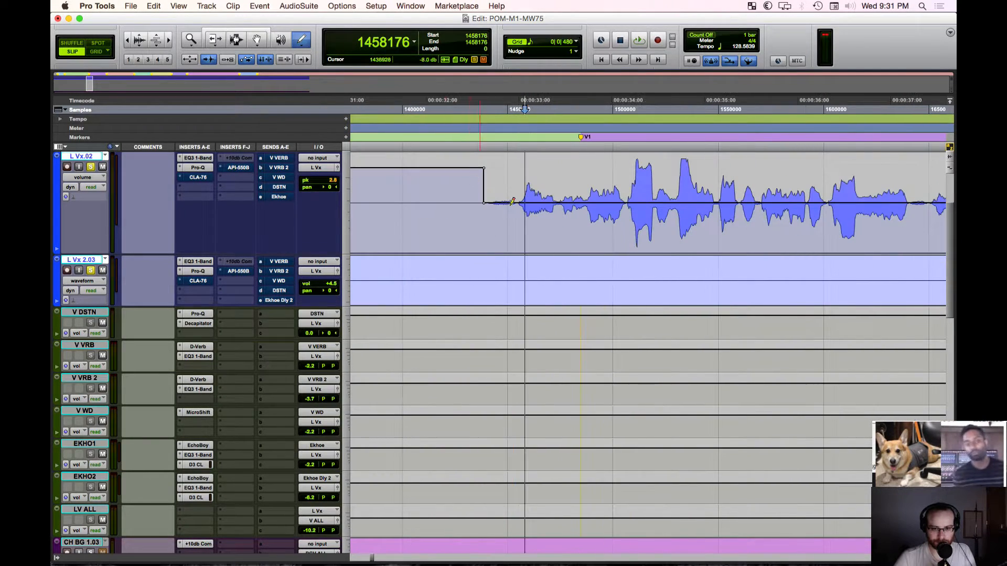
{"action": "key", "text": "r"}
{"action": "mouse_move", "coordinate": [381, 204]}
{"action": "left_mouse_down"}
{"action": "mouse_move", "coordinate": [398, 214]}
{"action": "mouse_move", "coordinate": [451, 203]}
{"action": "mouse_move", "coordinate": [464, 218]}
{"action": "mouse_move", "coordinate": [489, 206]}
{"action": "mouse_move", "coordinate": [501, 231]}
{"action": "left_mouse_up"}
{"action": "mouse_move", "coordinate": [507, 230]}
{"action": "left_mouse_down"}
{"action": "mouse_move", "coordinate": [535, 211]}
{"action": "mouse_move", "coordinate": [548, 237]}
{"action": "mouse_move", "coordinate": [579, 205]}
{"action": "mouse_move", "coordinate": [587, 223]}
{"action": "mouse_move", "coordinate": [608, 214]}
{"action": "mouse_move", "coordinate": [604, 205]}
{"action": "mouse_move", "coordinate": [658, 218]}
{"action": "mouse_move", "coordinate": [694, 203]}
{"action": "mouse_move", "coordinate": [713, 233]}
{"action": "mouse_move", "coordinate": [721, 220]}
{"action": "mouse_move", "coordinate": [771, 203]}
{"action": "left_mouse_up"}
{"action": "scroll", "coordinate": [755, 205], "scroll_direction": "right", "scroll_amount": 5}
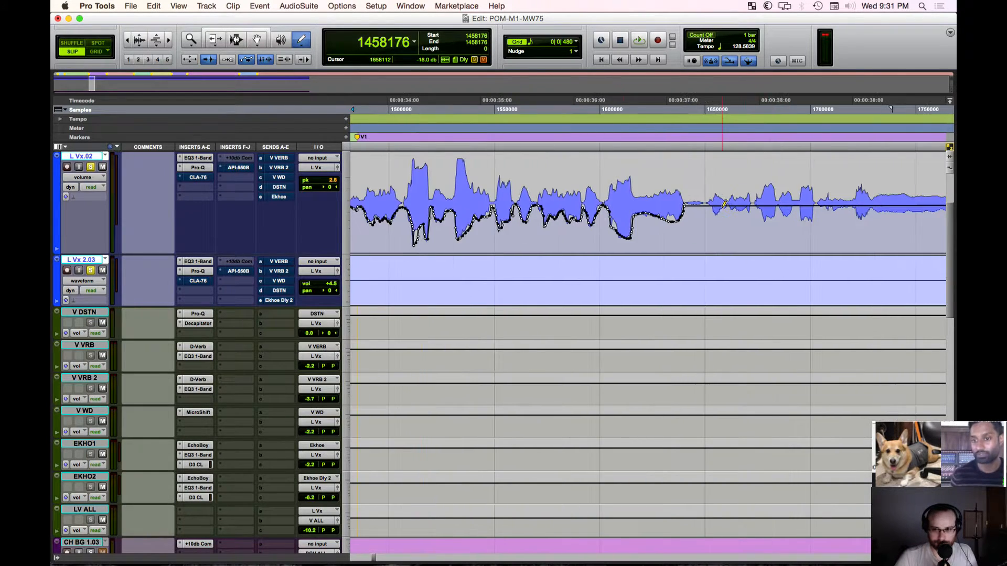
{"action": "left_click", "coordinate": [673, 204]}
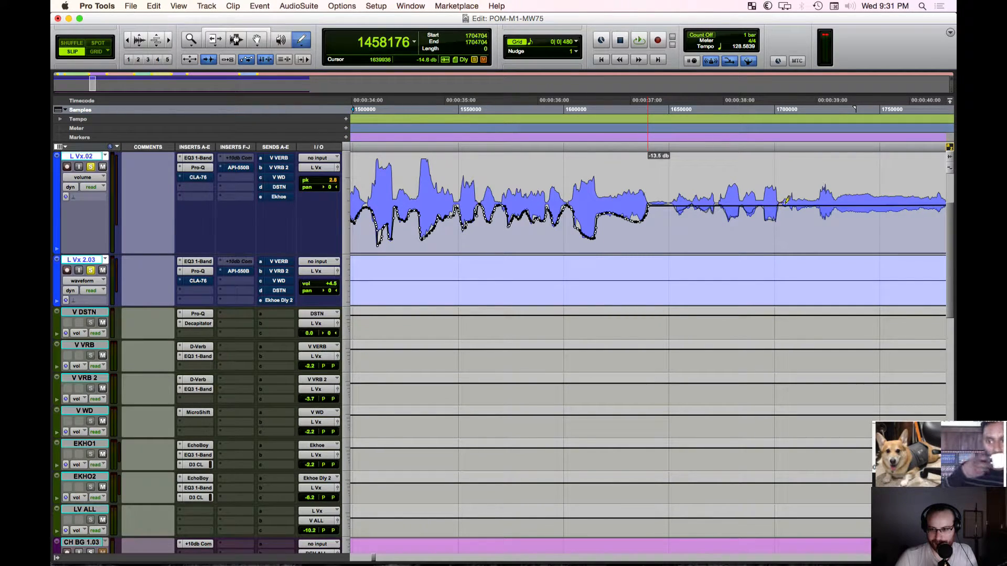
Step: Draw volume automation on L Vx.02 that follows the vocal waveform from about 0:37 through the held note ending near 0:40
{"action": "left_click_drag", "start_coordinate": [816, 203], "coordinate": [815, 207]}
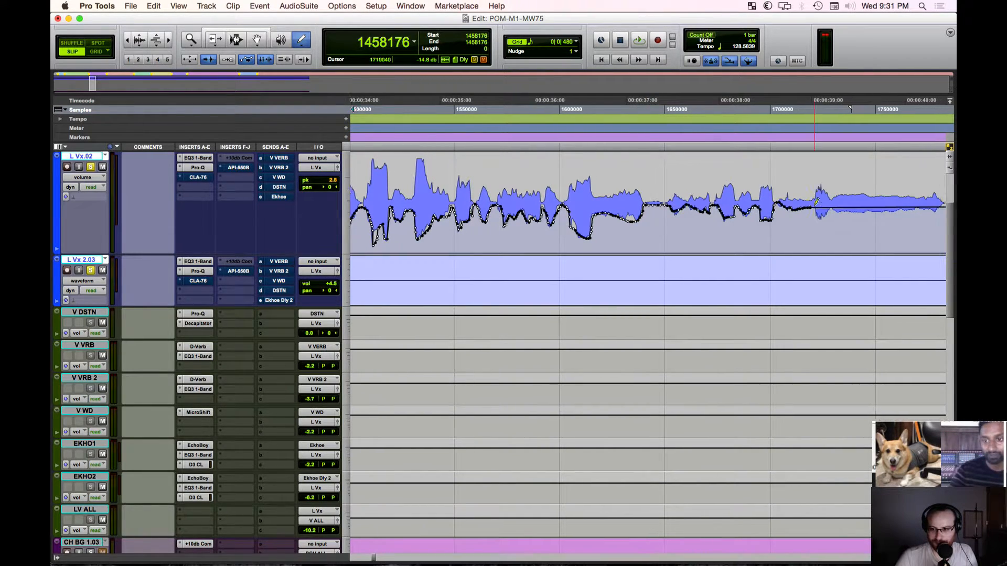
{"action": "scroll", "coordinate": [813, 208], "scroll_direction": "right", "scroll_amount": 3}
{"action": "left_click_drag", "start_coordinate": [638, 209], "coordinate": [640, 212]}
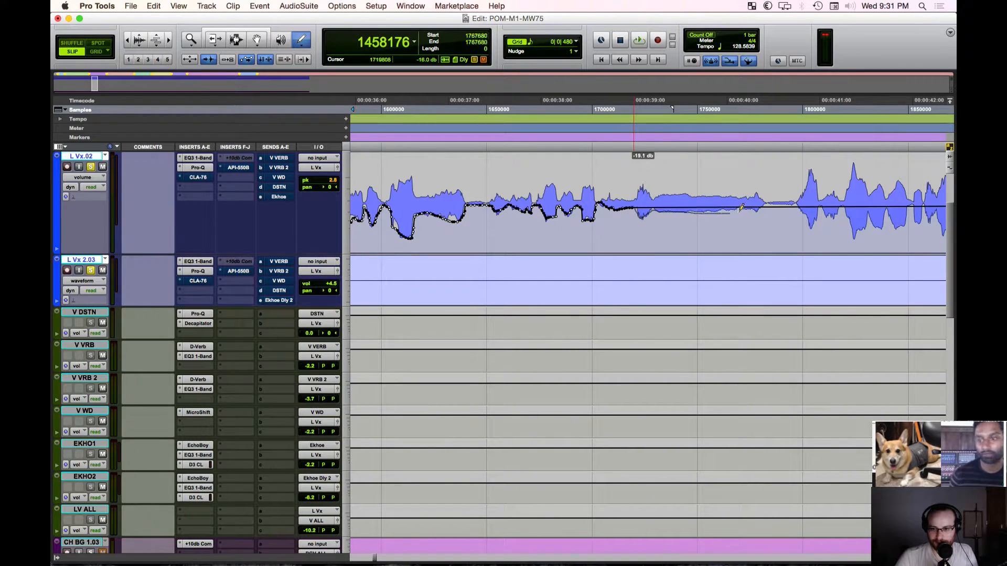
{"action": "left_click_drag", "start_coordinate": [764, 201], "coordinate": [769, 203]}
Step: Select the automated vocal phrase around the V1 marker, from sample 1438720 to 1788928
{"action": "key", "text": "r"}
{"action": "key", "text": "r"}
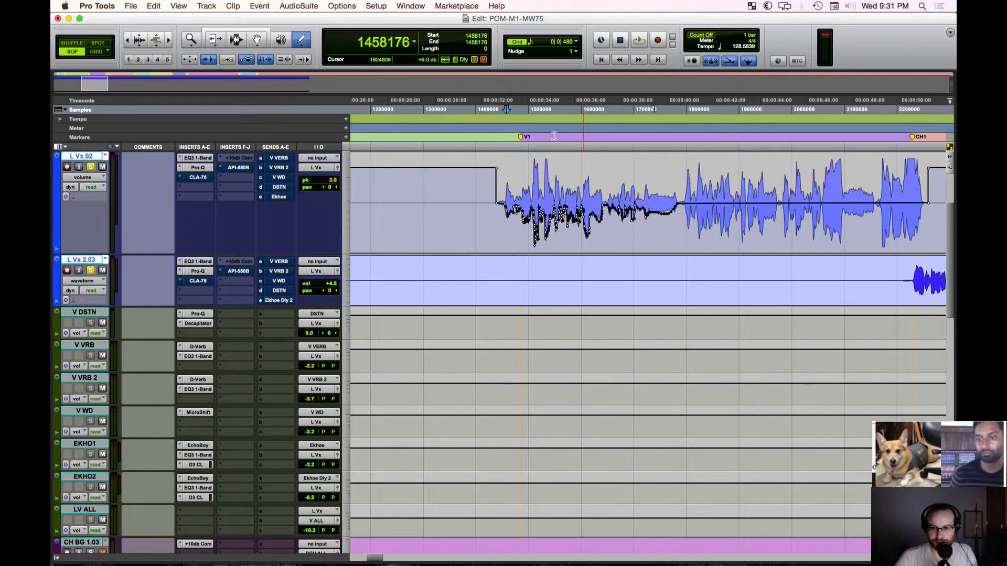
{"action": "left_click", "coordinate": [532, 145]}
{"action": "key", "text": "t"}
{"action": "key", "text": "t"}
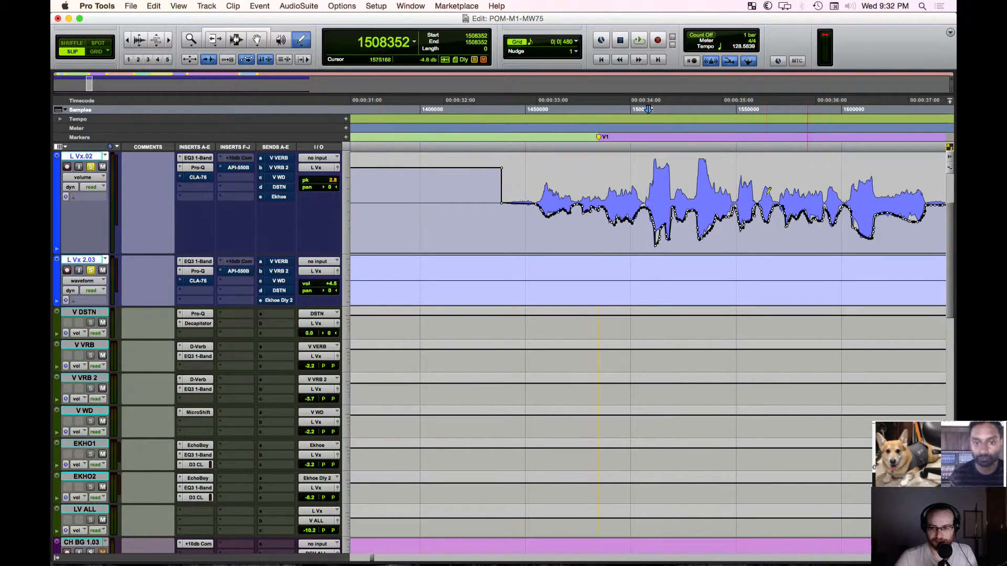
{"action": "scroll", "coordinate": [708, 216], "scroll_direction": "right", "scroll_amount": 5}
{"action": "key", "text": "r"}
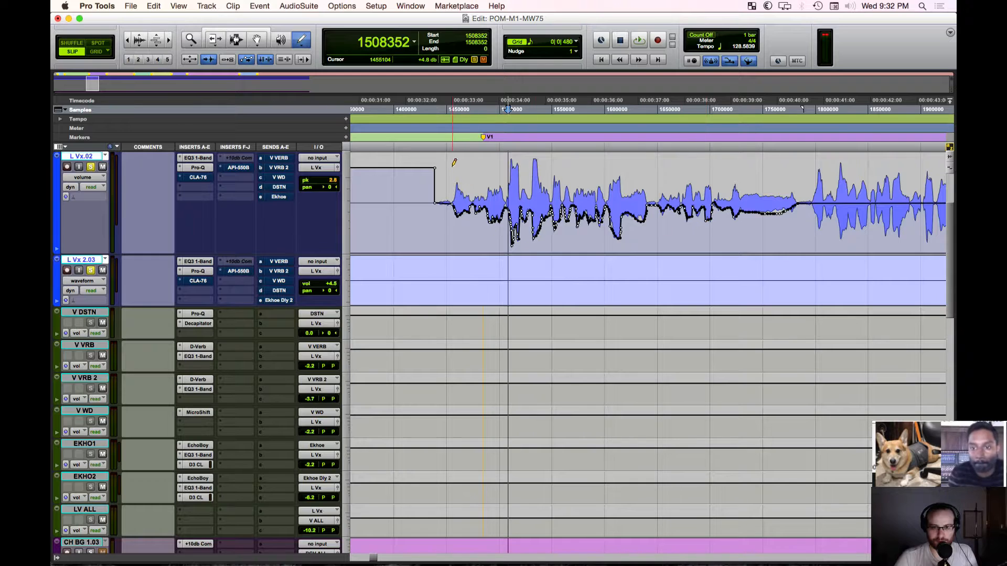
{"action": "left_click", "coordinate": [449, 109]}
{"action": "left_click_drag", "start_coordinate": [450, 159], "coordinate": [803, 131]}
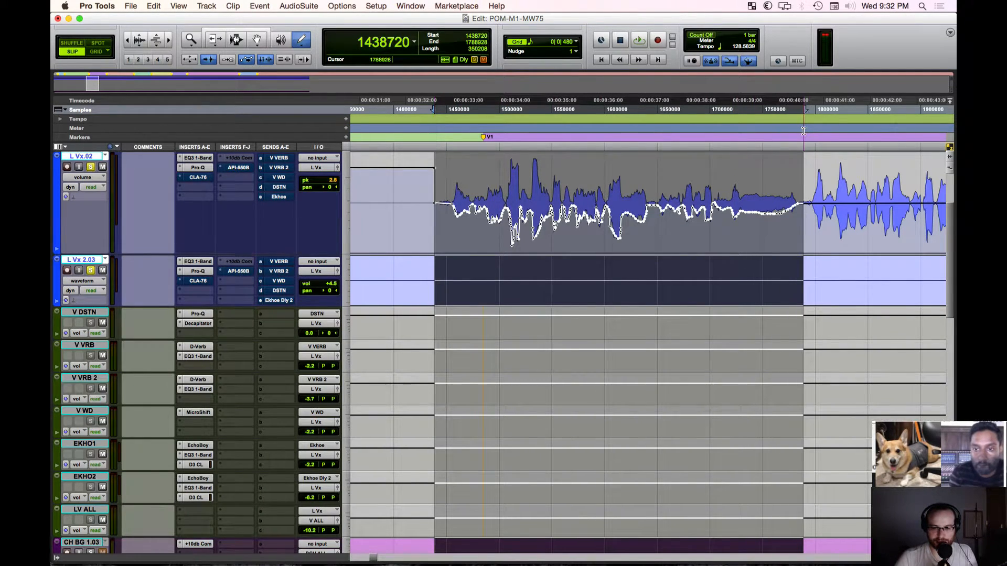
Step: Set the automation mode of L Vx.02 to off and play the selected phrase without the volume rides
{"action": "left_click", "coordinate": [91, 187]}
{"action": "left_click", "coordinate": [100, 177]}
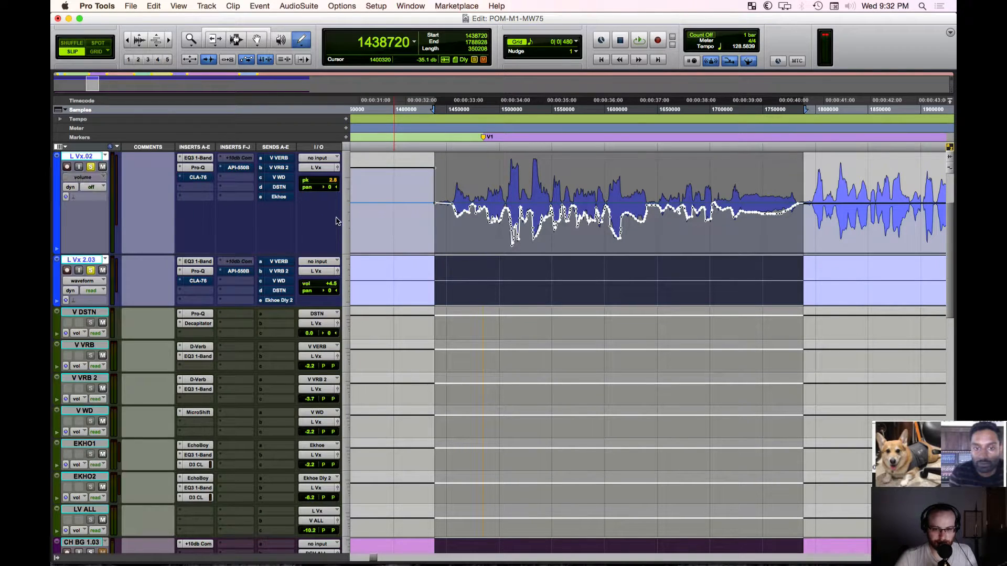
{"action": "key", "text": "space"}
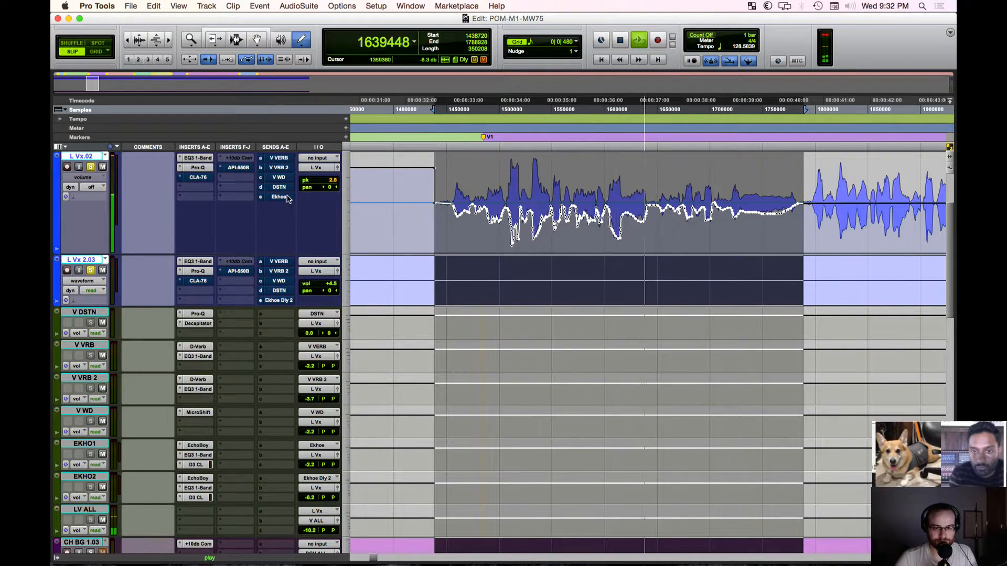
{"action": "key", "text": "space"}
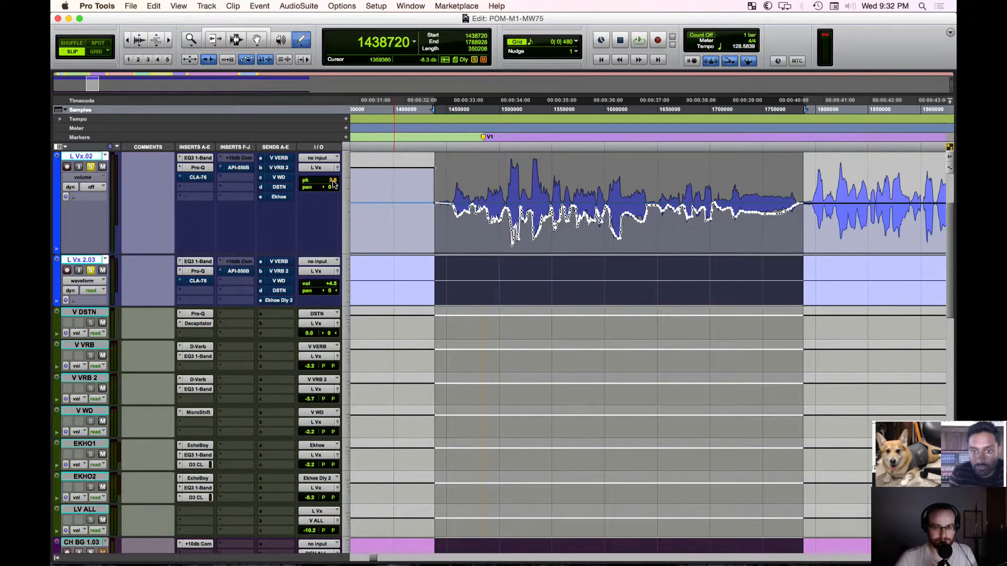
Step: Reset the L Vx.02 volume to 0.0 and insert a Trim (mono) plug-in after CLA-76 with +12.0 dB gain
{"action": "left_click", "coordinate": [333, 184], "text": "alt"}
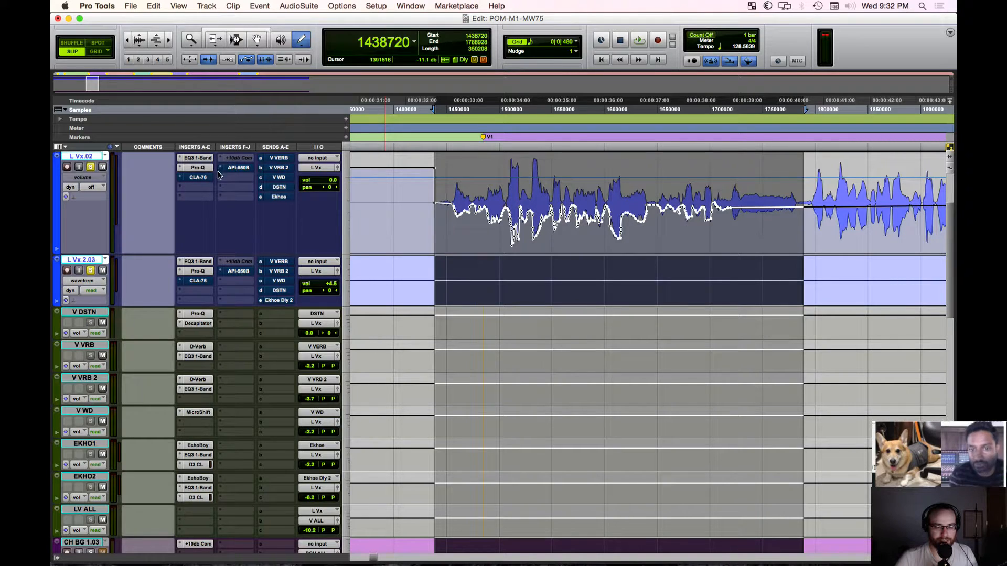
{"action": "left_click", "coordinate": [194, 188]}
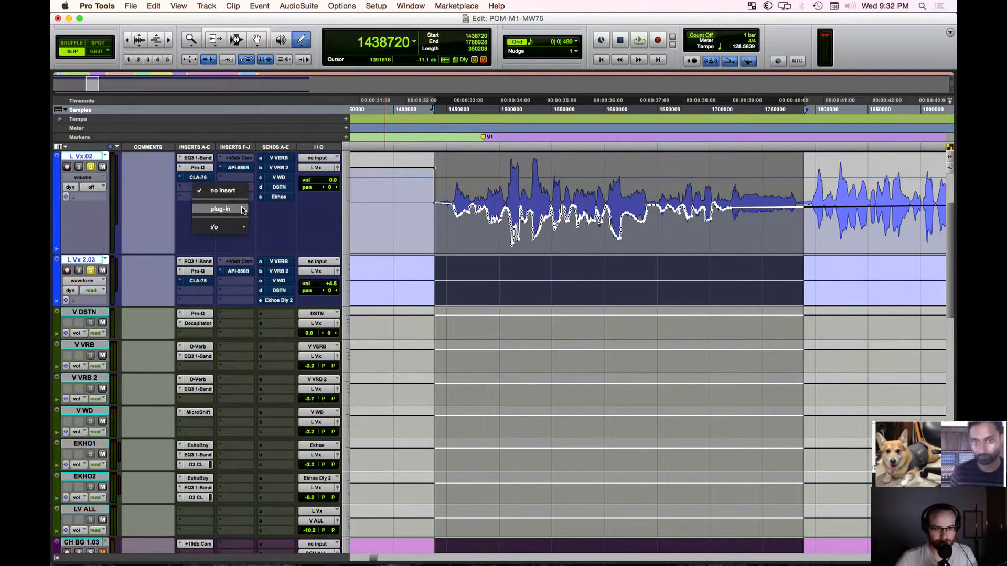
{"action": "mouse_move", "coordinate": [241, 209]}
{"action": "mouse_move", "coordinate": [338, 153]}
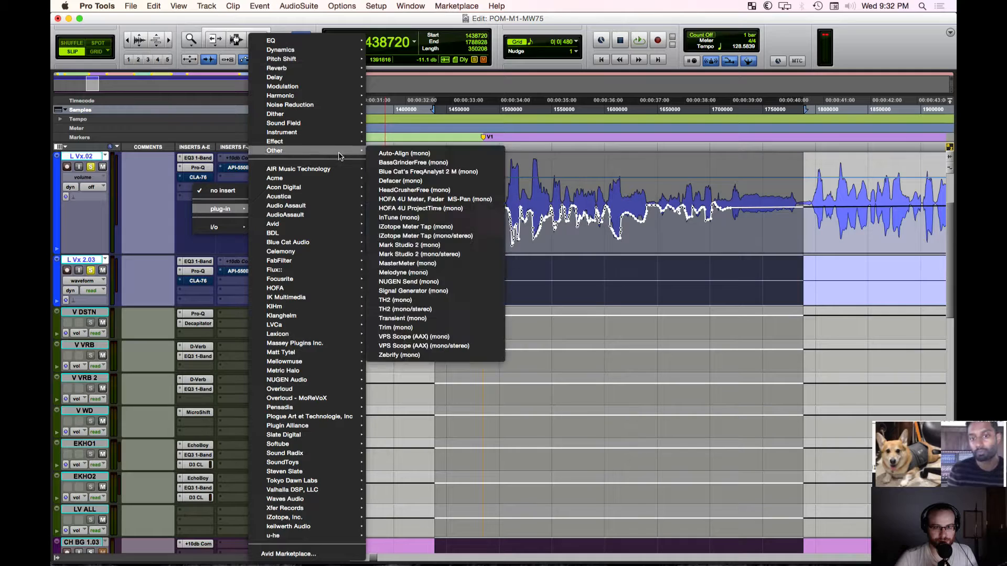
{"action": "left_click", "coordinate": [450, 327]}
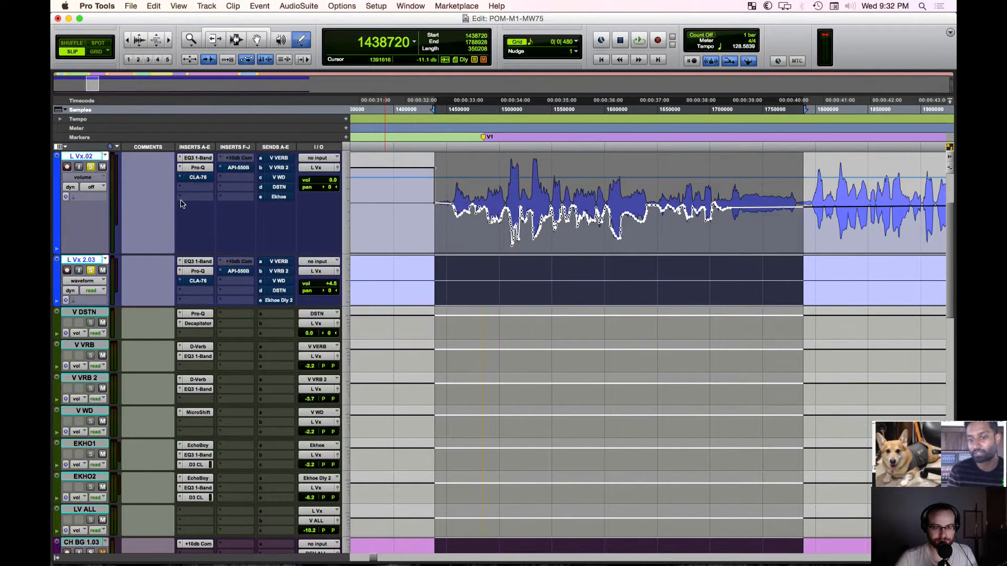
{"action": "left_click_drag", "start_coordinate": [511, 269], "coordinate": [576, 274]}
{"action": "left_click", "coordinate": [364, 188]}
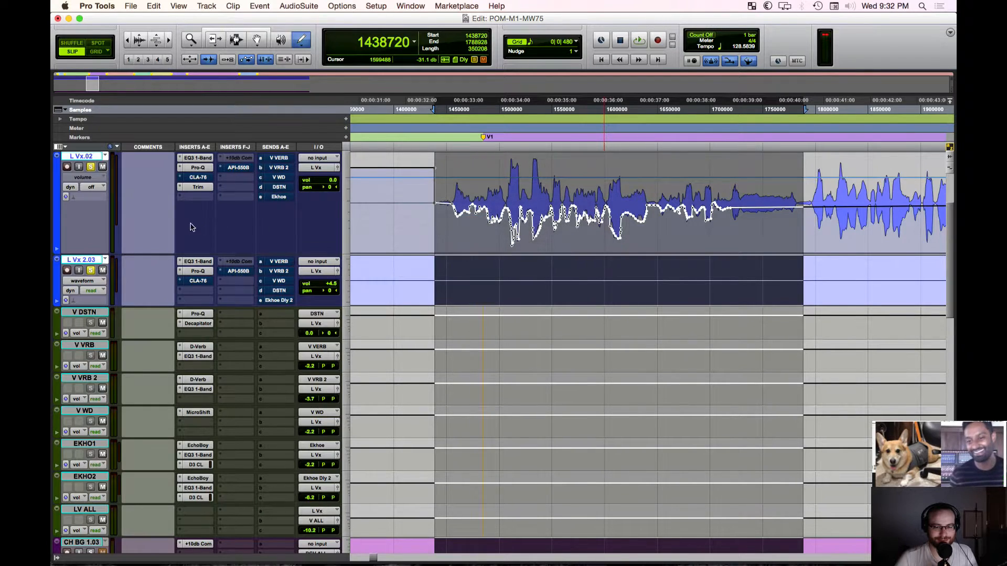
Step: Set the L Vx.02 track volume to -13.2 dB
{"action": "left_click", "coordinate": [436, 131]}
{"action": "left_click", "coordinate": [432, 113]}
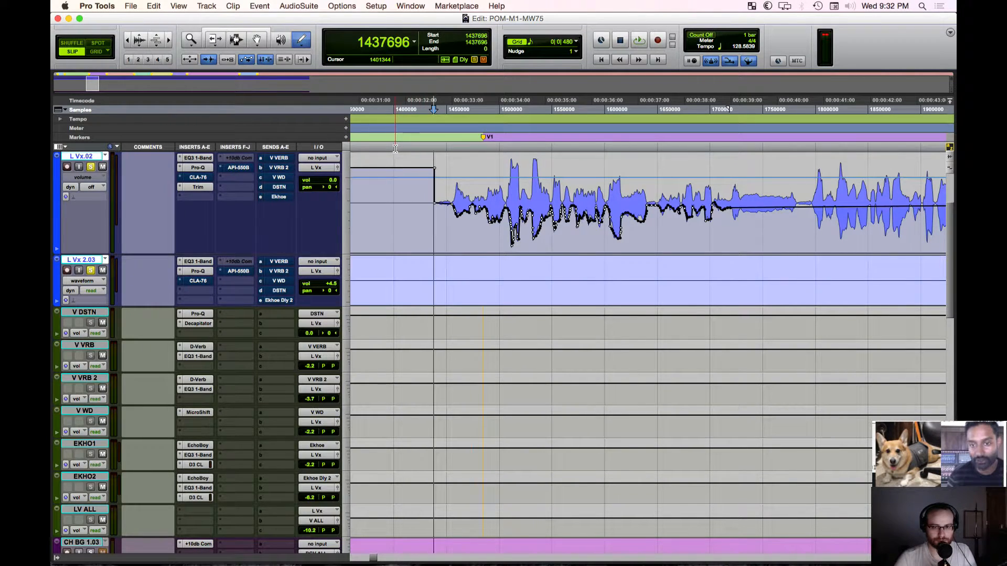
{"action": "left_click", "coordinate": [439, 111]}
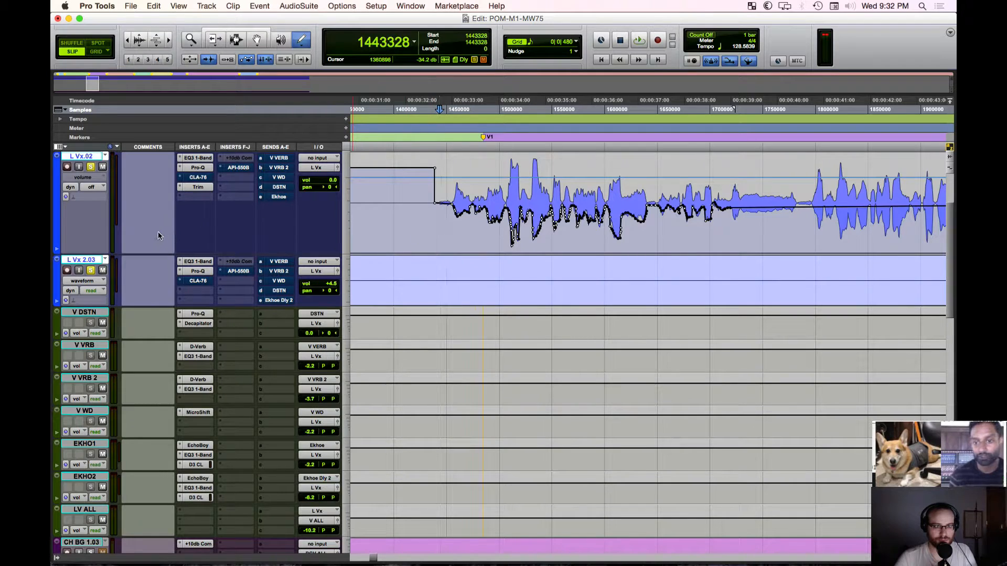
{"action": "mouse_move", "coordinate": [331, 180]}
{"action": "left_mouse_down"}
{"action": "mouse_move", "coordinate": [333, 205]}
{"action": "mouse_move", "coordinate": [331, 193]}
{"action": "left_mouse_up"}
Step: Save the session and play the vocal phrase from sample 1446400 with automation off
{"action": "left_click", "coordinate": [451, 164]}
{"action": "key", "text": "super+s"}
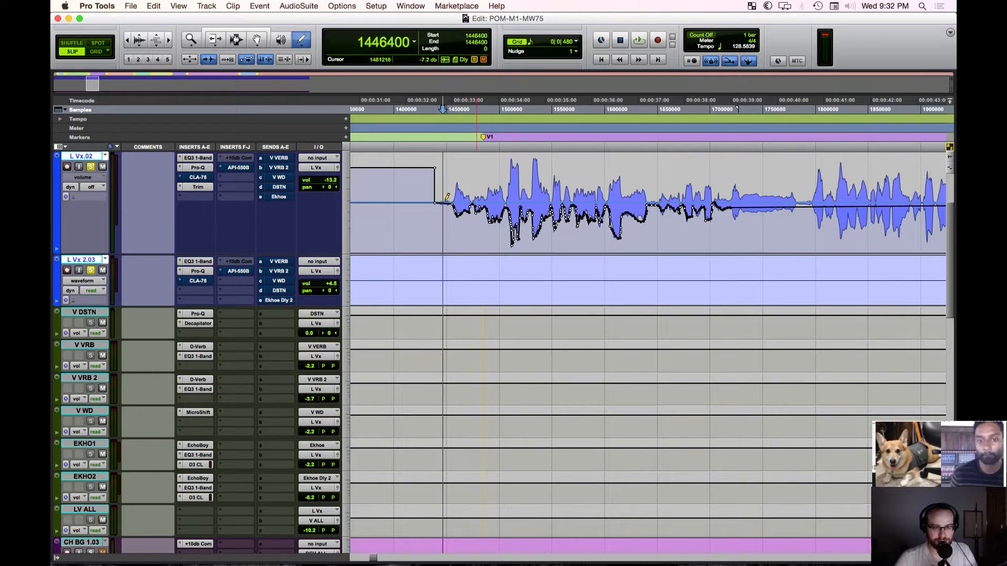
{"action": "key", "text": "space"}
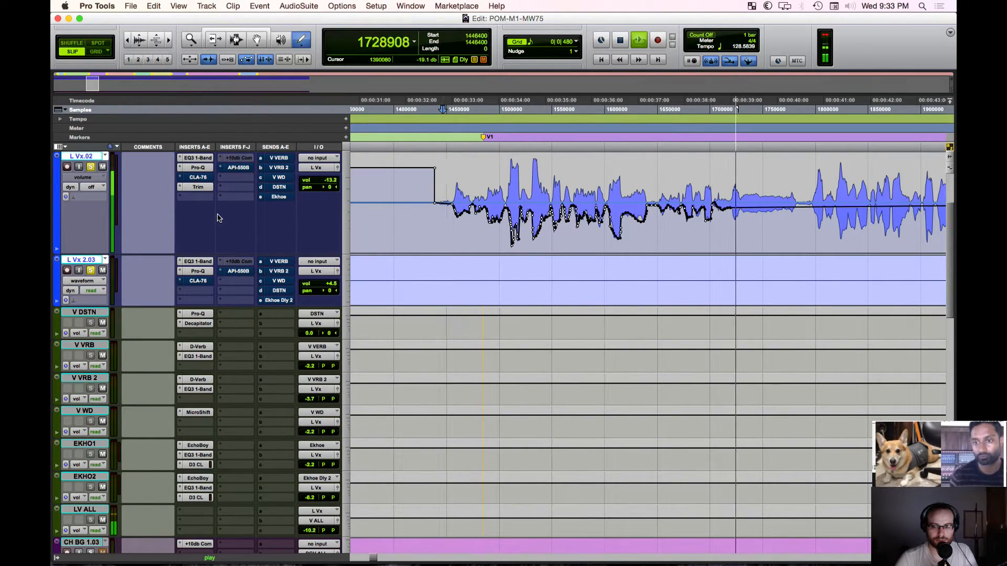
{"action": "key", "text": "space"}
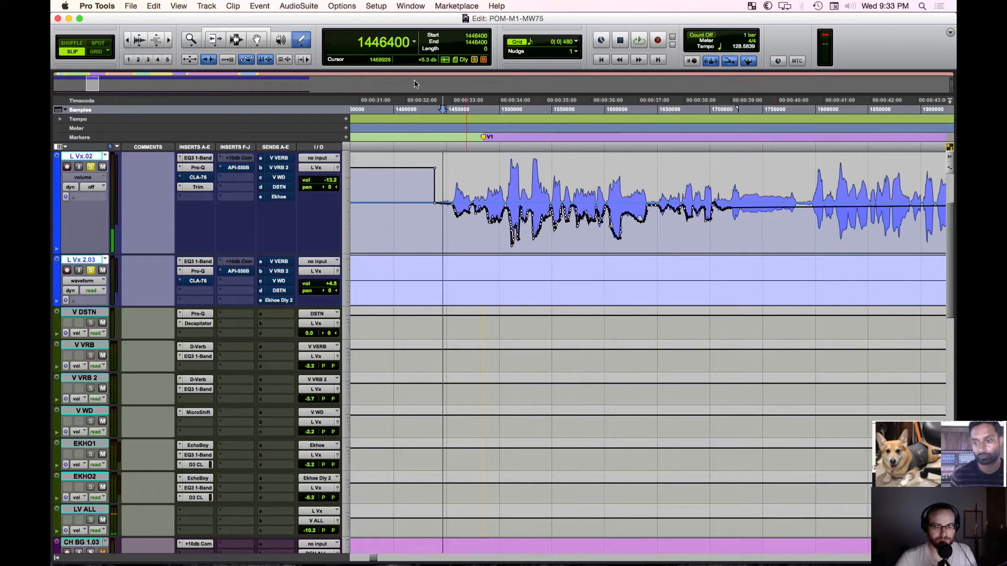
Step: Redraw the L Vx.02 volume automation under the held note from about 0:39 and set its automation mode to read
{"action": "mouse_move", "coordinate": [728, 208]}
{"action": "left_mouse_down"}
{"action": "mouse_move", "coordinate": [738, 215]}
{"action": "mouse_move", "coordinate": [813, 202]}
{"action": "left_mouse_up"}
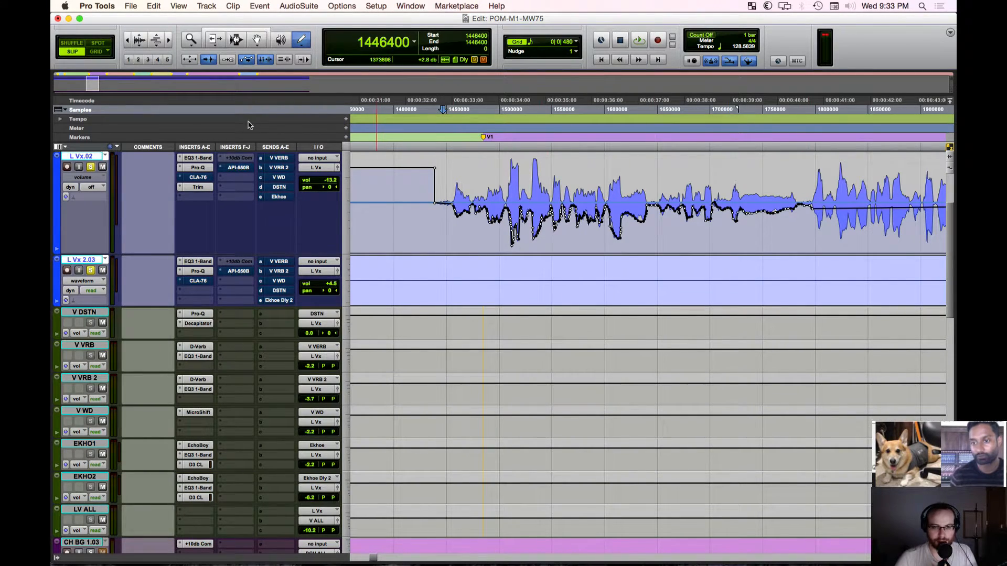
{"action": "left_click", "coordinate": [95, 187]}
{"action": "left_click", "coordinate": [127, 200]}
Step: Open the Trim plug-in on L Vx.02 and briefly play the phrase with automation reading
{"action": "left_click", "coordinate": [198, 187]}
{"action": "key", "text": "space"}
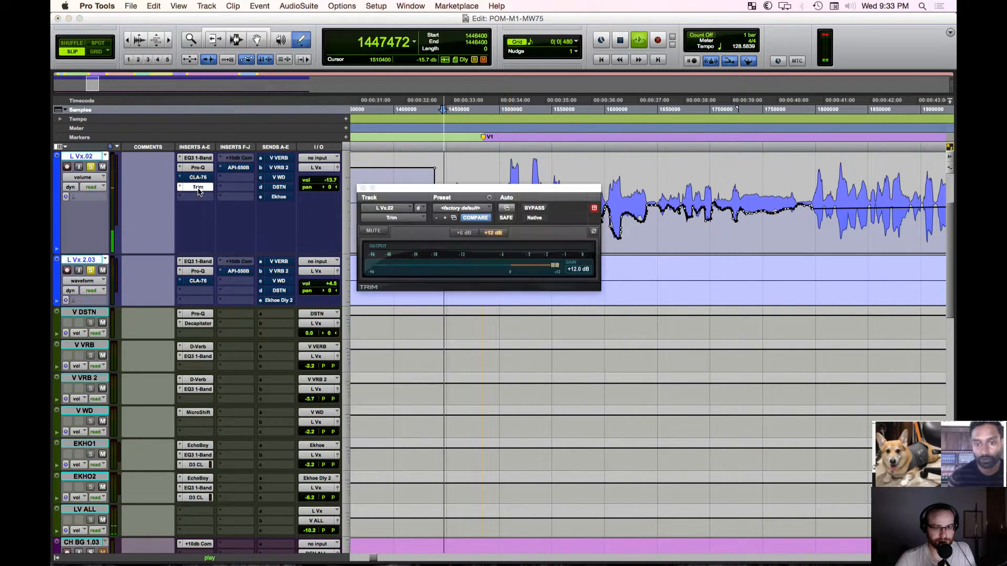
{"action": "key", "text": "space"}
{"action": "left_click", "coordinate": [198, 188]}
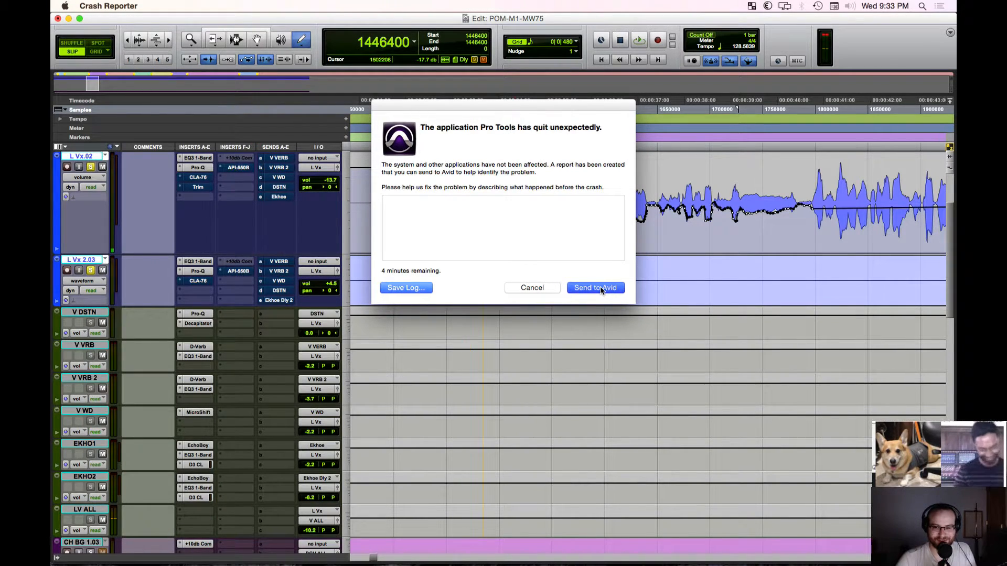
Step: Send the crash report to Avid and reopen the POM-M1-MW75.ptx session in Pro Tools
{"action": "left_click", "coordinate": [600, 288]}
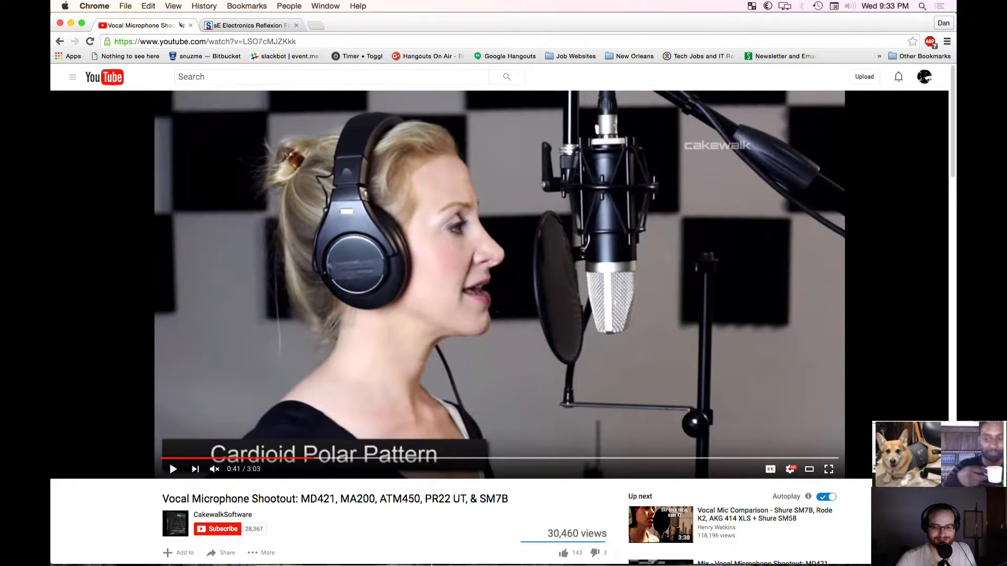
{"action": "left_click", "coordinate": [642, 557]}
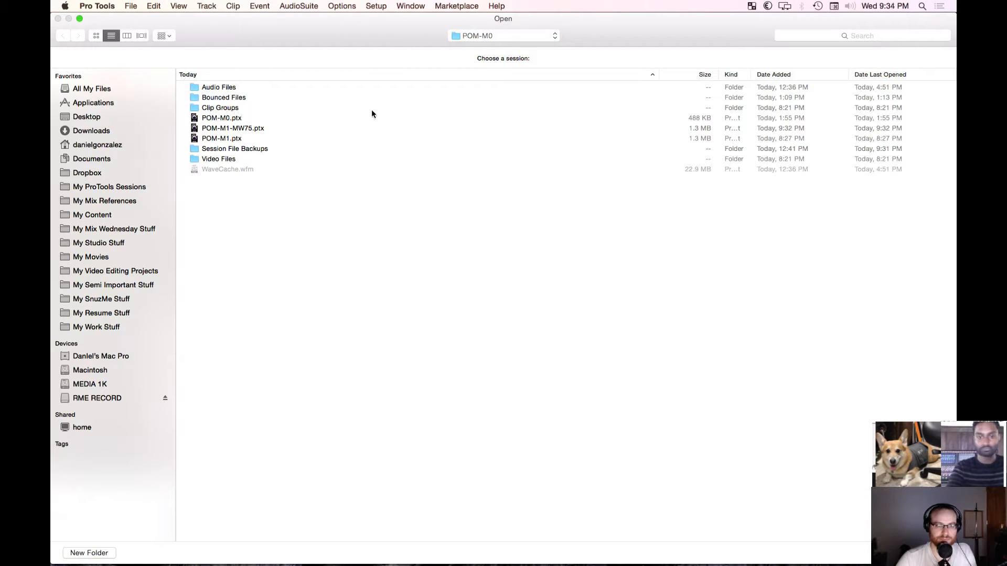
{"action": "double_click", "coordinate": [260, 129]}
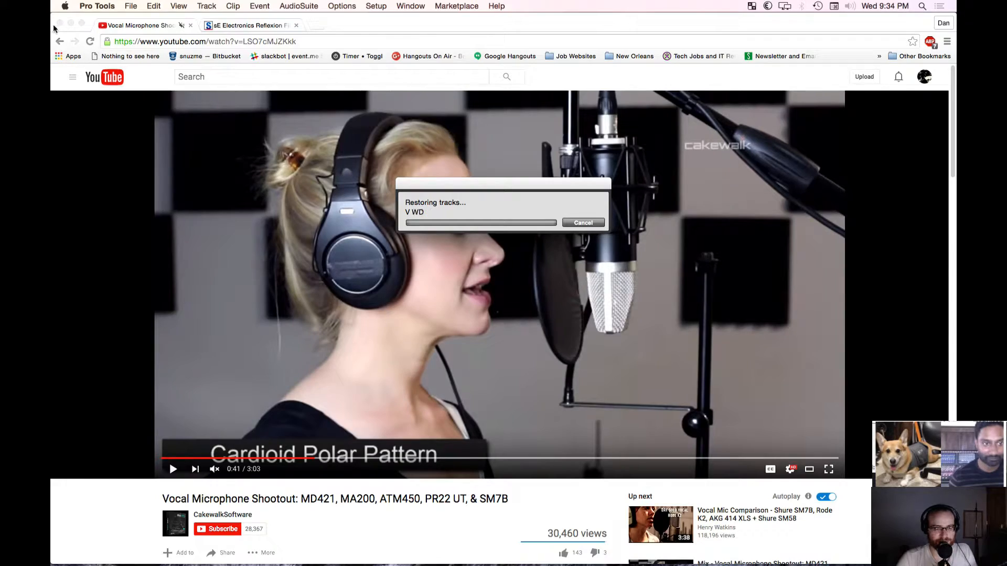
Step: Minimize the browser and TotalMix FX windows and decline saving the detailed session notes report
{"action": "left_click", "coordinate": [71, 22]}
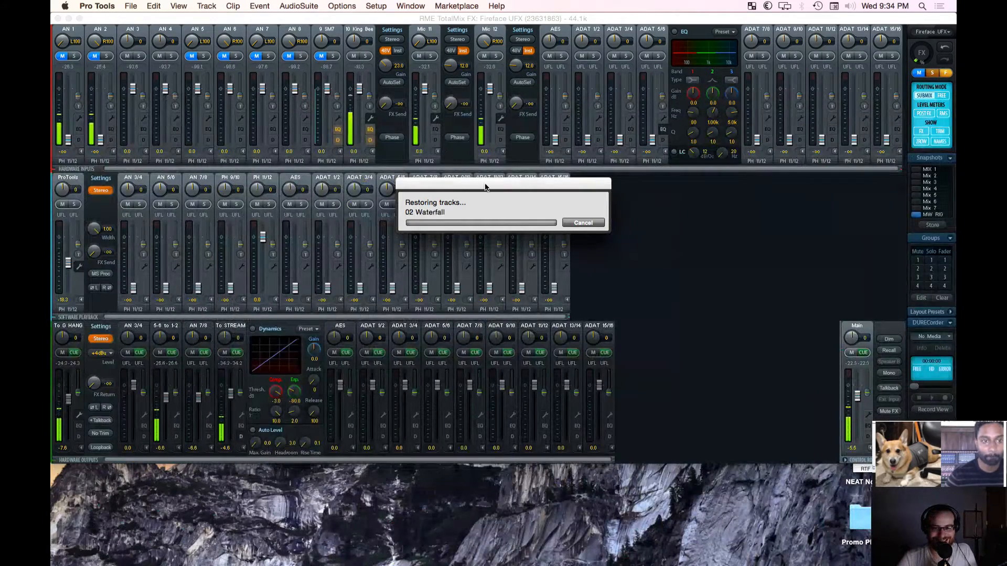
{"action": "left_click", "coordinate": [67, 18]}
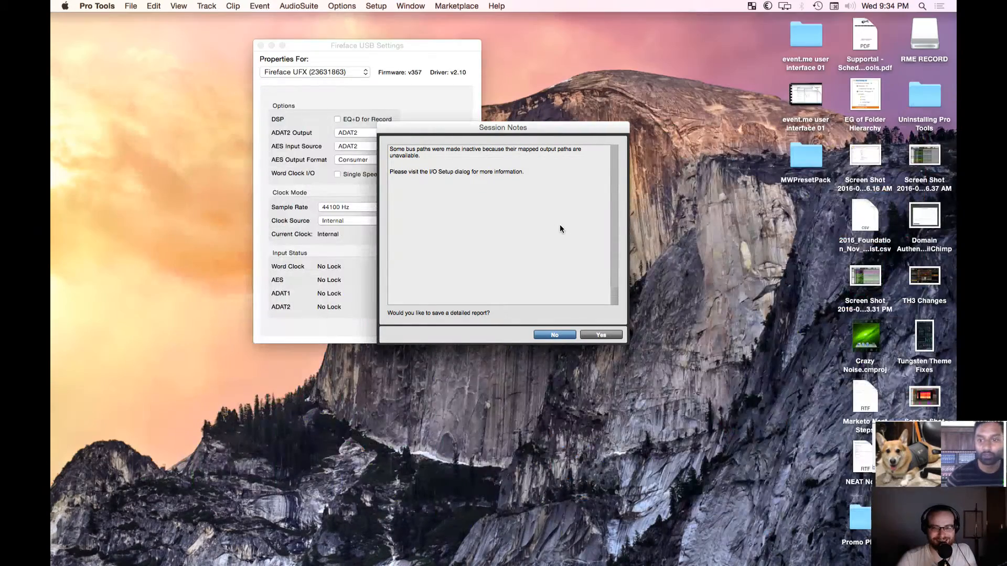
{"action": "left_click", "coordinate": [565, 337]}
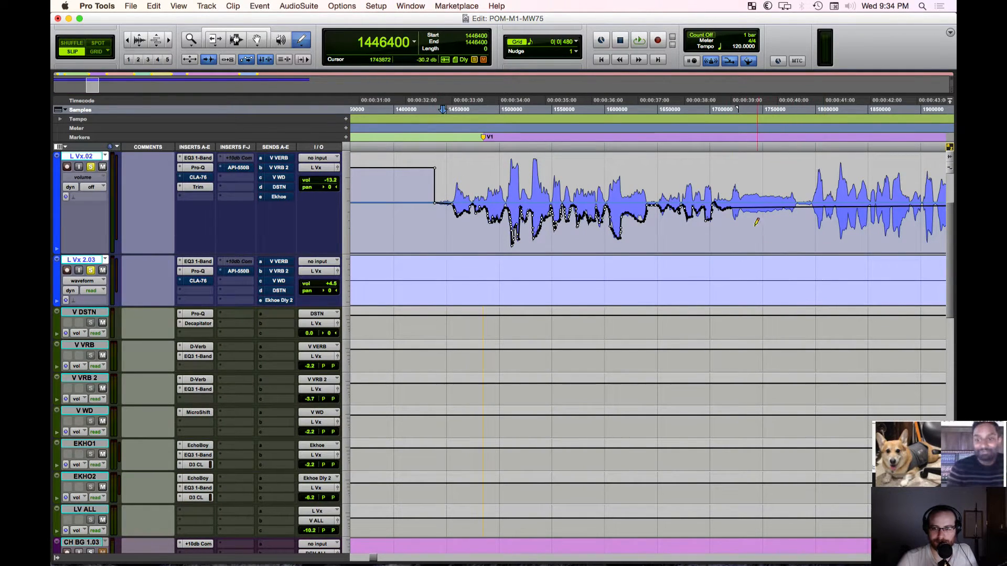
Step: Draw the L Vx.02 volume automation dip under the held note between about 0:39 and 0:40, and check the Trim plug-in's gain
{"action": "left_click_drag", "start_coordinate": [729, 209], "coordinate": [800, 204]}
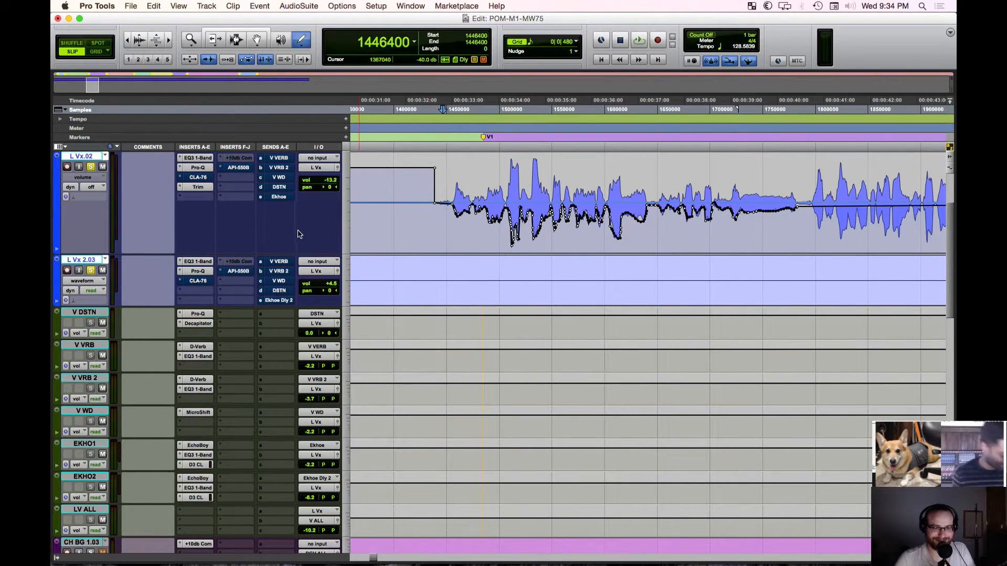
{"action": "left_click", "coordinate": [198, 187]}
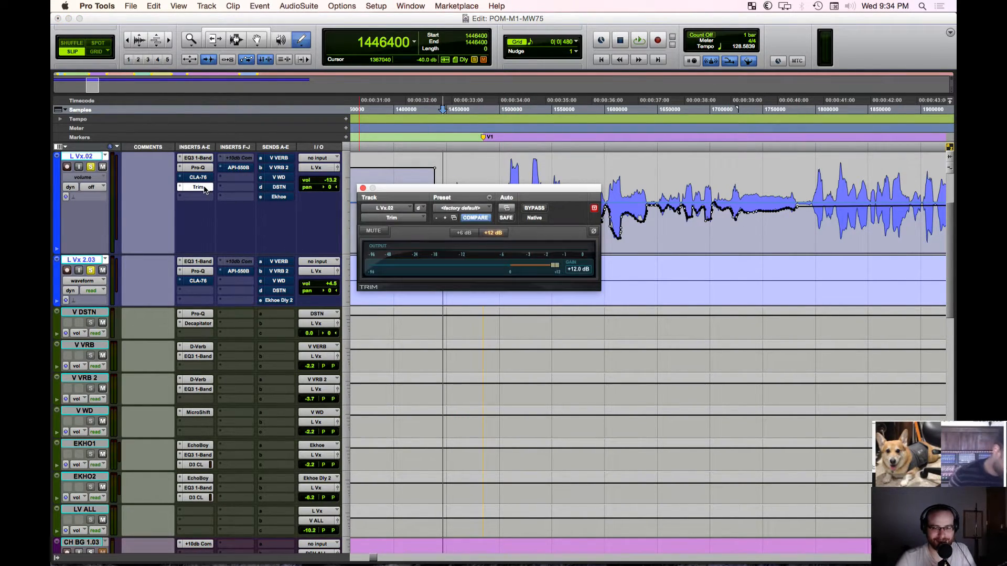
{"action": "left_click", "coordinate": [364, 188]}
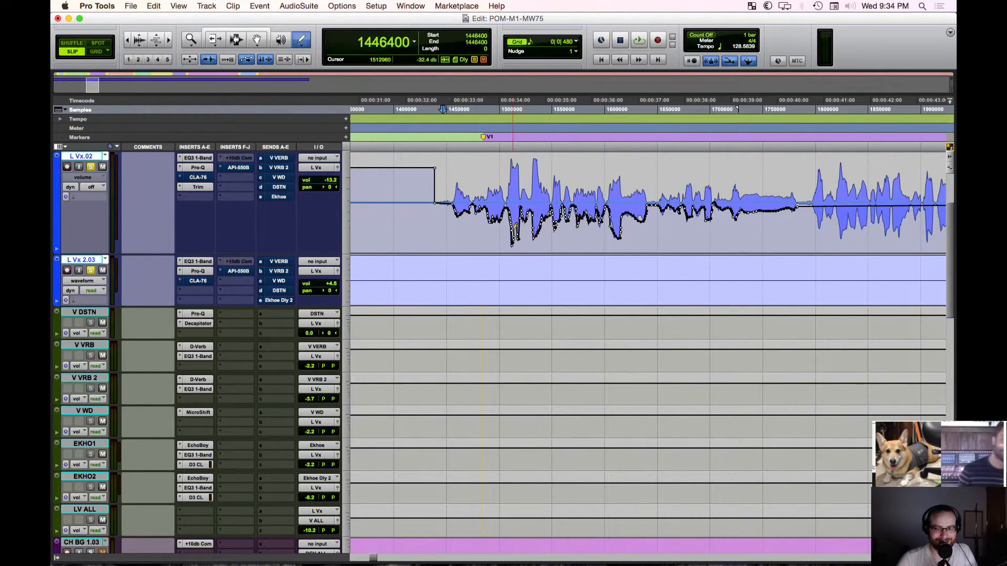
Step: Save the session and play the vocal phrase from sample 1449984, just before the V1 marker
{"action": "left_click", "coordinate": [446, 147]}
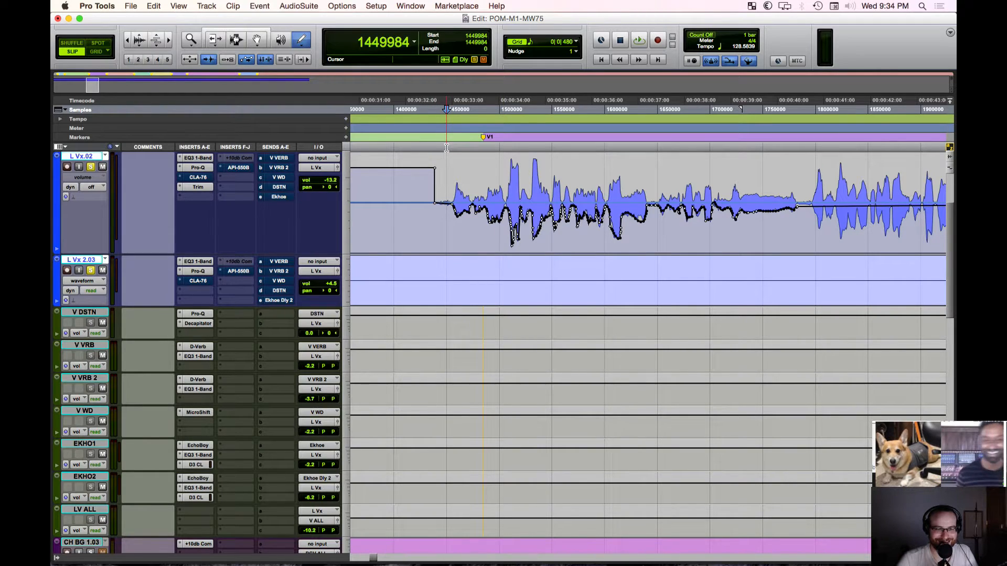
{"action": "key", "text": "super+s"}
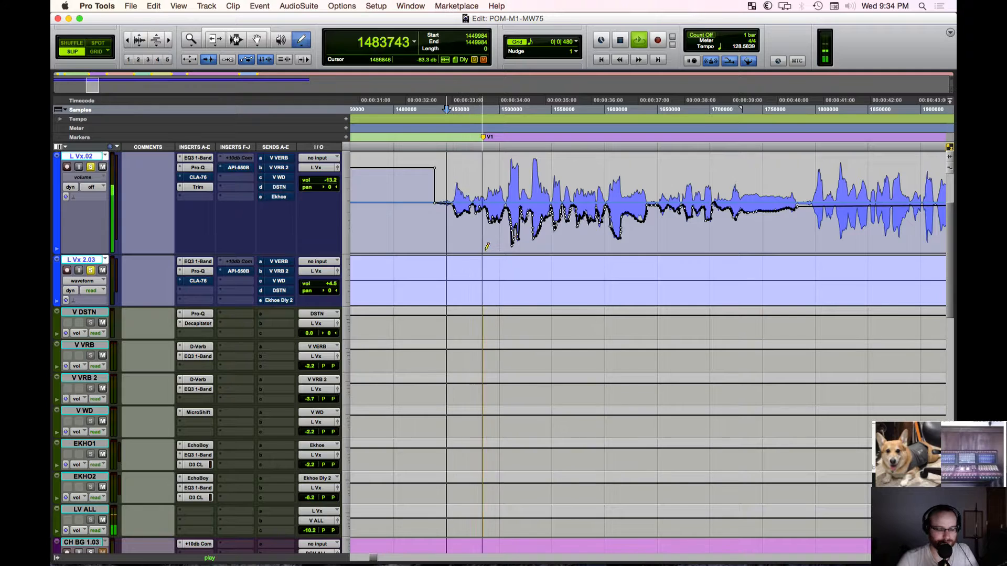
{"action": "key", "text": "space"}
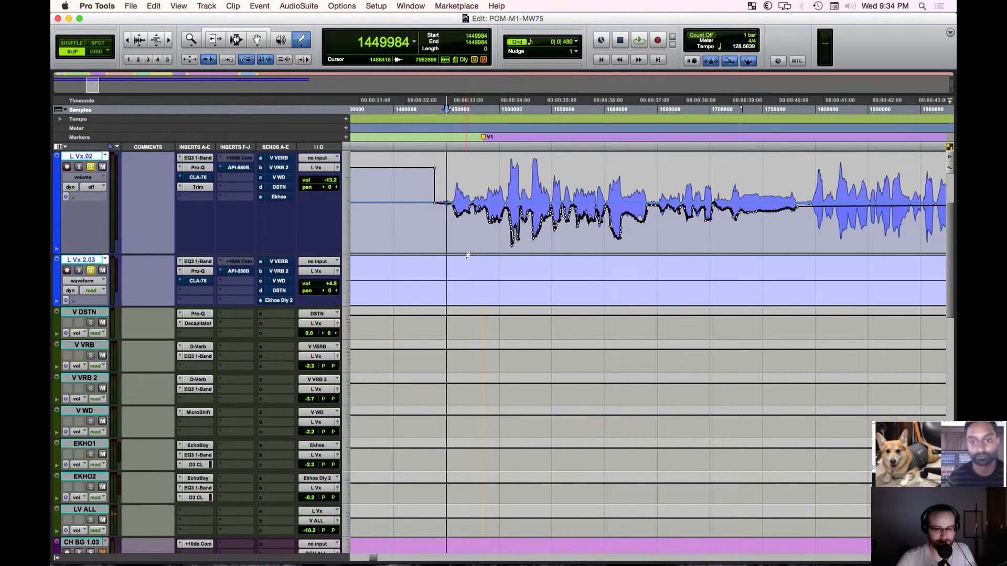
{"action": "key", "text": "space"}
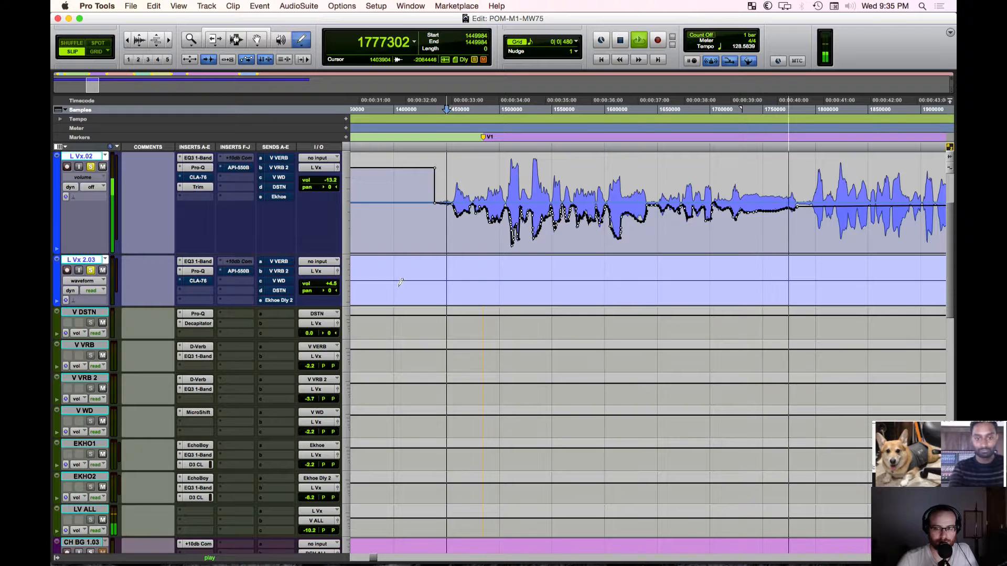
Step: Set the L Vx.02 automation mode to read and play the vocal phrase from sample 1449984
{"action": "key", "text": "space"}
{"action": "left_click", "coordinate": [92, 186]}
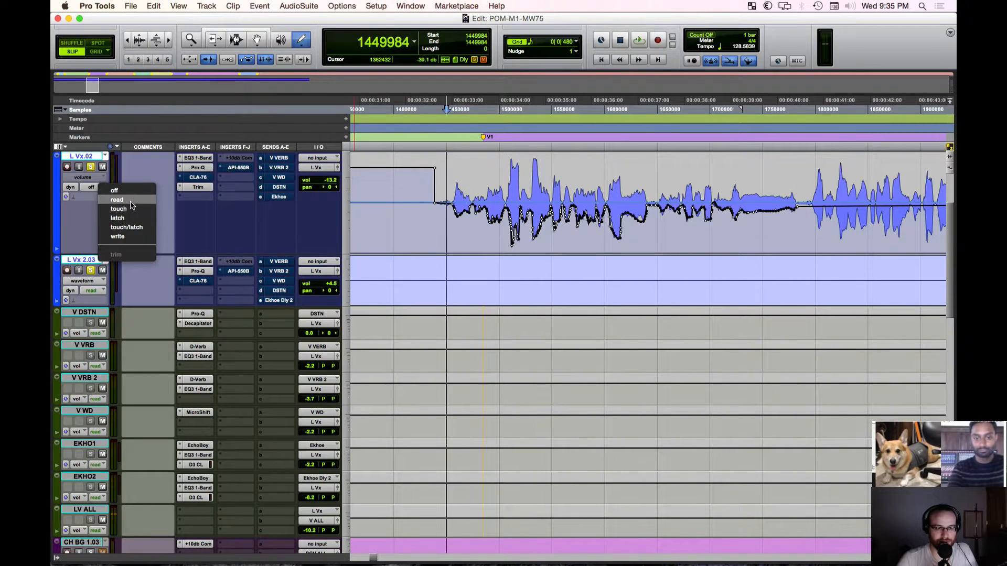
{"action": "left_click", "coordinate": [113, 201]}
{"action": "key", "text": "space"}
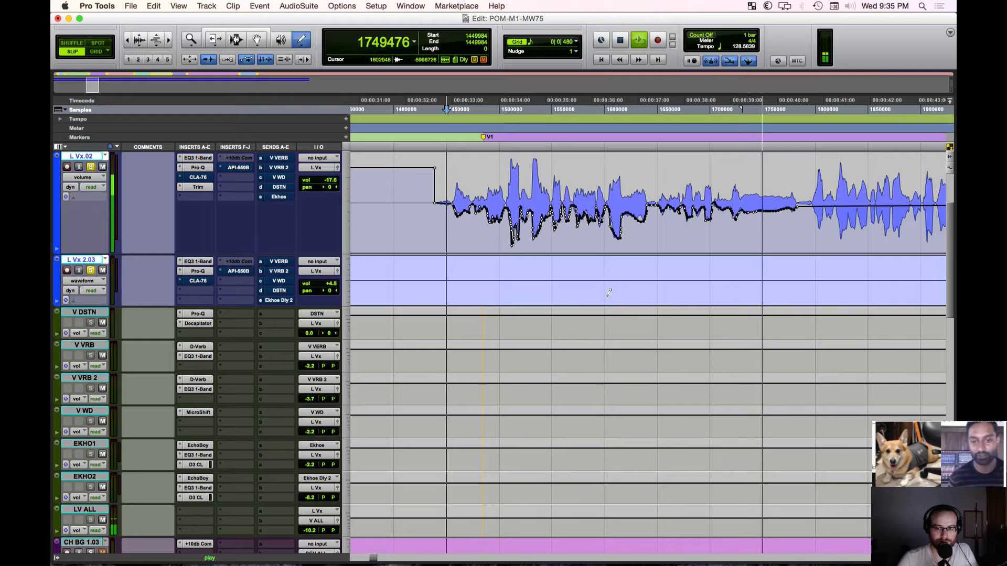
{"action": "key", "text": "space"}
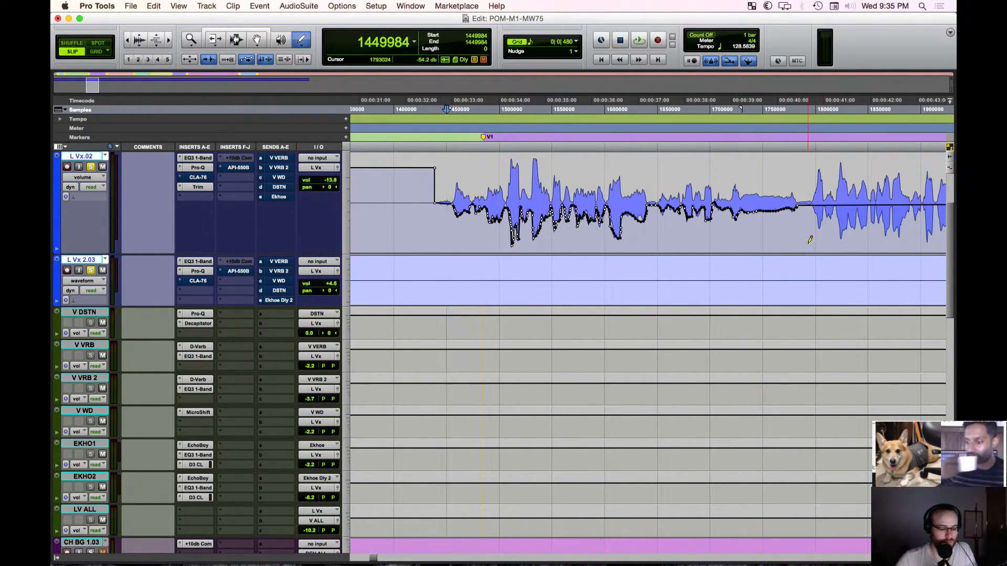
Step: Shrink the waveform display and delete the L Vx.02 volume automation between samples 1455616 and 1783808
{"action": "key", "text": "super+alt+["}
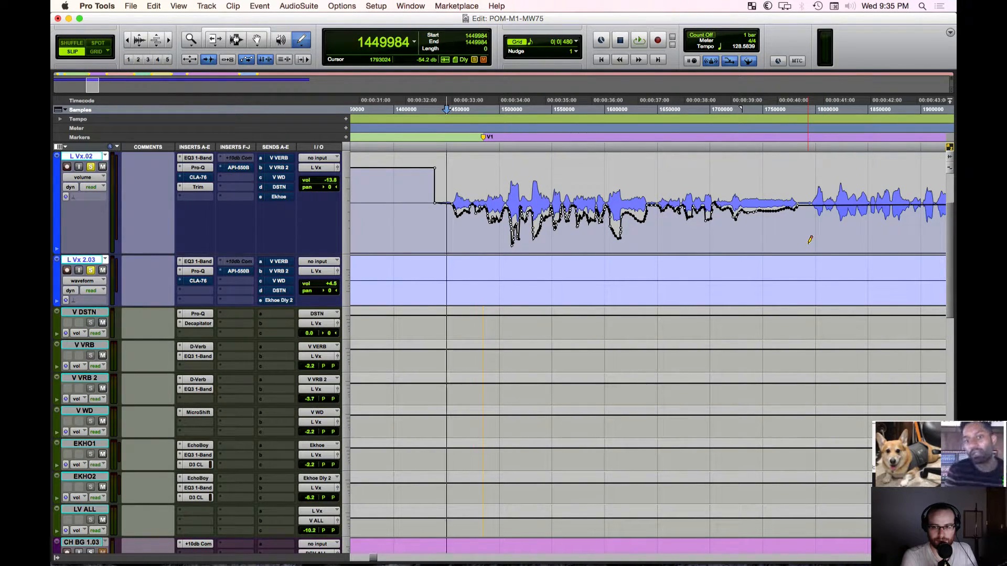
{"action": "left_click", "coordinate": [237, 30]}
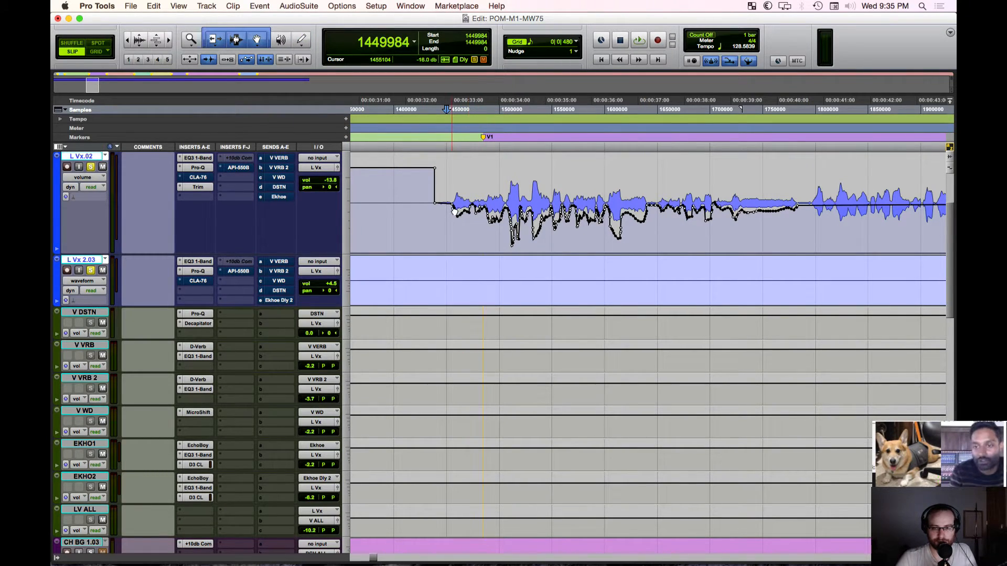
{"action": "left_click_drag", "start_coordinate": [453, 210], "coordinate": [799, 172]}
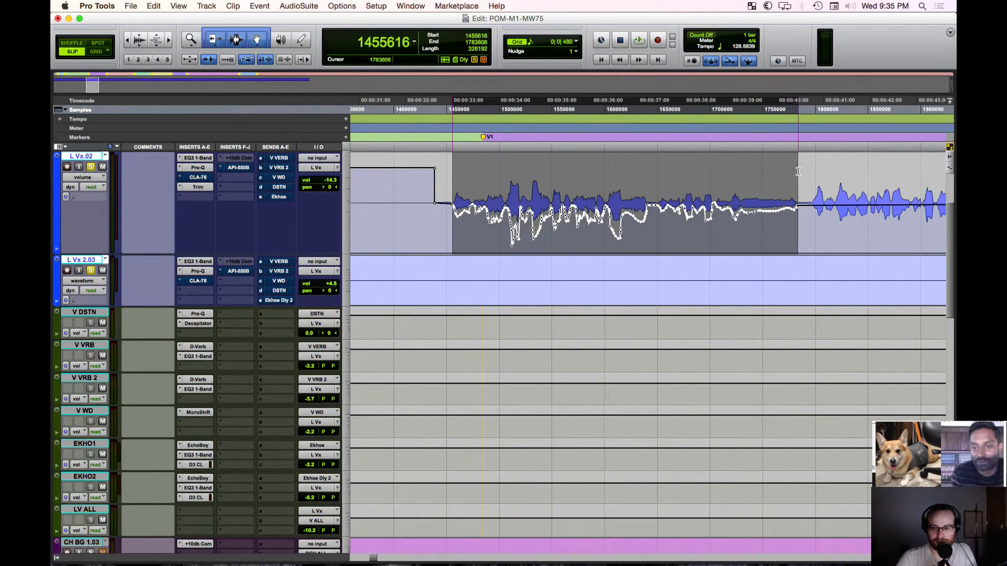
{"action": "key", "text": "Delete"}
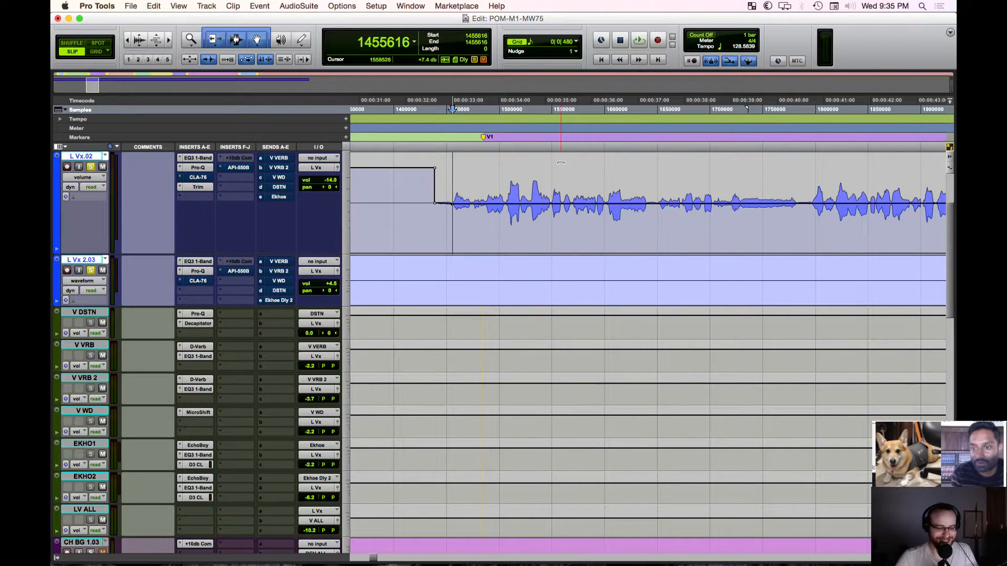
Step: Enlarge the L Vx.02 track slightly and draw volume dips following the vocal peaks from about 0:33 to 0:34.6
{"action": "key", "text": "super+bracketright"}
{"action": "scroll", "coordinate": [616, 207], "scroll_direction": "right", "scroll_amount": 2}
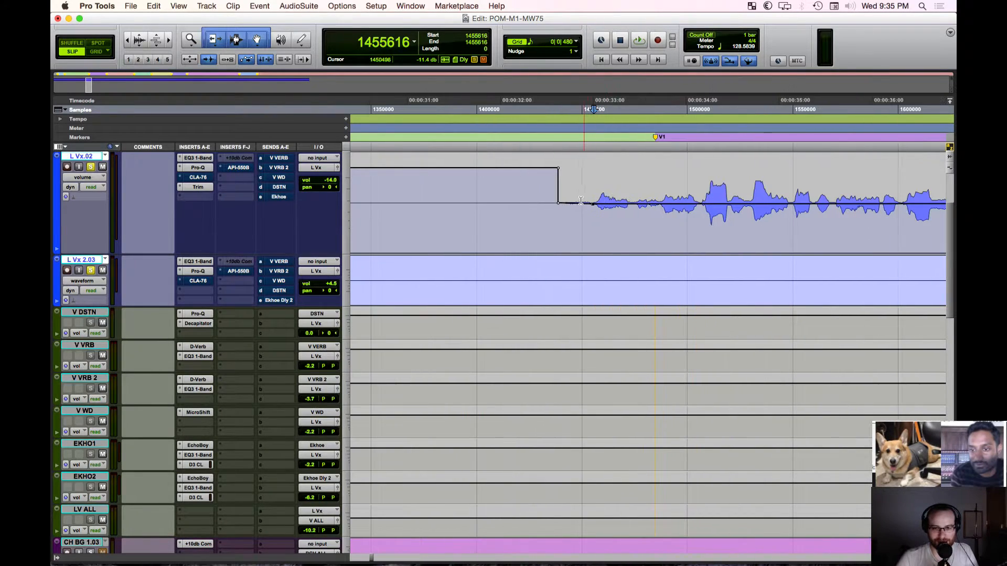
{"action": "left_click_drag", "start_coordinate": [105, 254], "coordinate": [105, 266]}
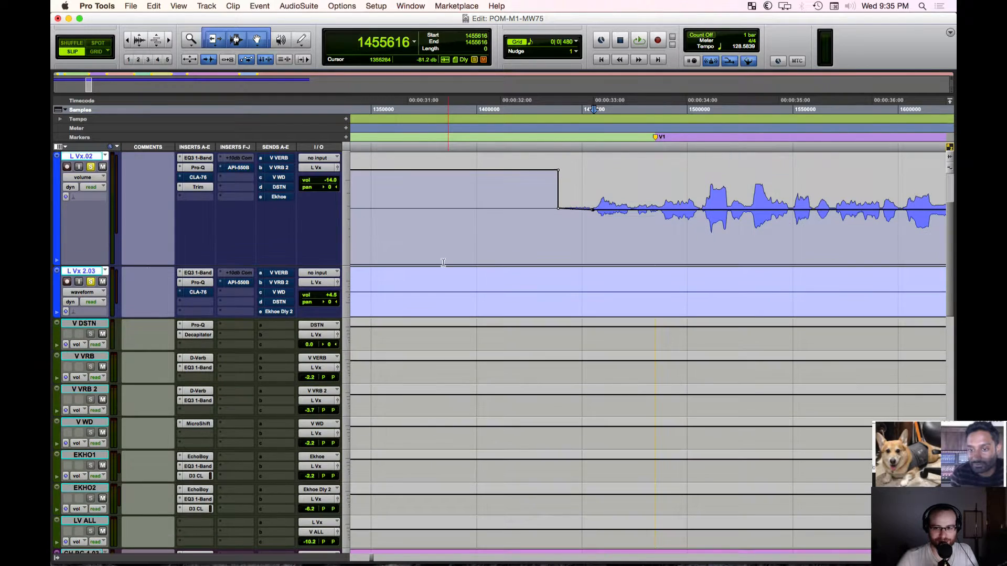
{"action": "scroll", "coordinate": [478, 220], "scroll_direction": "right", "scroll_amount": 5}
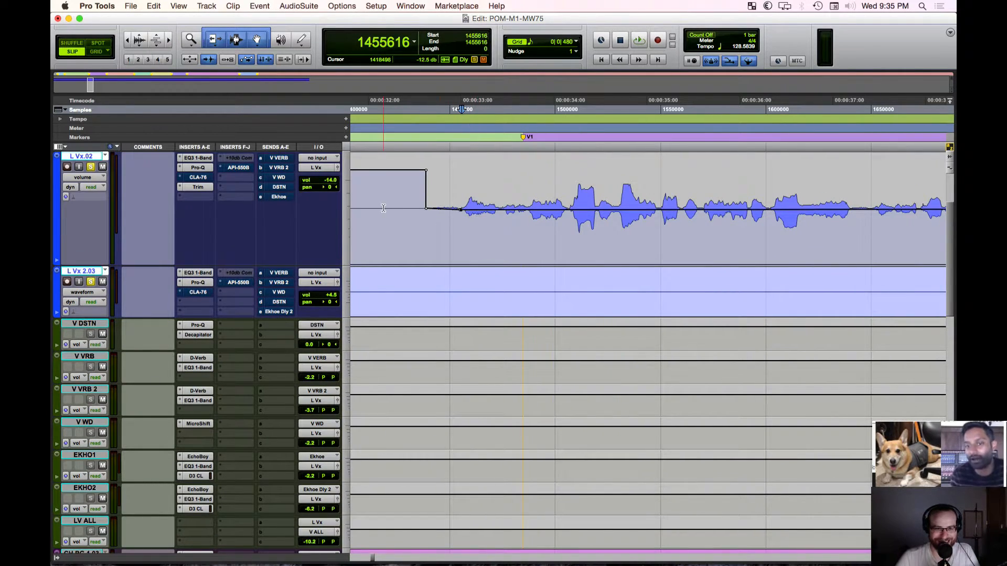
{"action": "left_click", "coordinate": [296, 41]}
{"action": "left_click_drag", "start_coordinate": [466, 209], "coordinate": [467, 210]}
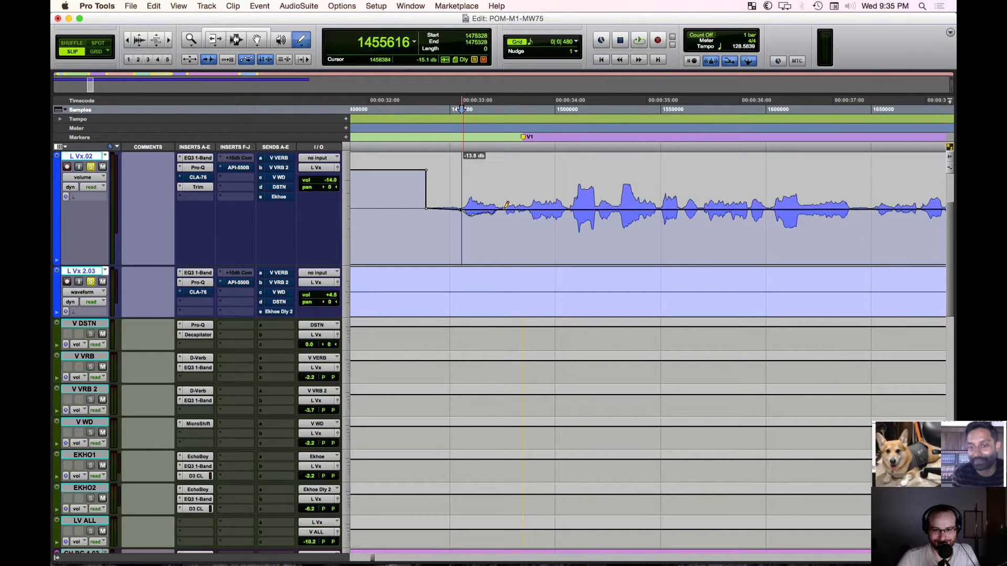
{"action": "mouse_move", "coordinate": [536, 215]}
{"action": "left_mouse_down"}
{"action": "mouse_move", "coordinate": [571, 209]}
{"action": "mouse_move", "coordinate": [591, 223]}
{"action": "left_mouse_up"}
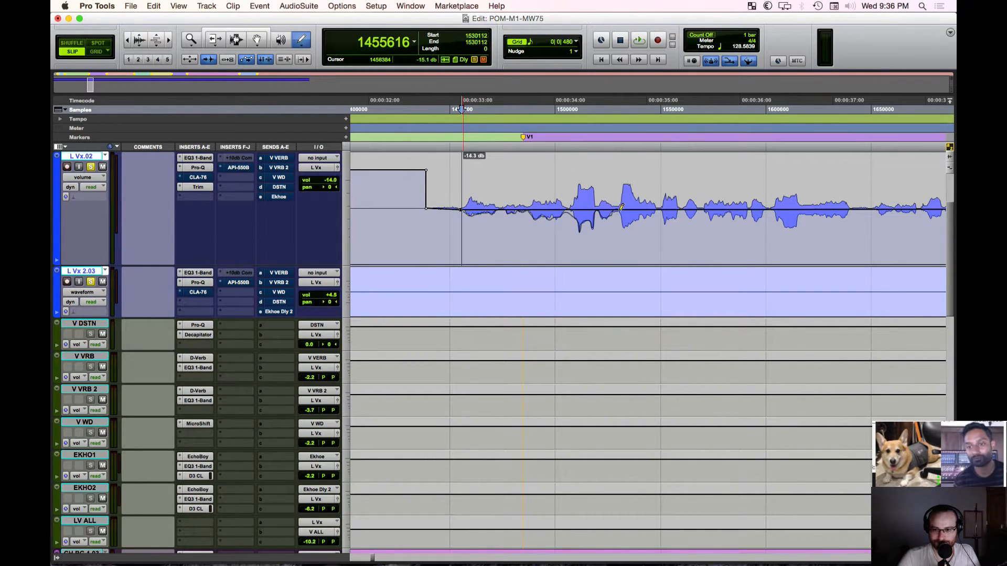
{"action": "left_click_drag", "start_coordinate": [633, 218], "coordinate": [636, 215]}
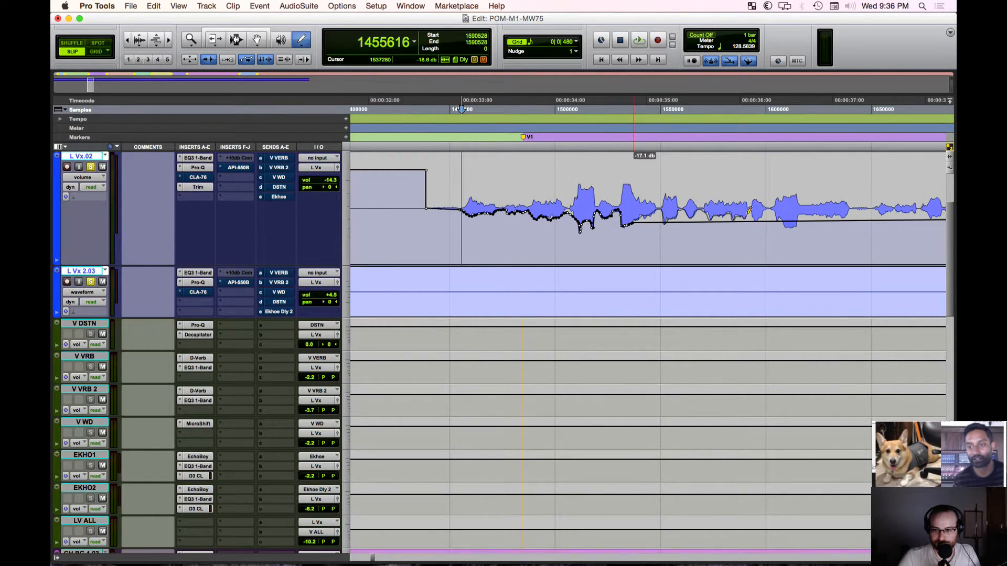
Step: Continue drawing the L Vx.02 volume curve along the waveform from about 0:34.6 to 0:40, including the long held note
{"action": "left_click_drag", "start_coordinate": [766, 208], "coordinate": [774, 219]}
{"action": "scroll", "coordinate": [759, 219], "scroll_direction": "right", "scroll_amount": 4}
{"action": "mouse_move", "coordinate": [691, 211]}
{"action": "left_mouse_down"}
{"action": "mouse_move", "coordinate": [710, 222]}
{"action": "mouse_move", "coordinate": [768, 208]}
{"action": "left_mouse_up"}
{"action": "scroll", "coordinate": [726, 210], "scroll_direction": "right", "scroll_amount": 3}
{"action": "left_click_drag", "start_coordinate": [618, 211], "coordinate": [618, 211]}
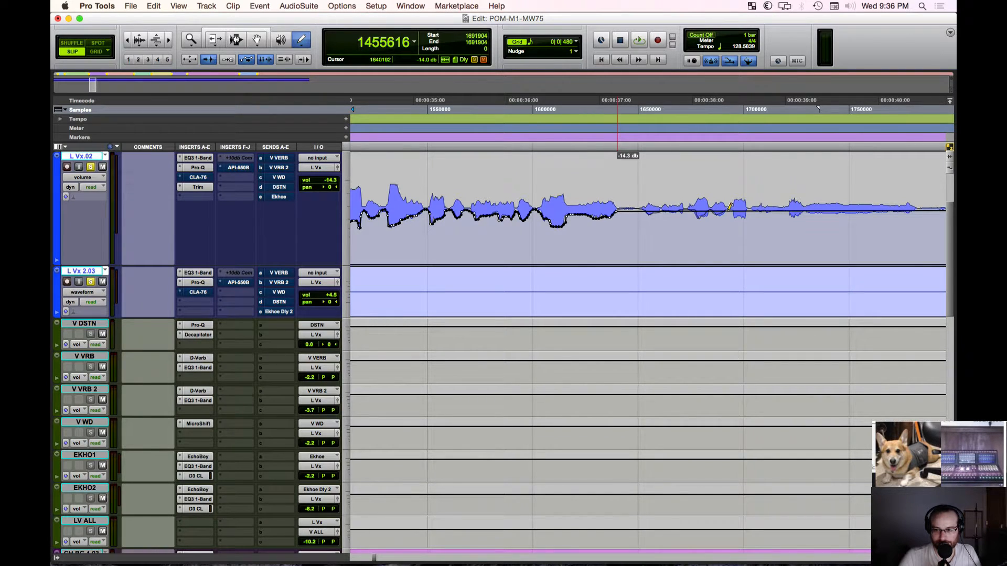
{"action": "left_click_drag", "start_coordinate": [754, 210], "coordinate": [763, 210]}
{"action": "scroll", "coordinate": [763, 210], "scroll_direction": "right", "scroll_amount": 3}
{"action": "left_click_drag", "start_coordinate": [607, 209], "coordinate": [763, 210]}
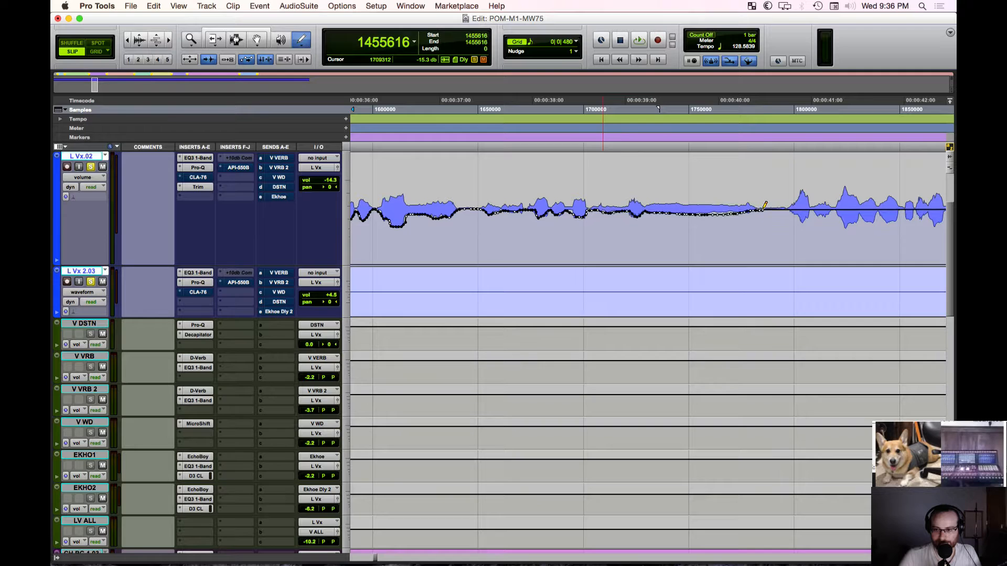
Step: Redraw the end of the L Vx.02 volume dip under the held note near 0:40
{"action": "key", "text": "r"}
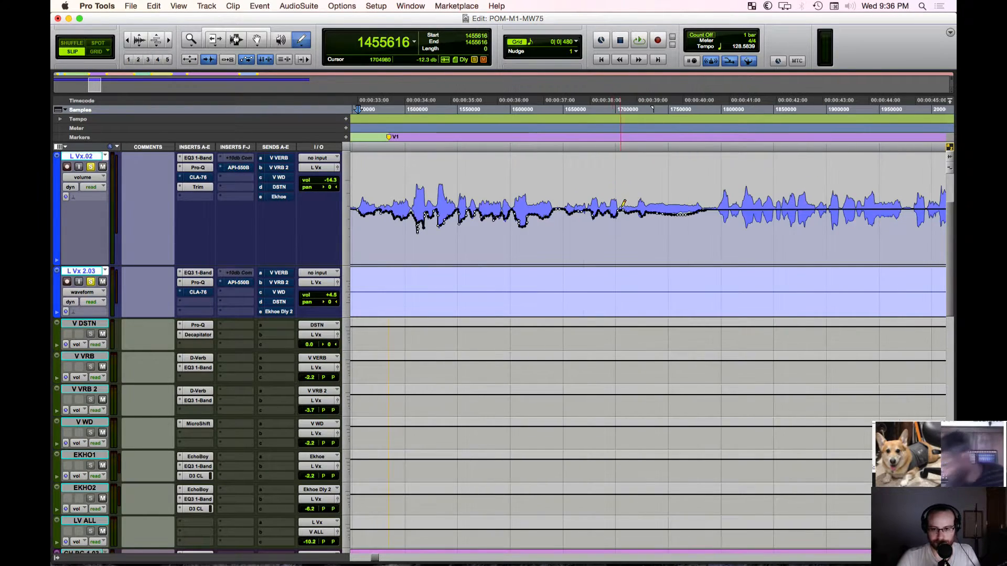
{"action": "scroll", "coordinate": [618, 196], "scroll_direction": "left", "scroll_amount": 5}
{"action": "scroll", "coordinate": [601, 206], "scroll_direction": "right", "scroll_amount": 2}
{"action": "scroll", "coordinate": [596, 208], "scroll_direction": "right", "scroll_amount": 2}
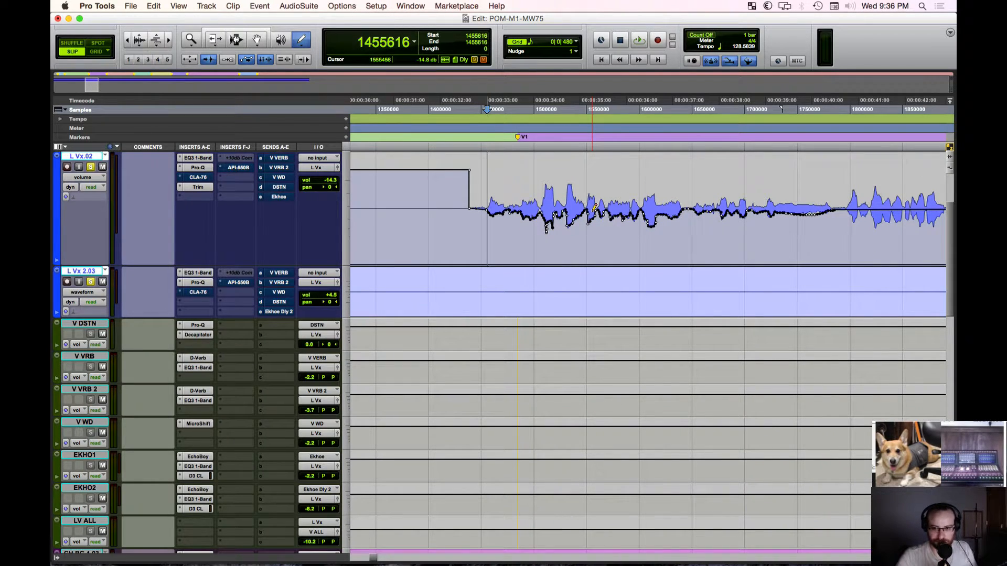
{"action": "left_click_drag", "start_coordinate": [805, 215], "coordinate": [827, 210]}
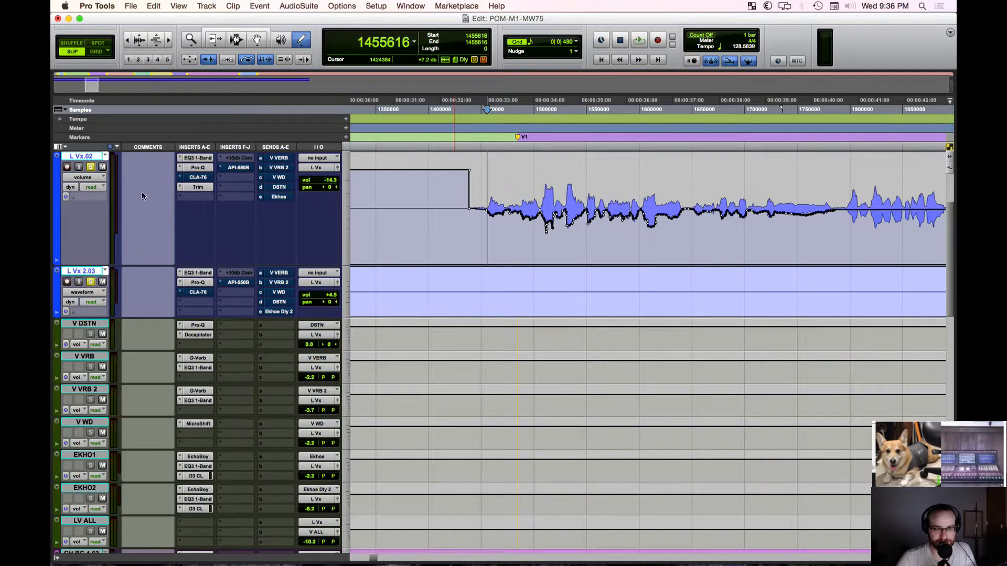
{"action": "scroll", "coordinate": [378, 177], "scroll_direction": "right", "scroll_amount": 2}
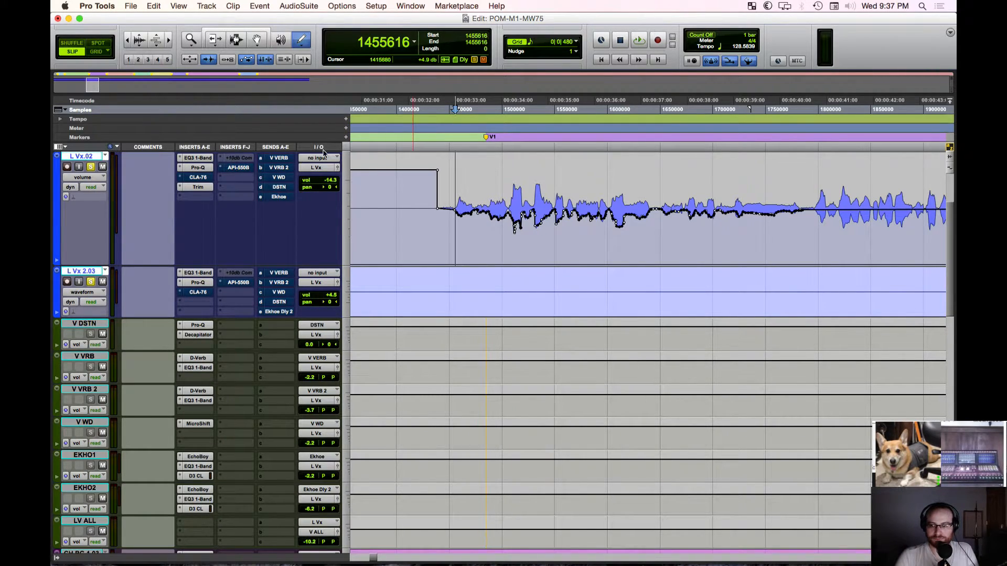
{"action": "left_click", "coordinate": [456, 149]}
{"action": "left_click", "coordinate": [450, 148]}
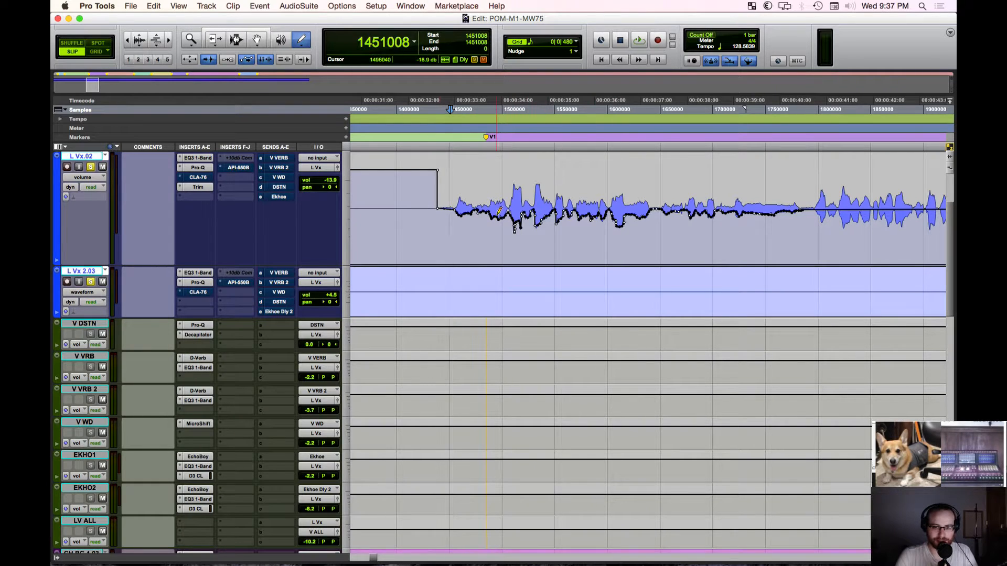
{"action": "left_click_drag", "start_coordinate": [505, 210], "coordinate": [514, 212]}
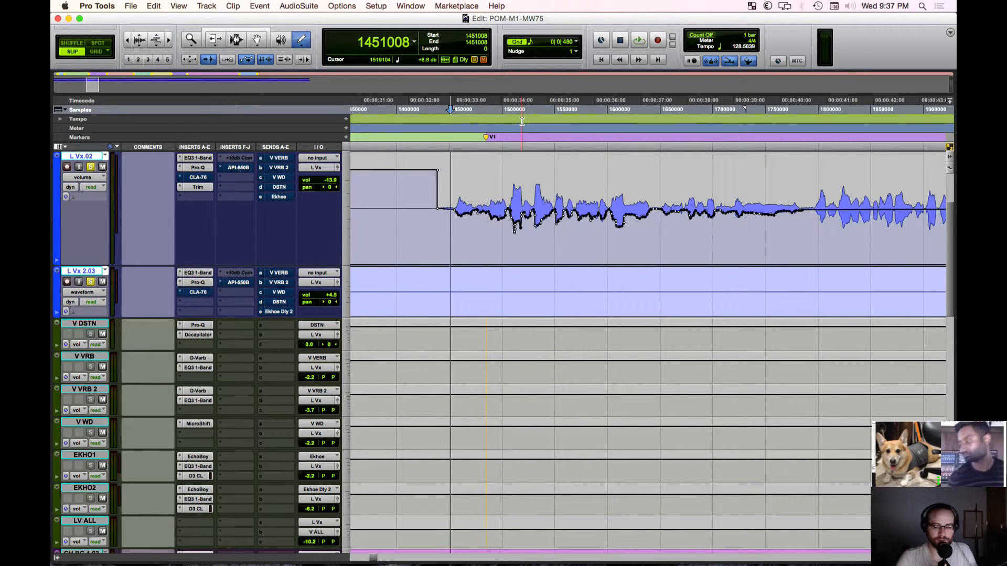
{"action": "key", "text": "t"}
{"action": "scroll", "coordinate": [510, 139], "scroll_direction": "right", "scroll_amount": 3}
{"action": "key", "text": "r"}
{"action": "key", "text": "r"}
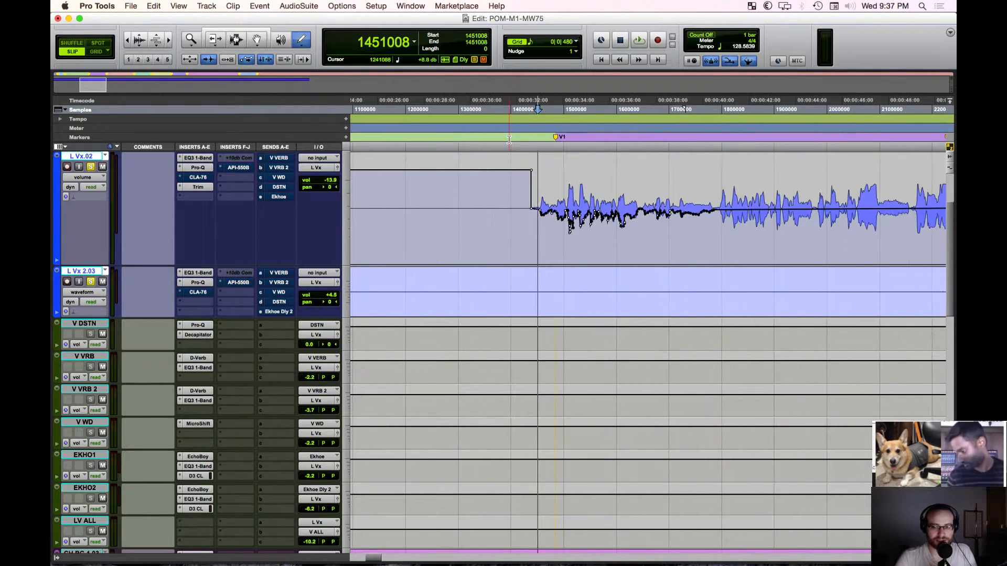
{"action": "scroll", "coordinate": [508, 139], "scroll_direction": "right", "scroll_amount": 1}
{"action": "key", "text": "t"}
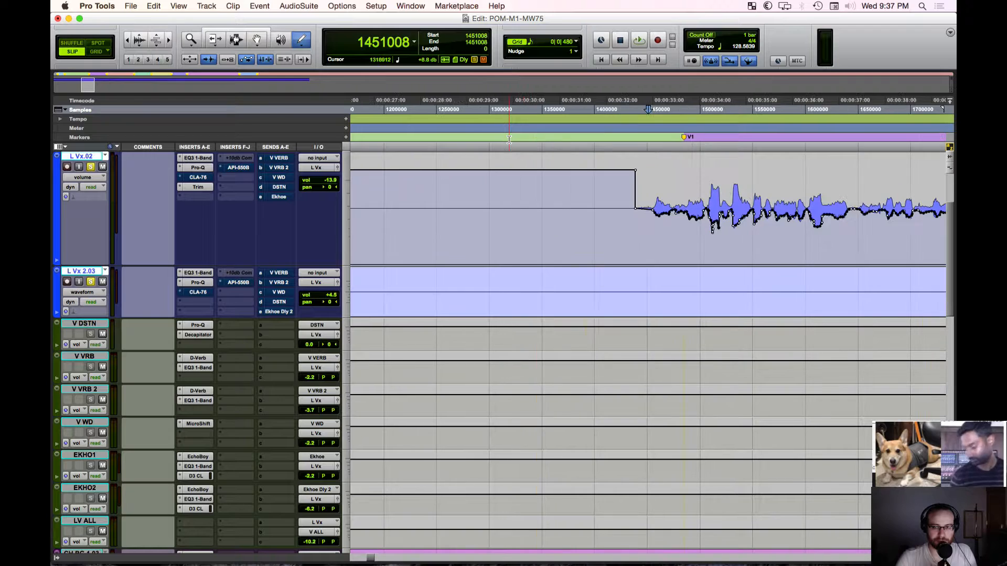
{"action": "scroll", "coordinate": [508, 139], "scroll_direction": "right", "scroll_amount": 3}
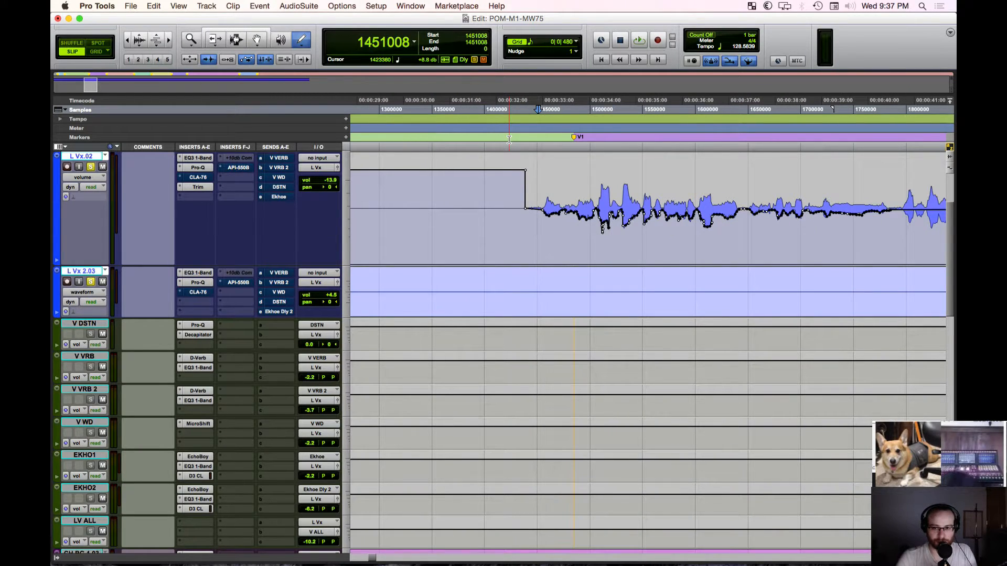
{"action": "key", "text": "t"}
{"action": "scroll", "coordinate": [508, 139], "scroll_direction": "right", "scroll_amount": 3}
{"action": "key", "text": "r"}
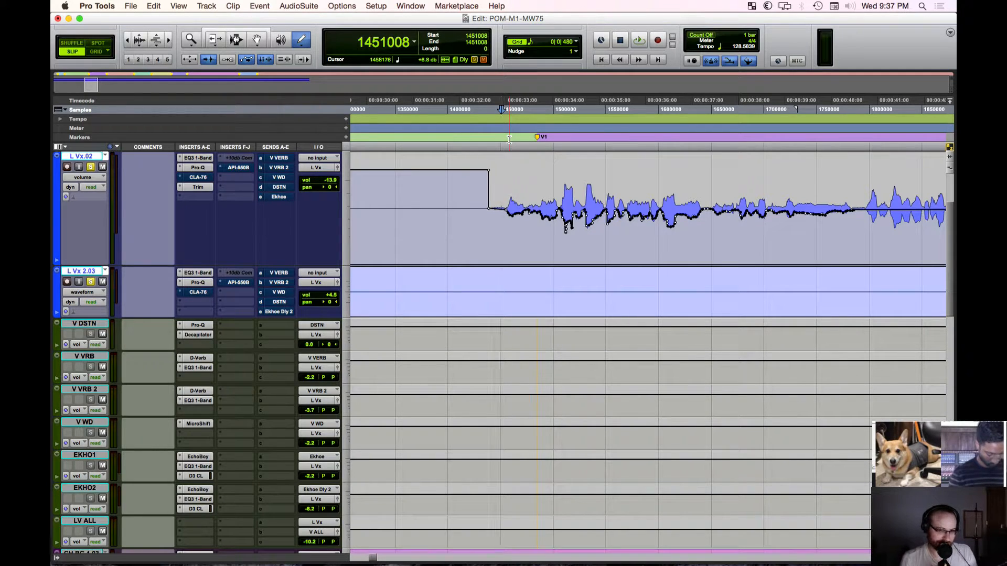
{"action": "scroll", "coordinate": [509, 139], "scroll_direction": "right", "scroll_amount": 3}
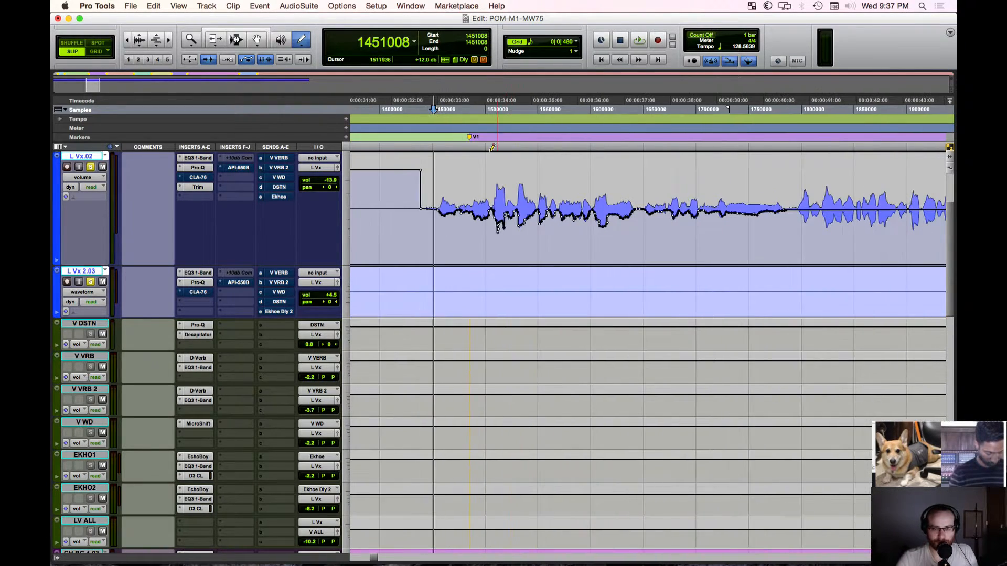
Step: Play the automated vocal phrase from sample 1438720, just before the V1 marker
{"action": "left_click", "coordinate": [420, 146]}
{"action": "key", "text": "space"}
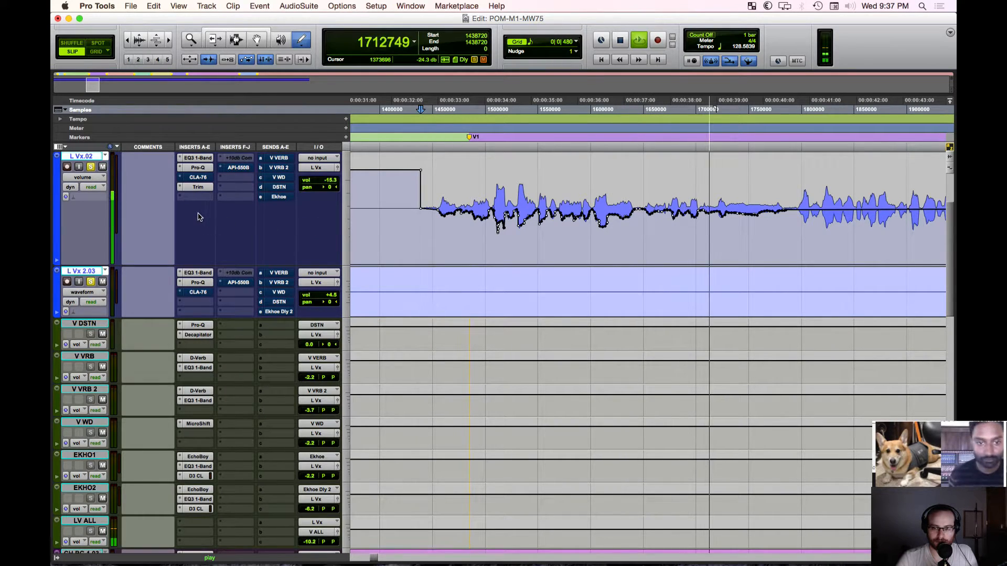
{"action": "key", "text": "space"}
Step: Set the L Vx.02 automation mode to off and replay the phrase from sample 1438720 for comparison
{"action": "left_click", "coordinate": [91, 187]}
{"action": "left_click", "coordinate": [283, 183]}
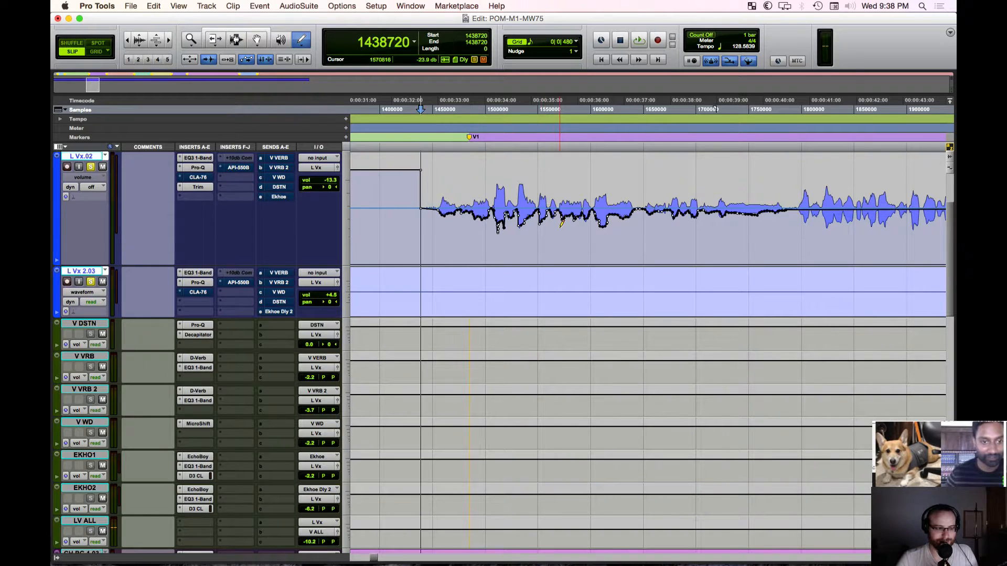
{"action": "key", "text": "space"}
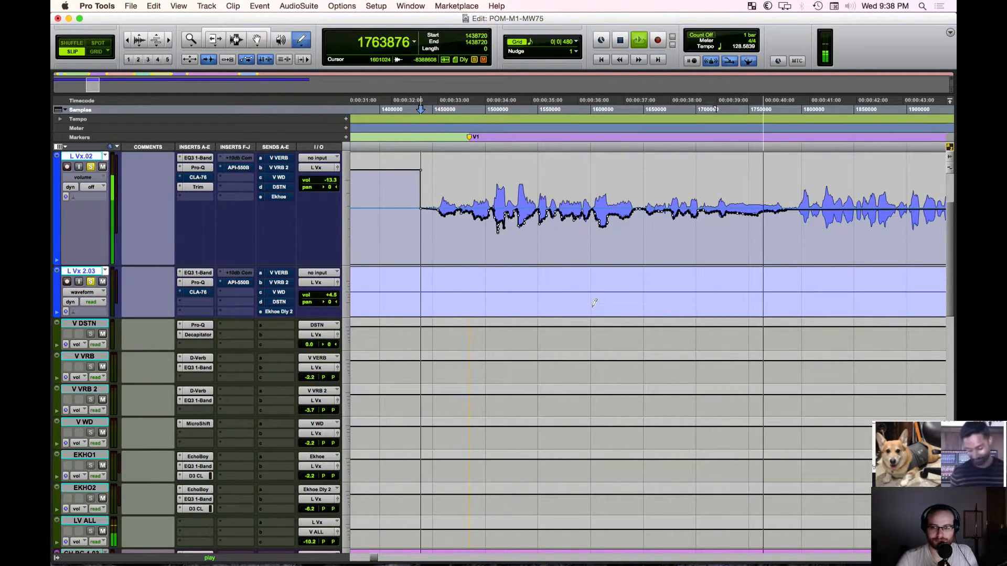
{"action": "key", "text": "space"}
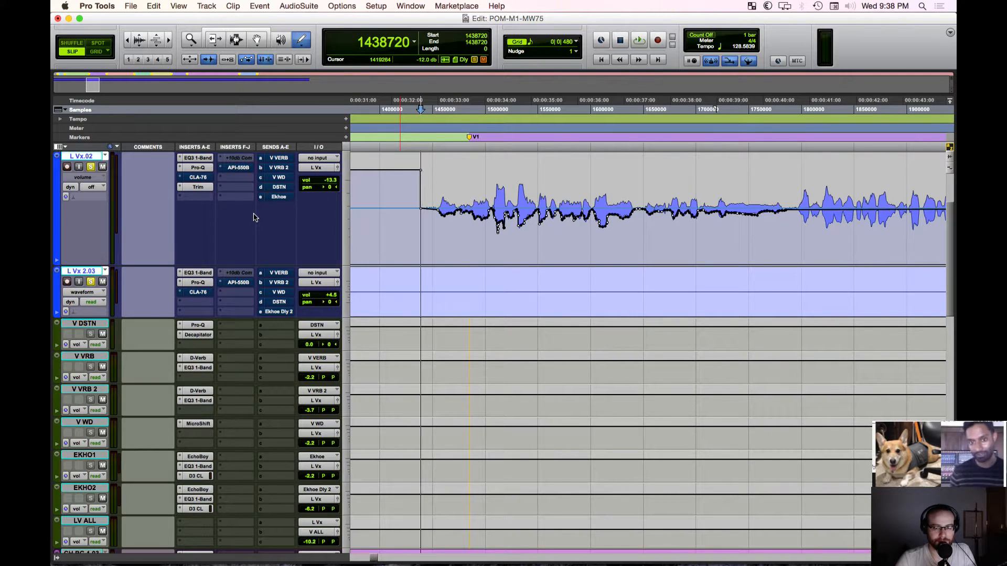
Step: Draw L Vx.02 volume dips following the peaks of the second verse phrase from about 0:40.5 to 0:44.5
{"action": "scroll", "coordinate": [253, 231], "scroll_direction": "right", "scroll_amount": 3}
{"action": "scroll", "coordinate": [253, 230], "scroll_direction": "right", "scroll_amount": 5}
{"action": "scroll", "coordinate": [408, 209], "scroll_direction": "right", "scroll_amount": 3}
{"action": "left_click_drag", "start_coordinate": [408, 210], "coordinate": [424, 204]}
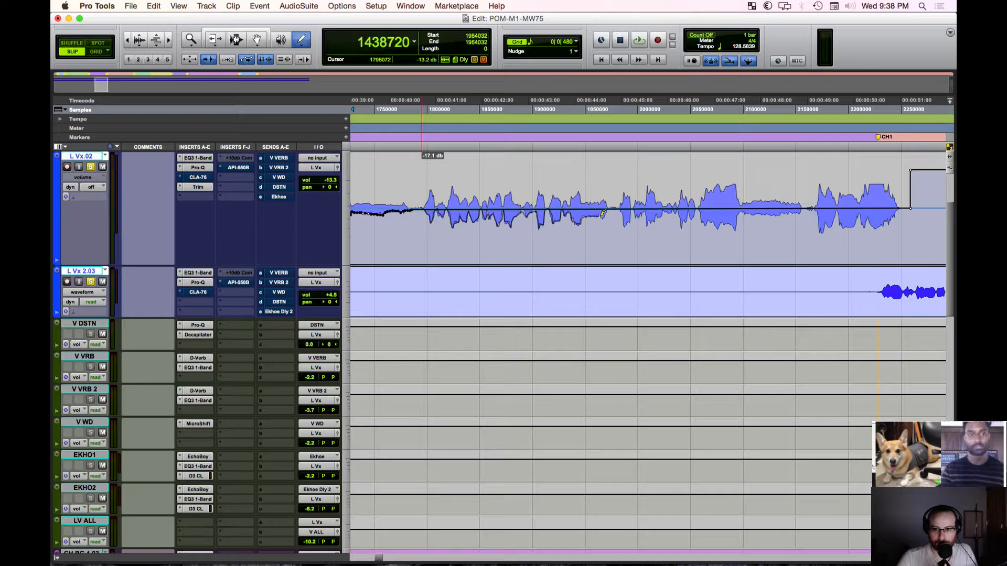
{"action": "left_click_drag", "start_coordinate": [609, 206], "coordinate": [608, 207]}
Step: Draw L Vx.02 volume dips under the third phrase from about 0:44.5 to 0:48, including its loud sustained word
{"action": "scroll", "coordinate": [603, 207], "scroll_direction": "right", "scroll_amount": 2}
{"action": "scroll", "coordinate": [598, 207], "scroll_direction": "down", "scroll_amount": 1}
{"action": "scroll", "coordinate": [595, 208], "scroll_direction": "up", "scroll_amount": 2}
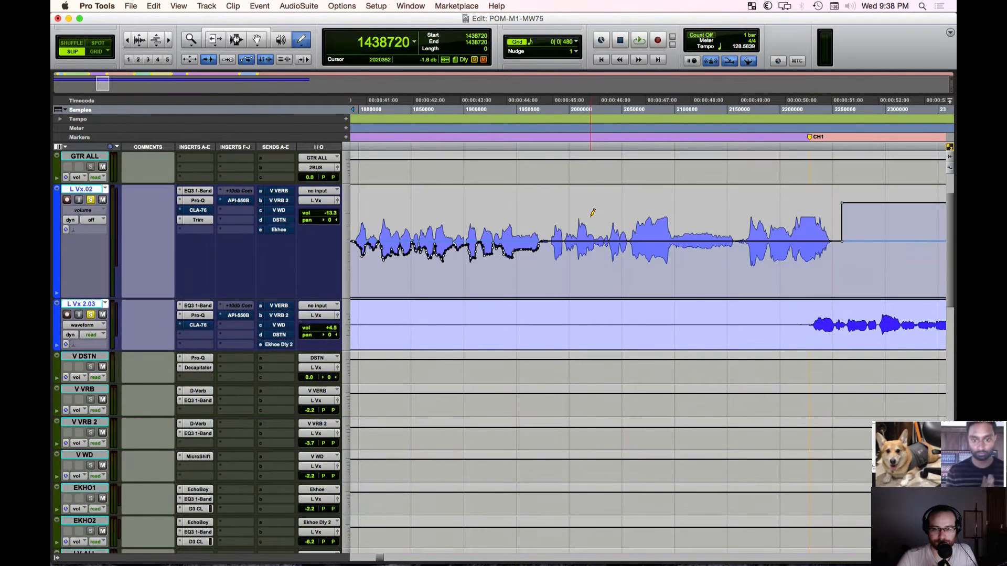
{"action": "left_click_drag", "start_coordinate": [553, 238], "coordinate": [555, 247]}
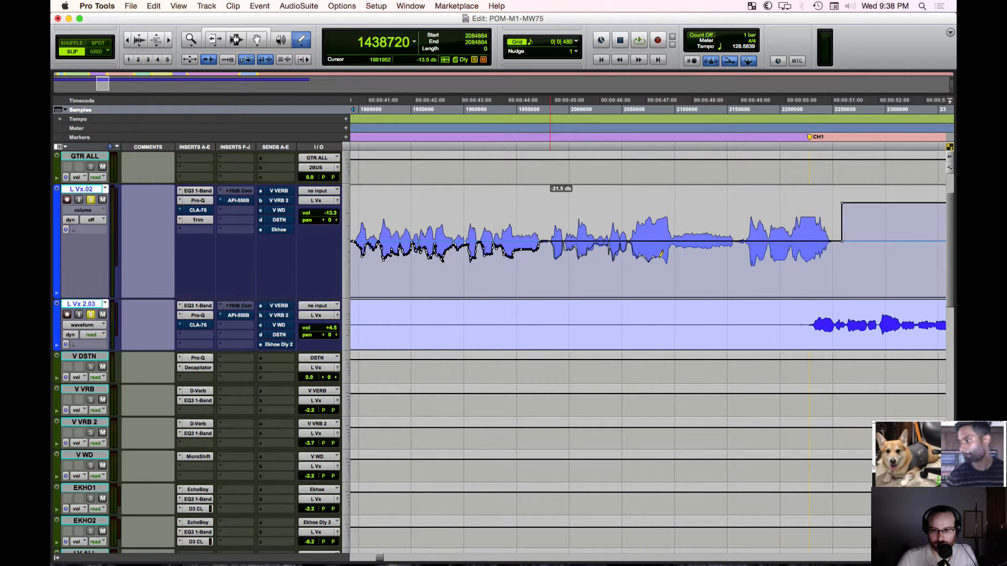
{"action": "mouse_move", "coordinate": [670, 248]}
{"action": "left_mouse_down"}
{"action": "mouse_move", "coordinate": [649, 243]}
{"action": "mouse_move", "coordinate": [707, 242]}
{"action": "left_mouse_up"}
Step: Draw L Vx.02 volume dips under the verse's last words around the CH1 marker, from about 0:48.5 to 0:50.5
{"action": "scroll", "coordinate": [672, 244], "scroll_direction": "right", "scroll_amount": 2}
{"action": "scroll", "coordinate": [706, 242], "scroll_direction": "right", "scroll_amount": 2}
{"action": "mouse_move", "coordinate": [609, 243]}
{"action": "left_mouse_down"}
{"action": "mouse_move", "coordinate": [620, 238]}
{"action": "mouse_move", "coordinate": [624, 251]}
{"action": "left_mouse_up"}
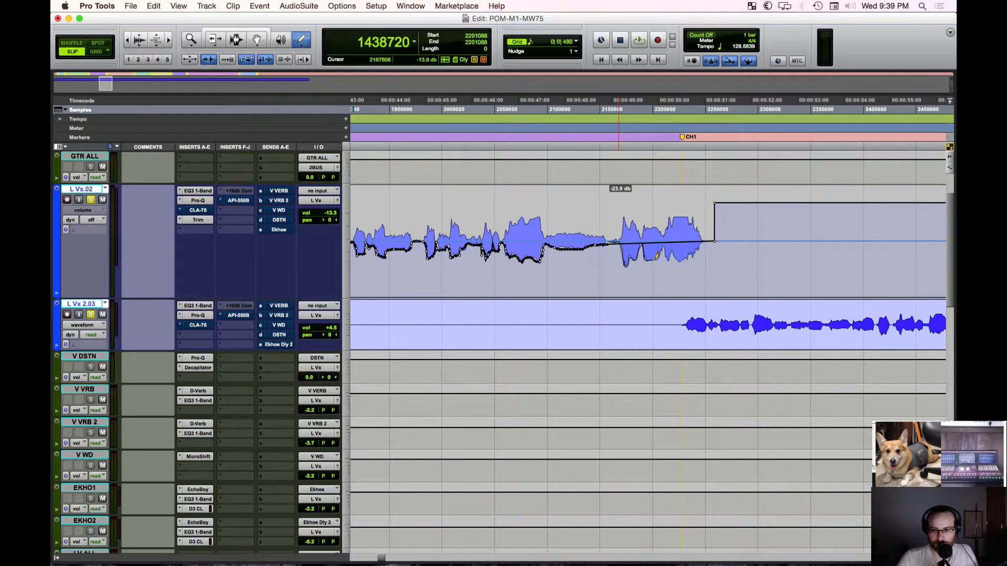
{"action": "left_click_drag", "start_coordinate": [674, 253], "coordinate": [705, 238]}
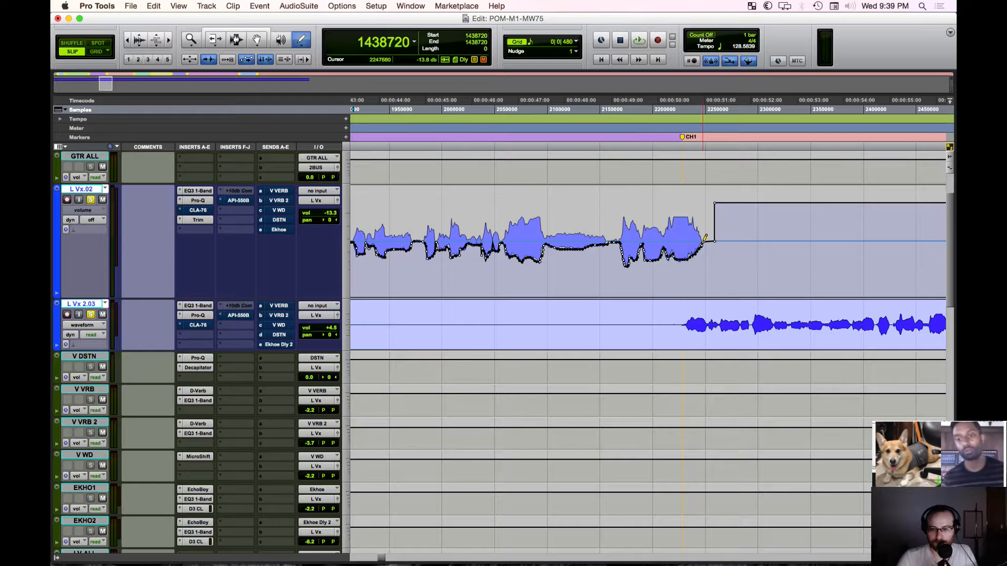
Step: Make the Trim insert on the L Vx.02 track inactive
{"action": "scroll", "coordinate": [669, 220], "scroll_direction": "left", "scroll_amount": 10}
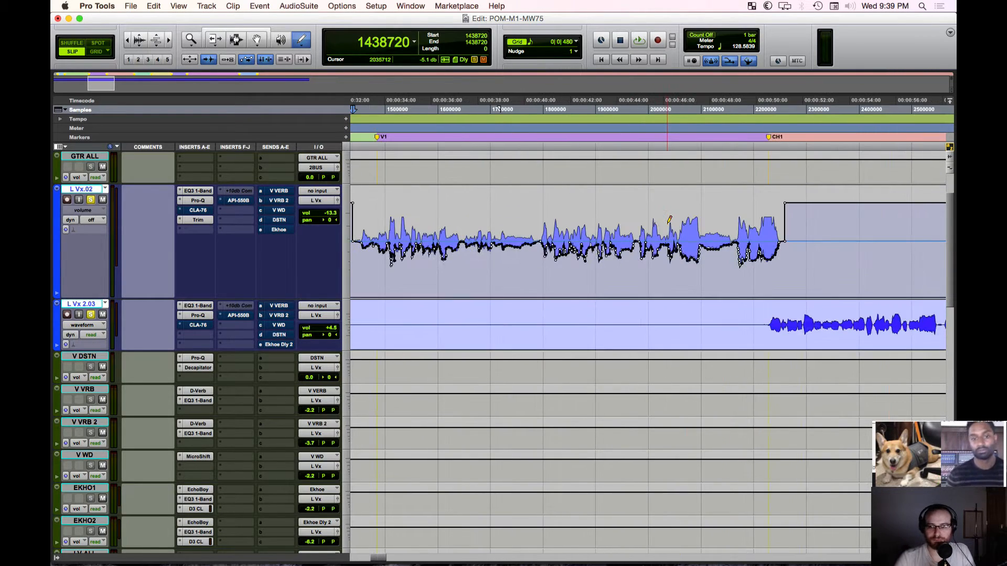
{"action": "scroll", "coordinate": [669, 220], "scroll_direction": "up", "scroll_amount": 1}
{"action": "scroll", "coordinate": [669, 220], "scroll_direction": "right", "scroll_amount": 3}
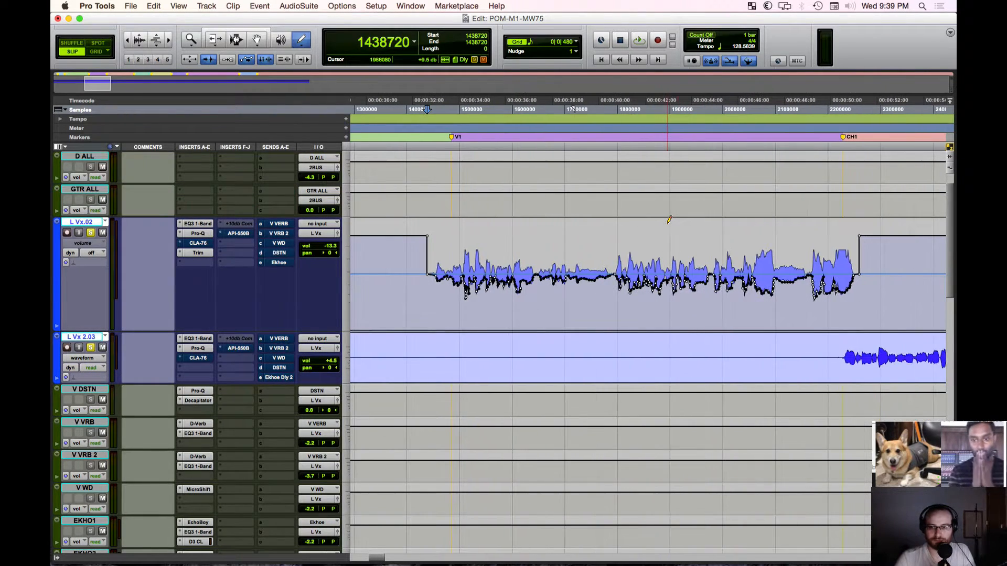
{"action": "scroll", "coordinate": [669, 220], "scroll_direction": "down", "scroll_amount": 1}
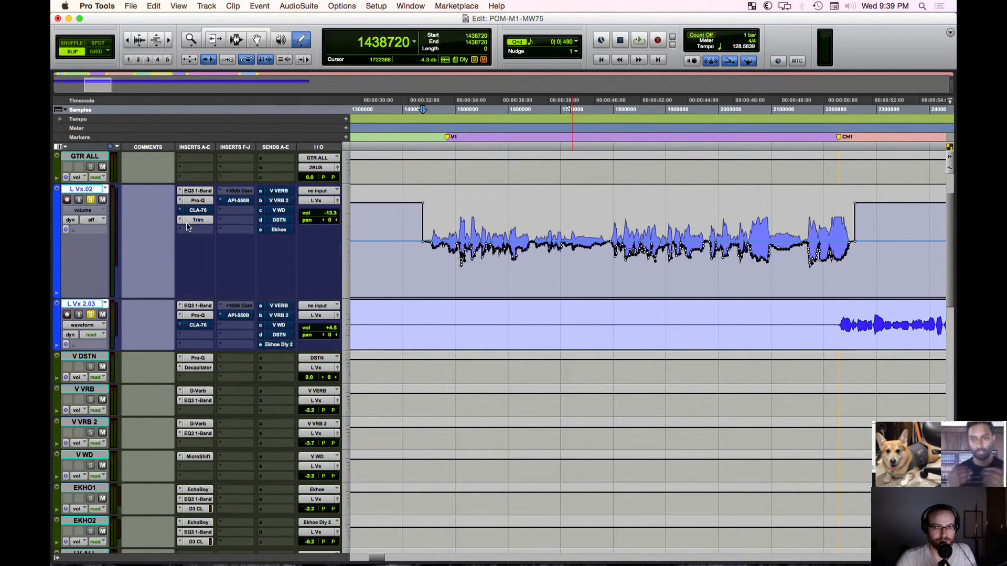
{"action": "left_click", "coordinate": [203, 221], "text": "ctrl+super"}
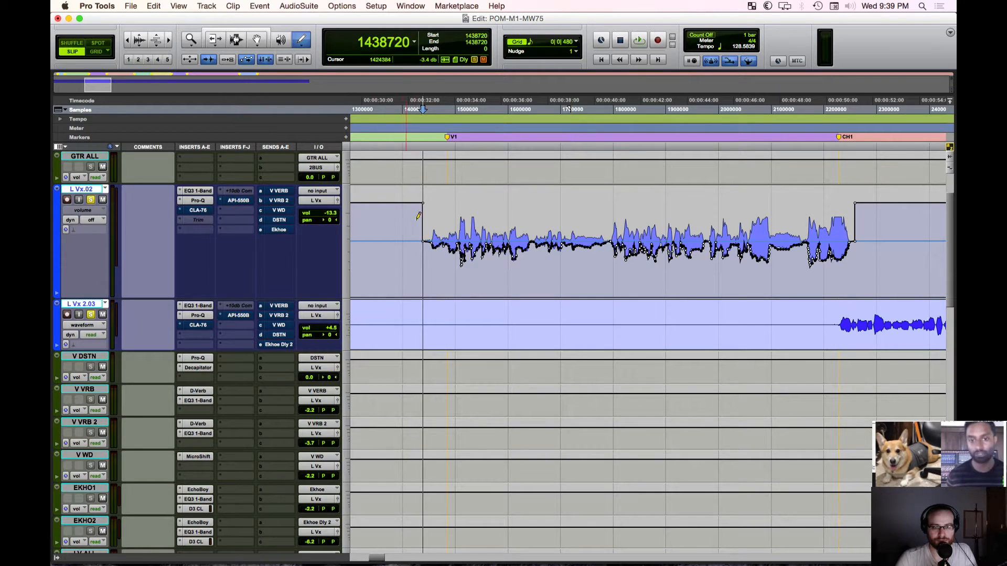
Step: Select the L Vx.02 volume automation across the first verse and raise the whole curve to the surrounding volume level
{"action": "key", "text": "super+7"}
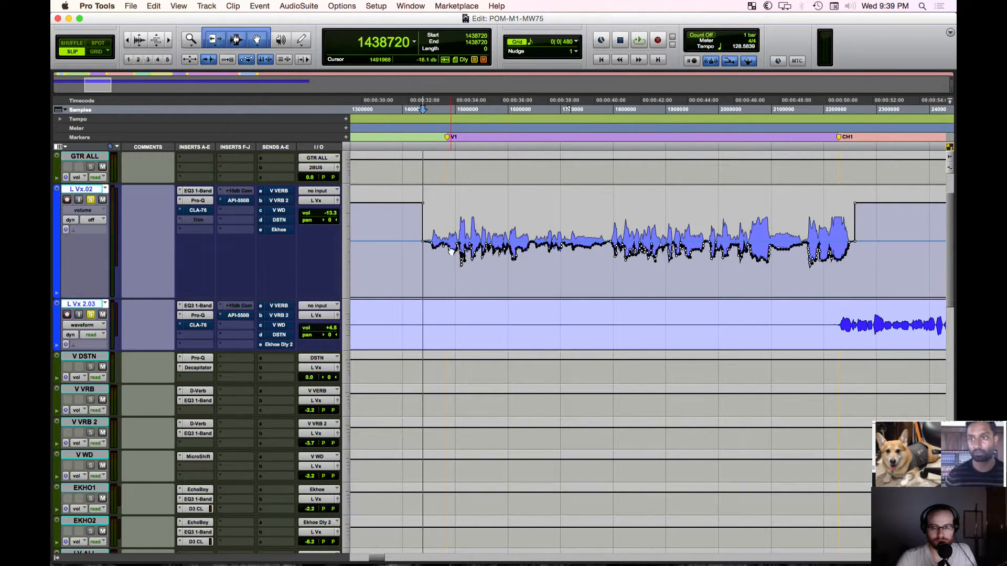
{"action": "left_click_drag", "start_coordinate": [422, 245], "coordinate": [850, 224]}
{"action": "left_click_drag", "start_coordinate": [598, 230], "coordinate": [607, 185]}
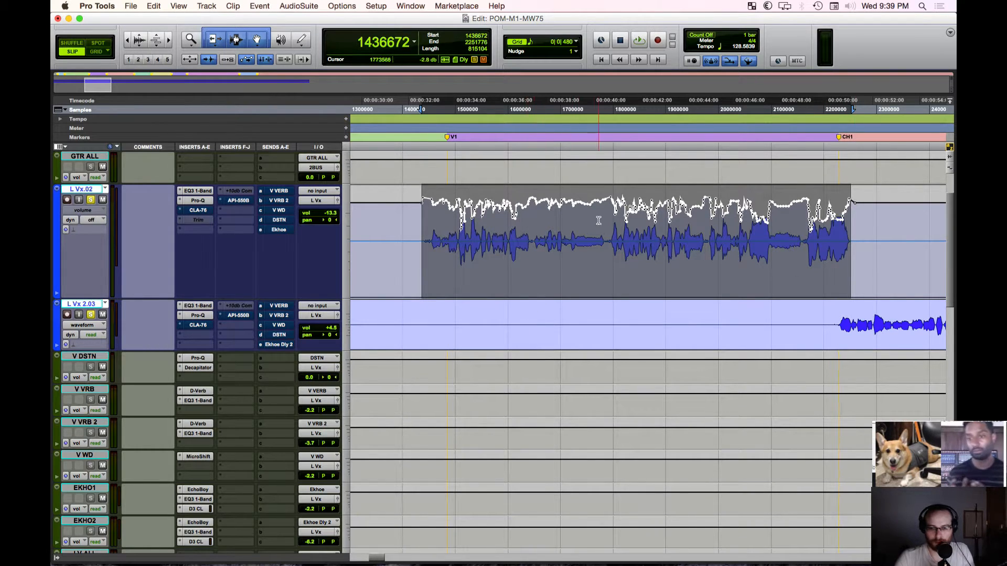
Step: Increase the L Vx 2.03 track height to compare its chorus waveform with the L Vx.02 verse
{"action": "key", "text": "r"}
{"action": "left_click_drag", "start_coordinate": [96, 350], "coordinate": [96, 401]}
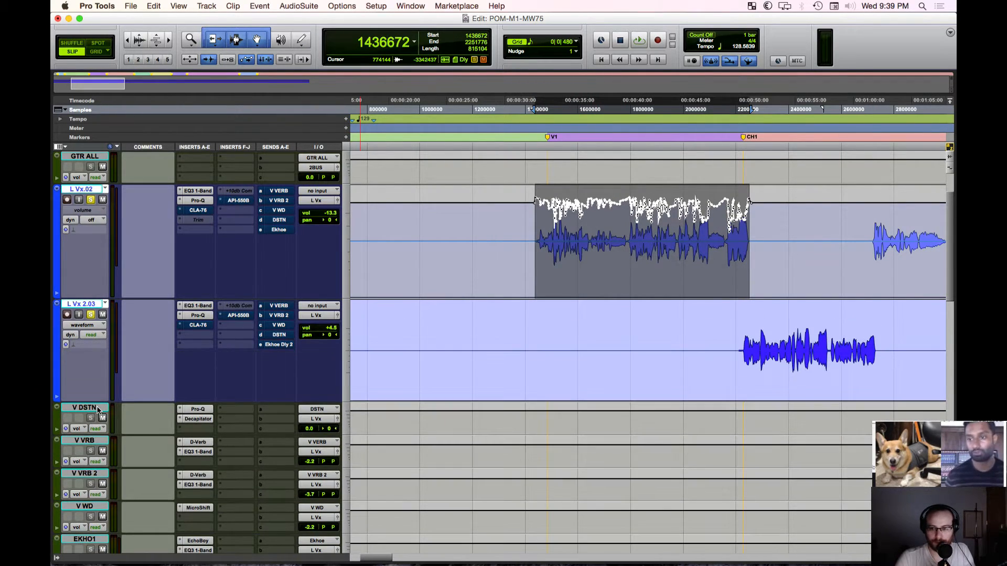
{"action": "scroll", "coordinate": [692, 282], "scroll_direction": "right", "scroll_amount": 1}
{"action": "scroll", "coordinate": [501, 318], "scroll_direction": "right", "scroll_amount": 3}
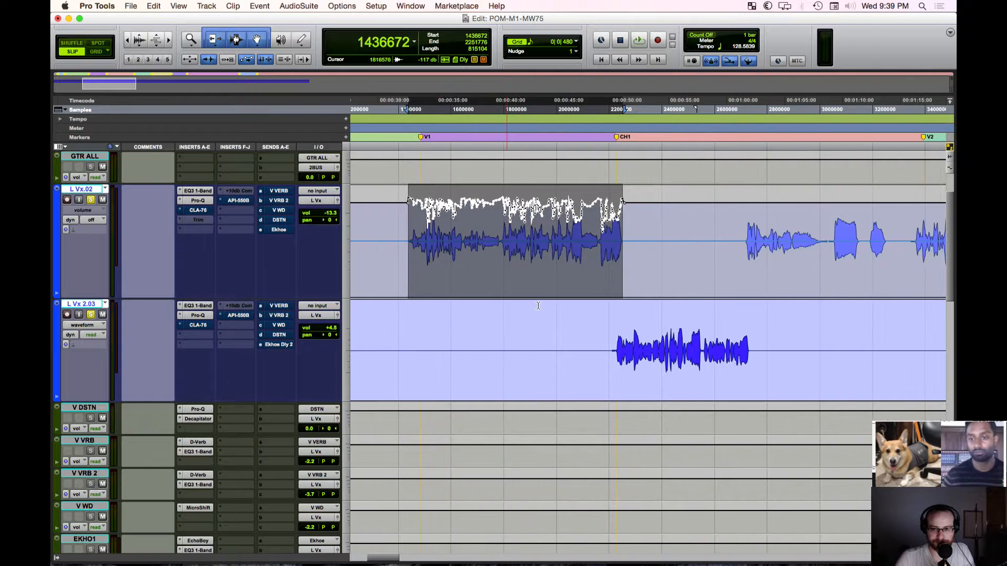
Step: Play the first verse from sample 1449984 with the L Vx.02 automation mode off
{"action": "left_click", "coordinate": [613, 343]}
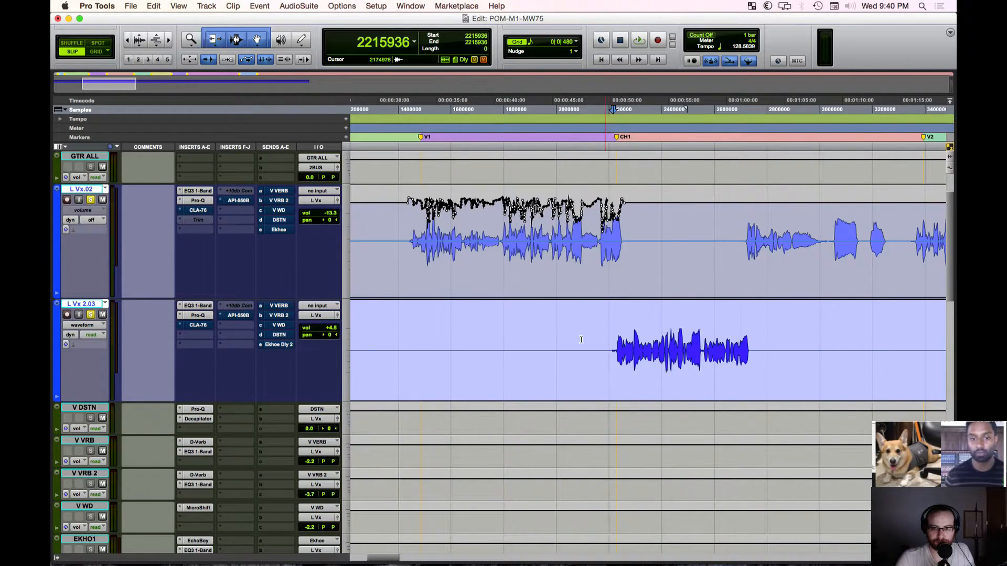
{"action": "left_click", "coordinate": [411, 236]}
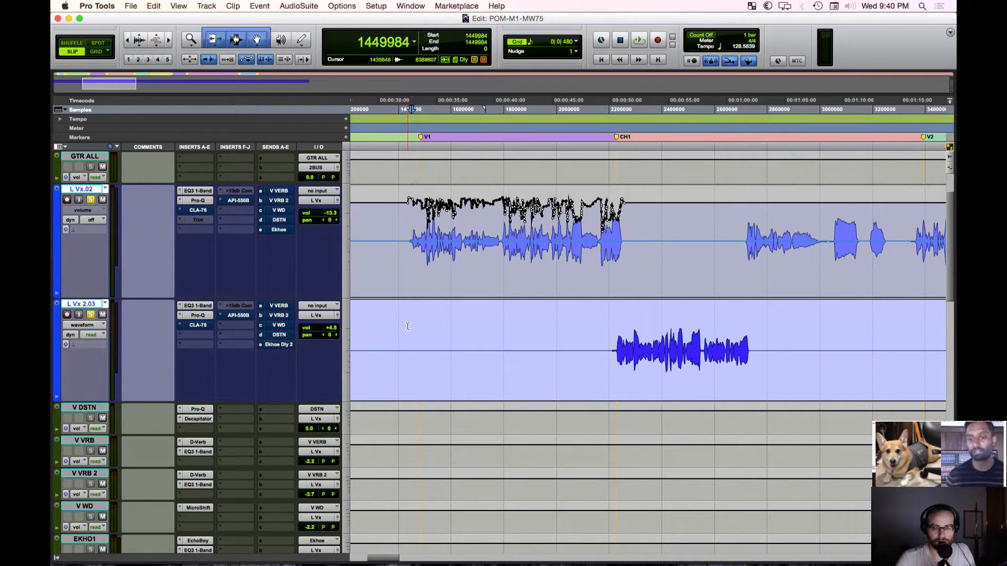
{"action": "key", "text": "space"}
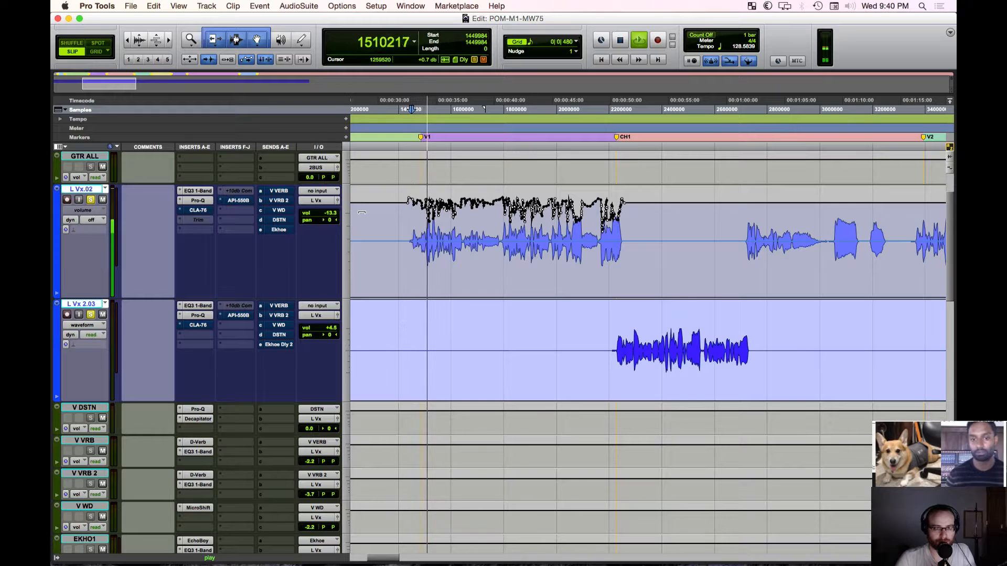
{"action": "key", "text": "space"}
Step: Set the L Vx.02 automation mode to read and play the first verse from sample 1449984 into the chorus
{"action": "left_click", "coordinate": [99, 224]}
{"action": "left_click", "coordinate": [102, 233]}
{"action": "key", "text": "space"}
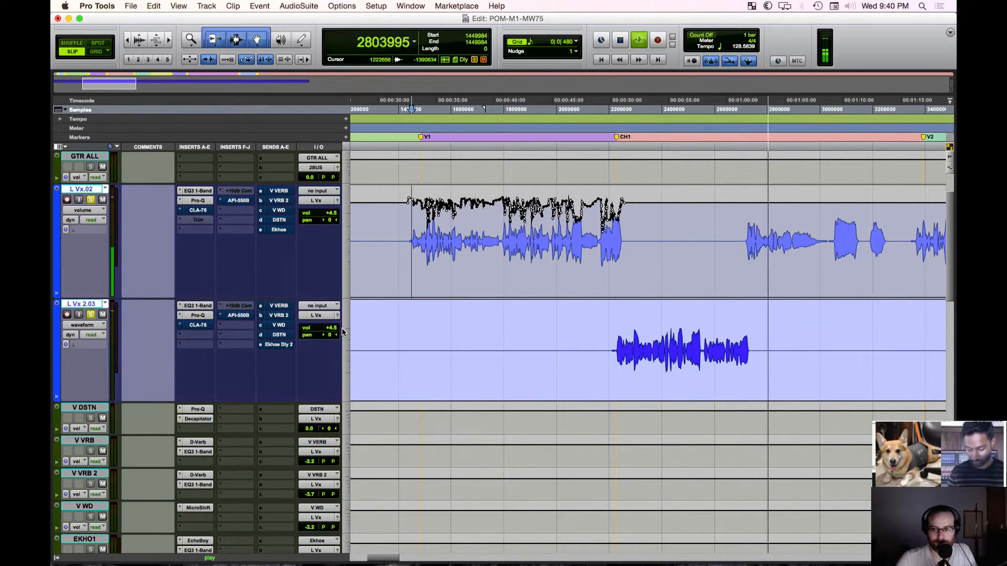
{"action": "key", "text": "space"}
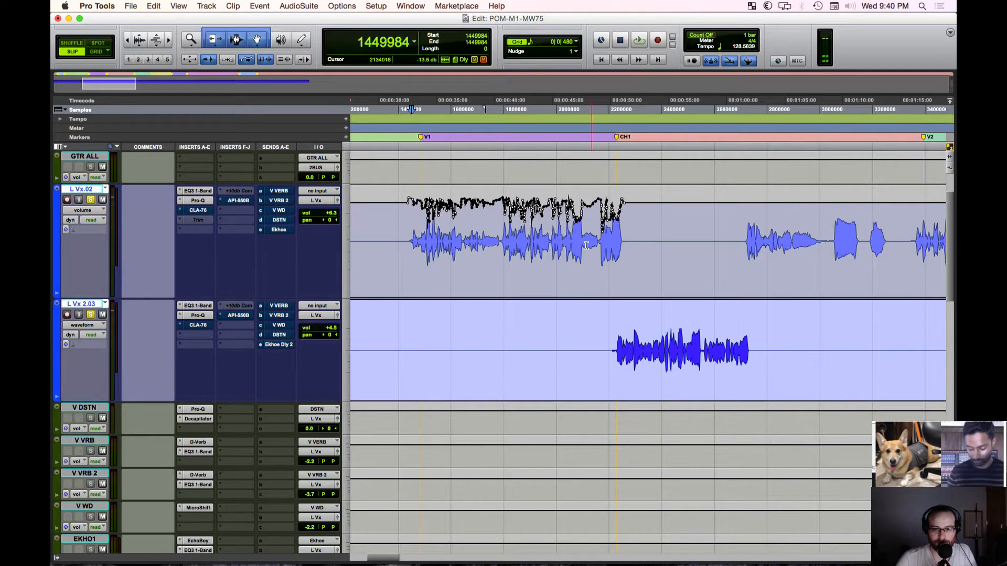
Step: Temporarily reactivate the Trim insert on L Vx.02 to check its gain setting, and make it inactive again
{"action": "left_click", "coordinate": [570, 247]}
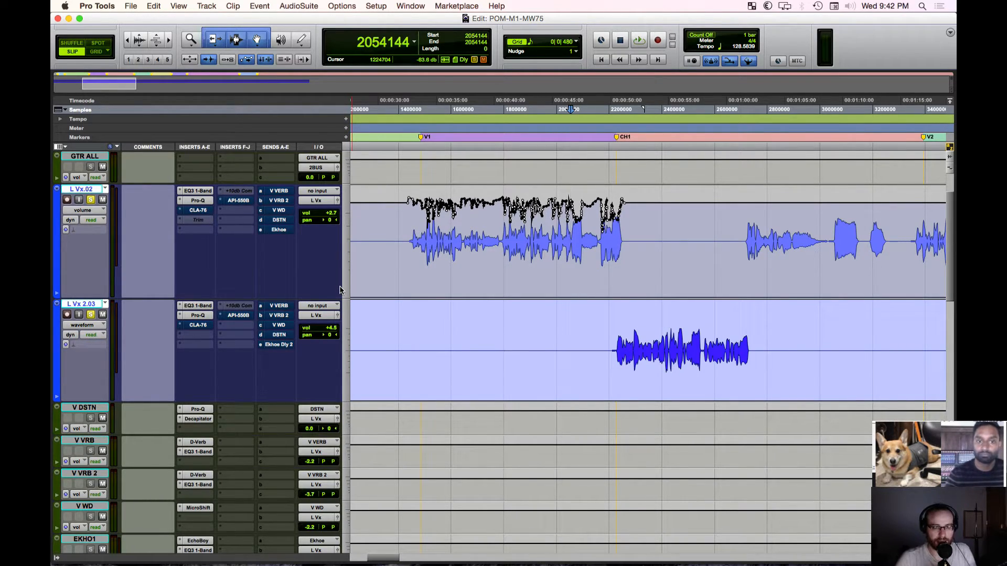
{"action": "left_click", "coordinate": [333, 219]}
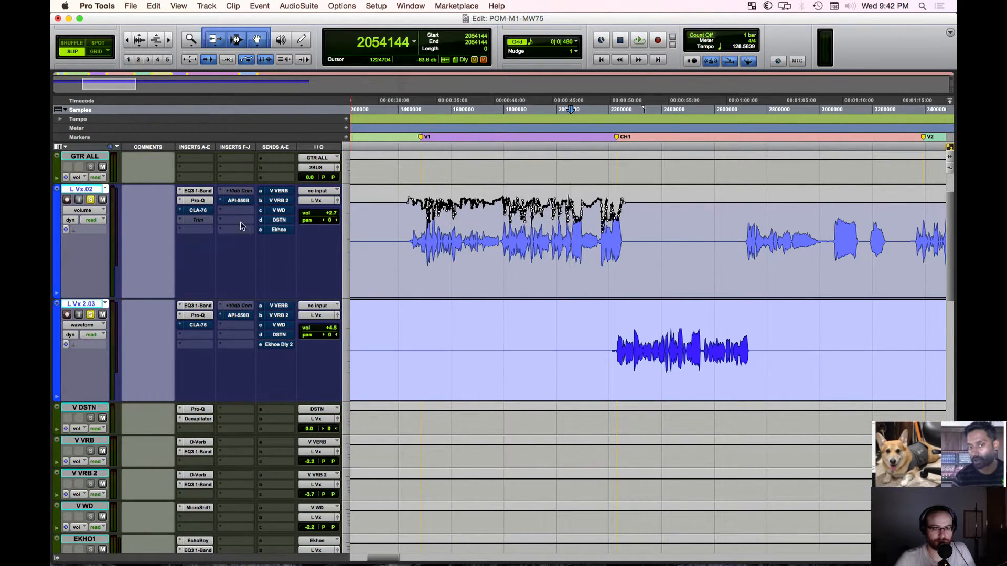
{"action": "left_click", "coordinate": [202, 222], "text": "ctrl+super"}
{"action": "left_click", "coordinate": [198, 220]}
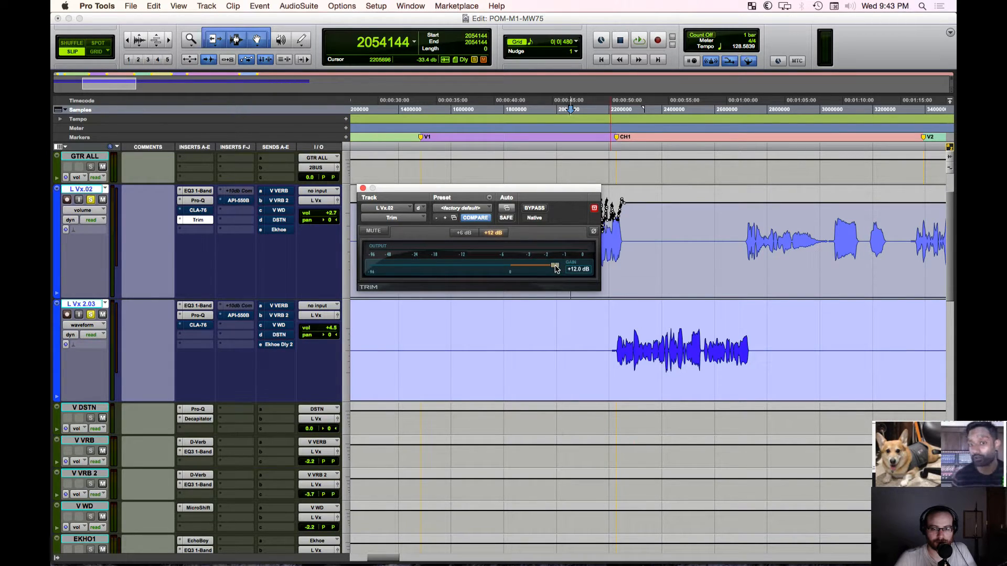
{"action": "left_click", "coordinate": [363, 189]}
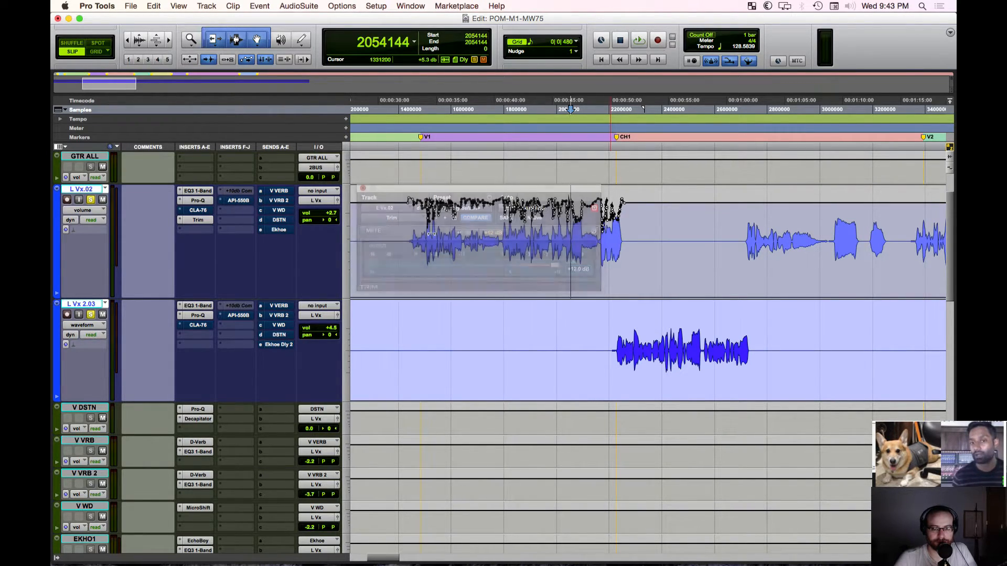
{"action": "left_click", "coordinate": [208, 221], "text": "ctrl+super"}
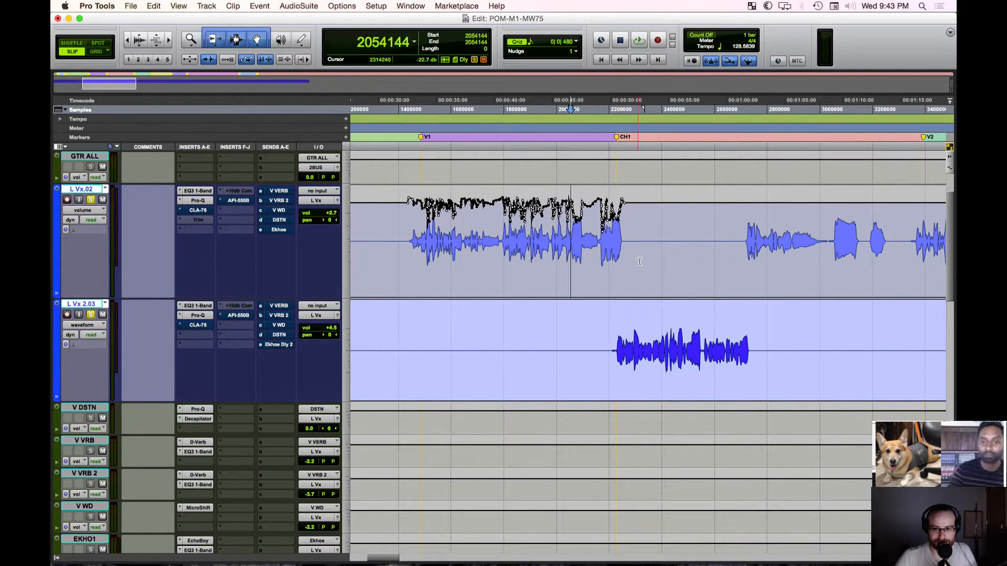
Step: Open the CLA-76 compressor on L Vx.02, take it out of bypass and move its window below the L Vx.02 waveform
{"action": "scroll", "coordinate": [639, 257], "scroll_direction": "down", "scroll_amount": 2}
{"action": "scroll", "coordinate": [639, 261], "scroll_direction": "up", "scroll_amount": 2}
{"action": "scroll", "coordinate": [629, 251], "scroll_direction": "right", "scroll_amount": 4}
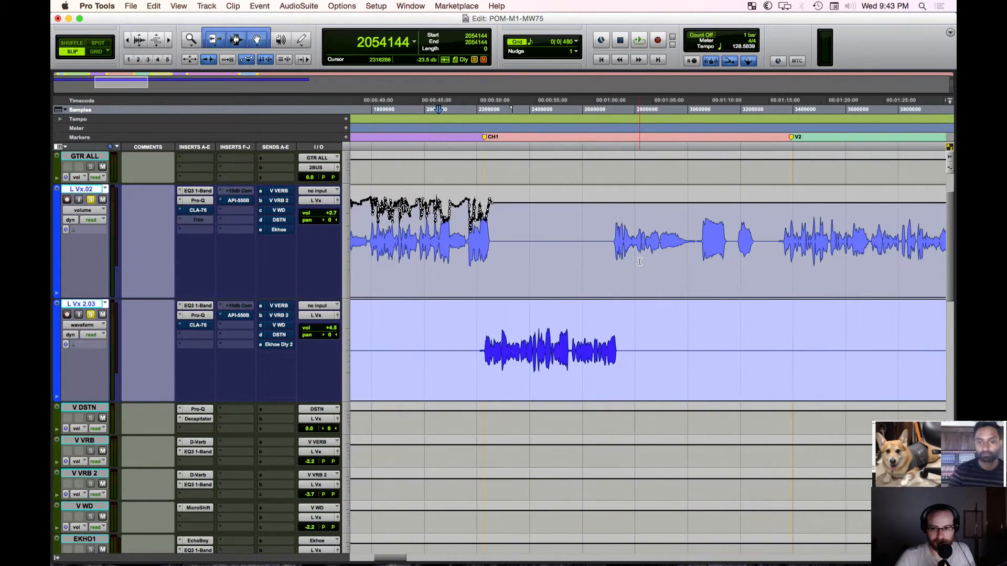
{"action": "left_click", "coordinate": [613, 238]}
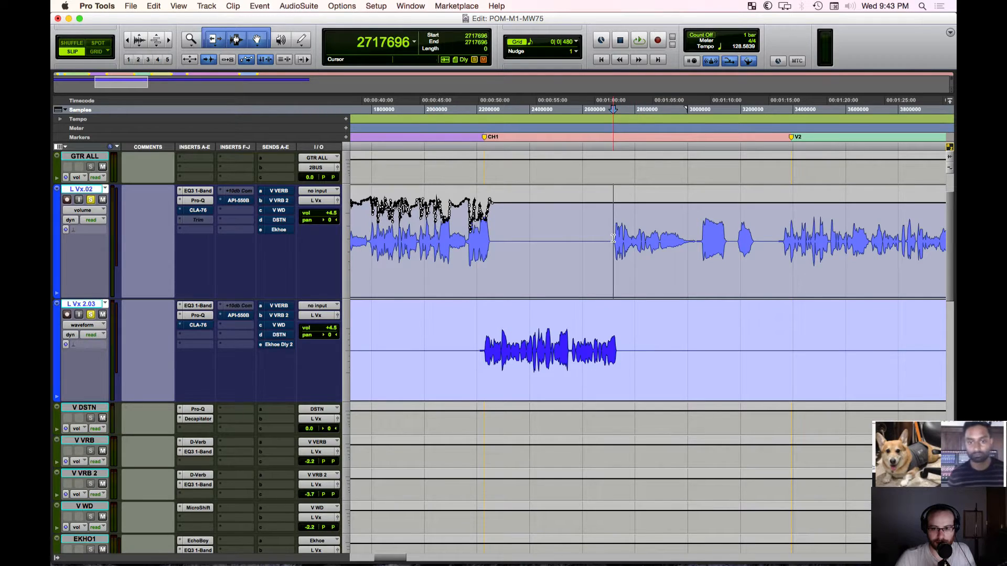
{"action": "left_click", "coordinate": [197, 210]}
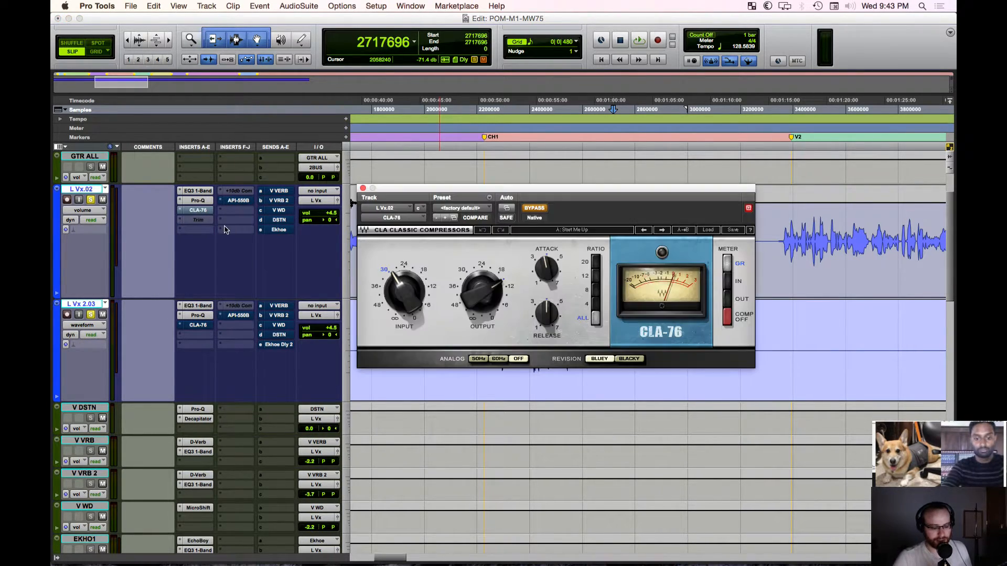
{"action": "left_click", "coordinate": [203, 212], "text": "super"}
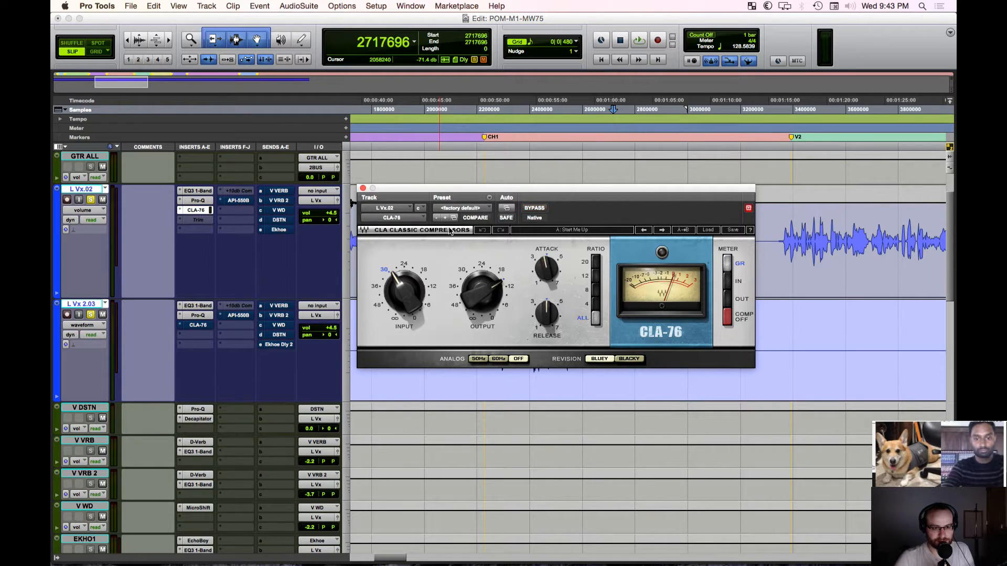
{"action": "left_click_drag", "start_coordinate": [532, 190], "coordinate": [549, 289]}
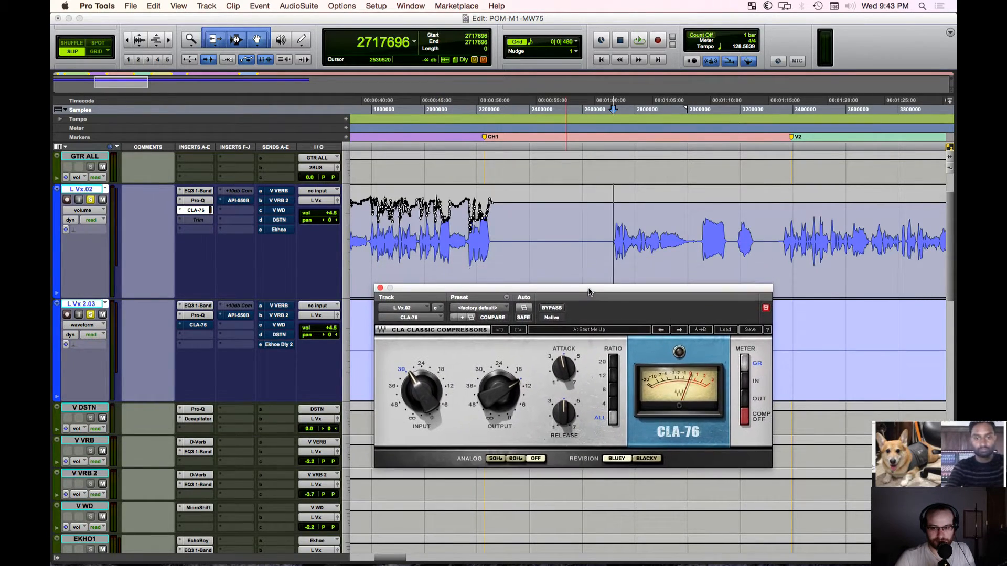
Step: Place the edit cursor at sample 2707456 before the vocal phrase following CH1 and save the session
{"action": "key", "text": "r"}
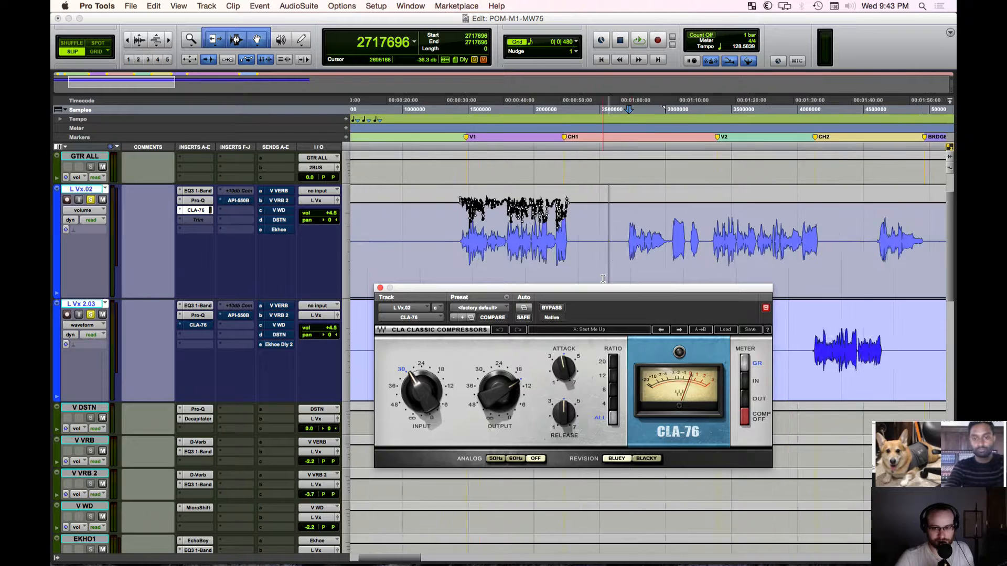
{"action": "key", "text": "t"}
{"action": "key", "text": "r"}
{"action": "scroll", "coordinate": [601, 258], "scroll_direction": "right", "scroll_amount": 2}
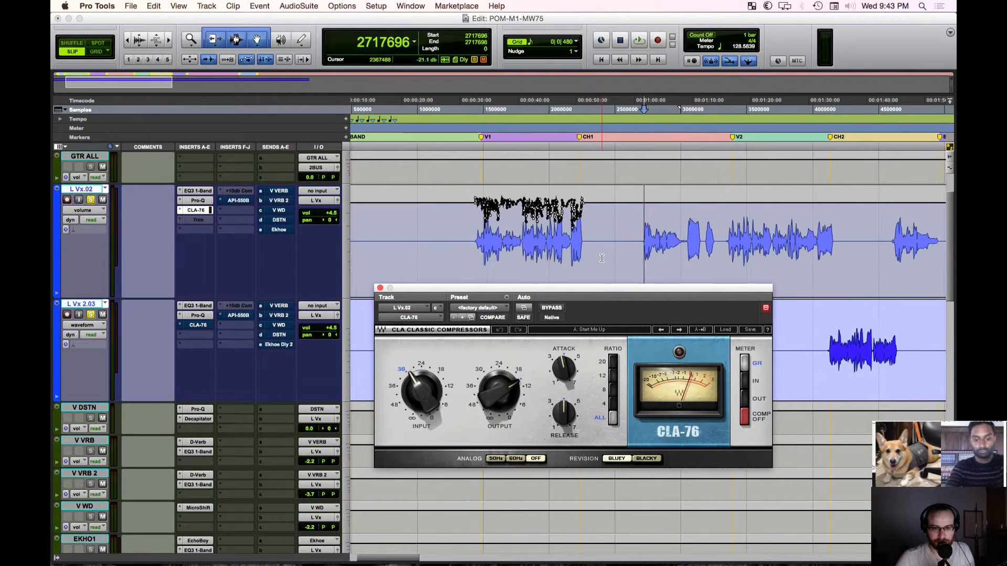
{"action": "scroll", "coordinate": [602, 259], "scroll_direction": "right", "scroll_amount": 3}
{"action": "left_click", "coordinate": [592, 219]}
{"action": "key", "text": "super+s"}
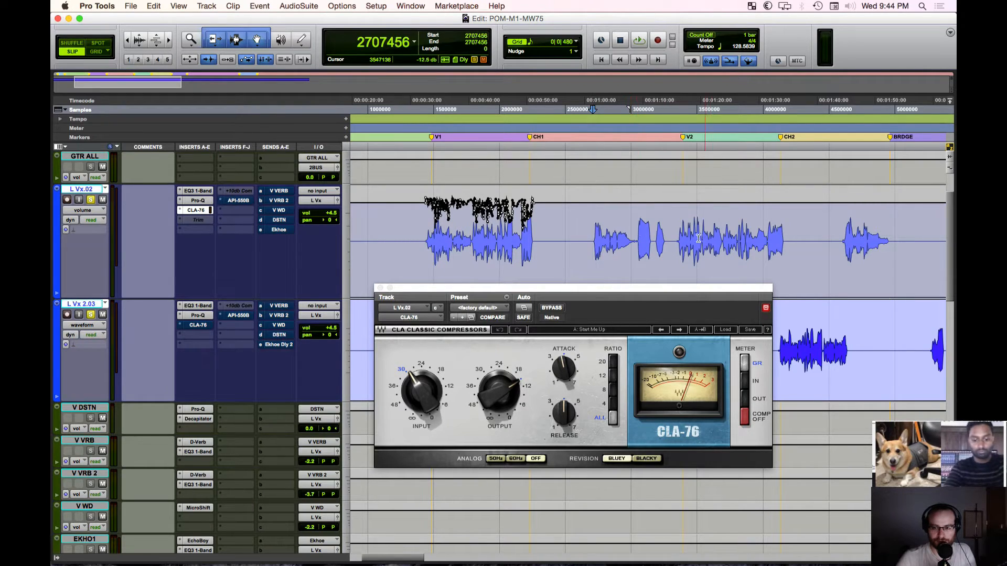
Step: Play the second verse from the V2 marker with the CLA-76 engaged and again with it bypassed
{"action": "left_click", "coordinate": [682, 187]}
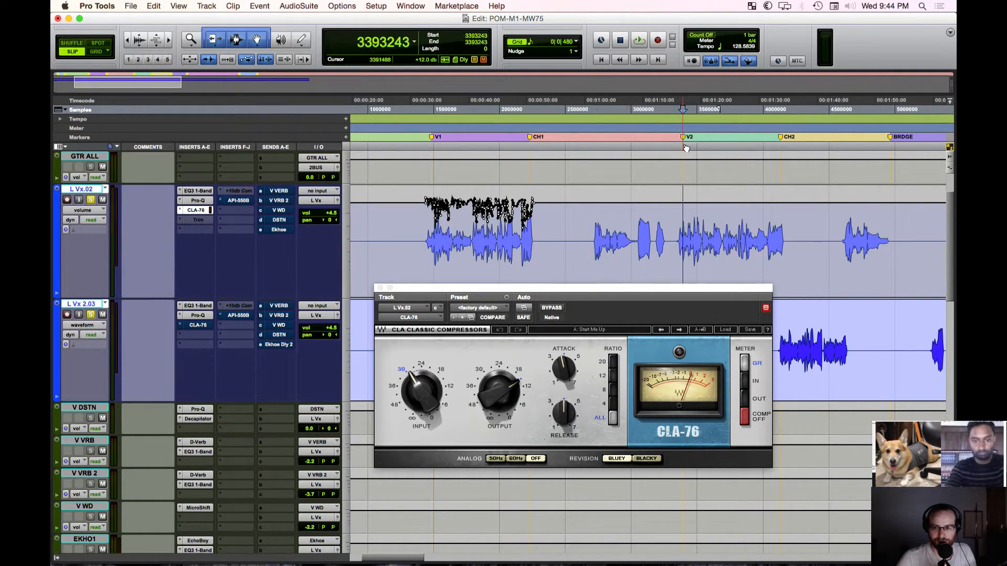
{"action": "key", "text": "space"}
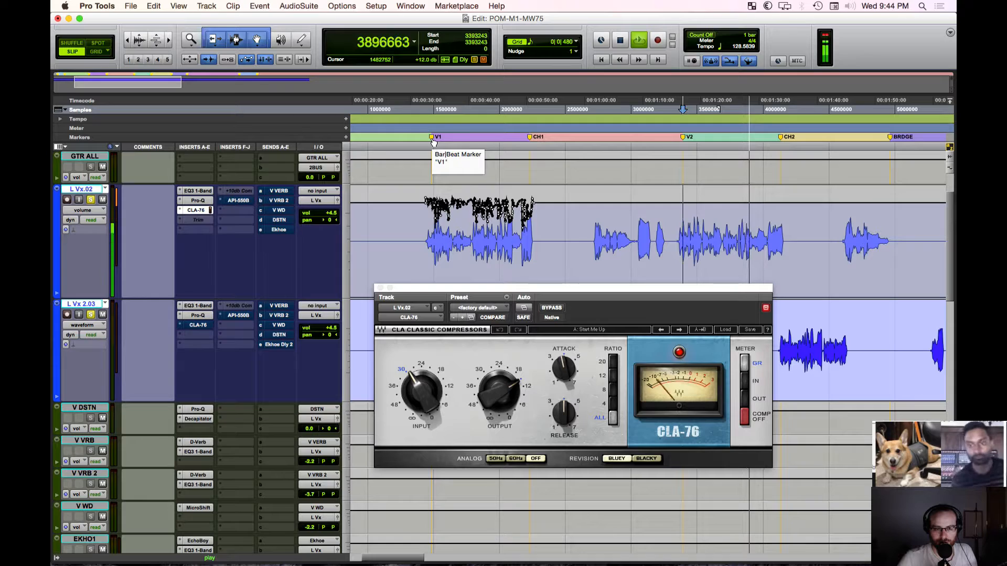
{"action": "key", "text": "space"}
{"action": "key", "text": "space"}
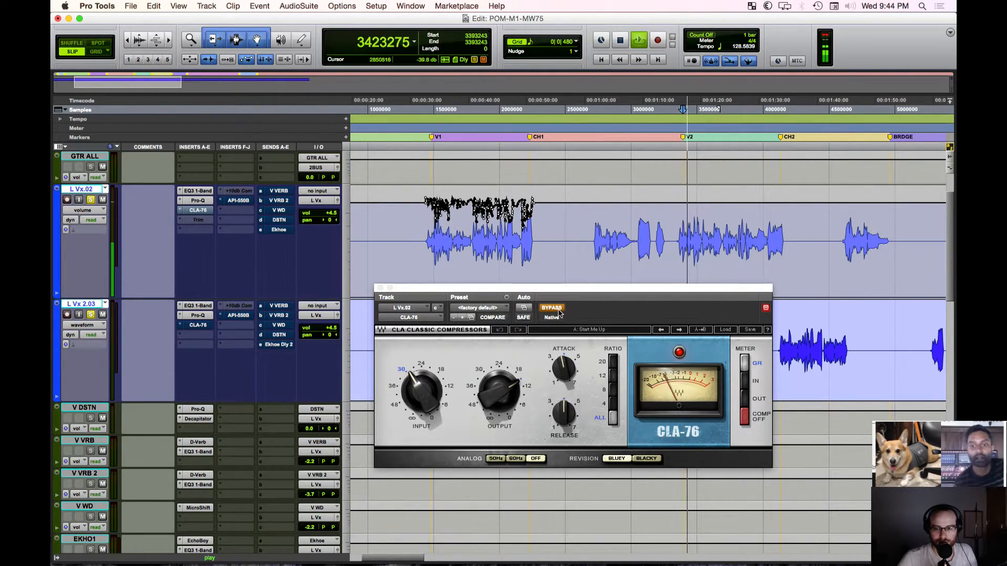
{"action": "key", "text": "space"}
Step: Lower the CLA-76 output to 18, close the plug-in and place the edit cursor at sample 3354624 before V2
{"action": "left_click_drag", "start_coordinate": [499, 392], "coordinate": [499, 401]}
{"action": "left_click", "coordinate": [380, 288]}
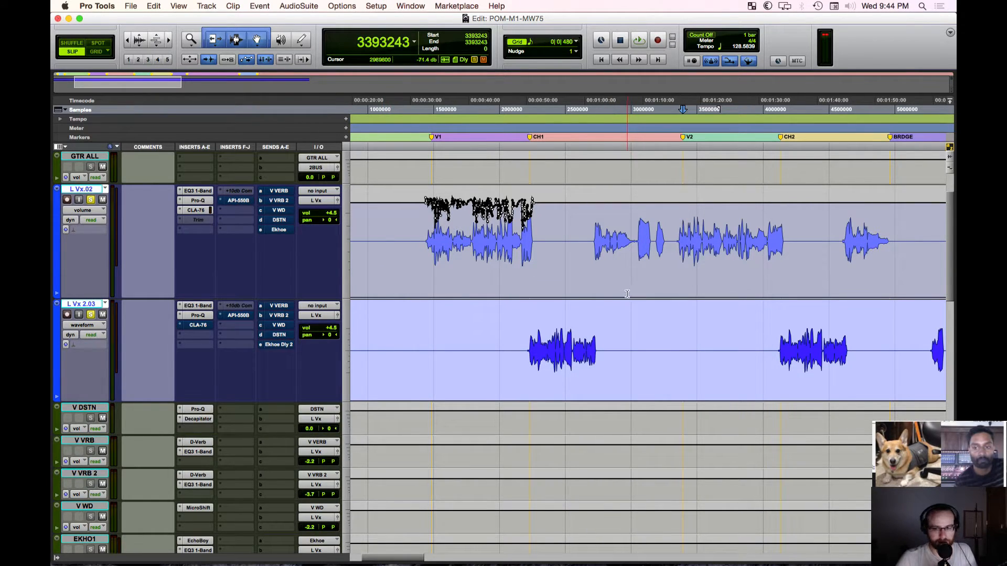
{"action": "left_click", "coordinate": [677, 148]}
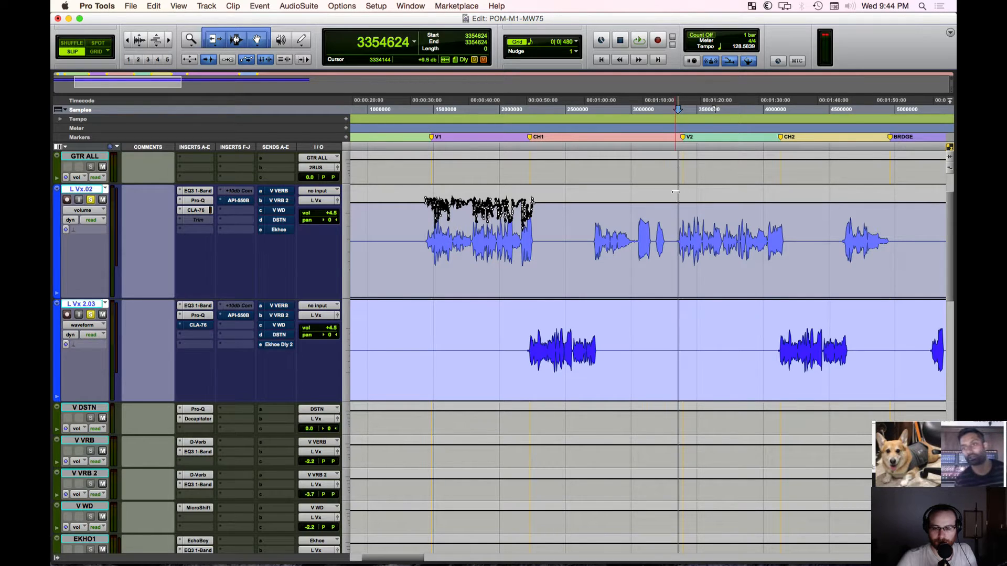
Step: Reopen the CLA-76 compressor on L Vx.02, reposition its window and check the attack setting
{"action": "left_click", "coordinate": [196, 210]}
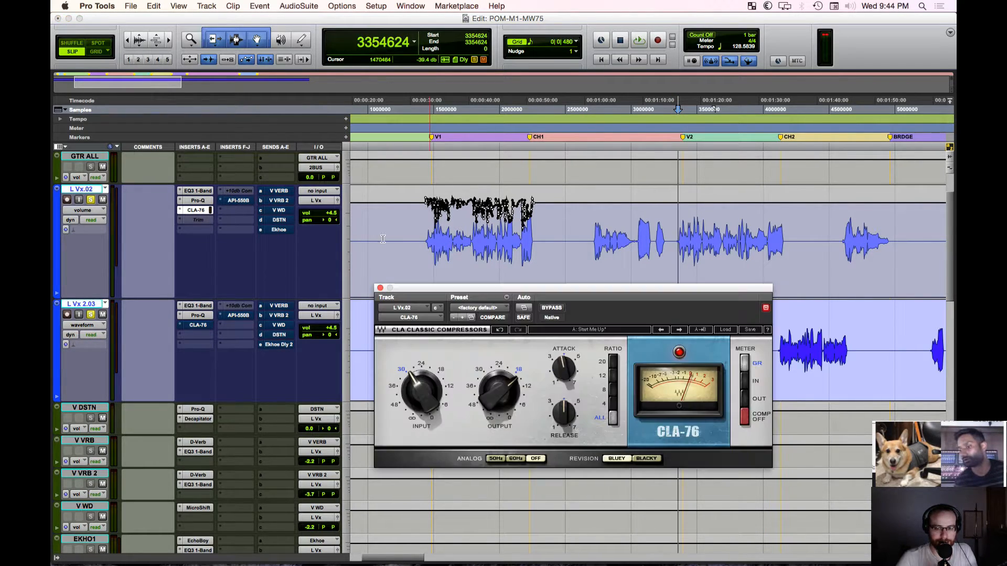
{"action": "left_click_drag", "start_coordinate": [715, 295], "coordinate": [700, 284]}
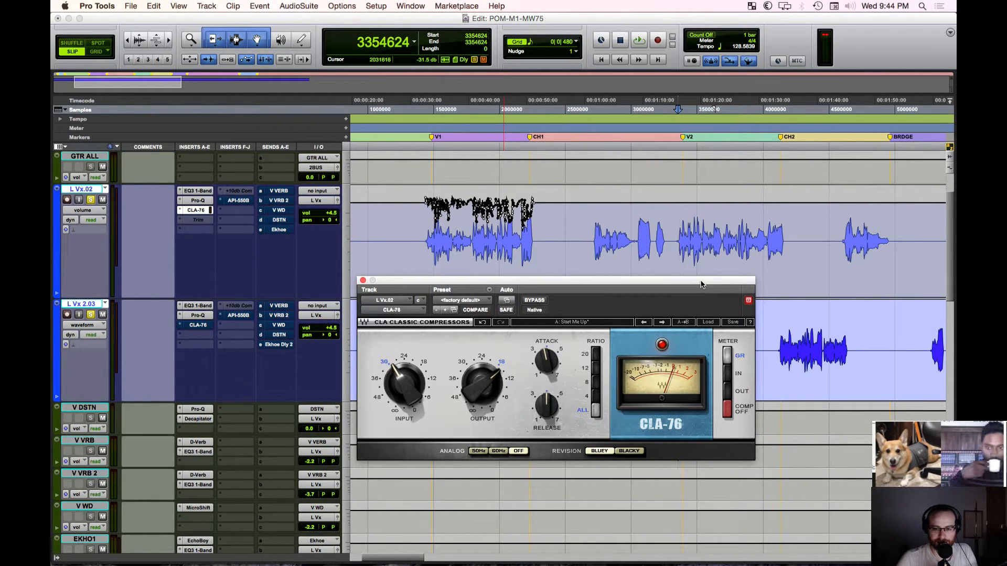
{"action": "left_click_drag", "start_coordinate": [700, 285], "coordinate": [736, 285]}
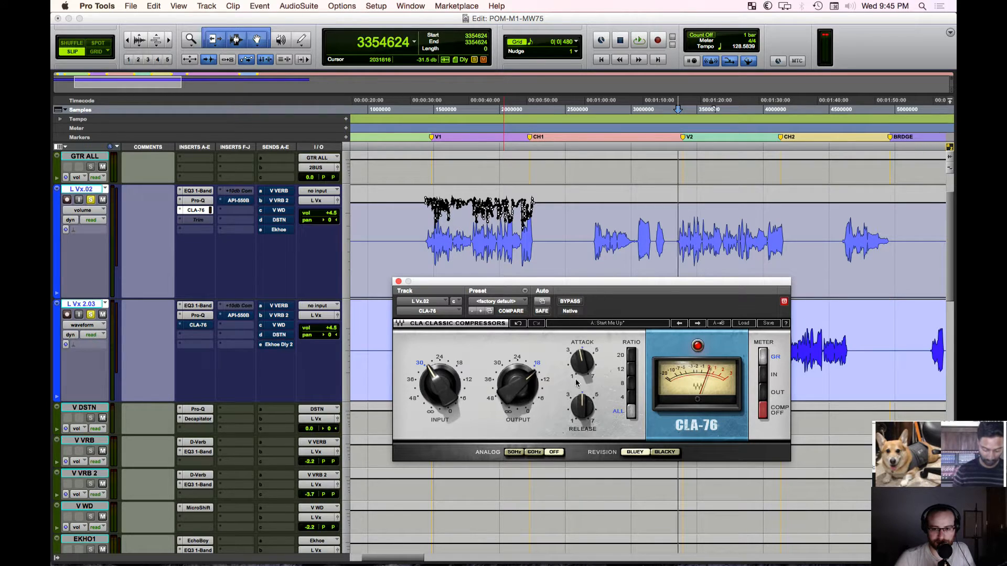
{"action": "mouse_move", "coordinate": [577, 363]}
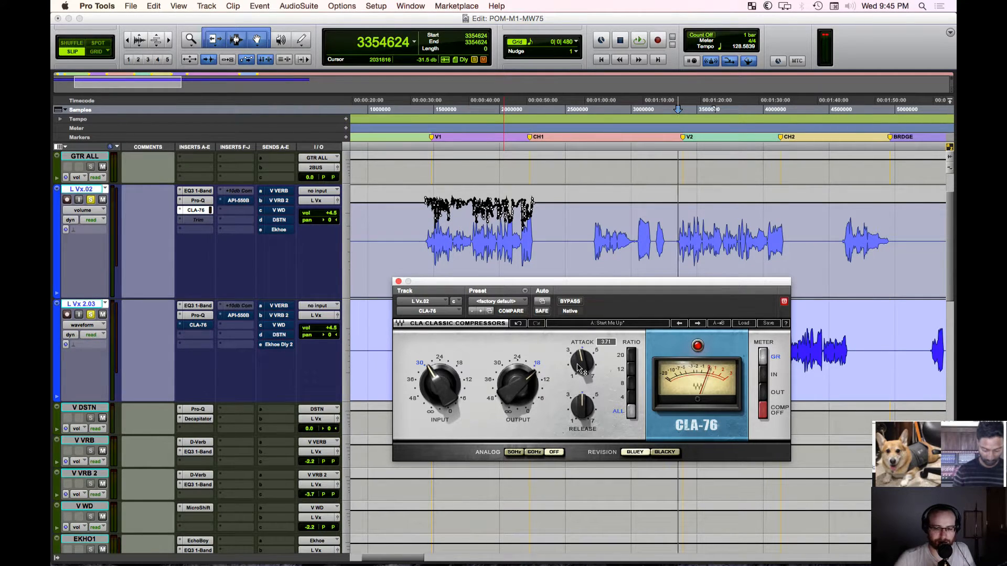
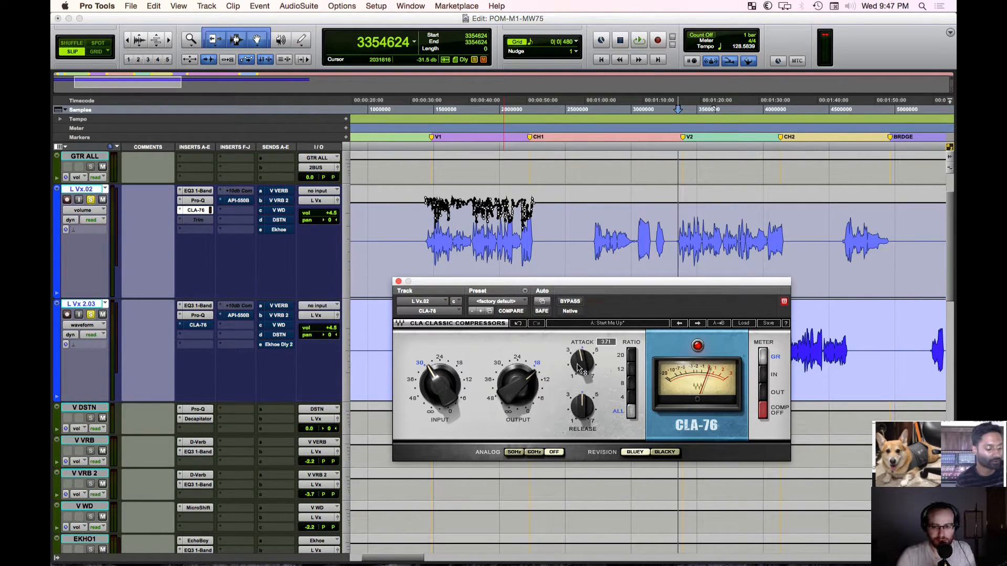
Step: Copy the CLA-76 on L Vx.02 to the insert slot below, bypass the original and open the copy
{"action": "left_click_drag", "start_coordinate": [198, 210], "coordinate": [201, 221]}
{"action": "left_click", "coordinate": [202, 211], "text": "super"}
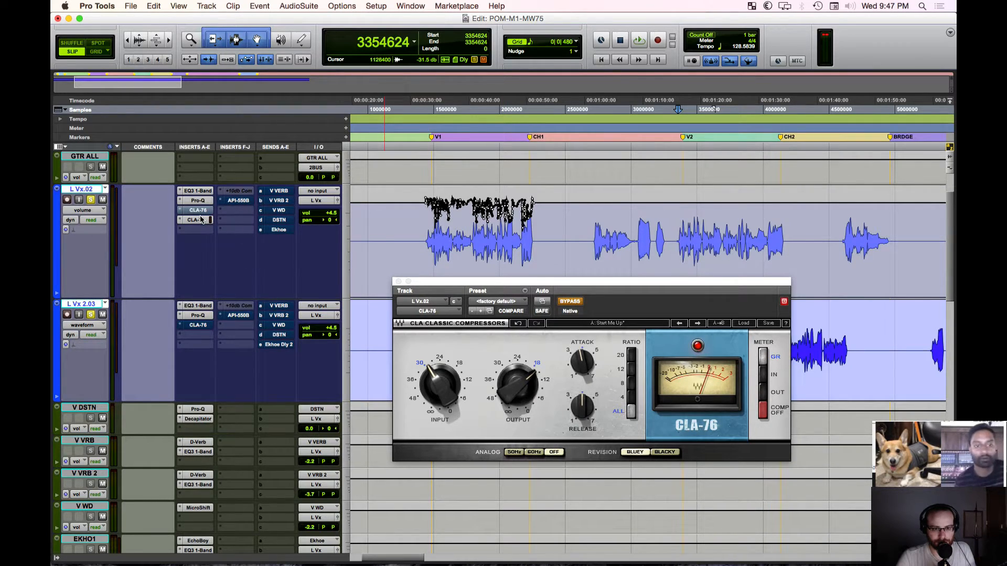
{"action": "left_click", "coordinate": [200, 219]}
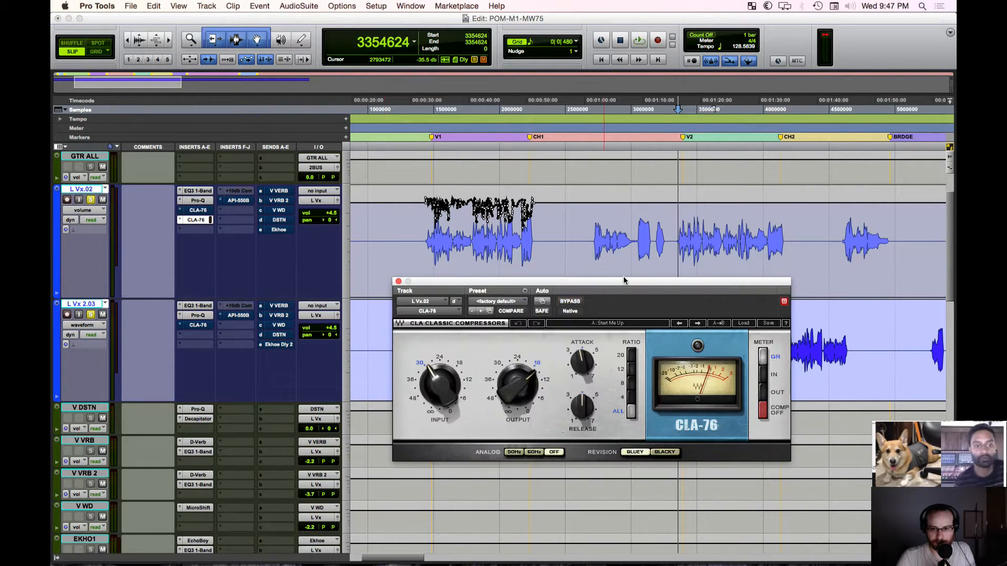
Step: Load the Default preset in the copied CLA-76, check Setup B, and load the Start Me Up factory preset in setup A
{"action": "left_click", "coordinate": [517, 302]}
{"action": "left_click", "coordinate": [550, 276]}
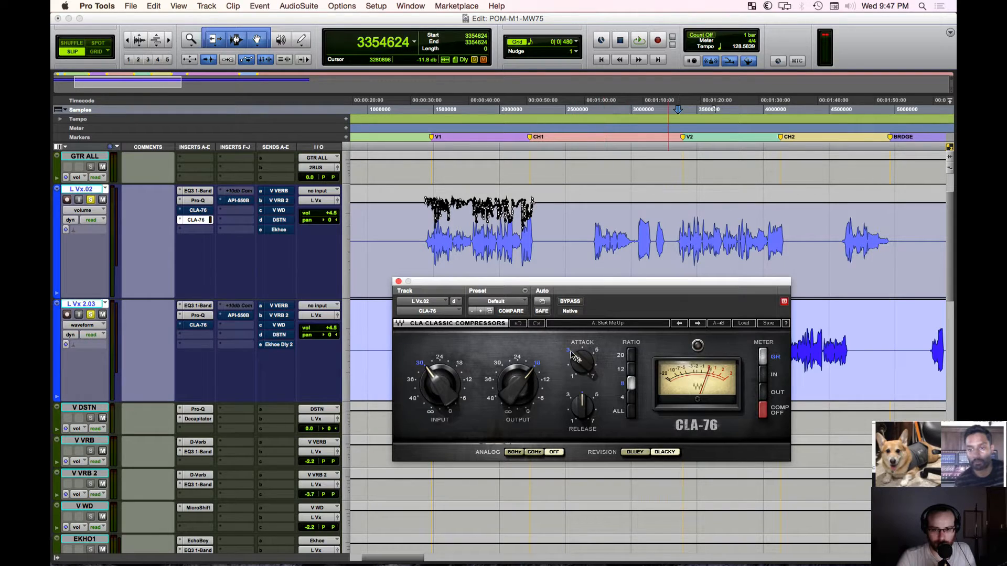
{"action": "left_click", "coordinate": [648, 327]}
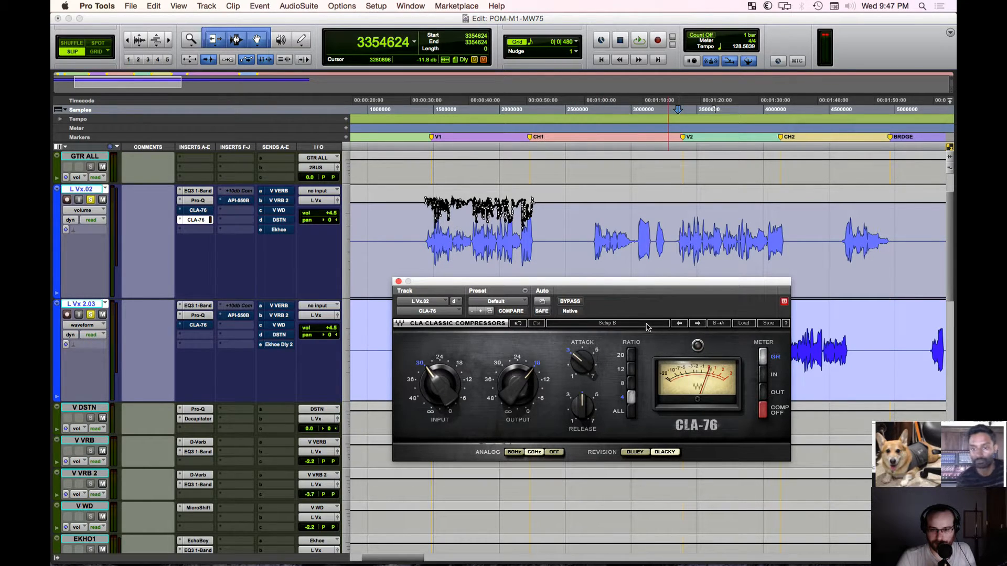
{"action": "left_click", "coordinate": [647, 327]}
{"action": "left_click", "coordinate": [742, 323]}
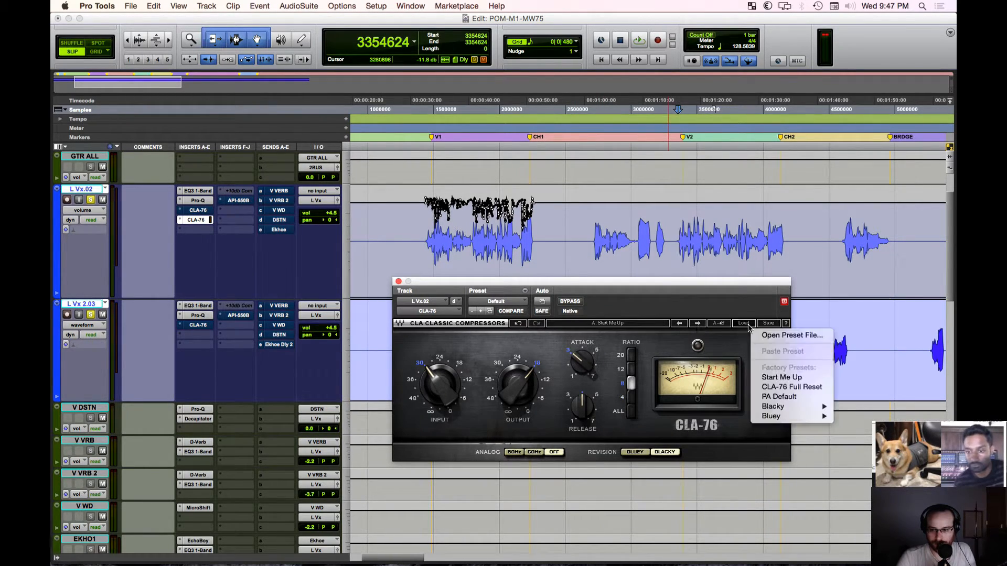
{"action": "left_click", "coordinate": [806, 378]}
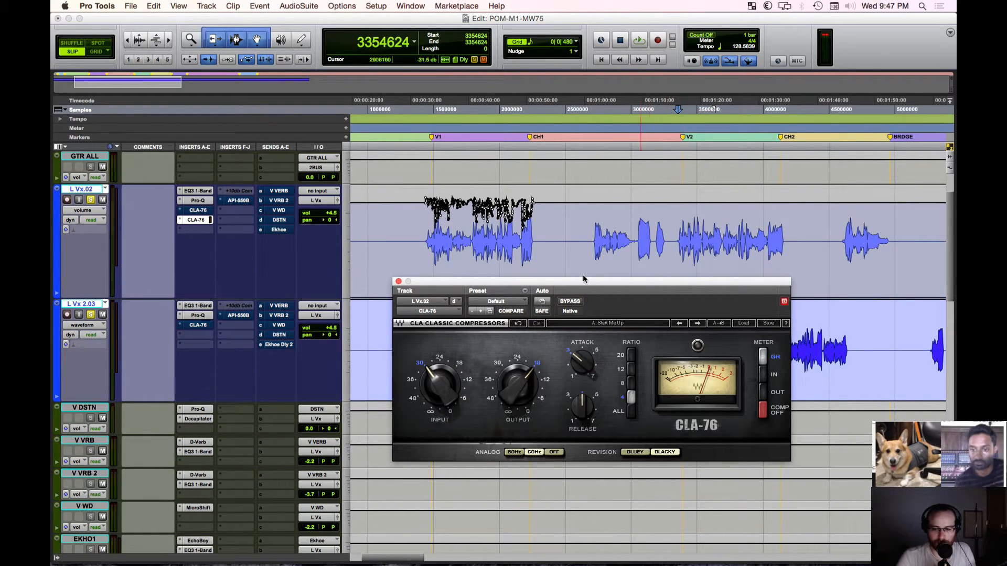
Step: Turn off the CLA-76 analog hum and set its revision to Bluey
{"action": "scroll", "coordinate": [600, 272], "scroll_direction": "right", "scroll_amount": 5}
{"action": "left_click", "coordinate": [98, 328]}
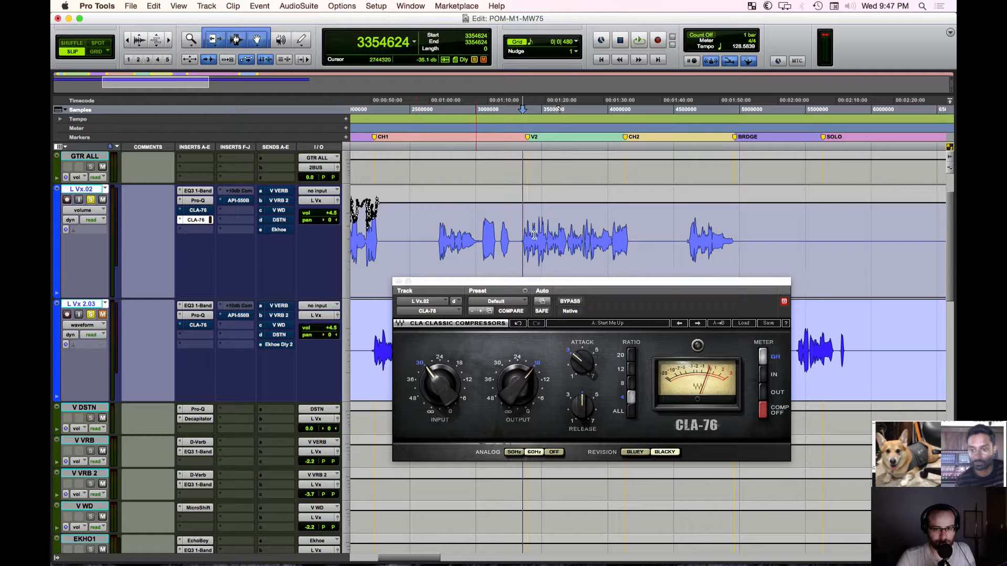
{"action": "left_click", "coordinate": [555, 453]}
{"action": "left_click", "coordinate": [556, 453]}
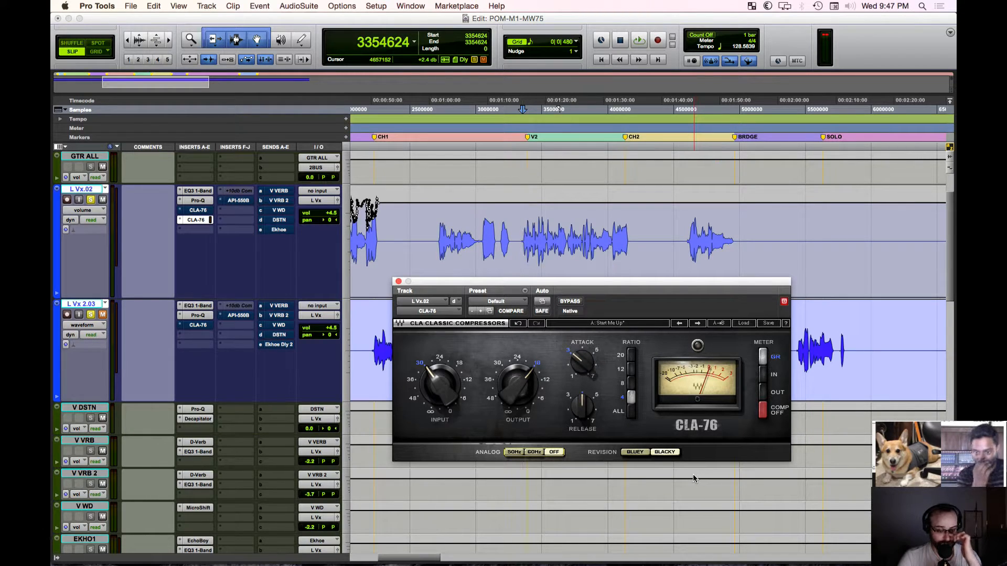
{"action": "left_click", "coordinate": [644, 455]}
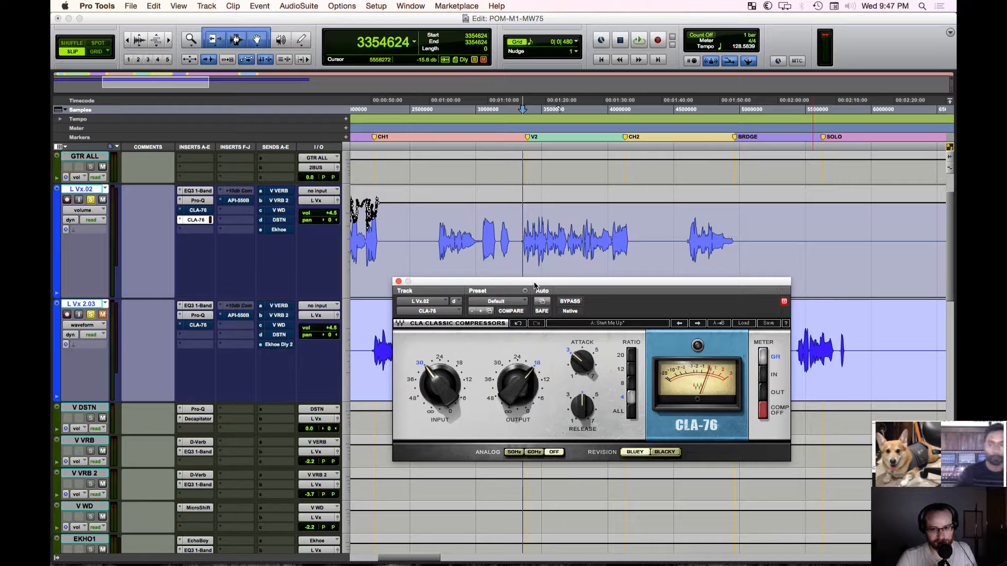
Step: Play the second verse through the copied CLA-76, switch the revision to Blacky and return it to Bluey
{"action": "key", "text": "space"}
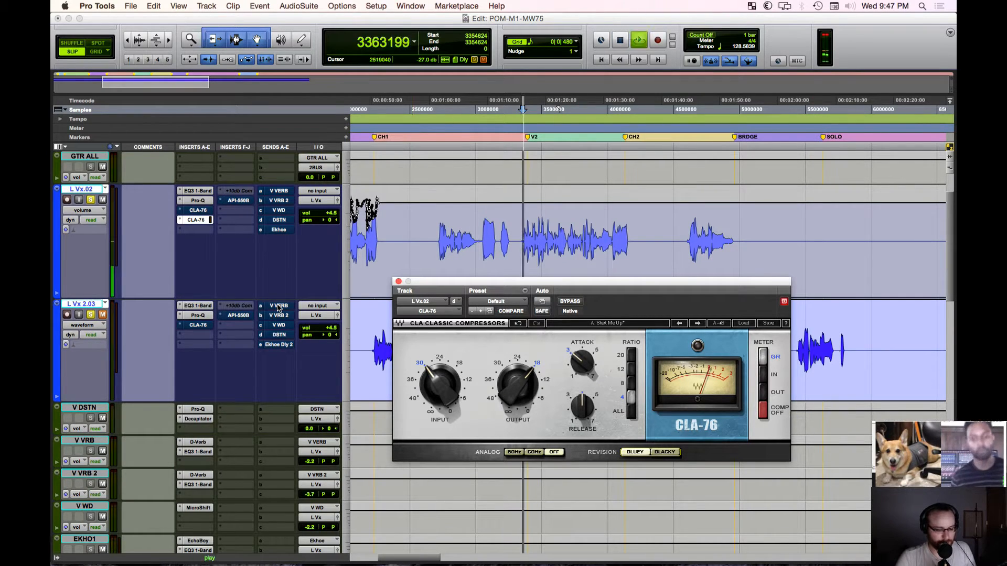
{"action": "key", "text": "space"}
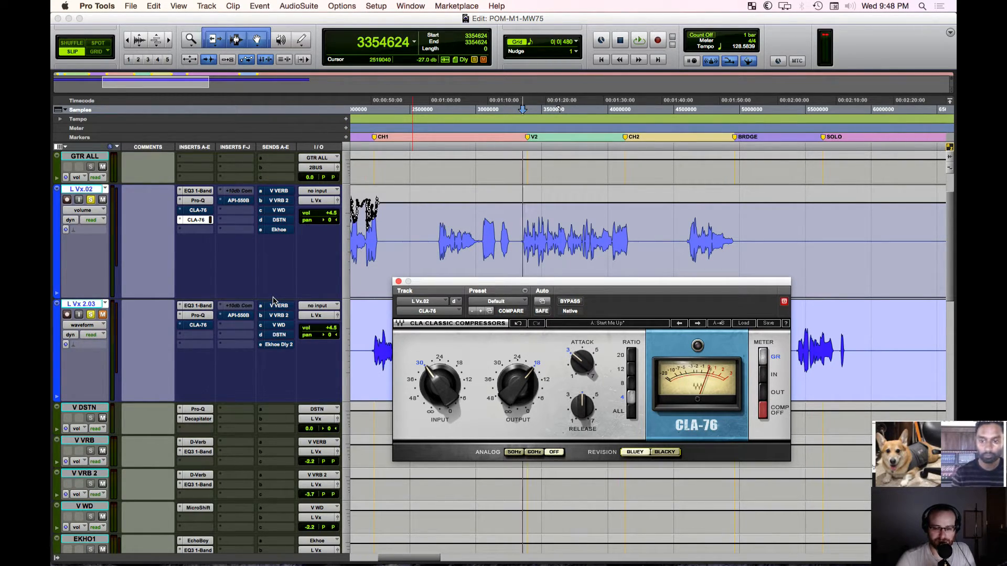
{"action": "left_click", "coordinate": [664, 453]}
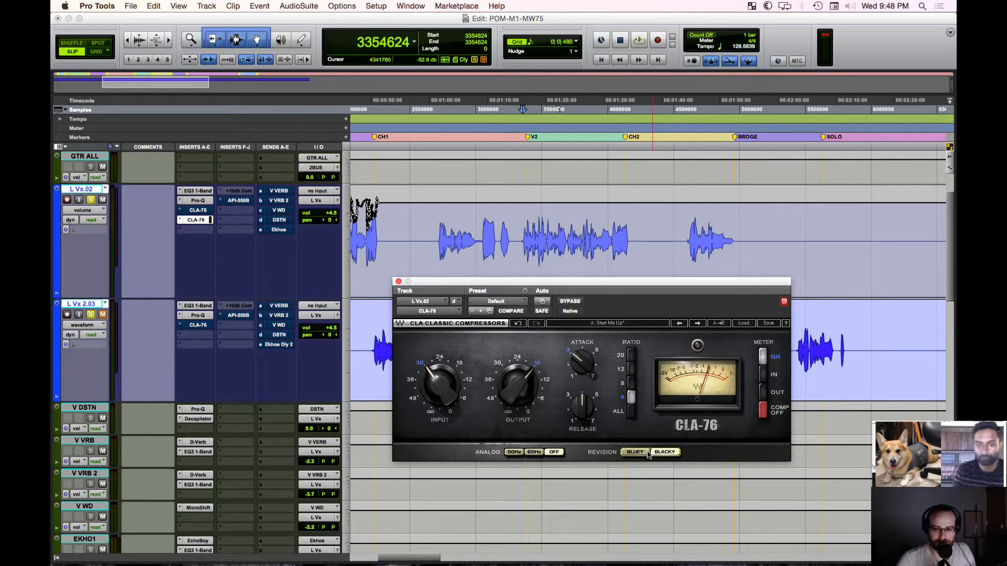
{"action": "left_click", "coordinate": [640, 453]}
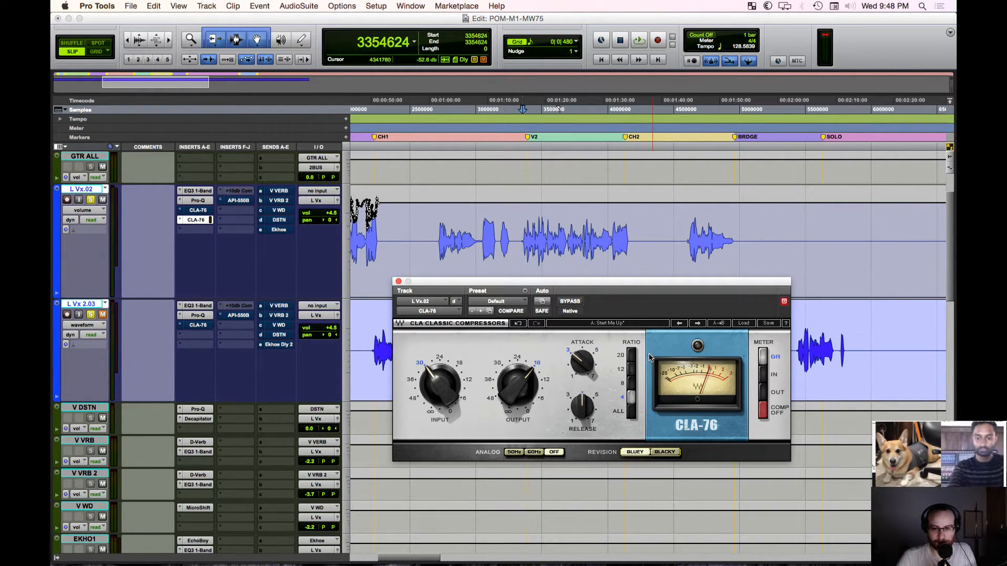
Step: Save the session and play the second verse again with the Bluey compressor engaged
{"action": "key", "text": "super+s"}
{"action": "key", "text": "space"}
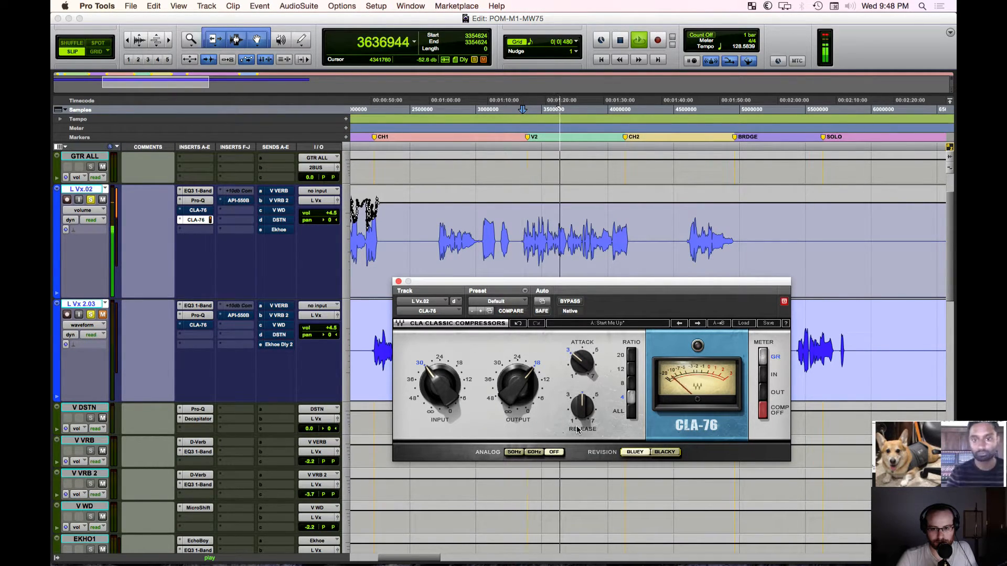
{"action": "key", "text": "space"}
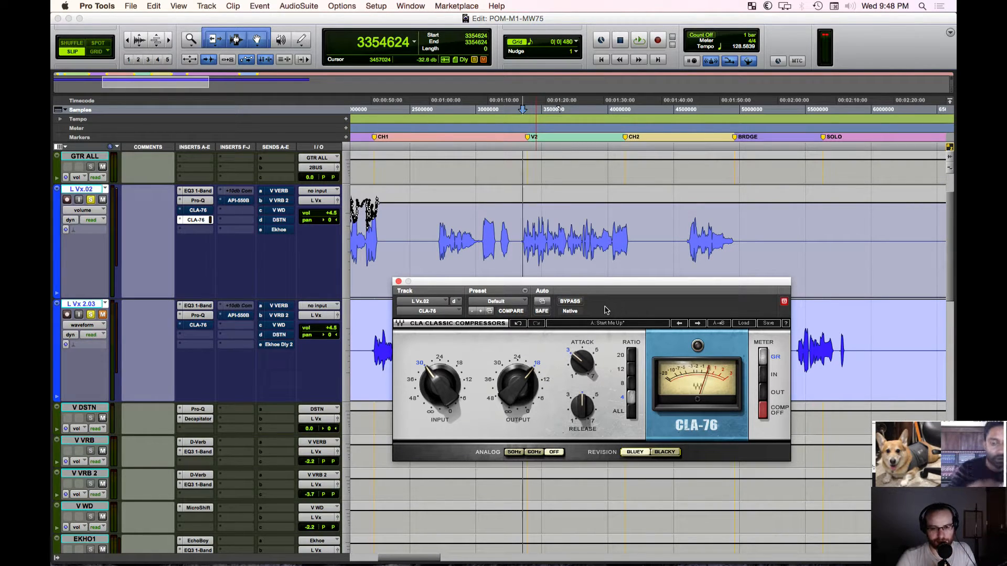
Step: Play the second verse while toggling the CLA-76 bypass to compare the compressed and uncompressed vocal
{"action": "mouse_move", "coordinate": [518, 384]}
{"action": "key", "text": "space"}
{"action": "left_click", "coordinate": [569, 302]}
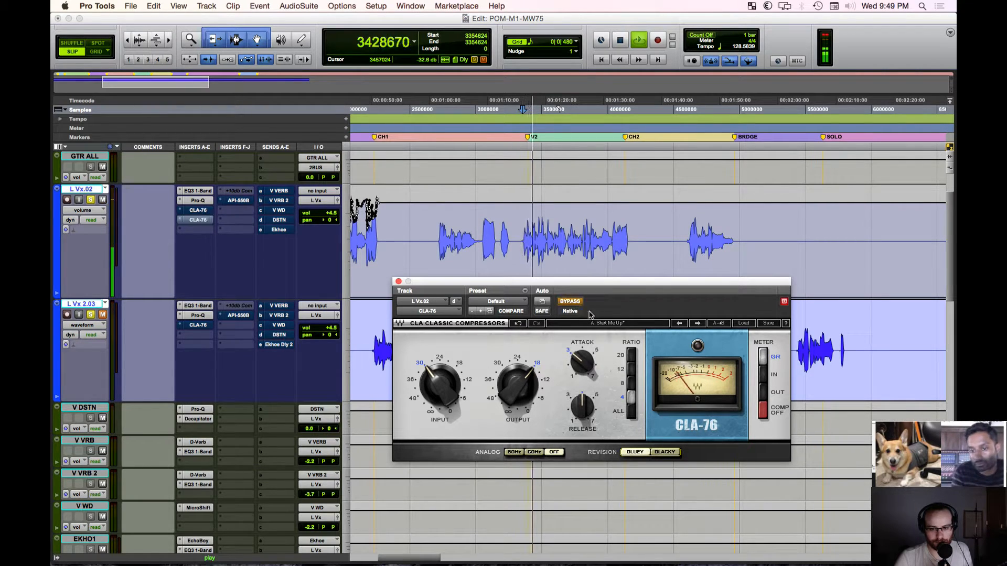
{"action": "left_click", "coordinate": [578, 304]}
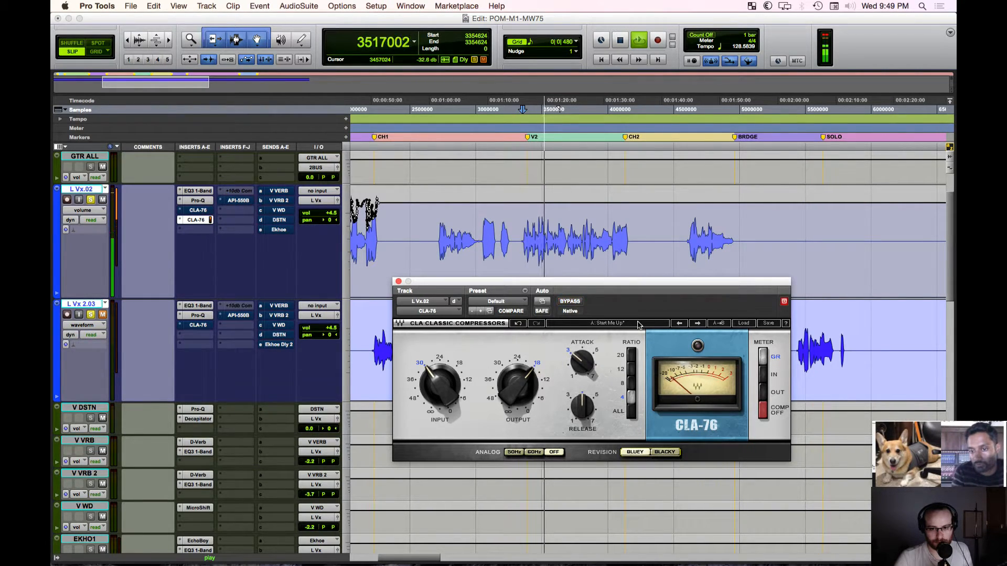
{"action": "left_click", "coordinate": [578, 307]}
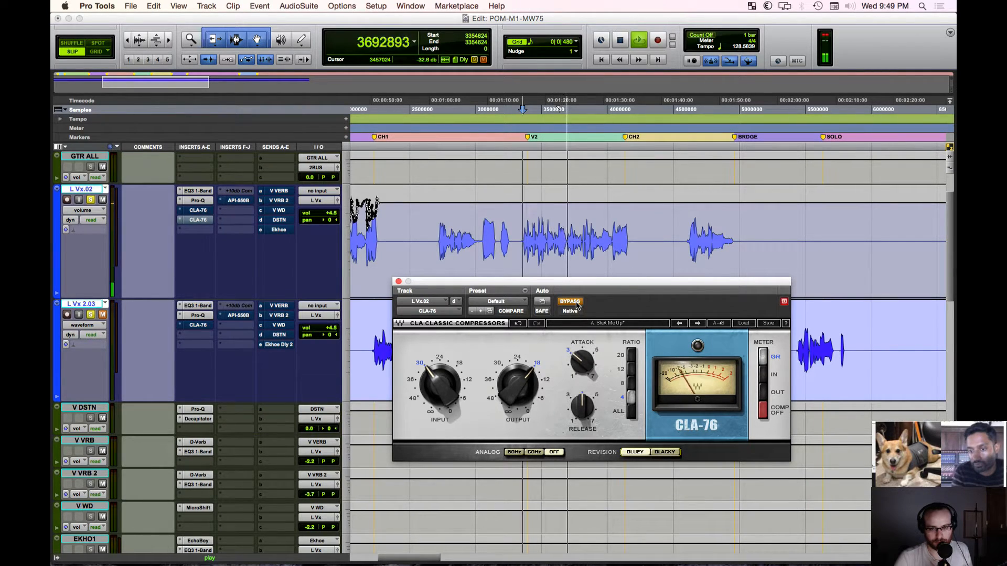
{"action": "left_click", "coordinate": [578, 304]}
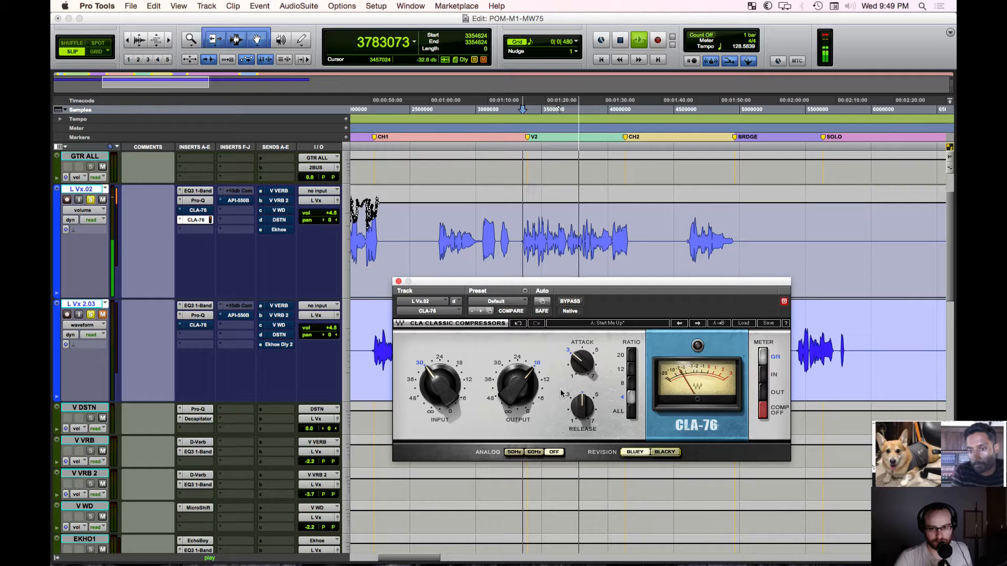
{"action": "key", "text": "space"}
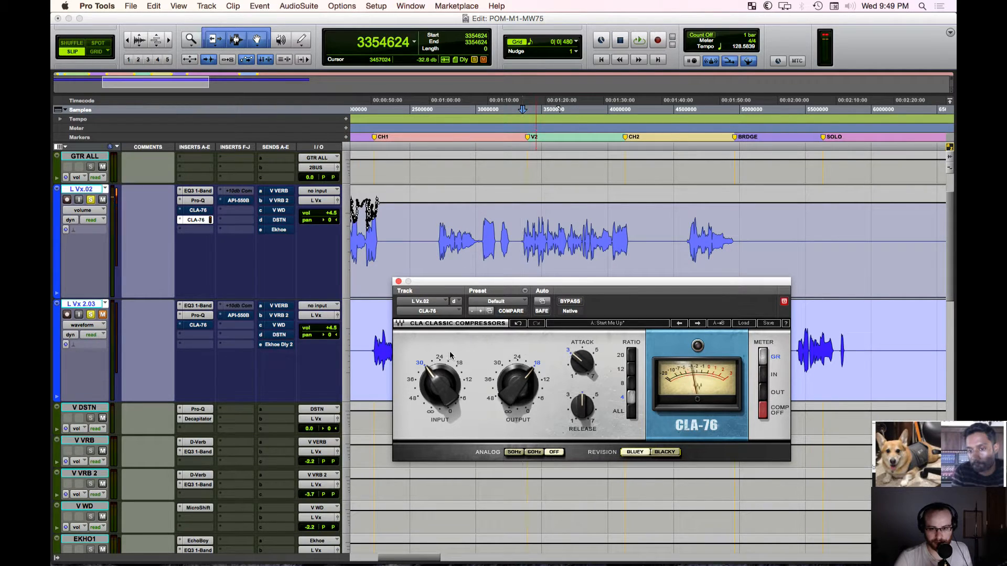
Step: Lower the CLA-76 output to 24 and compare the second verse with the compressor bypassed and engaged
{"action": "mouse_move", "coordinate": [510, 387]}
{"action": "left_mouse_down"}
{"action": "mouse_move", "coordinate": [510, 379]}
{"action": "mouse_move", "coordinate": [510, 405]}
{"action": "left_mouse_up"}
{"action": "key", "text": "space"}
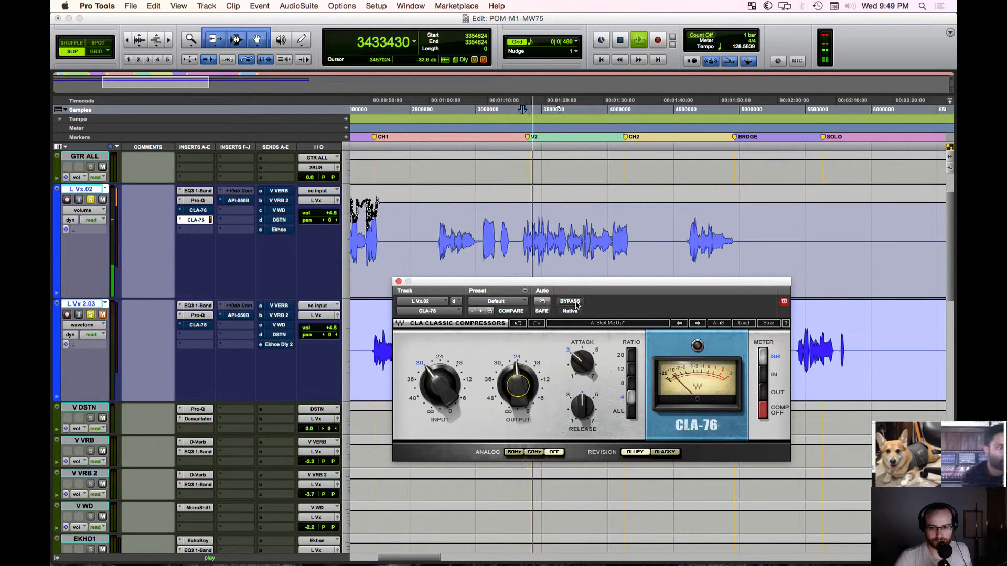
{"action": "left_click", "coordinate": [572, 303]}
{"action": "key", "text": "space"}
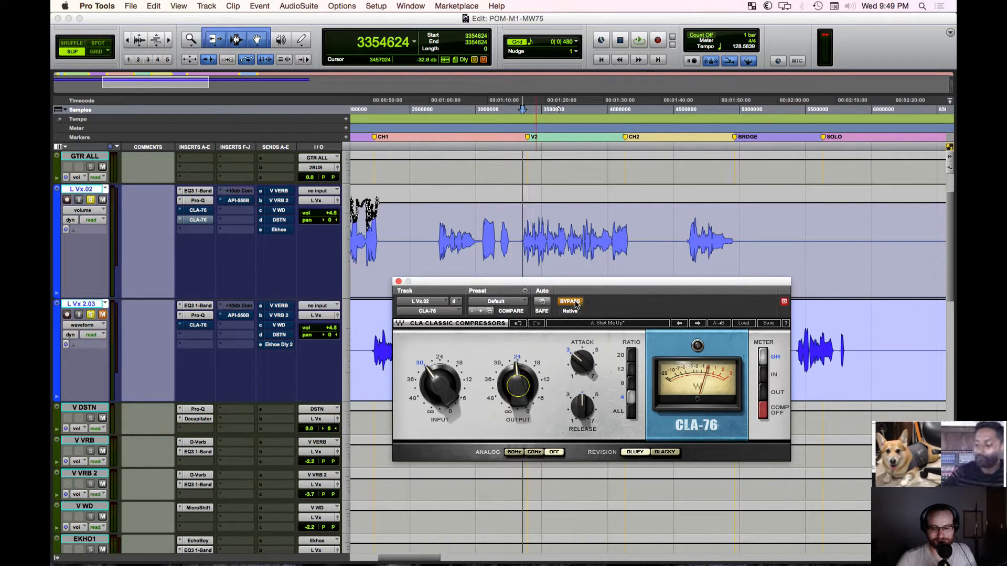
{"action": "key", "text": "space"}
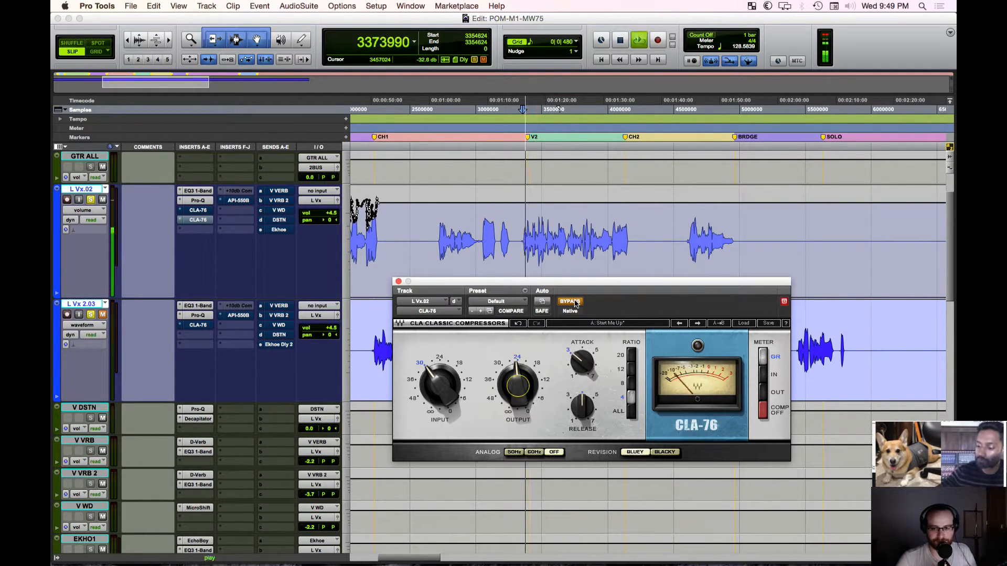
{"action": "left_click", "coordinate": [575, 303]}
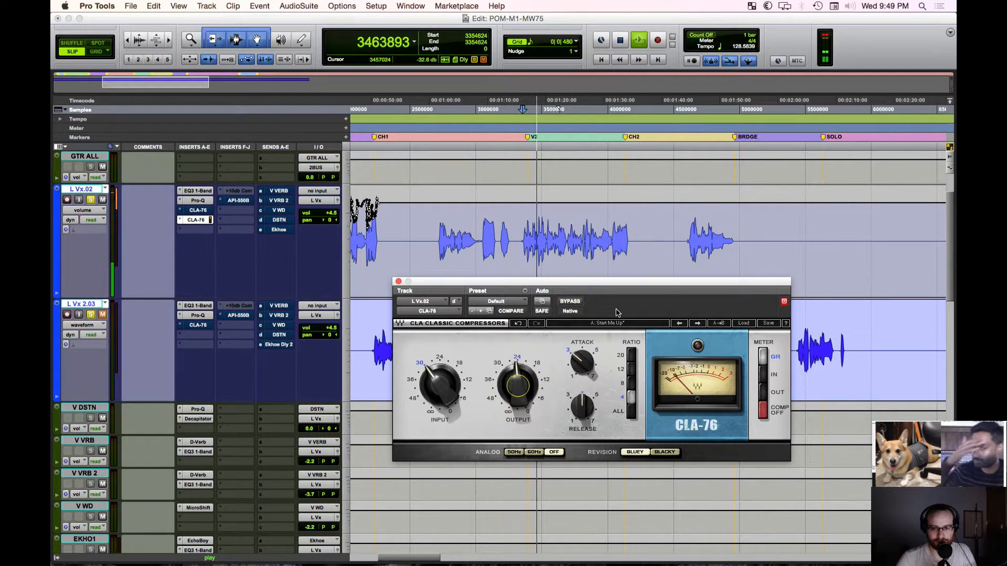
{"action": "left_click", "coordinate": [576, 303]}
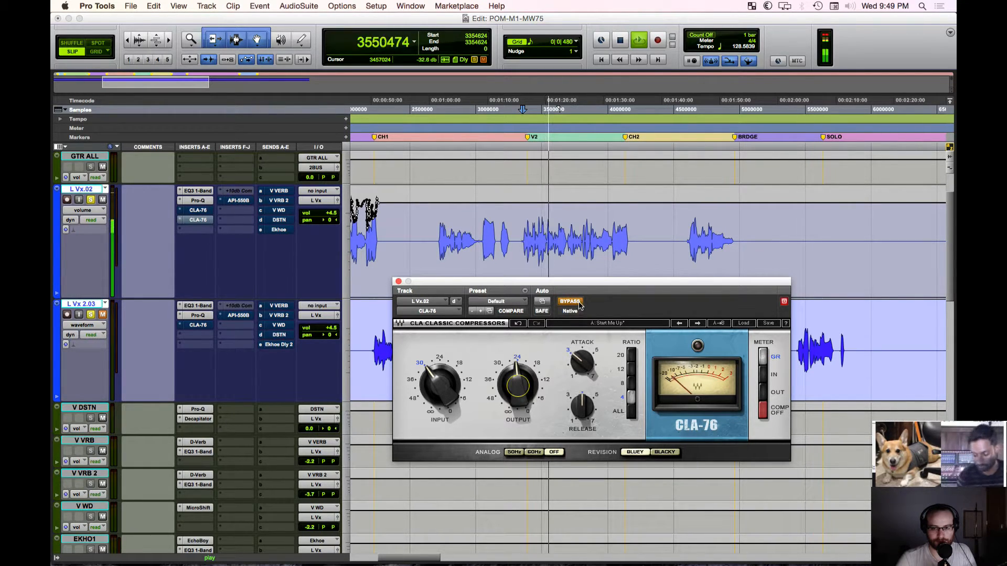
{"action": "left_click", "coordinate": [577, 303]}
Step: Raise the CLA-76 output to about 18 and toggle bypass during playback to compare levels
{"action": "left_click_drag", "start_coordinate": [518, 385], "coordinate": [518, 367]}
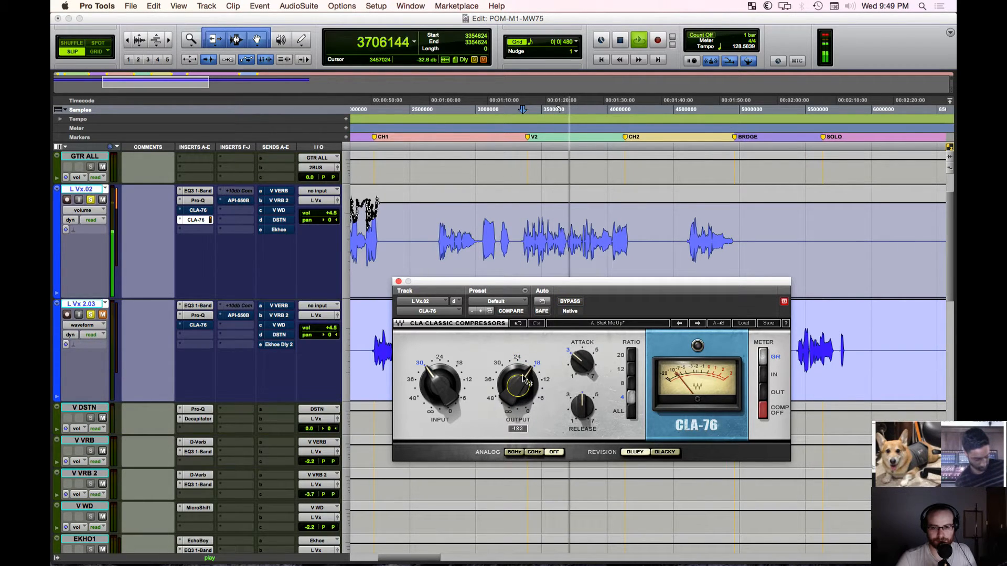
{"action": "left_click", "coordinate": [576, 303]}
{"action": "left_click", "coordinate": [575, 303]}
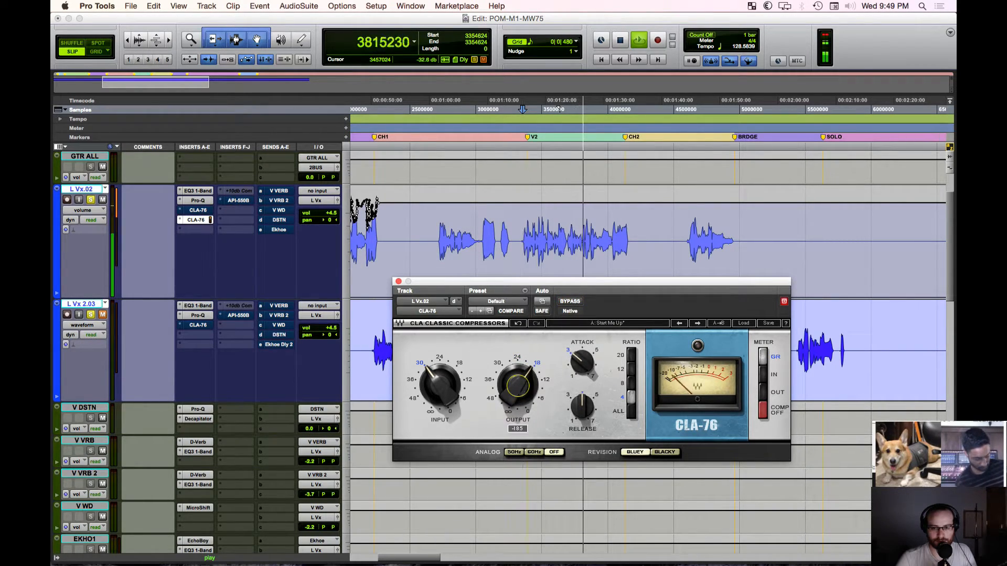
{"action": "left_click", "coordinate": [575, 303]}
{"action": "left_click", "coordinate": [575, 302]}
{"action": "key", "text": "space"}
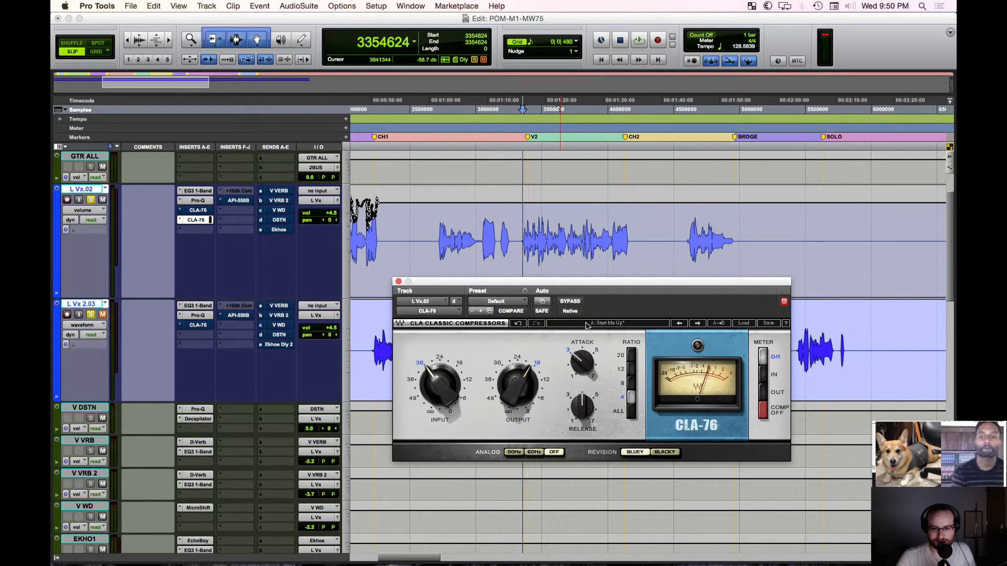
Step: Set the CLA-76 attack to 1, turn the release up toward 7 and play the start of the second verse
{"action": "left_click_drag", "start_coordinate": [586, 407], "coordinate": [582, 380]}
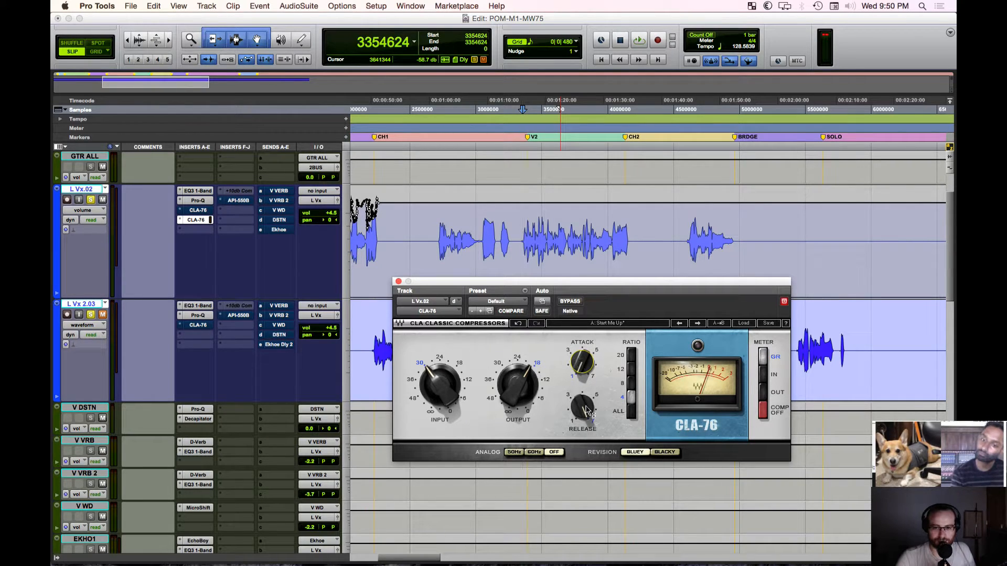
{"action": "mouse_move", "coordinate": [582, 406]}
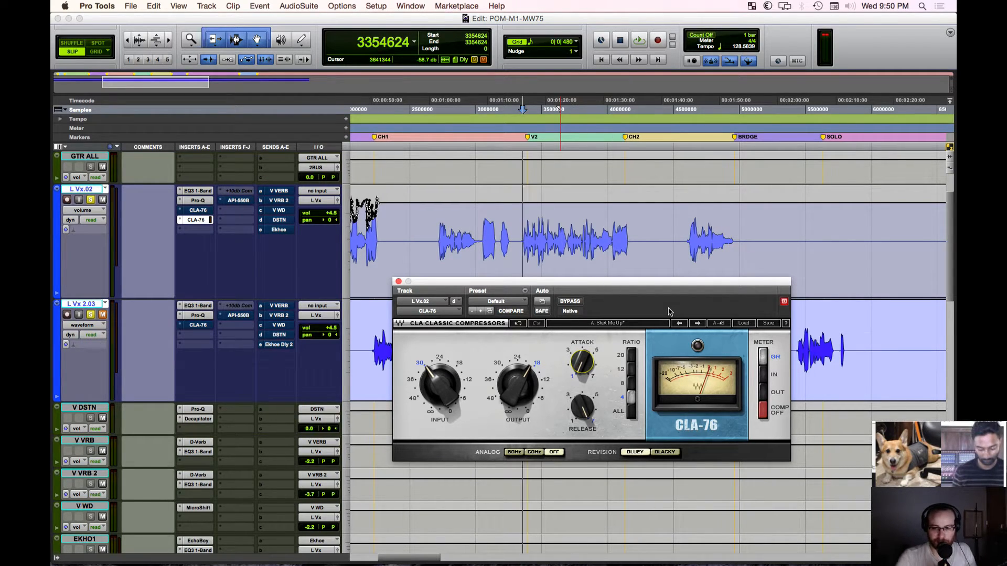
{"action": "key", "text": "space"}
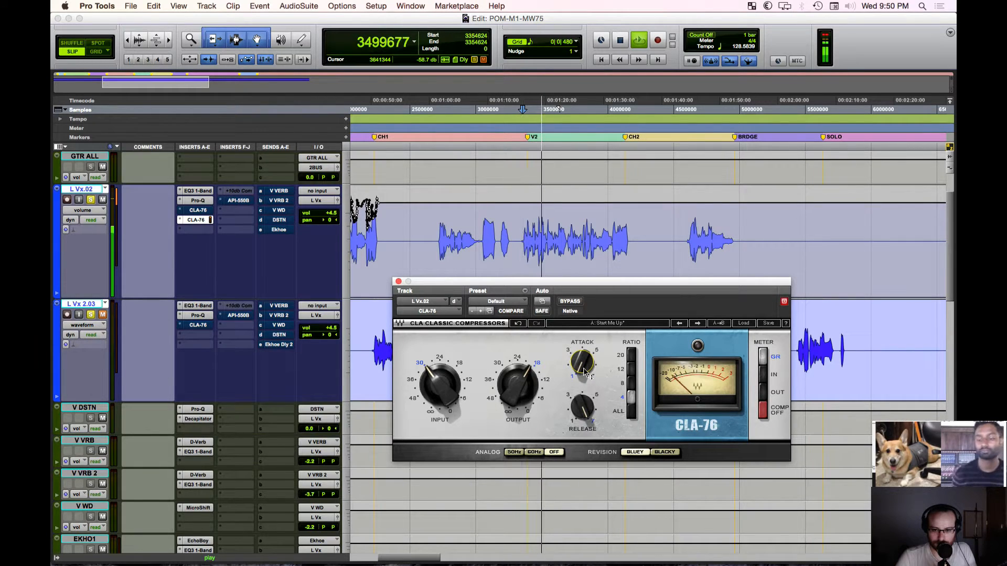
{"action": "key", "text": "space"}
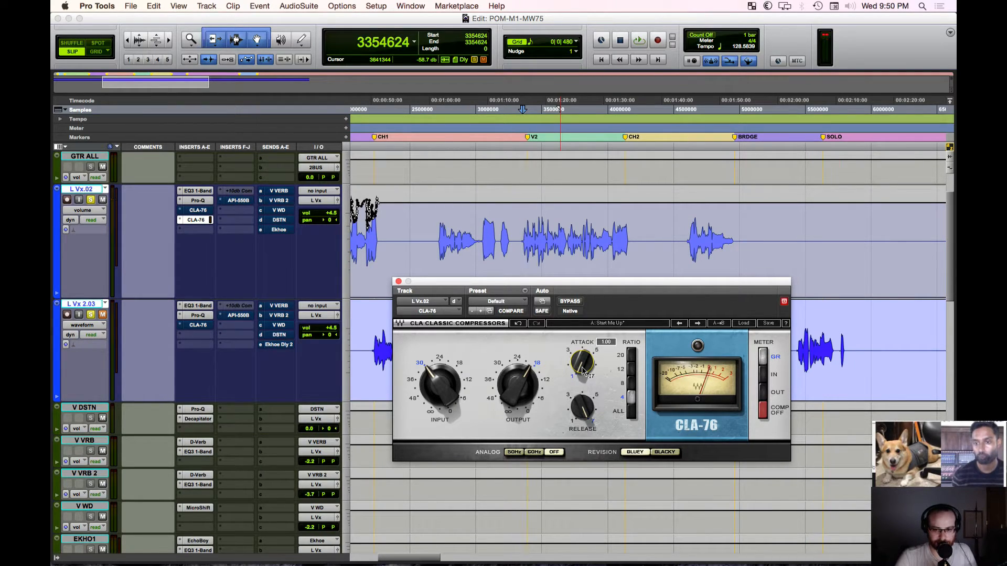
Step: Raise the CLA-76 attack from its minimum to about 4 while playing the second verse
{"action": "left_click_drag", "start_coordinate": [582, 371], "coordinate": [584, 374]}
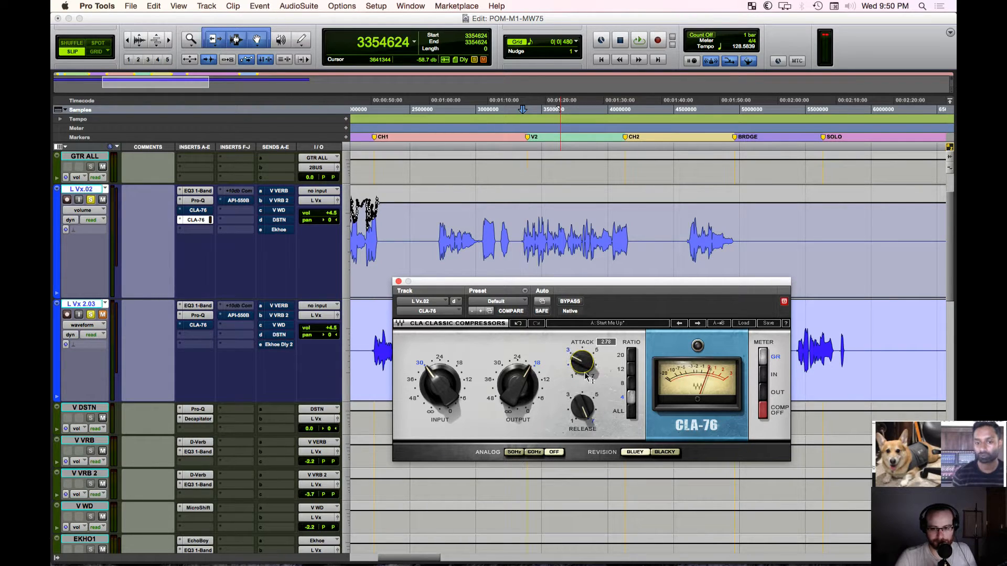
{"action": "key", "text": "space"}
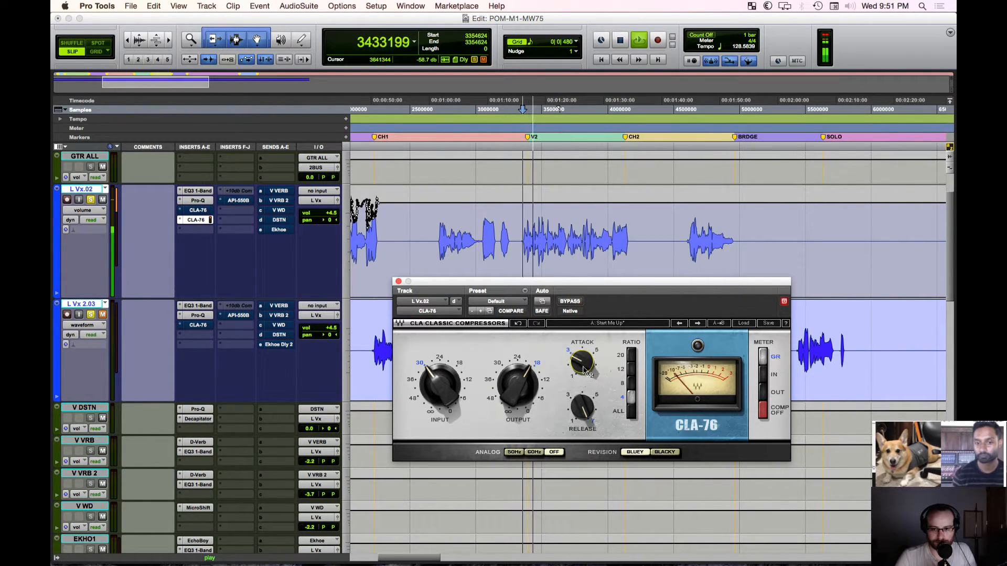
{"action": "left_click_drag", "start_coordinate": [586, 372], "coordinate": [587, 367]}
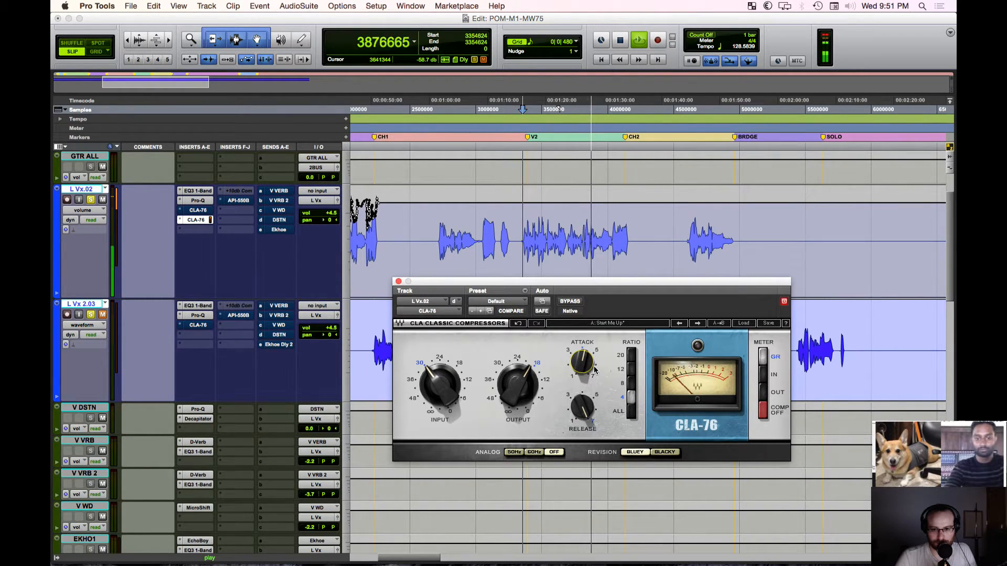
{"action": "key", "text": "space"}
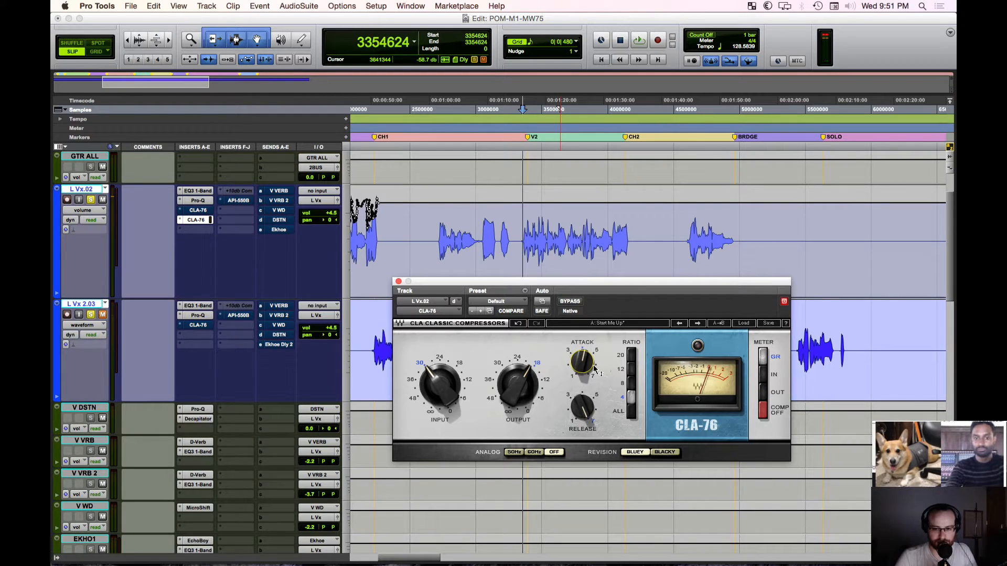
Step: Lower the CLA-76 release in stages through 5.80 and 4.72 to about 4, replaying the second verse to hear each setting
{"action": "mouse_move", "coordinate": [593, 366]}
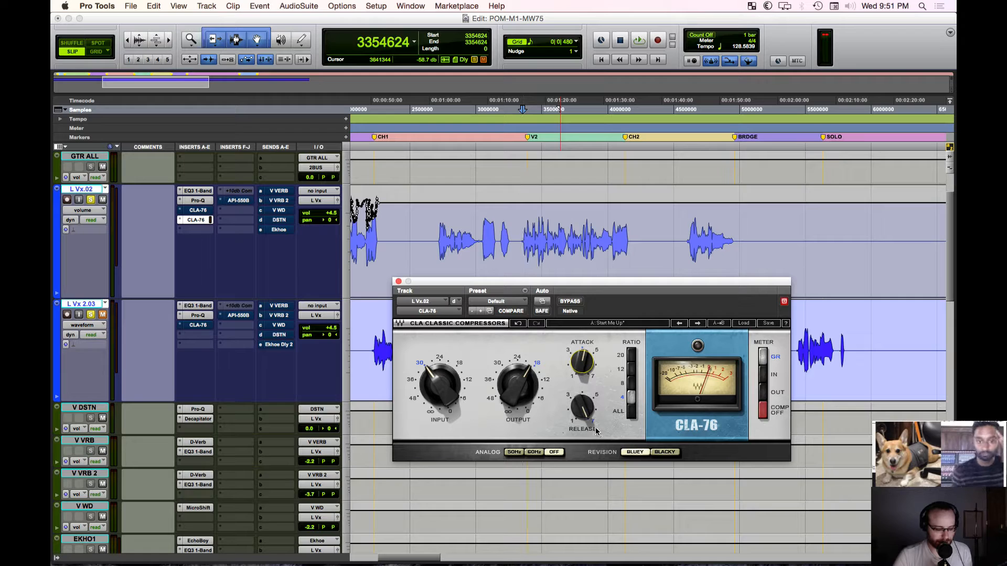
{"action": "mouse_move", "coordinate": [580, 409]}
{"action": "key", "text": "space"}
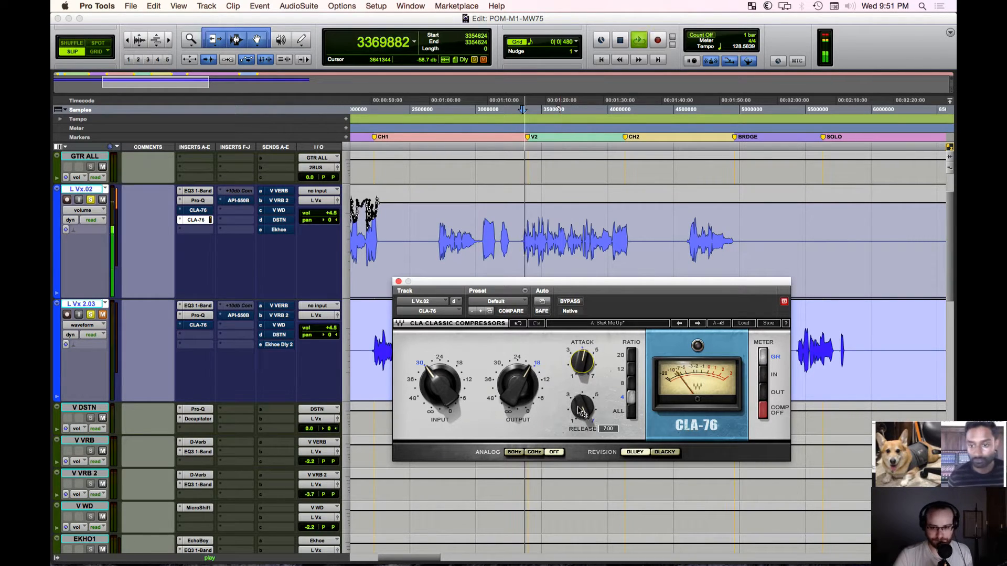
{"action": "mouse_move", "coordinate": [580, 409]}
{"action": "left_mouse_down"}
{"action": "mouse_move", "coordinate": [580, 423]}
{"action": "mouse_move", "coordinate": [582, 412]}
{"action": "left_mouse_up"}
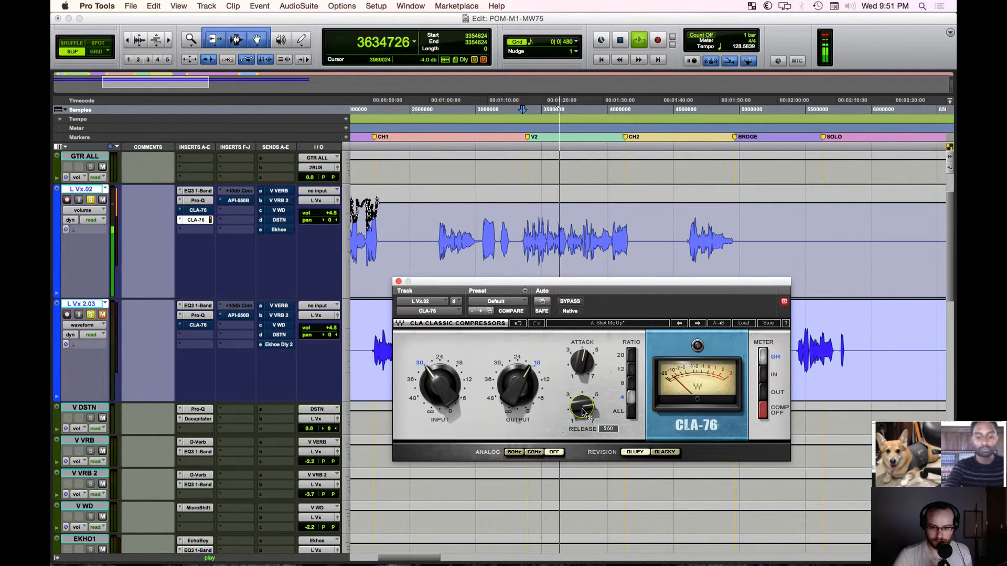
{"action": "key", "text": "space"}
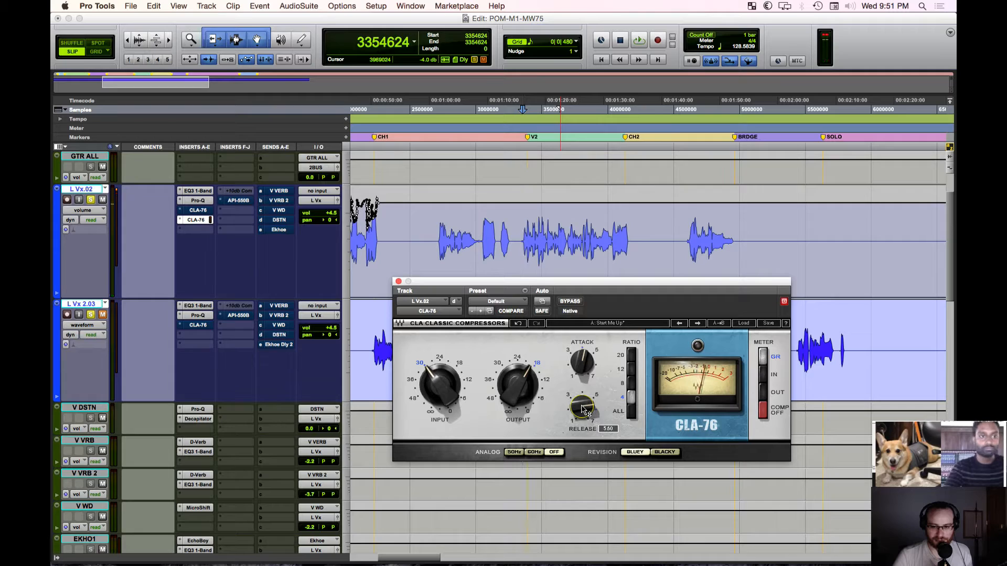
{"action": "left_click_drag", "start_coordinate": [583, 408], "coordinate": [584, 412]}
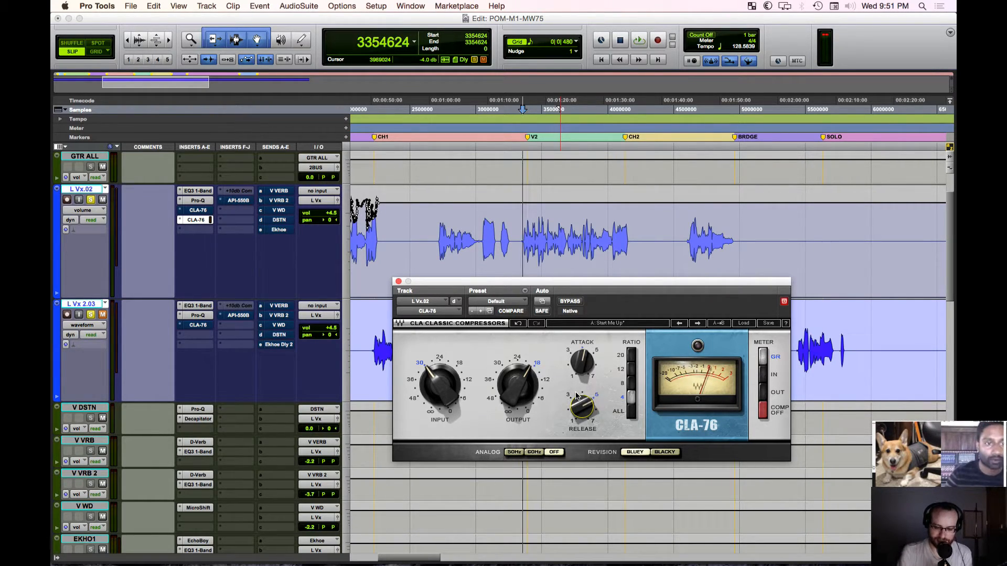
{"action": "key", "text": "space"}
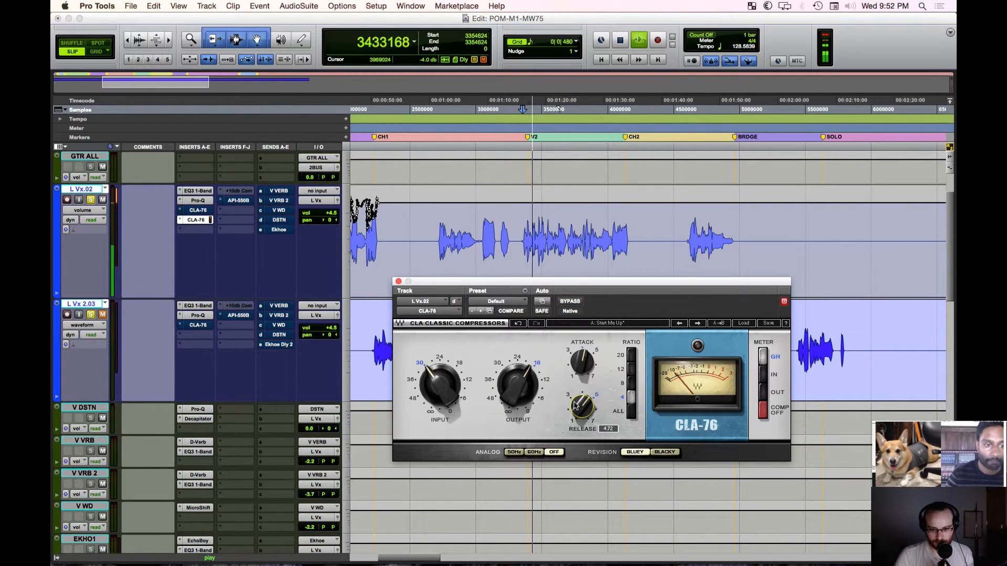
{"action": "left_click_drag", "start_coordinate": [576, 393], "coordinate": [581, 404]}
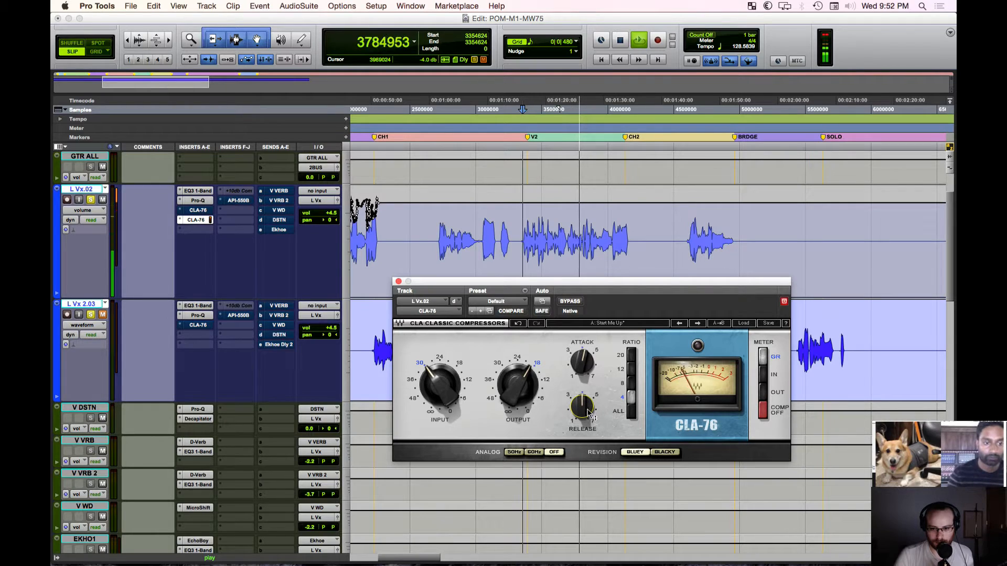
{"action": "mouse_move", "coordinate": [585, 409]}
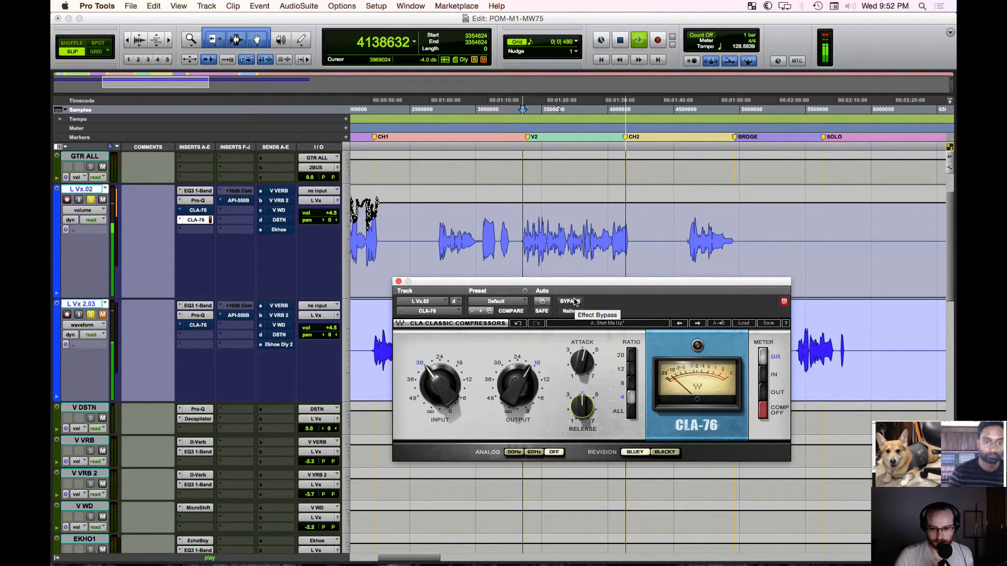
{"action": "key", "text": "space"}
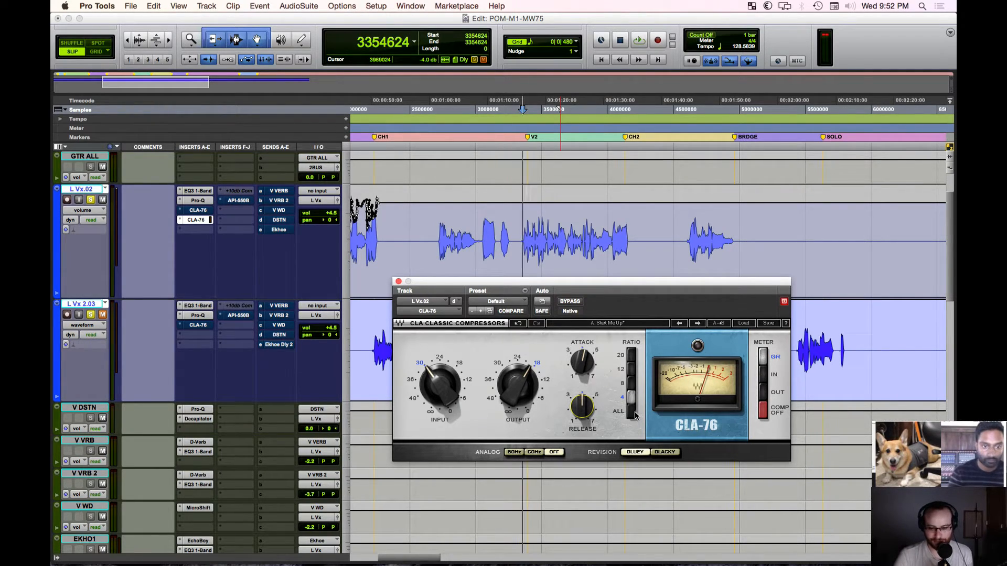
Step: Set the CLA-76 ratio to ALL and play the second verse while adjusting attack and release around 4
{"action": "left_click", "coordinate": [632, 413]}
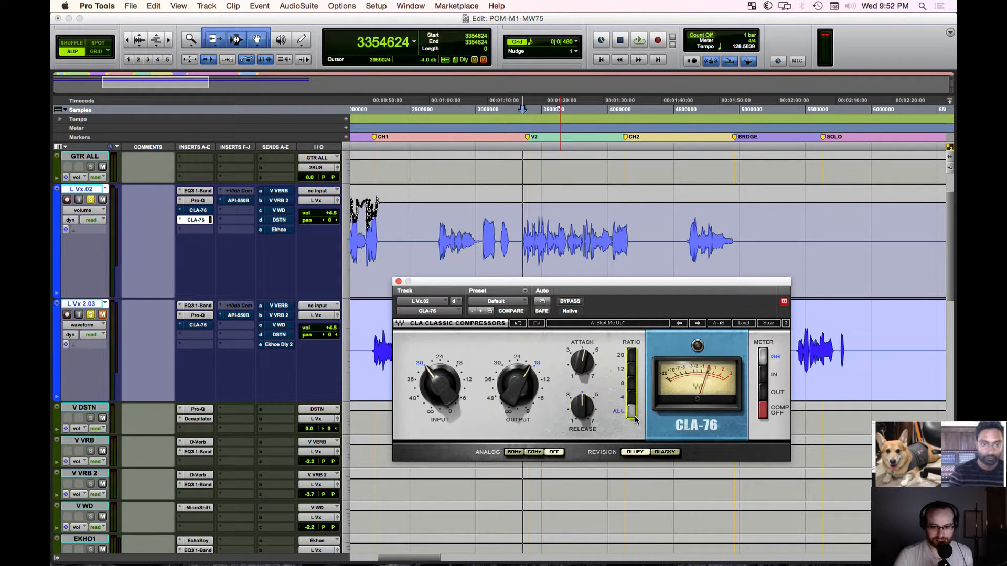
{"action": "mouse_move", "coordinate": [589, 376]}
{"action": "key", "text": "space"}
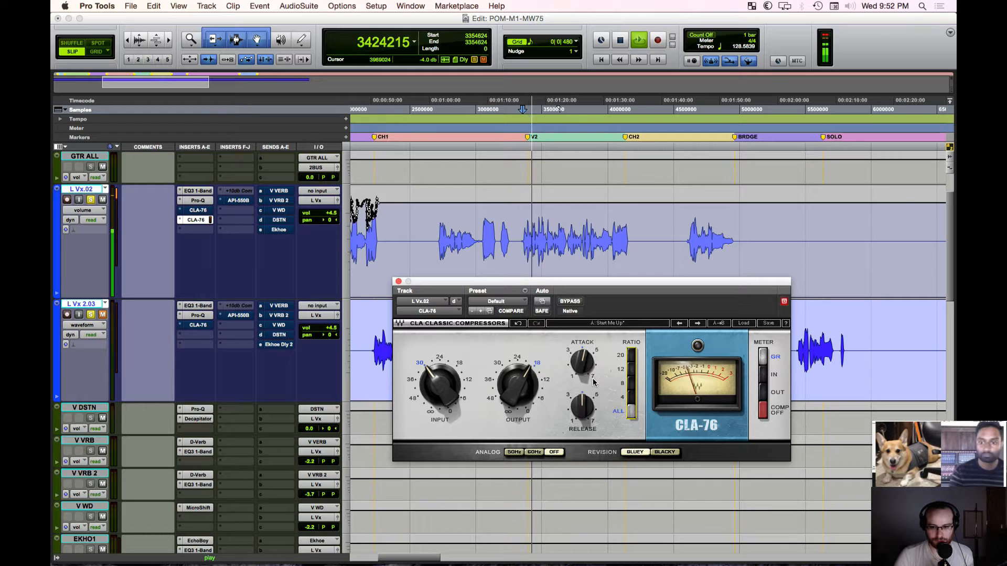
{"action": "mouse_move", "coordinate": [584, 408]}
{"action": "left_mouse_down"}
{"action": "mouse_move", "coordinate": [584, 422]}
{"action": "mouse_move", "coordinate": [584, 403]}
{"action": "left_mouse_up"}
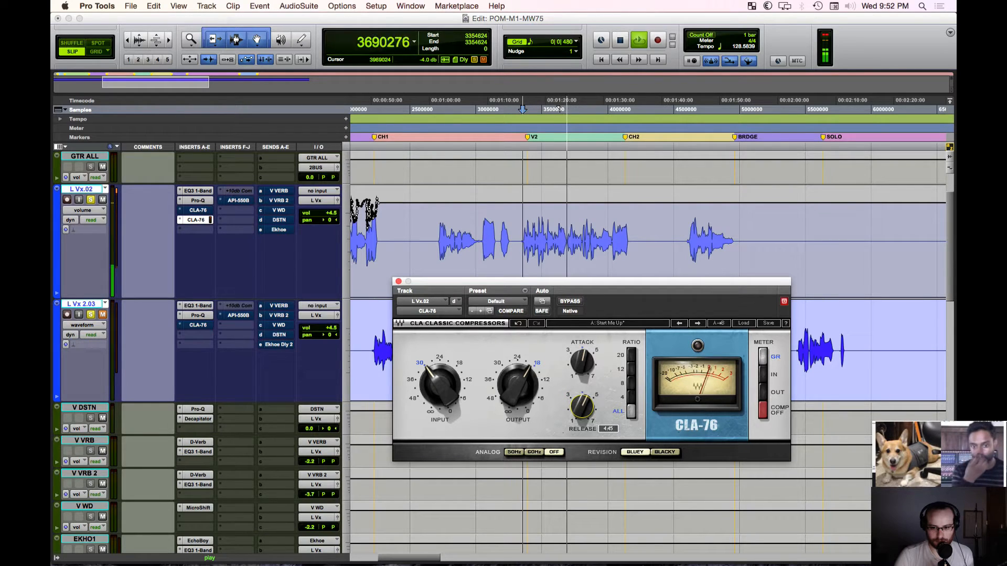
{"action": "mouse_move", "coordinate": [584, 402]}
{"action": "left_mouse_down"}
{"action": "mouse_move", "coordinate": [584, 393]}
{"action": "mouse_move", "coordinate": [585, 409]}
{"action": "left_mouse_up"}
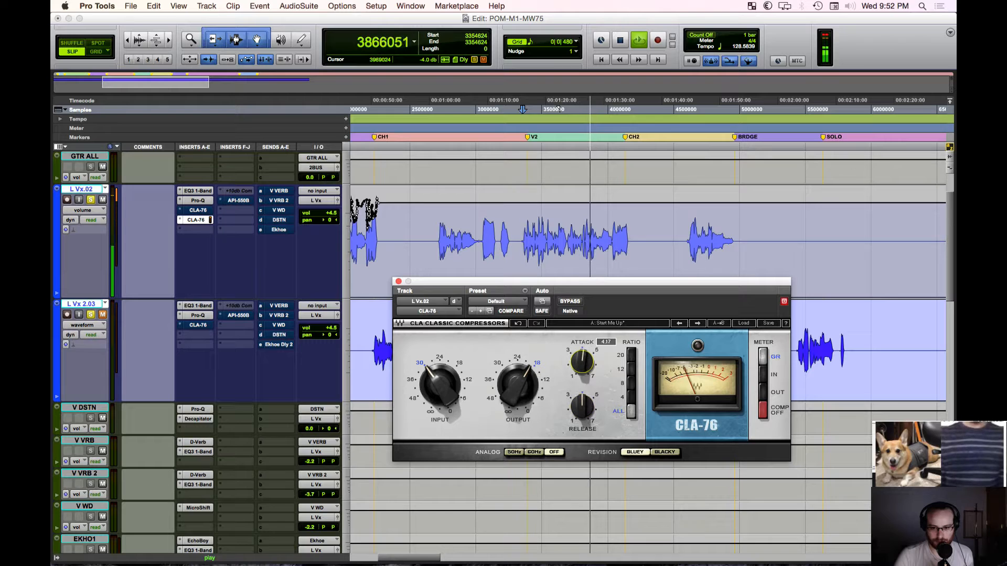
{"action": "left_click_drag", "start_coordinate": [585, 398], "coordinate": [584, 403]}
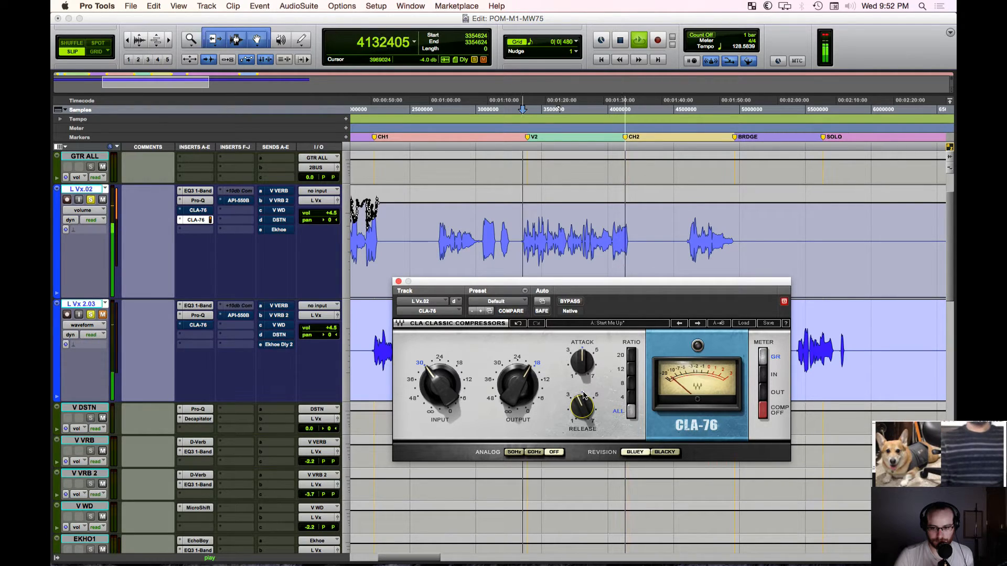
{"action": "key", "text": "space"}
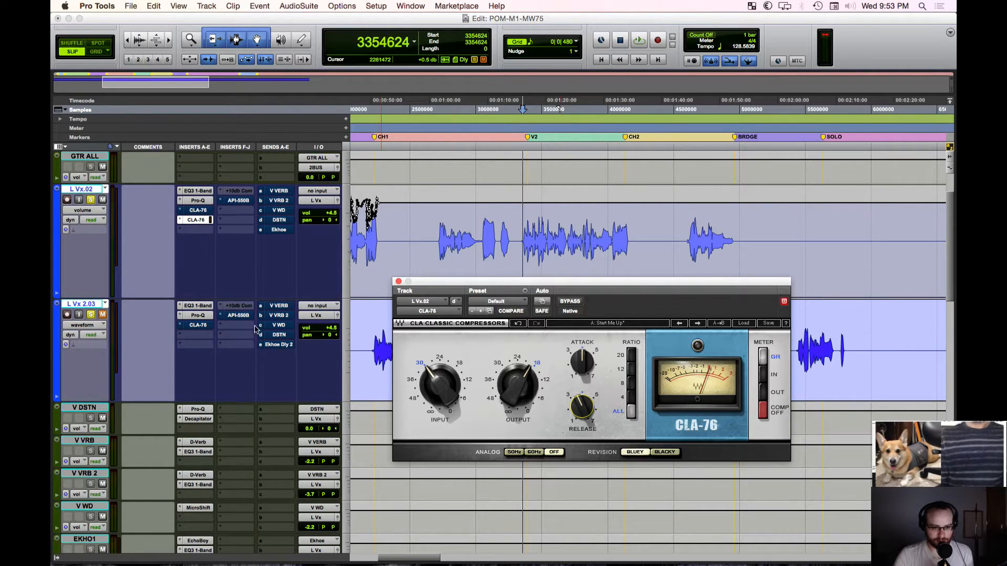
Step: Compare the settings of the two CLA-76 inserts on L Vx.02 and the one on L Vx 2.03
{"action": "left_click", "coordinate": [205, 212]}
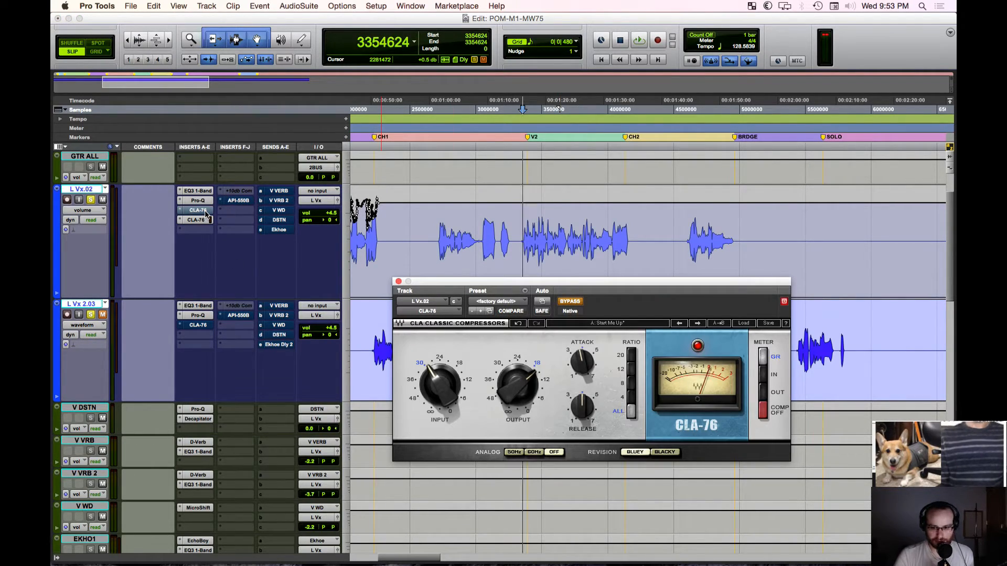
{"action": "left_click", "coordinate": [204, 326]}
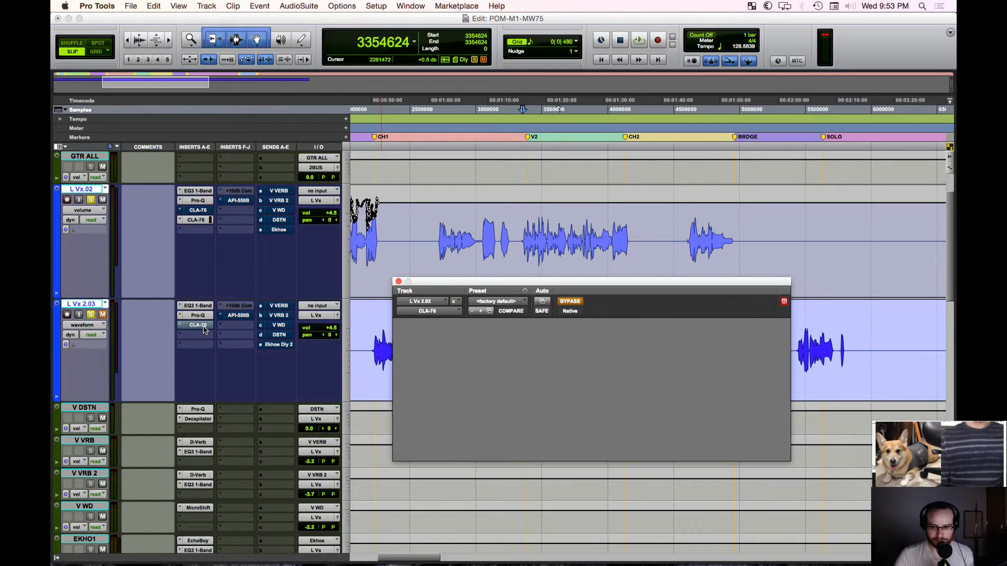
{"action": "left_click", "coordinate": [206, 220]}
{"action": "left_click", "coordinate": [206, 212]}
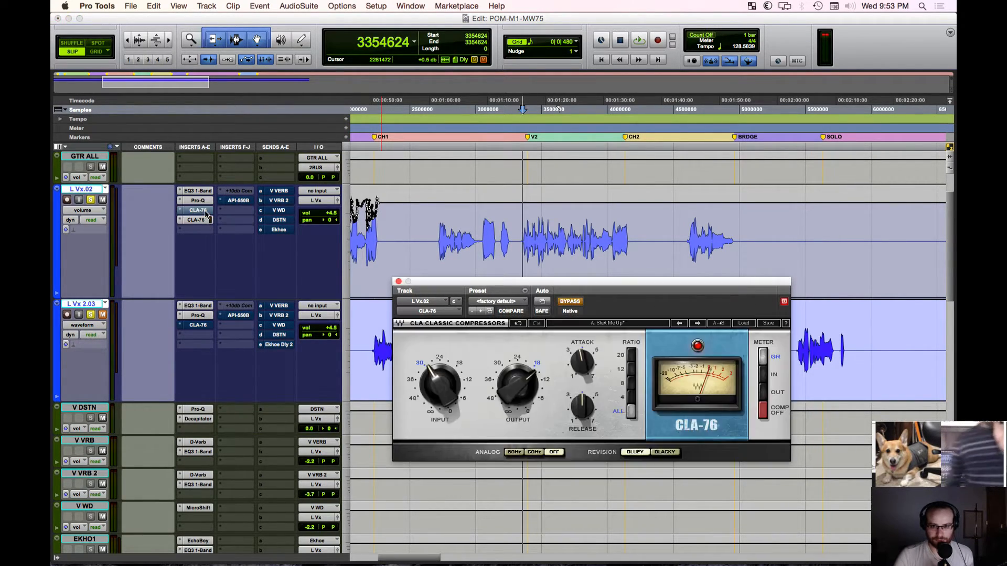
{"action": "left_click", "coordinate": [206, 220]}
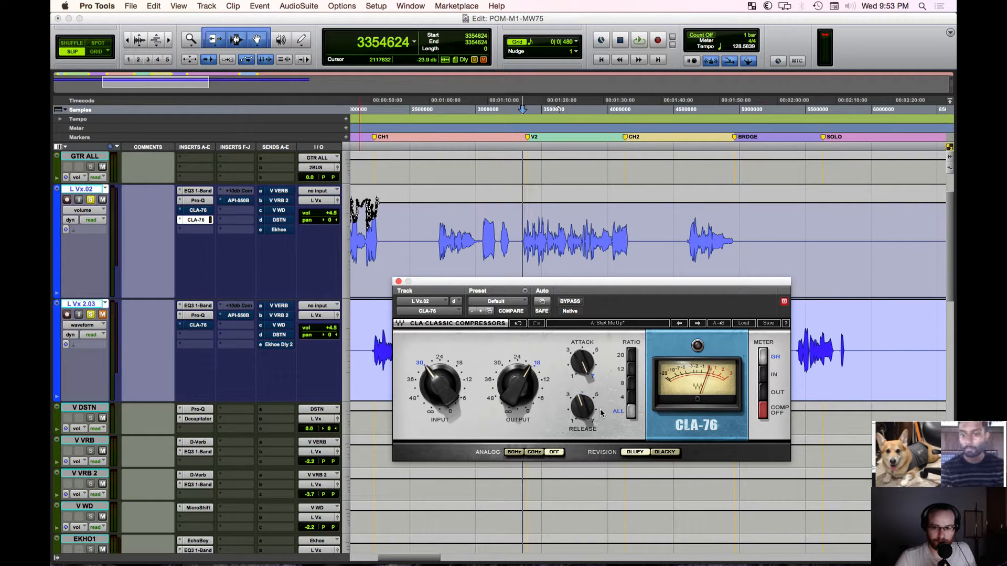
Step: Readjust the attack of the second CLA-76 on L Vx.02, then bypass it and re-engage the first CLA-76, closing its window
{"action": "left_click_drag", "start_coordinate": [582, 362], "coordinate": [582, 381]}
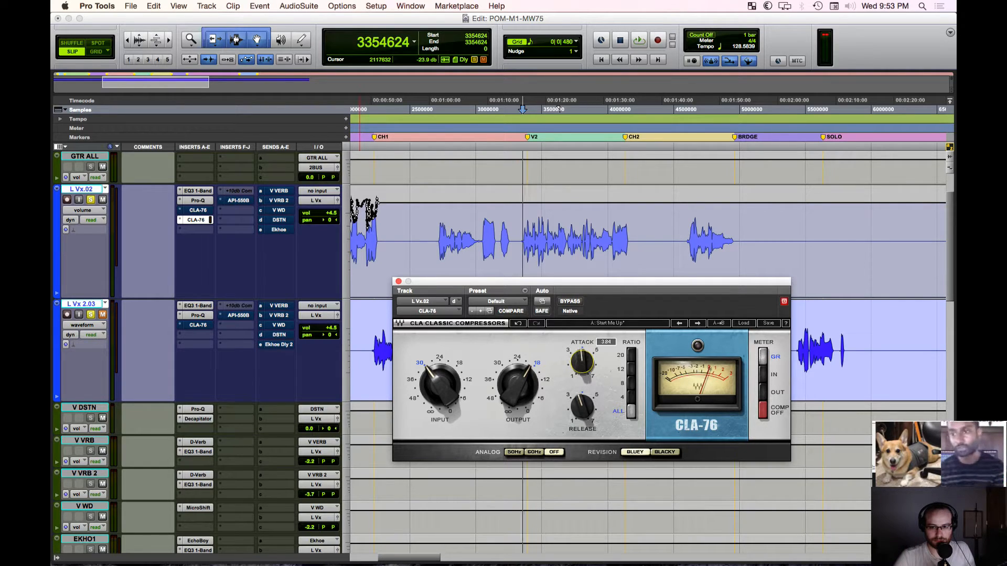
{"action": "left_click", "coordinate": [205, 210]}
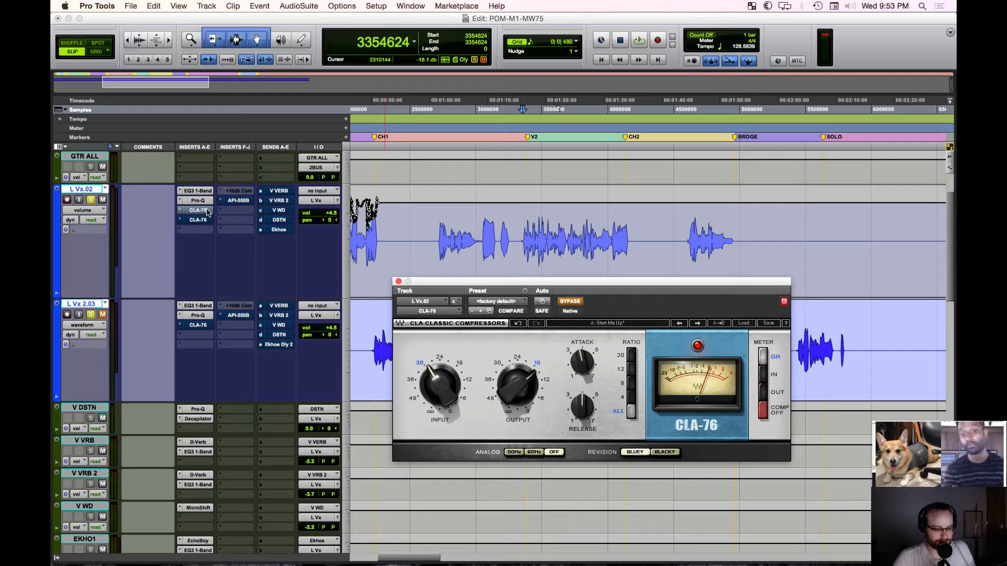
{"action": "left_click", "coordinate": [208, 210], "text": "super"}
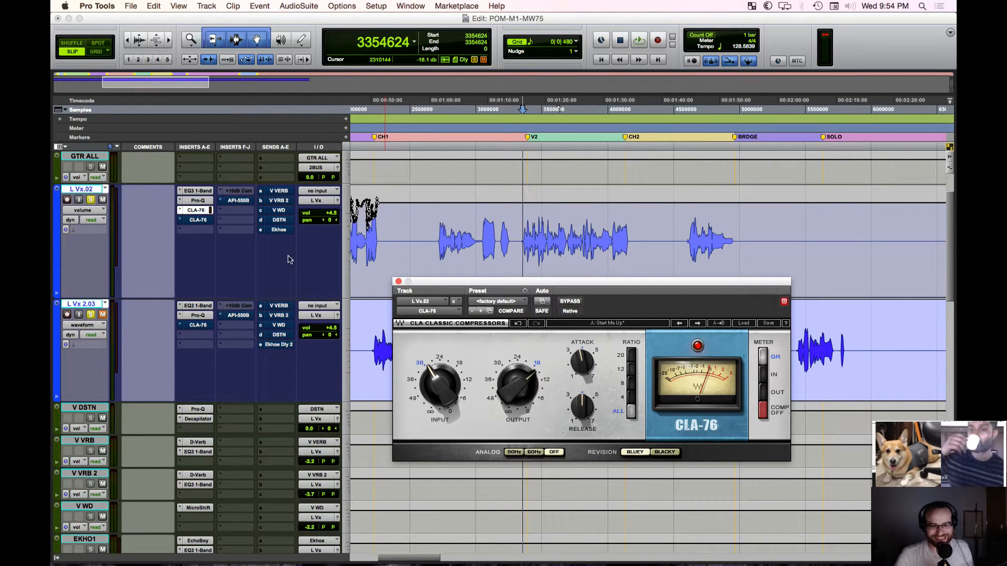
{"action": "left_click", "coordinate": [700, 345]}
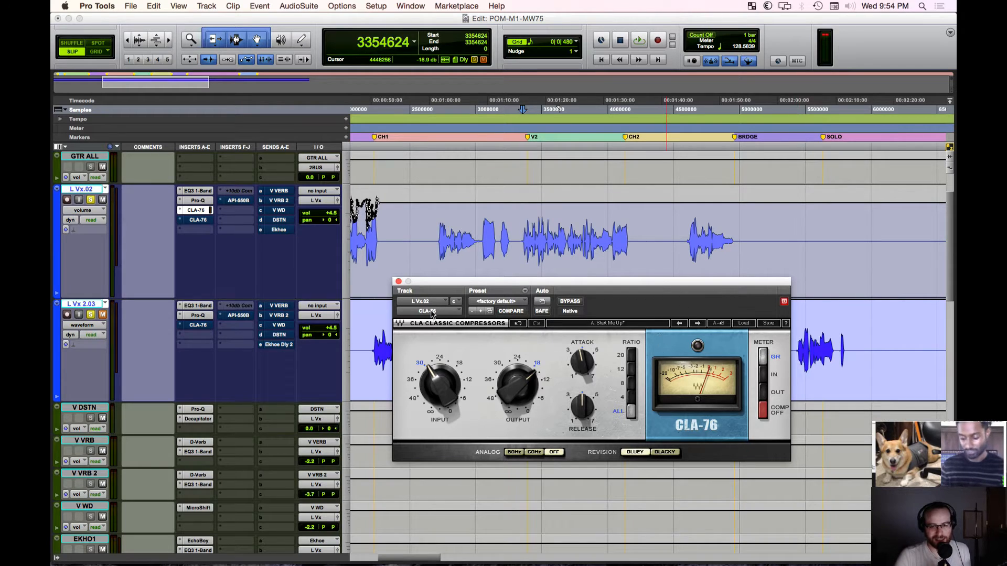
{"action": "left_click", "coordinate": [398, 282]}
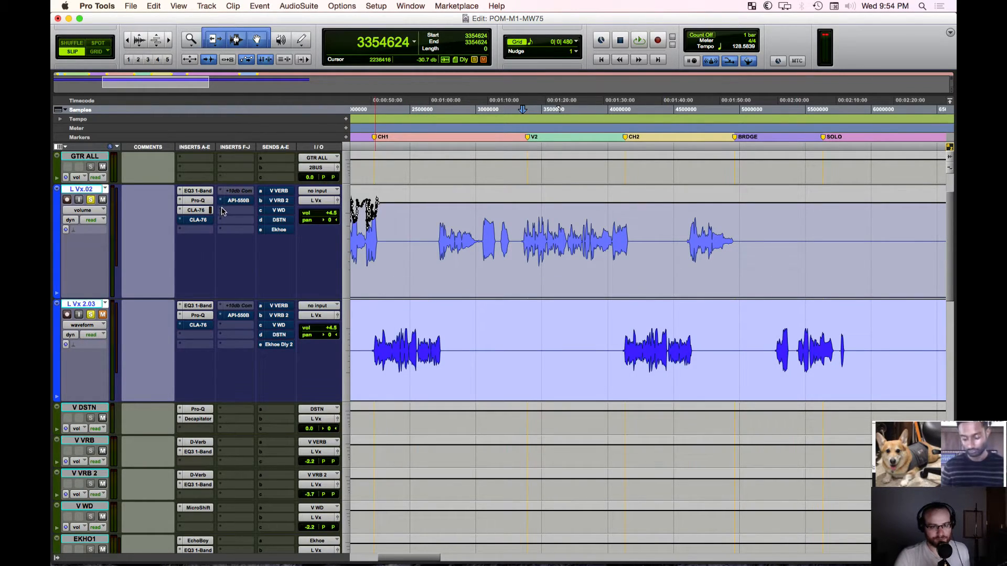
Step: Select the volume-automated first-verse vocal on L Vx.02, from sample 1429504 to 2264064
{"action": "scroll", "coordinate": [467, 334], "scroll_direction": "left", "scroll_amount": 8}
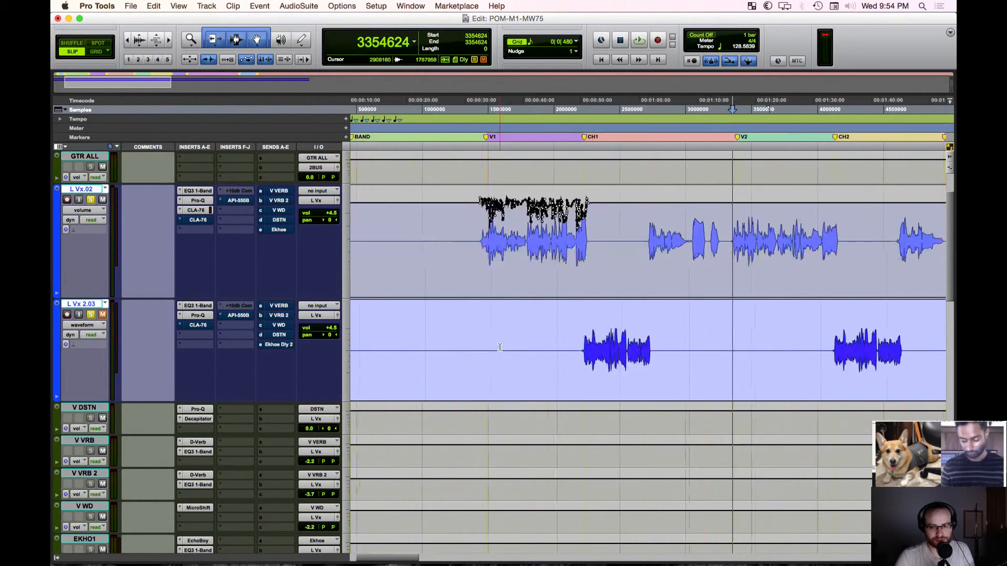
{"action": "left_click", "coordinate": [523, 140]}
{"action": "key", "text": "t"}
{"action": "key", "text": "t"}
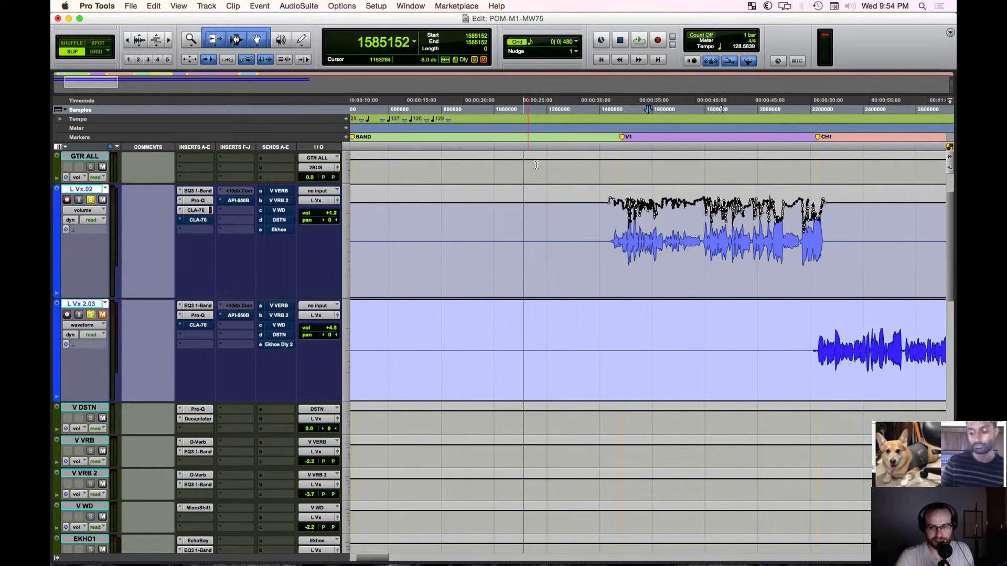
{"action": "scroll", "coordinate": [526, 254], "scroll_direction": "right", "scroll_amount": 3}
{"action": "left_click_drag", "start_coordinate": [493, 245], "coordinate": [824, 255]}
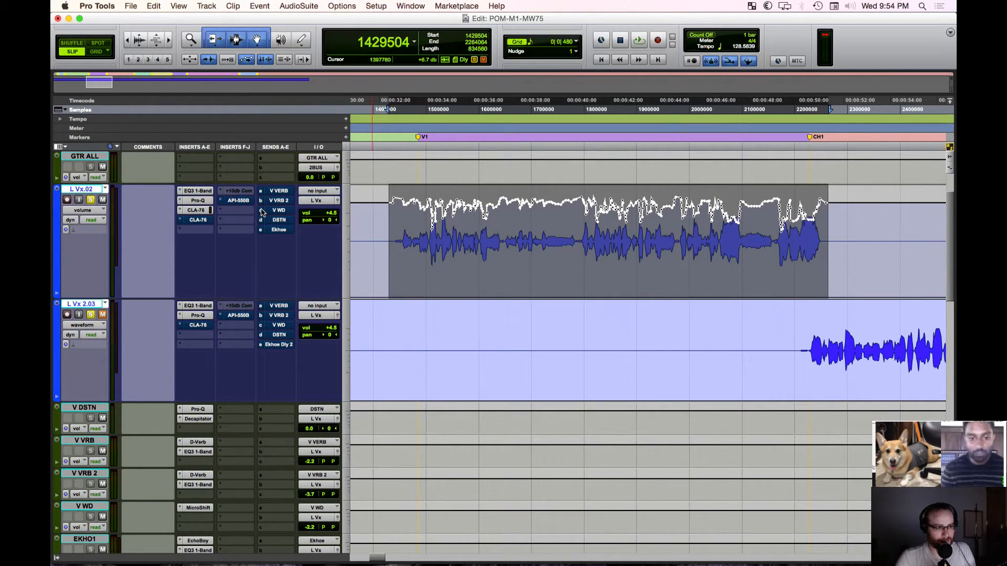
Step: Look over the vocal effect returns and the LV ALL track below the lead vocals, including their inserts and routing
{"action": "scroll", "coordinate": [248, 222], "scroll_direction": "down", "scroll_amount": 1}
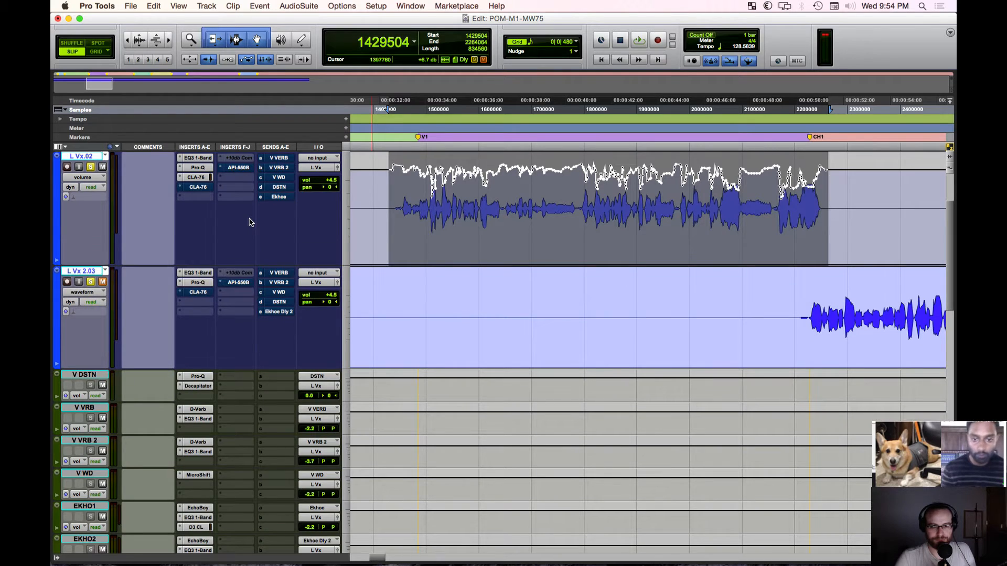
{"action": "scroll", "coordinate": [248, 221], "scroll_direction": "down", "scroll_amount": 1}
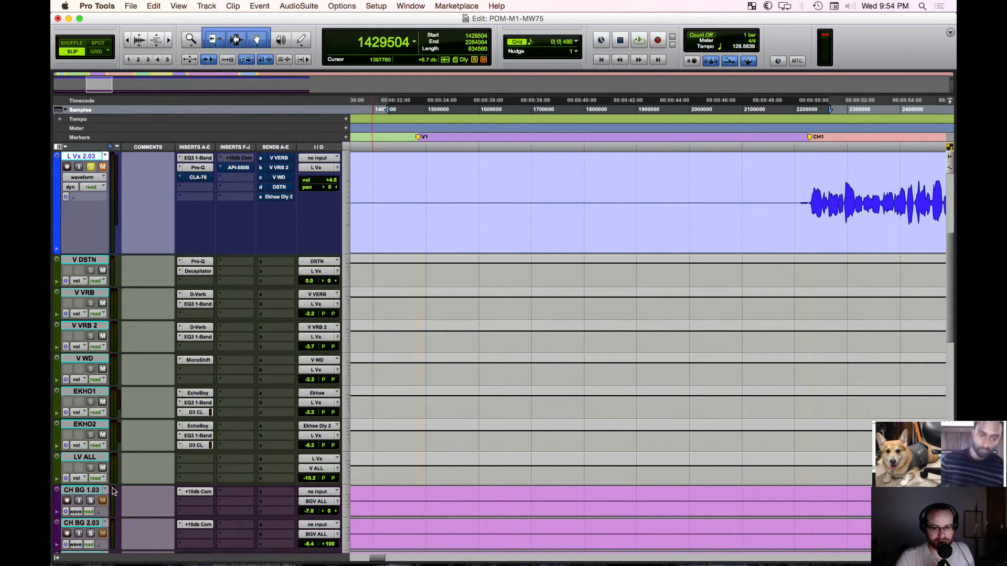
{"action": "key", "text": "super+equal"}
{"action": "key", "text": "super+equal"}
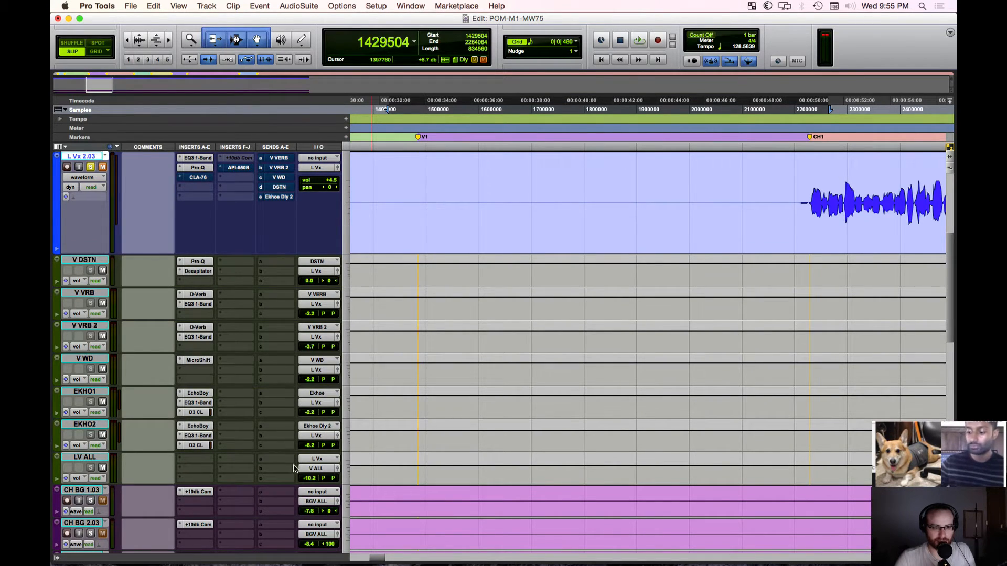
{"action": "scroll", "coordinate": [294, 468], "scroll_direction": "up", "scroll_amount": 3}
{"action": "scroll", "coordinate": [292, 468], "scroll_direction": "down", "scroll_amount": 2}
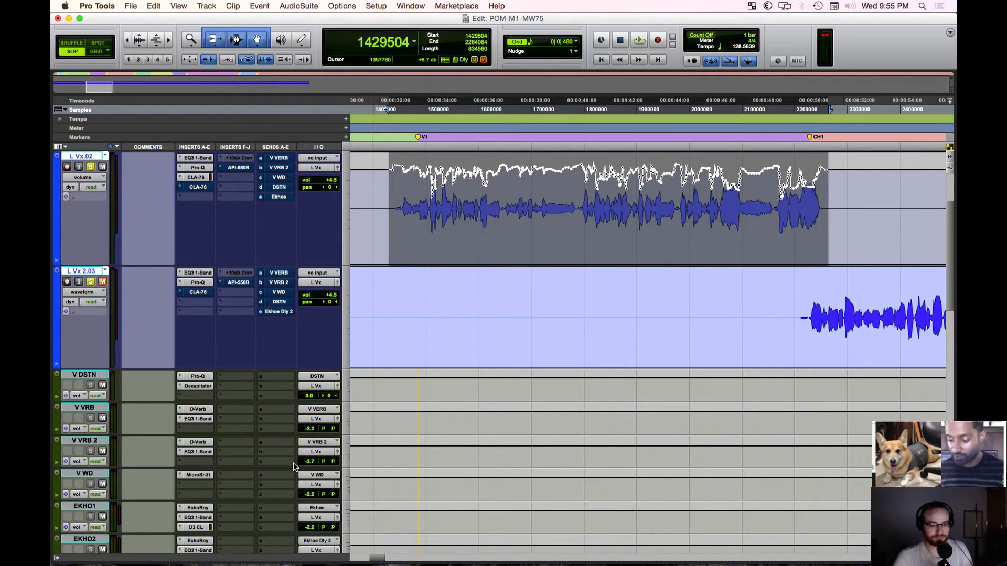
Step: Move the LV ALL track up between L Vx.02 and L Vx 2.03, leaving its inserts empty
{"action": "scroll", "coordinate": [292, 466], "scroll_direction": "down", "scroll_amount": 2}
{"action": "left_click", "coordinate": [220, 468]}
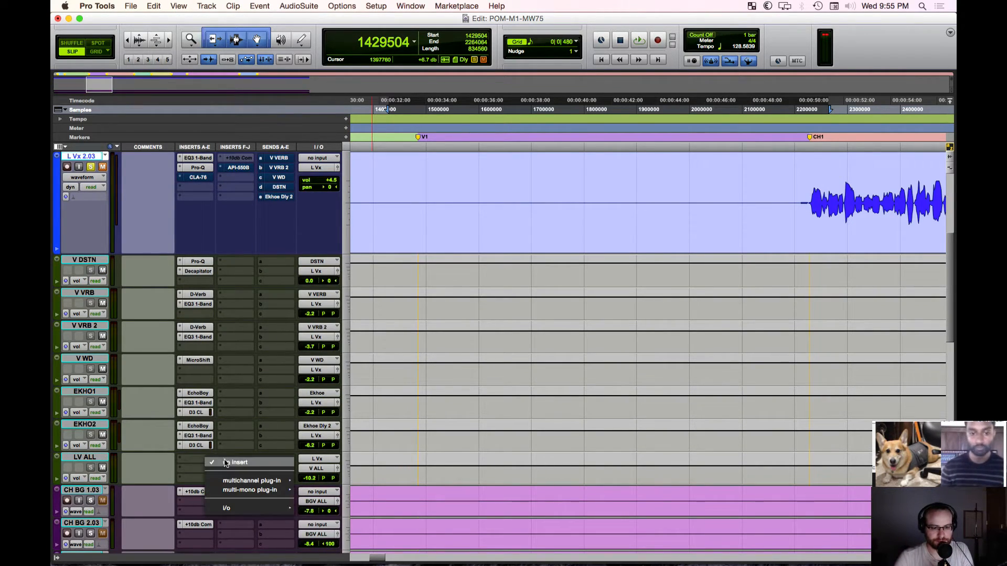
{"action": "mouse_move", "coordinate": [286, 481]}
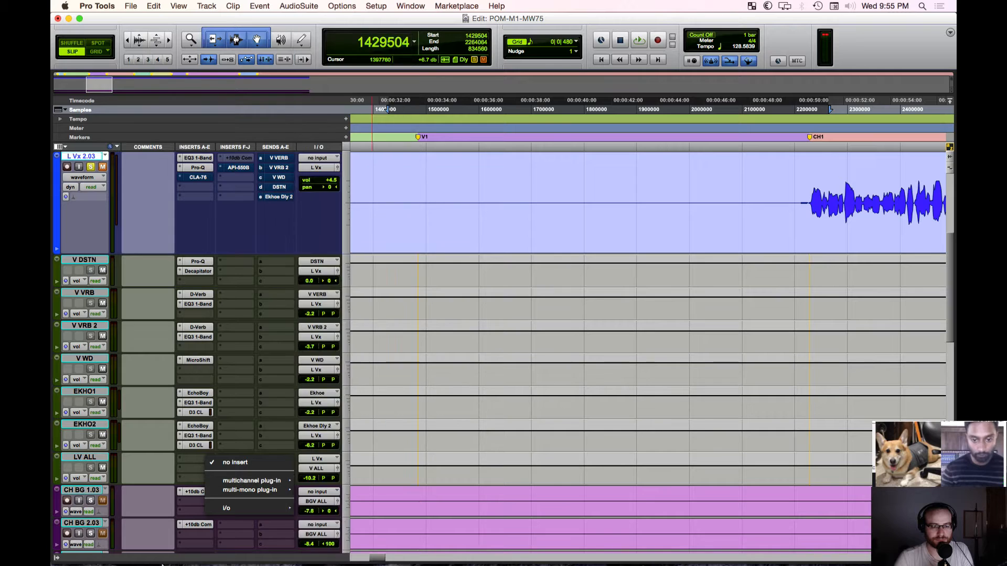
{"action": "left_click", "coordinate": [98, 458]}
{"action": "left_click_drag", "start_coordinate": [99, 457], "coordinate": [110, 255]}
{"action": "scroll", "coordinate": [136, 421], "scroll_direction": "up", "scroll_amount": 5}
{"action": "left_click_drag", "start_coordinate": [94, 444], "coordinate": [479, 321]}
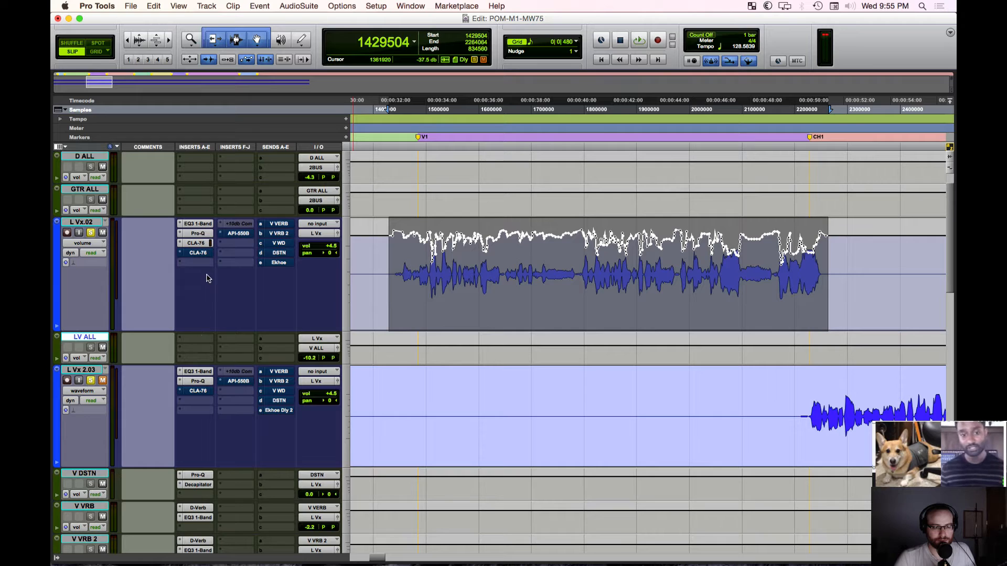
Step: Re-engage the CLA-76 on L Vx 2.03 and show both the first verse and the chorus in the timeline
{"action": "left_click", "coordinate": [204, 394], "text": "super"}
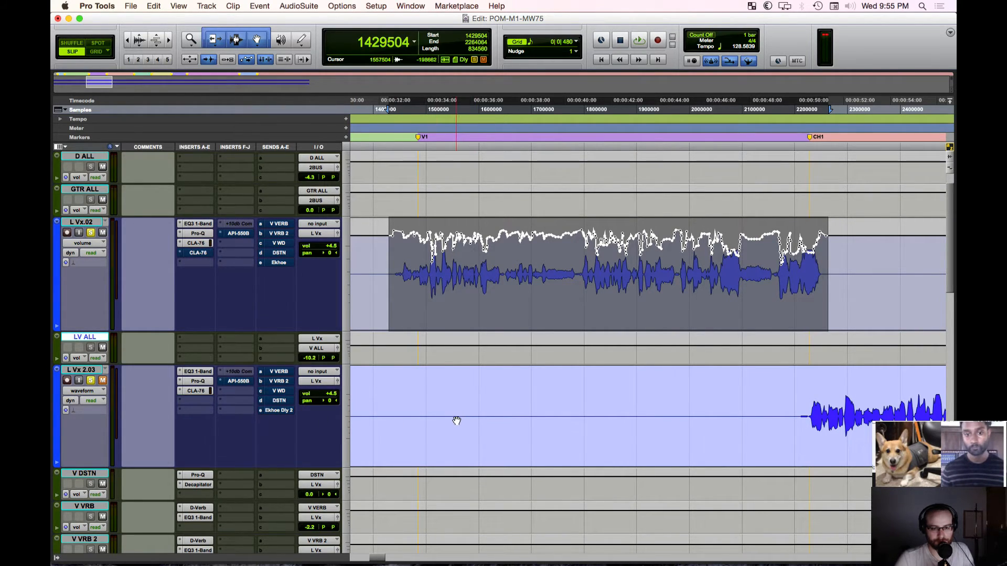
{"action": "key", "text": "r"}
{"action": "scroll", "coordinate": [456, 421], "scroll_direction": "right", "scroll_amount": 1}
{"action": "scroll", "coordinate": [456, 421], "scroll_direction": "right", "scroll_amount": 3}
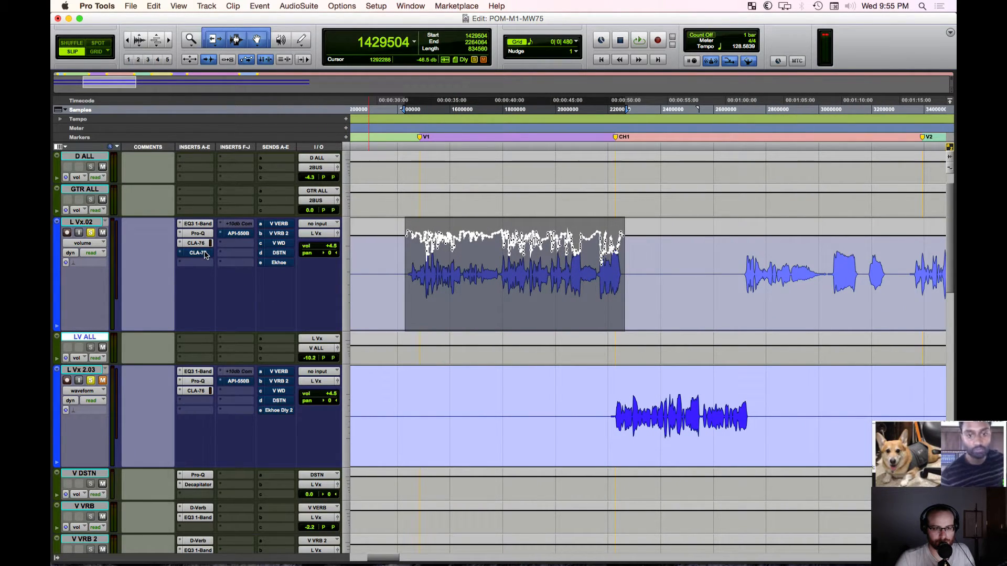
Step: Move the second CLA-76 from L Vx.02 to the first insert slot of LV ALL
{"action": "left_click_drag", "start_coordinate": [204, 254], "coordinate": [207, 339]}
{"action": "left_click", "coordinate": [196, 341]}
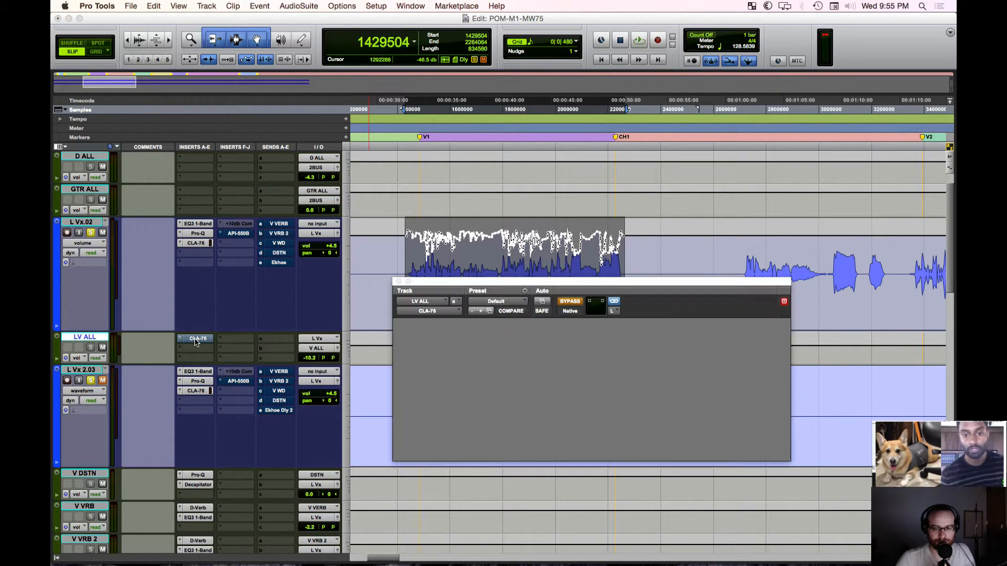
{"action": "left_click", "coordinate": [196, 341]}
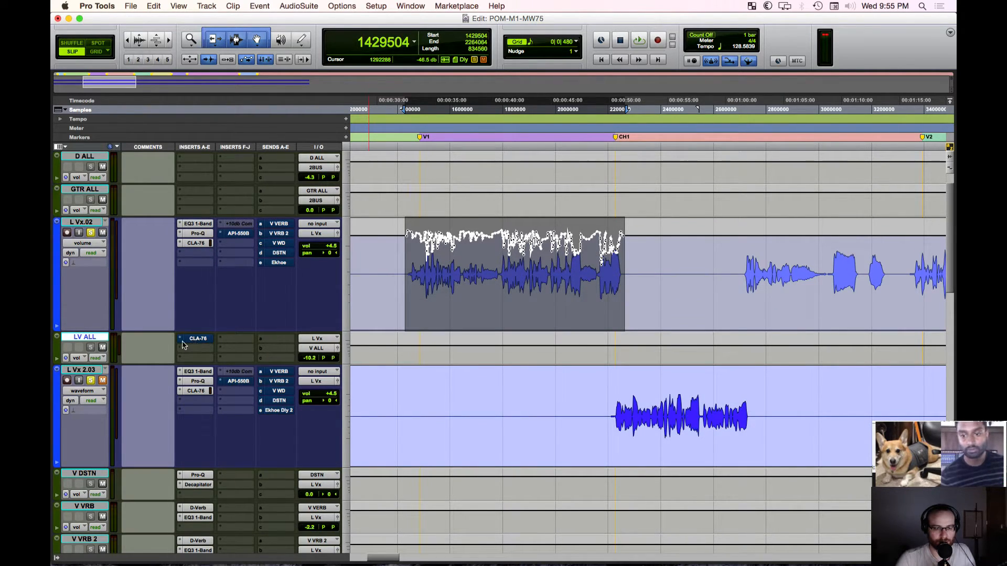
{"action": "left_click", "coordinate": [184, 345]}
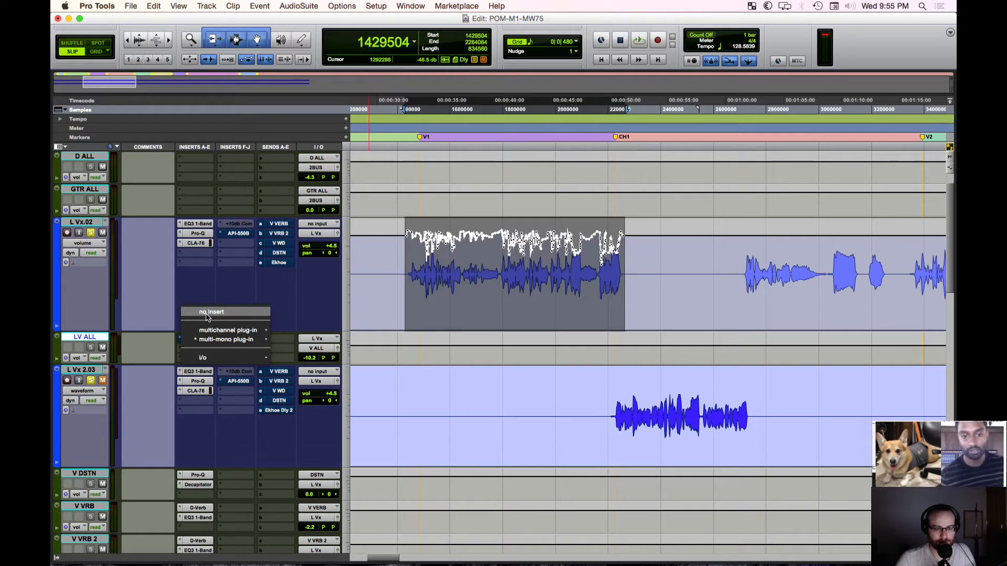
{"action": "left_click", "coordinate": [170, 336]}
Step: Engage the CLA-76 on LV ALL and bypass the one on L Vx.02, clearing the verse selection
{"action": "left_click", "coordinate": [205, 340], "text": "super"}
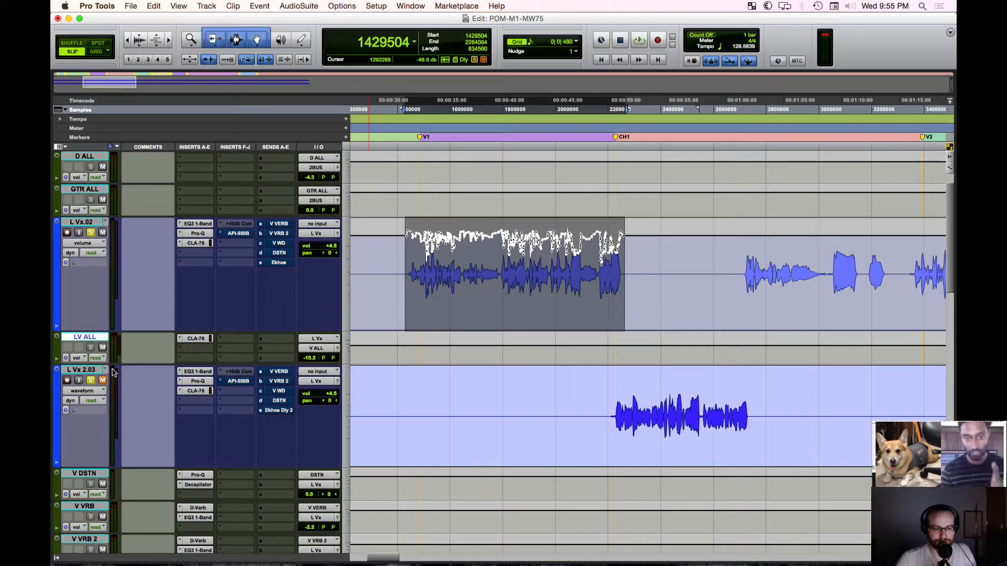
{"action": "left_click", "coordinate": [202, 244], "text": "super"}
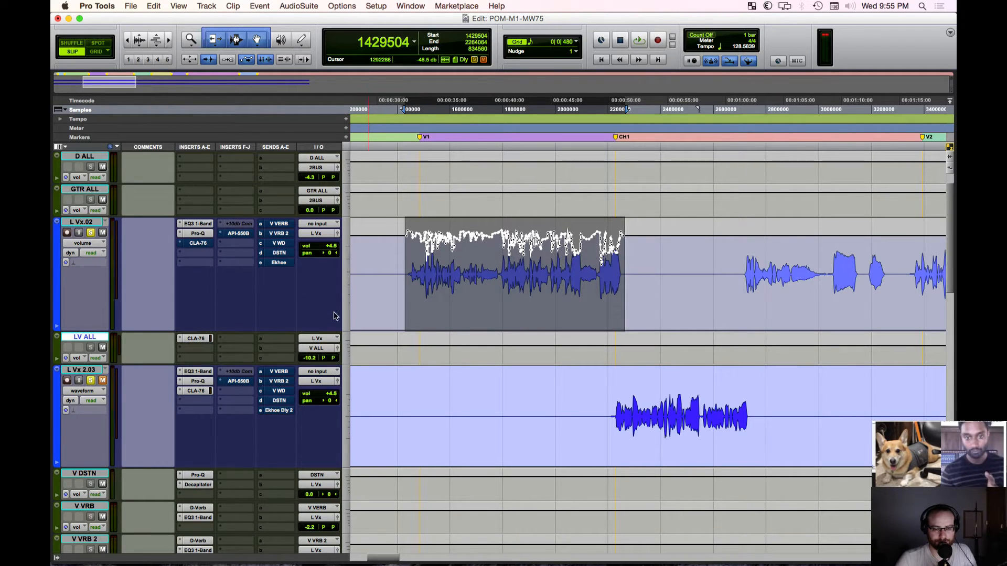
{"action": "left_click", "coordinate": [414, 280]}
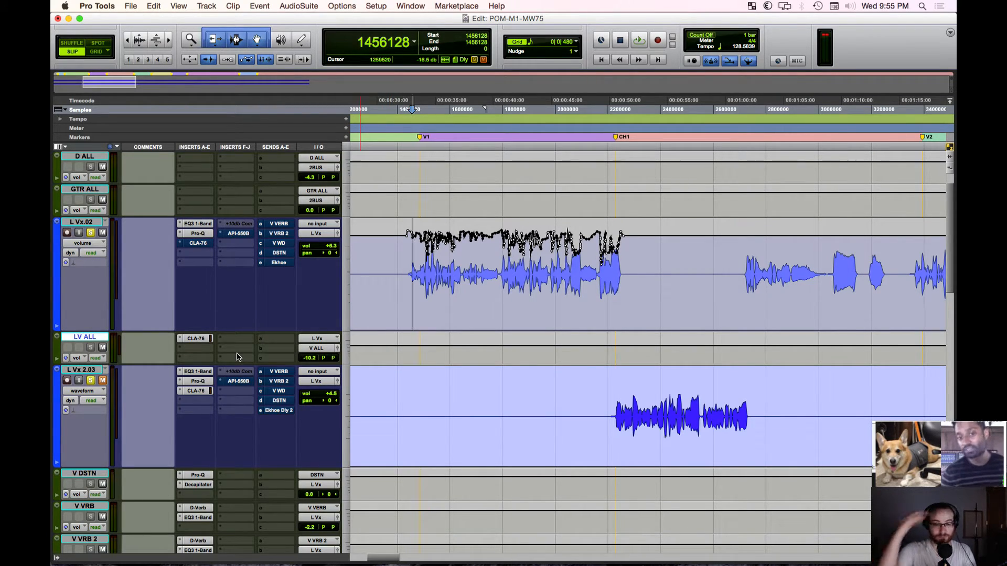
Step: Play the first verse from sample 1437696 with the LV ALL CLA-76 window open to watch its gain reduction
{"action": "left_click", "coordinate": [200, 338]}
{"action": "left_click_drag", "start_coordinate": [715, 290], "coordinate": [808, 339]}
{"action": "scroll", "coordinate": [734, 294], "scroll_direction": "down", "scroll_amount": 3}
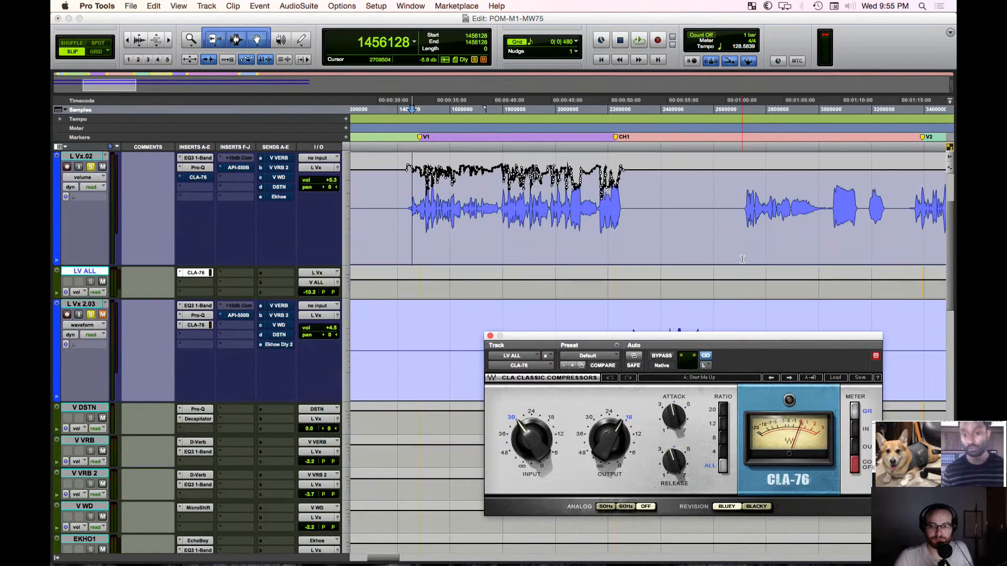
{"action": "left_click_drag", "start_coordinate": [732, 339], "coordinate": [631, 279]}
{"action": "left_click", "coordinate": [407, 210]}
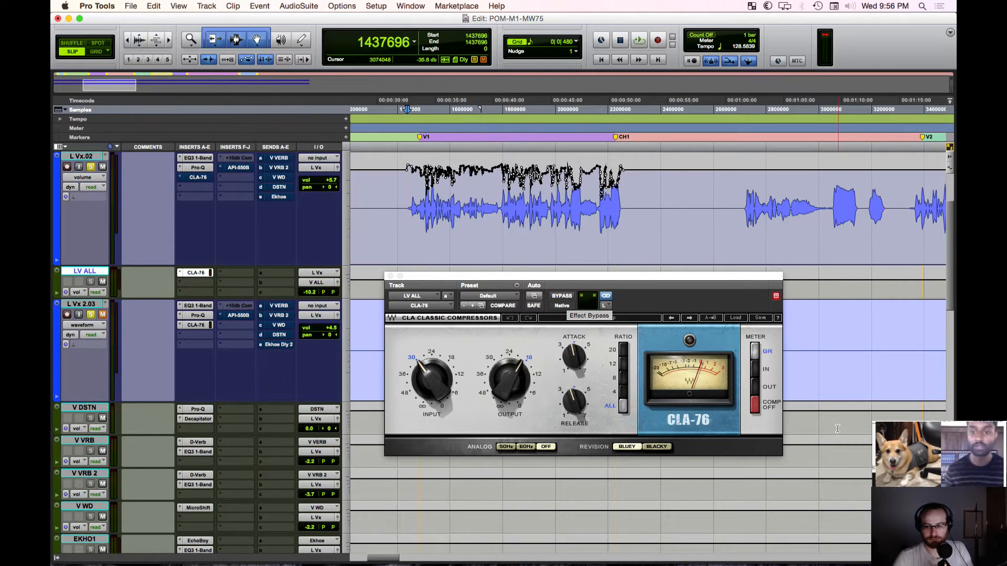
{"action": "key", "text": "space"}
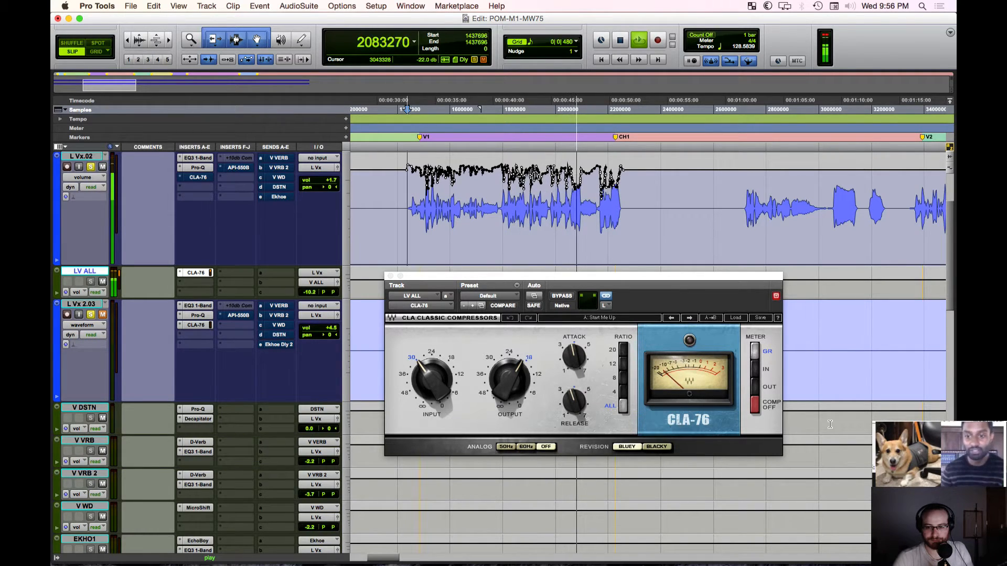
{"action": "key", "text": "space"}
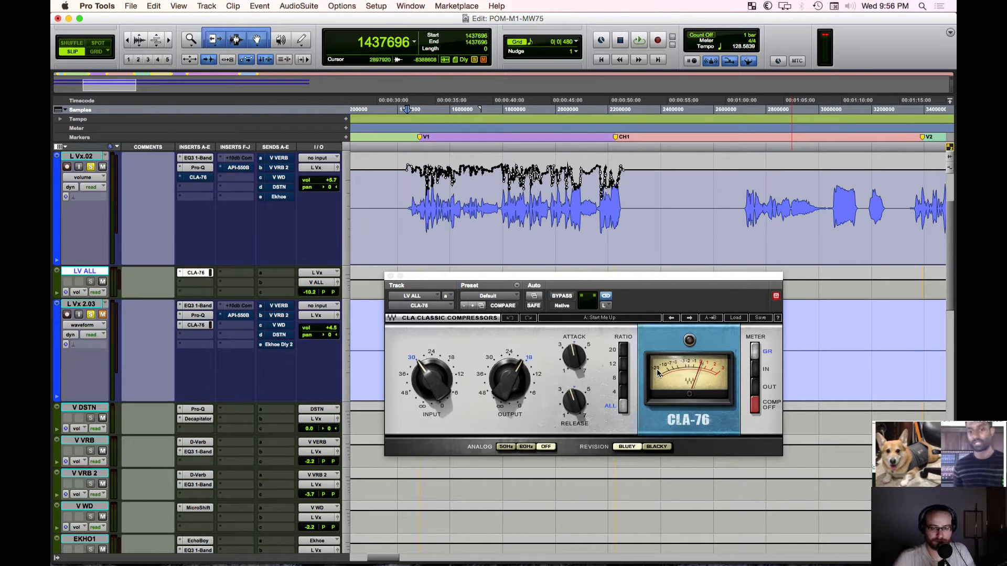
Step: Bypass the CLA-76 on LV ALL and close its window
{"action": "left_click_drag", "start_coordinate": [717, 278], "coordinate": [781, 376]}
{"action": "scroll", "coordinate": [476, 311], "scroll_direction": "down", "scroll_amount": 5}
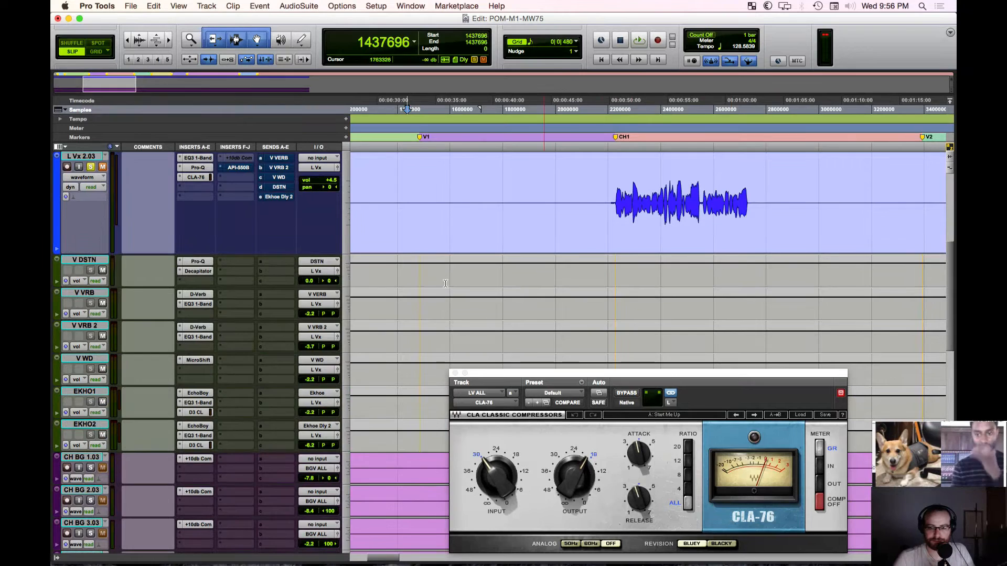
{"action": "left_click", "coordinate": [626, 392]}
{"action": "scroll", "coordinate": [750, 325], "scroll_direction": "up", "scroll_amount": 5}
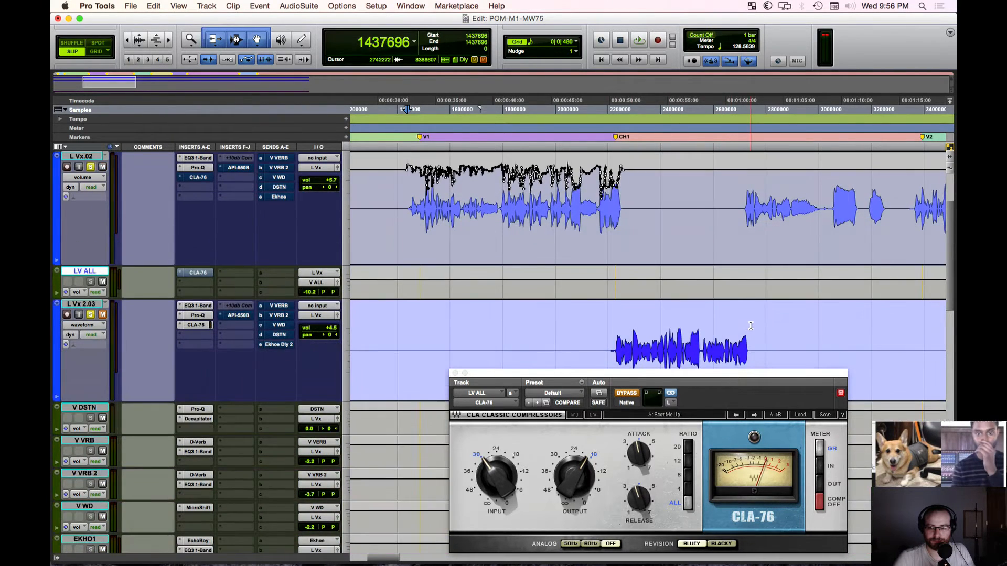
{"action": "left_click", "coordinate": [455, 373]}
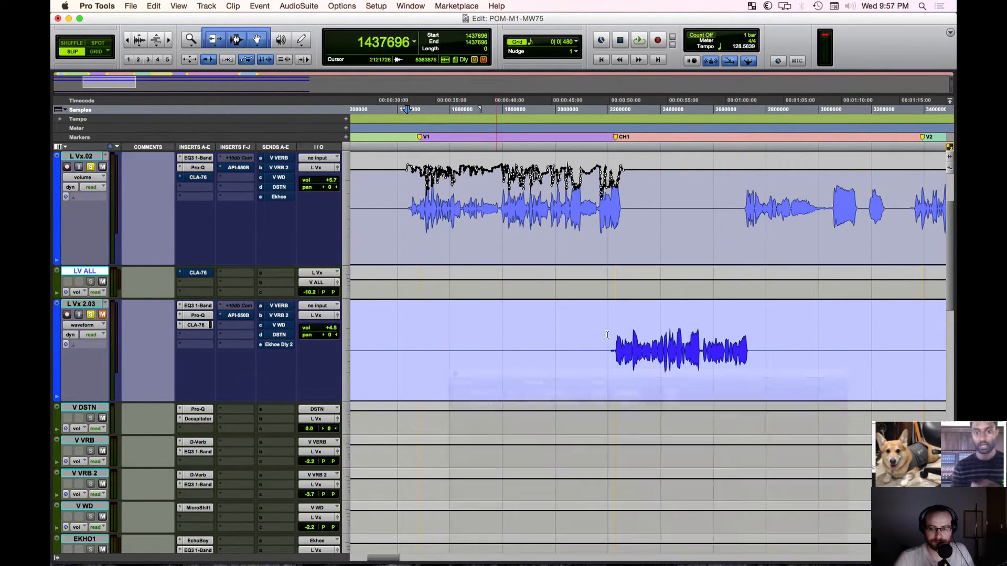
Step: Unmute L Vx 2.03 and play its chorus vocal from sample 2234368 with the track's CLA-76 open
{"action": "left_click", "coordinate": [617, 336]}
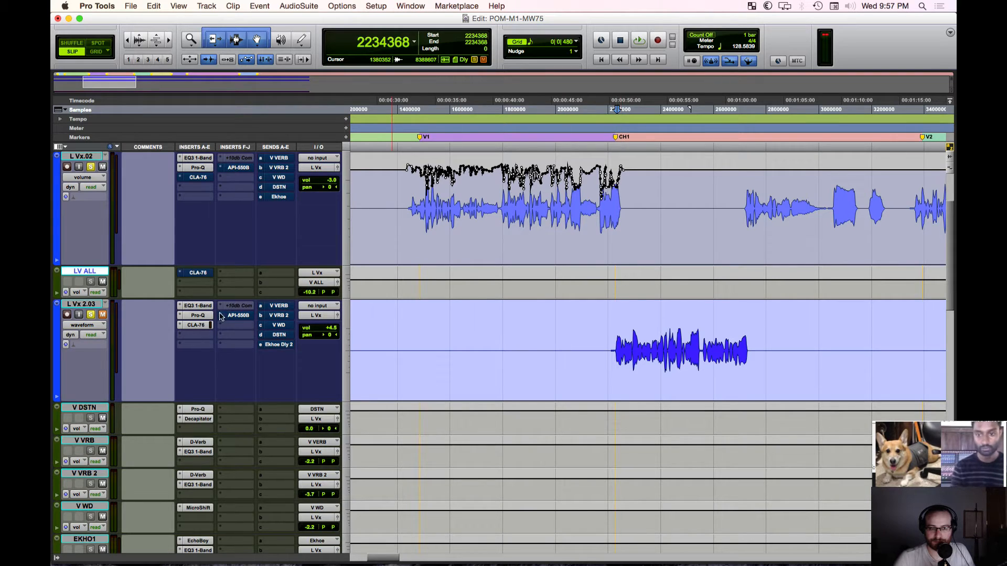
{"action": "left_click", "coordinate": [195, 325]}
{"action": "left_click_drag", "start_coordinate": [646, 372], "coordinate": [352, 348]}
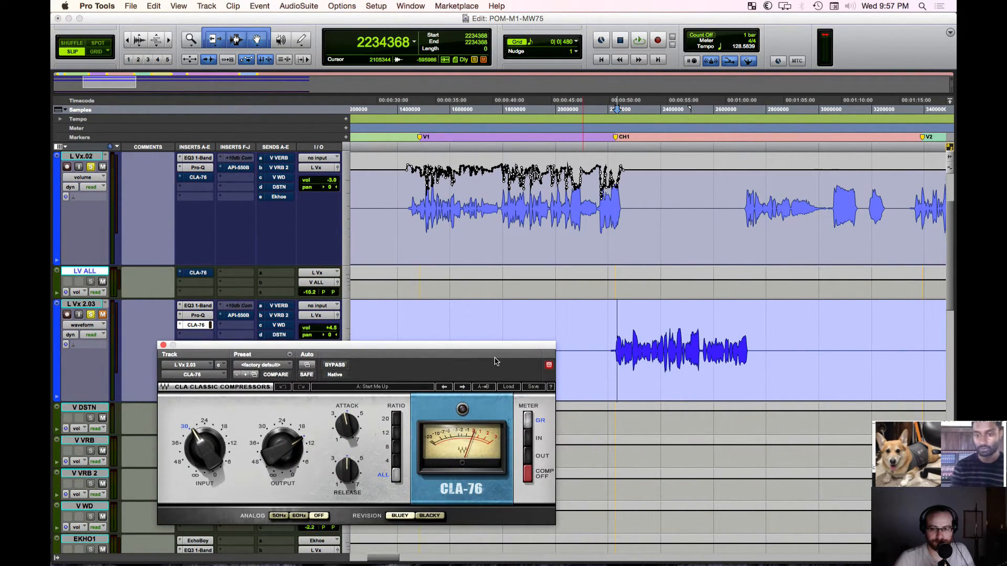
{"action": "key", "text": "space"}
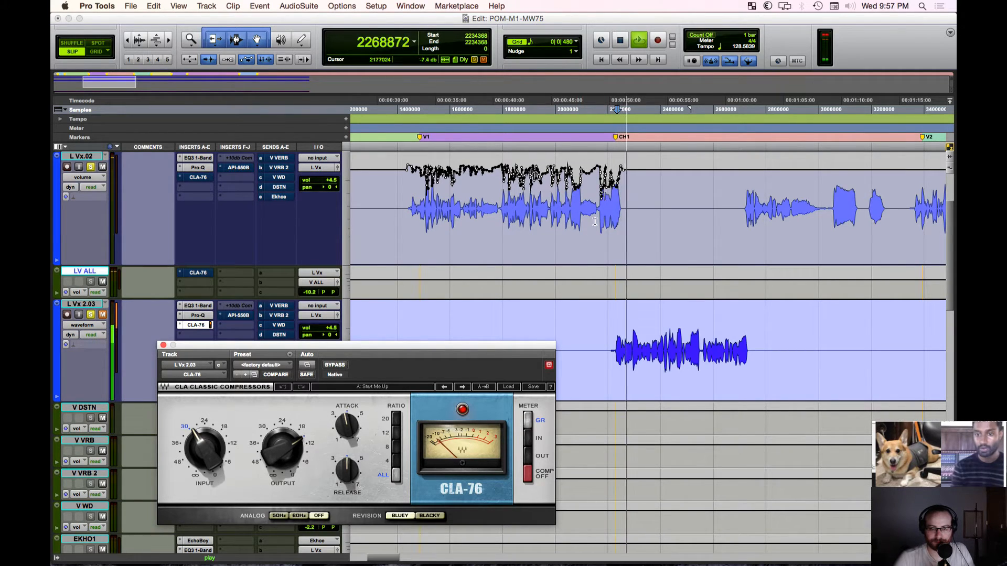
{"action": "key", "text": "space"}
{"action": "left_click", "coordinate": [103, 314]}
{"action": "key", "text": "space"}
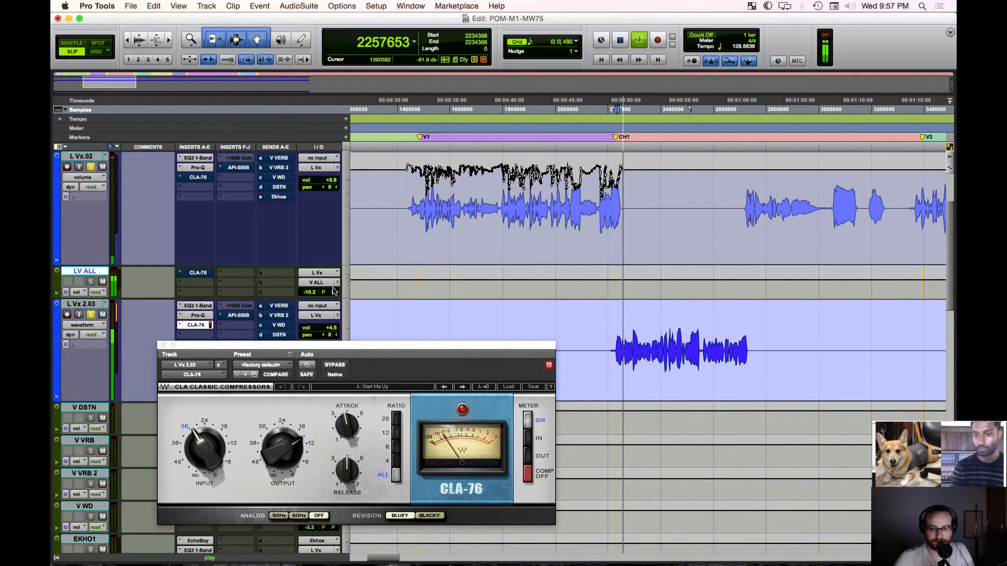
{"action": "left_click_drag", "start_coordinate": [442, 350], "coordinate": [511, 347]}
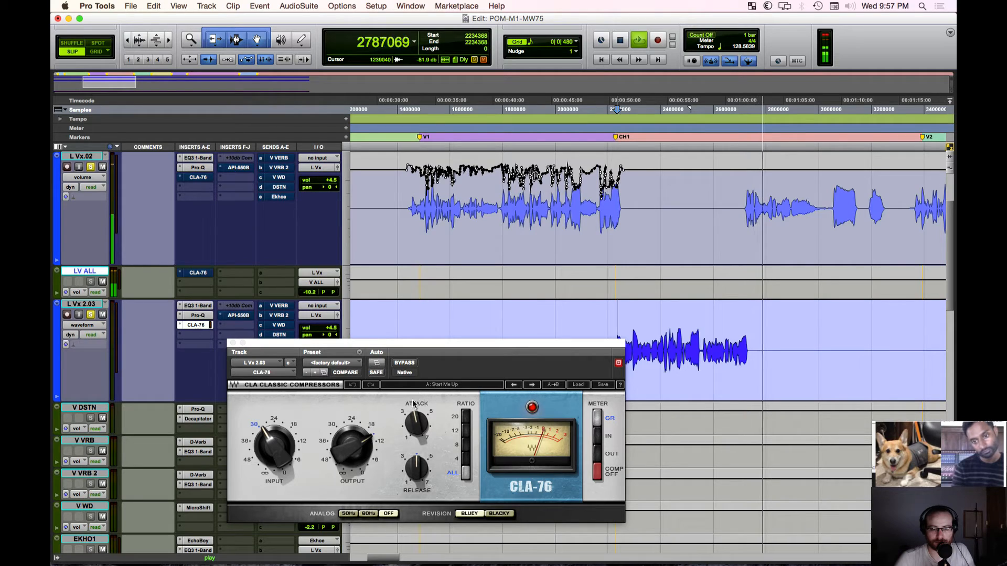
{"action": "key", "text": "space"}
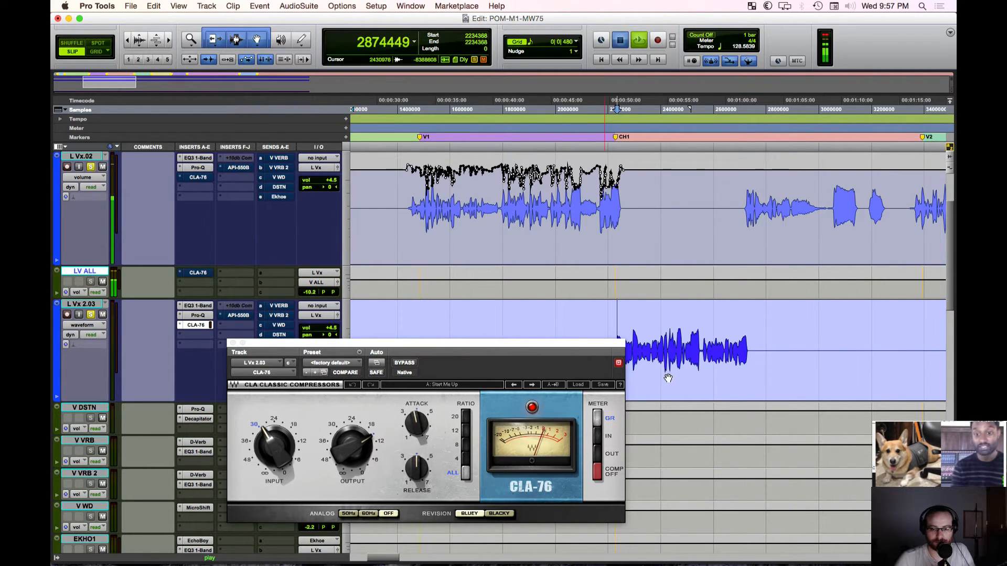
Step: Inspect the output setting of the CLA-76 on L Vx 2.03
{"action": "left_click_drag", "start_coordinate": [610, 346], "coordinate": [593, 349]}
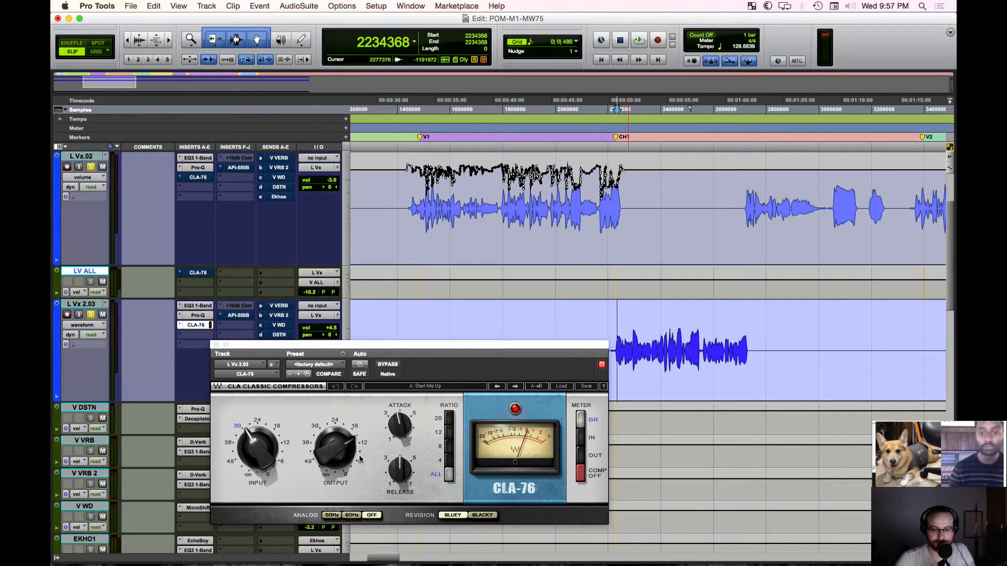
{"action": "mouse_move", "coordinate": [328, 452]}
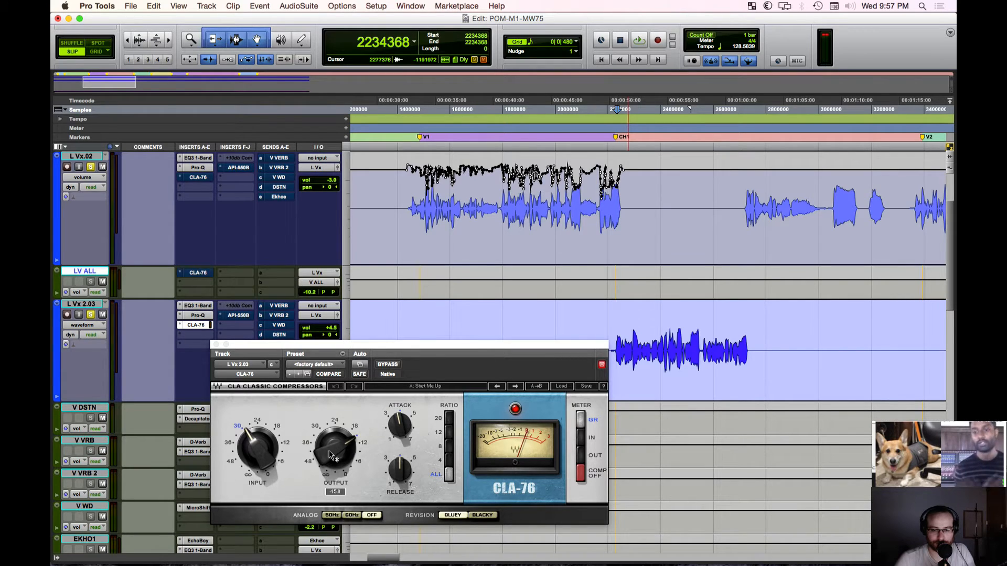
{"action": "left_click_drag", "start_coordinate": [331, 455], "coordinate": [332, 457]}
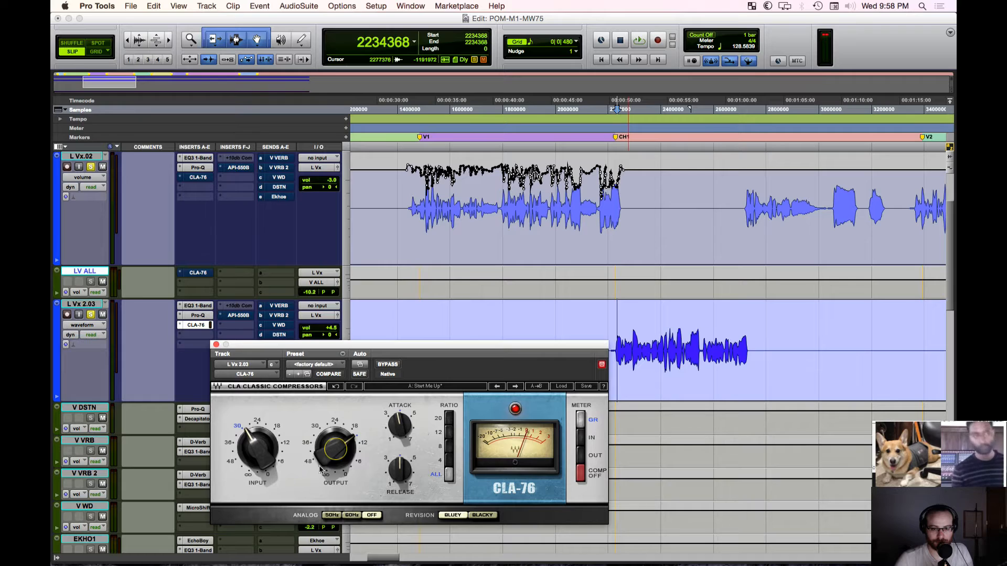
{"action": "mouse_move", "coordinate": [335, 462]}
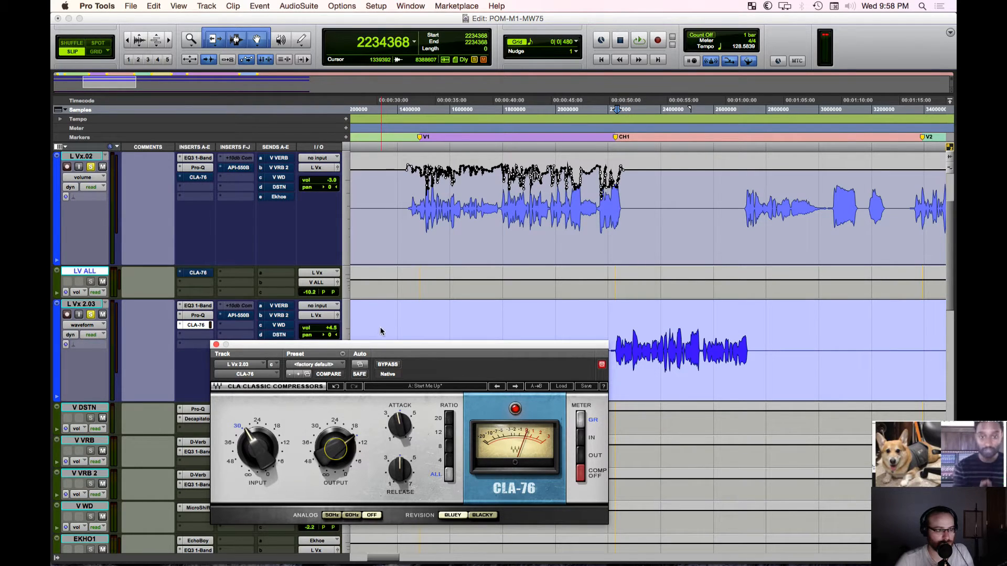
Step: Resize the selected tracks to one uniform medium height and close the CLA-76 window
{"action": "left_click", "coordinate": [97, 267]}
{"action": "left_click_drag", "start_coordinate": [97, 267], "coordinate": [106, 214]}
{"action": "left_click", "coordinate": [216, 345]}
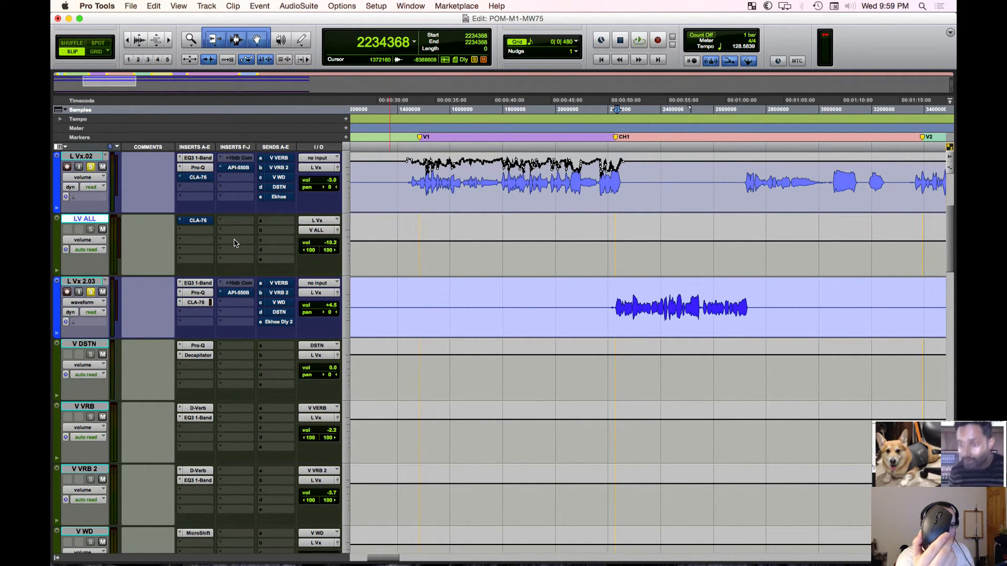
{"action": "scroll", "coordinate": [235, 243], "scroll_direction": "up", "scroll_amount": 3}
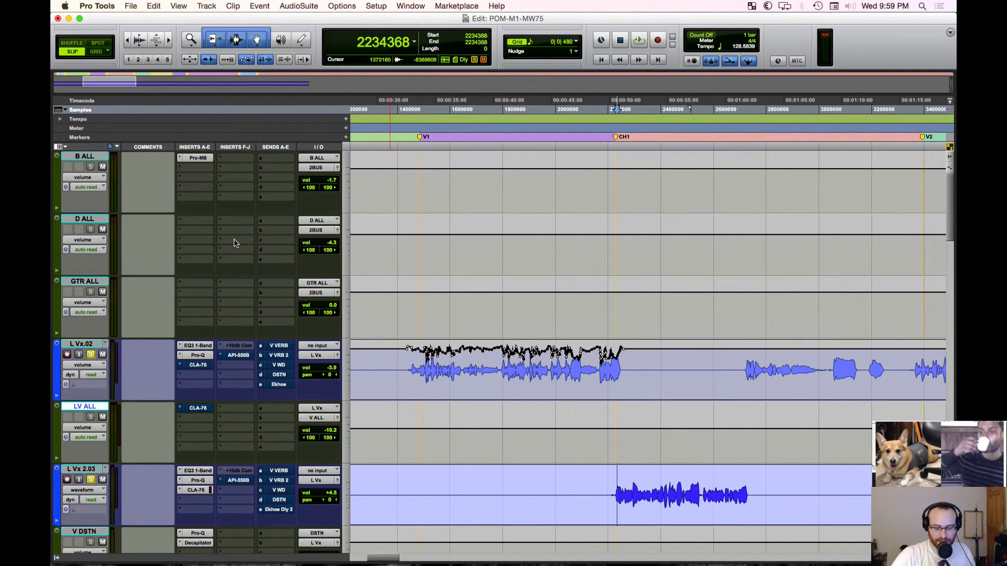
{"action": "scroll", "coordinate": [235, 243], "scroll_direction": "down", "scroll_amount": 3}
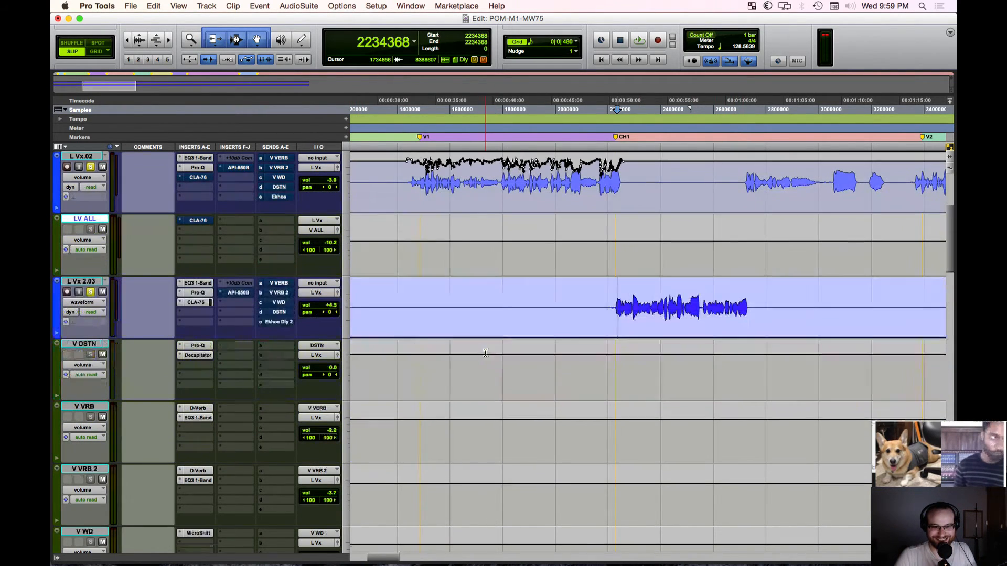
Step: Re-engage the CLA-76 on L Vx.02 and switch the track's automation mode to off
{"action": "left_click", "coordinate": [204, 178], "text": "super"}
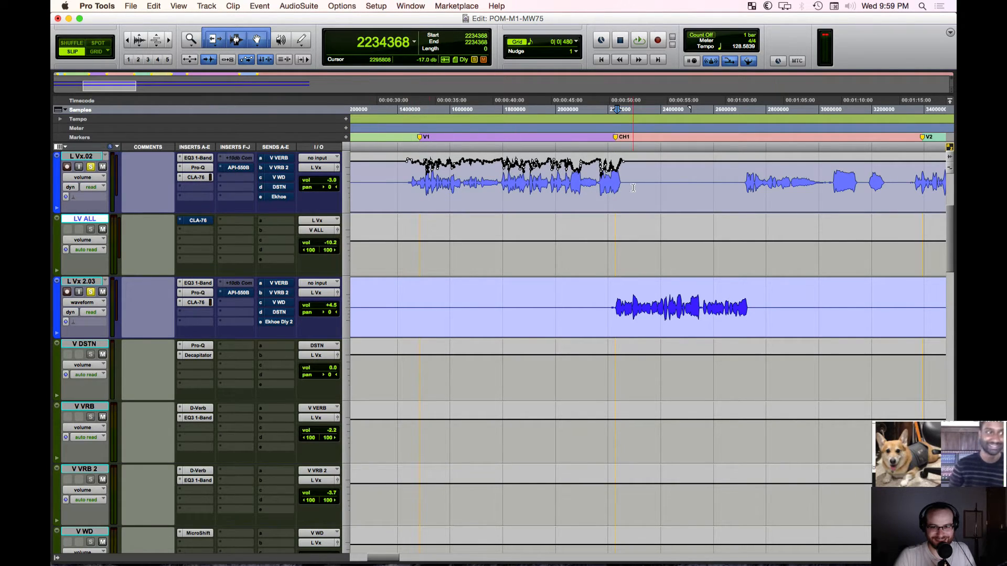
{"action": "left_click", "coordinate": [91, 187]}
{"action": "left_click", "coordinate": [99, 177]}
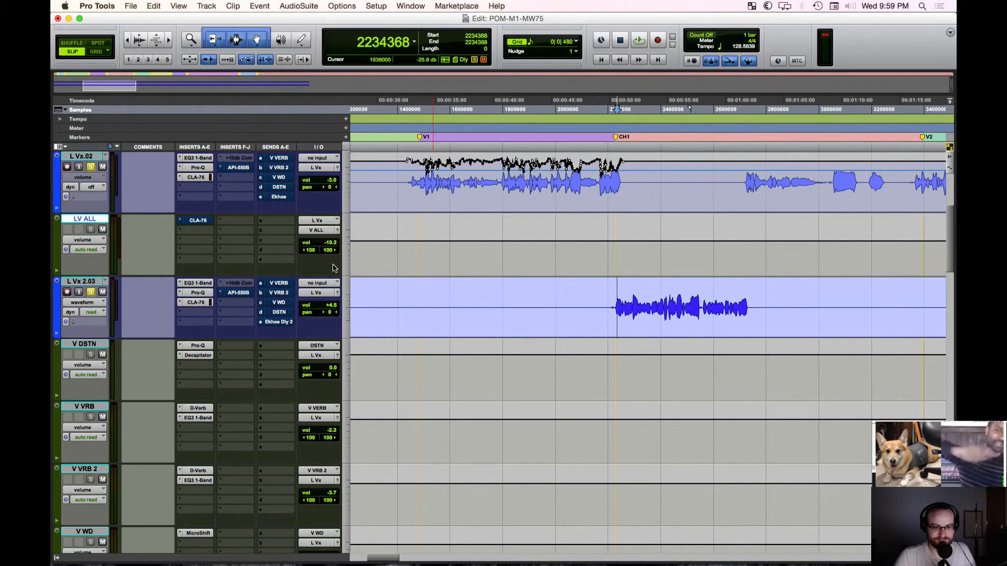
Step: Set the L Vx.02 volume to +4.2 and save the session
{"action": "left_click", "coordinate": [332, 181], "text": "super"}
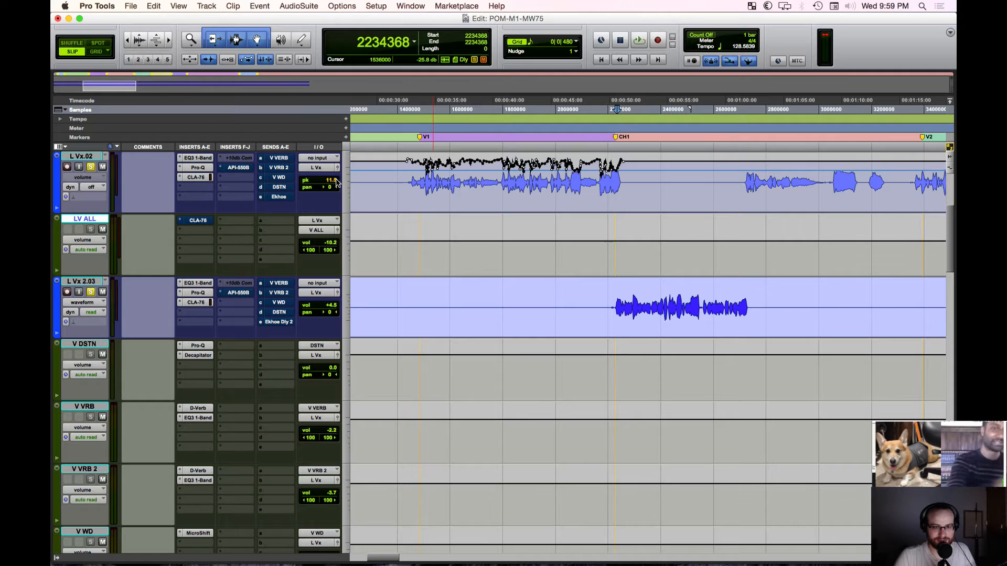
{"action": "left_click_drag", "start_coordinate": [334, 182], "coordinate": [333, 172]}
{"action": "key", "text": "super+s"}
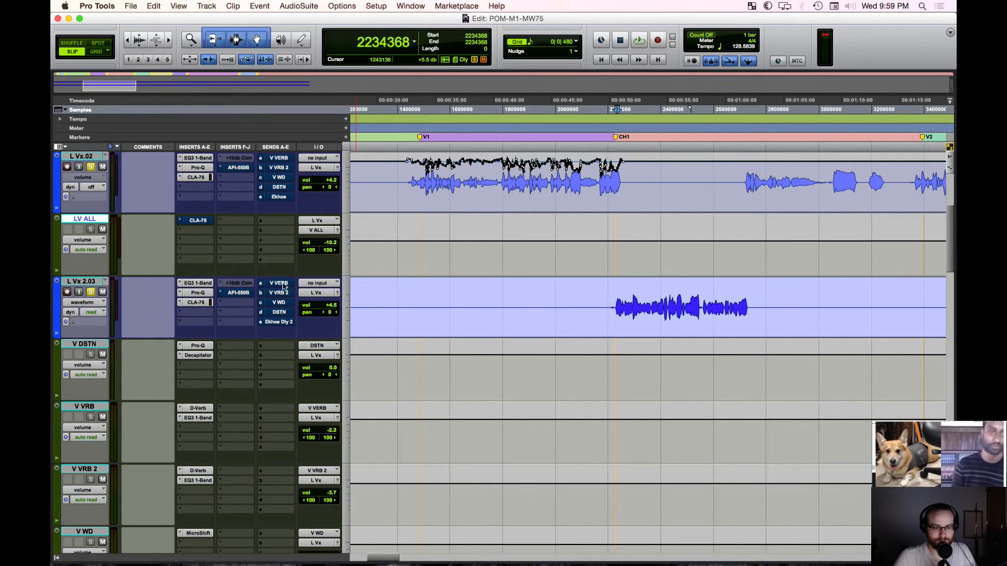
Step: Save the session and unmute the V VERB send on both L Vx.02 and L Vx 2.03
{"action": "left_click", "coordinate": [280, 160], "text": "super"}
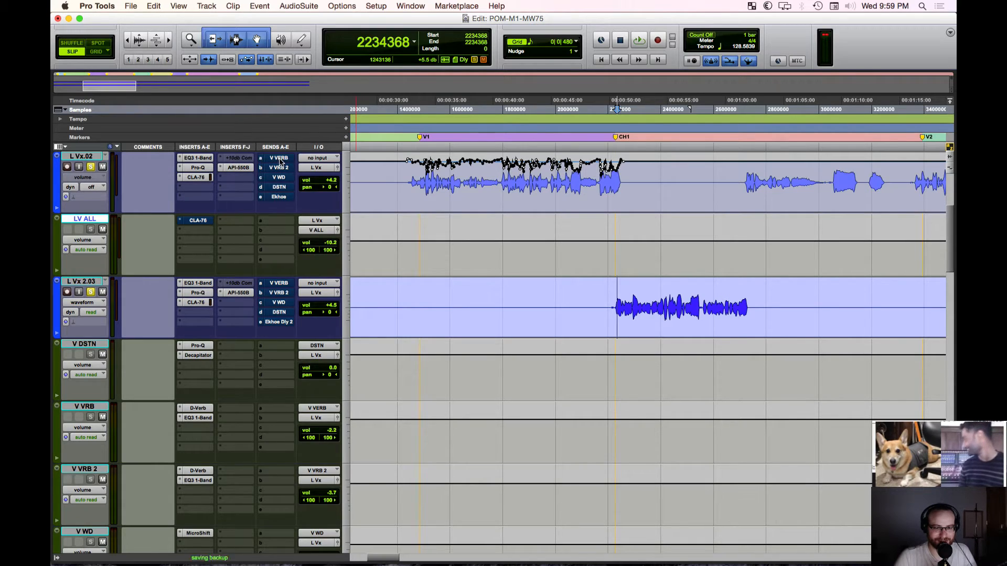
{"action": "key", "text": "super+s"}
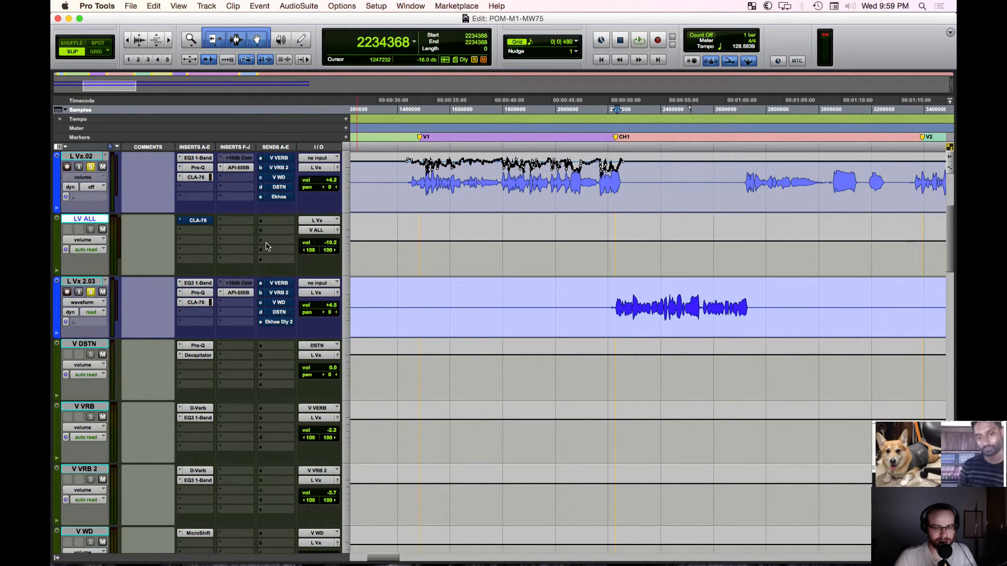
{"action": "left_click", "coordinate": [280, 158], "text": "super"}
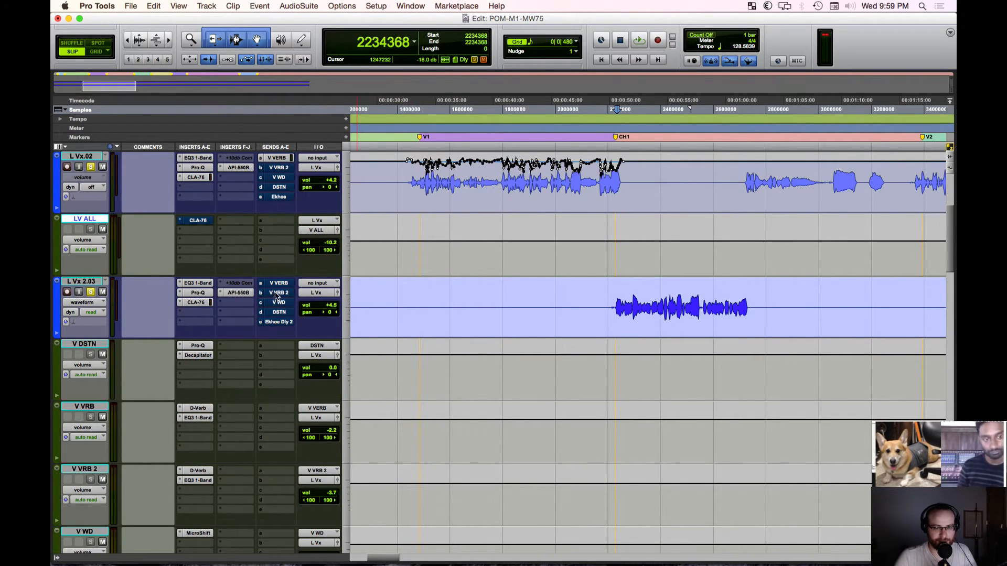
{"action": "left_click", "coordinate": [273, 283], "text": "super"}
Step: Place the edit cursor on L Vx.02 at the start of the first verse vocal, just before the V1 marker
{"action": "key", "text": "r"}
{"action": "scroll", "coordinate": [551, 277], "scroll_direction": "right", "scroll_amount": 3}
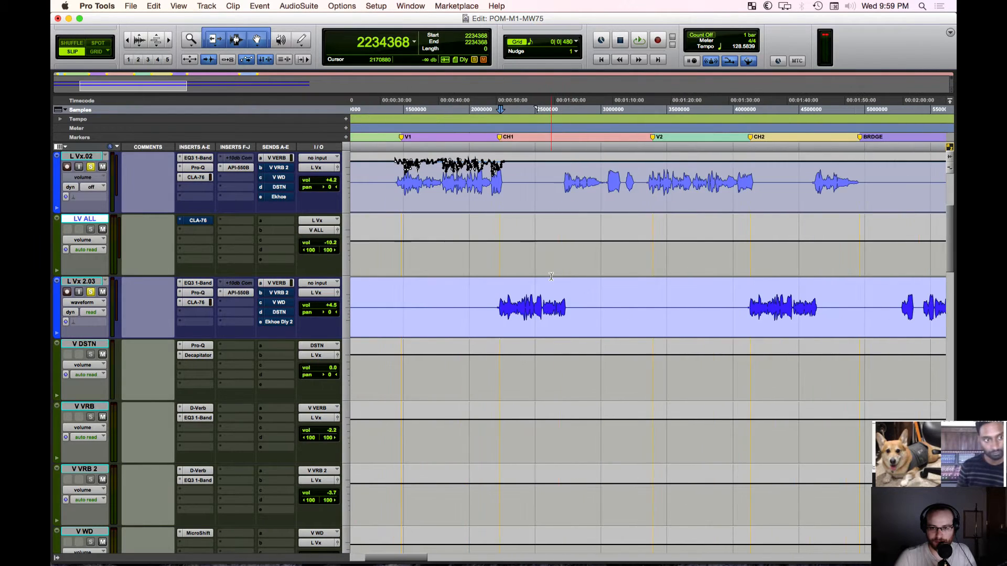
{"action": "left_click", "coordinate": [396, 184]}
Step: Select the vocal effect return tracks from V DSTN down through EKHO2
{"action": "scroll", "coordinate": [157, 372], "scroll_direction": "down", "scroll_amount": 2}
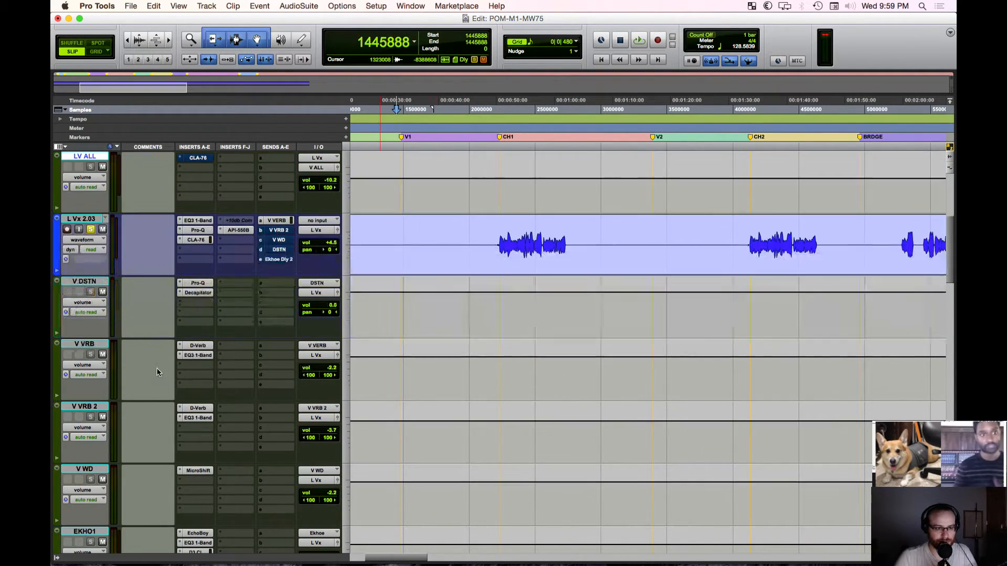
{"action": "scroll", "coordinate": [157, 372], "scroll_direction": "down", "scroll_amount": 4}
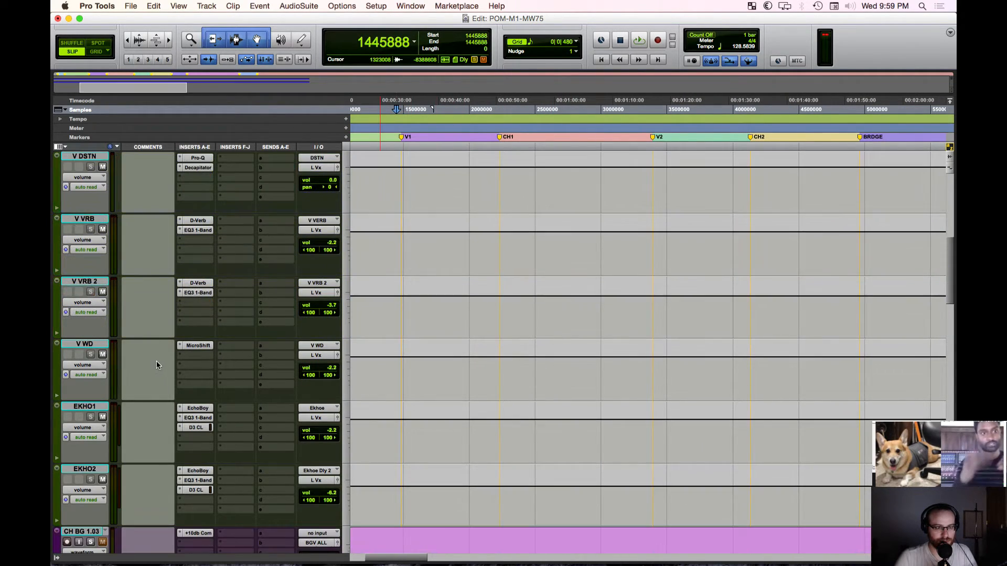
{"action": "left_click", "coordinate": [80, 469], "text": "shift"}
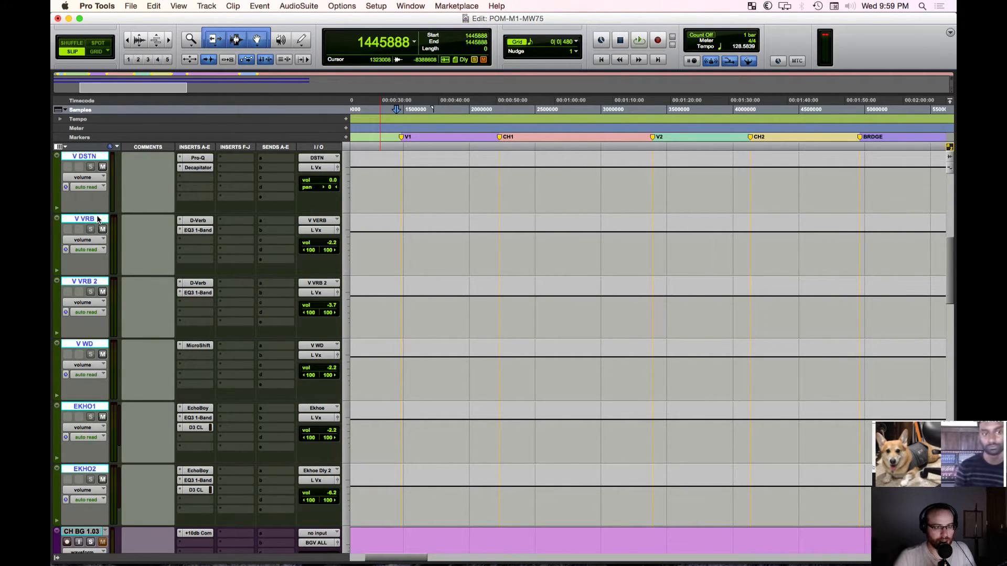
Step: Examine the Pro-Q filter curve on V DSTN and close the plug-in window
{"action": "left_click", "coordinate": [198, 158]}
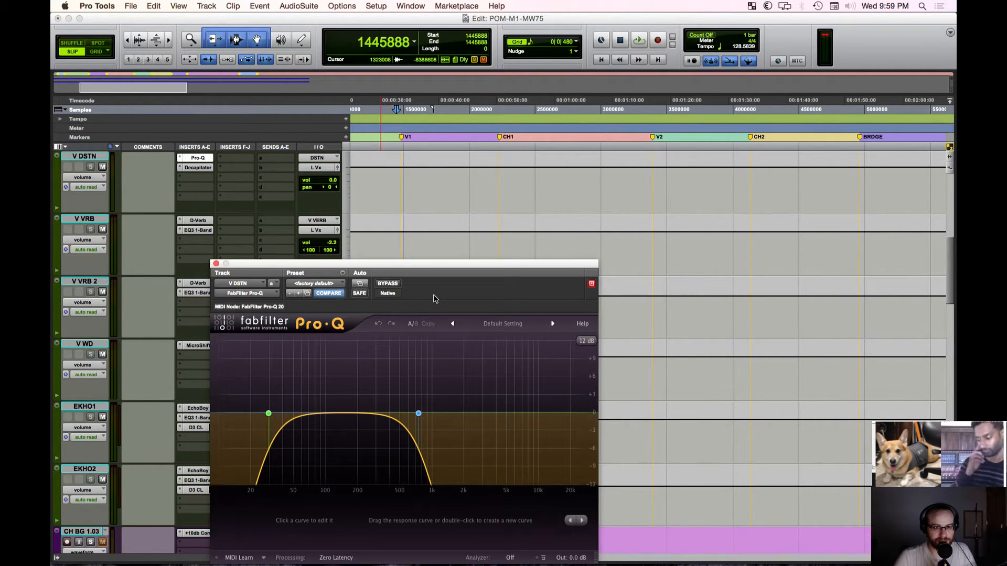
{"action": "left_click_drag", "start_coordinate": [438, 264], "coordinate": [675, 175]}
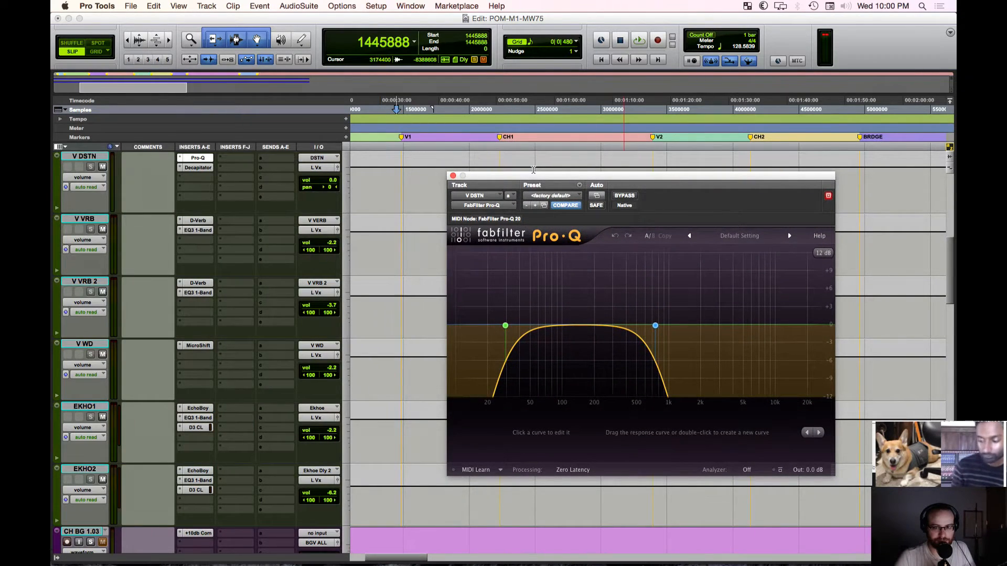
{"action": "left_click", "coordinate": [453, 176]}
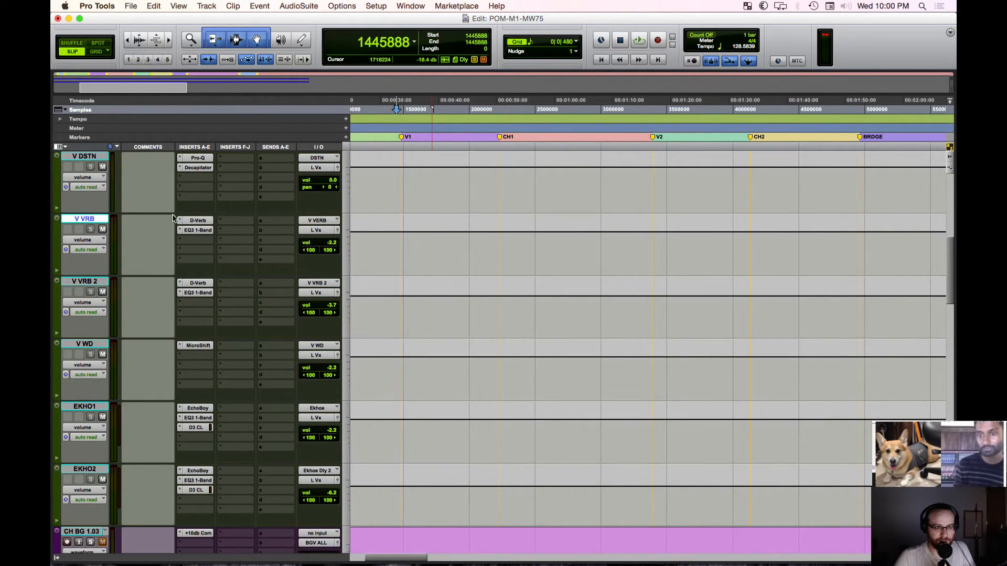
Step: Examine the D-Verb and EQ3 1-Band settings on V VRB and compare the reverb with the D-Verb on V VRB 2
{"action": "left_click", "coordinate": [199, 220]}
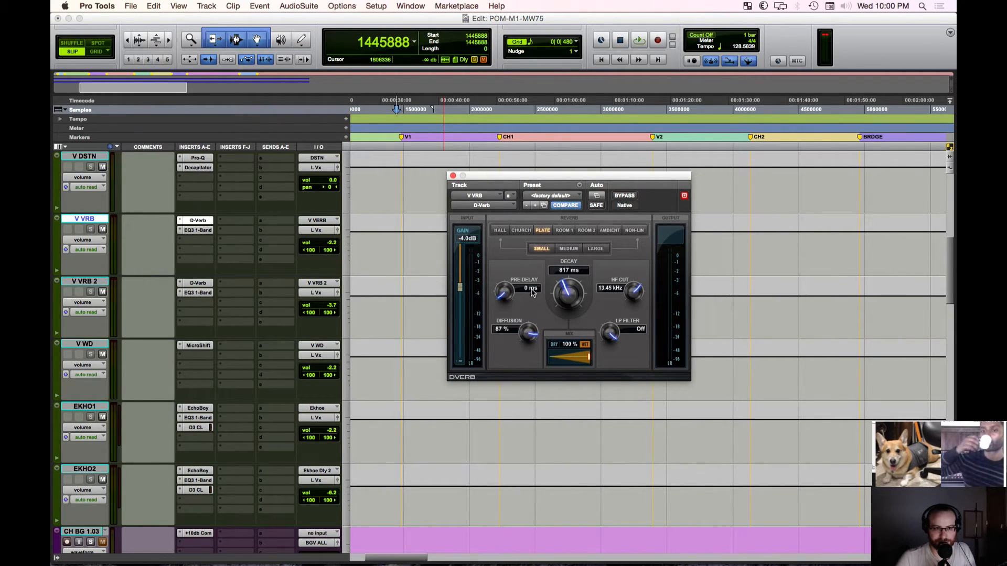
{"action": "left_click", "coordinate": [194, 284]}
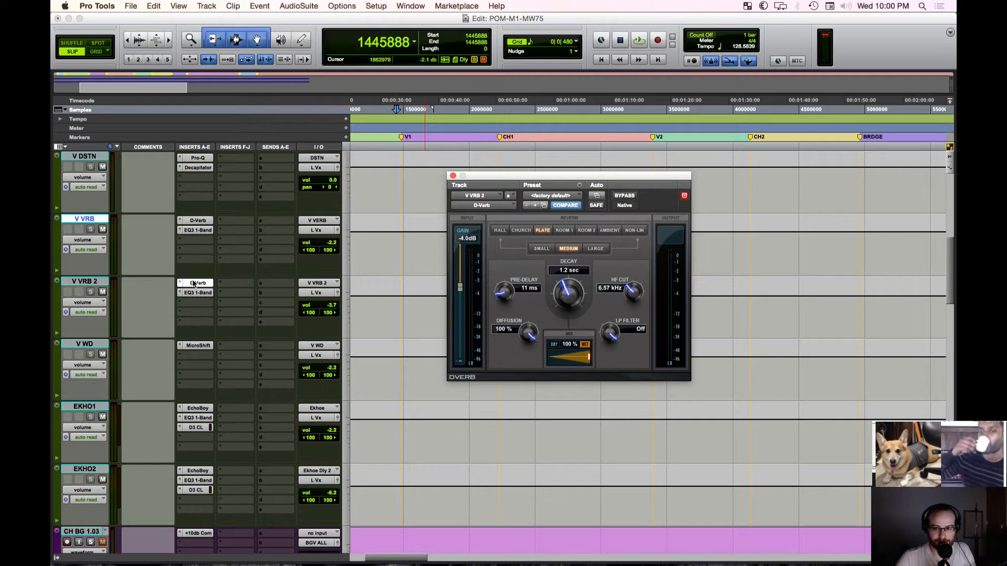
{"action": "left_click", "coordinate": [197, 221]}
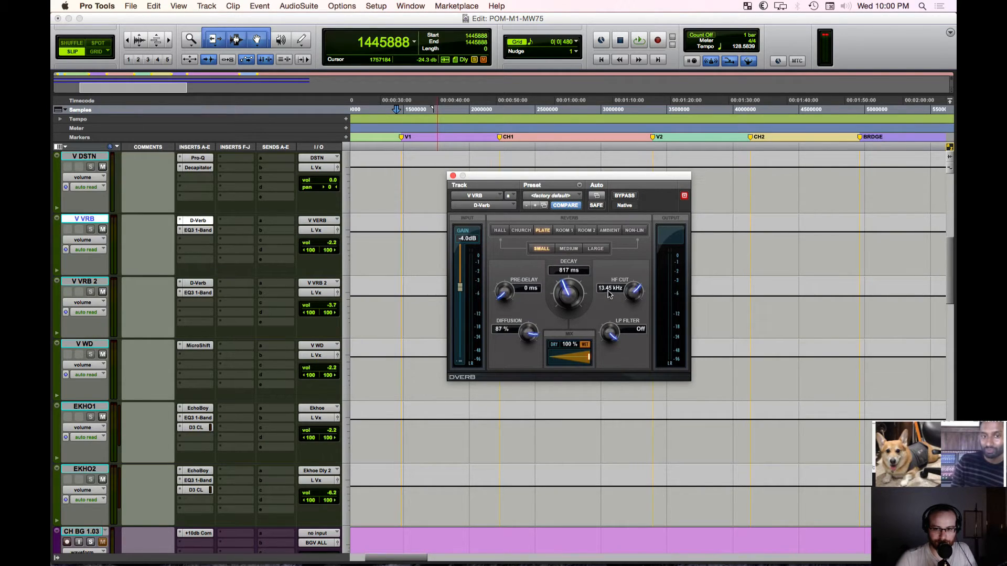
{"action": "left_click", "coordinate": [198, 230]}
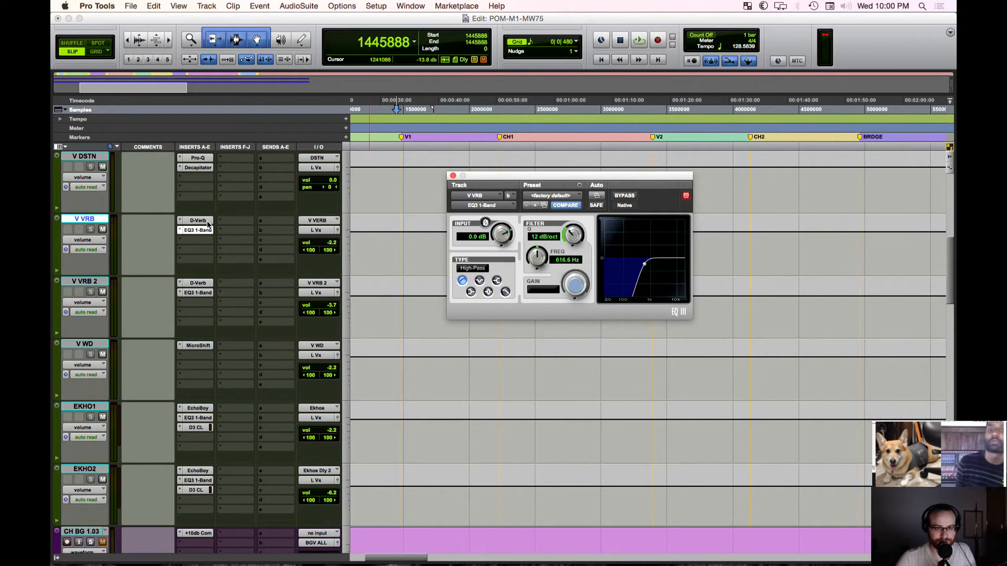
{"action": "left_click", "coordinate": [198, 220]}
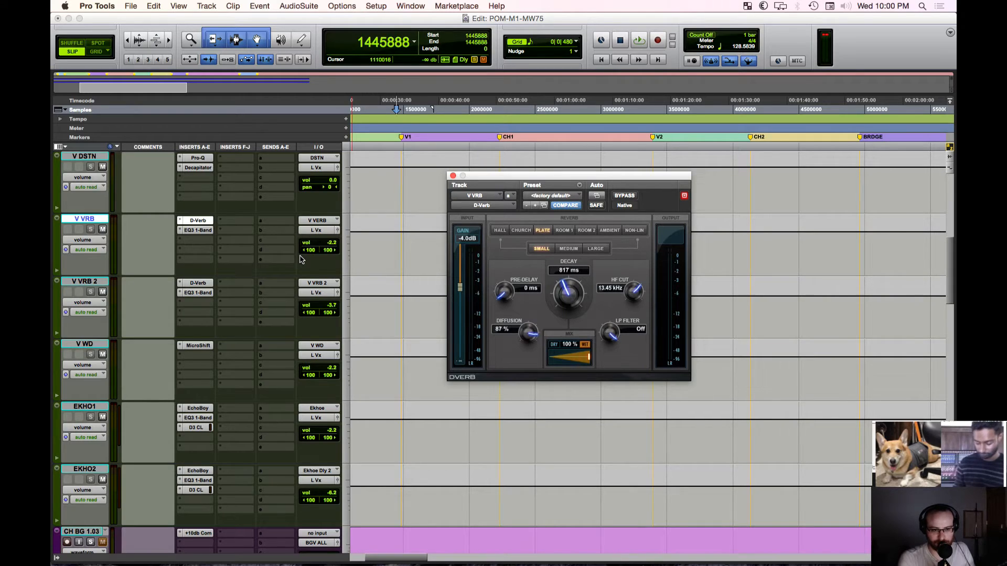
Step: Examine the D-Verb and the EQ3 1-Band high-pass filter on V VRB 2, finishing with the plug-in window closed
{"action": "left_click", "coordinate": [205, 283]}
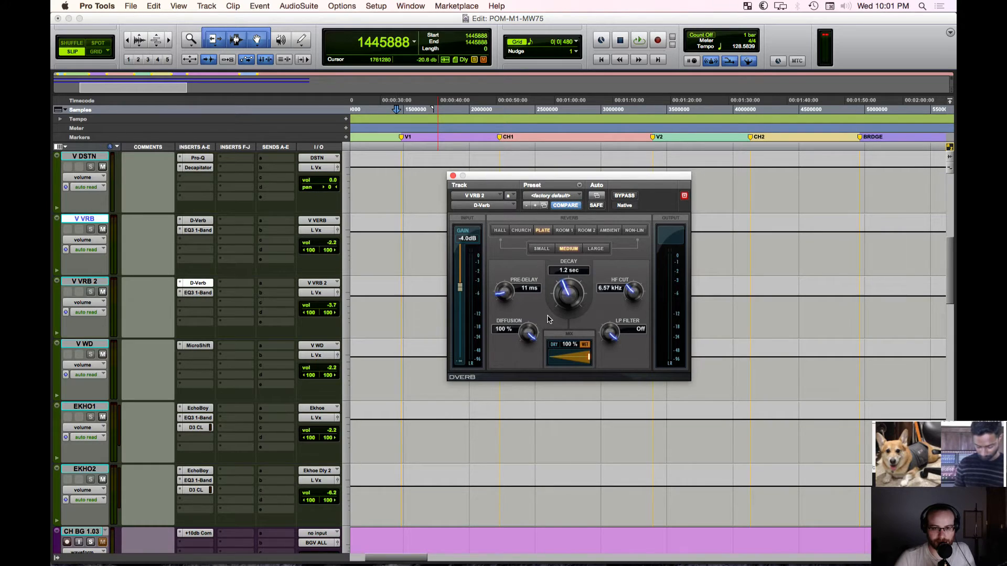
{"action": "left_click", "coordinate": [197, 294]}
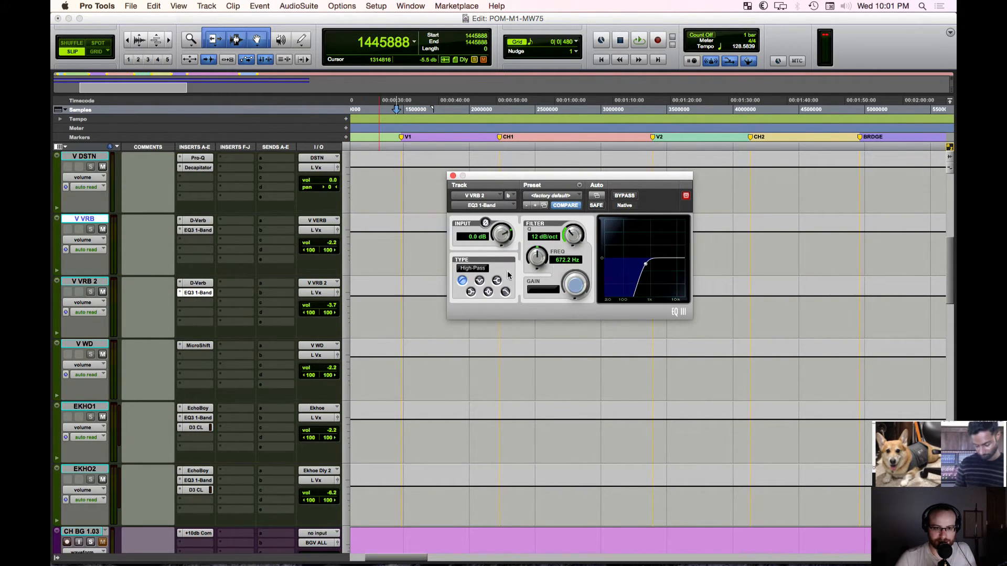
{"action": "left_click", "coordinate": [198, 283]}
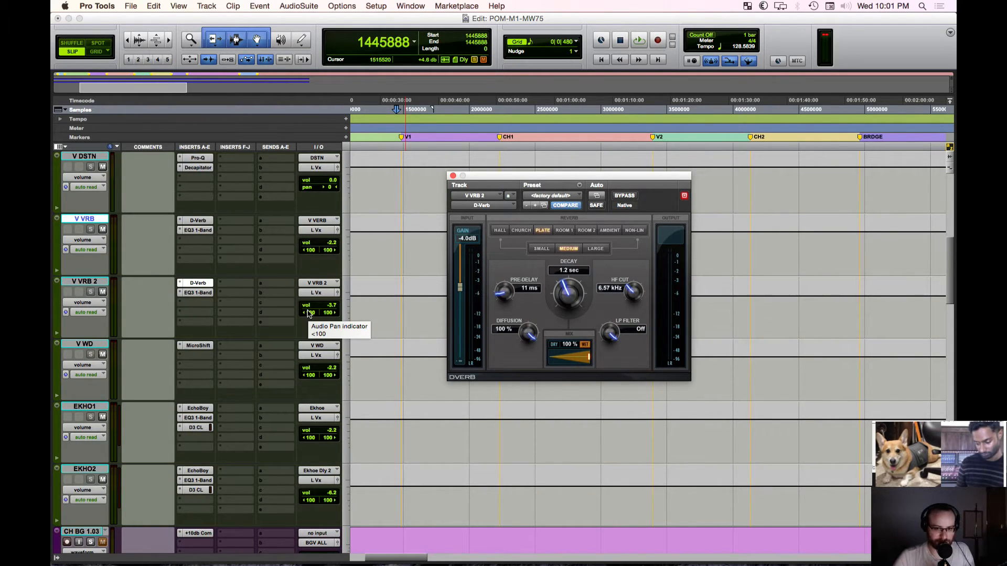
{"action": "left_click", "coordinate": [453, 176]}
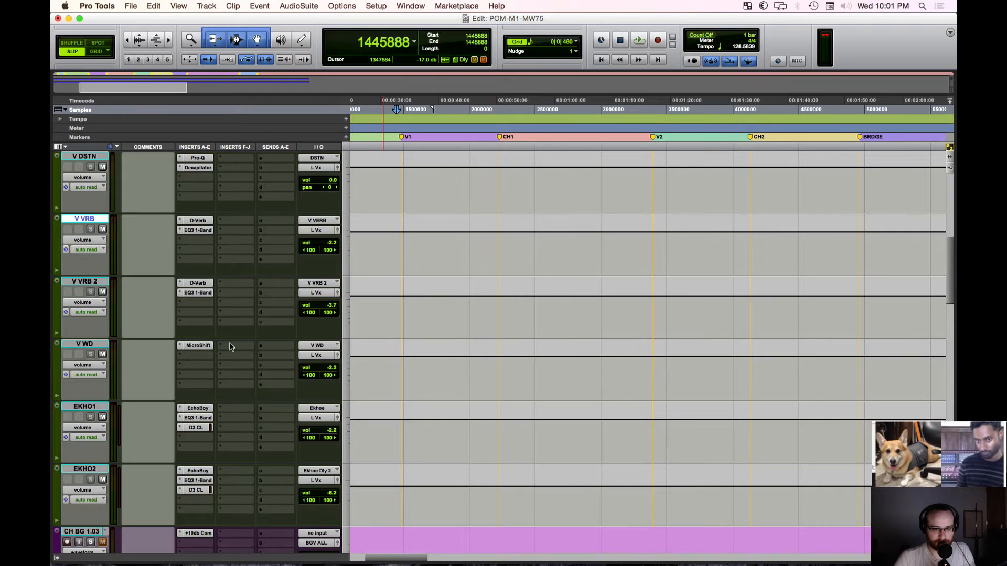
Step: Check the MicroShift on V WD and the EQ3 1-Band on V VRB 2, review the vocal sends, and close the plug-in
{"action": "left_click", "coordinate": [199, 346]}
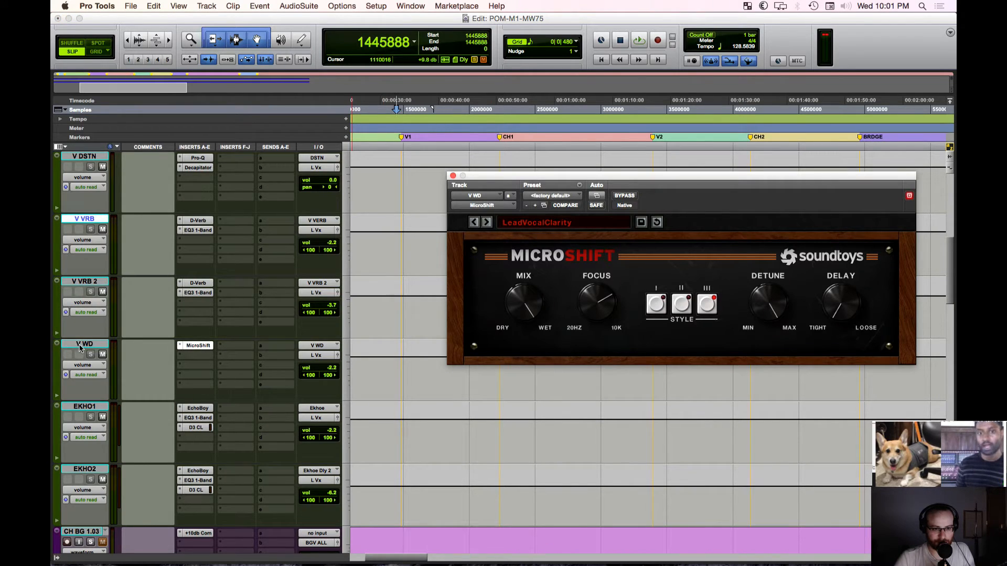
{"action": "left_click", "coordinate": [199, 293]}
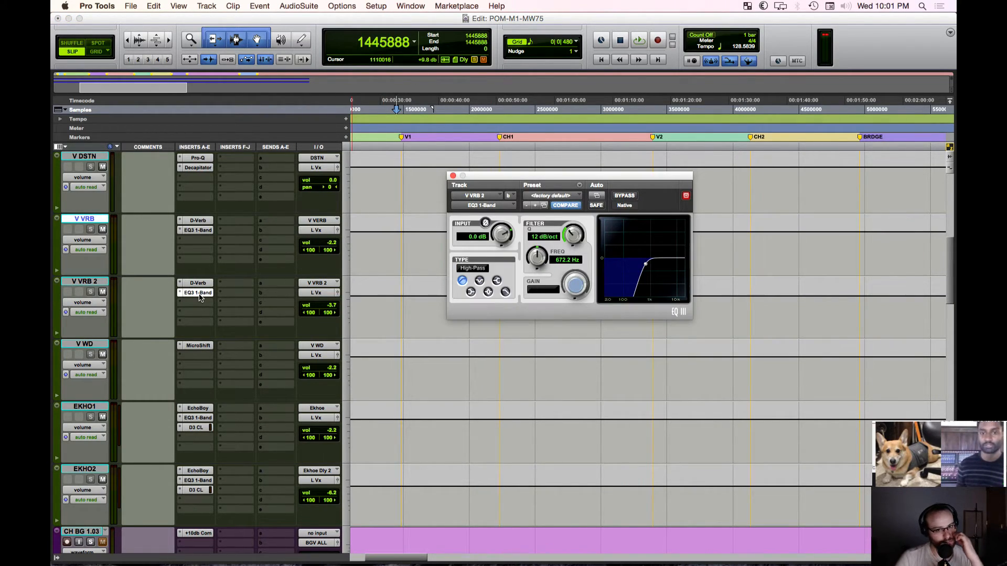
{"action": "left_click_drag", "start_coordinate": [501, 179], "coordinate": [421, 196]}
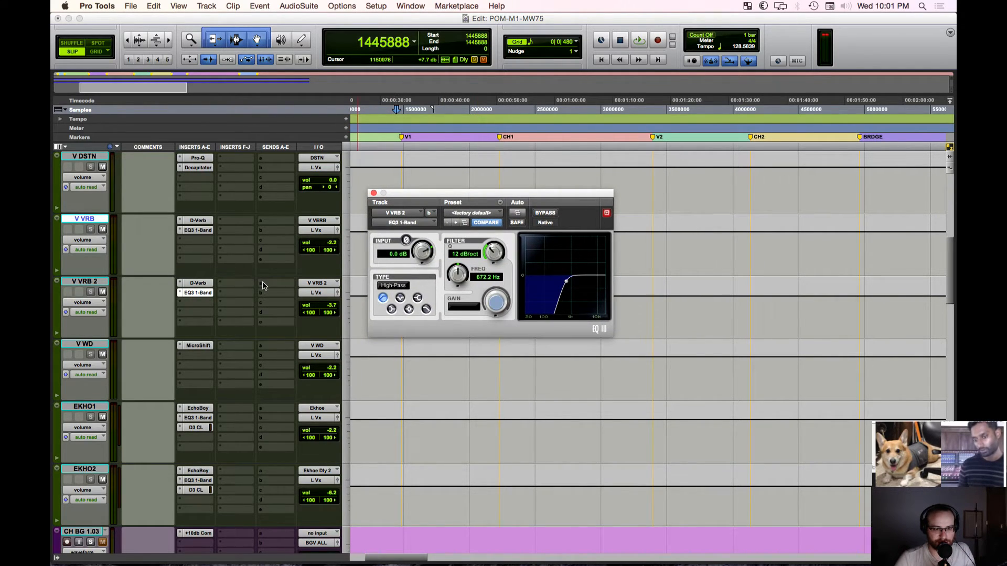
{"action": "scroll", "coordinate": [262, 286], "scroll_direction": "up", "scroll_amount": 5}
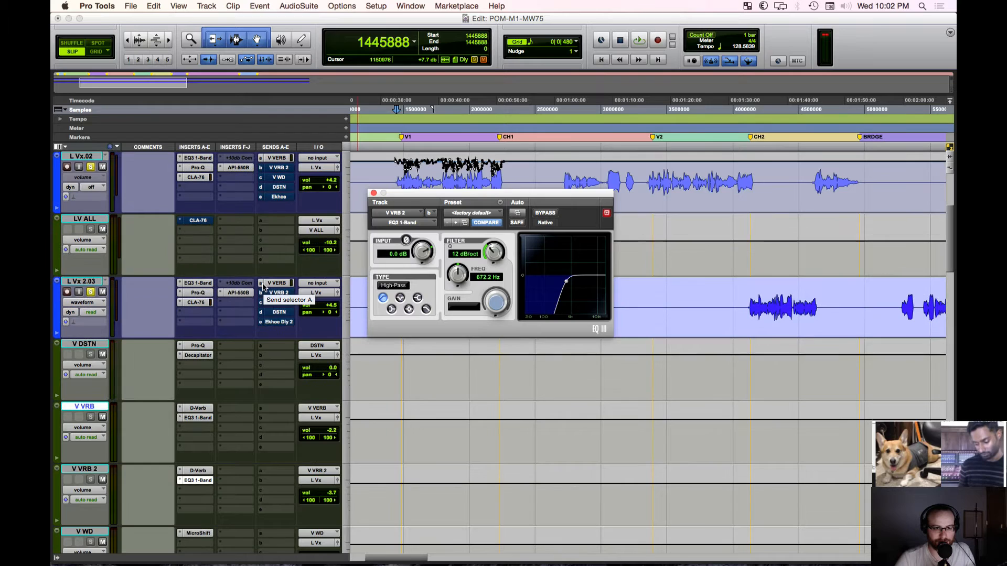
{"action": "scroll", "coordinate": [263, 286], "scroll_direction": "down", "scroll_amount": 2}
{"action": "scroll", "coordinate": [351, 234], "scroll_direction": "up", "scroll_amount": 2}
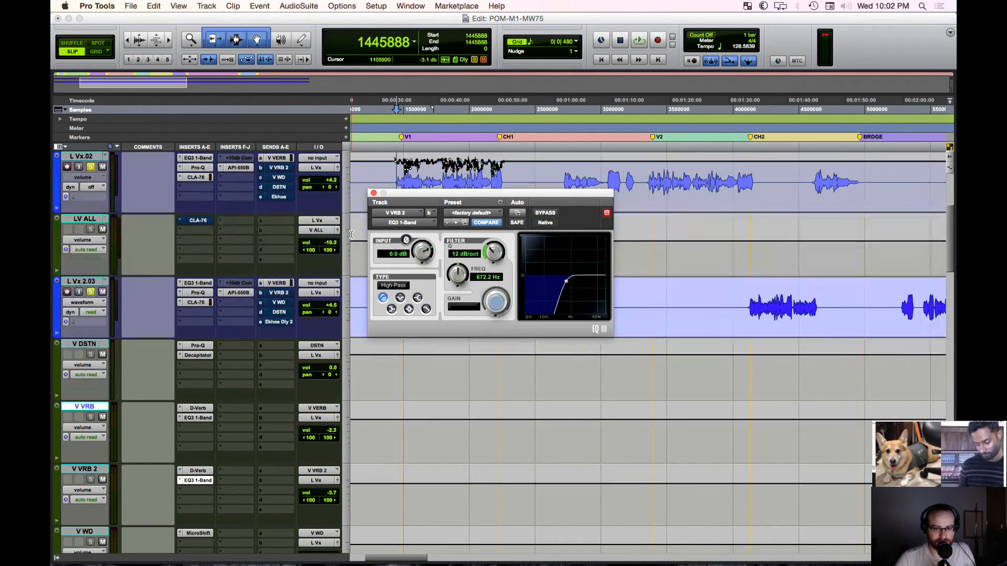
{"action": "left_click", "coordinate": [374, 193]}
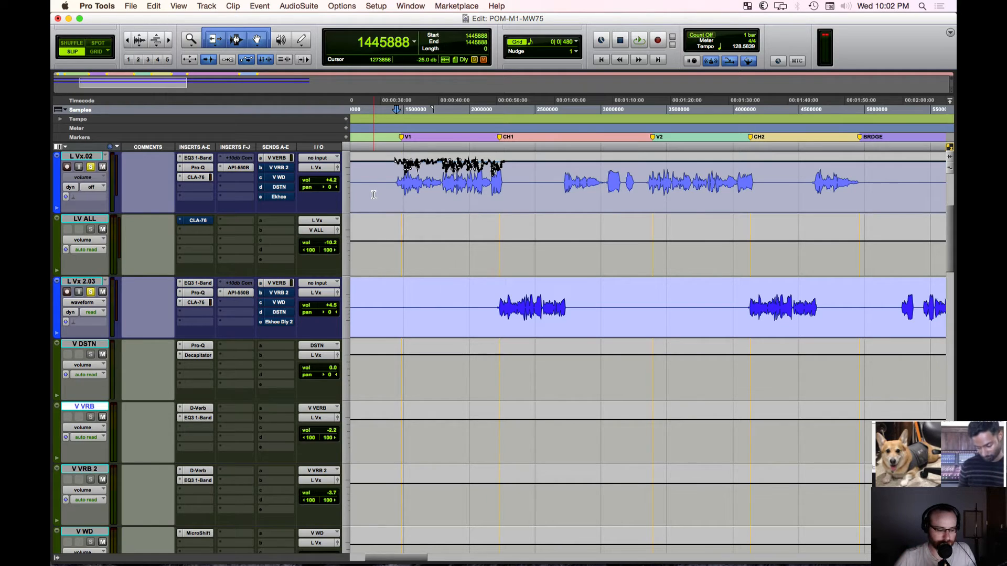
Step: Review the D-Verb on V VRB 2 from the Mix window, close it and return to the Edit window
{"action": "key", "text": "super+equal"}
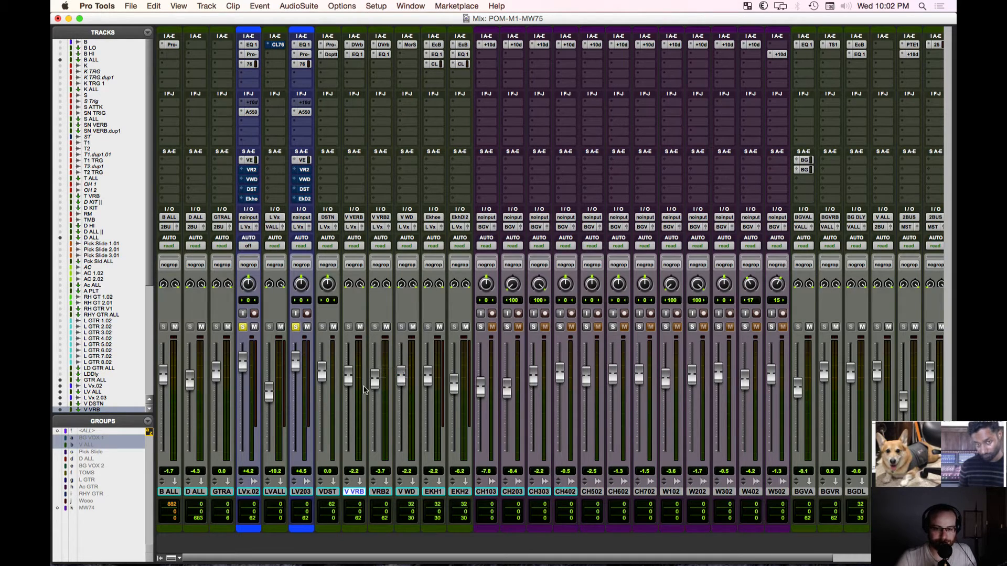
{"action": "left_click", "coordinate": [379, 492]}
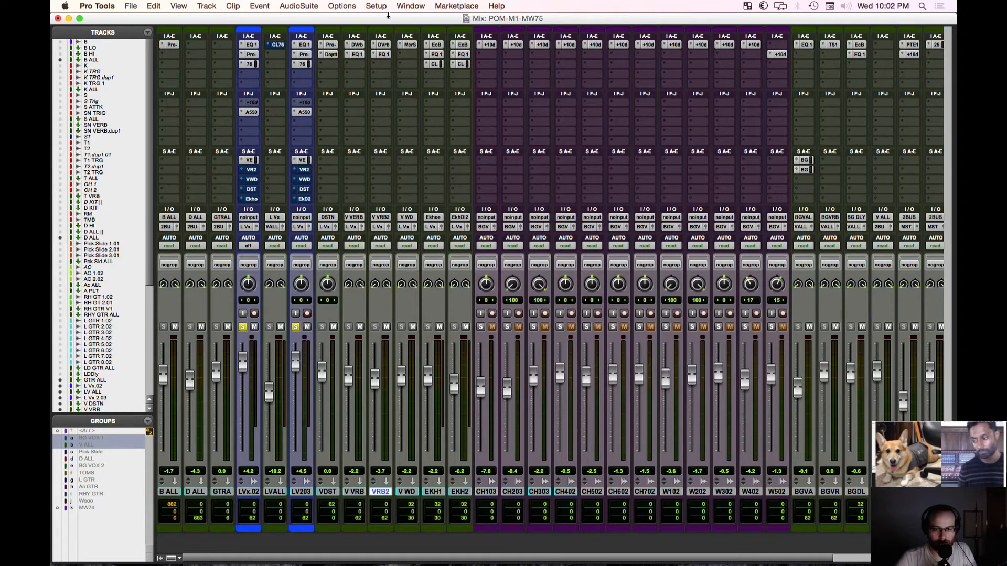
{"action": "left_click", "coordinate": [383, 45]}
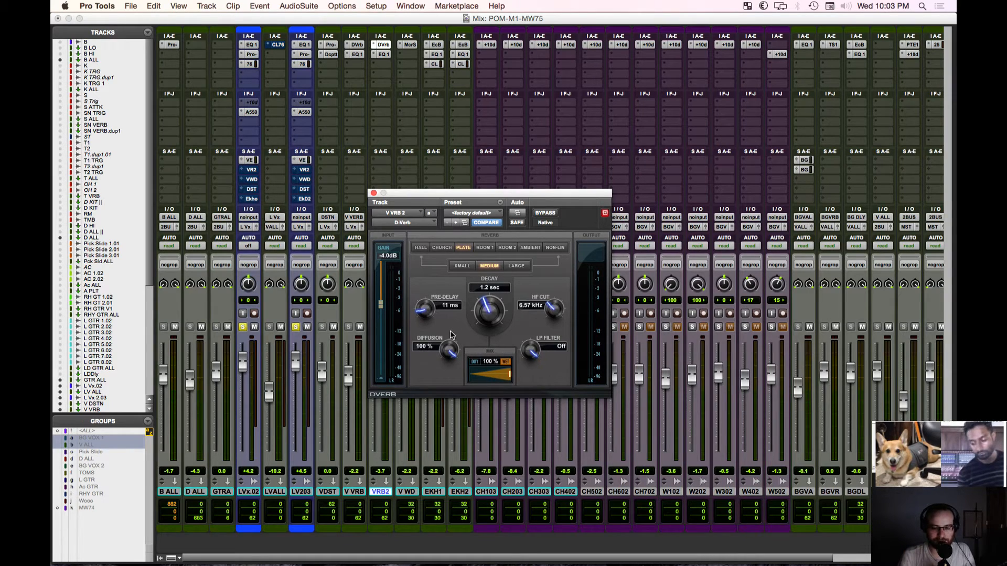
{"action": "left_click", "coordinate": [373, 193]}
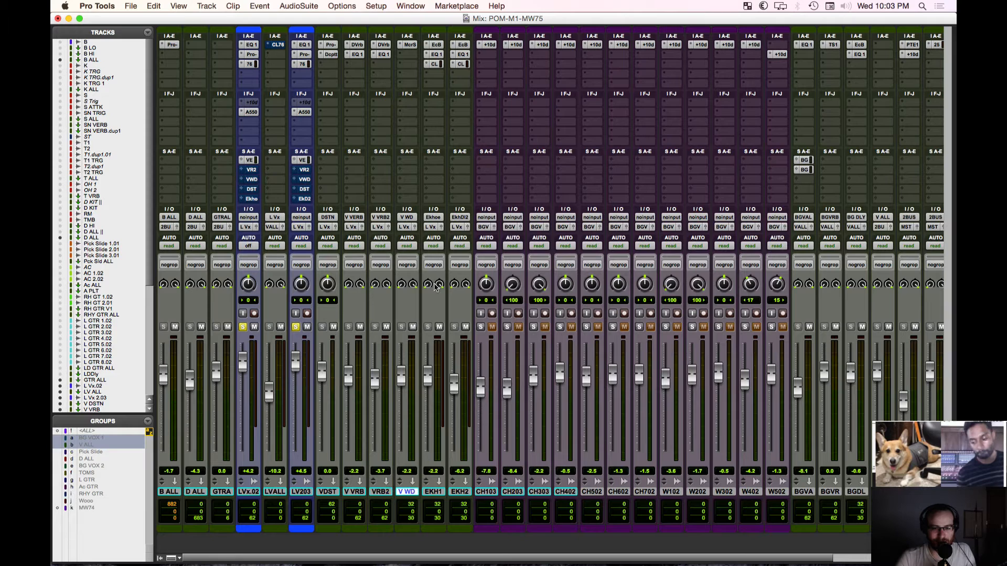
{"action": "key", "text": "super+equal"}
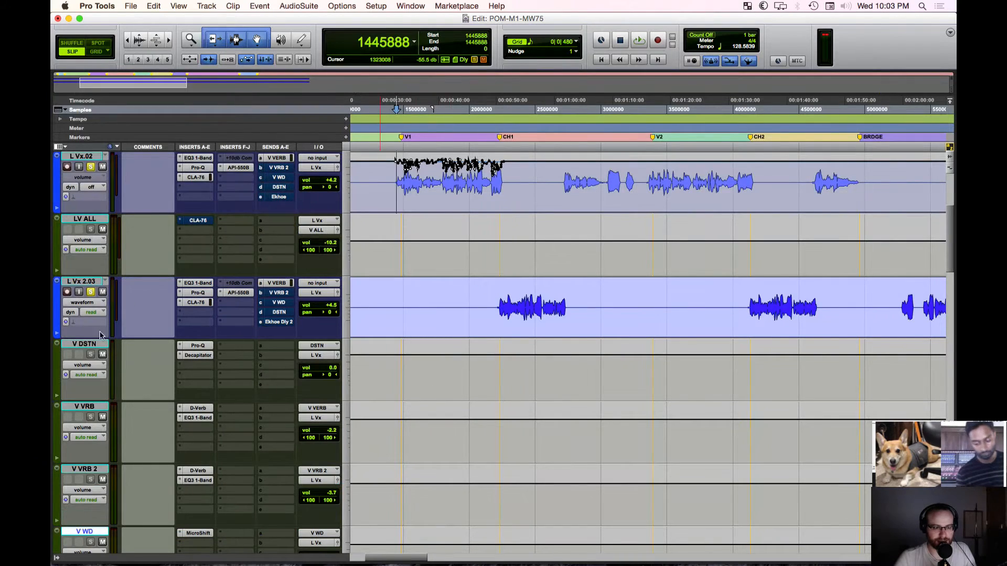
Step: Examine the MicroShift widening settings on V WD and close the plug-in window
{"action": "scroll", "coordinate": [101, 325], "scroll_direction": "down", "scroll_amount": 5}
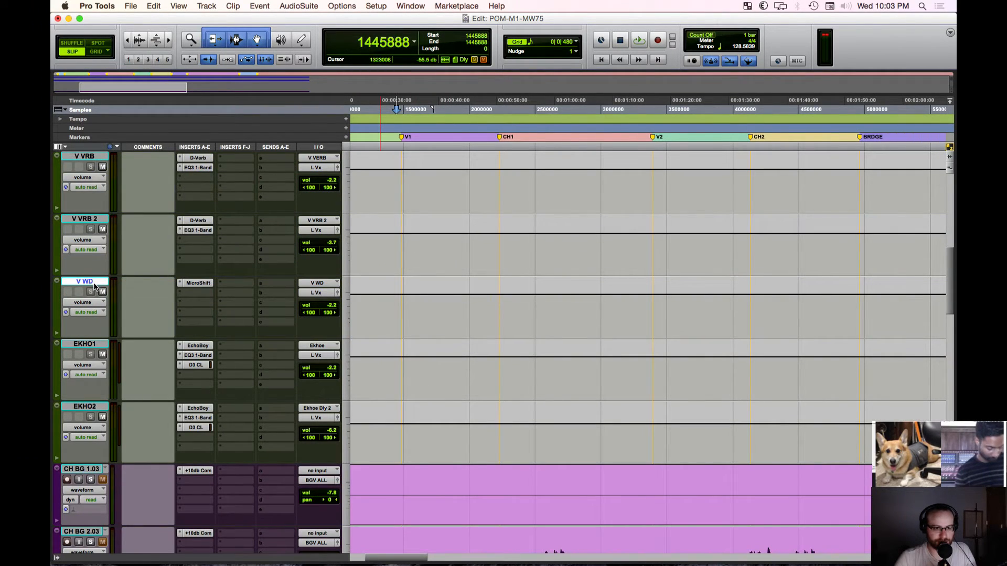
{"action": "left_click", "coordinate": [194, 285]}
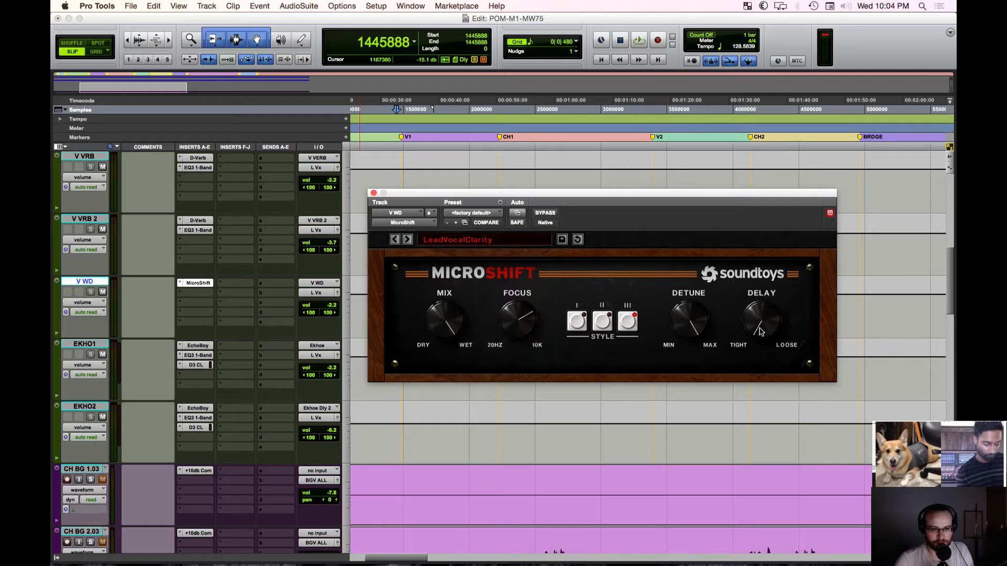
{"action": "left_click", "coordinate": [374, 193]}
Step: Select EKHO1 and examine its EchoBoy delay, EQ3 1-Band filter and side-chained Dyn3 Compressor/Limiter in turn
{"action": "key", "text": "semicolon"}
{"action": "left_click", "coordinate": [198, 346]}
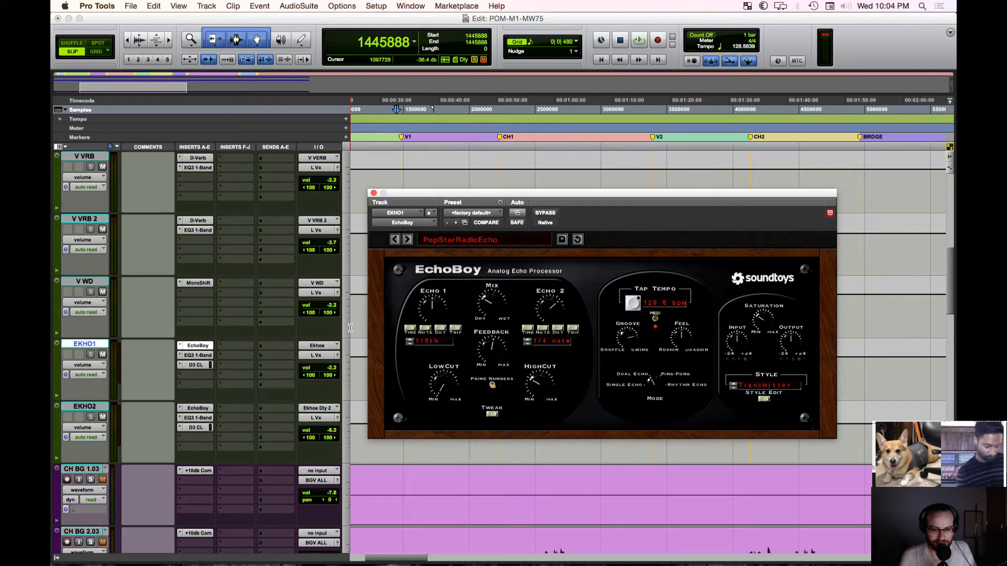
{"action": "left_click", "coordinate": [198, 356]}
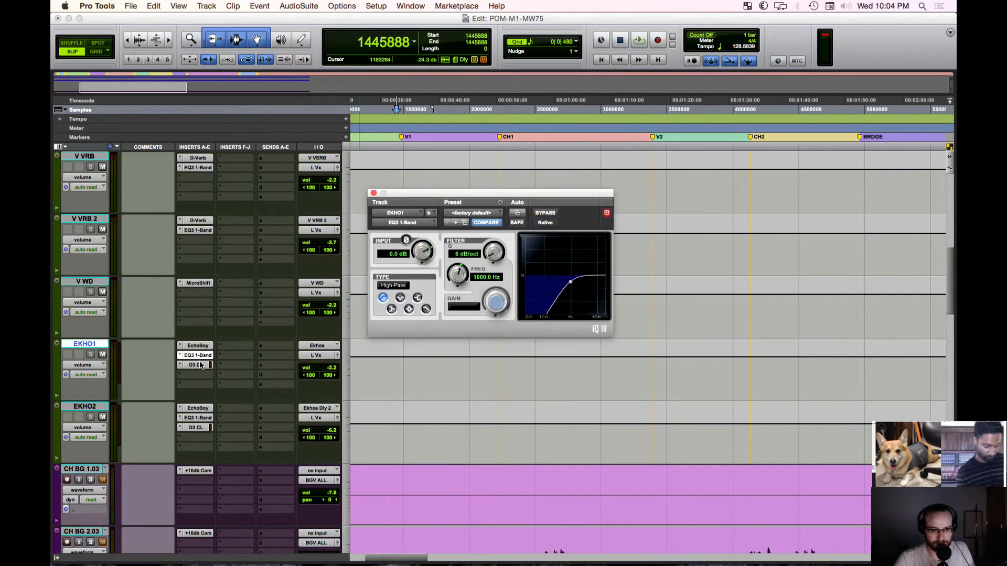
{"action": "left_click", "coordinate": [199, 365]}
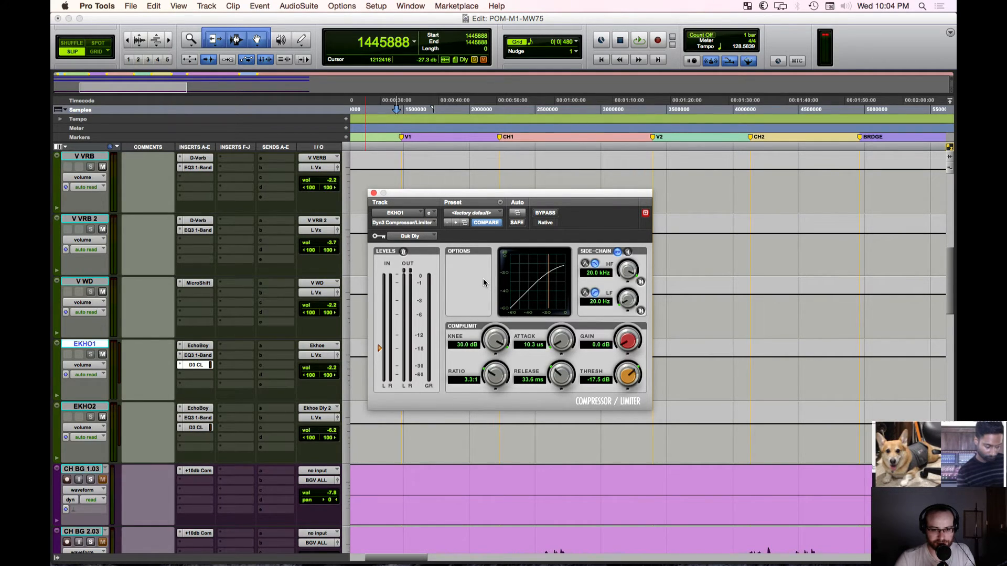
Step: Recheck the EchoBoy delay on EKHO1, close the plug-in, and compare the EKHO1 and EKHO2 return tracks
{"action": "left_click", "coordinate": [195, 345]}
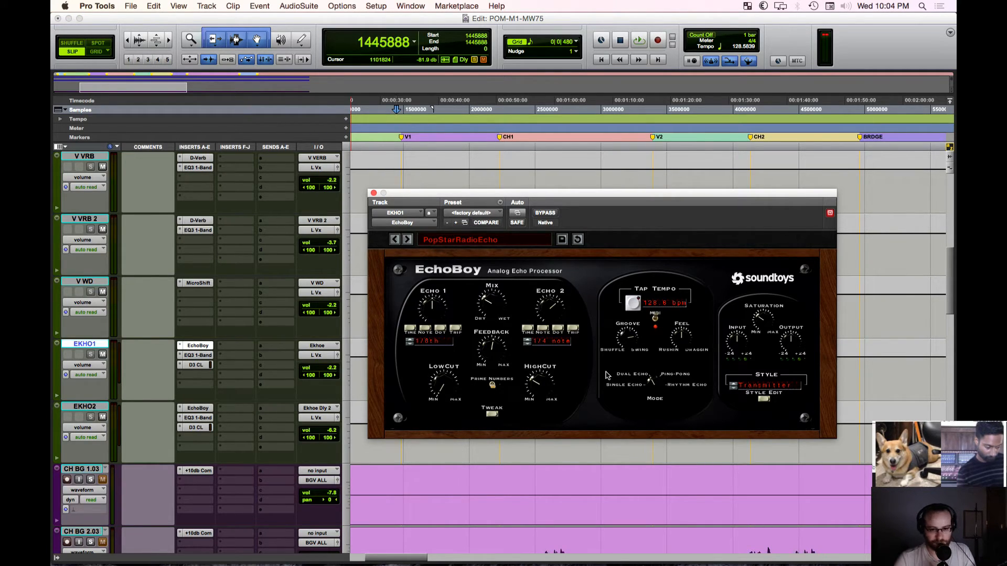
{"action": "left_click", "coordinate": [374, 193]}
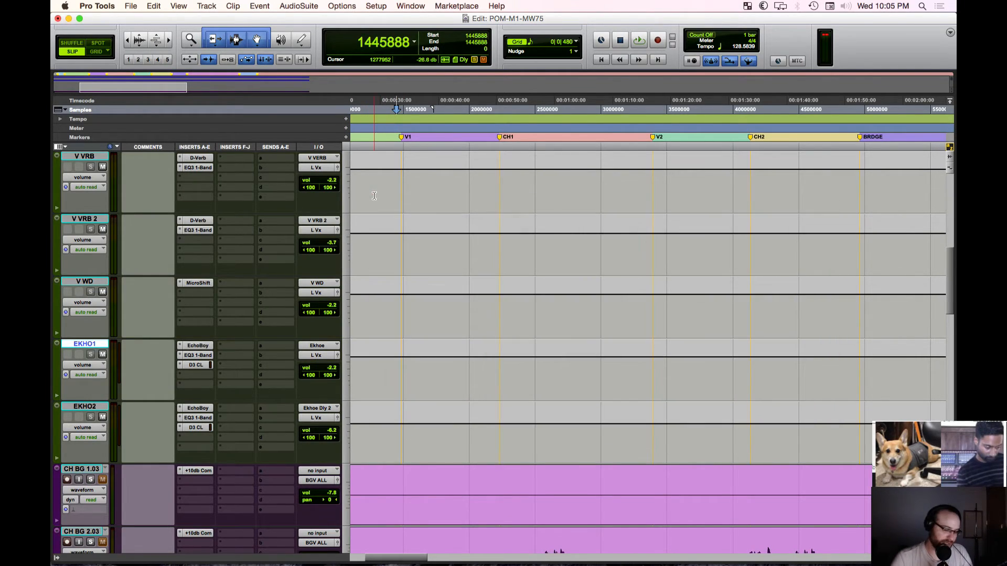
{"action": "left_click", "coordinate": [89, 407]}
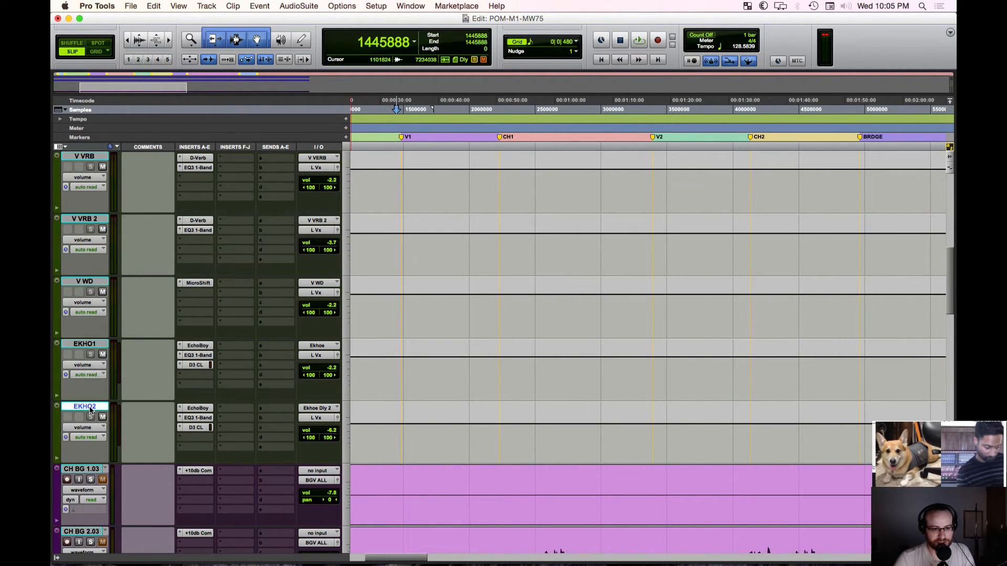
{"action": "left_click", "coordinate": [93, 343]}
Step: Place the edit cursor just before the first chorus phrase on L Vx 2.03 and view it closely
{"action": "key", "text": "r"}
{"action": "key", "text": "r"}
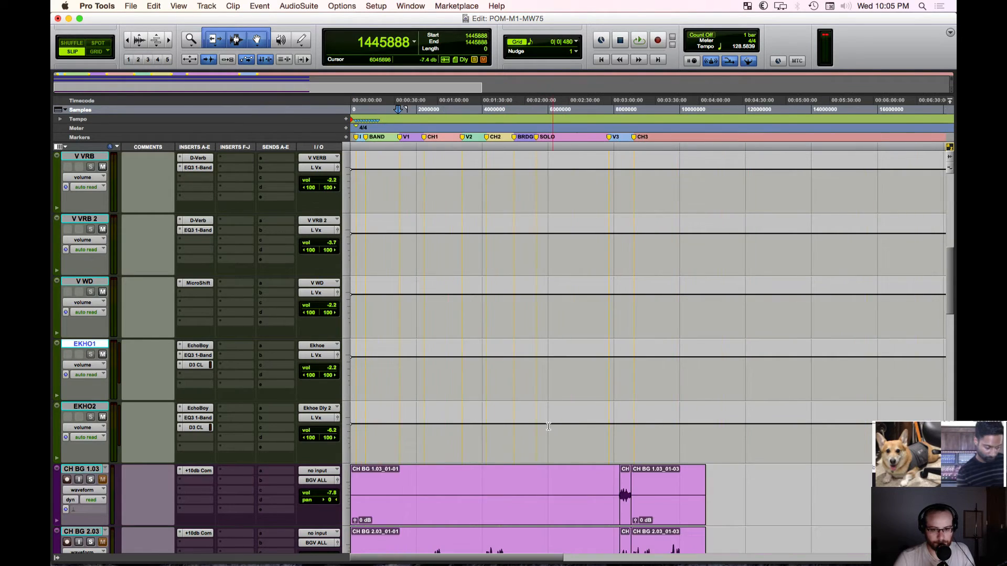
{"action": "scroll", "coordinate": [548, 426], "scroll_direction": "up", "scroll_amount": 4}
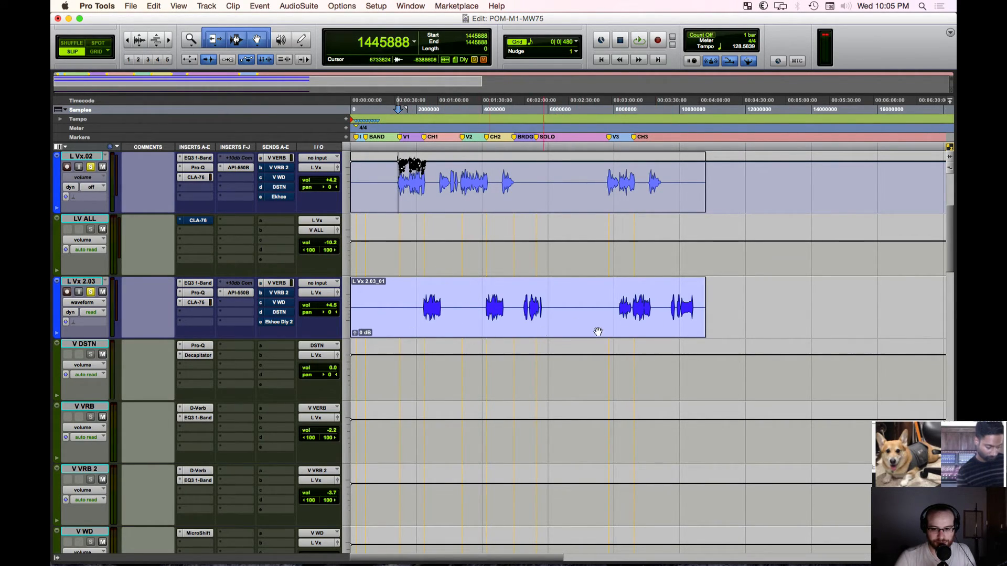
{"action": "left_click", "coordinate": [423, 302]}
{"action": "key", "text": "super+bracketright"}
{"action": "key", "text": "super+bracketright"}
{"action": "key", "text": "super+bracketright"}
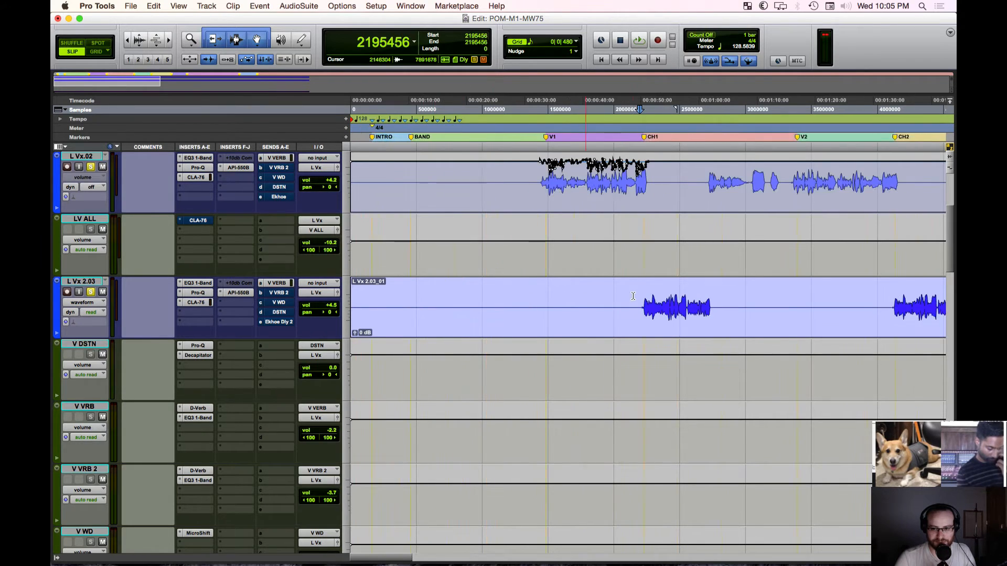
Step: Compare where the vocal phrases on L Vx.02 and L Vx 2.03 fall across the song sections
{"action": "scroll", "coordinate": [660, 298], "scroll_direction": "down", "scroll_amount": 1}
{"action": "key", "text": "r"}
{"action": "key", "text": "r"}
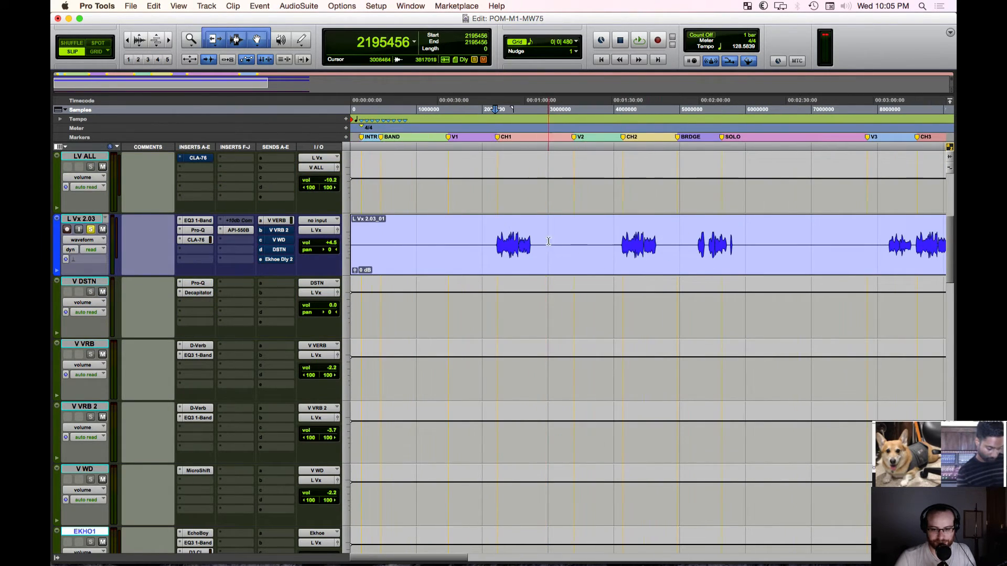
{"action": "scroll", "coordinate": [492, 314], "scroll_direction": "up", "scroll_amount": 2}
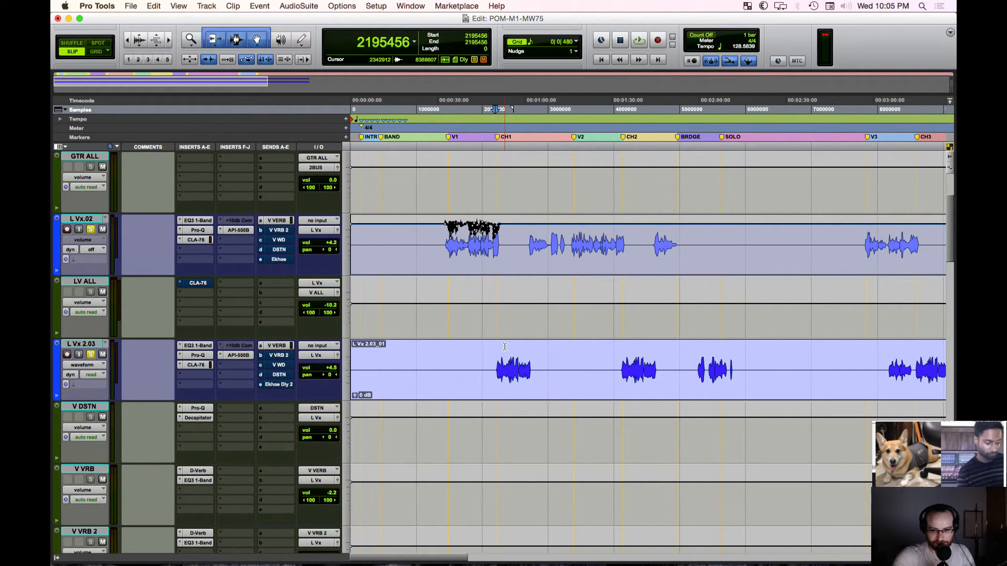
{"action": "scroll", "coordinate": [257, 334], "scroll_direction": "down", "scroll_amount": 3}
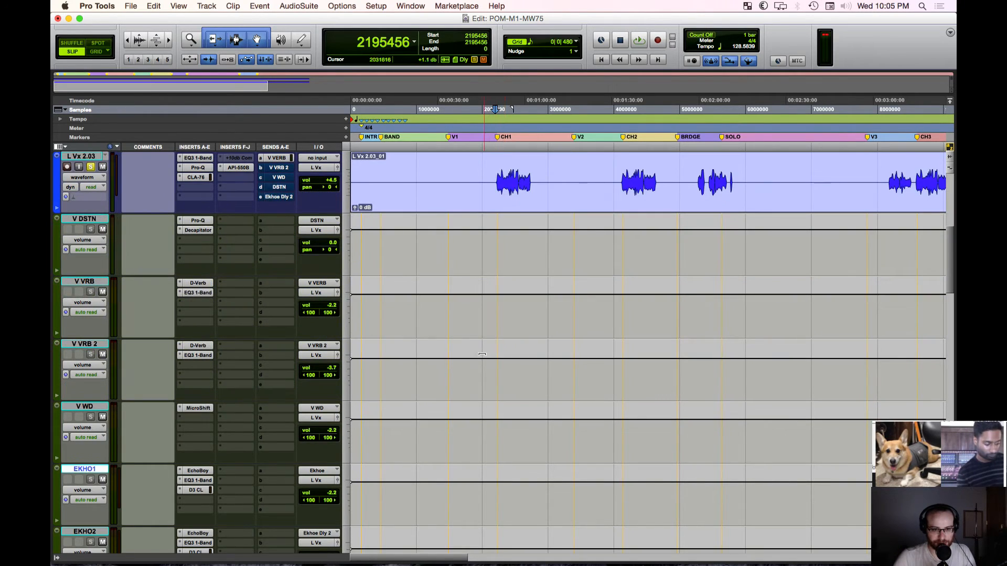
Step: Examine the side-chained Dyn3 Compressor/Limiter on EKHO2, check the L Vx 2.03 sends, and close the plug-in
{"action": "scroll", "coordinate": [256, 334], "scroll_direction": "up", "scroll_amount": 1}
{"action": "scroll", "coordinate": [256, 334], "scroll_direction": "down", "scroll_amount": 4}
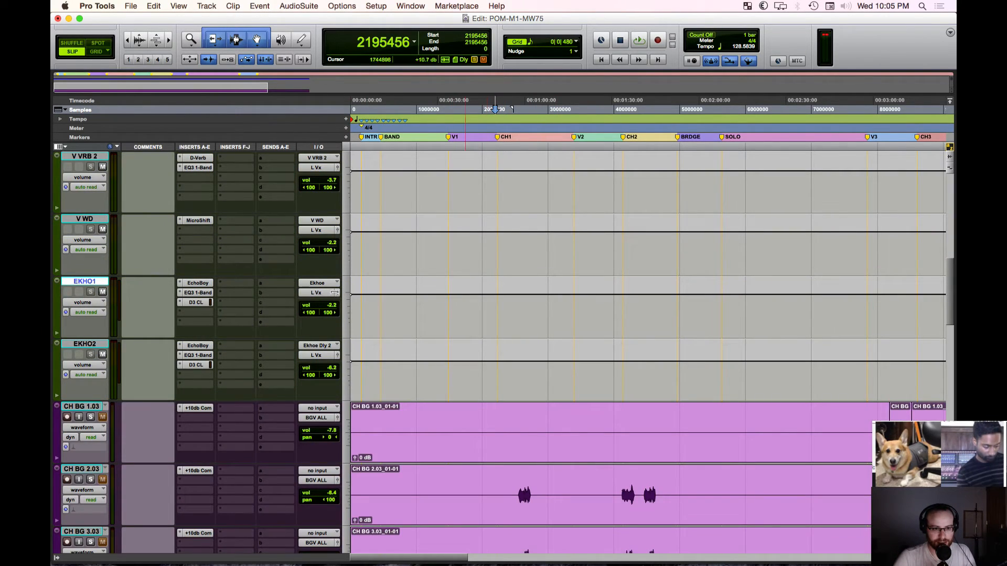
{"action": "left_click", "coordinate": [204, 356]}
{"action": "left_click", "coordinate": [206, 365]}
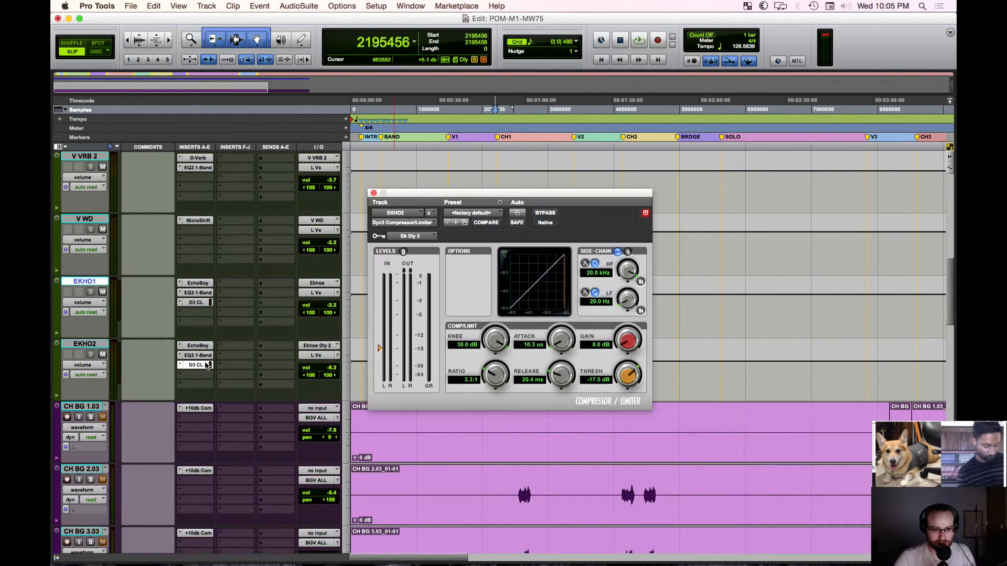
{"action": "left_click", "coordinate": [96, 344]}
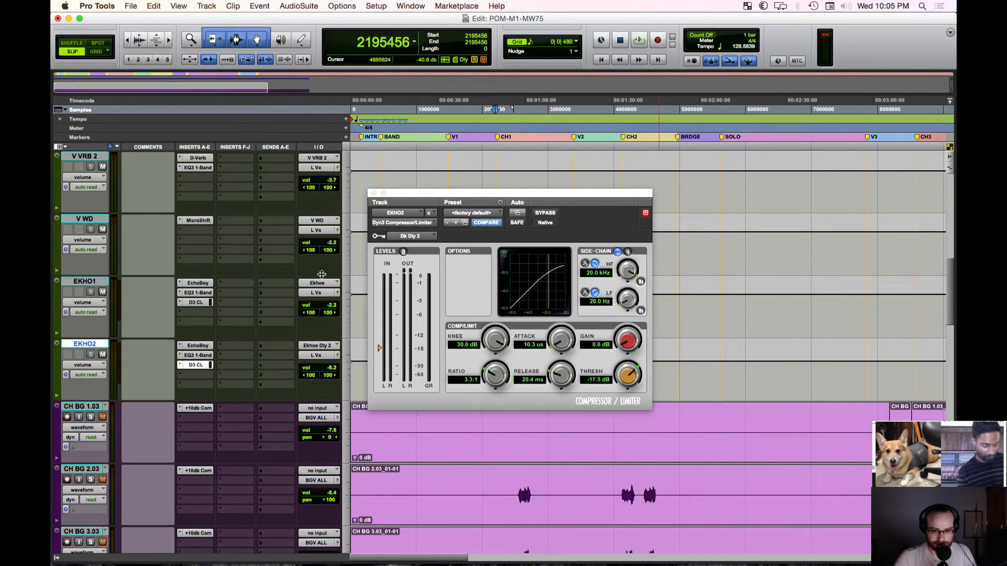
{"action": "scroll", "coordinate": [223, 307], "scroll_direction": "up", "scroll_amount": 5}
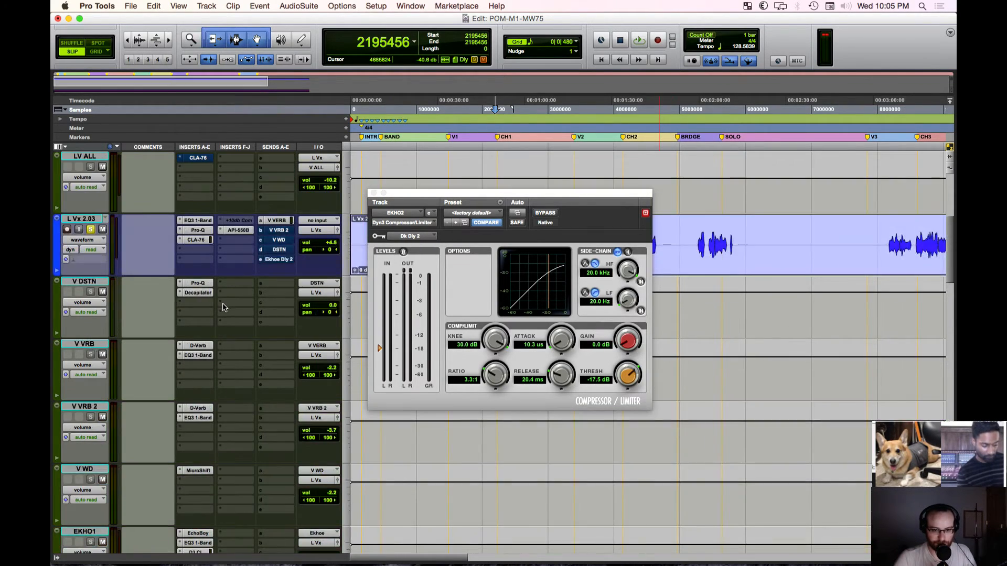
{"action": "left_click", "coordinate": [374, 193]}
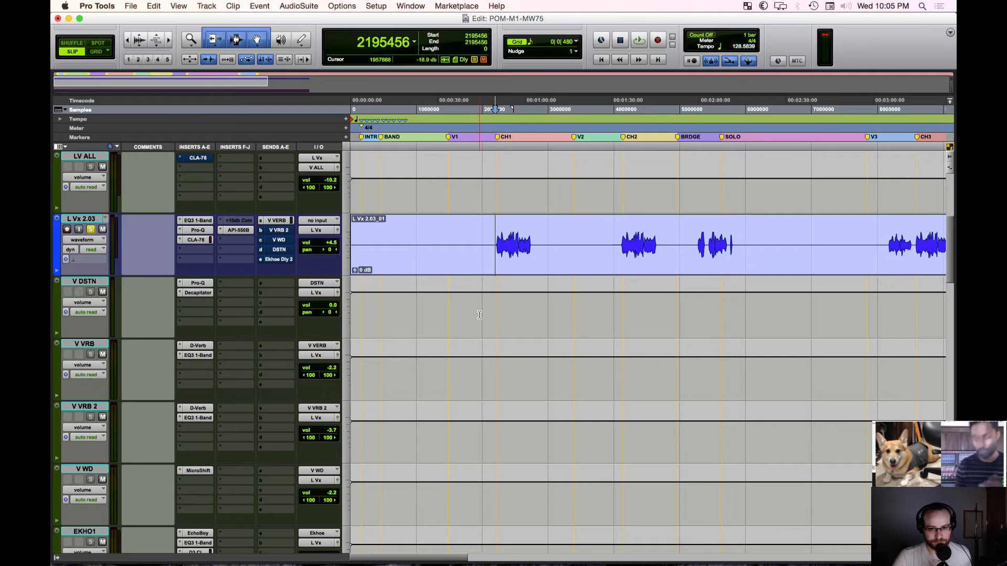
Step: Select the transition into CH1 from L Vx.02 down through L Vx 2.03 to examine where the two vocals meet
{"action": "scroll", "coordinate": [475, 278], "scroll_direction": "up", "scroll_amount": 3}
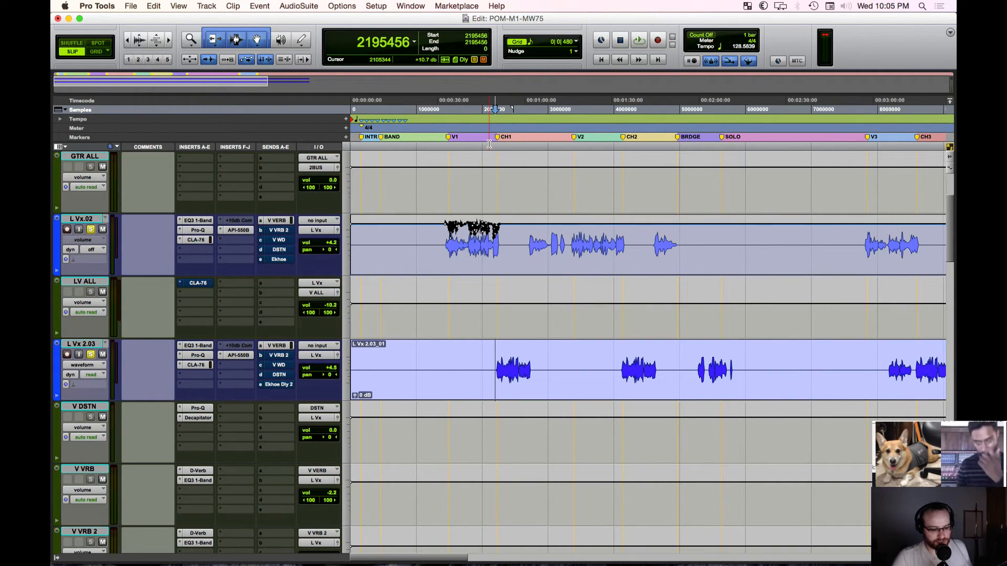
{"action": "left_click", "coordinate": [489, 185]}
{"action": "key", "text": "t"}
{"action": "key", "text": "t"}
{"action": "scroll", "coordinate": [536, 186], "scroll_direction": "right", "scroll_amount": 3}
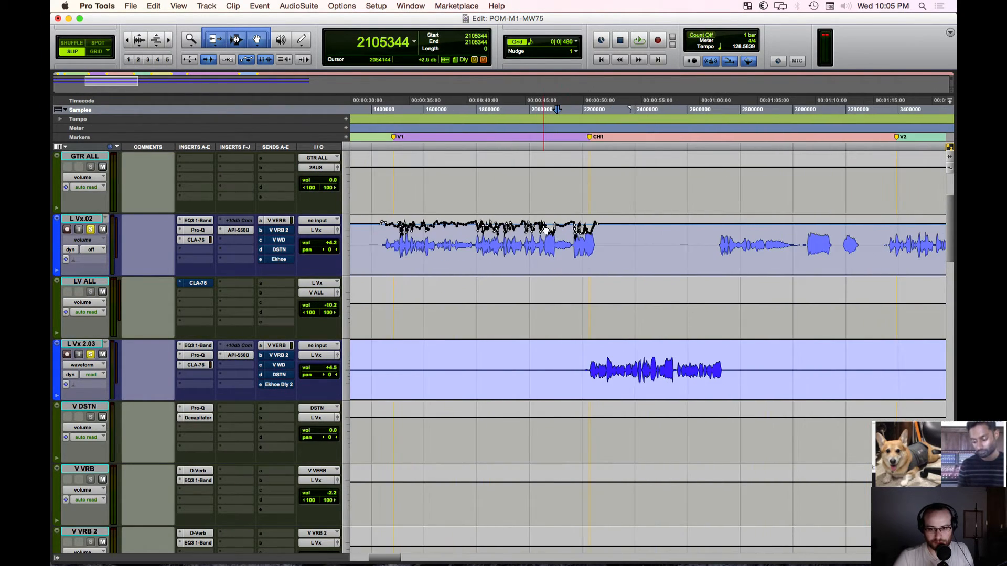
{"action": "left_click_drag", "start_coordinate": [563, 241], "coordinate": [618, 392]}
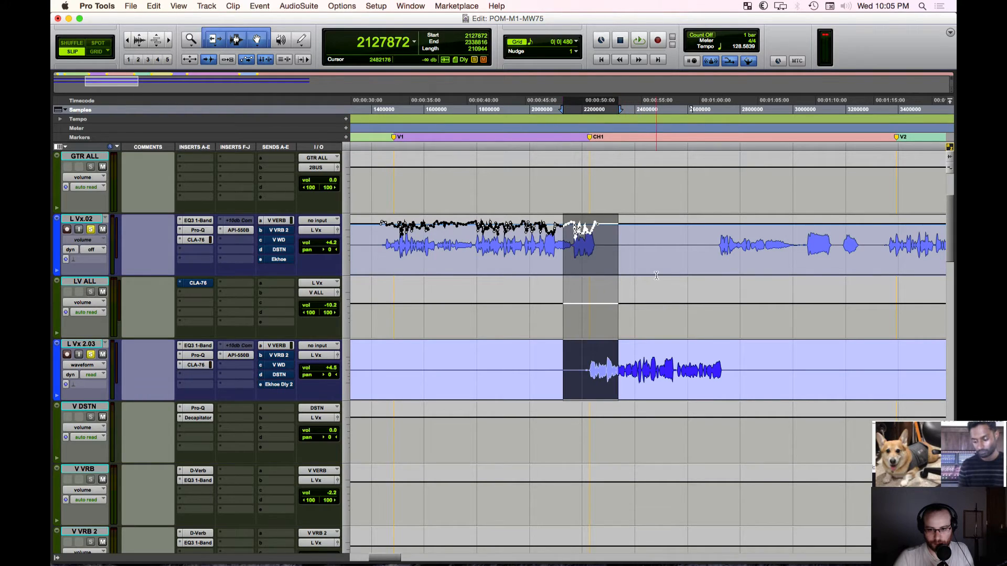
{"action": "scroll", "coordinate": [588, 278], "scroll_direction": "right", "scroll_amount": 1}
Step: Compare the last verse phrase on L Vx.02 with the first chorus phrase on L Vx 2.03 by selecting each in turn
{"action": "left_click_drag", "start_coordinate": [569, 243], "coordinate": [661, 255]}
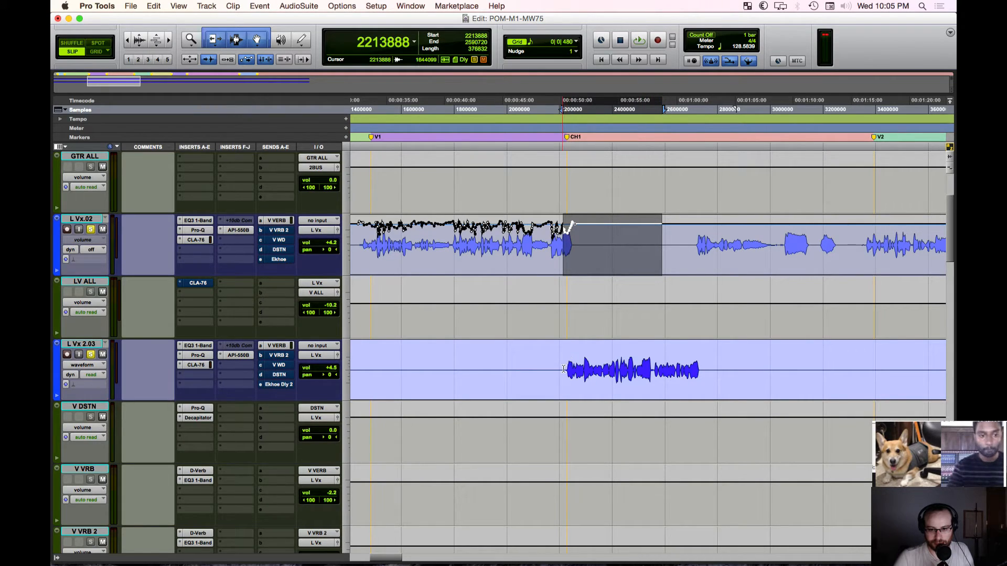
{"action": "left_click_drag", "start_coordinate": [561, 365], "coordinate": [703, 367]}
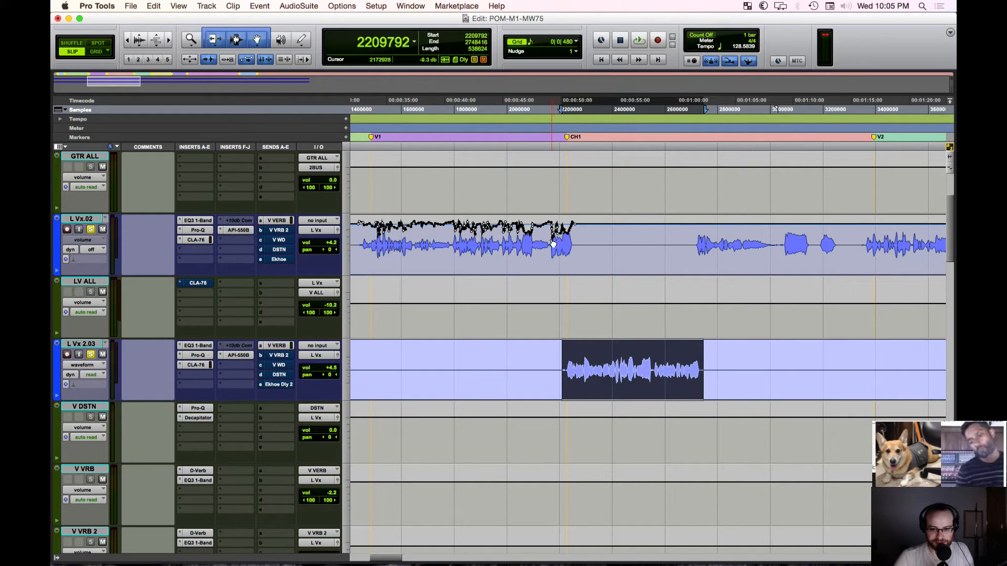
{"action": "left_click_drag", "start_coordinate": [549, 245], "coordinate": [640, 246]}
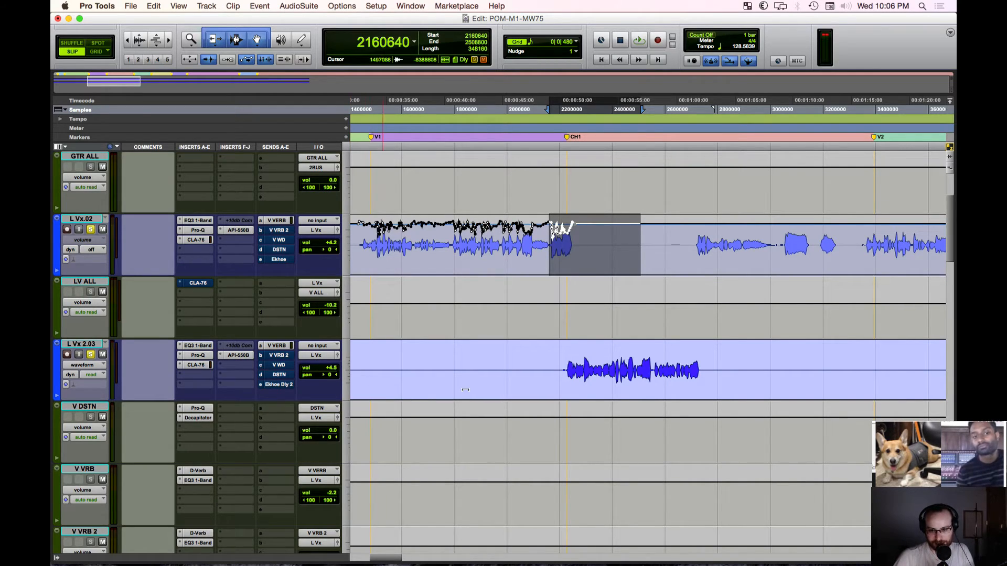
{"action": "left_click_drag", "start_coordinate": [563, 371], "coordinate": [693, 373]}
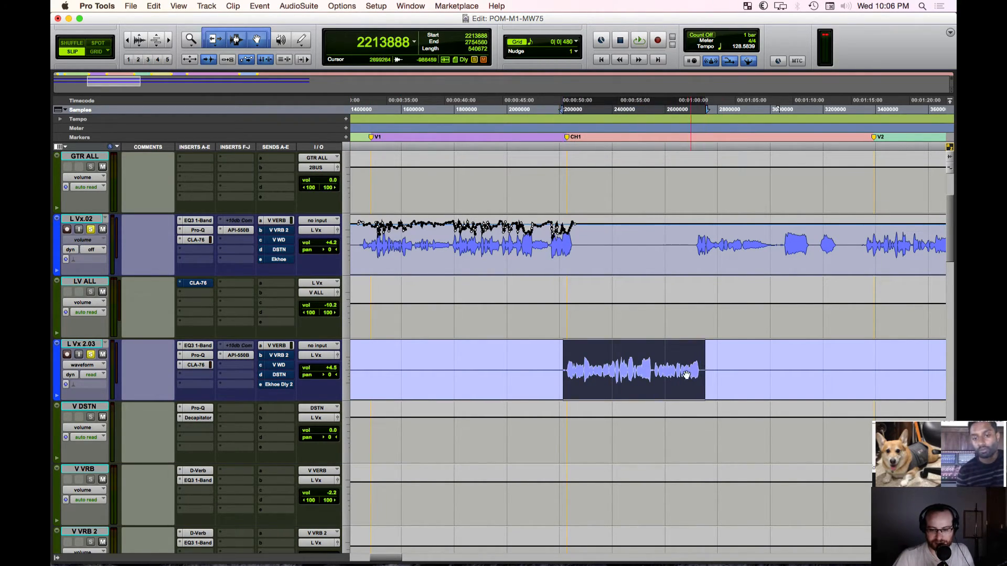
{"action": "left_click_drag", "start_coordinate": [550, 247], "coordinate": [625, 249]}
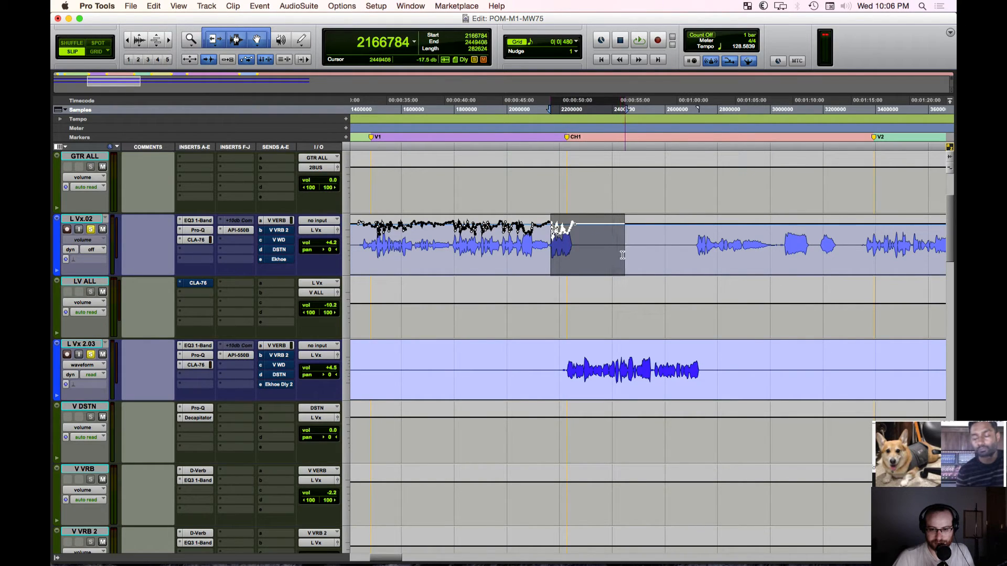
{"action": "key", "text": "r"}
{"action": "key", "text": "r"}
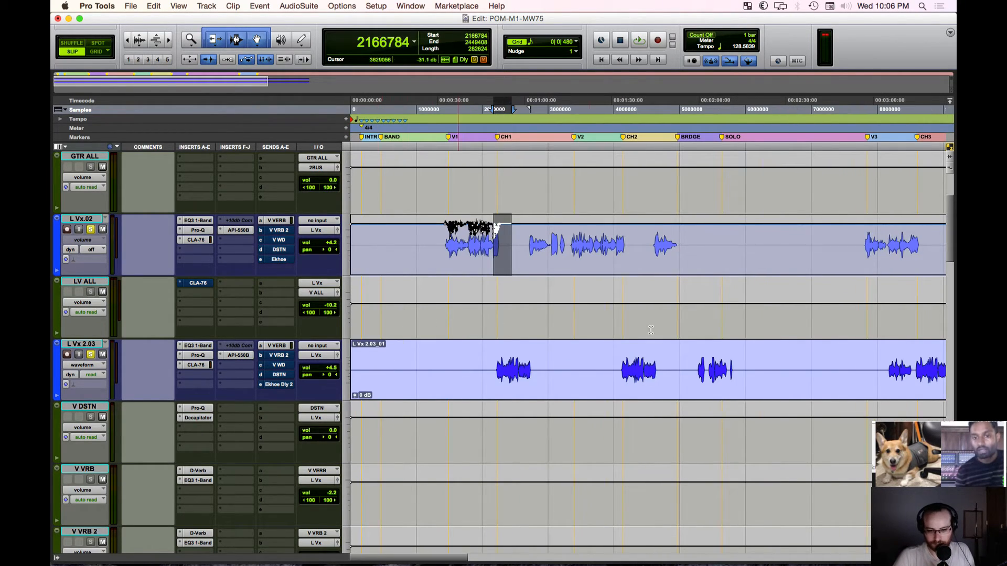
Step: Select the V DSTN return track and examine its FabFilter Pro-Q and Decapitator in turn
{"action": "left_click", "coordinate": [511, 262]}
{"action": "scroll", "coordinate": [512, 357], "scroll_direction": "down", "scroll_amount": 3}
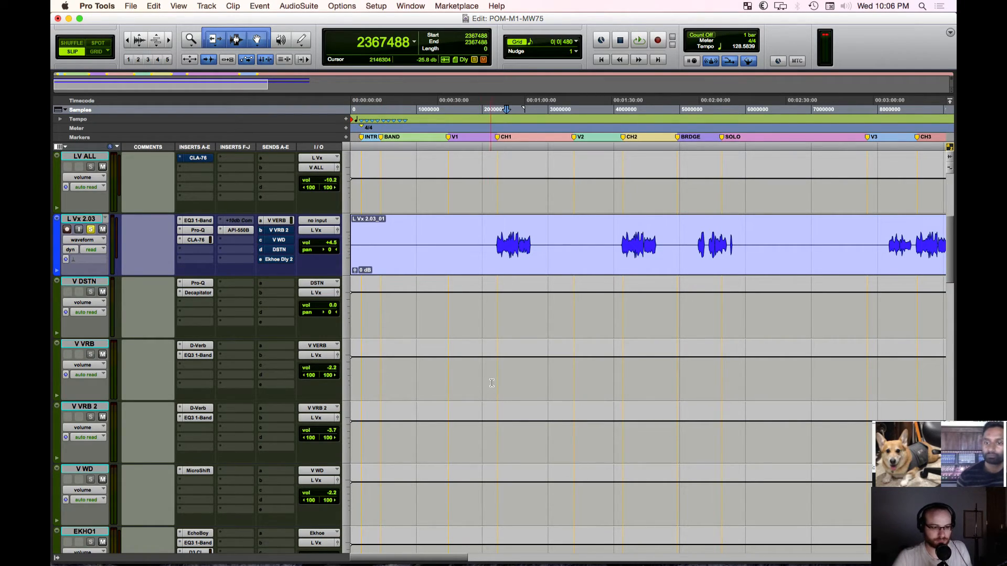
{"action": "scroll", "coordinate": [110, 428], "scroll_direction": "down", "scroll_amount": 3}
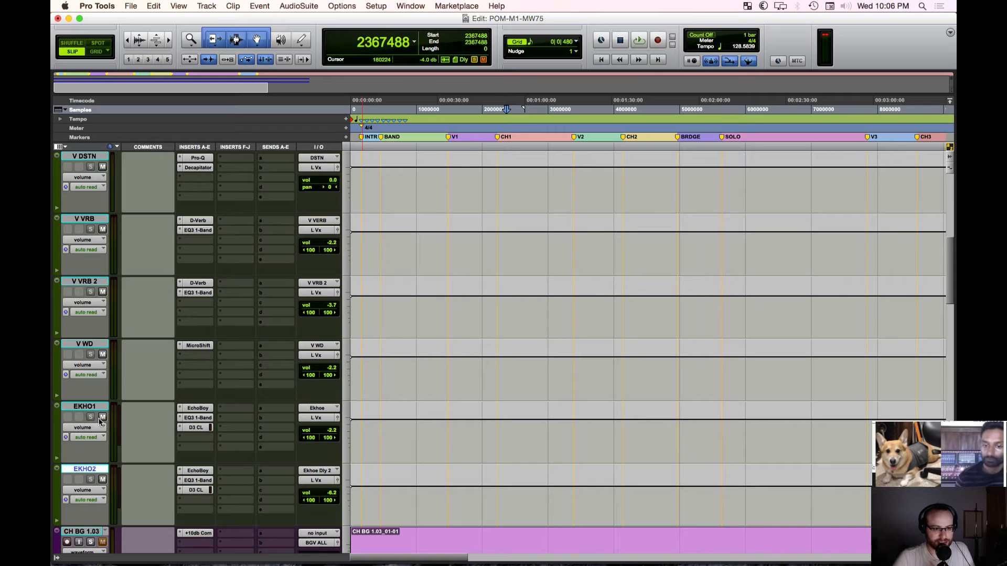
{"action": "scroll", "coordinate": [96, 420], "scroll_direction": "up", "scroll_amount": 2}
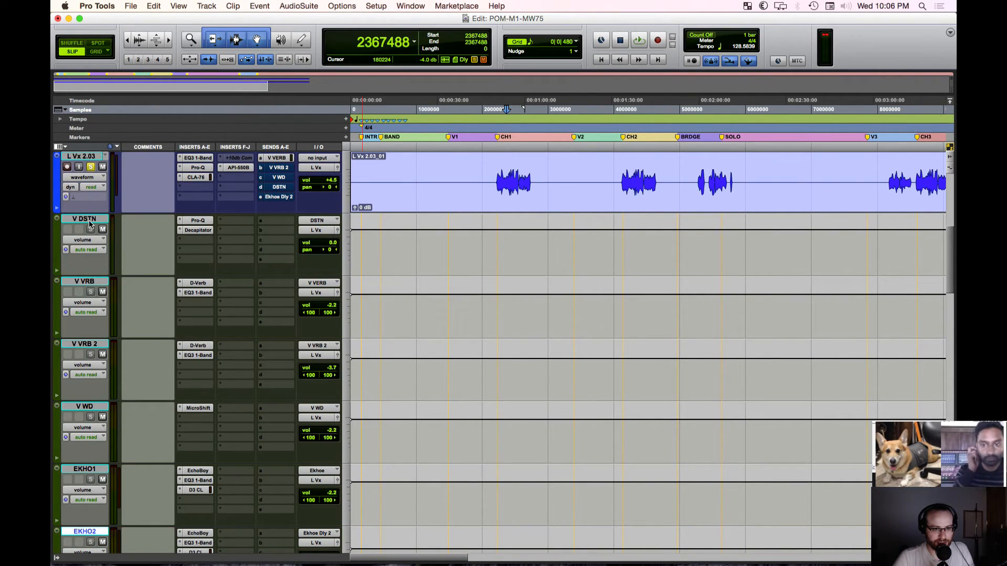
{"action": "left_click", "coordinate": [93, 219]}
{"action": "scroll", "coordinate": [214, 270], "scroll_direction": "up", "scroll_amount": 1}
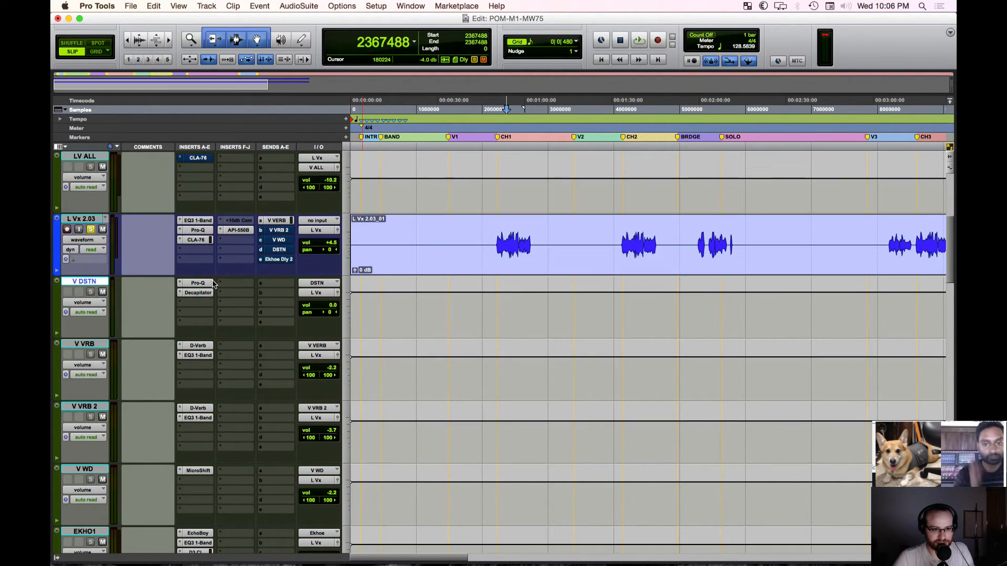
{"action": "left_click", "coordinate": [204, 283]}
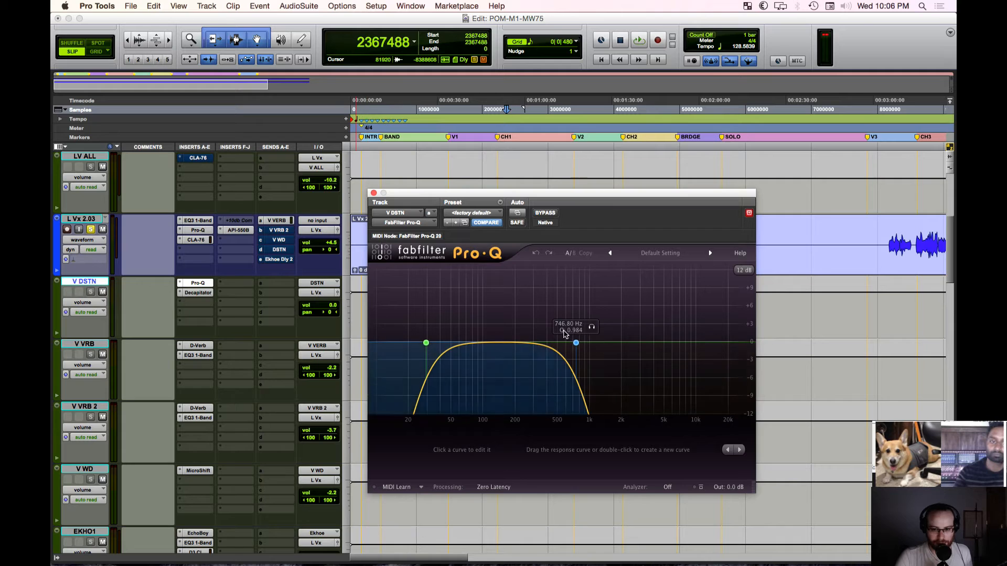
{"action": "left_click", "coordinate": [198, 293]}
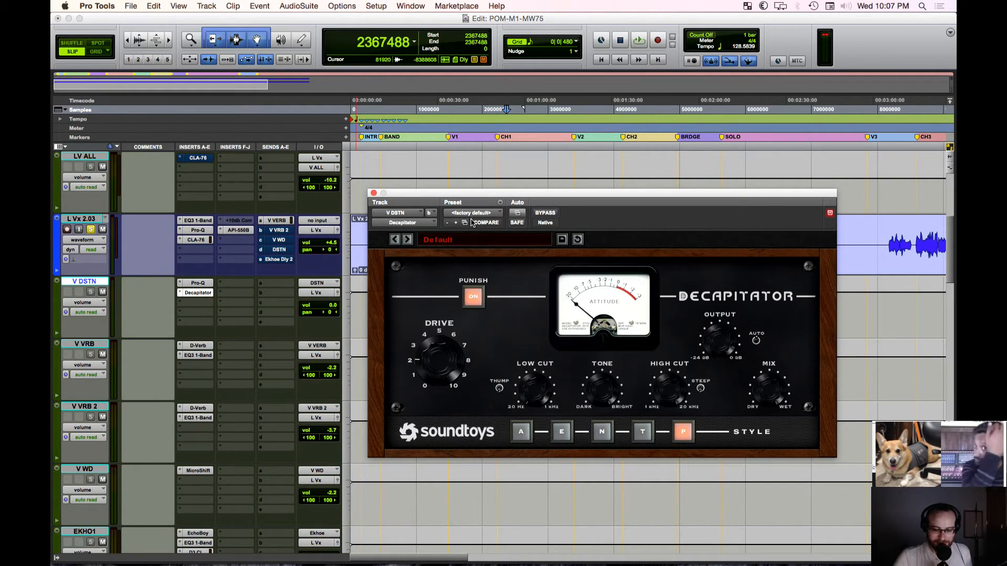
Step: Inspect the Pro-Q low-cut and high-cut bands on V DSTN, recheck the Decapitator, and close the plug-in
{"action": "left_click", "coordinate": [195, 283]}
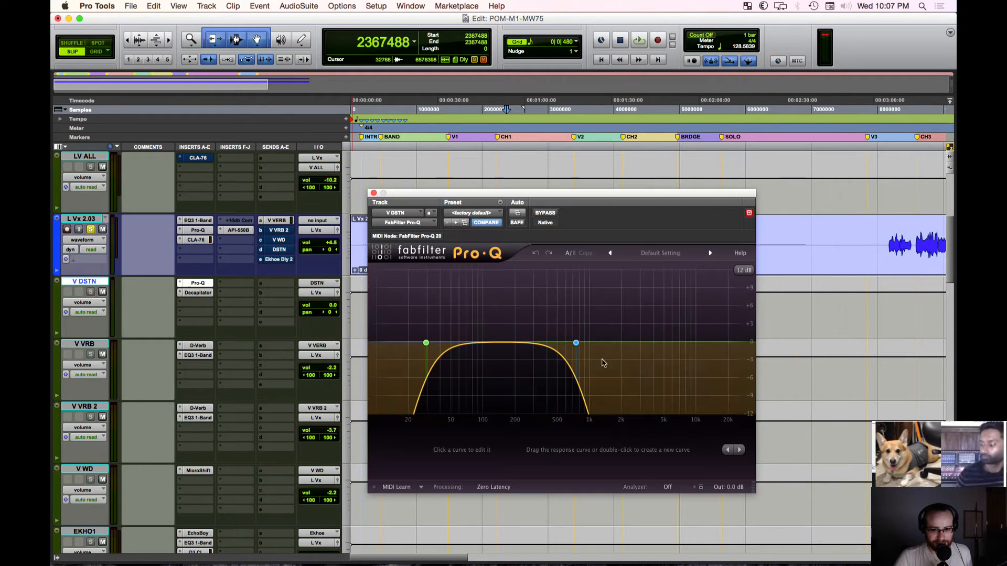
{"action": "left_click", "coordinate": [426, 343]}
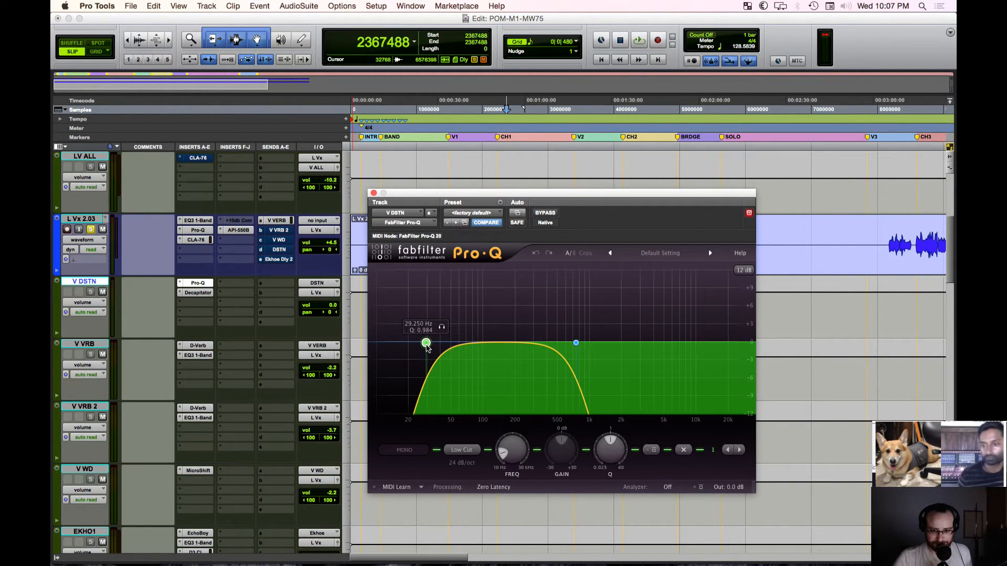
{"action": "left_click", "coordinate": [576, 344]}
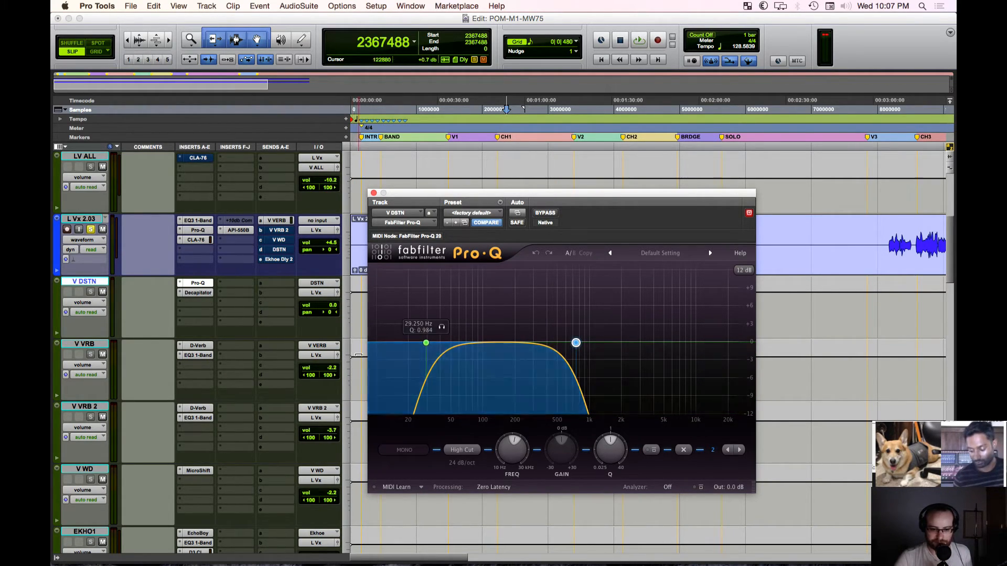
{"action": "left_click", "coordinate": [199, 294]}
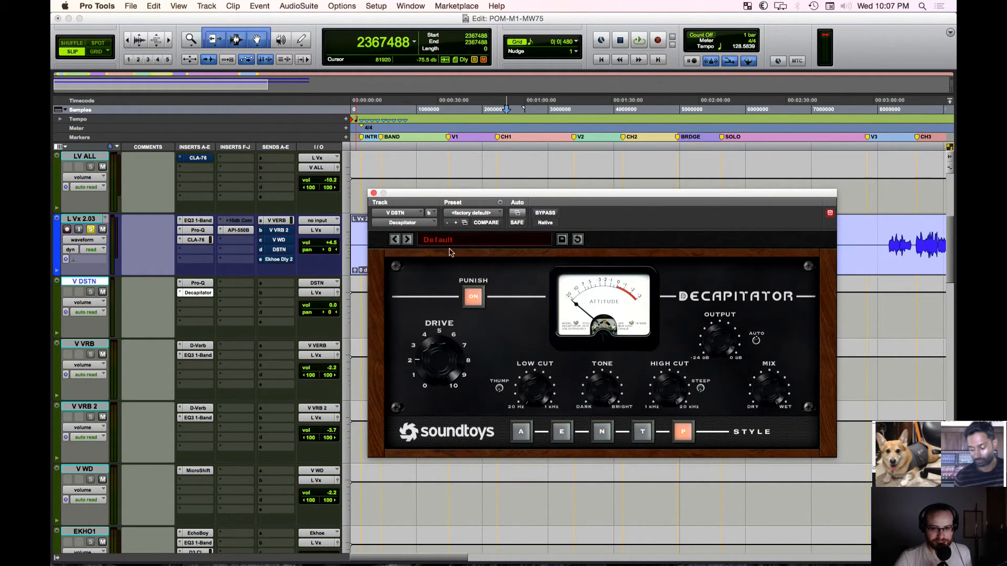
{"action": "left_click", "coordinate": [373, 193]}
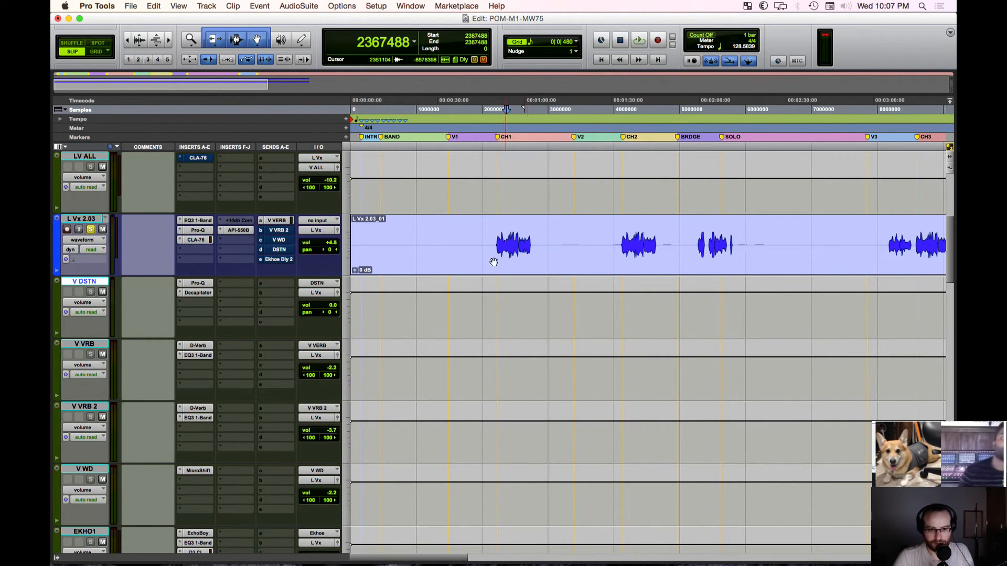
Step: Move the LV ALL track below EKHO2 and reduce the track heights from L Vx.02 through LV ALL
{"action": "key", "text": "r"}
{"action": "key", "text": "r"}
{"action": "key", "text": "t"}
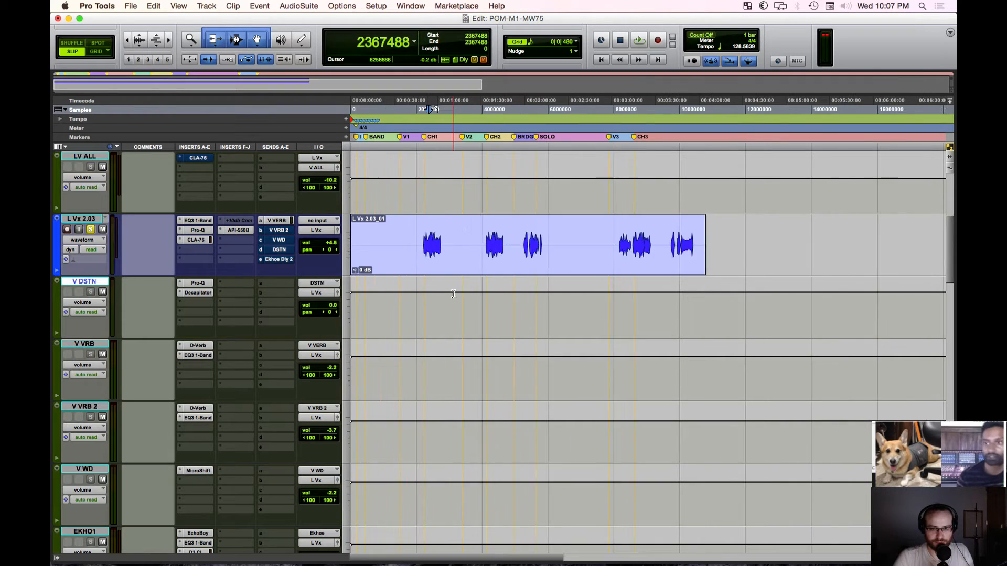
{"action": "scroll", "coordinate": [382, 310], "scroll_direction": "up", "scroll_amount": 5}
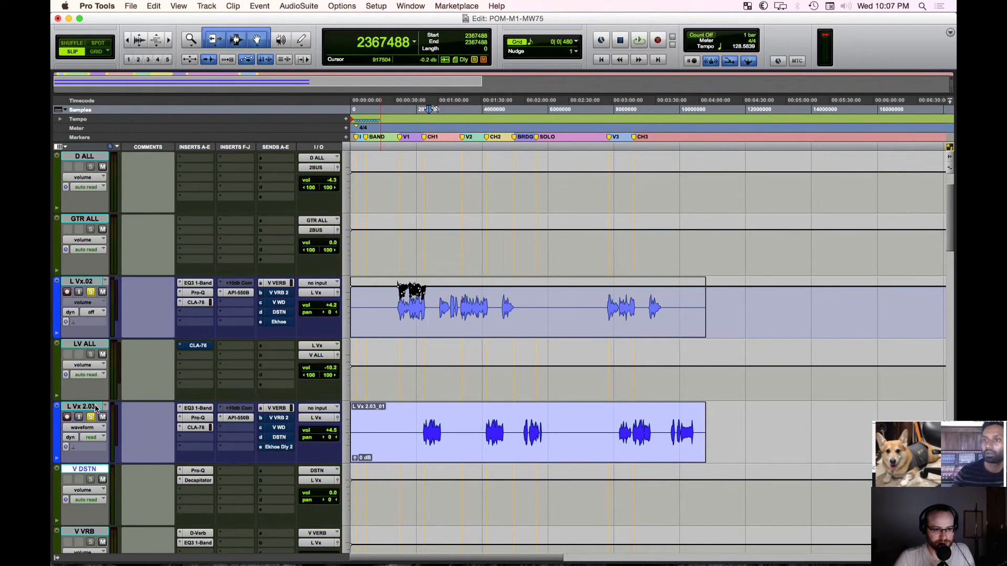
{"action": "scroll", "coordinate": [91, 343], "scroll_direction": "down", "scroll_amount": 3}
{"action": "left_click_drag", "start_coordinate": [99, 220], "coordinate": [172, 545]}
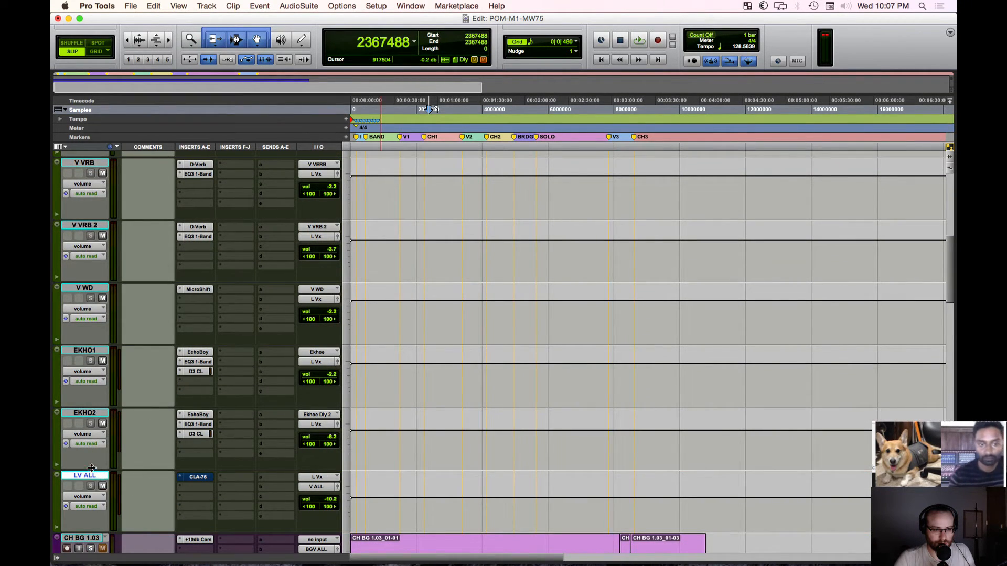
{"action": "scroll", "coordinate": [97, 340], "scroll_direction": "up", "scroll_amount": 6}
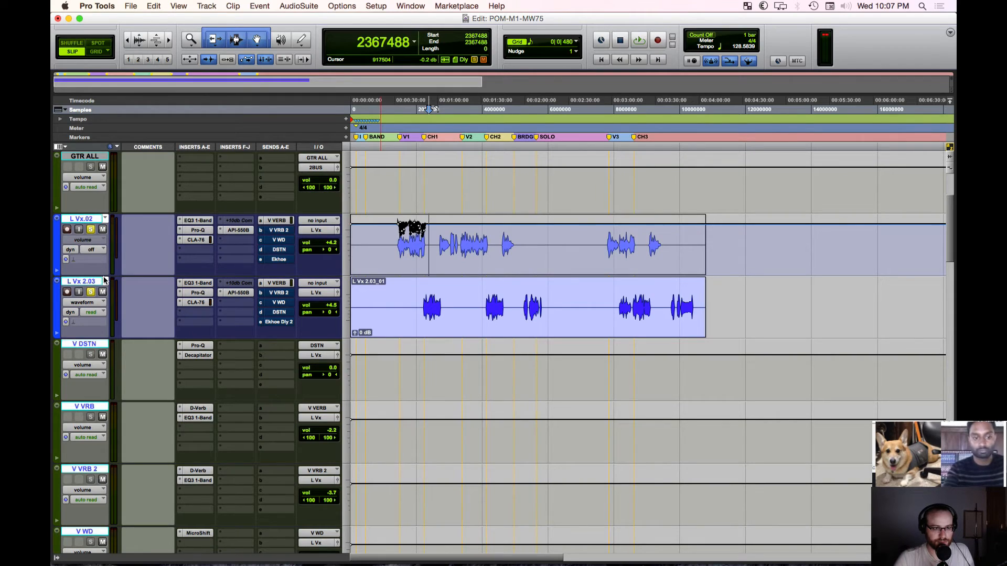
{"action": "left_click_drag", "start_coordinate": [103, 276], "coordinate": [106, 256]}
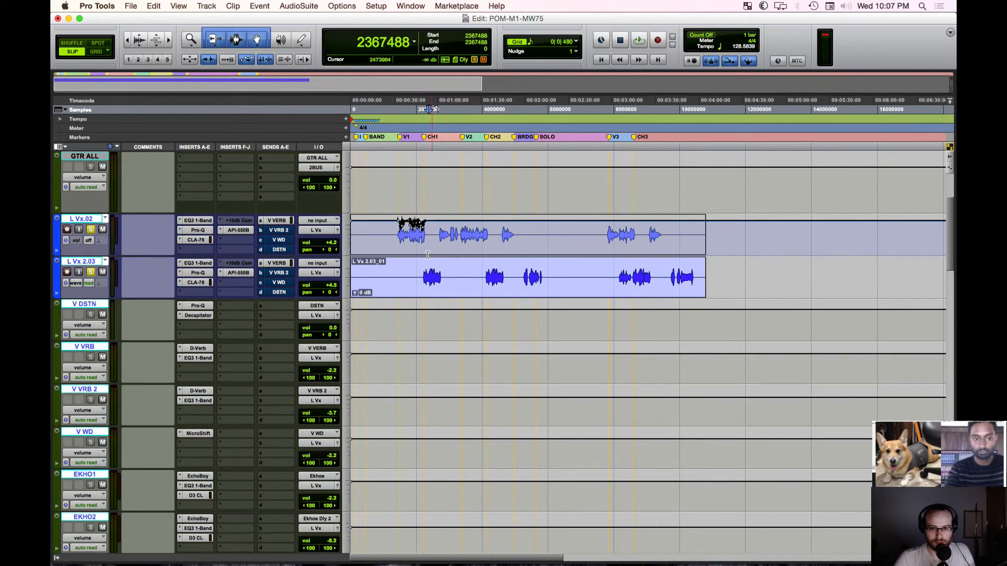
Step: Move the playback position to the V2 marker, unmute and solo the background vocal tracks, and save the session
{"action": "left_click", "coordinate": [464, 139]}
{"action": "key", "text": "super+s"}
{"action": "scroll", "coordinate": [512, 358], "scroll_direction": "down", "scroll_amount": 15}
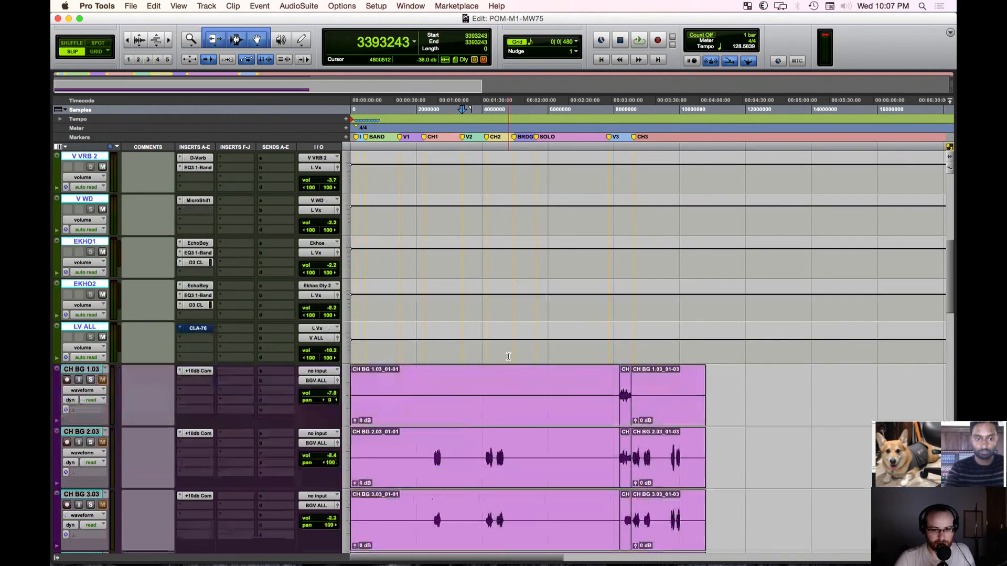
{"action": "scroll", "coordinate": [508, 357], "scroll_direction": "up", "scroll_amount": 6}
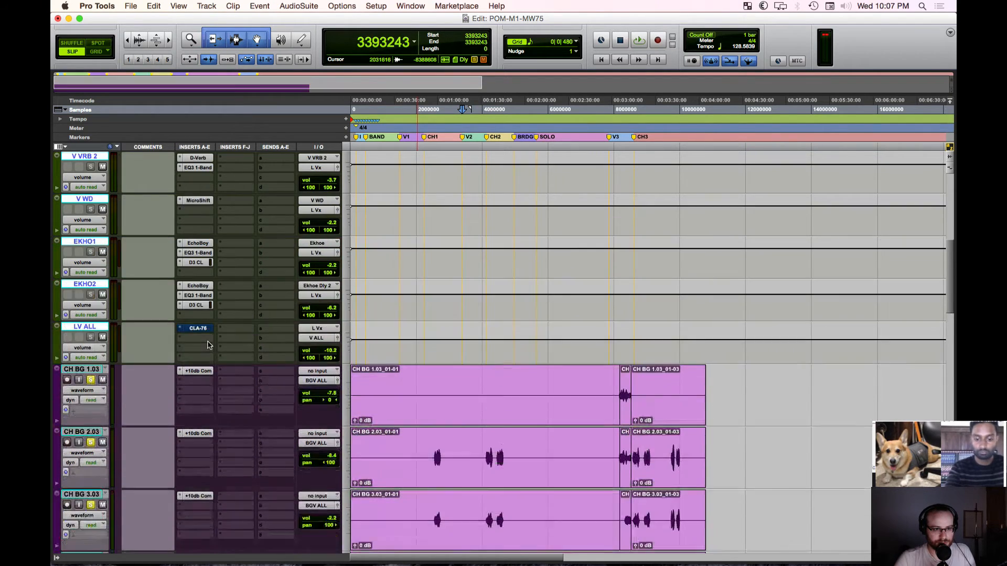
{"action": "scroll", "coordinate": [209, 345], "scroll_direction": "up", "scroll_amount": 8}
{"action": "key", "text": "super+s"}
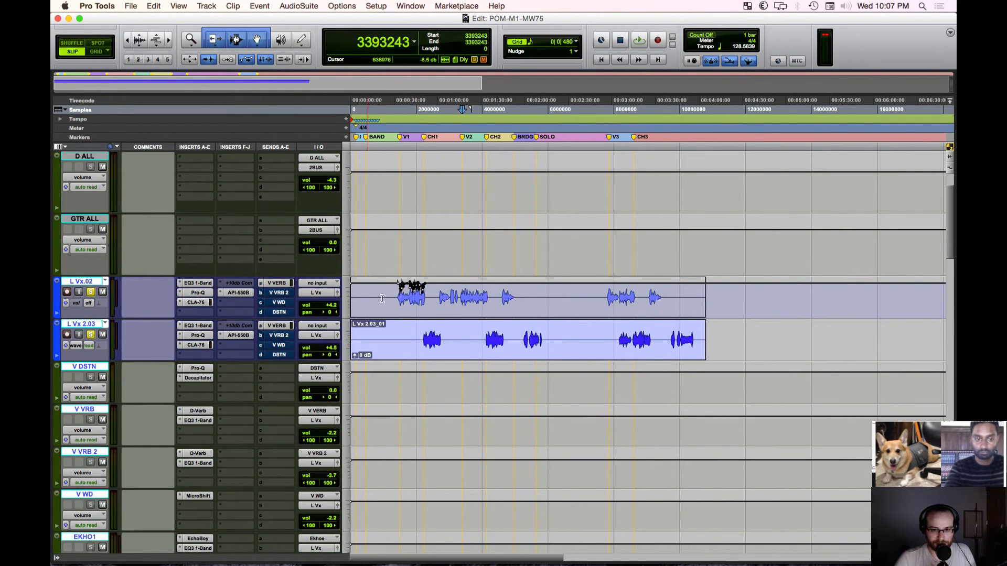
Step: Play the soloed vocals from just before V2 and check their levels in the mixer
{"action": "left_click", "coordinate": [460, 327]}
{"action": "key", "text": "super+s"}
{"action": "key", "text": "space"}
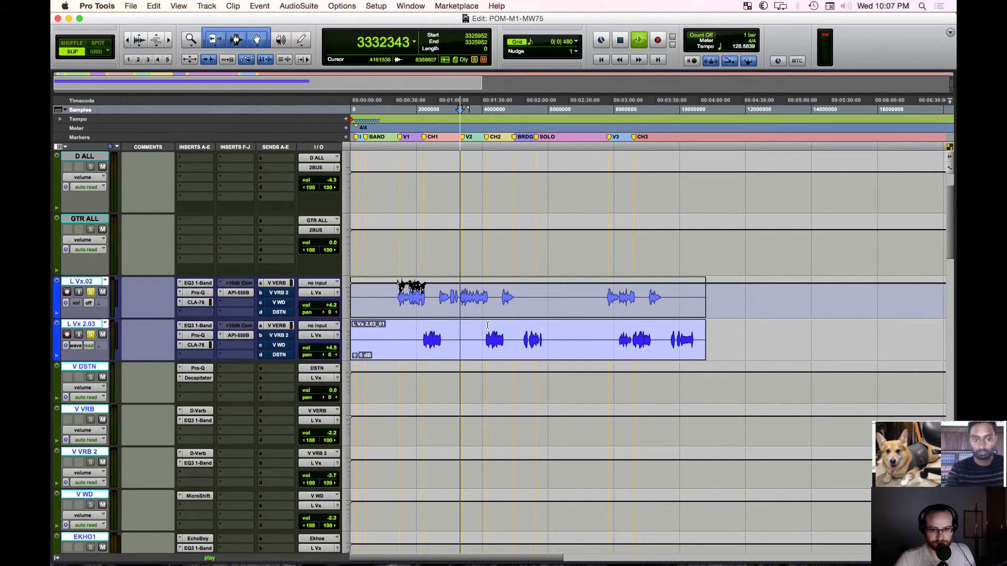
{"action": "key", "text": "super+equal"}
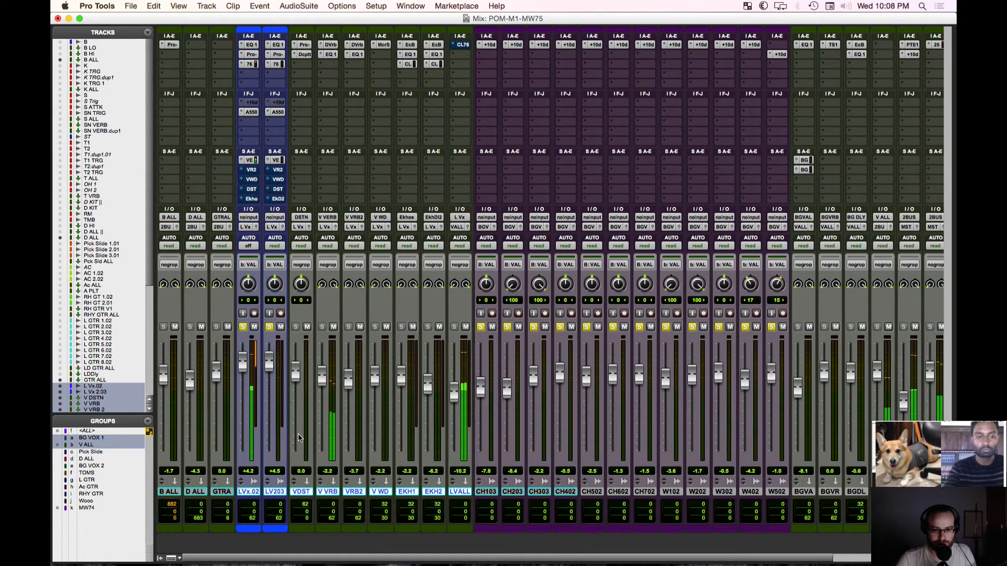
{"action": "key", "text": "space"}
Step: Activate the V VRB 2, V WD, DSTN and echo sends on both lead vocal tracks and audition them
{"action": "left_click", "coordinate": [253, 170], "text": "super"}
{"action": "left_click", "coordinate": [253, 180], "text": "super"}
{"action": "left_click", "coordinate": [254, 189], "text": "super"}
{"action": "left_click", "coordinate": [254, 199], "text": "super"}
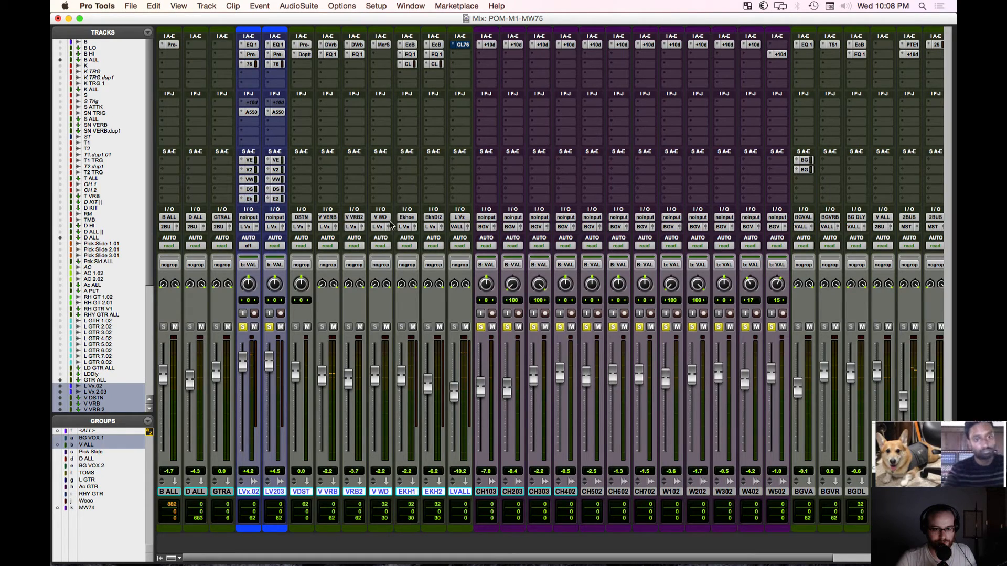
{"action": "key", "text": "space"}
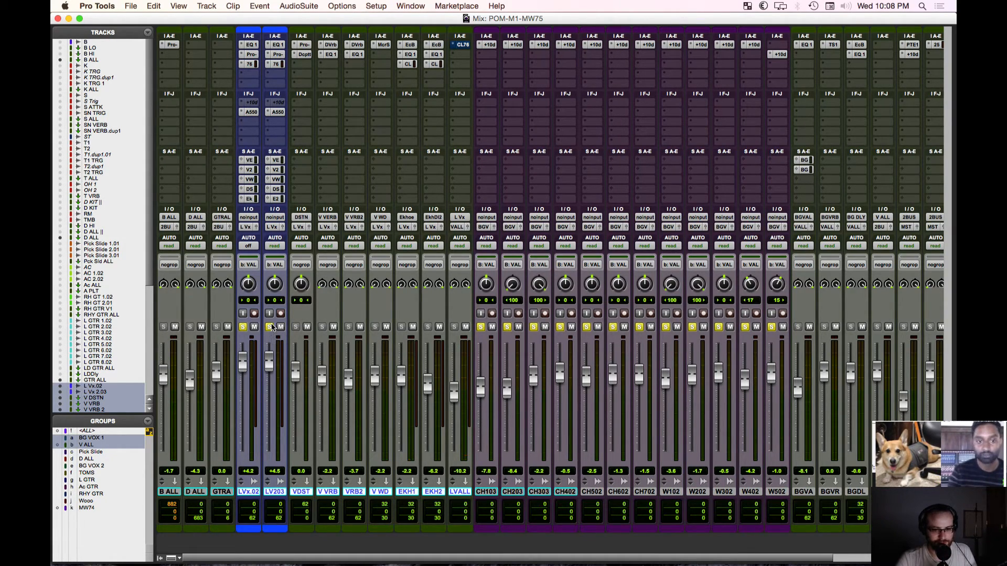
Step: Clear the vocal solos, play the full mix through verse 2 and chorus 2, and return to the V2 marker
{"action": "left_click", "coordinate": [270, 327]}
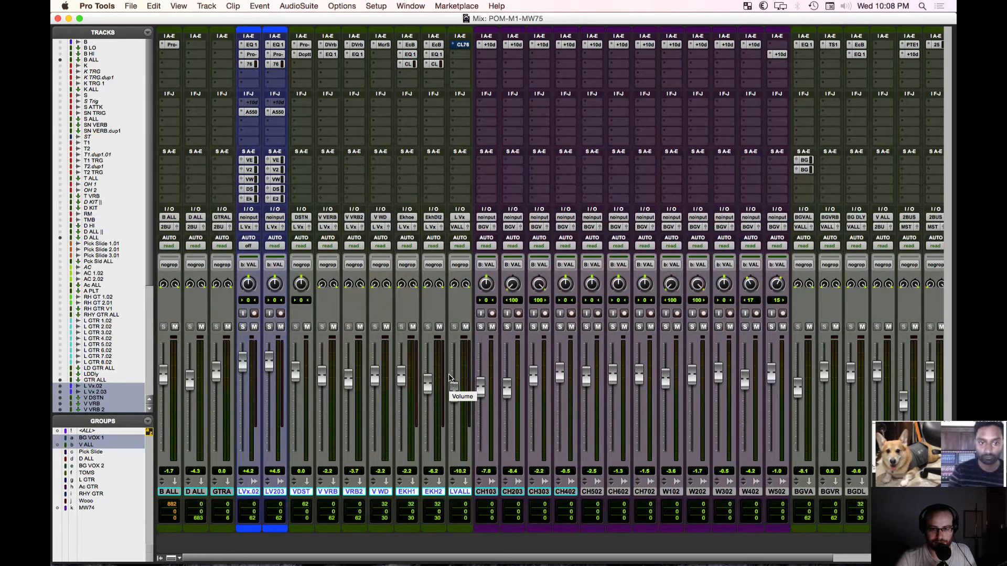
{"action": "key", "text": "space"}
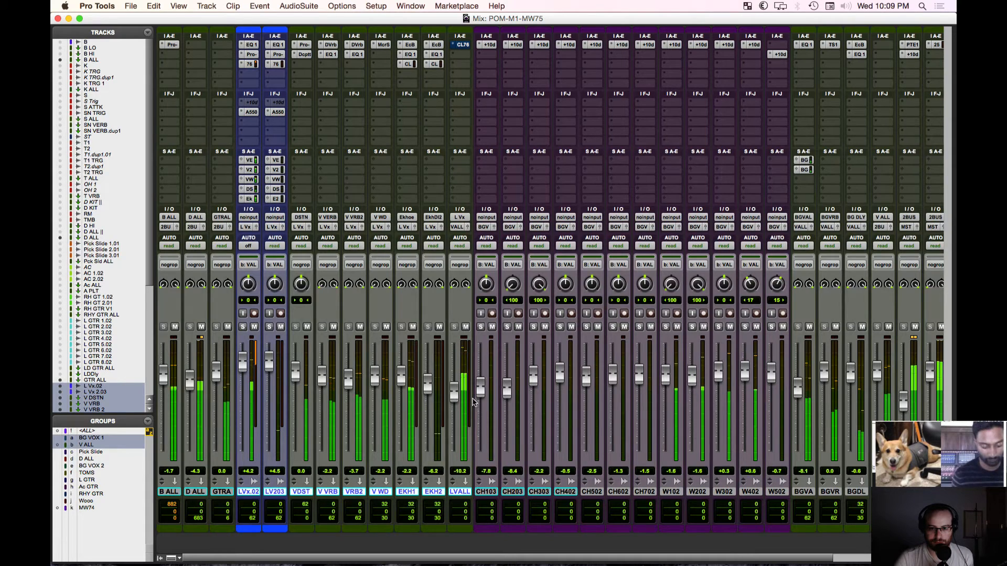
{"action": "key", "text": "super+equal"}
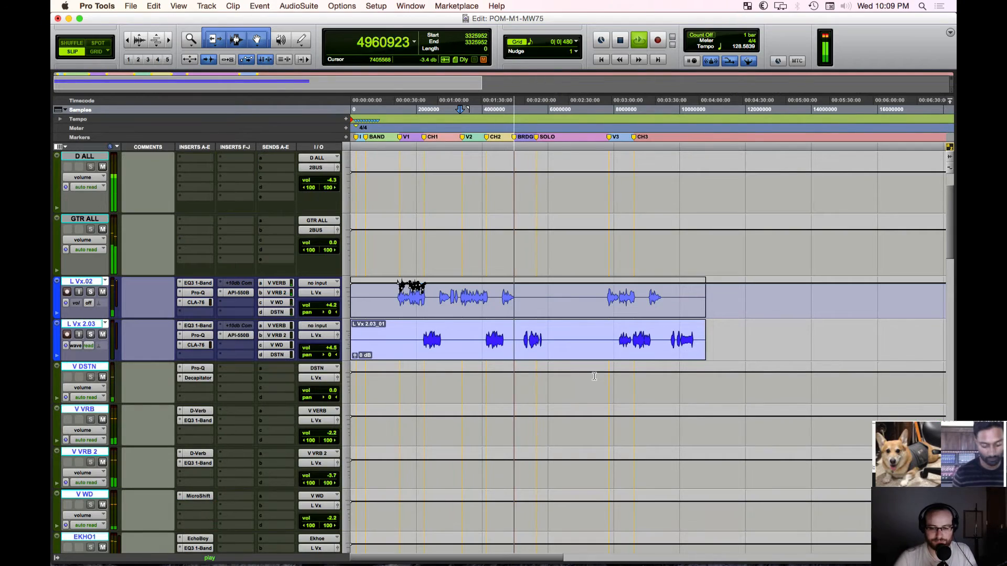
{"action": "key", "text": "space"}
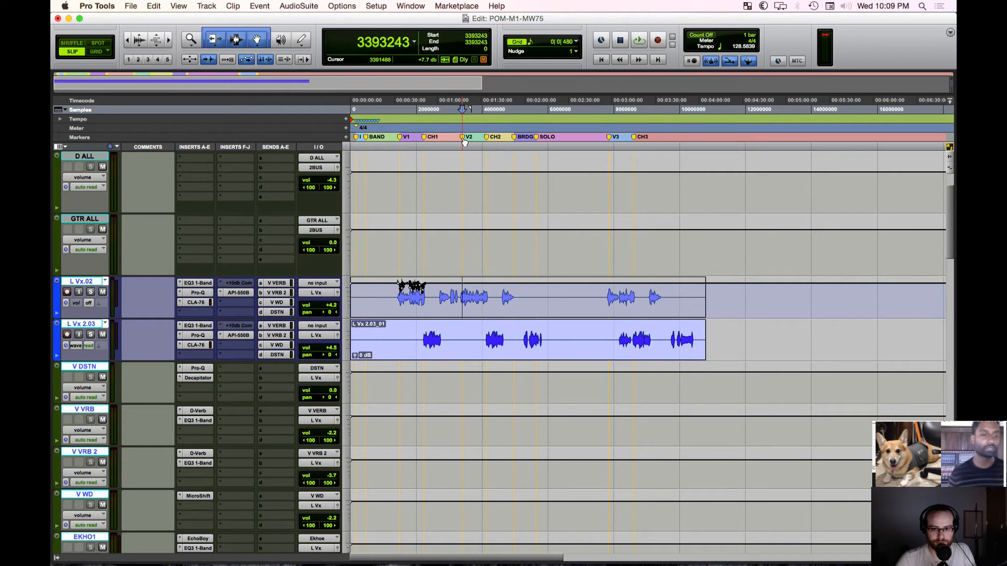
Step: Mute the six vocal effect returns from V DSTN through EKHO2 in the mixer and save the session
{"action": "key", "text": "super+equal"}
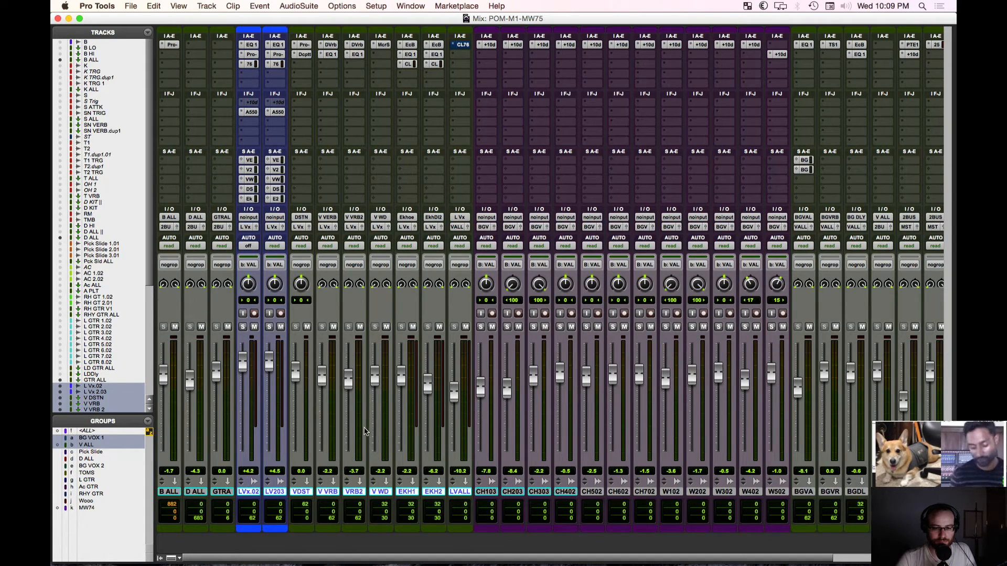
{"action": "left_click", "coordinate": [301, 492]}
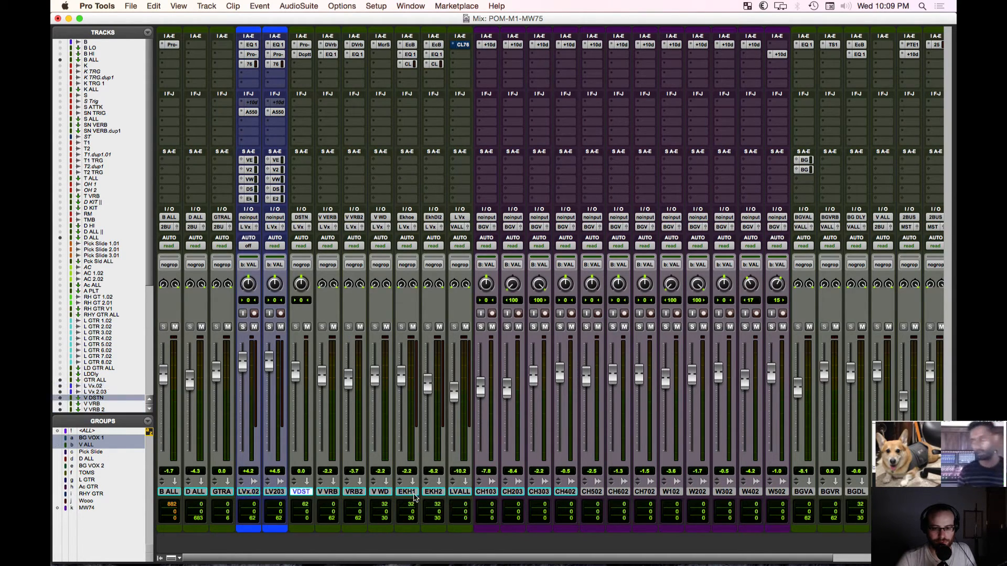
{"action": "left_click", "coordinate": [440, 491], "text": "shift"}
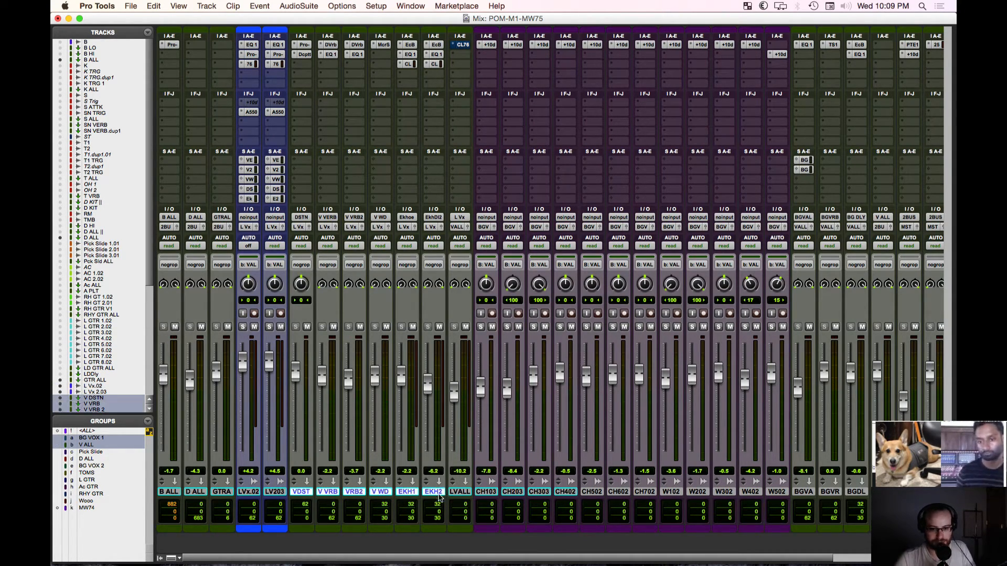
{"action": "left_click", "coordinate": [440, 327]}
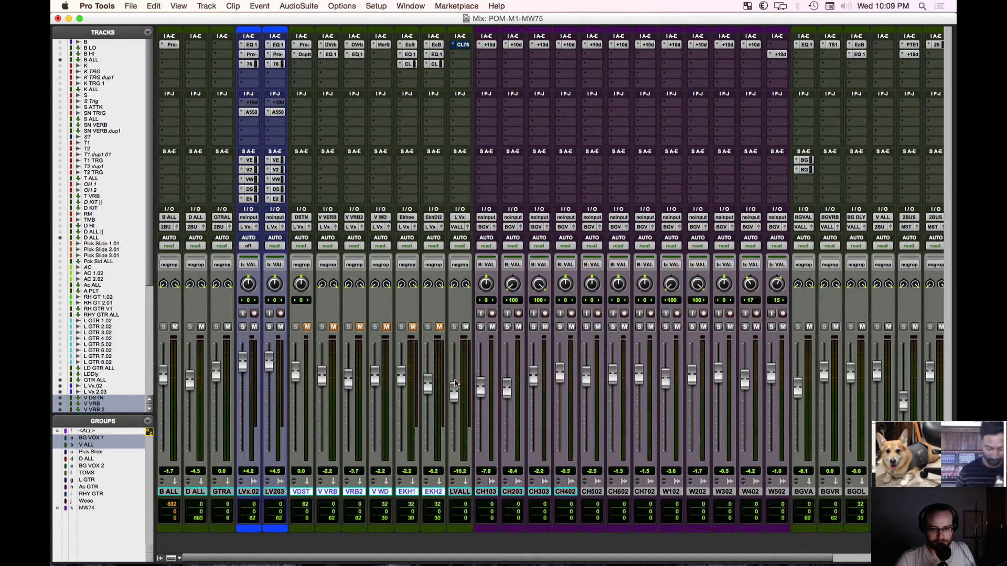
{"action": "key", "text": "super+s"}
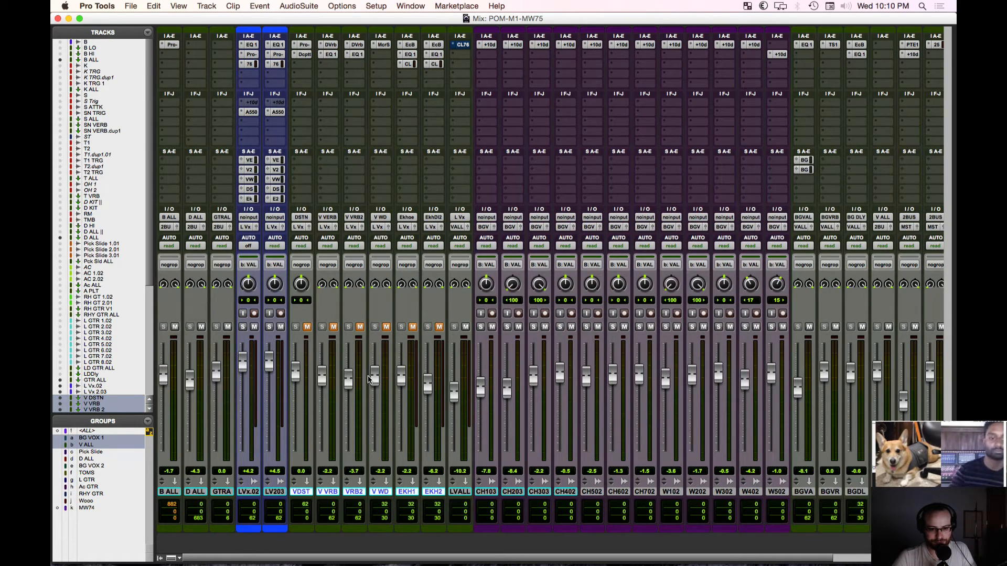
Step: Play verse 2 with the effect returns muted and bring back V DSTN and V VRB in turn
{"action": "key", "text": "space"}
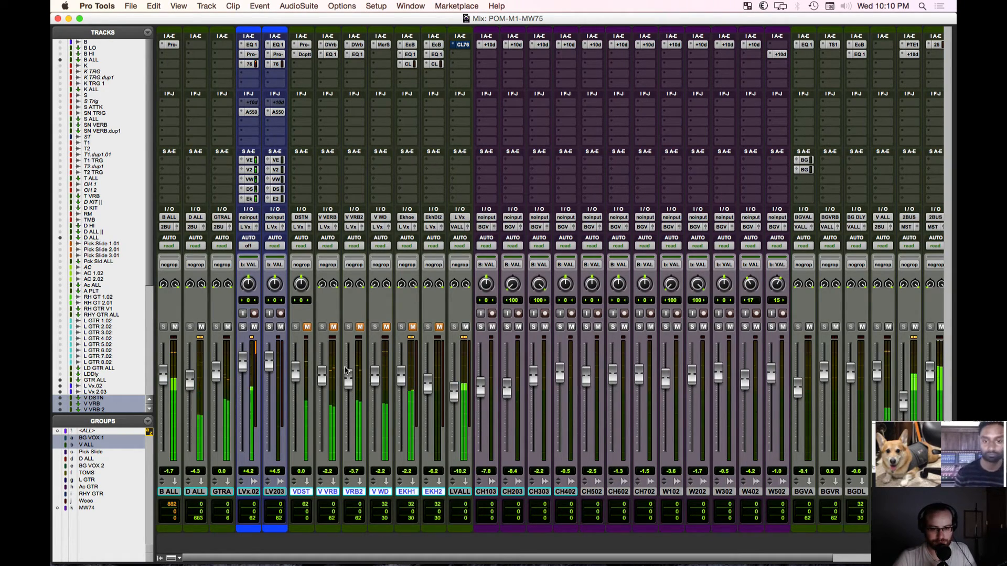
{"action": "left_click", "coordinate": [309, 327]}
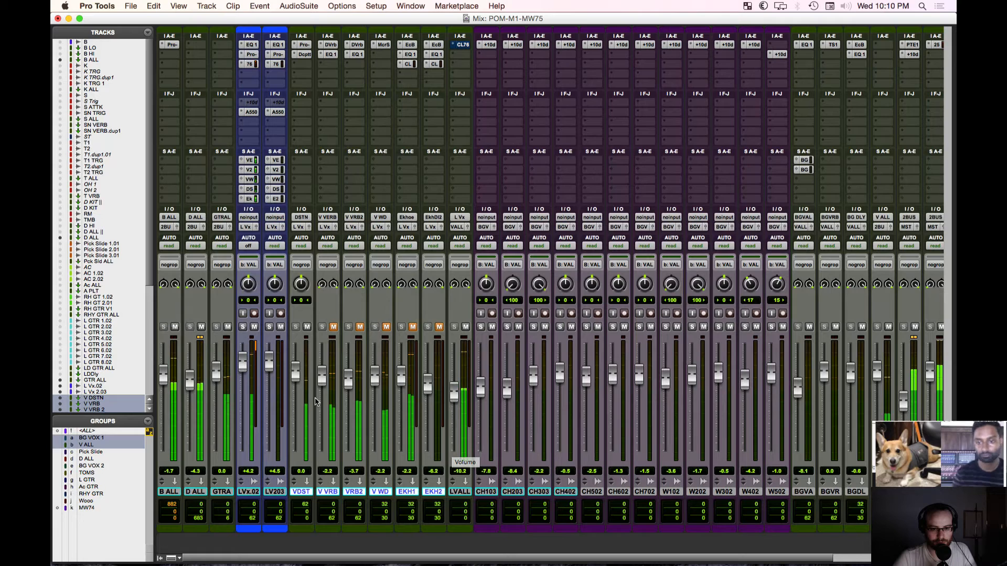
{"action": "left_click", "coordinate": [333, 328]}
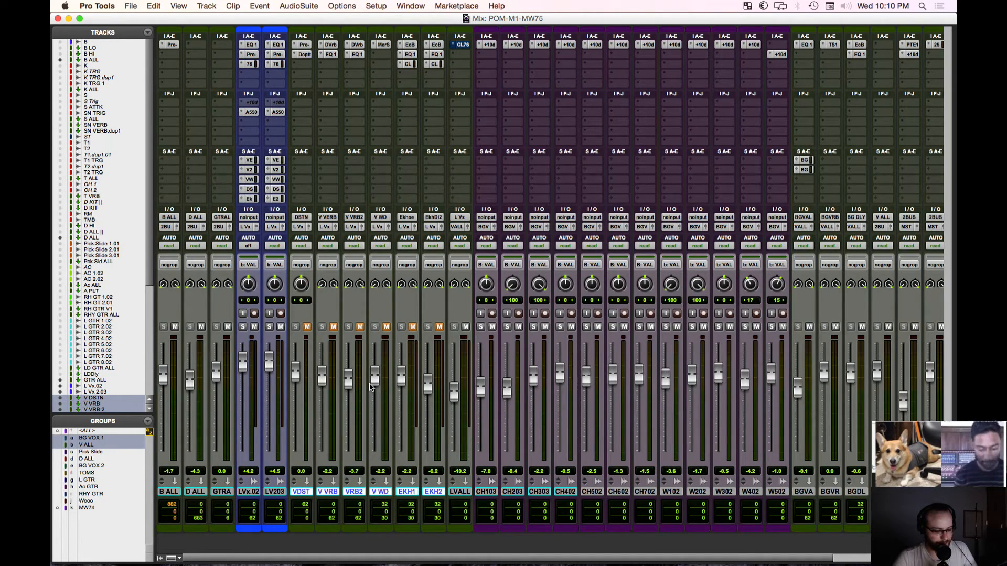
Step: Compare the full mix with and without vocal effects by repeatedly toggling the mutes of all six returns during playback
{"action": "key", "text": "space"}
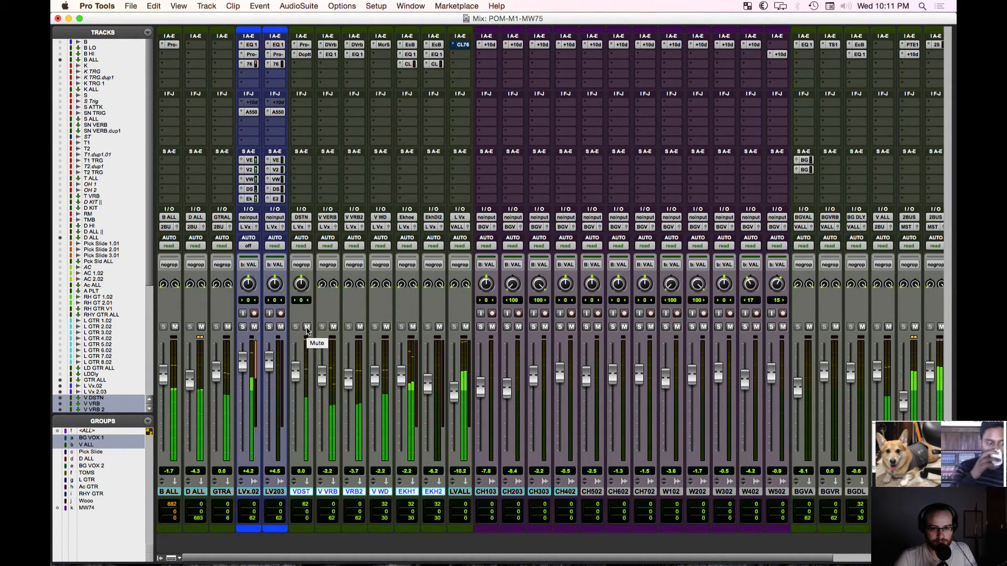
{"action": "left_click", "coordinate": [306, 328], "text": "alt+shift"}
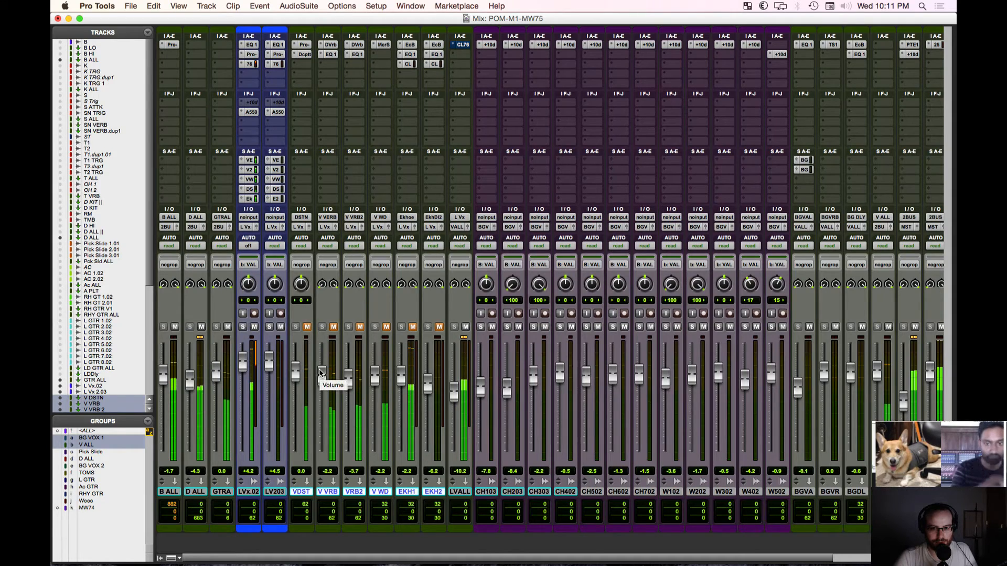
{"action": "left_click", "coordinate": [309, 329], "text": "alt+shift"}
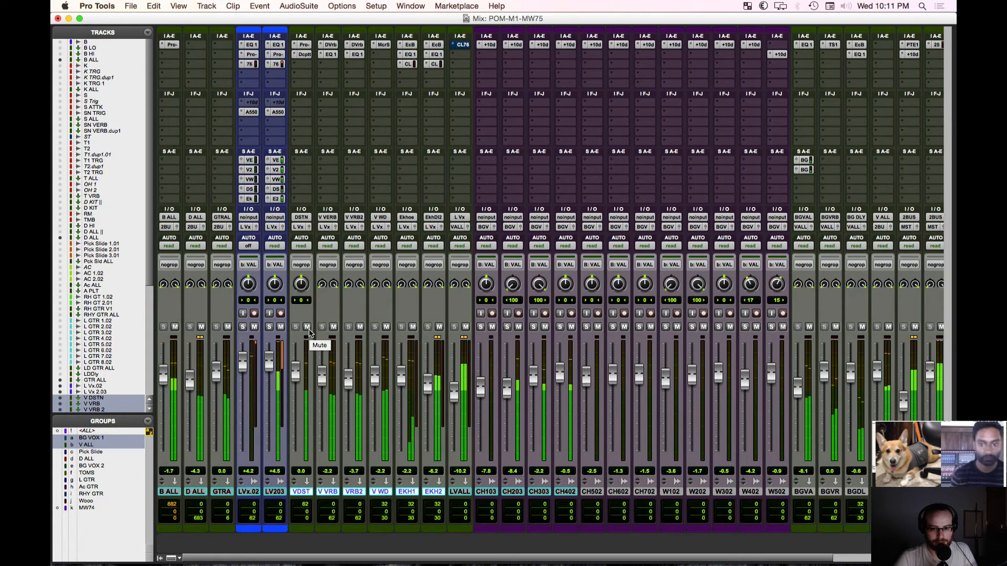
{"action": "left_click", "coordinate": [308, 329], "text": "alt+shift"}
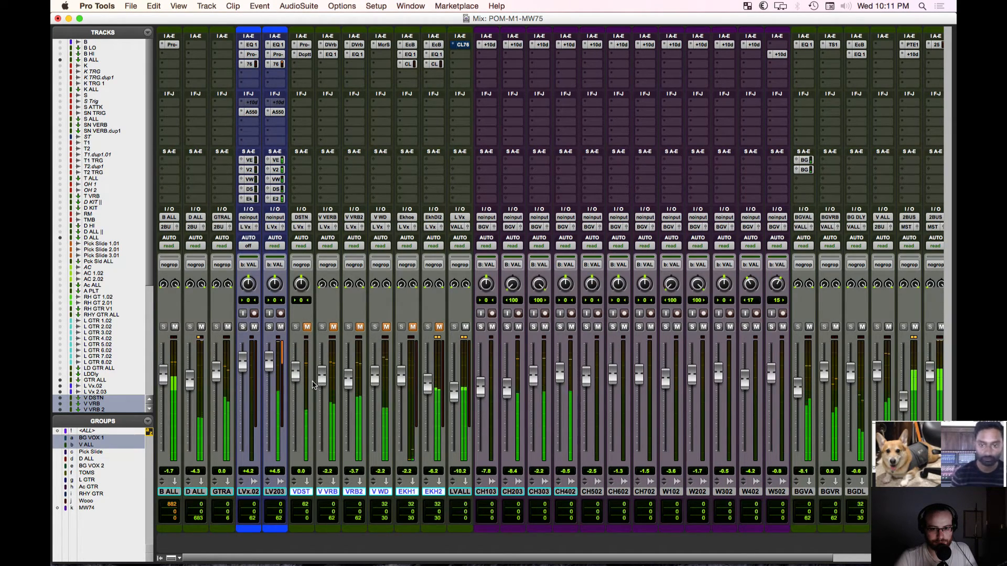
{"action": "left_click", "coordinate": [308, 329], "text": "alt+shift"}
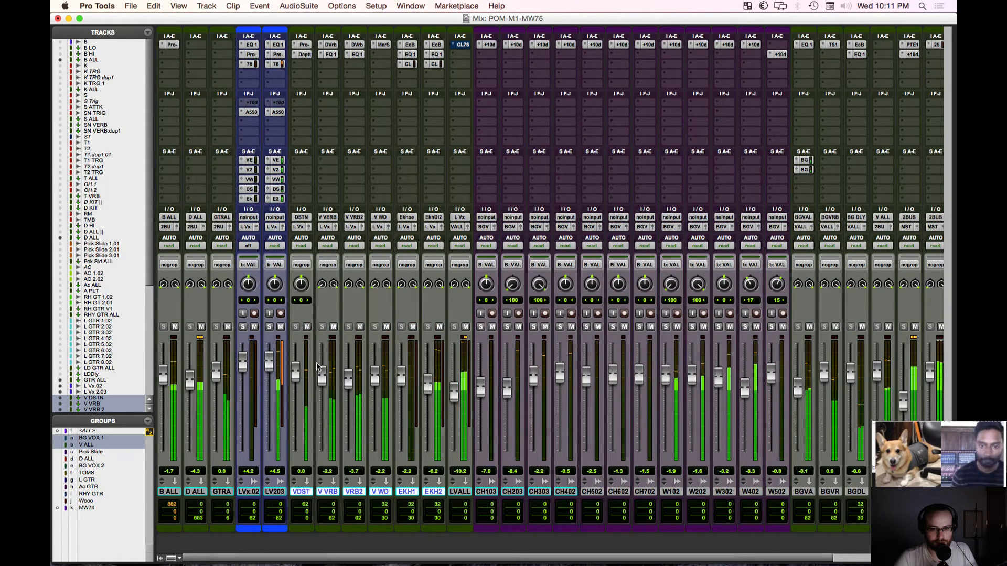
{"action": "left_click", "coordinate": [307, 328], "text": "alt+shift"}
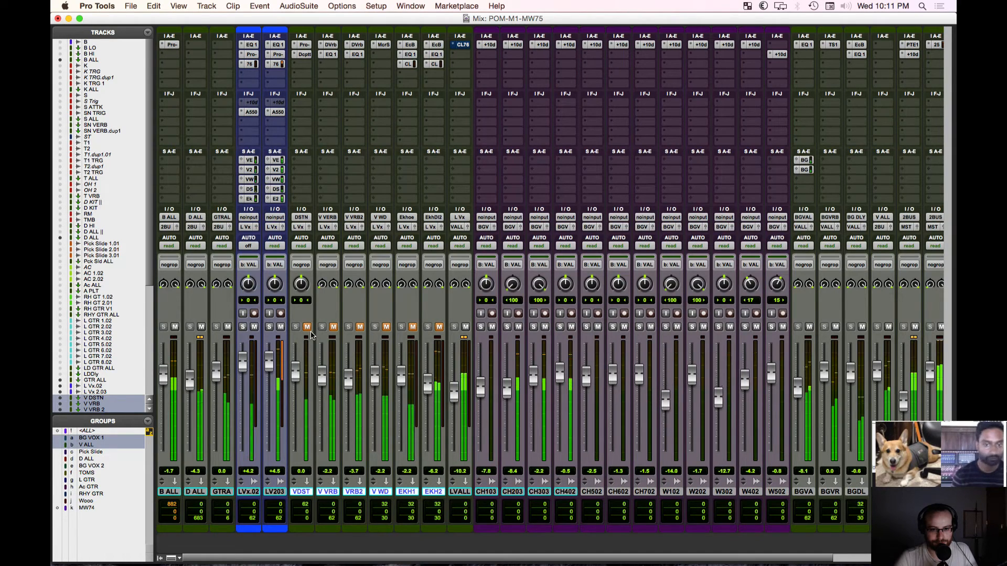
{"action": "left_click", "coordinate": [307, 328], "text": "alt+shift"}
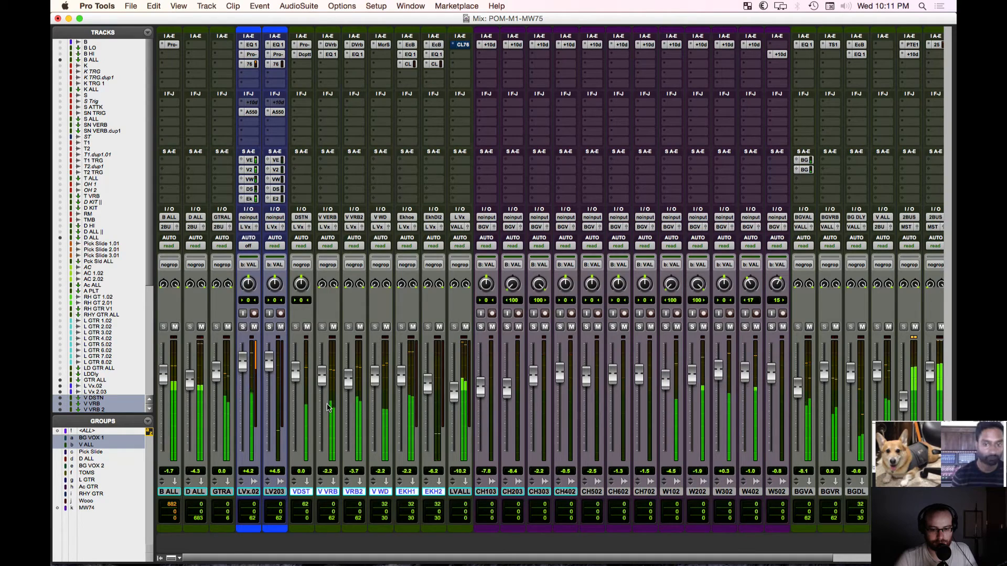
{"action": "left_click", "coordinate": [307, 327], "text": "alt+shift"}
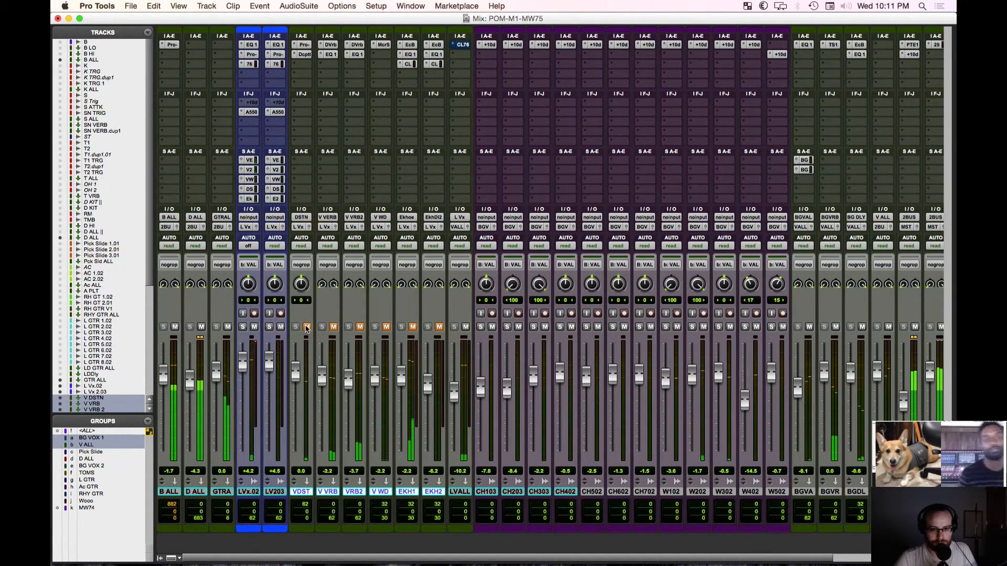
Step: Save the session, unmute all six vocal effect returns together, and go back to the Edit window
{"action": "key", "text": "super+s"}
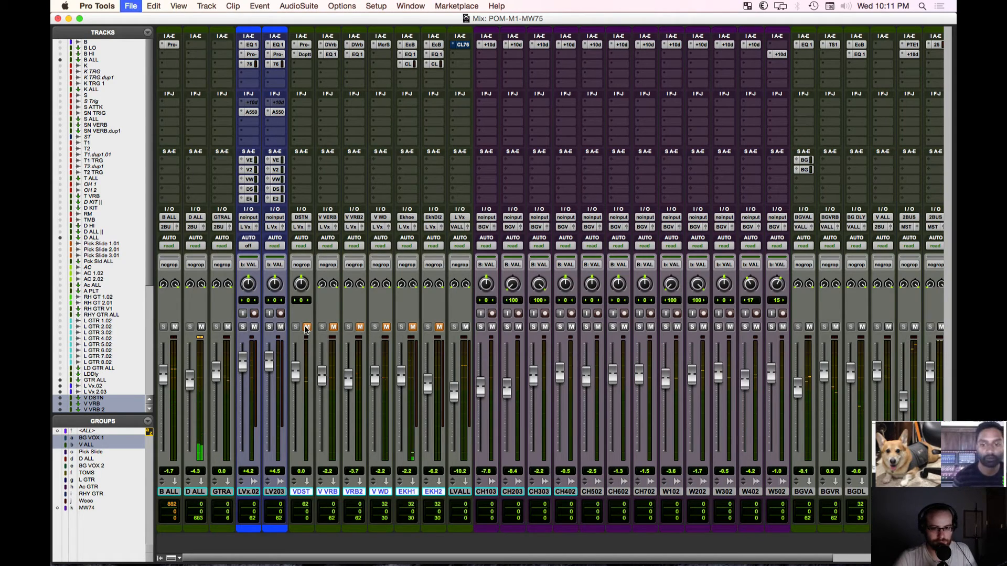
{"action": "left_click", "coordinate": [307, 329], "text": "alt+shift"}
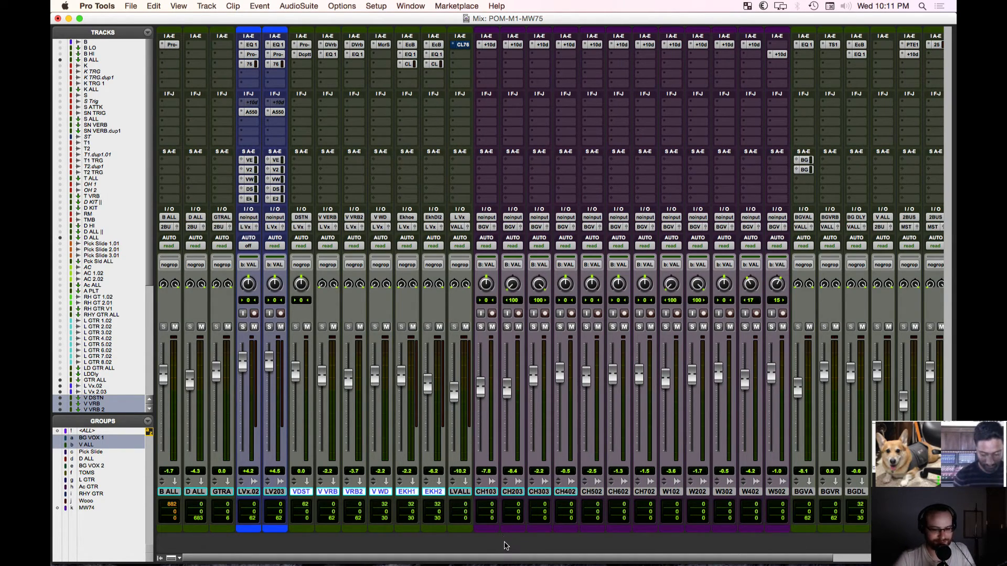
{"action": "key", "text": "super+equal"}
{"action": "scroll", "coordinate": [461, 361], "scroll_direction": "up", "scroll_amount": 1}
{"action": "scroll", "coordinate": [461, 362], "scroll_direction": "down", "scroll_amount": 1}
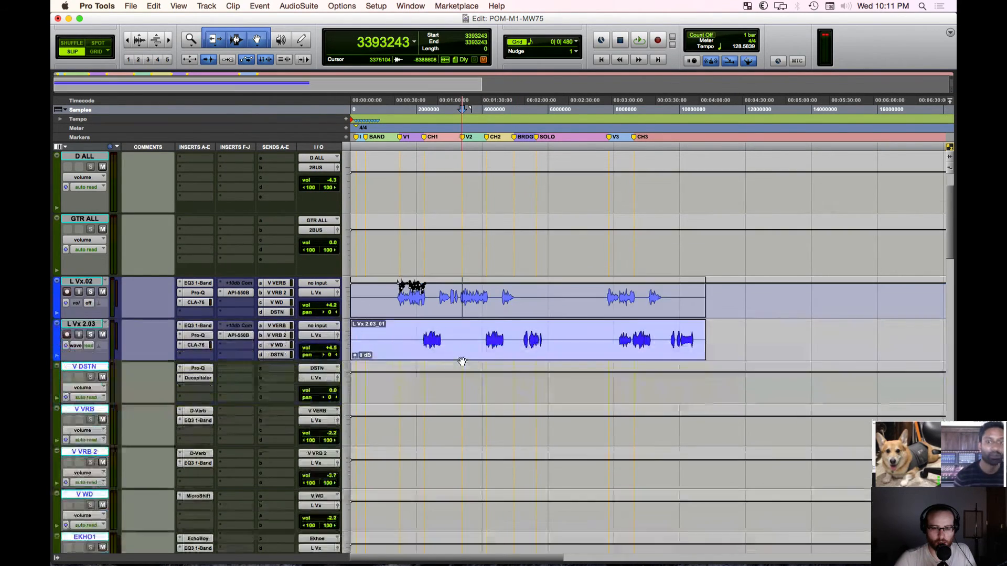
{"action": "scroll", "coordinate": [461, 362], "scroll_direction": "down", "scroll_amount": 1}
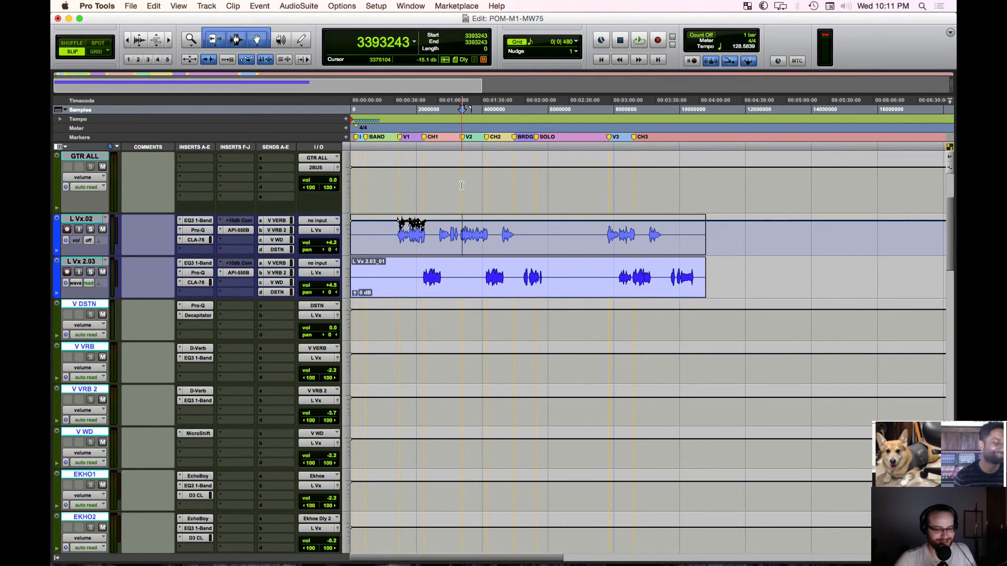
{"action": "key", "text": "super+equal"}
{"action": "key", "text": "super+equal"}
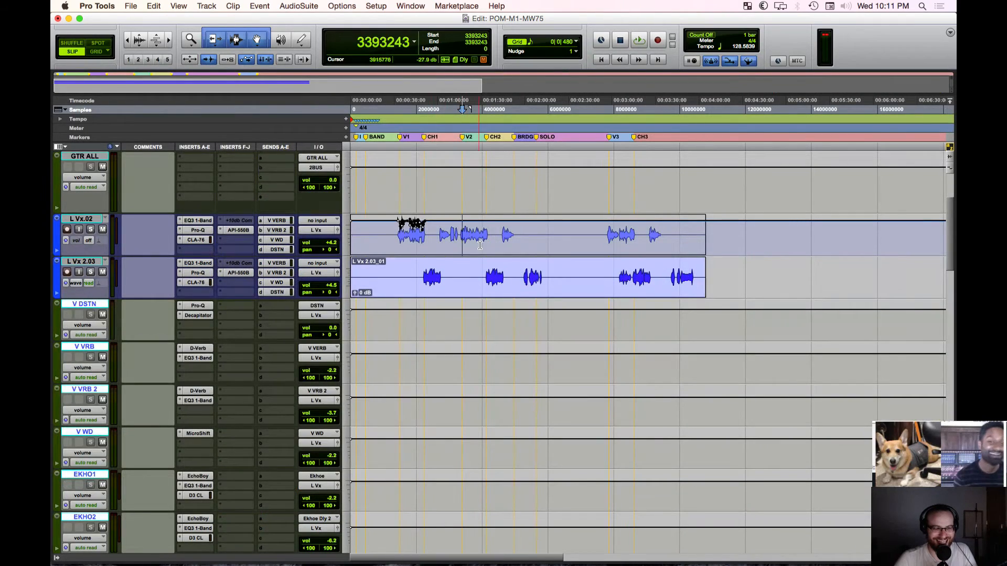
{"action": "key", "text": "super+bracketright"}
{"action": "key", "text": "super+bracketright"}
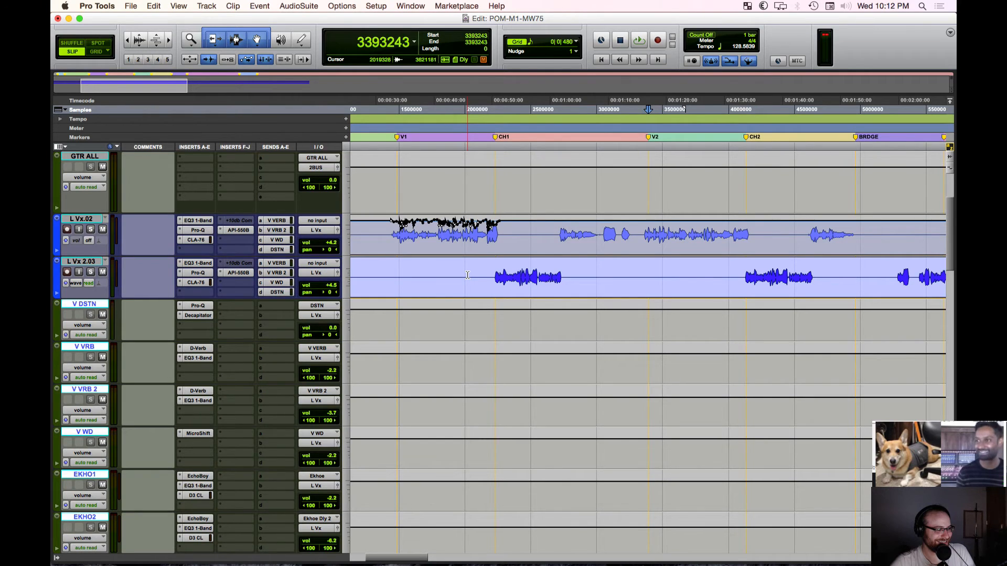
{"action": "key", "text": "super+equal"}
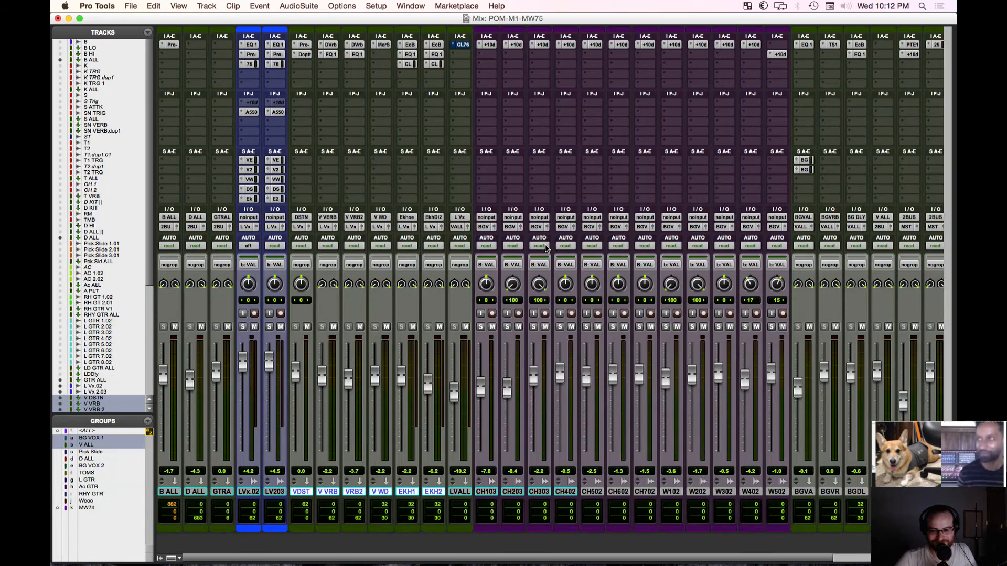
{"action": "key", "text": "super+equal"}
{"action": "key", "text": "super+bracketleft"}
{"action": "key", "text": "super+bracketleft"}
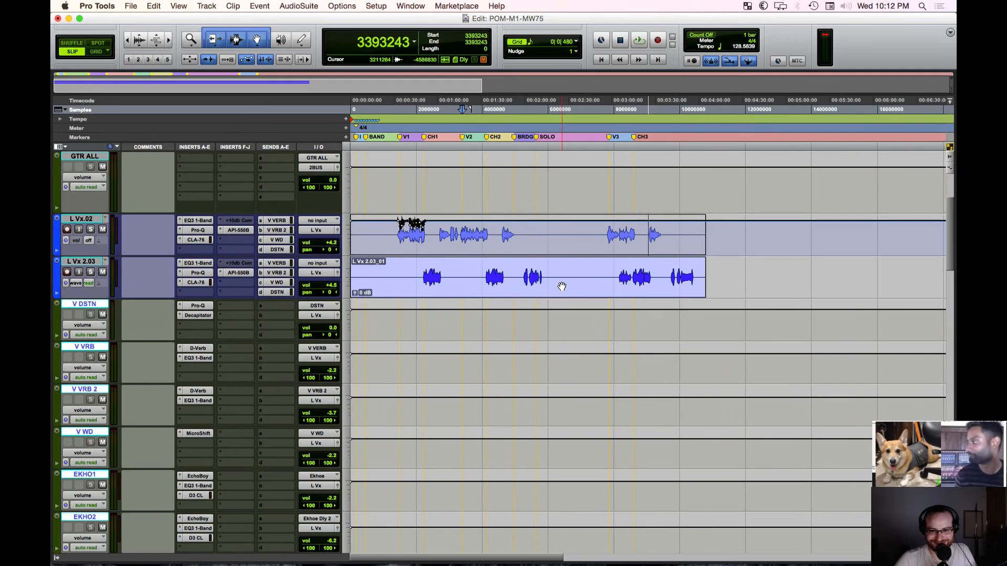
Step: Set the height of all shown tracks to small so the lead vocals, effect returns and background vocals fit together
{"action": "scroll", "coordinate": [559, 291], "scroll_direction": "up", "scroll_amount": 3}
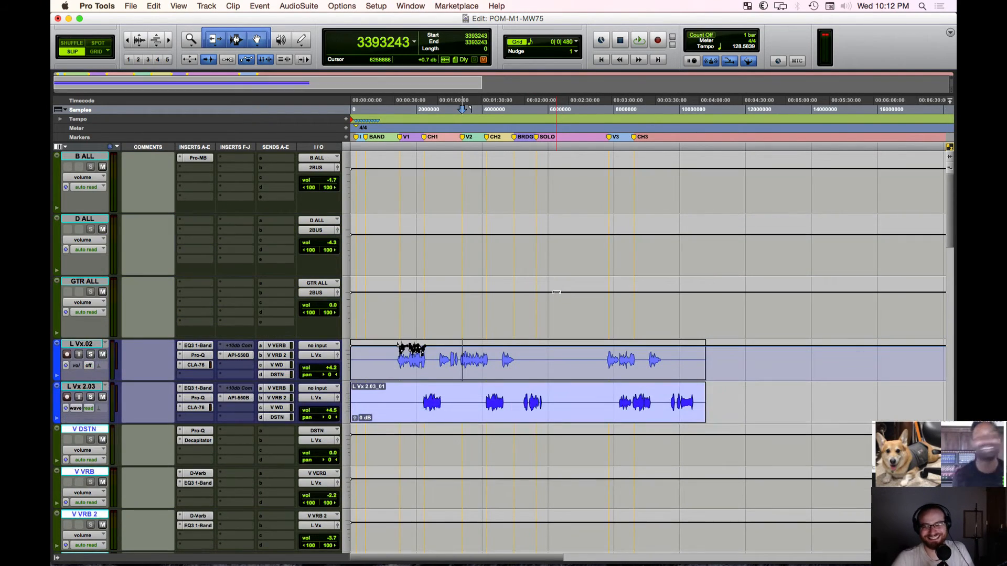
{"action": "scroll", "coordinate": [557, 294], "scroll_direction": "down", "scroll_amount": 8}
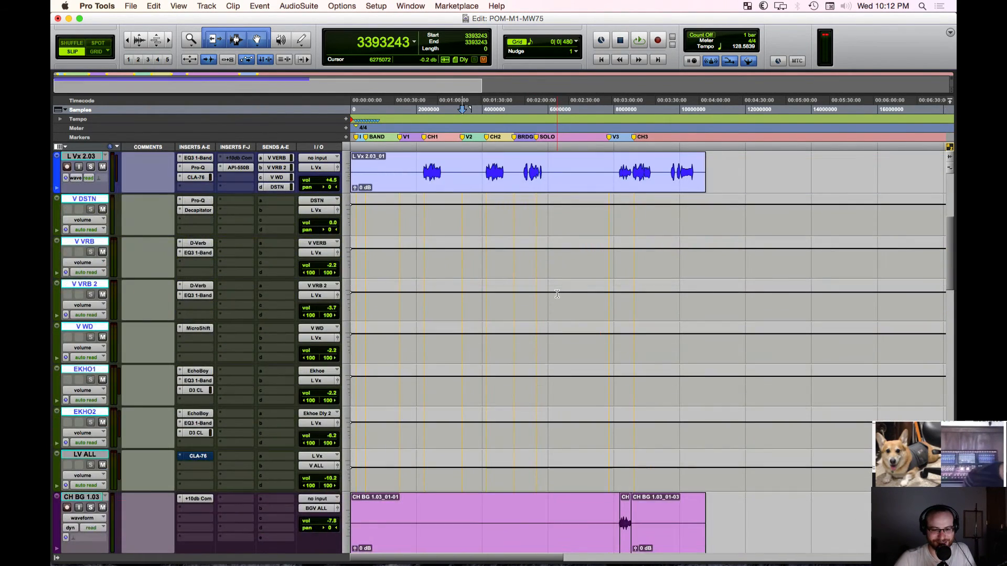
{"action": "scroll", "coordinate": [557, 293], "scroll_direction": "down", "scroll_amount": 10}
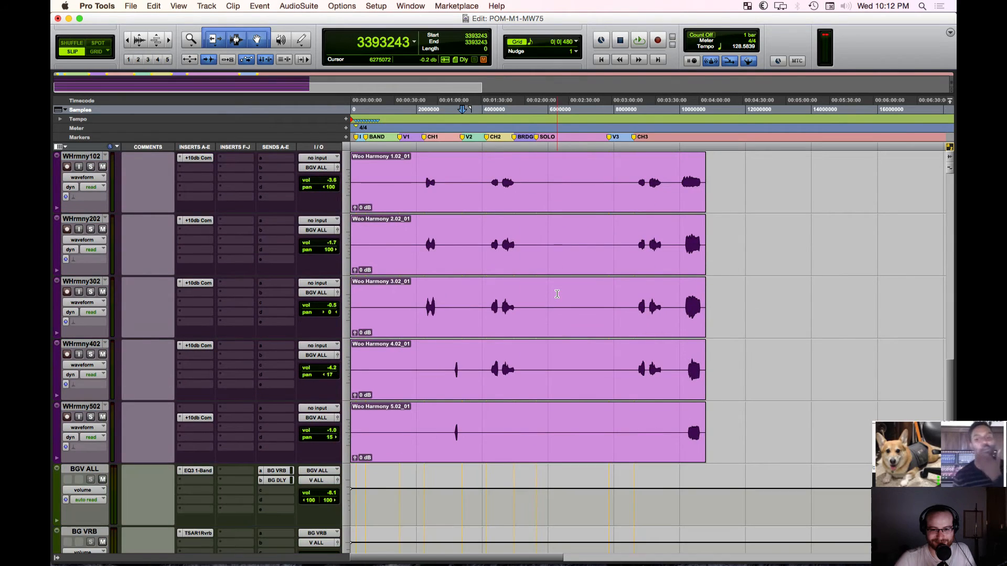
{"action": "left_click", "coordinate": [342, 367]}
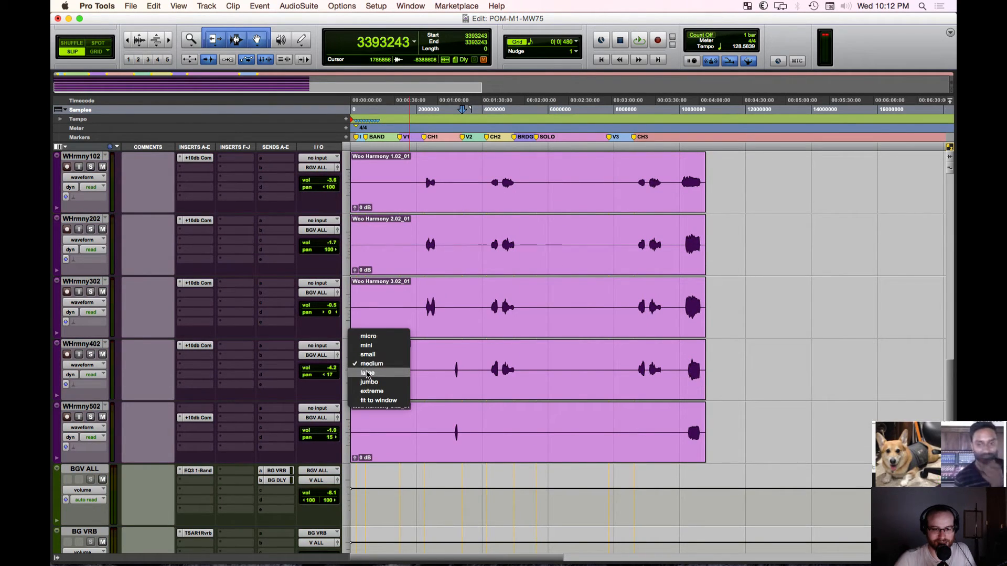
{"action": "left_click", "coordinate": [369, 371]}
{"action": "left_click", "coordinate": [347, 374]}
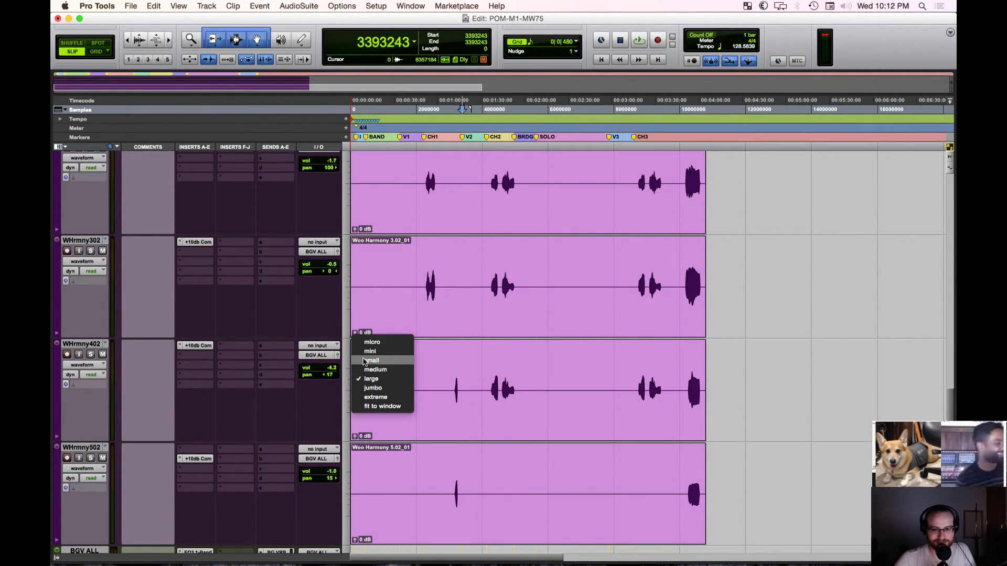
{"action": "left_click", "coordinate": [367, 365]}
{"action": "scroll", "coordinate": [567, 388], "scroll_direction": "up", "scroll_amount": 12}
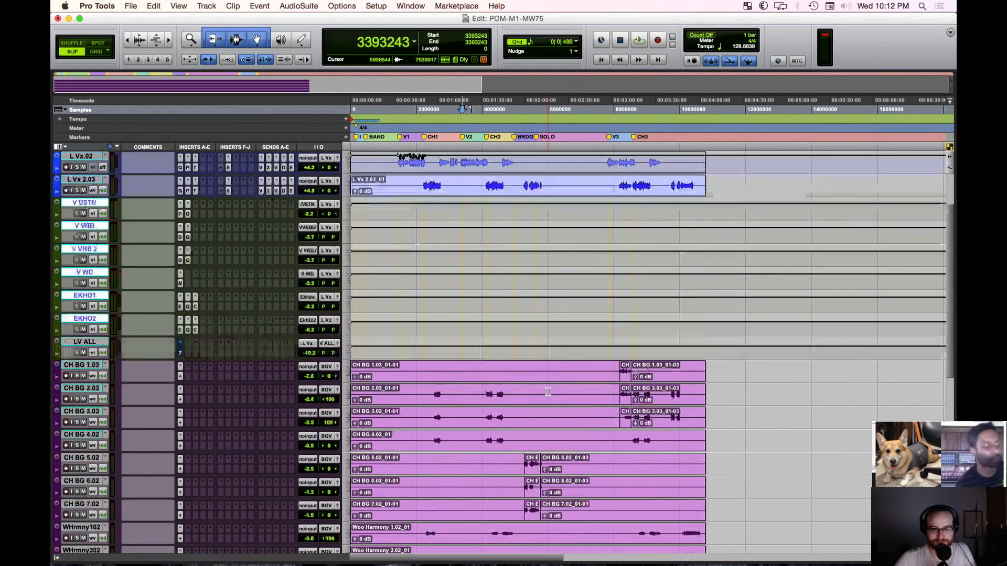
{"action": "scroll", "coordinate": [548, 391], "scroll_direction": "up", "scroll_amount": 2}
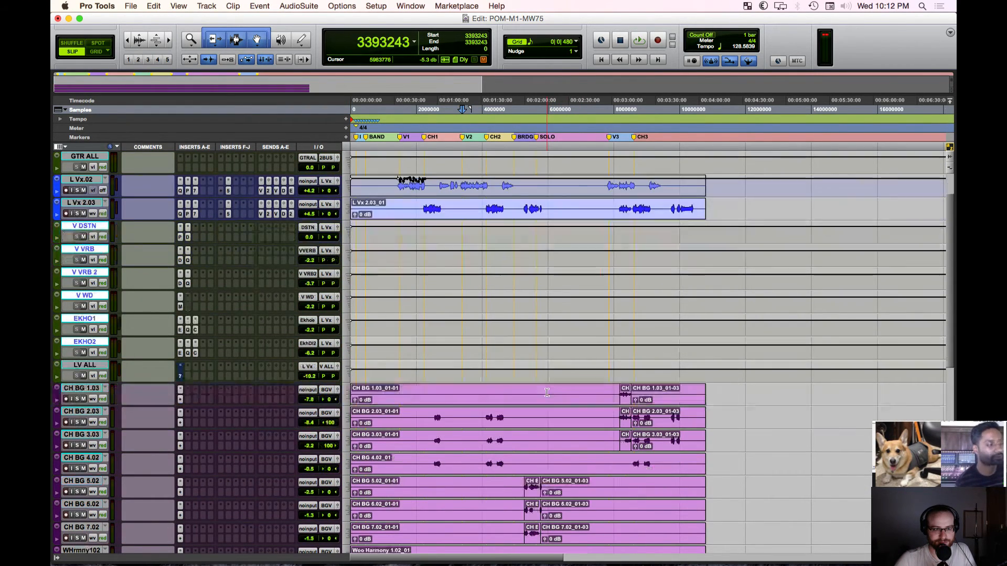
{"action": "scroll", "coordinate": [547, 392], "scroll_direction": "down", "scroll_amount": 3}
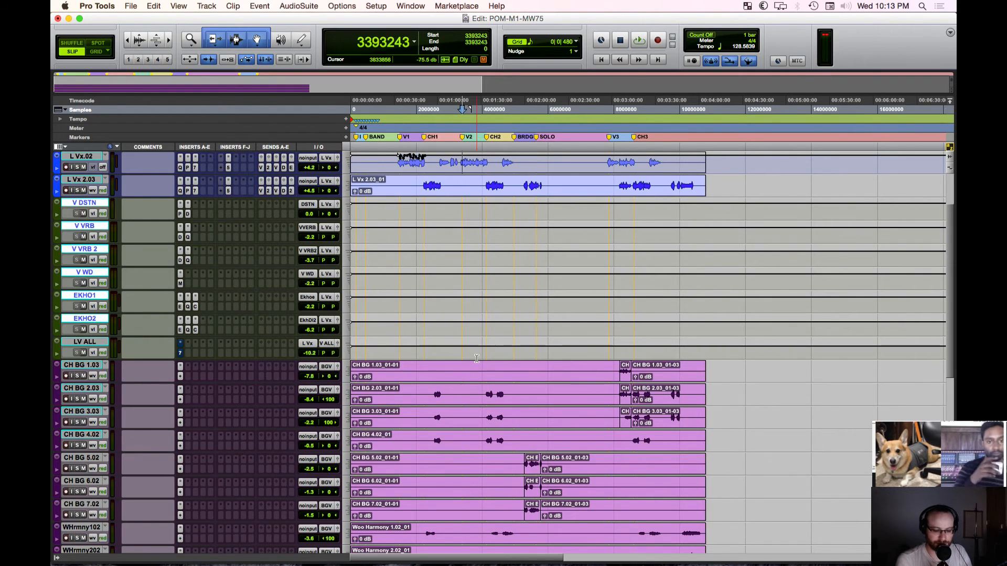
Step: Recall memory location 1 to show the full set of session tracks in the mixer and review the channels from bass to vocals
{"action": "key", "text": "super+equal"}
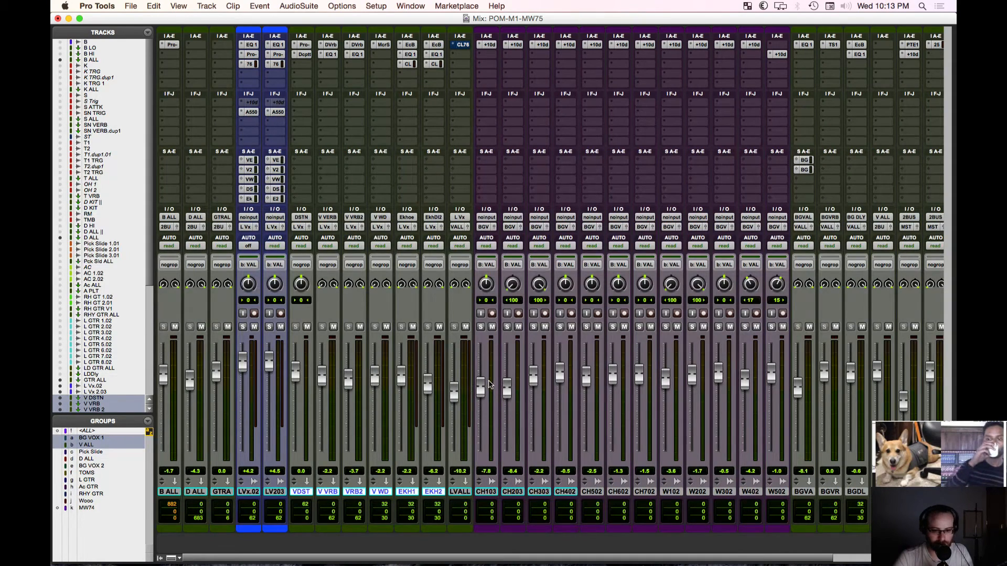
{"action": "scroll", "coordinate": [490, 384], "scroll_direction": "right", "scroll_amount": 5}
{"action": "scroll", "coordinate": [490, 384], "scroll_direction": "left", "scroll_amount": 5}
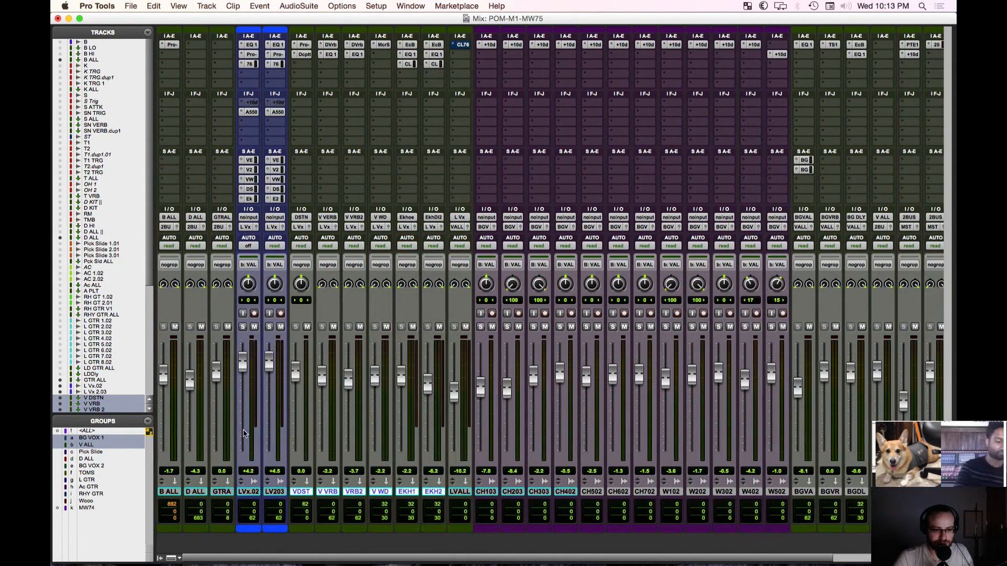
{"action": "key", "text": "period"}
{"action": "key", "text": "1"}
{"action": "key", "text": "period"}
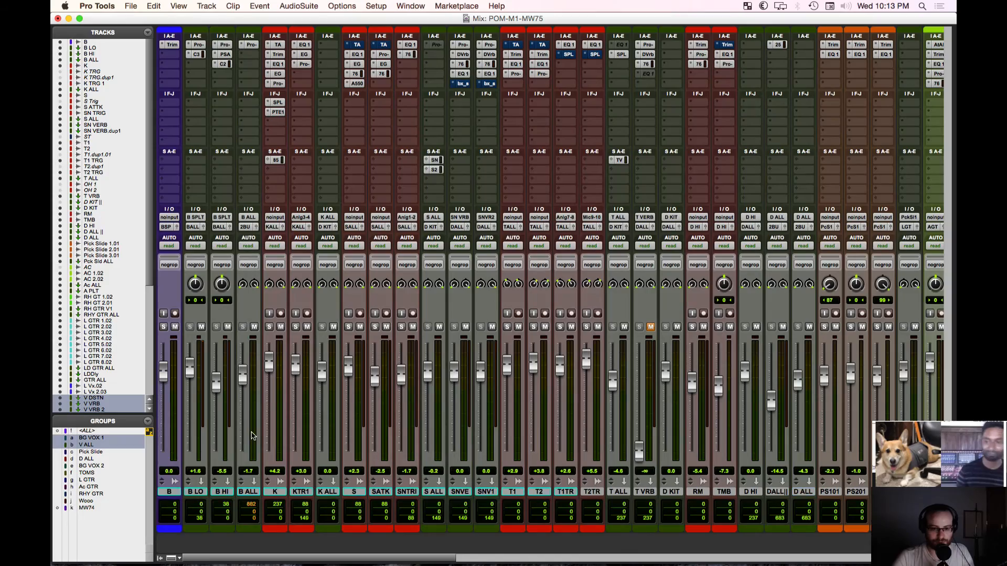
{"action": "scroll", "coordinate": [284, 431], "scroll_direction": "right", "scroll_amount": 2}
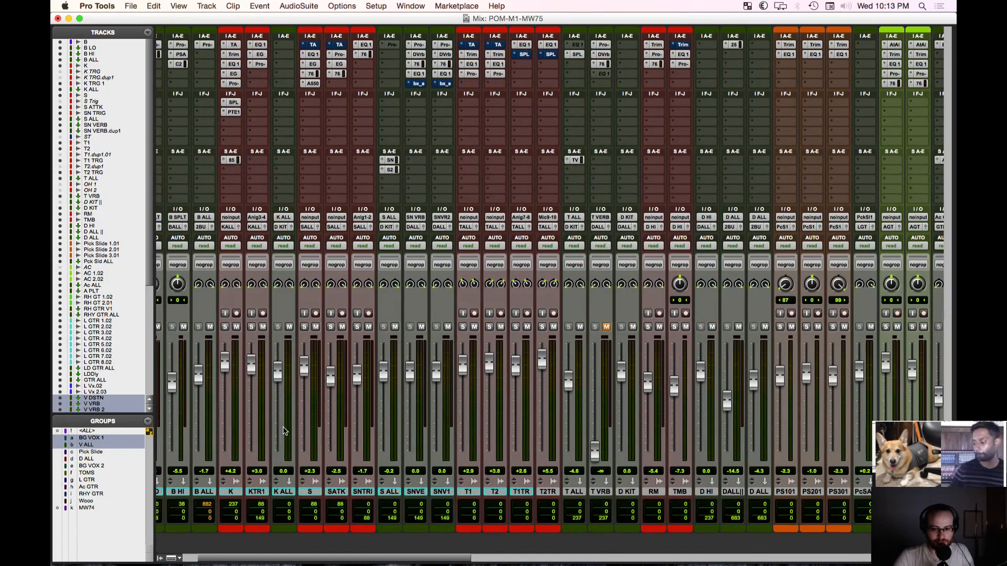
{"action": "scroll", "coordinate": [283, 431], "scroll_direction": "right", "scroll_amount": 10}
{"action": "scroll", "coordinate": [282, 436], "scroll_direction": "right", "scroll_amount": 10}
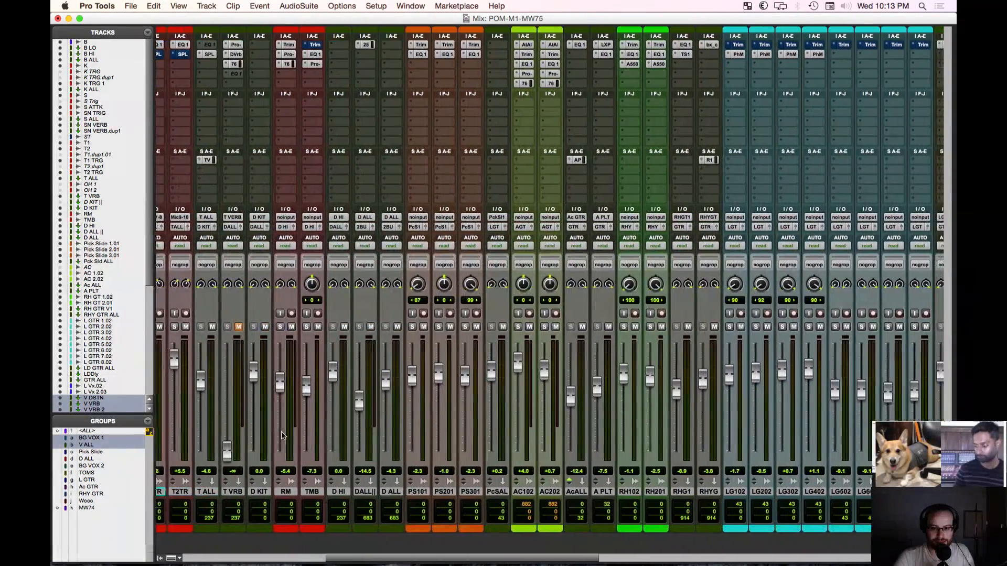
{"action": "scroll", "coordinate": [278, 440], "scroll_direction": "right", "scroll_amount": 8}
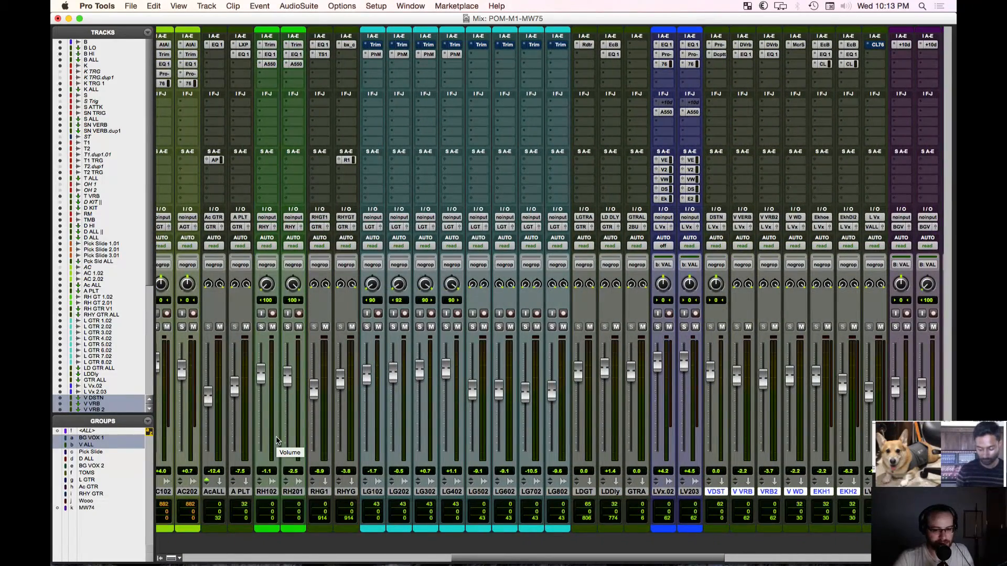
Step: Return to the Edit window and set the height of all the session's tracks to small
{"action": "key", "text": "super+equal"}
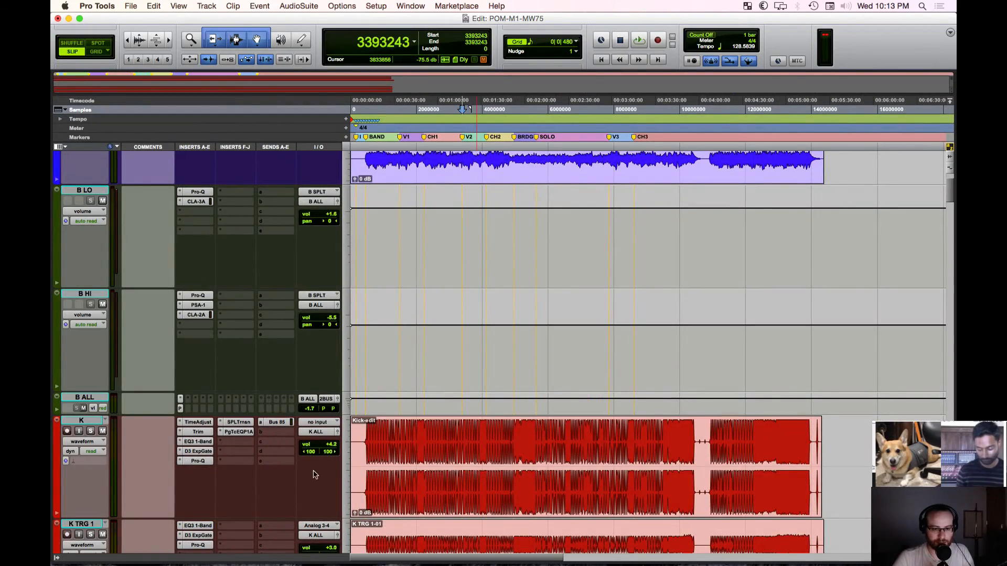
{"action": "left_click", "coordinate": [348, 447]}
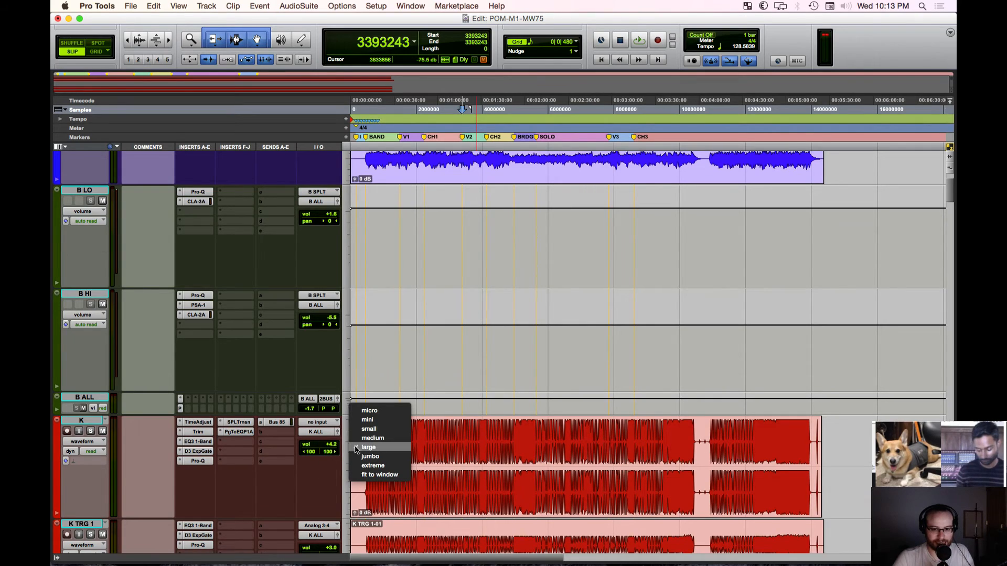
{"action": "left_click", "coordinate": [382, 457]}
{"action": "left_click", "coordinate": [351, 462]}
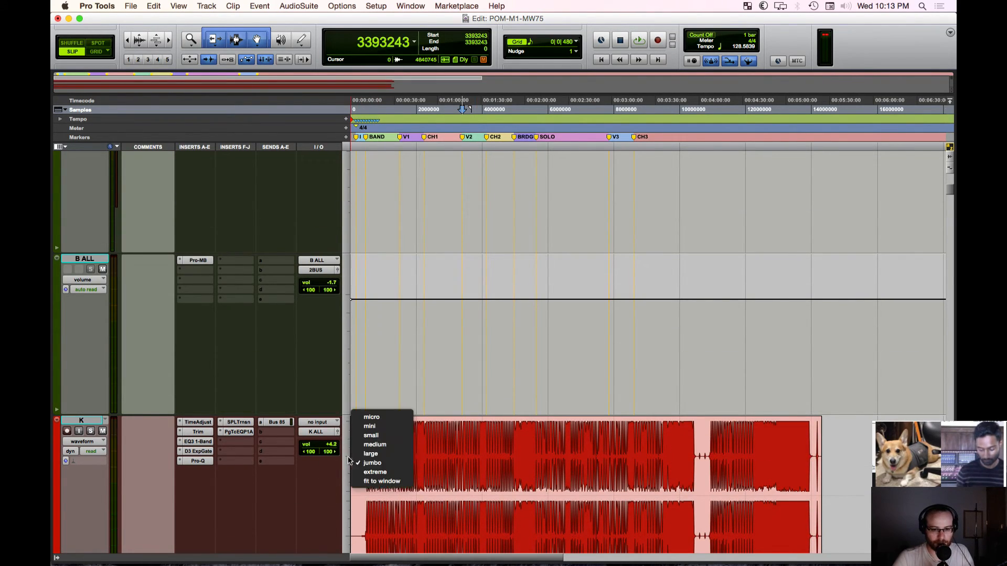
{"action": "left_click", "coordinate": [370, 436]}
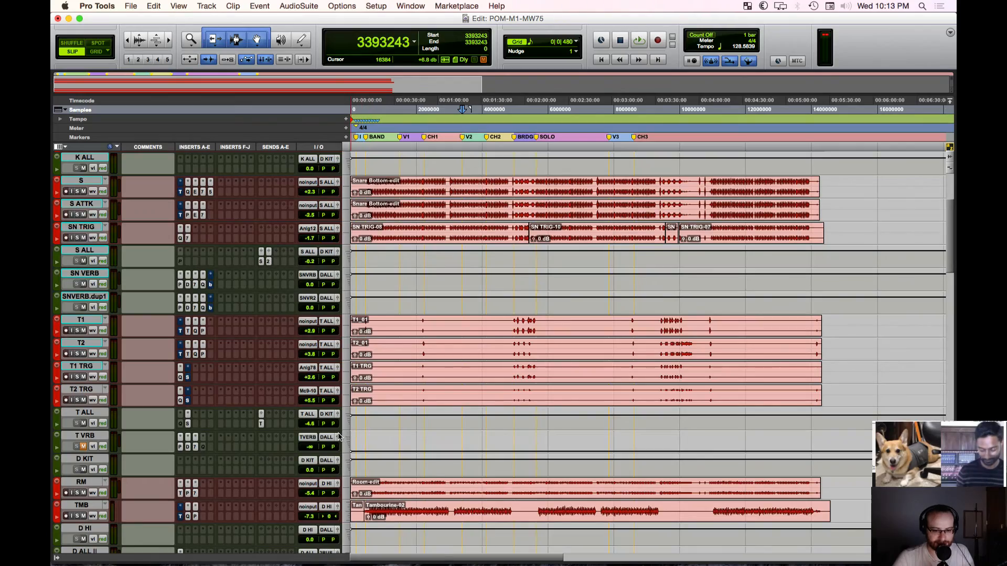
Step: Look through the track list down to the master, then enlarge the L Vx.02 and L Vx 2.03 lead vocals with their grouped background vocals
{"action": "scroll", "coordinate": [339, 436], "scroll_direction": "down", "scroll_amount": 6}
{"action": "scroll", "coordinate": [336, 426], "scroll_direction": "down", "scroll_amount": 10}
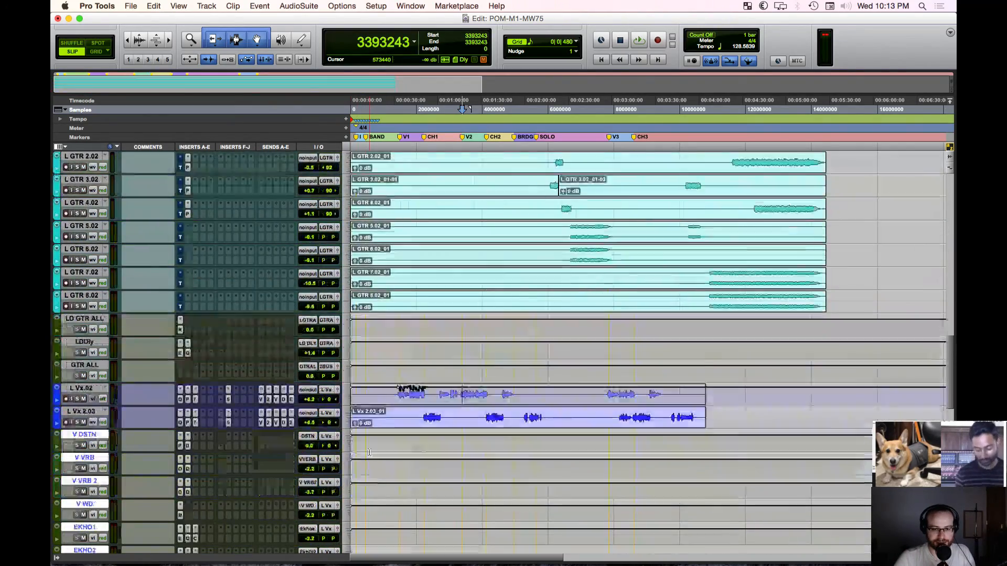
{"action": "scroll", "coordinate": [370, 452], "scroll_direction": "down", "scroll_amount": 15}
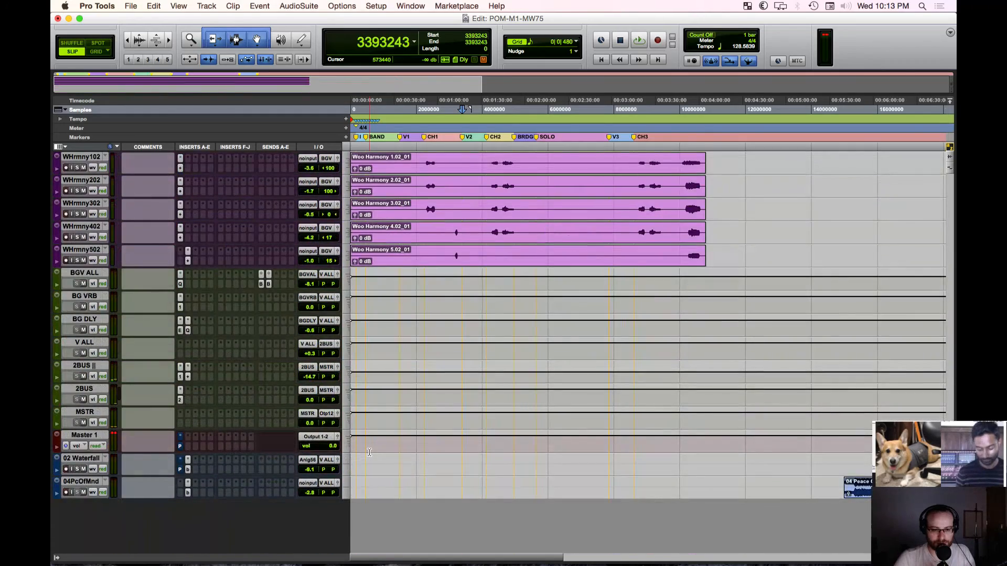
{"action": "scroll", "coordinate": [369, 452], "scroll_direction": "up", "scroll_amount": 8}
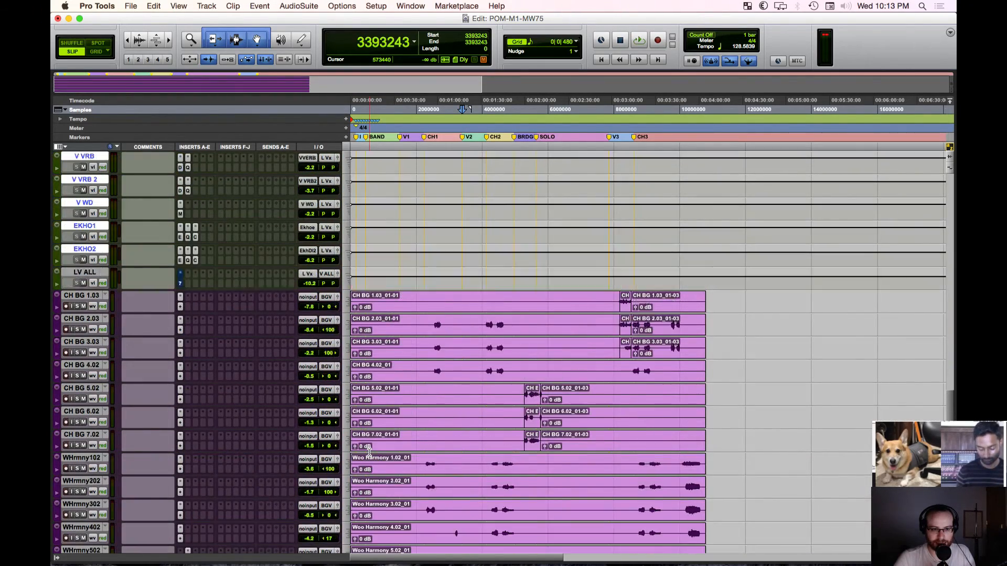
{"action": "scroll", "coordinate": [369, 452], "scroll_direction": "up", "scroll_amount": 3}
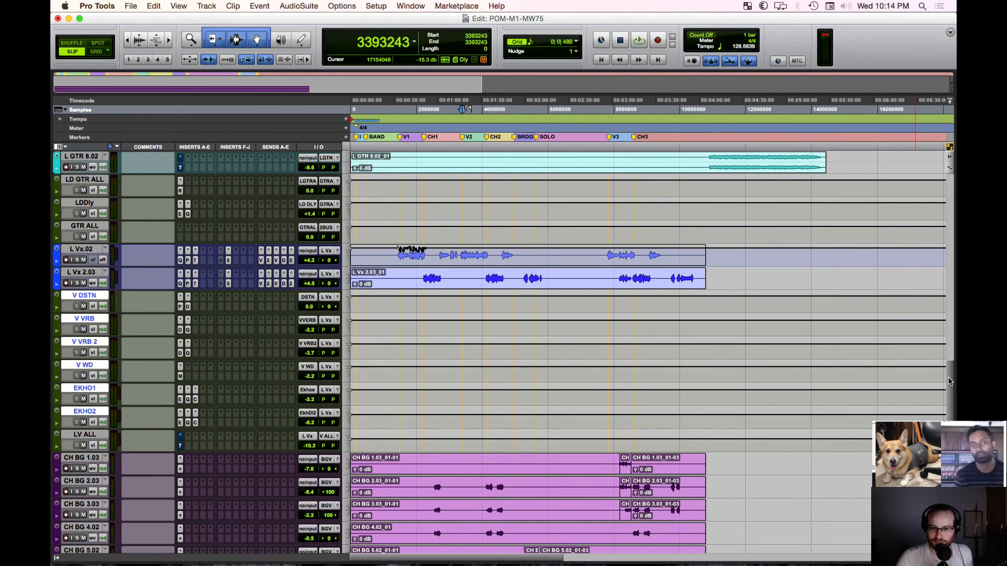
{"action": "scroll", "coordinate": [944, 380], "scroll_direction": "down", "scroll_amount": 4}
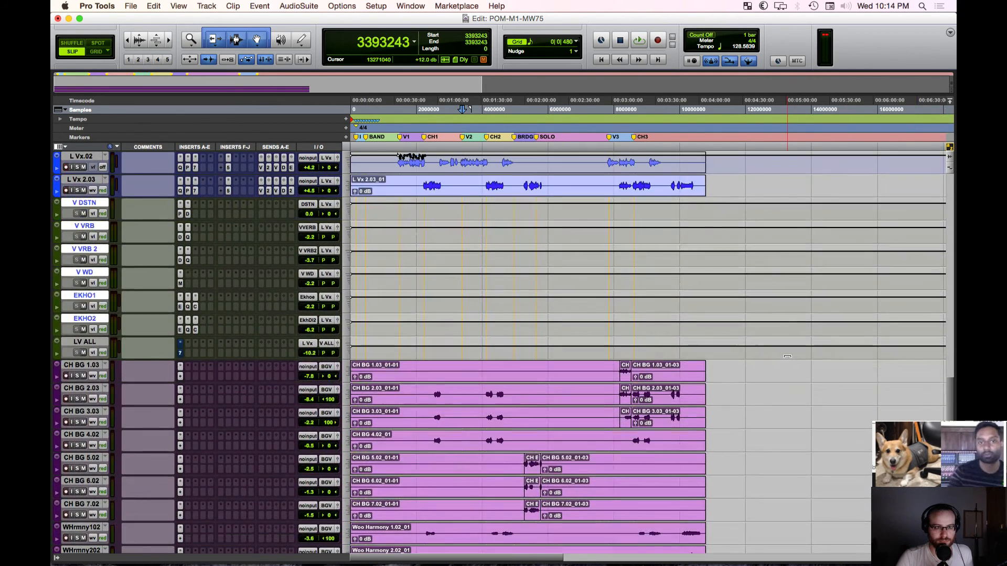
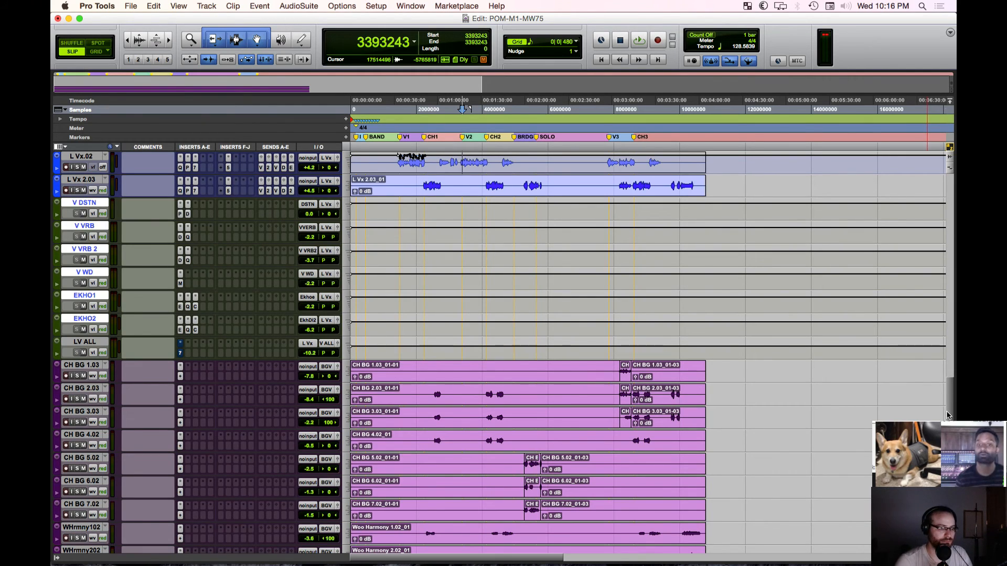
{"action": "scroll", "coordinate": [948, 416], "scroll_direction": "up", "scroll_amount": 3}
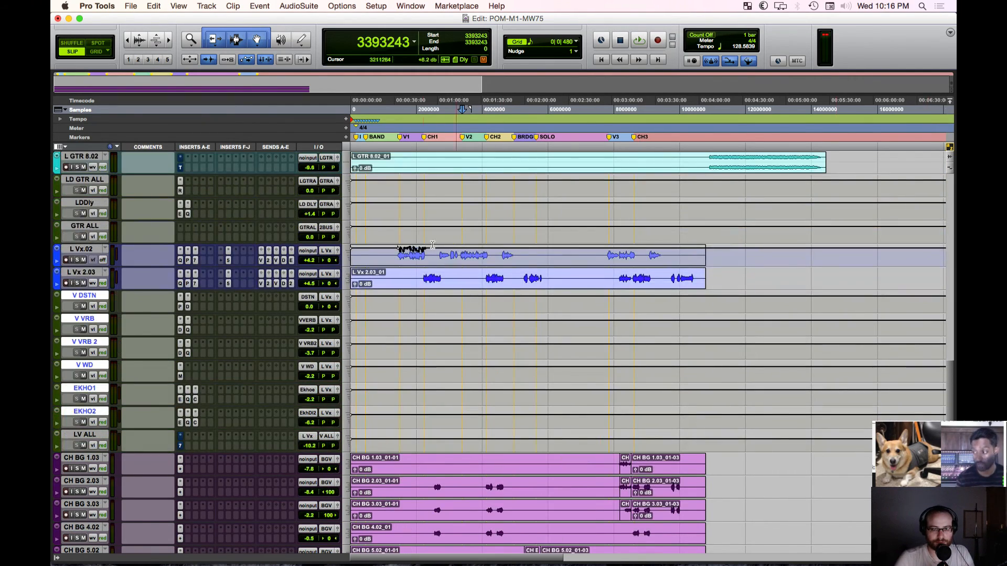
{"action": "key", "text": "ctrl+Up"}
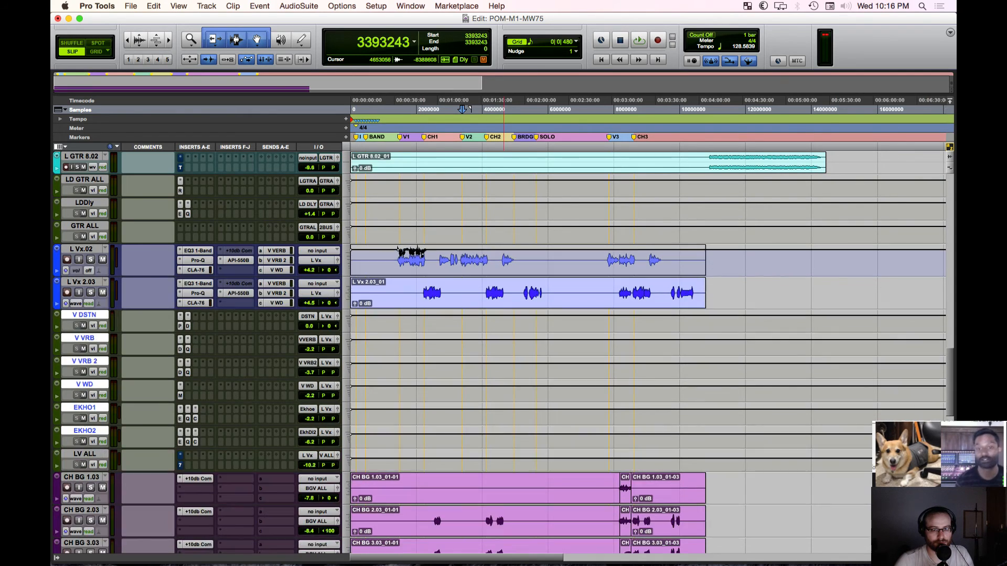
{"action": "key", "text": "ctrl+Up"}
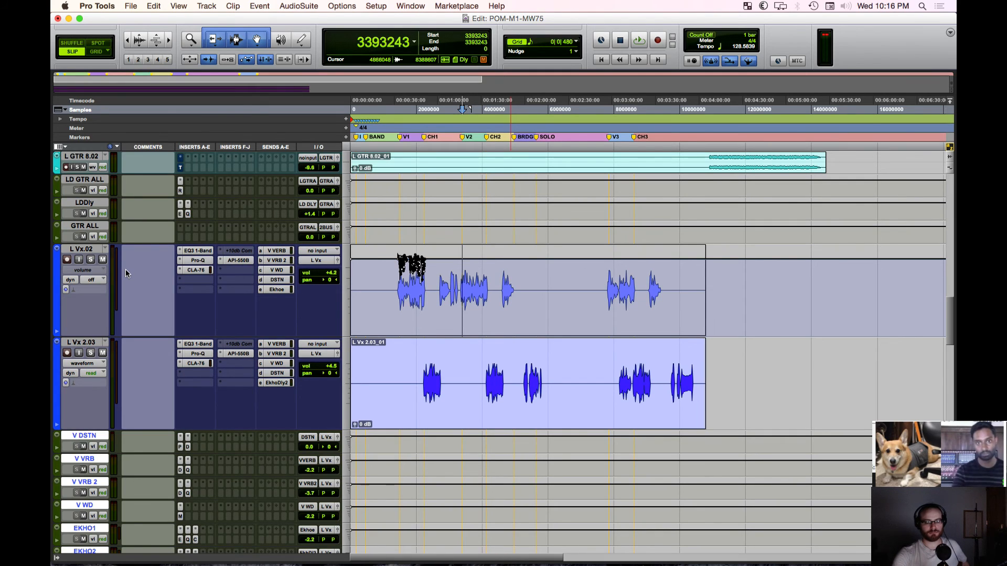
Step: Open the Decapitator plug-in on the V DSTN return in the mixer
{"action": "key", "text": "super+equal"}
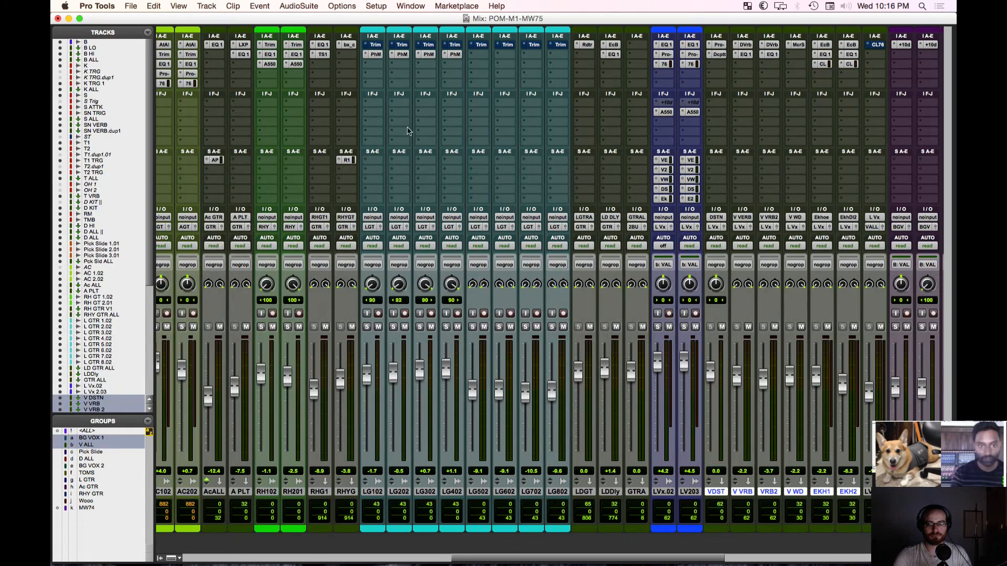
{"action": "scroll", "coordinate": [649, 75], "scroll_direction": "right", "scroll_amount": 4}
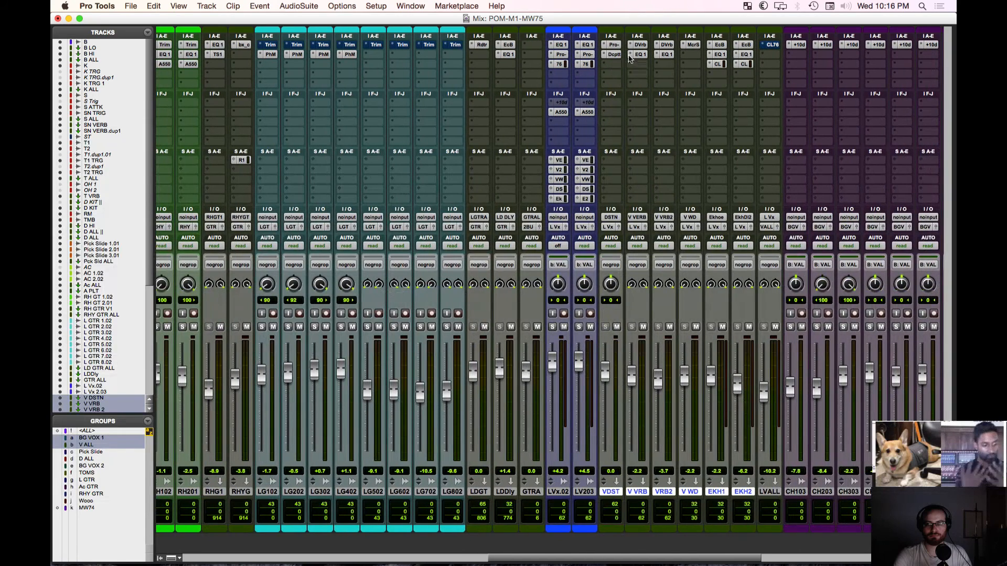
{"action": "left_click", "coordinate": [615, 55]}
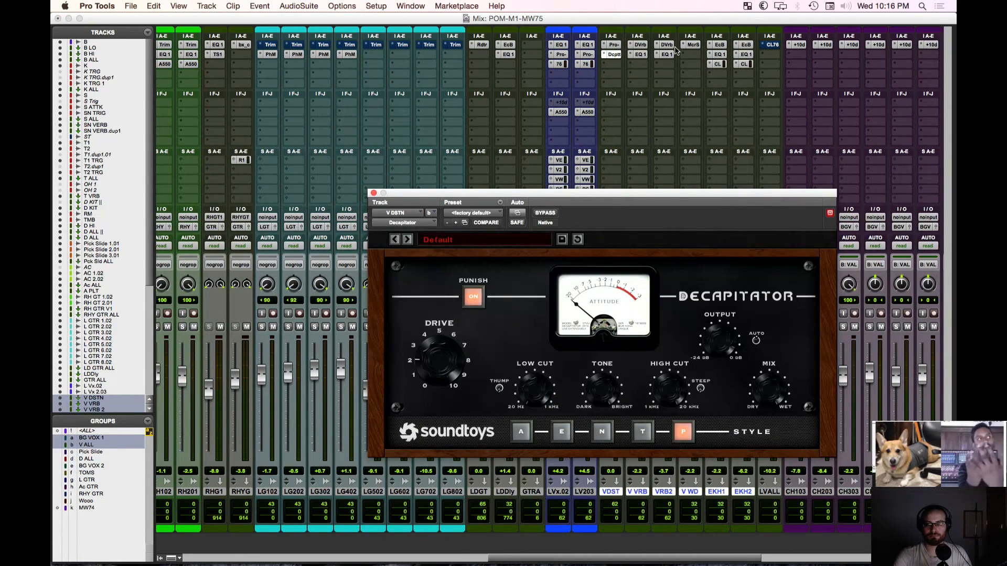
Step: Review the D-Verb plug-ins on V VRB and V VRB 2 and the MicroShift on V WD, finishing with the plug-in window closed
{"action": "left_click", "coordinate": [646, 46]}
{"action": "left_click", "coordinate": [666, 47]}
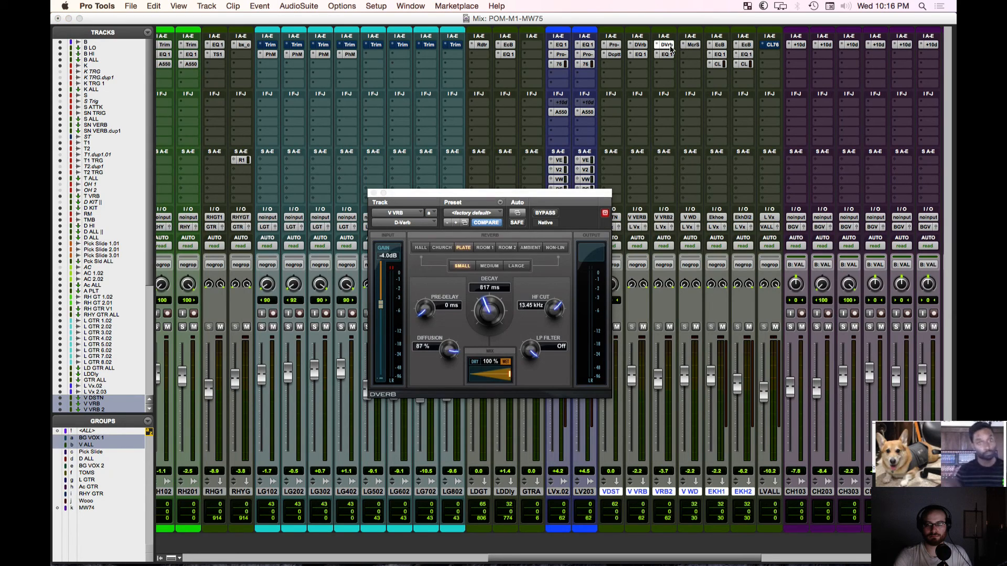
{"action": "left_click", "coordinate": [690, 46]}
{"action": "left_click_drag", "start_coordinate": [658, 194], "coordinate": [436, 113]}
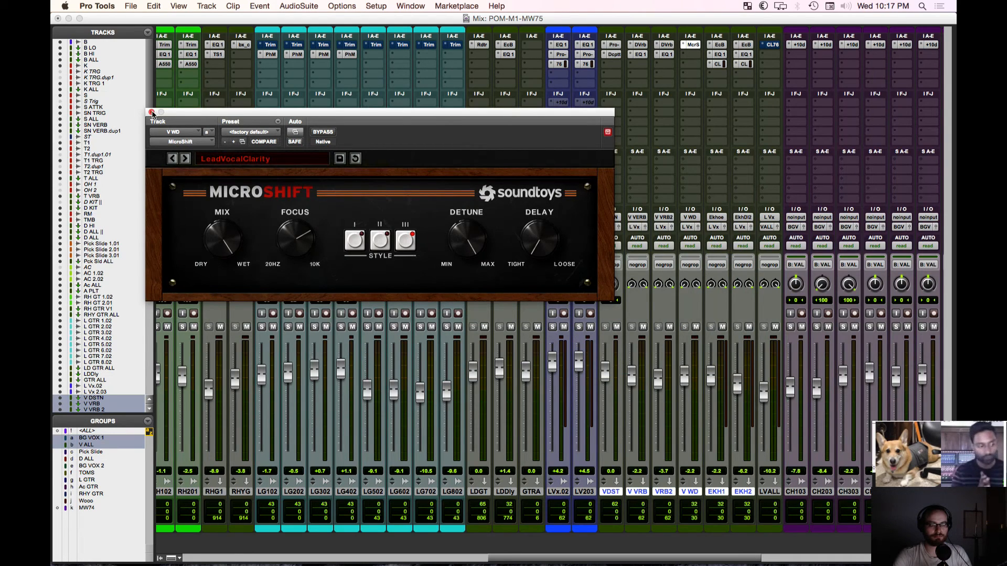
{"action": "left_click", "coordinate": [151, 113]}
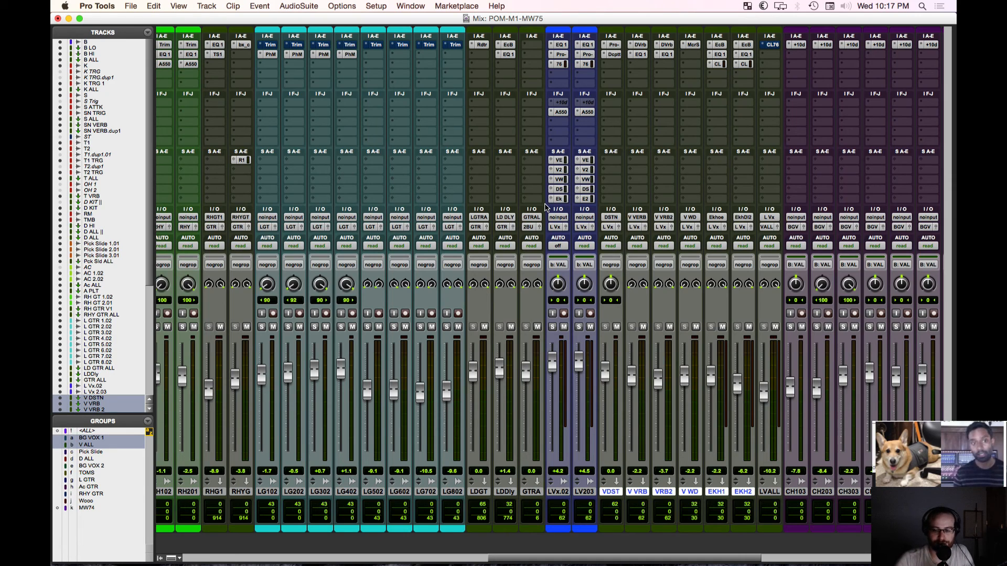
Step: Compare the Dyn3 Compressor/Limiter settings and side-chain key inputs on the EKHO1 and EKHO2 returns, and close the plug-in window
{"action": "left_click", "coordinate": [718, 65]}
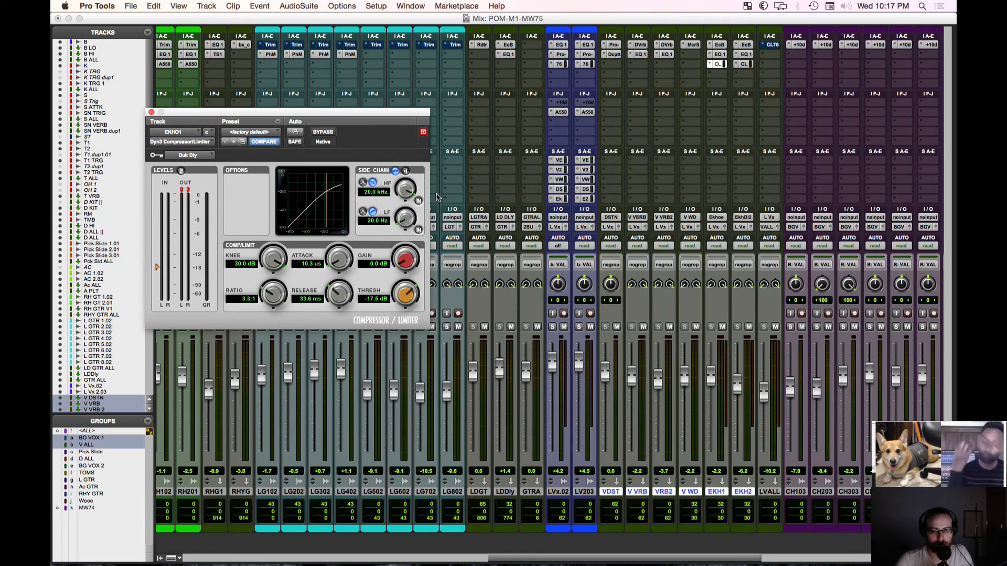
{"action": "left_click", "coordinate": [182, 190]}
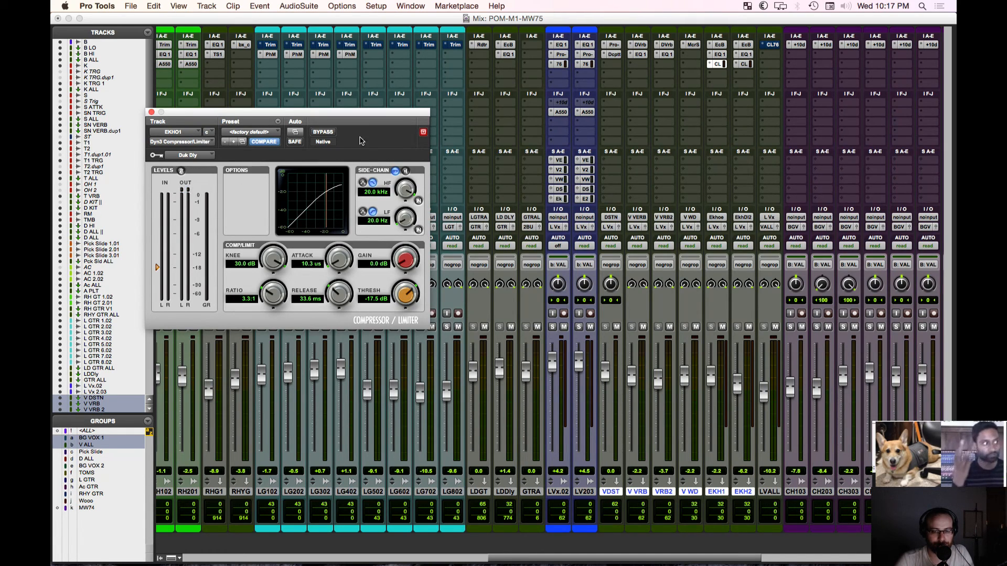
{"action": "left_click", "coordinate": [749, 65]}
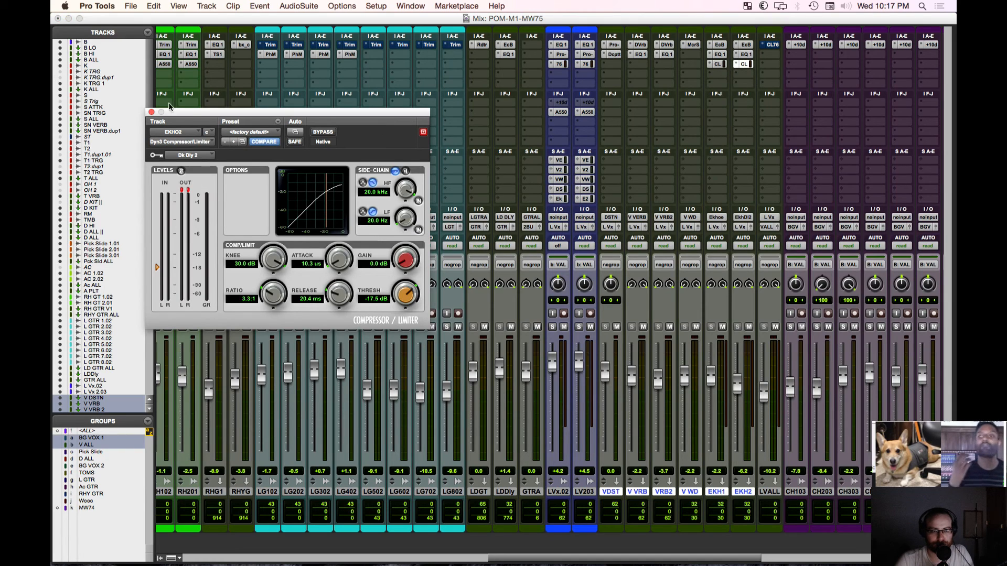
{"action": "left_click", "coordinate": [720, 64]}
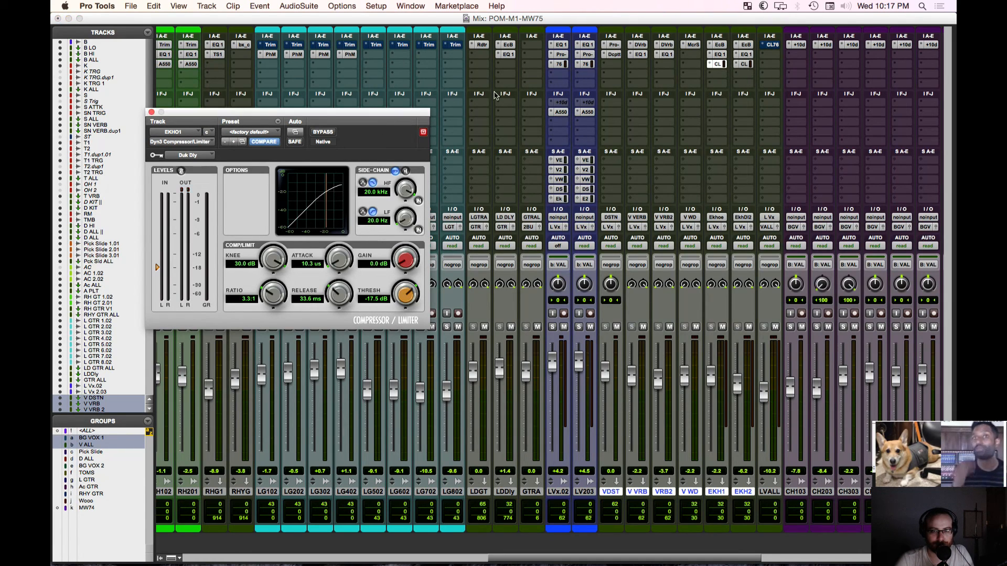
{"action": "left_click", "coordinate": [746, 64]}
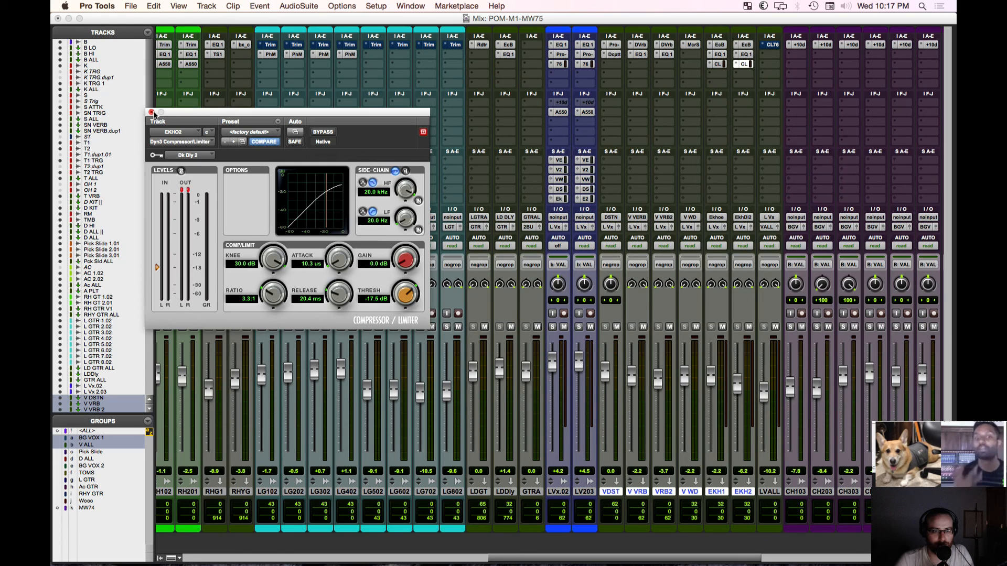
{"action": "left_click", "coordinate": [151, 113]}
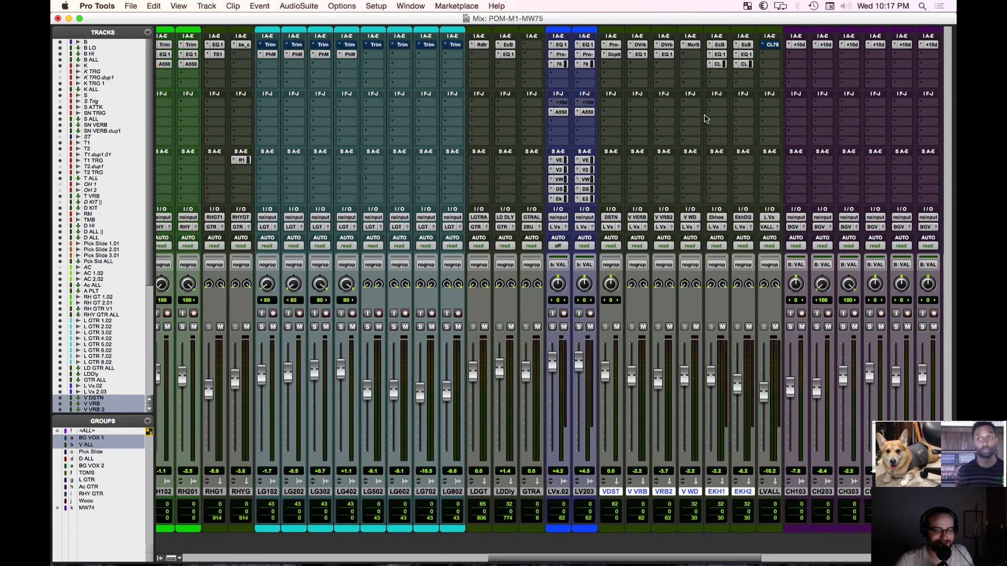
Step: Reopen the compressor on the EKHO1 return and select the L Vx.02 lead vocal, followed by the LVALL bus, in the mixer
{"action": "left_click", "coordinate": [717, 64]}
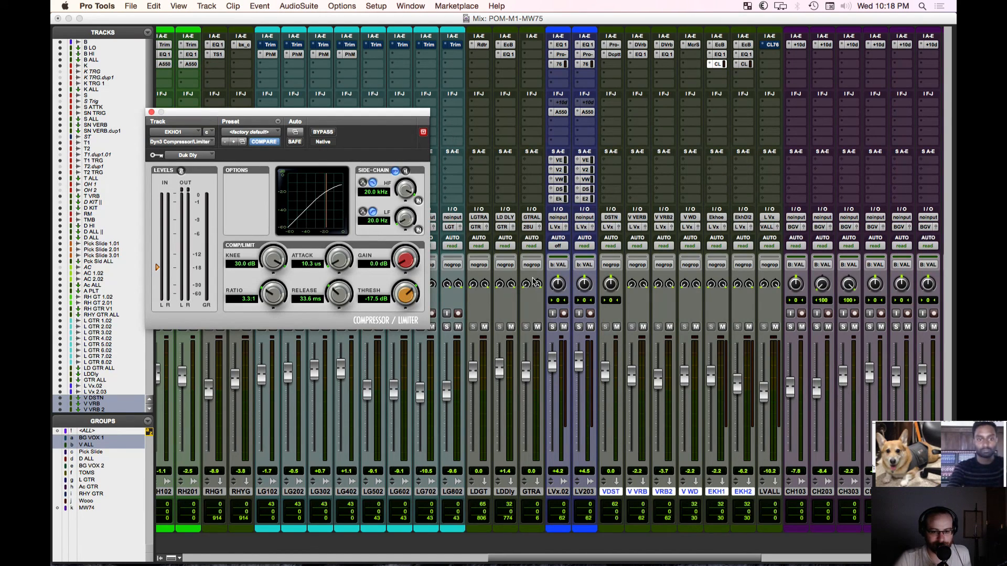
{"action": "mouse_move", "coordinate": [493, 565]}
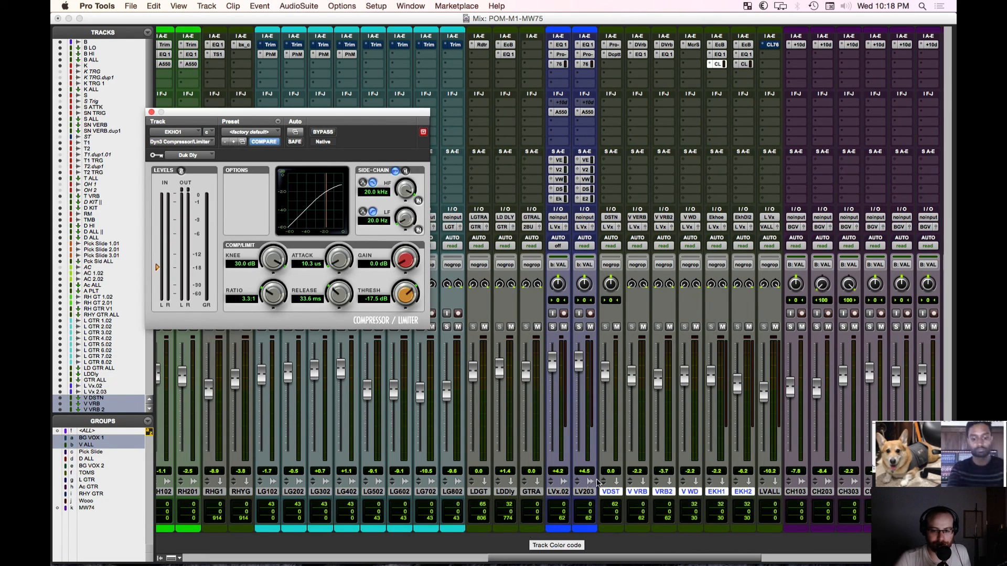
{"action": "left_click", "coordinate": [586, 491]}
{"action": "left_click", "coordinate": [564, 491]}
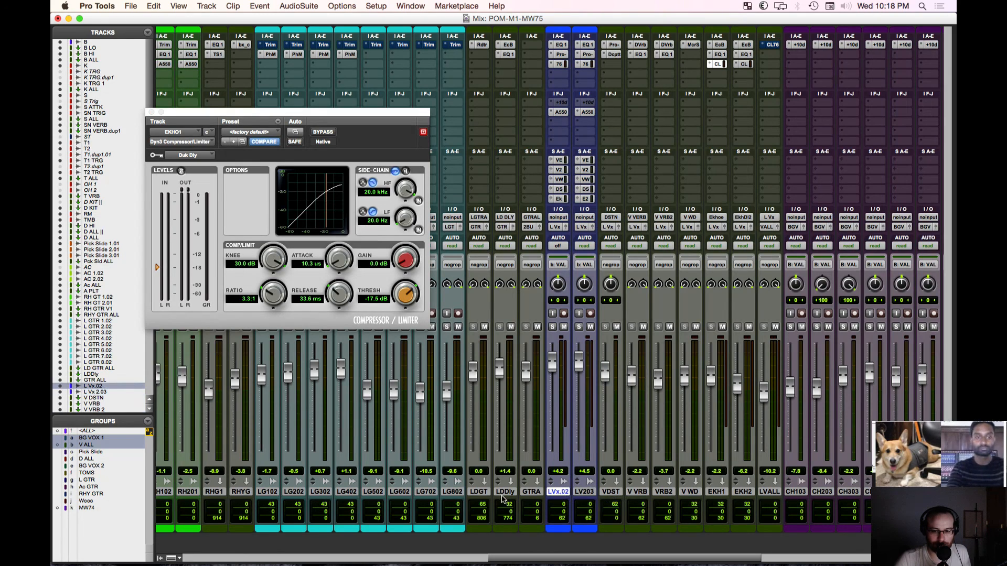
{"action": "left_click", "coordinate": [769, 492]}
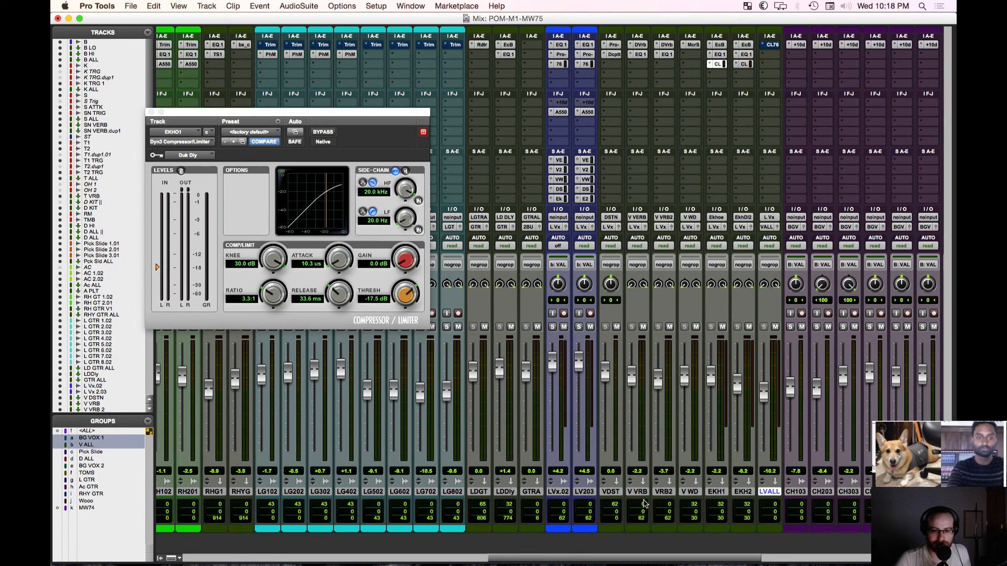
Step: Look across the background vocal channels and their buses in the mixer, closing the EKHO1 compressor window
{"action": "left_click_drag", "start_coordinate": [629, 562], "coordinate": [711, 557]}
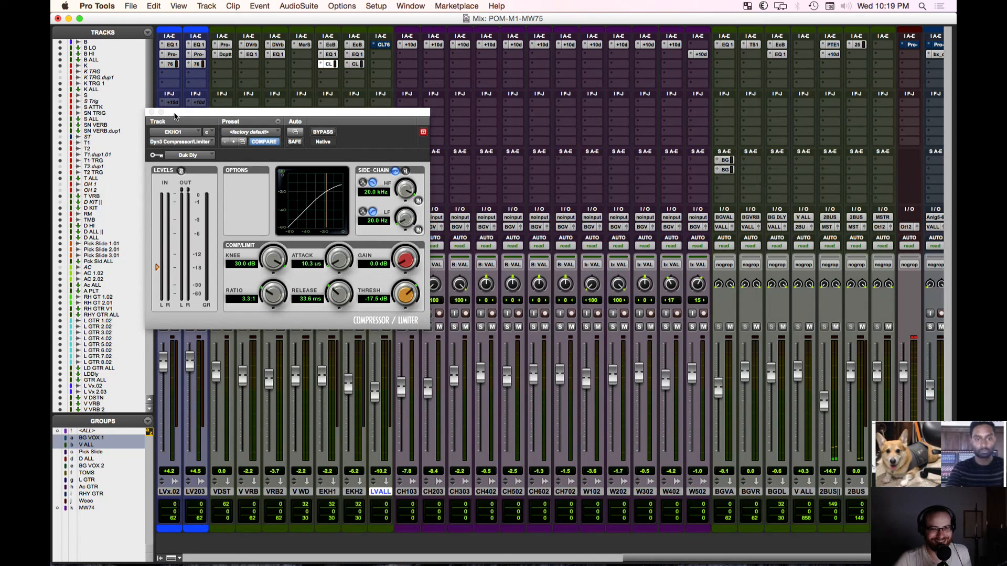
{"action": "left_click", "coordinate": [151, 111]}
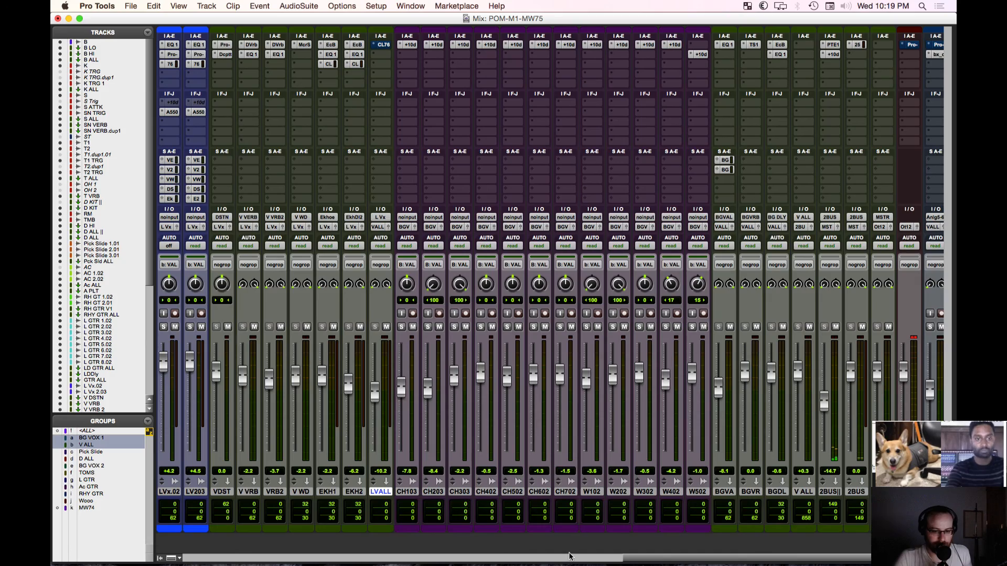
{"action": "left_click_drag", "start_coordinate": [664, 561], "coordinate": [633, 564]}
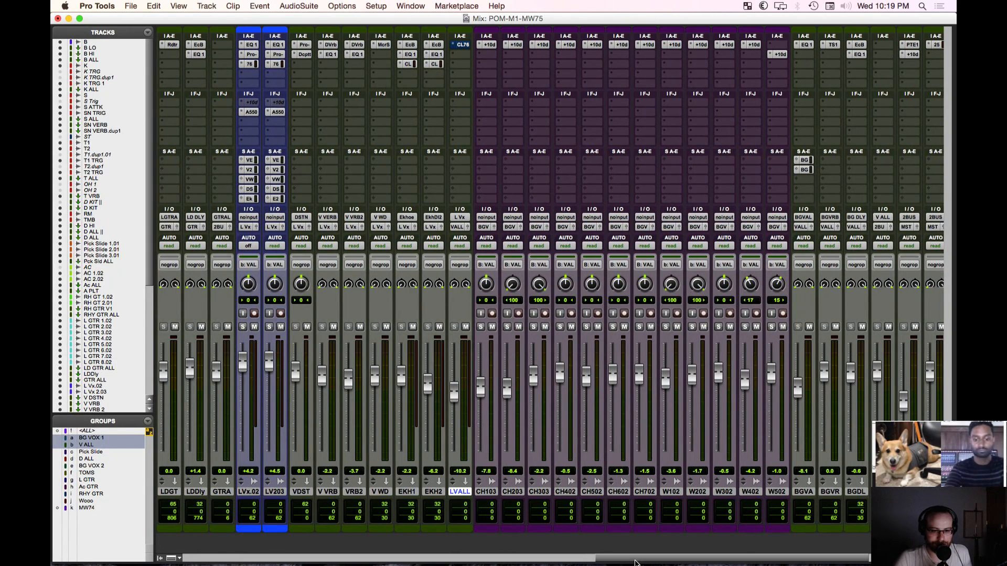